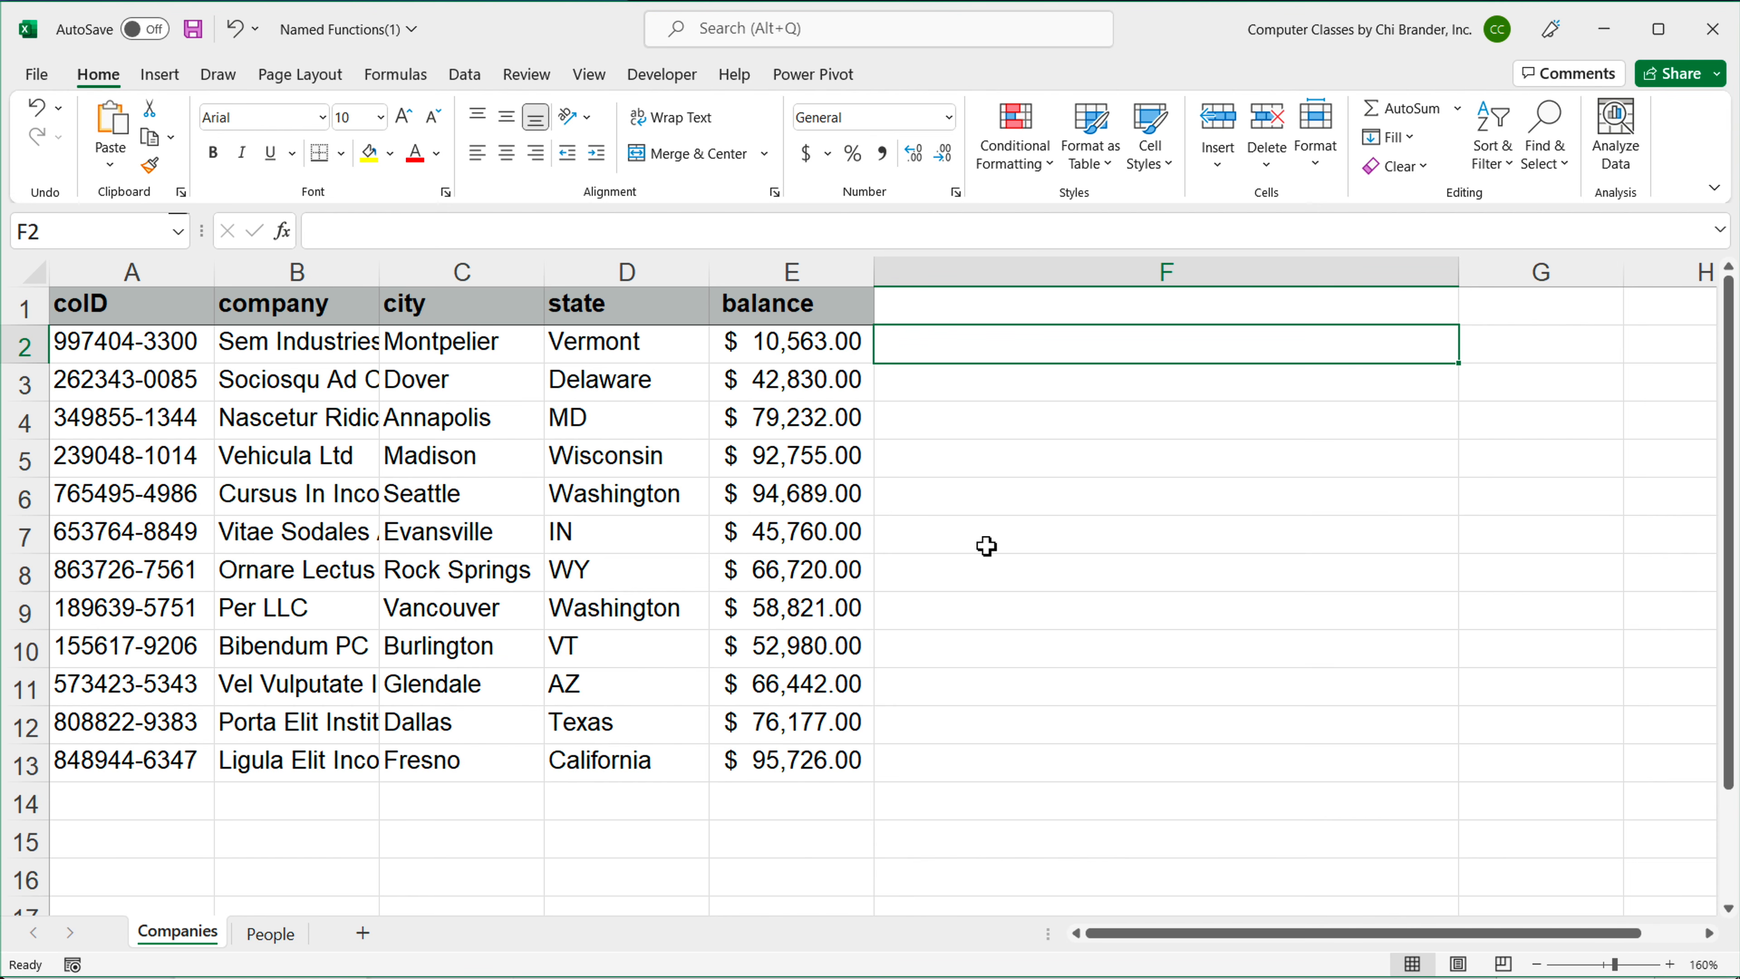
Step: Start an MLOOKUP formula in F2 of Companies with A2 as lookup value and People!A2:A28 as lookup array
text(=ML)
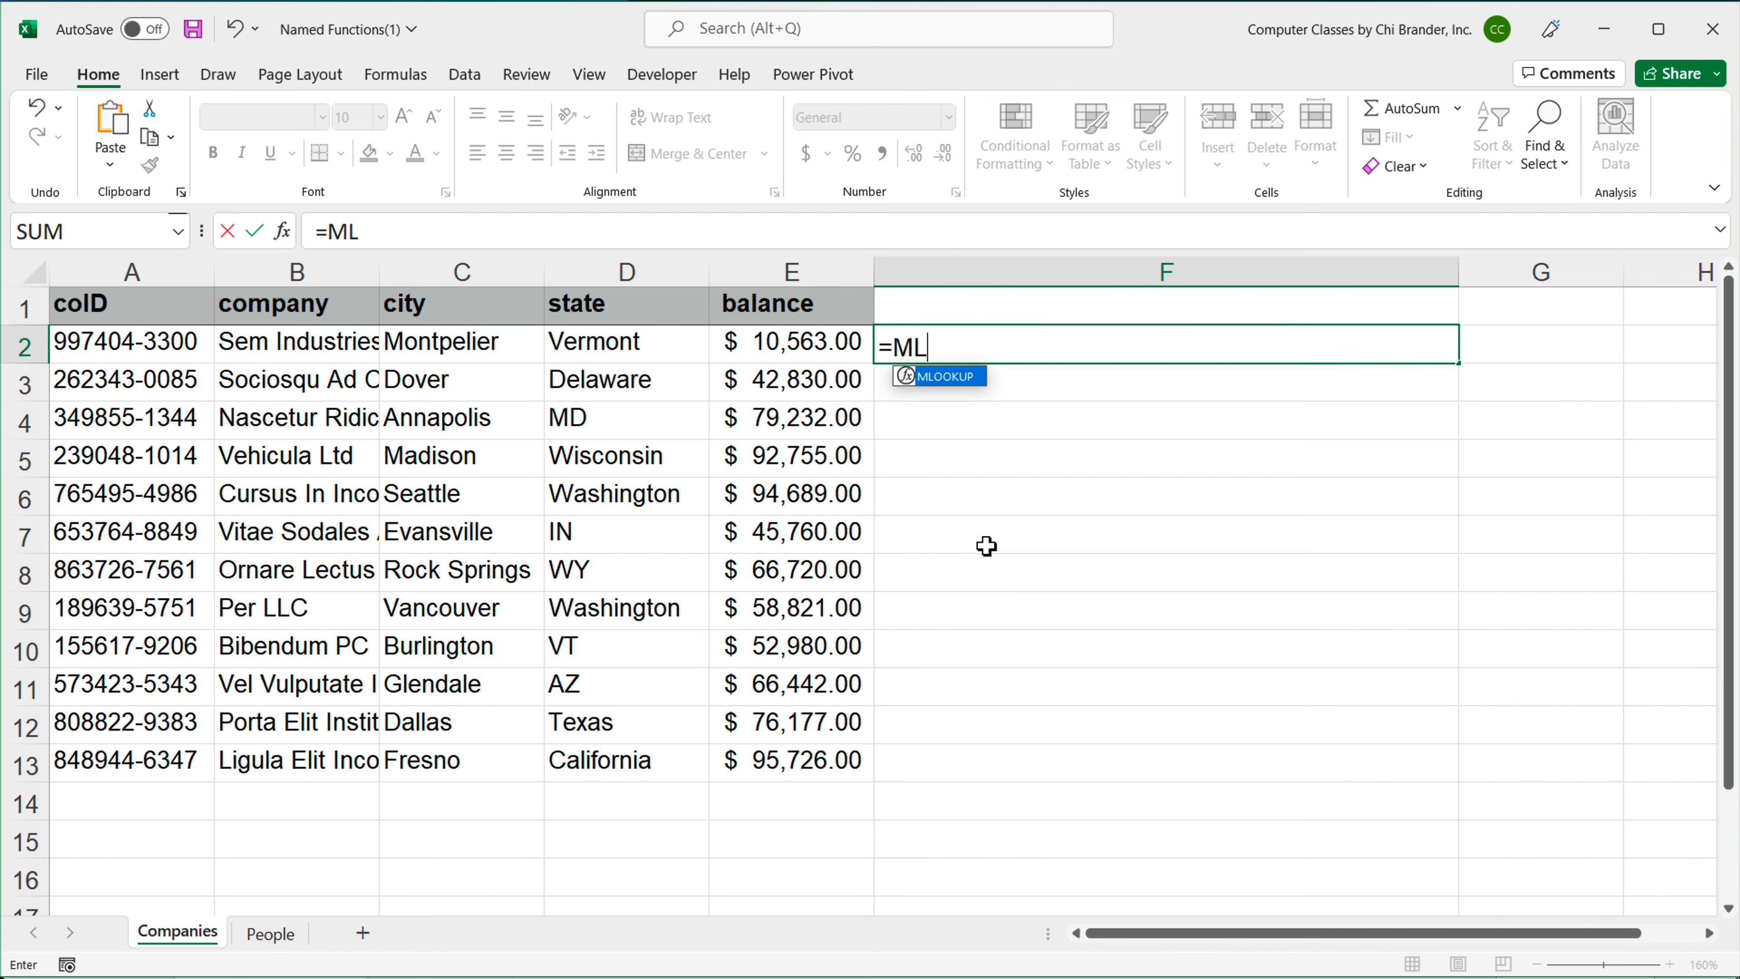
key(Tab)
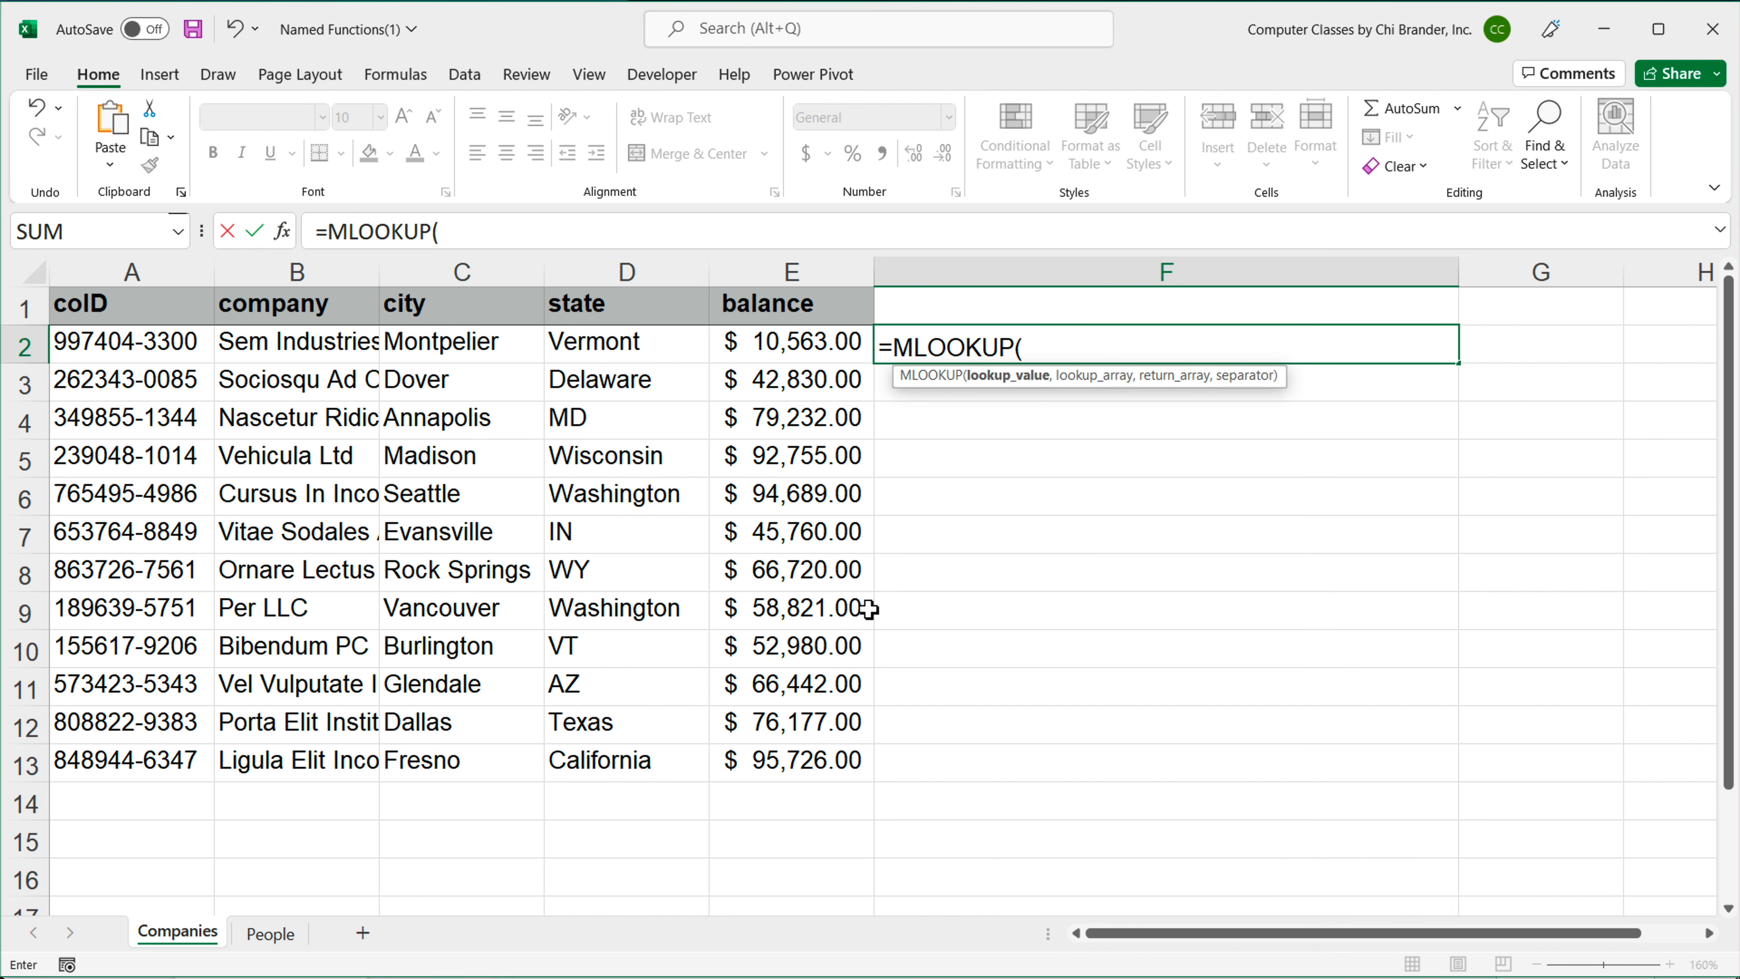
click(134, 347)
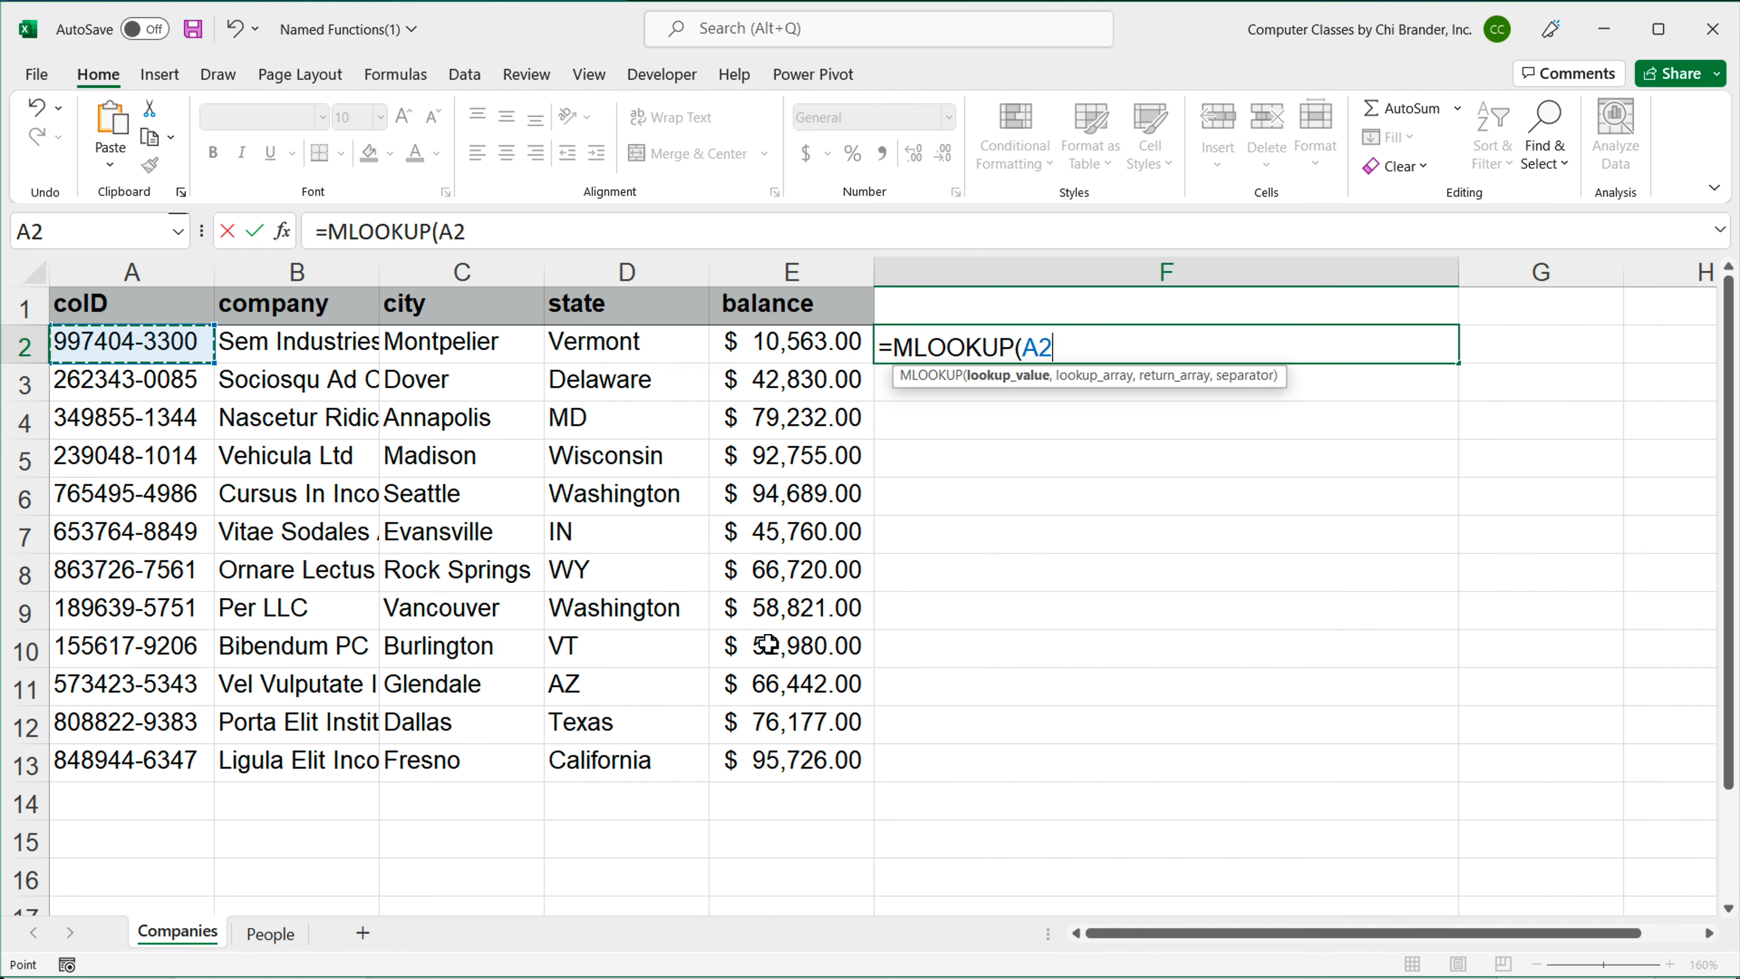
text(,)
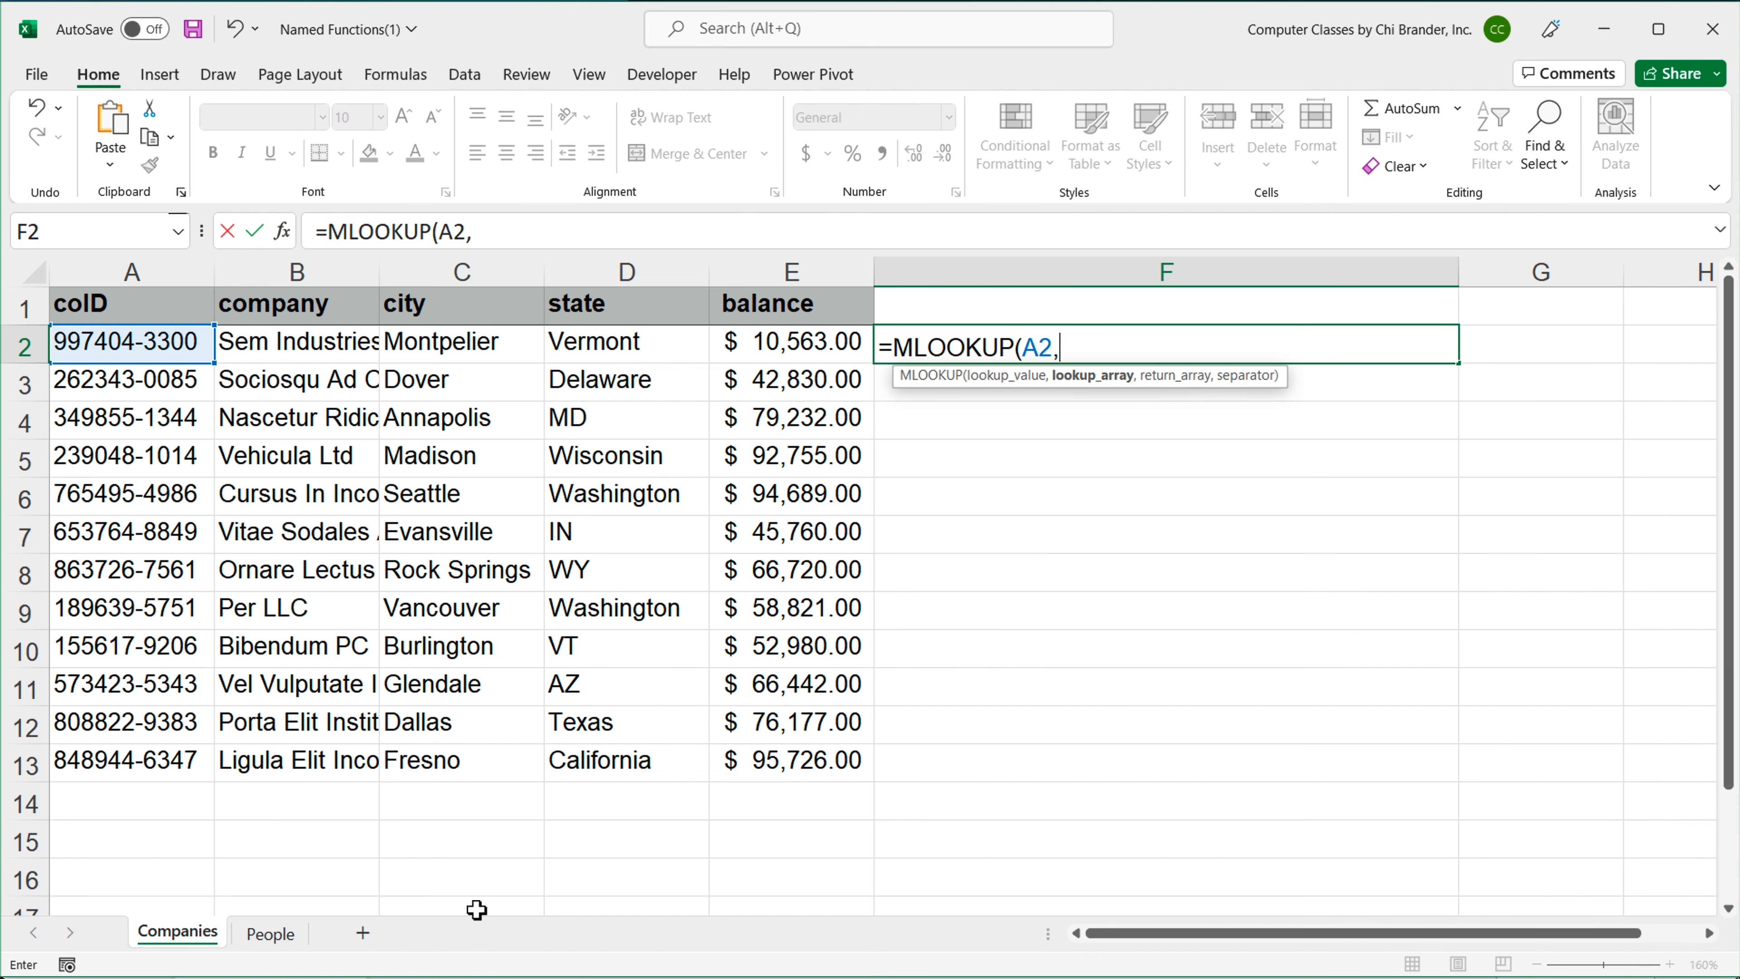
click(285, 945)
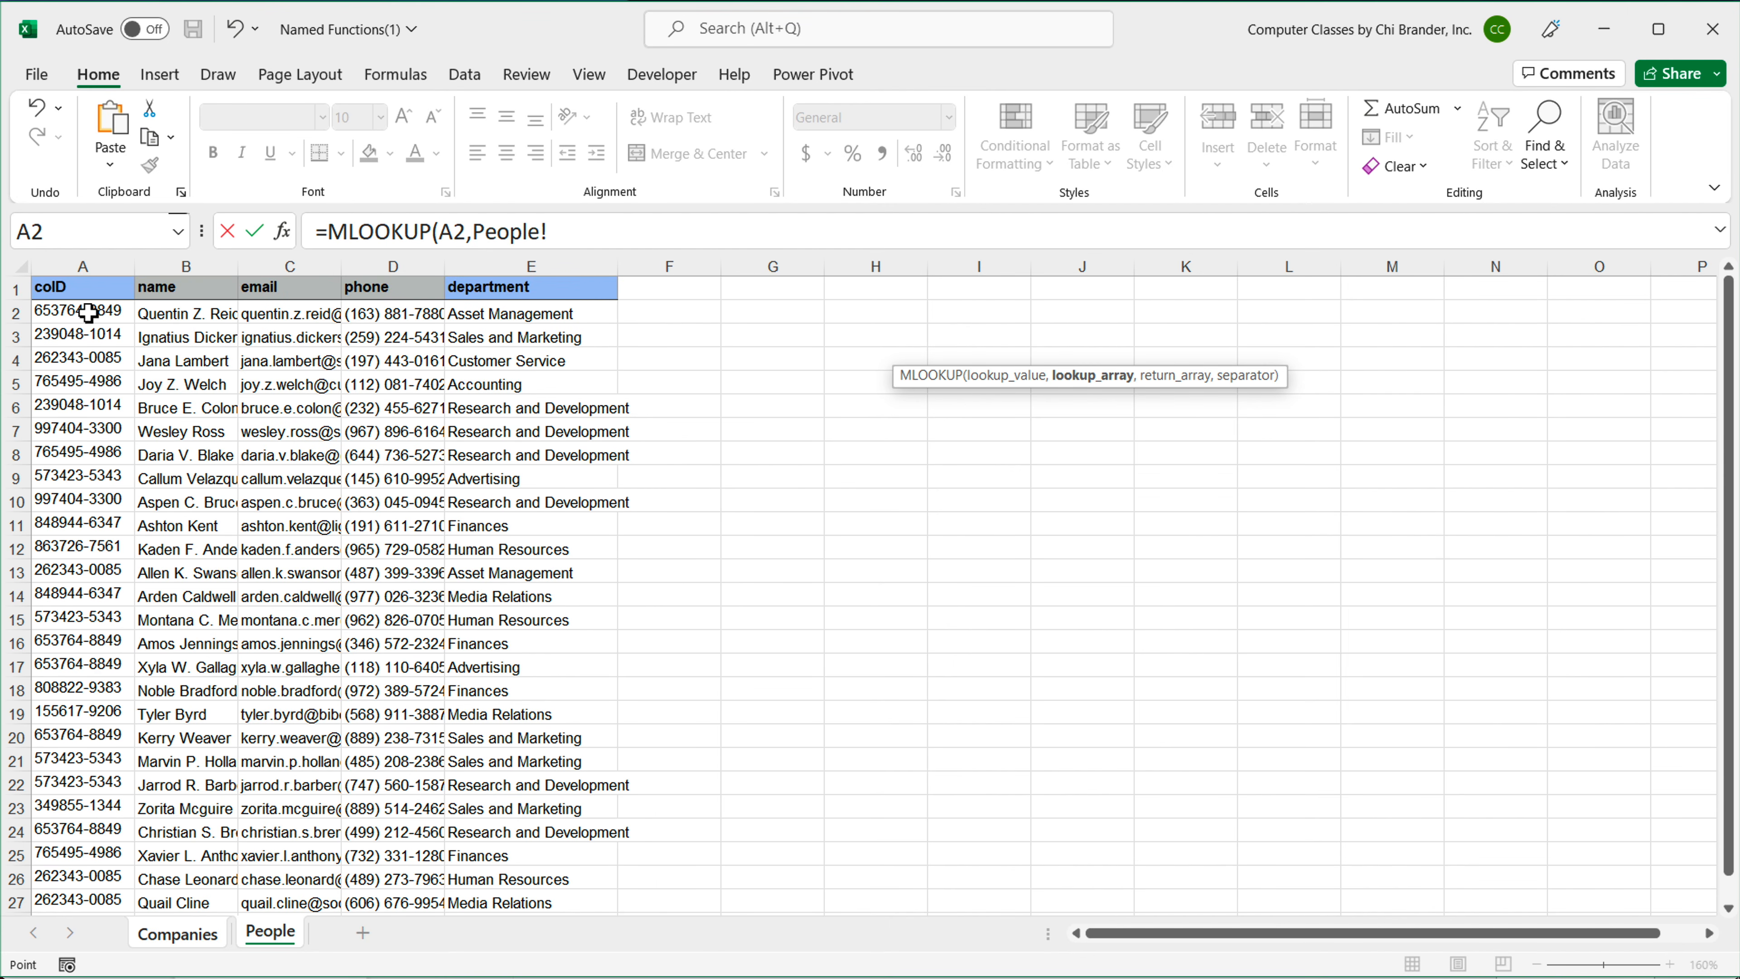
click(130, 310)
key(ctrl+shift+Down)
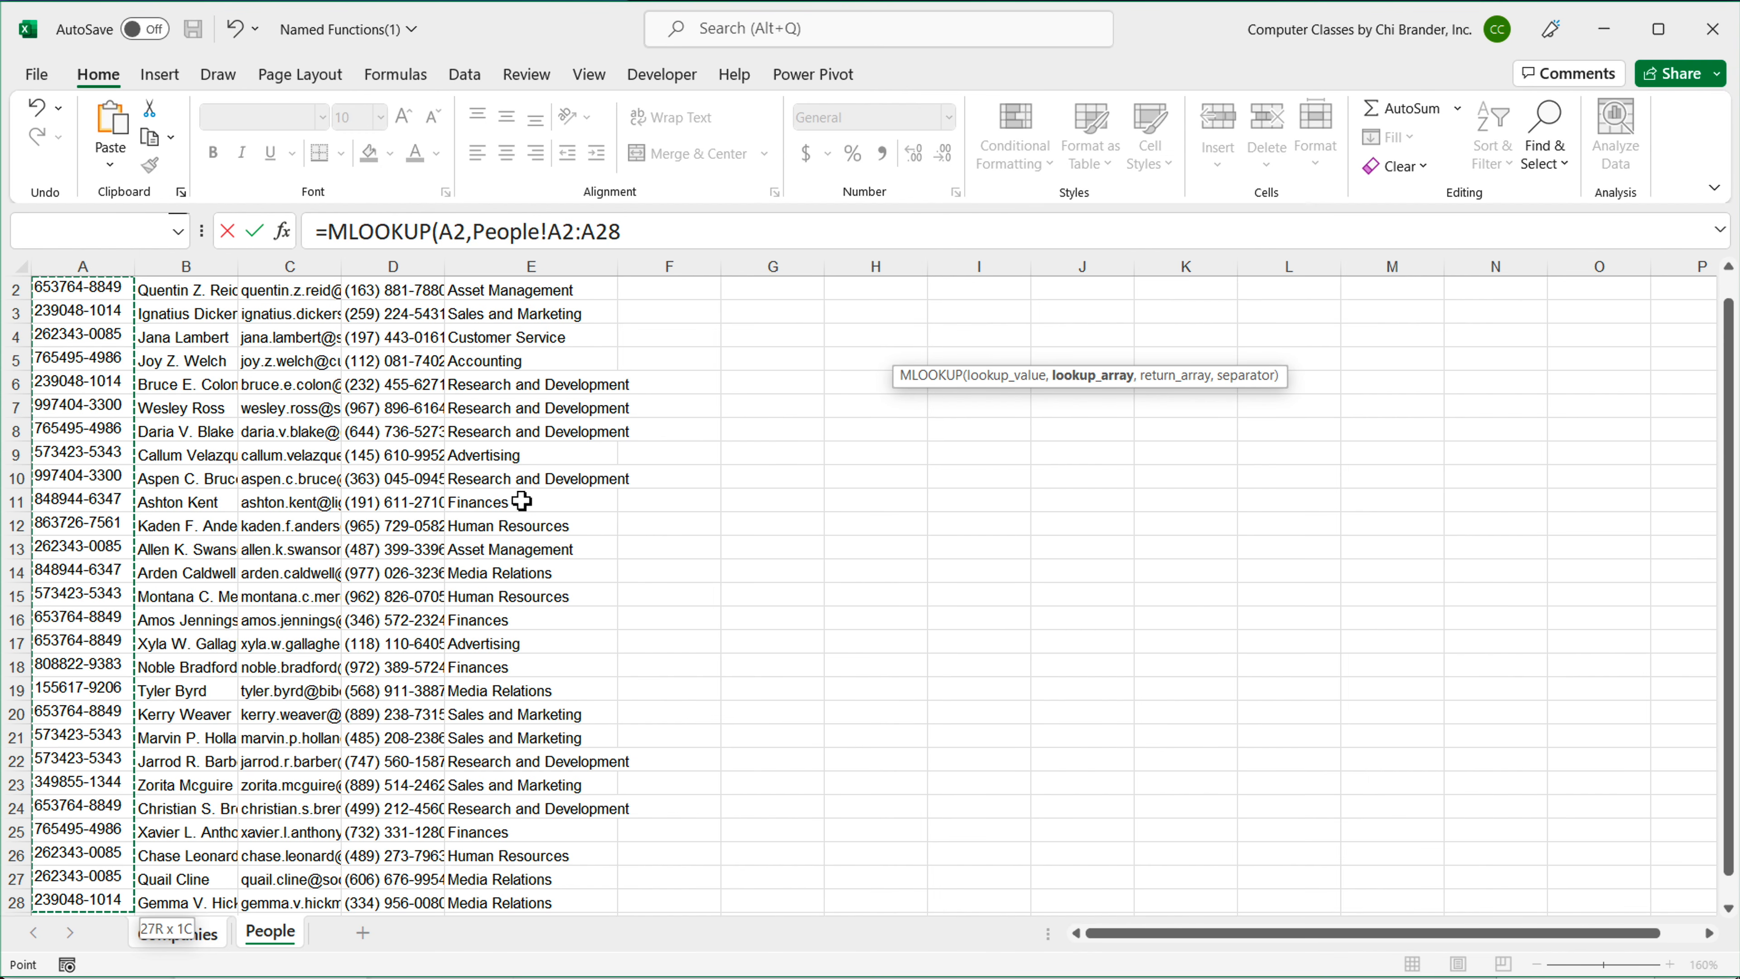
text(,)
Step: Complete the MLOOKUP formula with People!B2:B28 as return array and "," as separator
scroll(459, 568, up, 1)
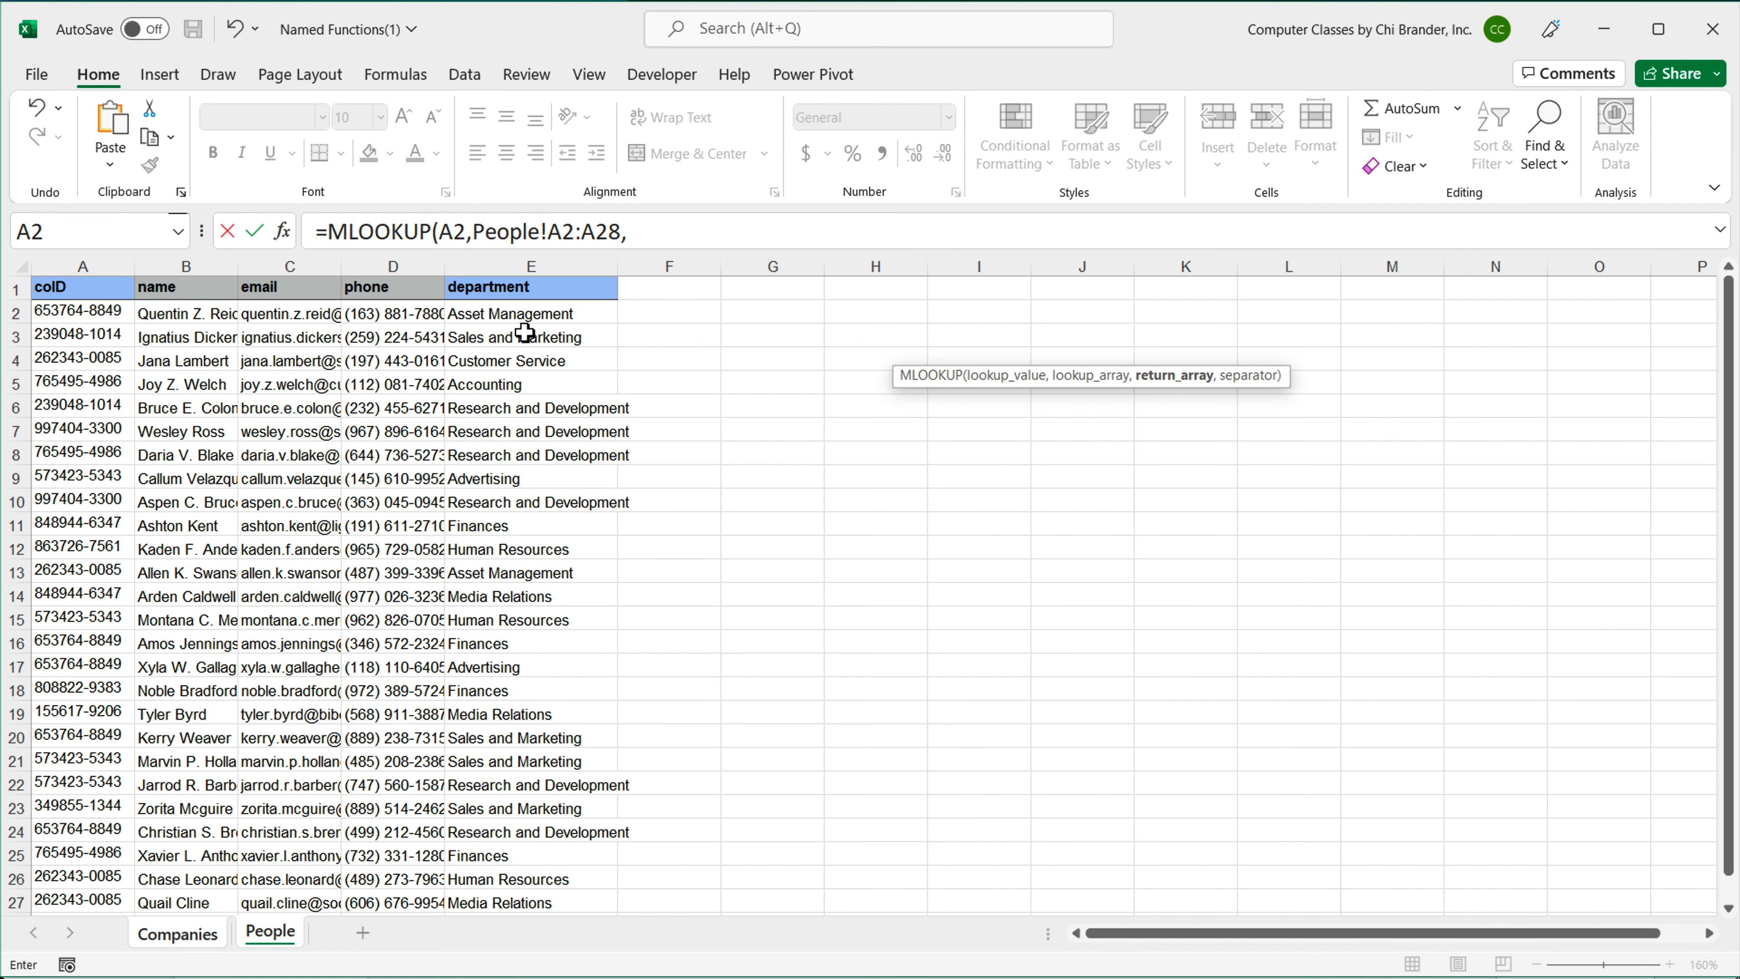
click(203, 318)
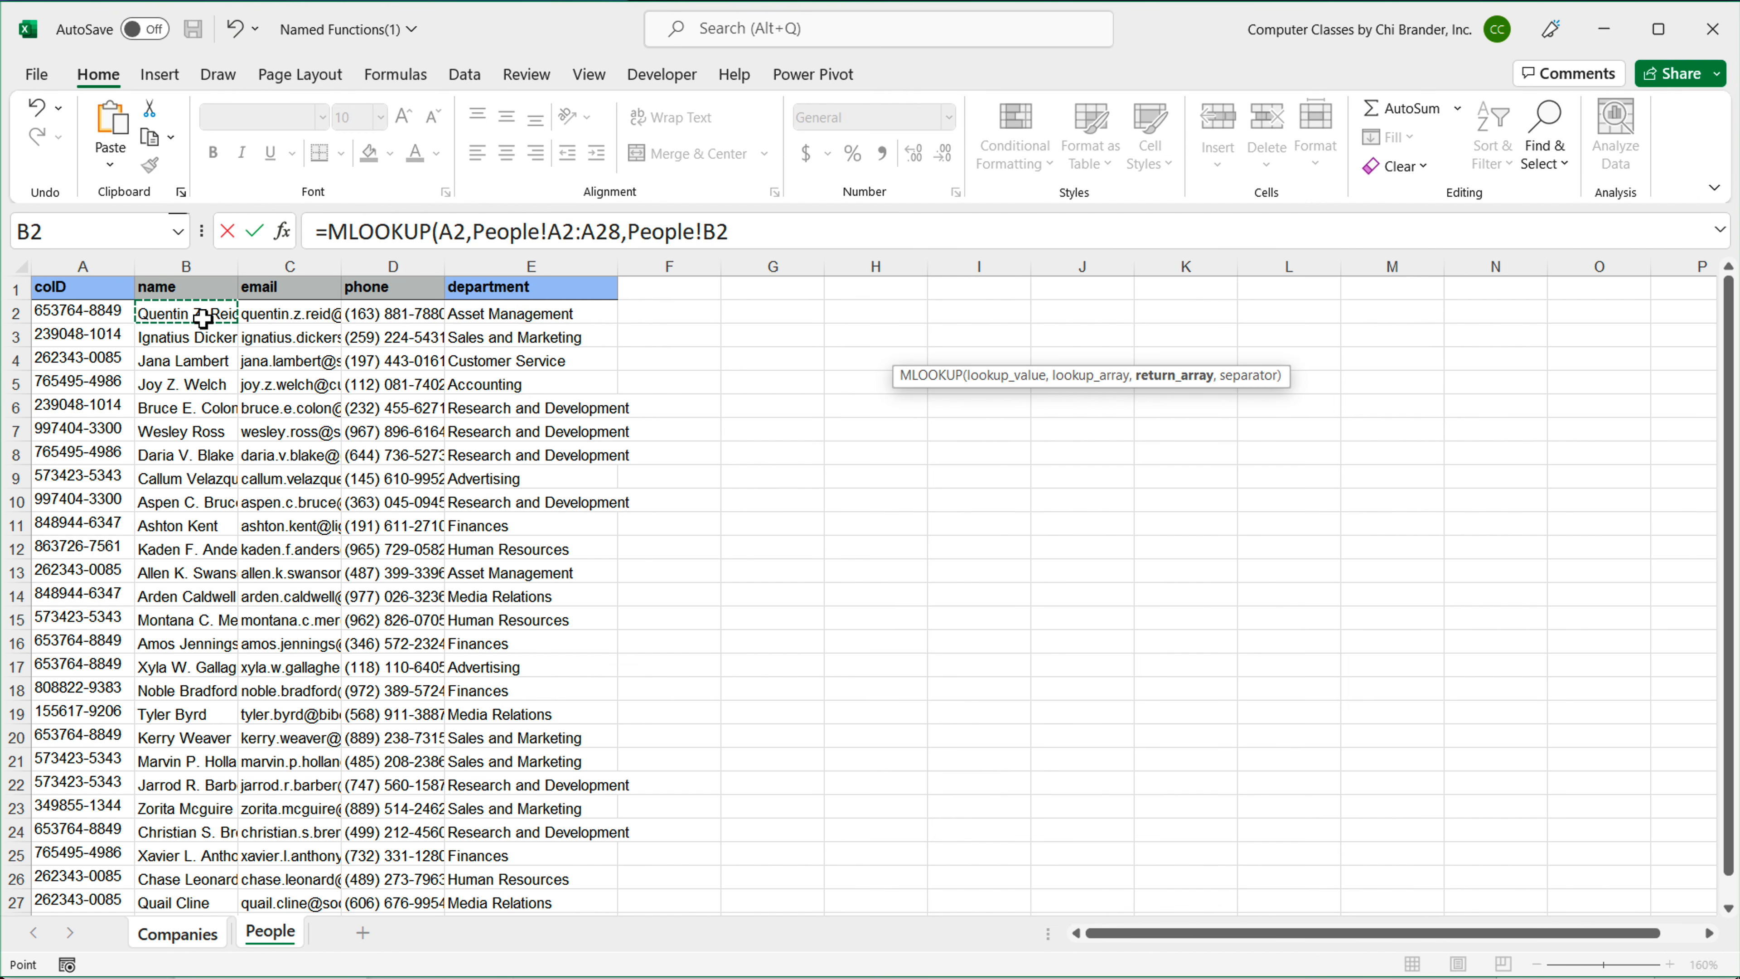
key(ctrl+shift+Down)
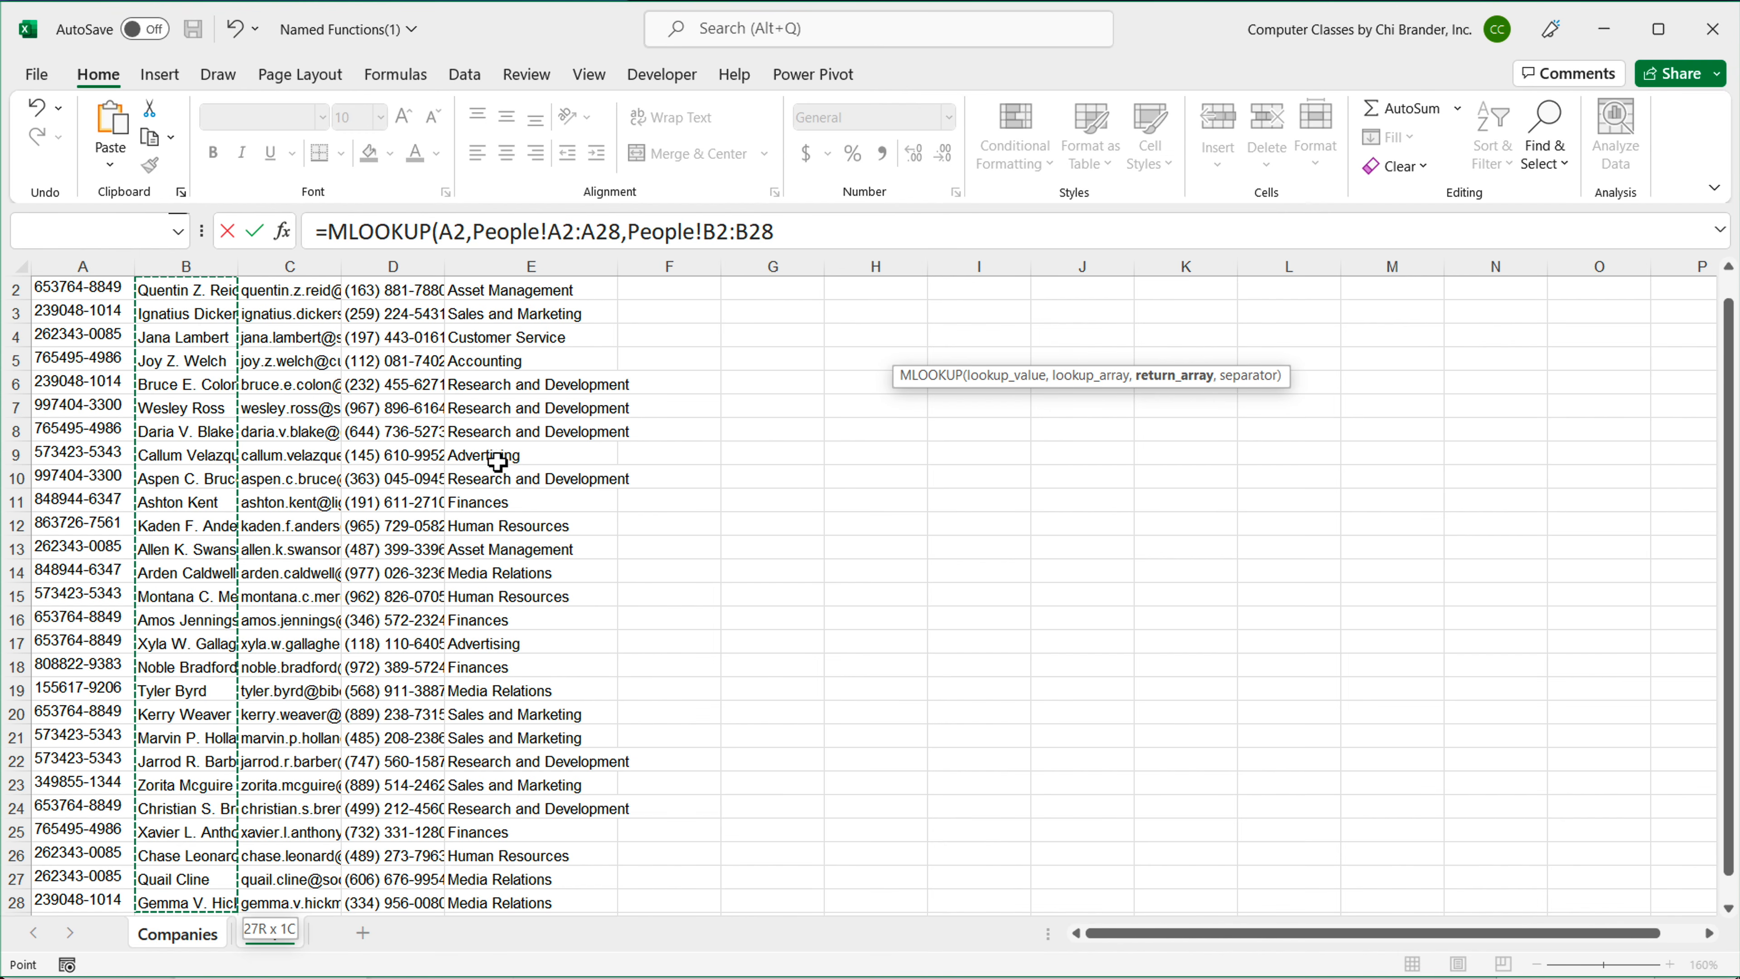
scroll(521, 514, up, 1)
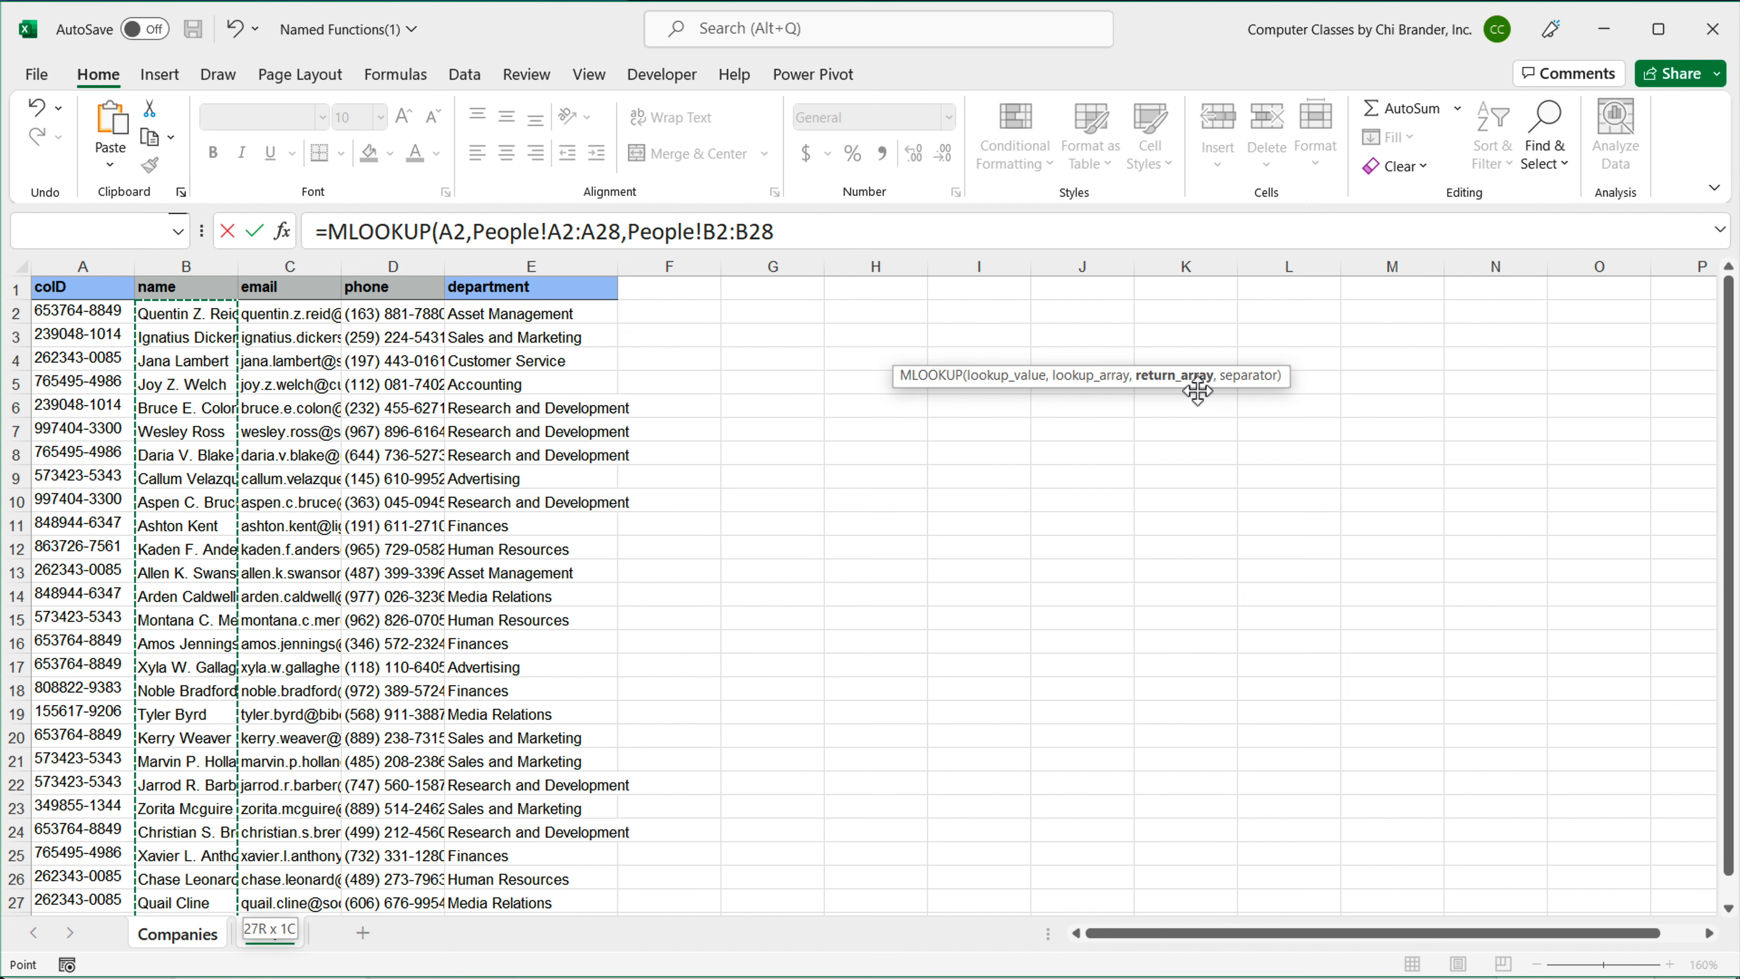
click(856, 226)
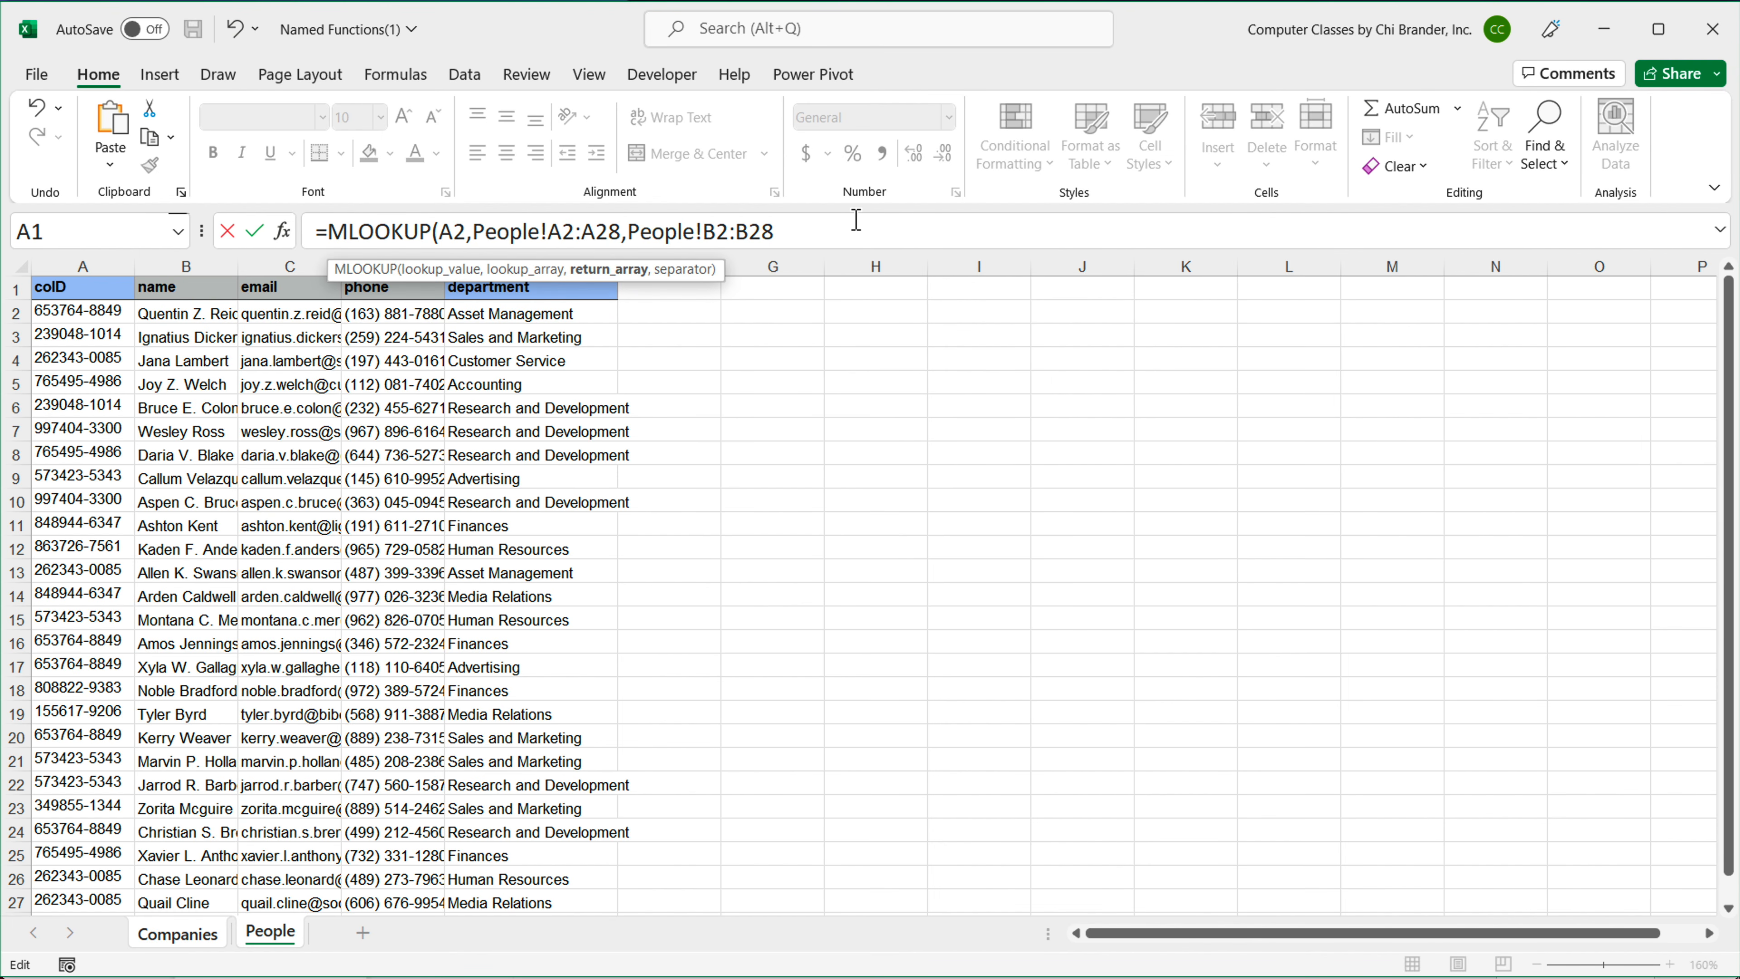
text(,)
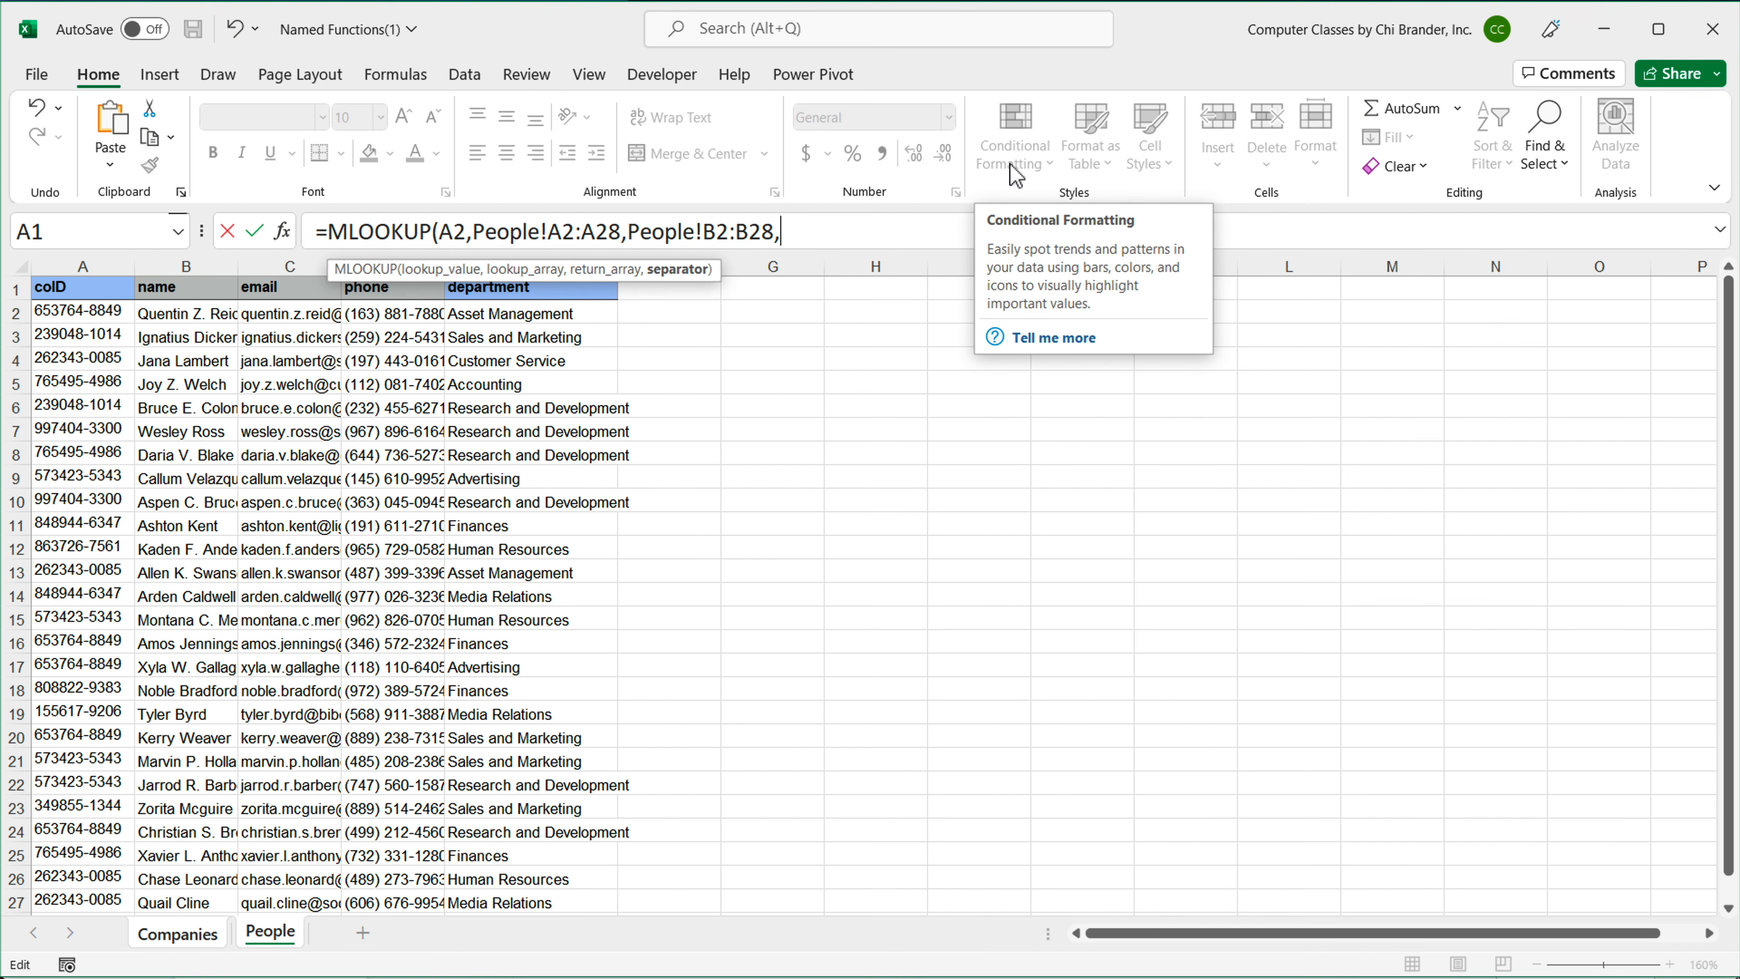
text(",)
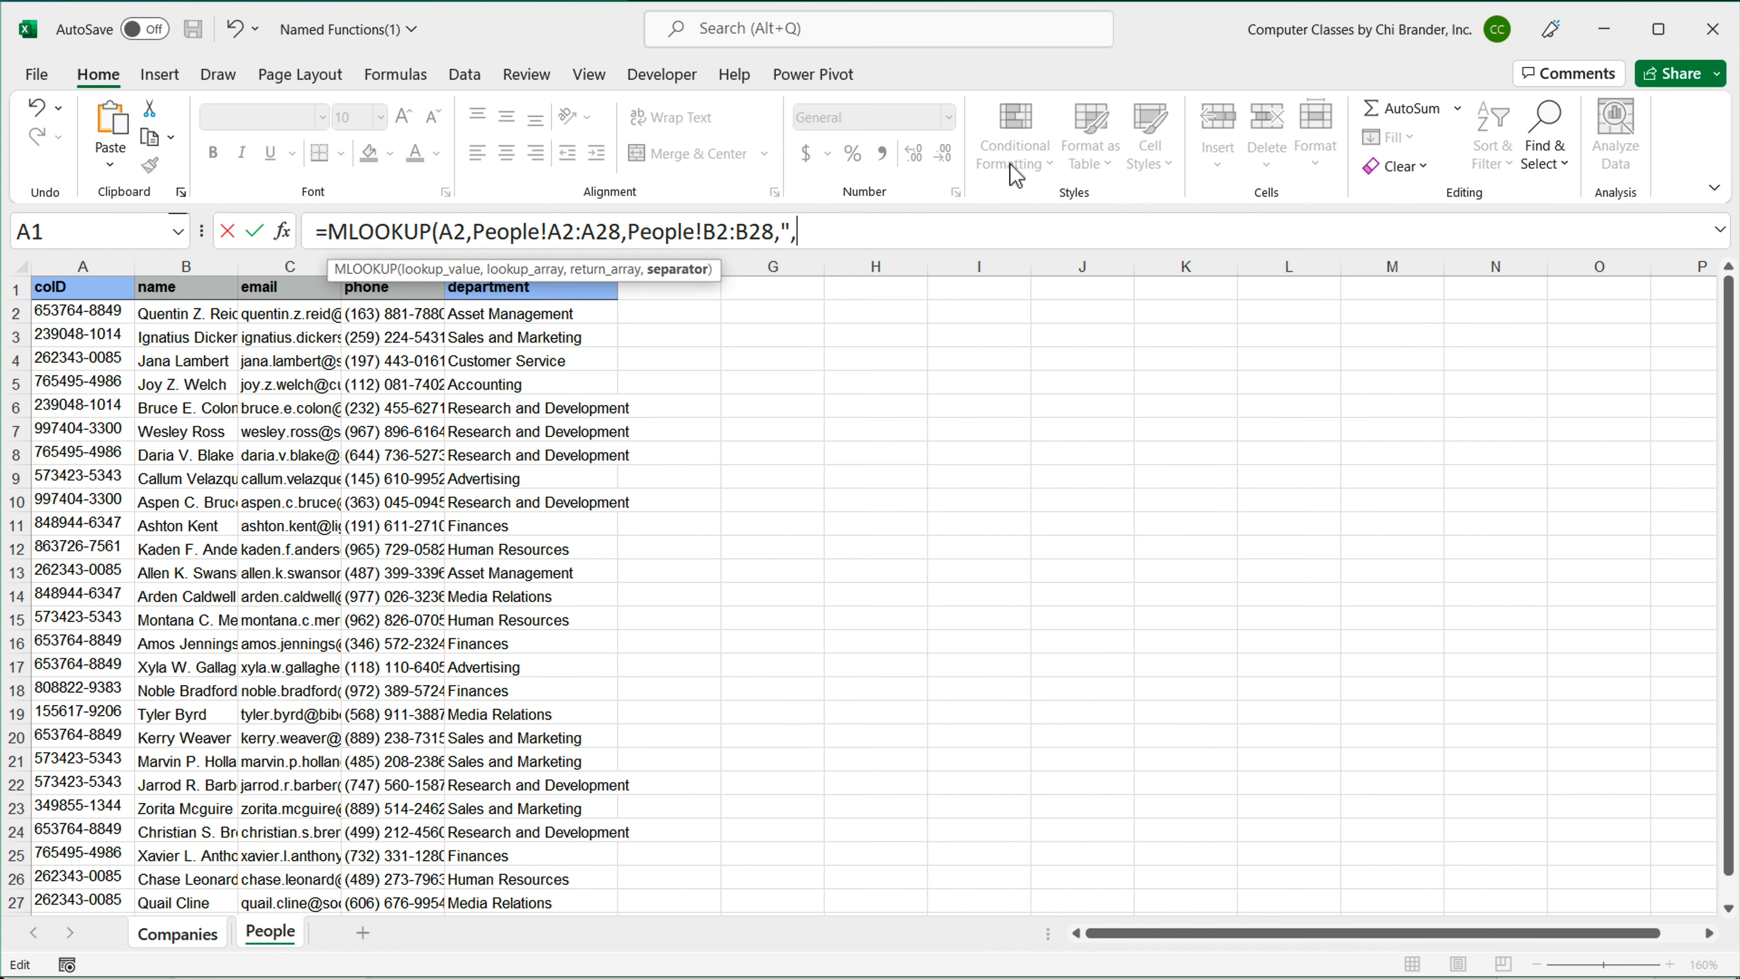
text("))
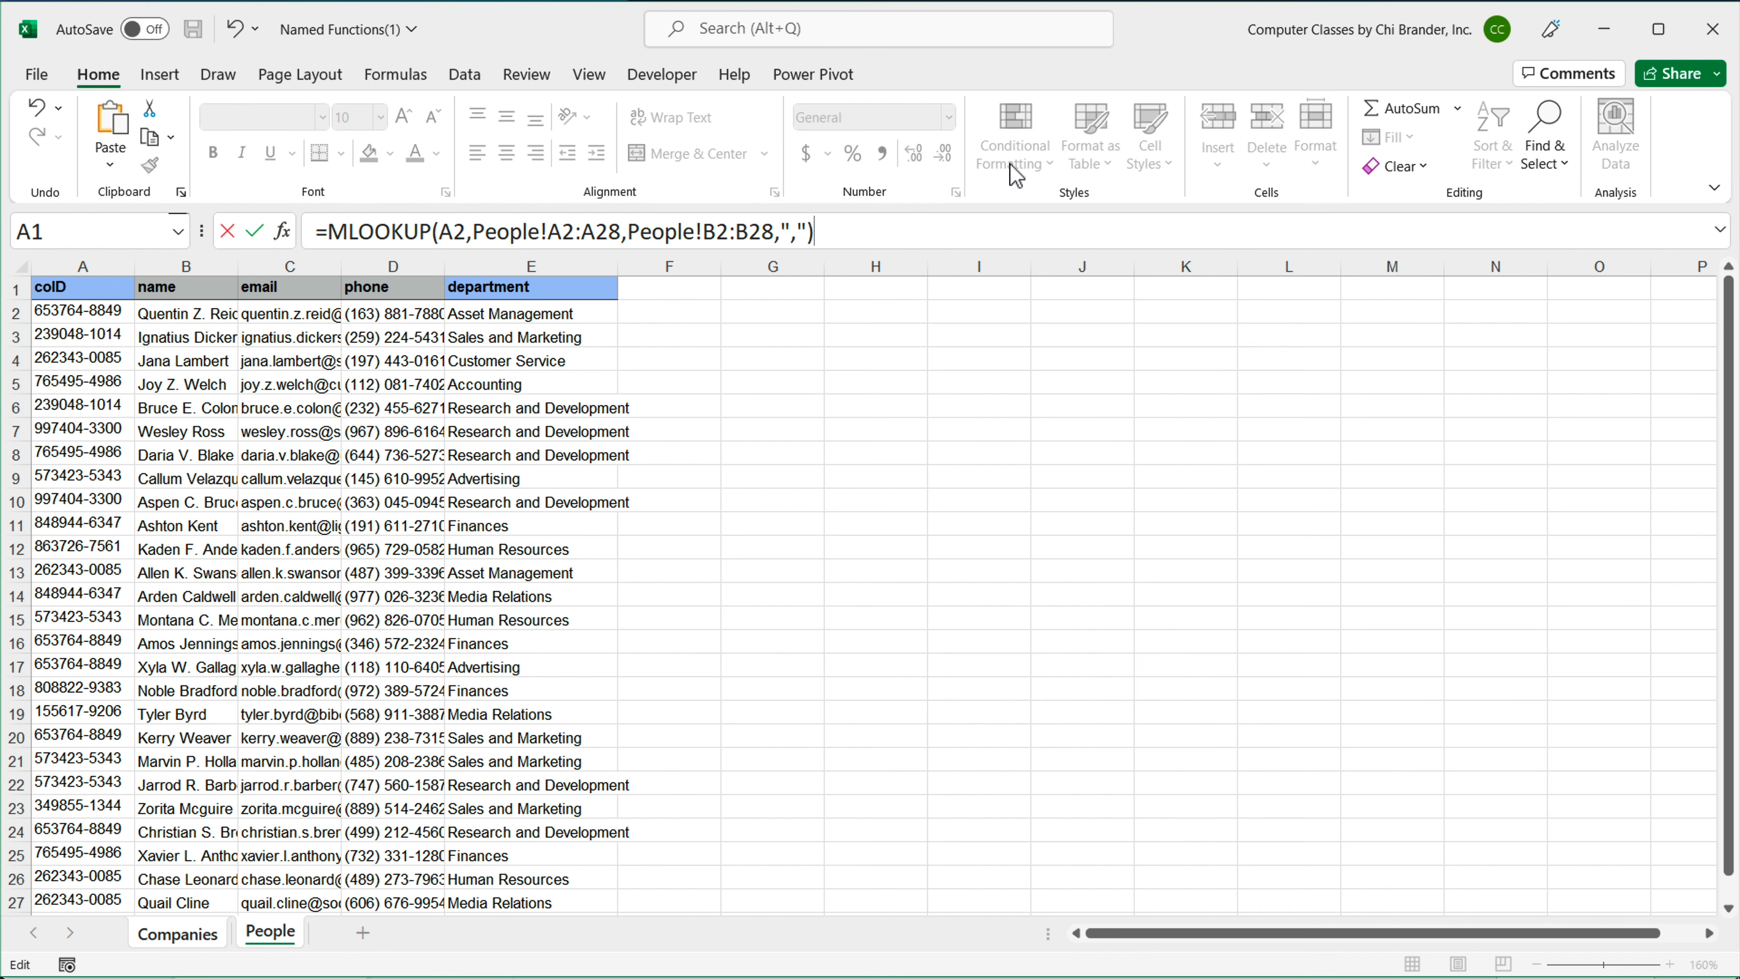
key(Return)
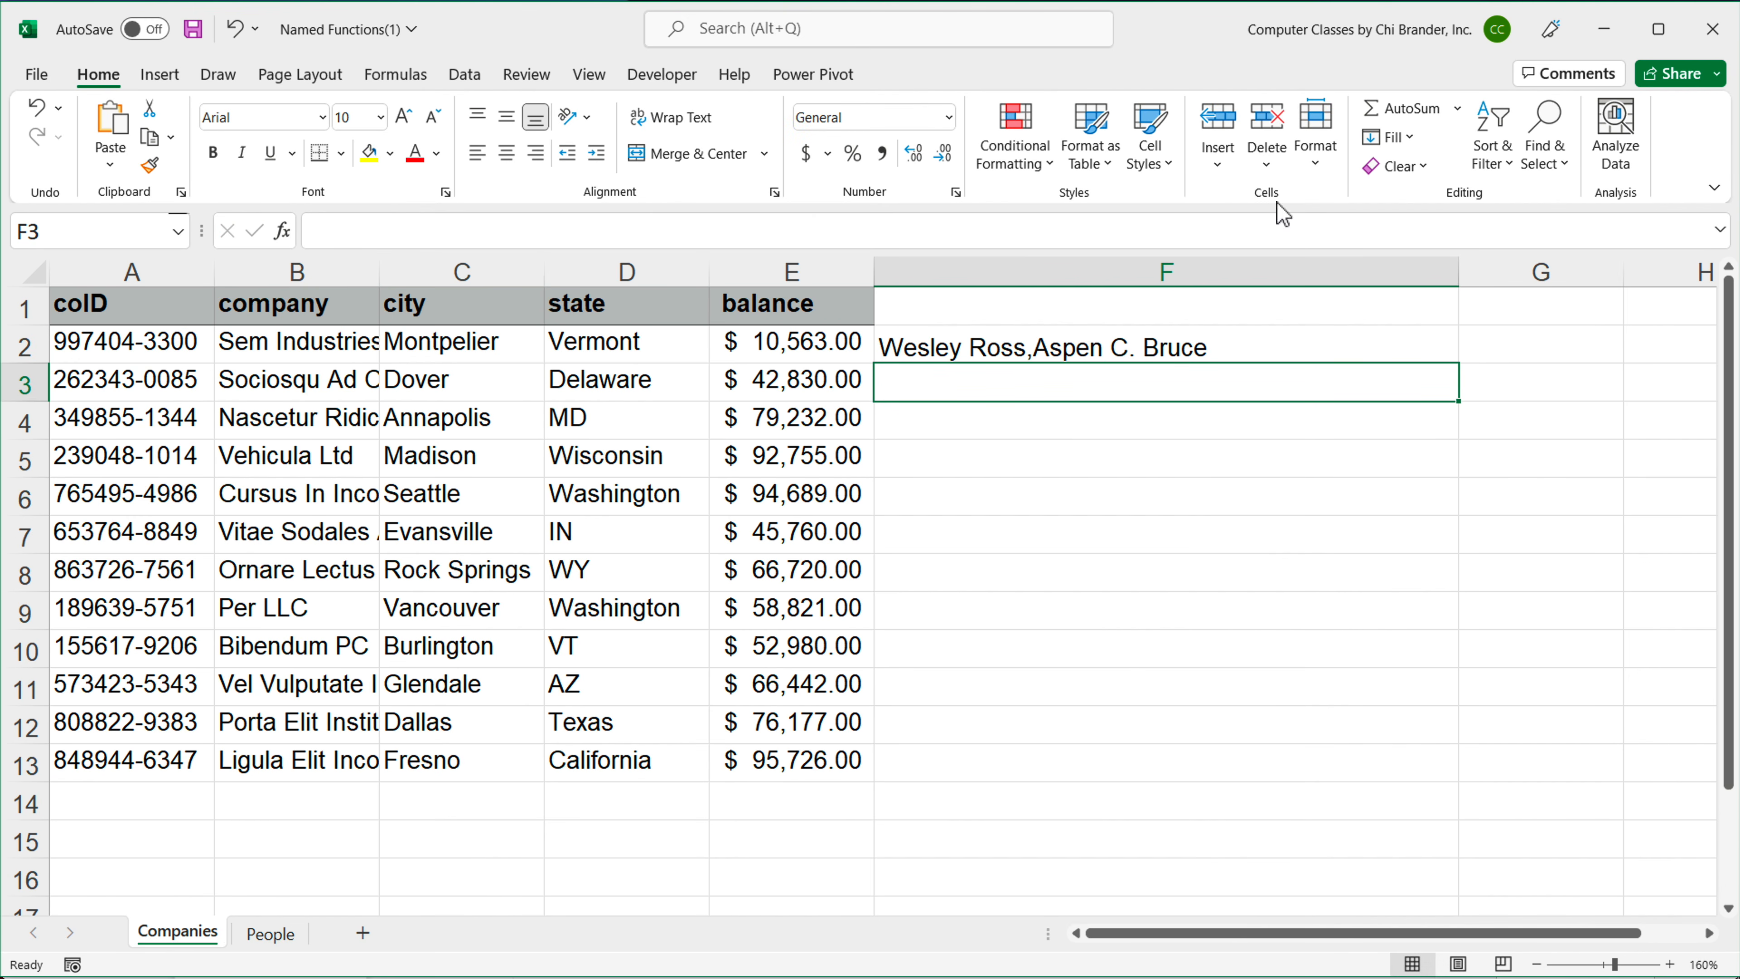
Step: Search the People sheet for each occurrence of the company ID in cell A2 of Companies
click(1089, 357)
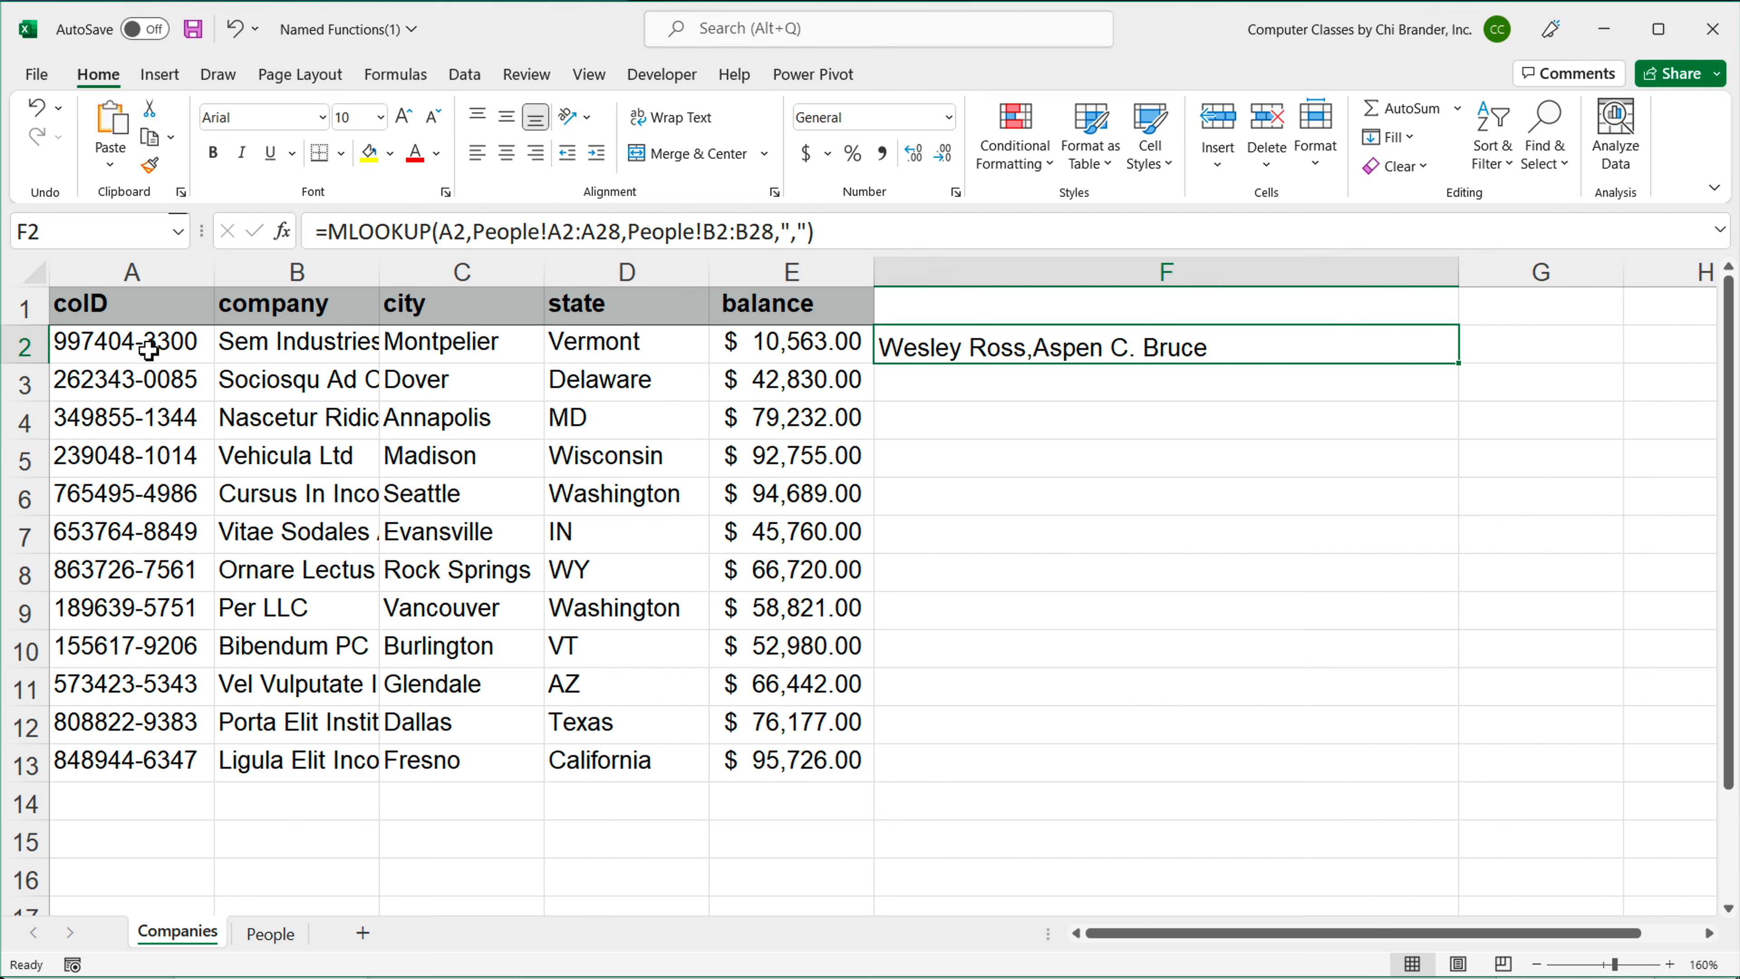
click(164, 348)
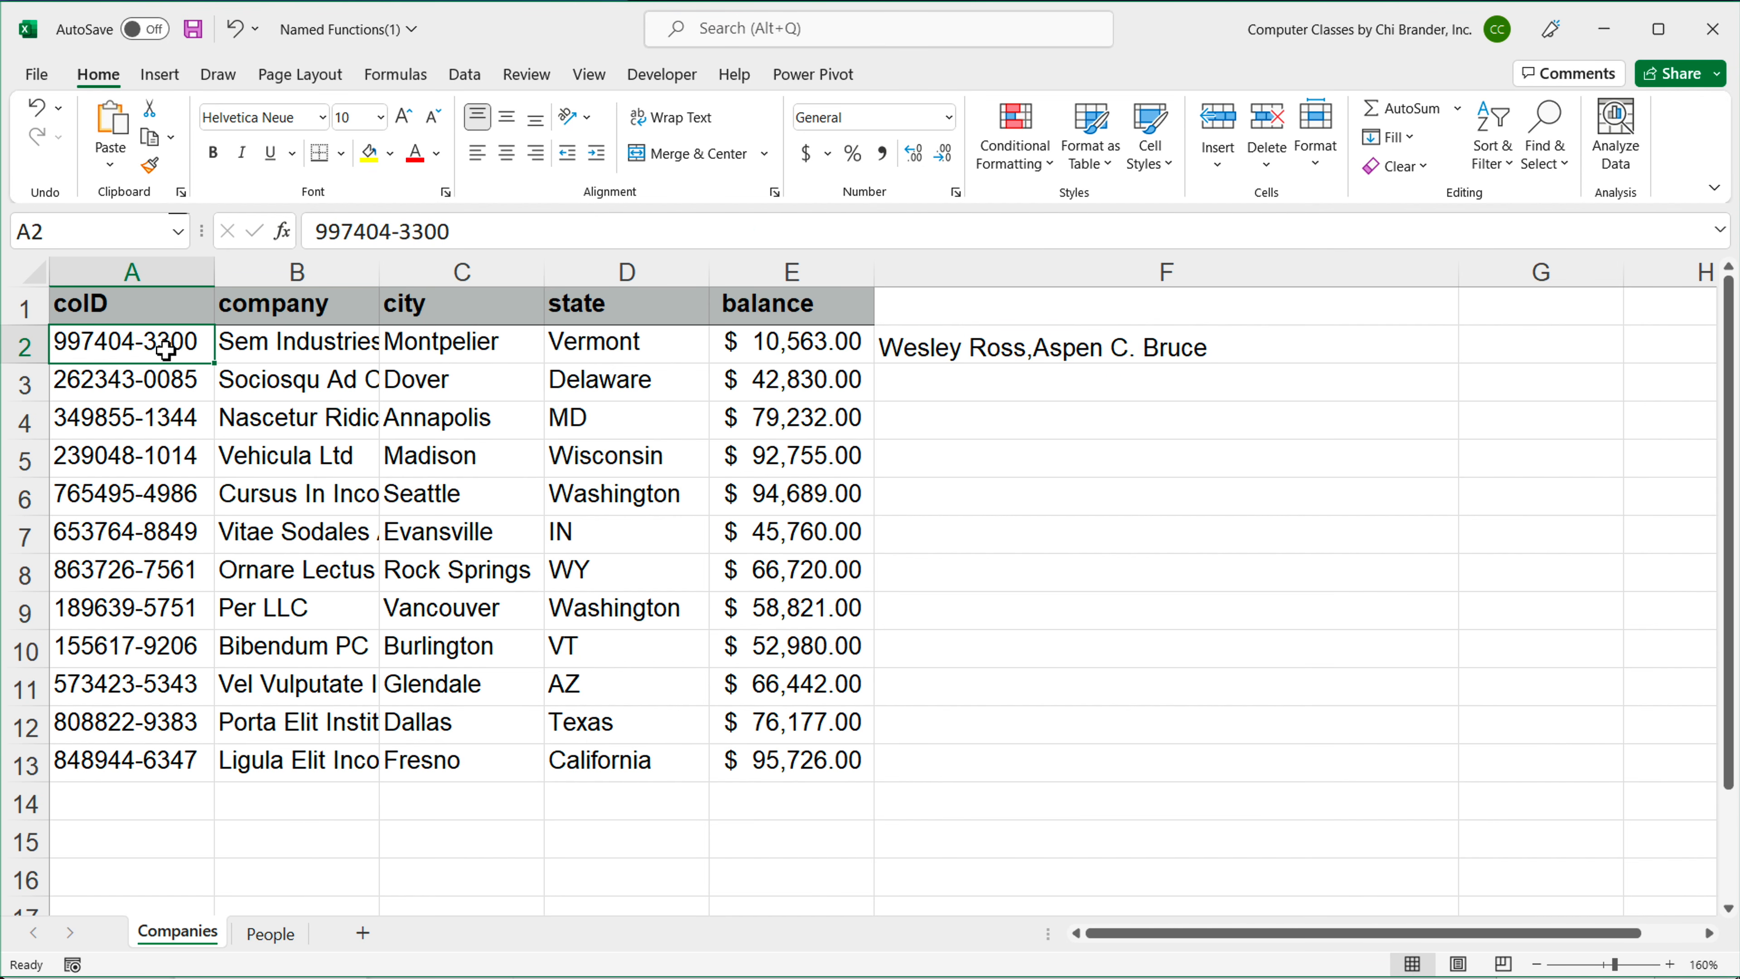
key(ctrl+c)
click(270, 933)
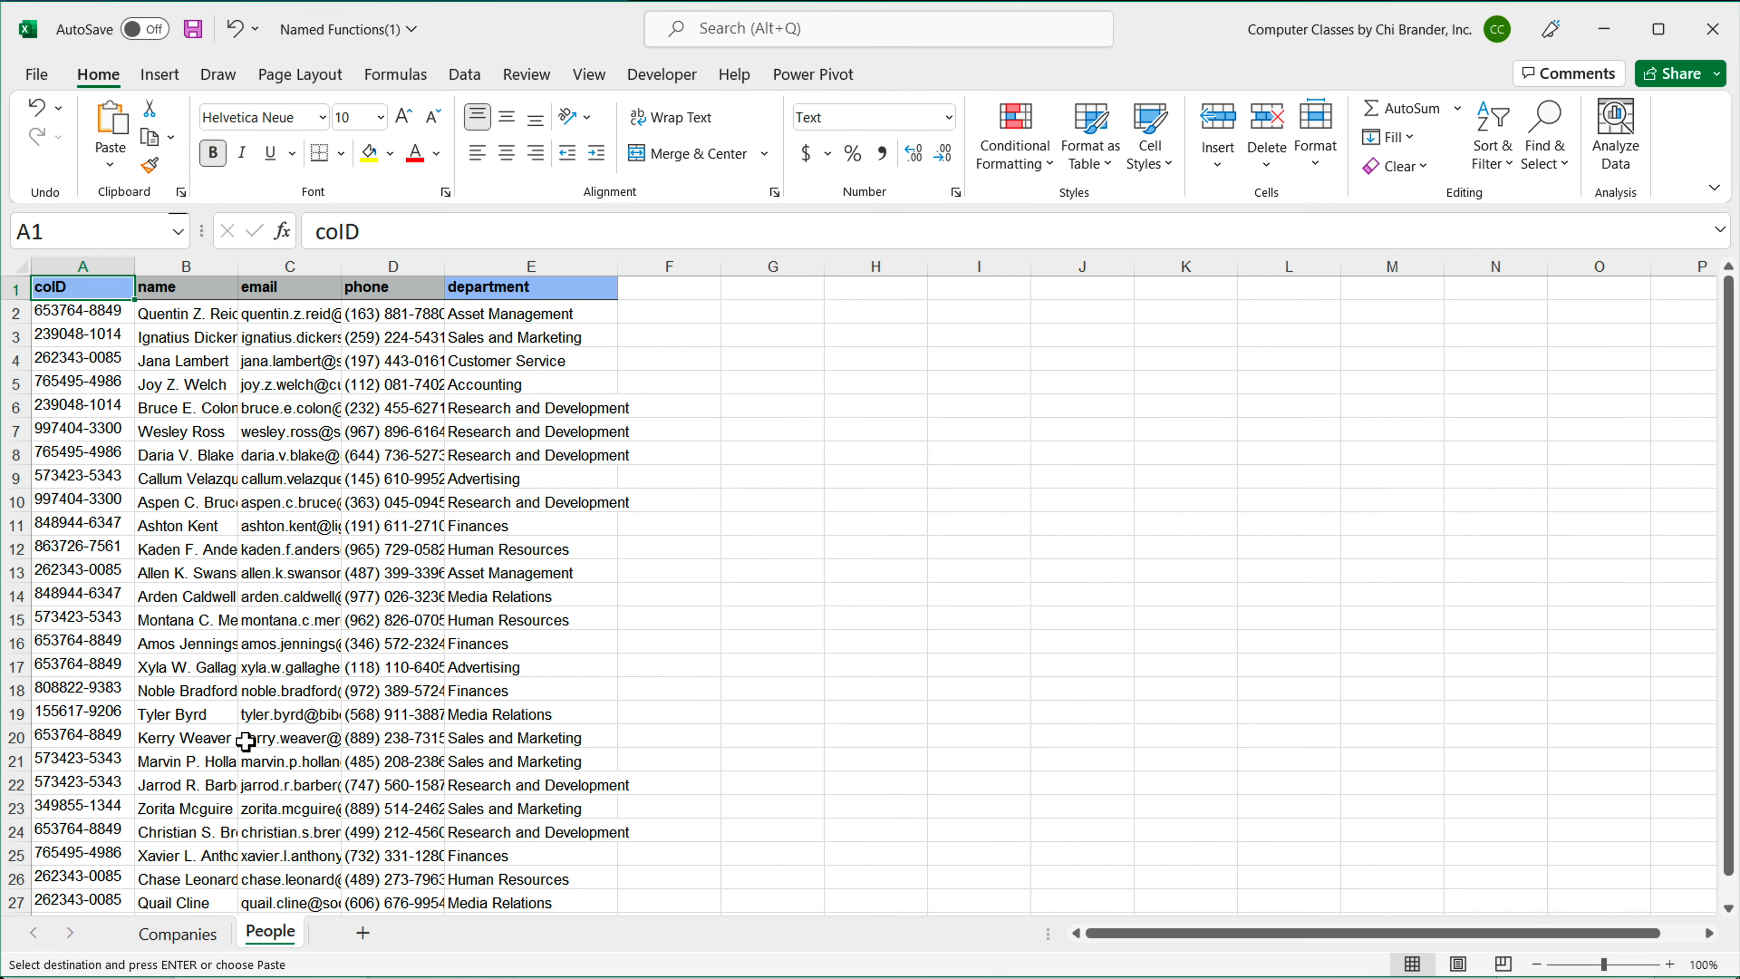
key(ctrl+f)
key(ctrl+v)
click(1343, 720)
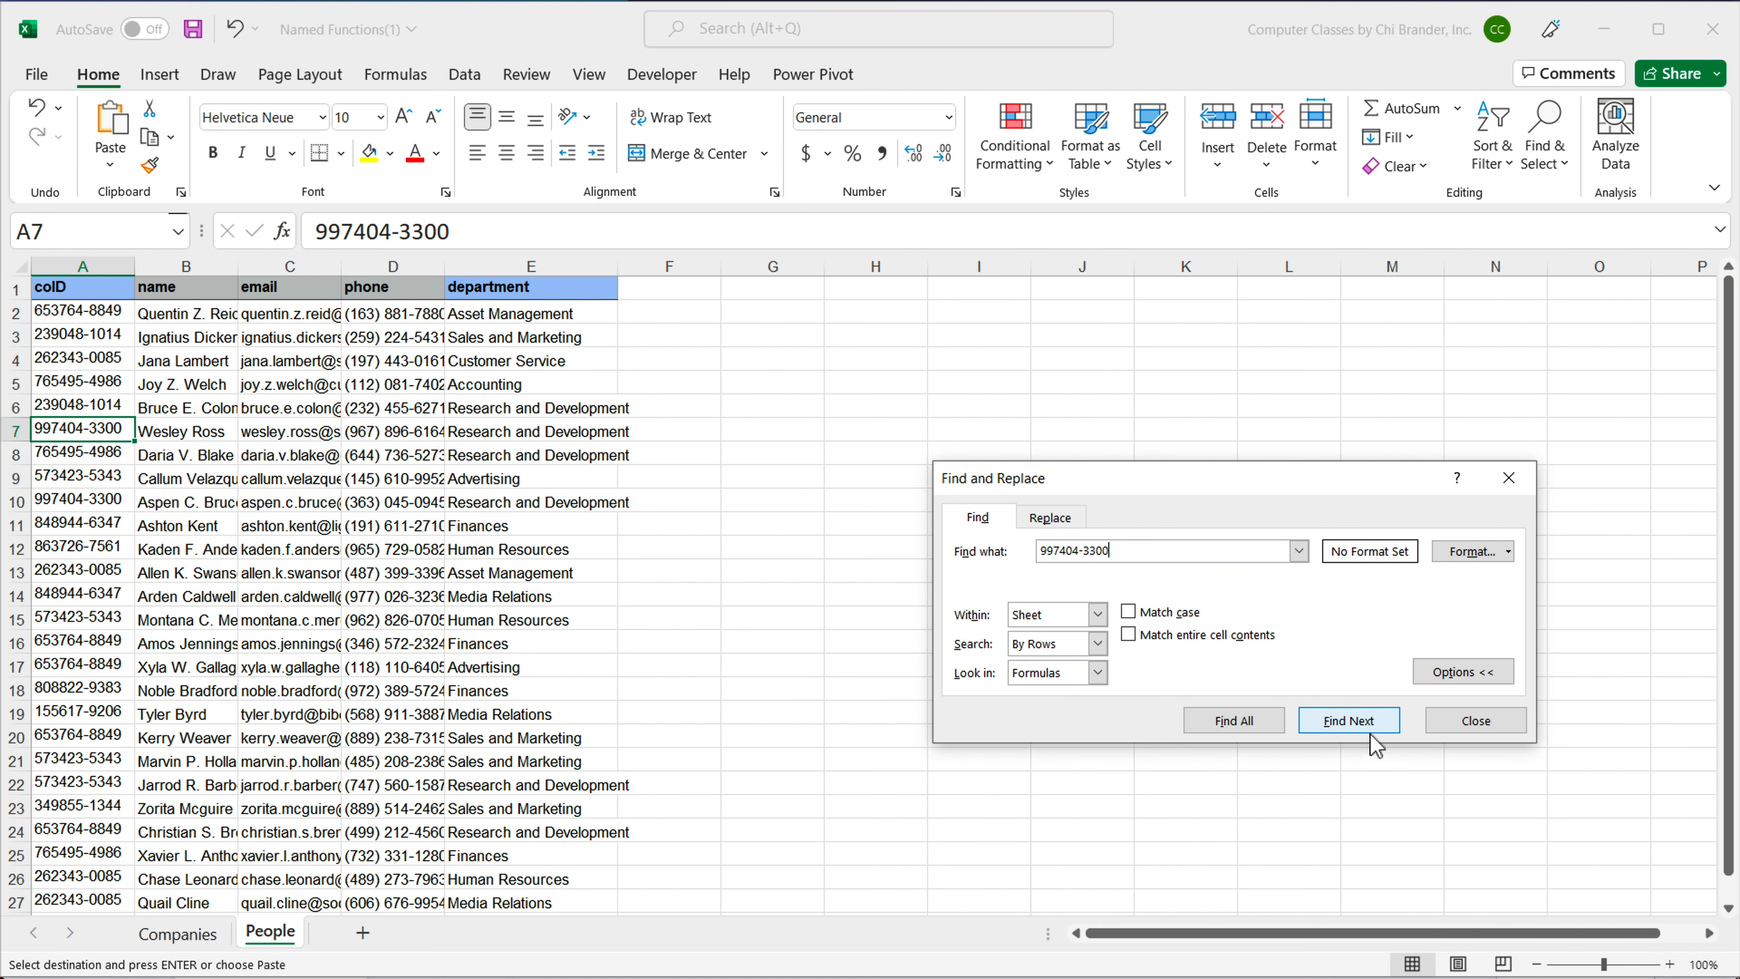
click(1360, 721)
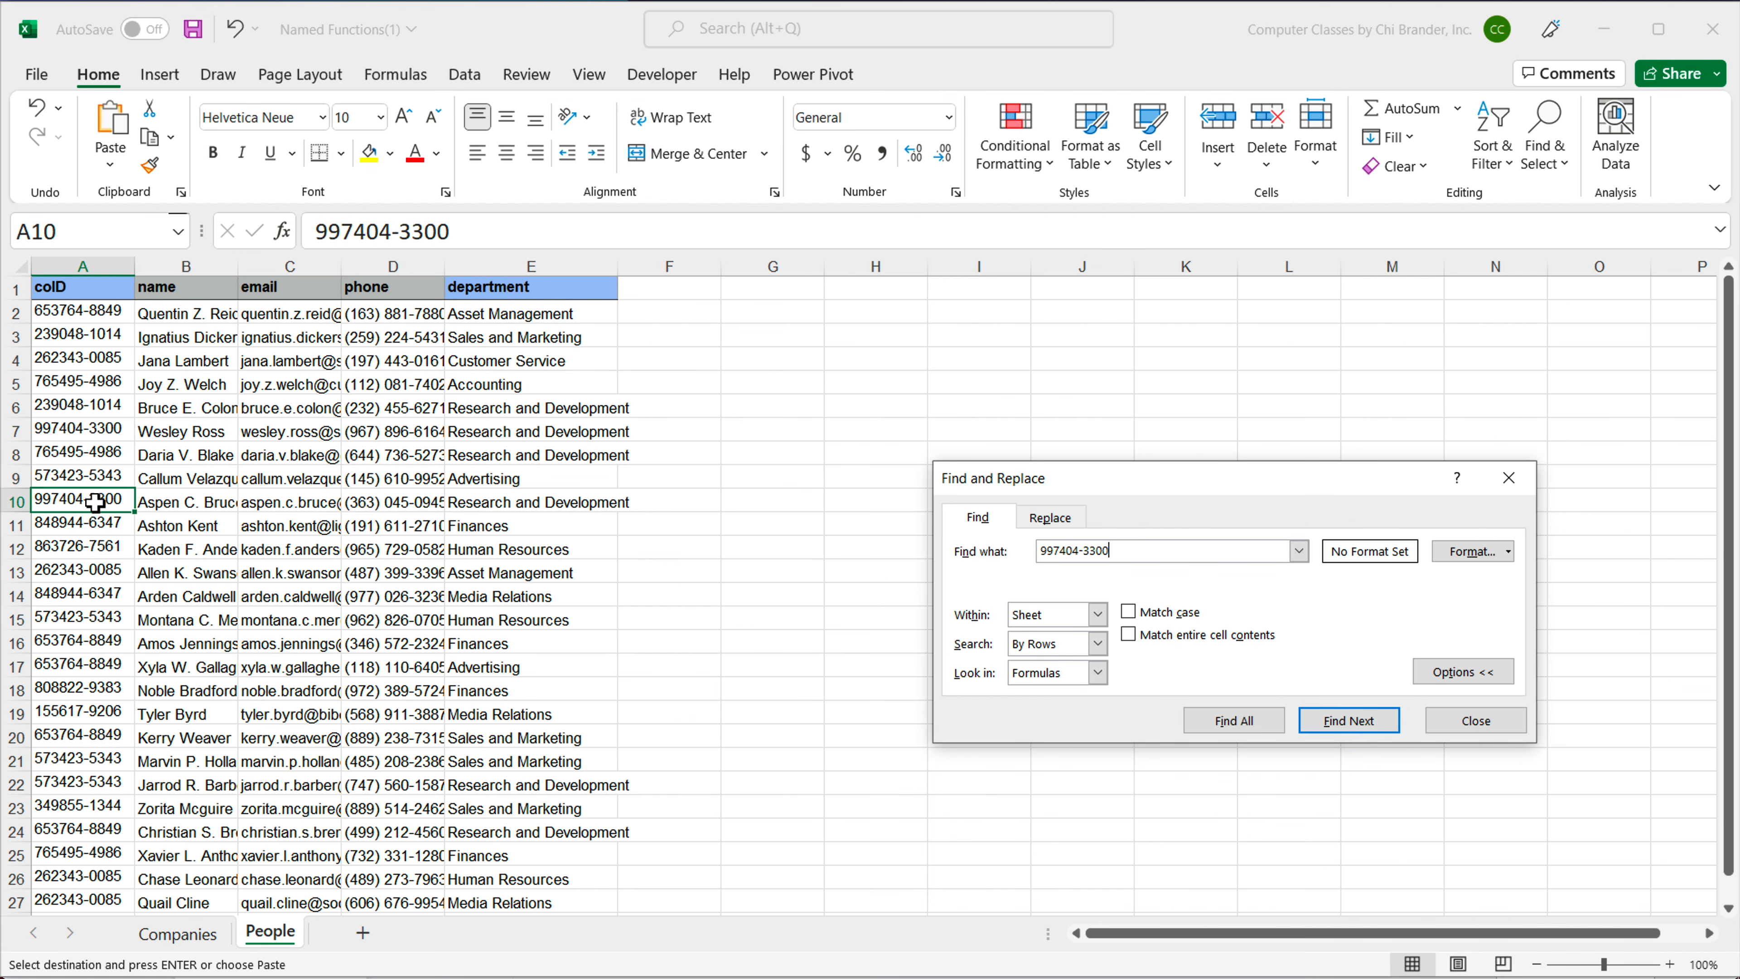
Step: Check the names beside the matching IDs in rows 7 and 10 of People, then return to Companies
drag(95, 502, 184, 504)
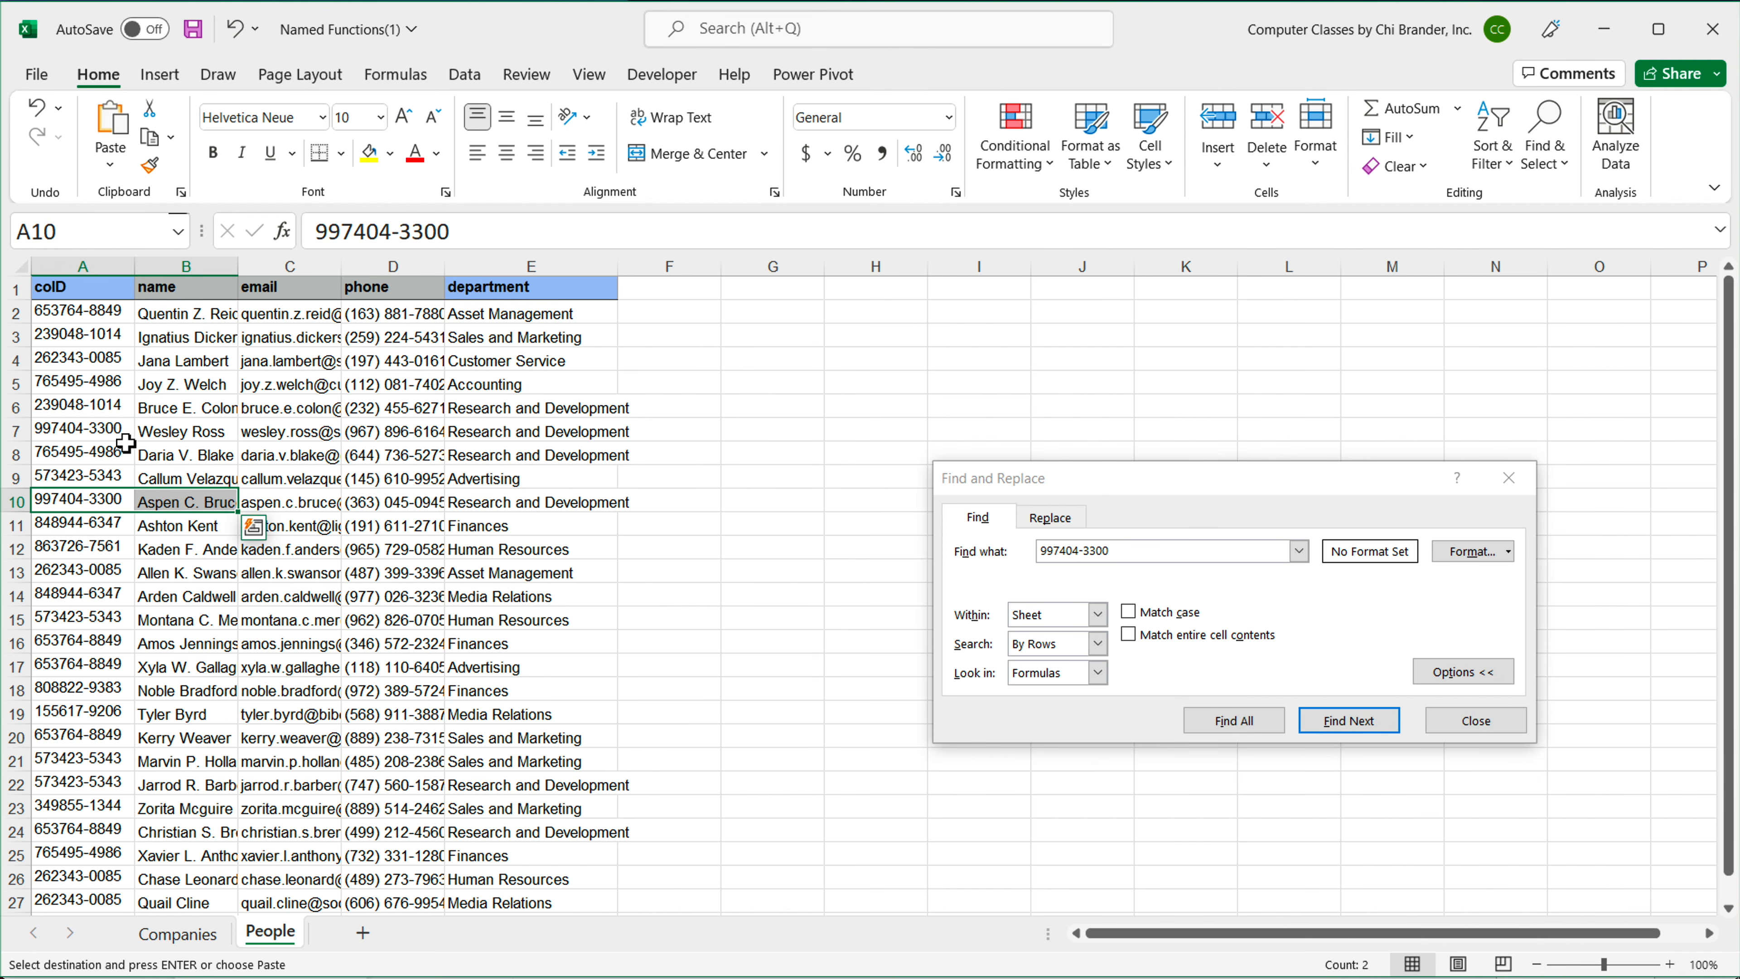
drag(126, 439, 184, 432)
drag(127, 499, 185, 503)
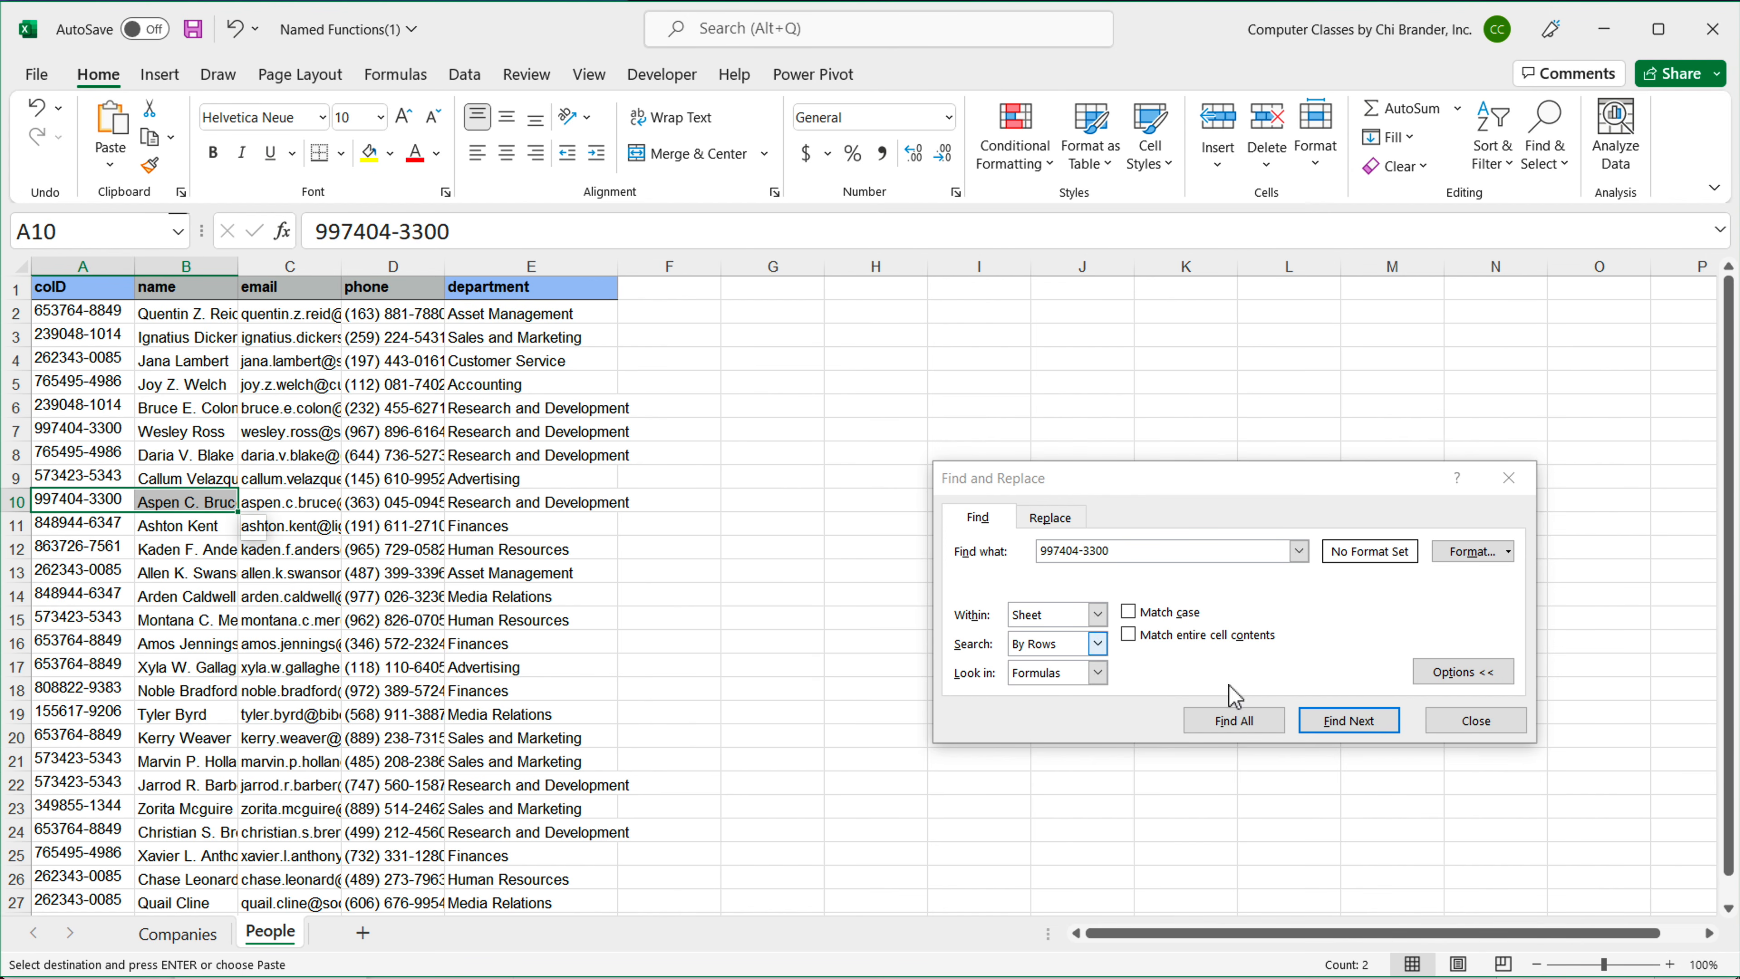
click(1466, 723)
click(180, 934)
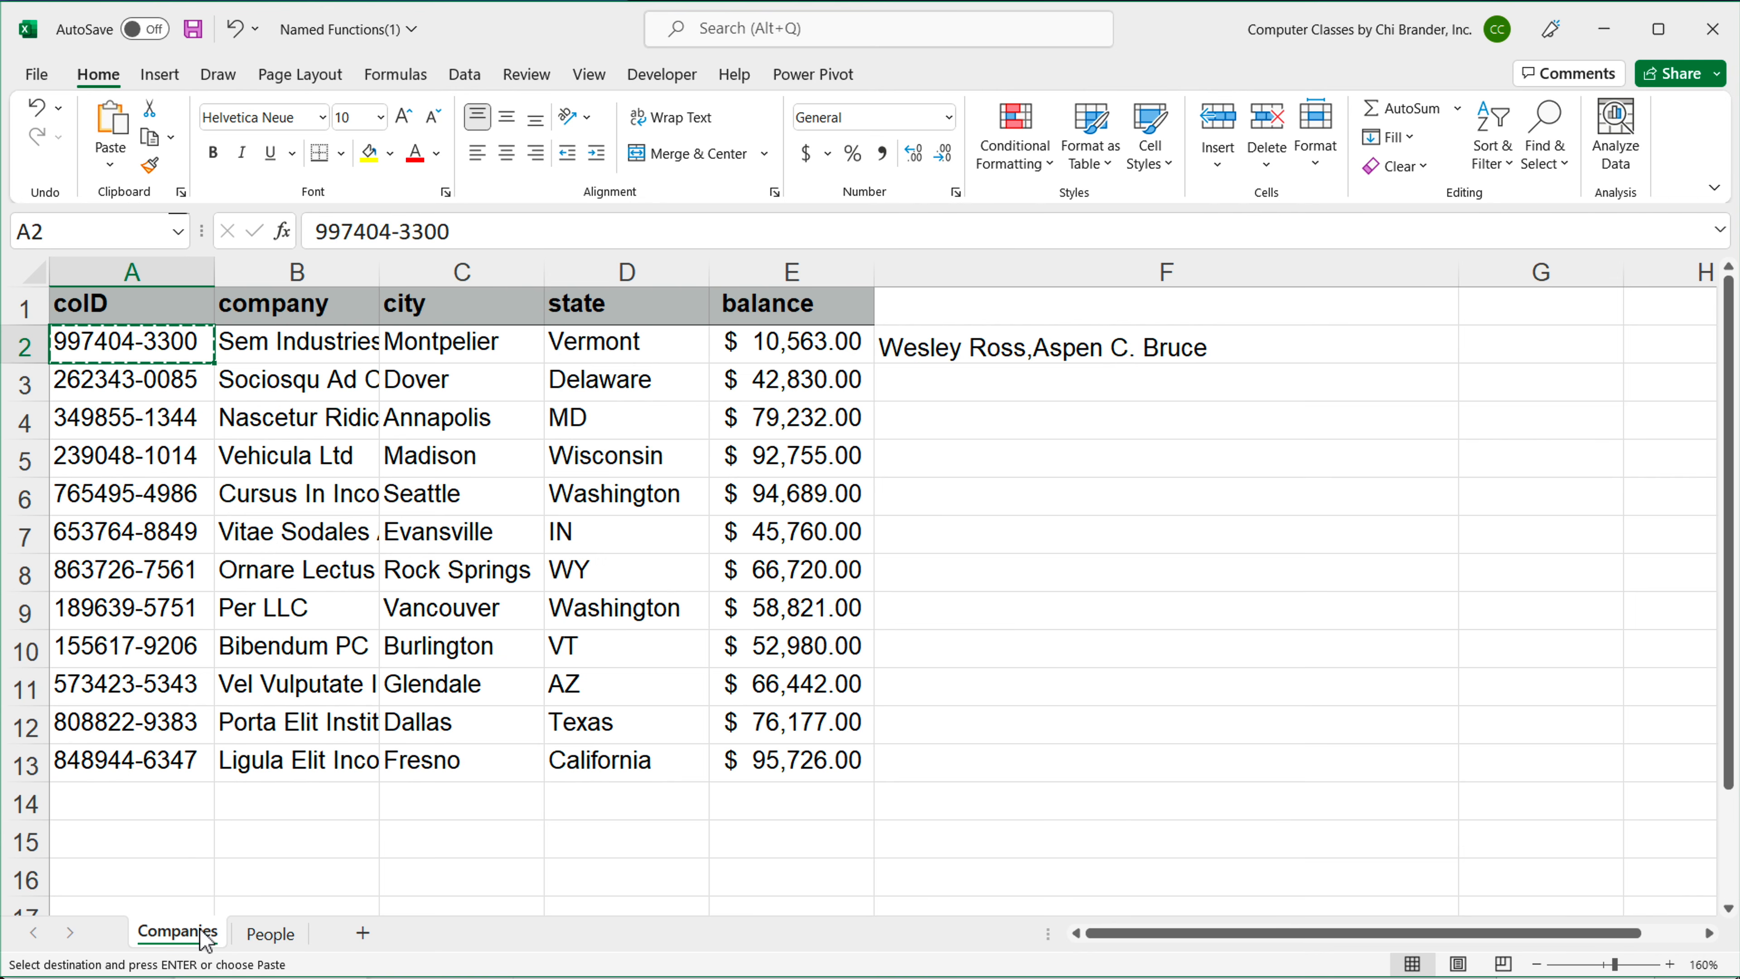
Step: Change the separator in F2's MLOOKUP formula to " : " and fill the formula down to F13
click(997, 353)
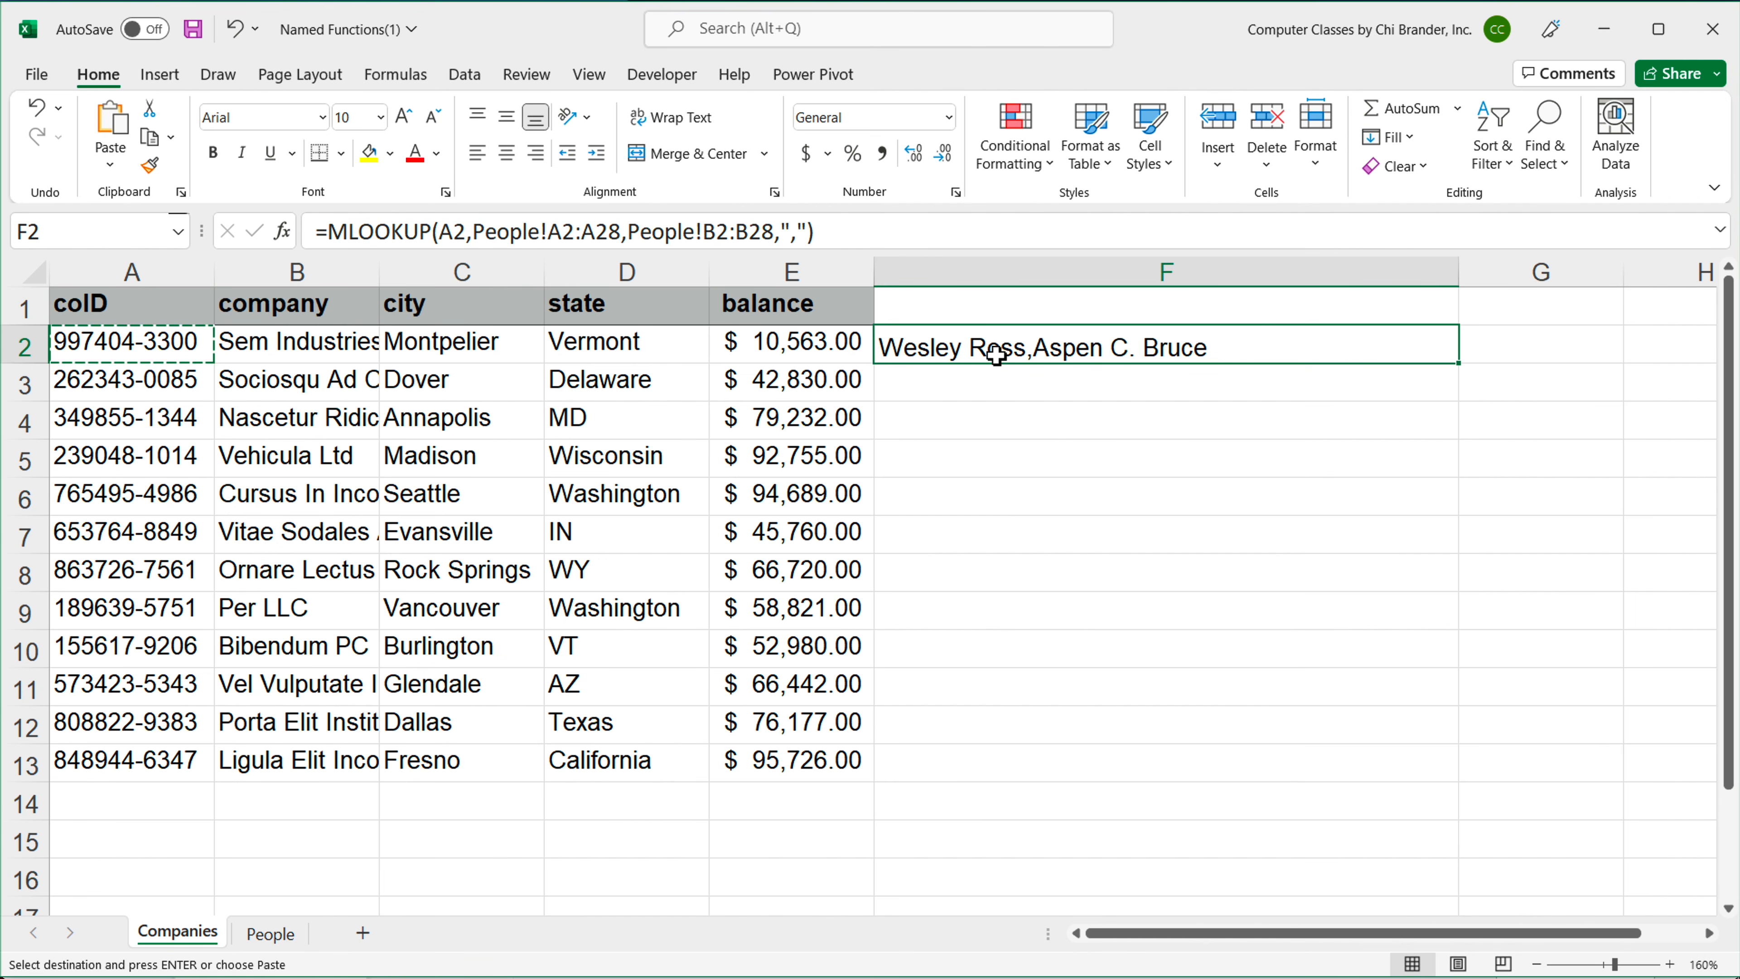
key(F2)
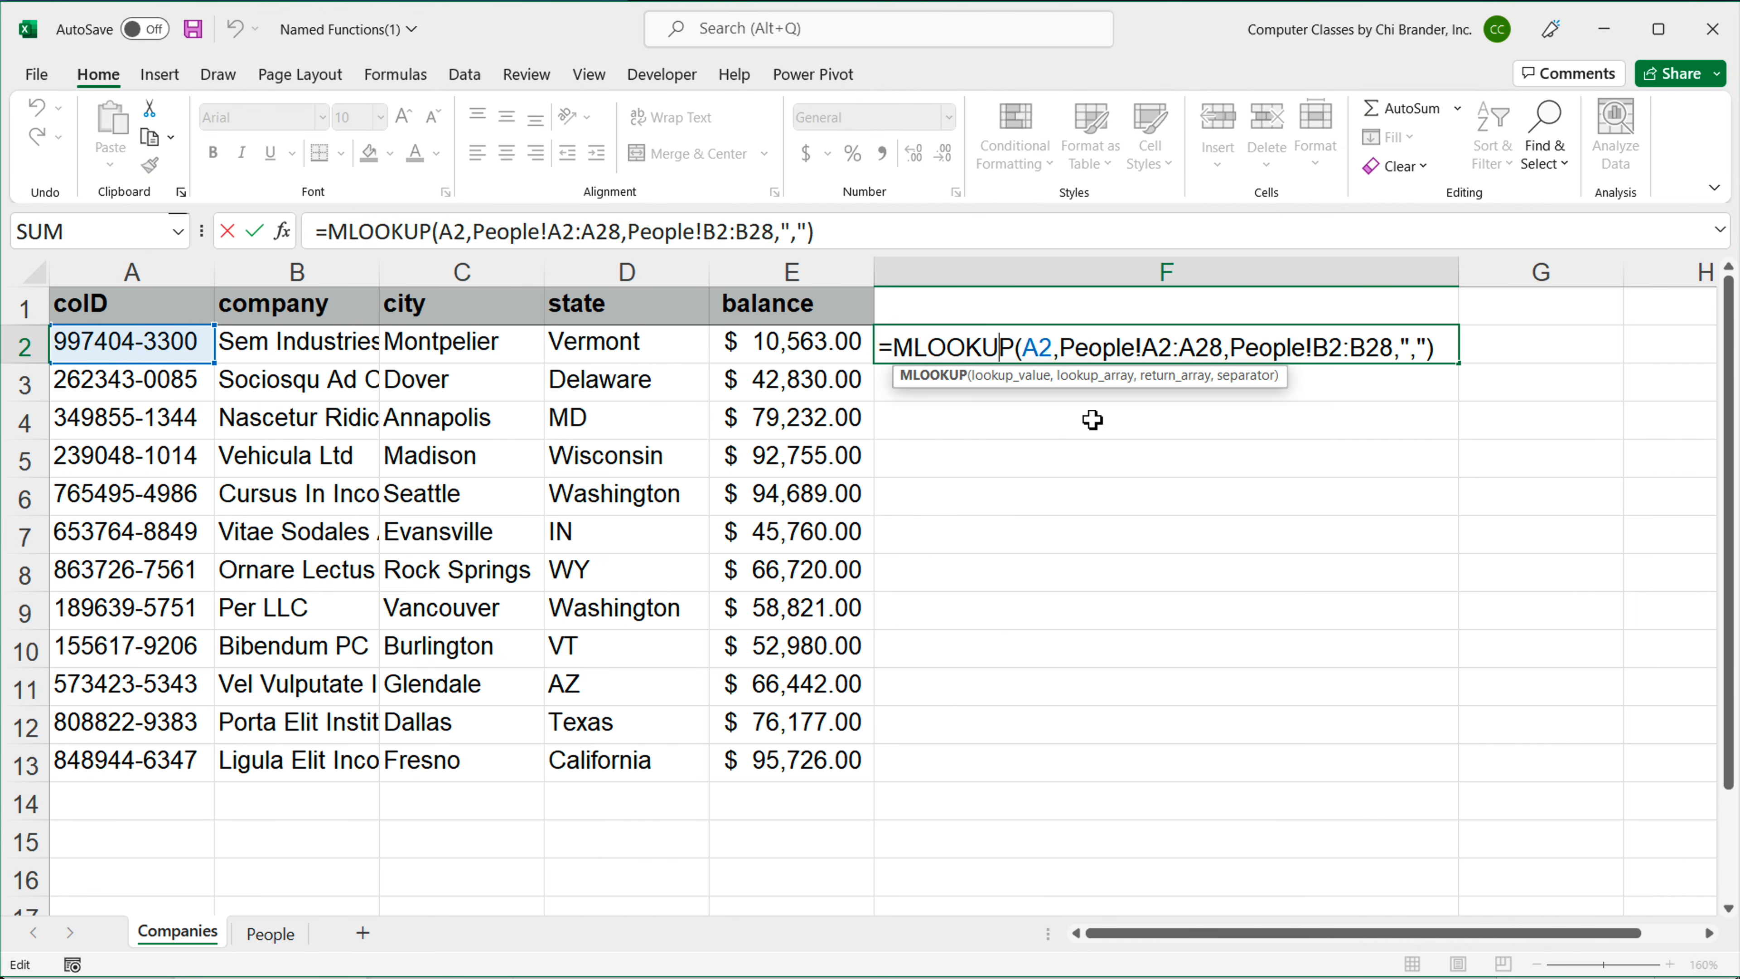
click(1425, 353)
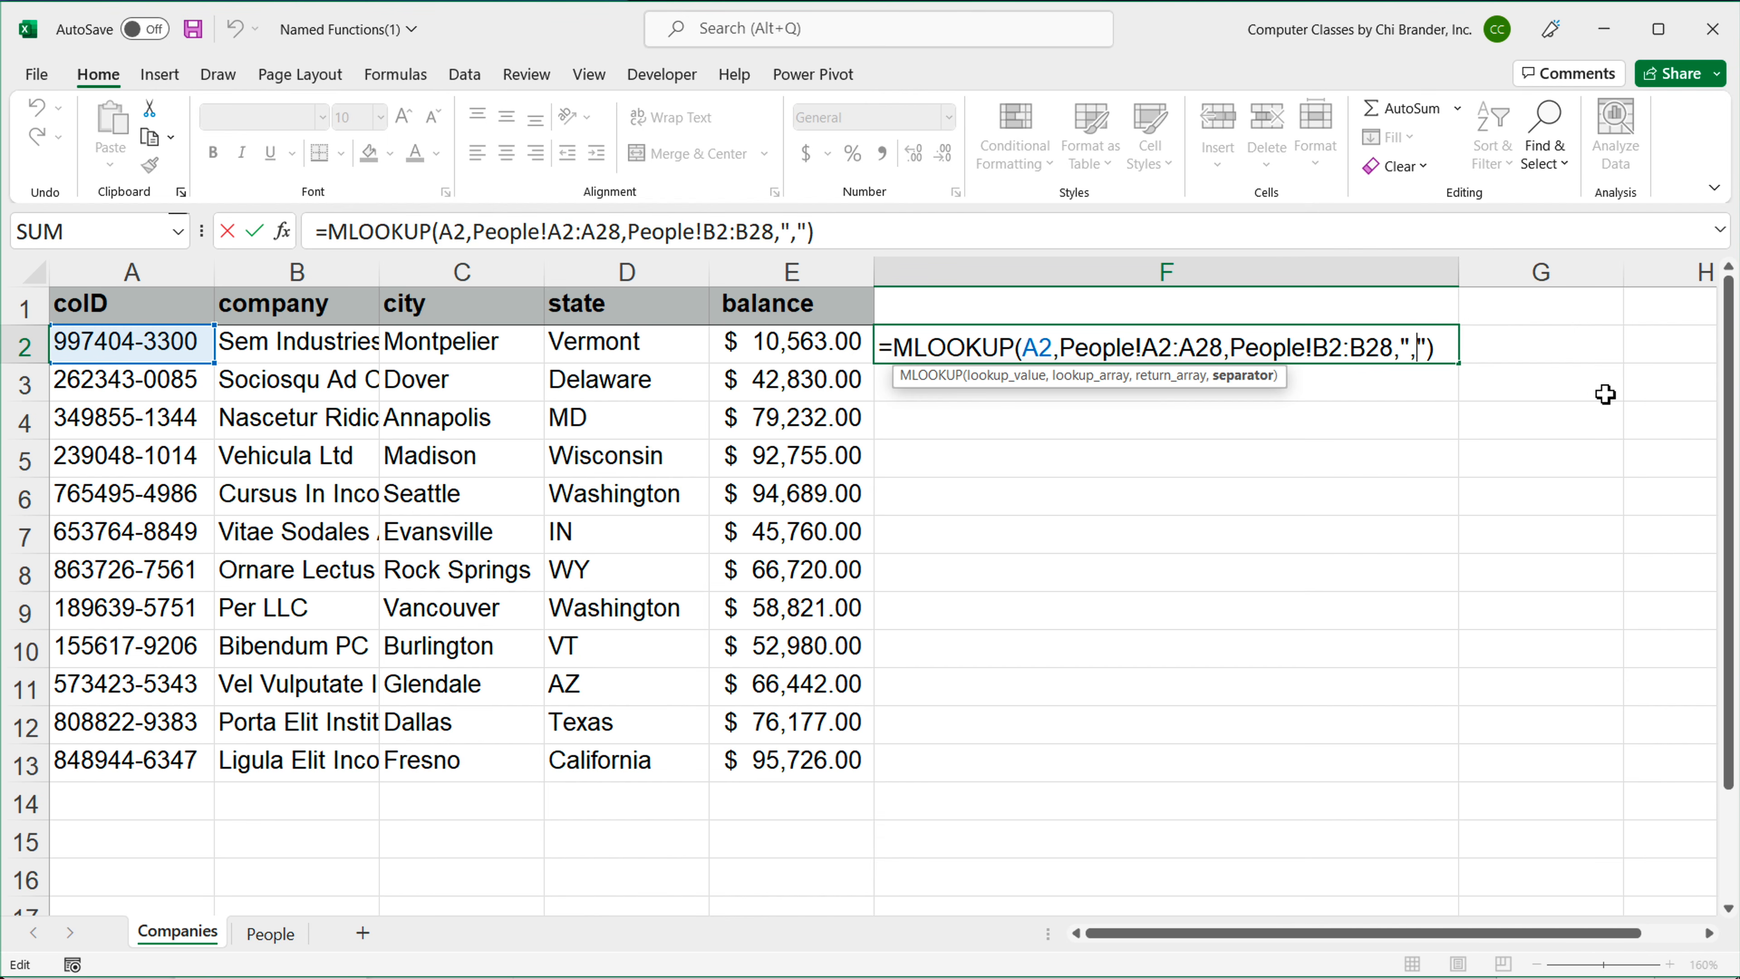
key(BackSpace)
text(:)
key(Return)
click(1426, 356)
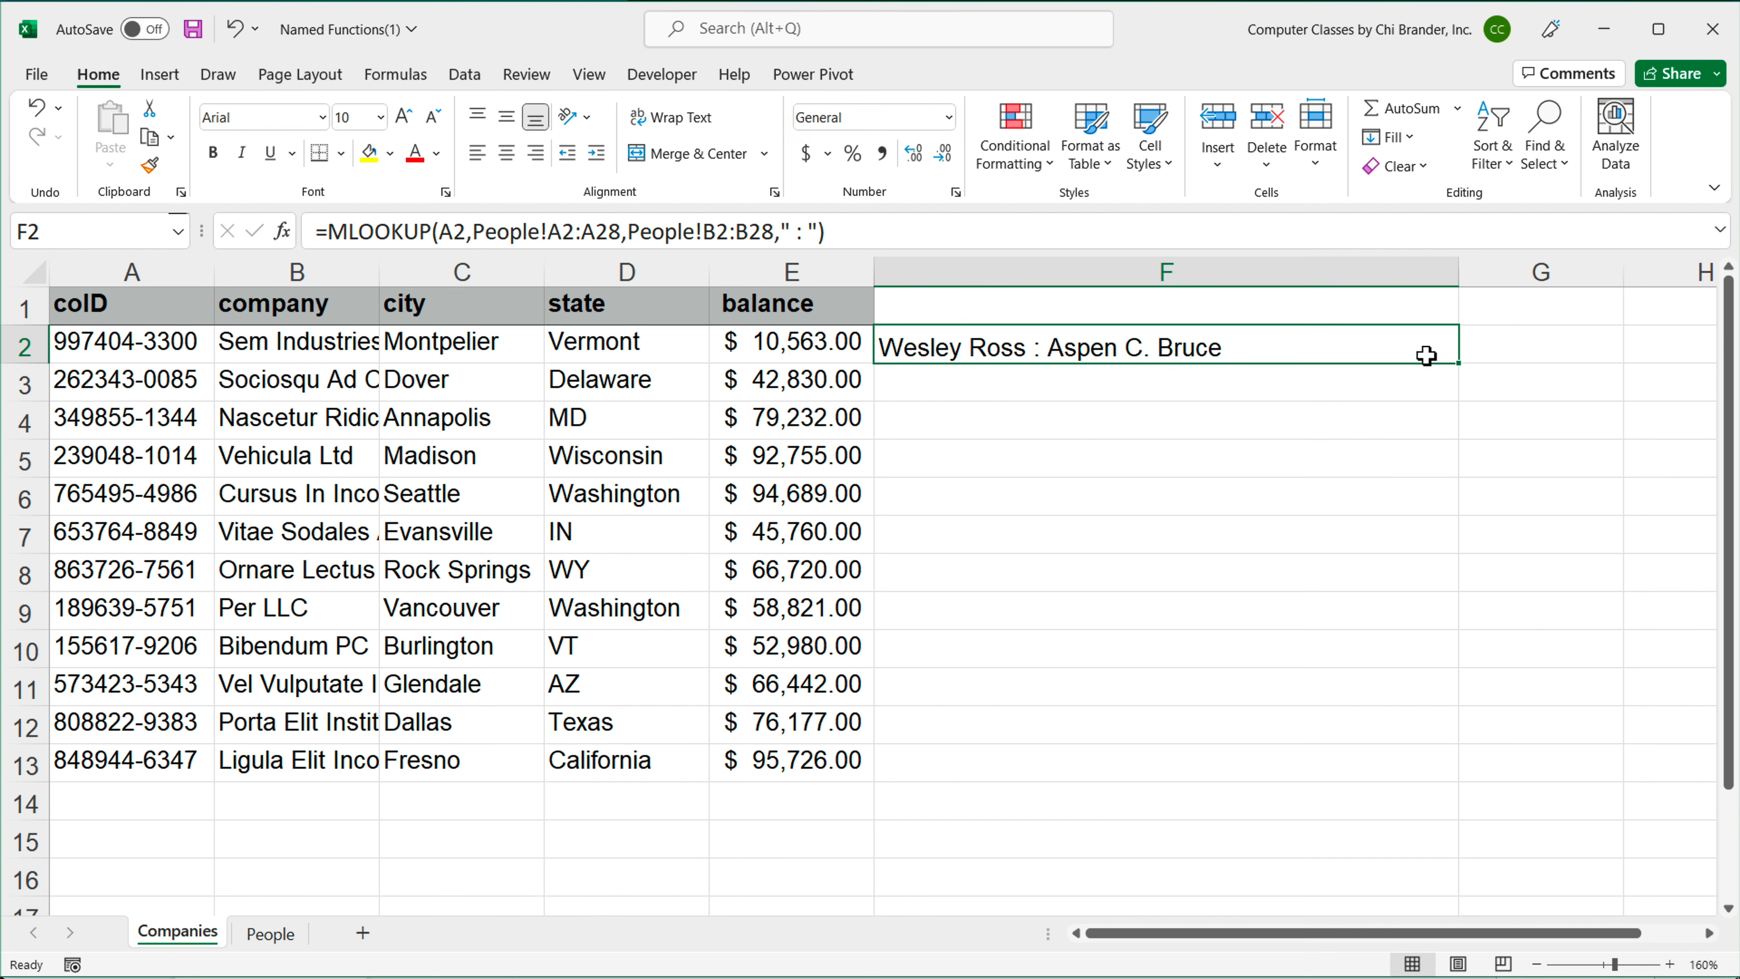
drag(1461, 364, 1414, 789)
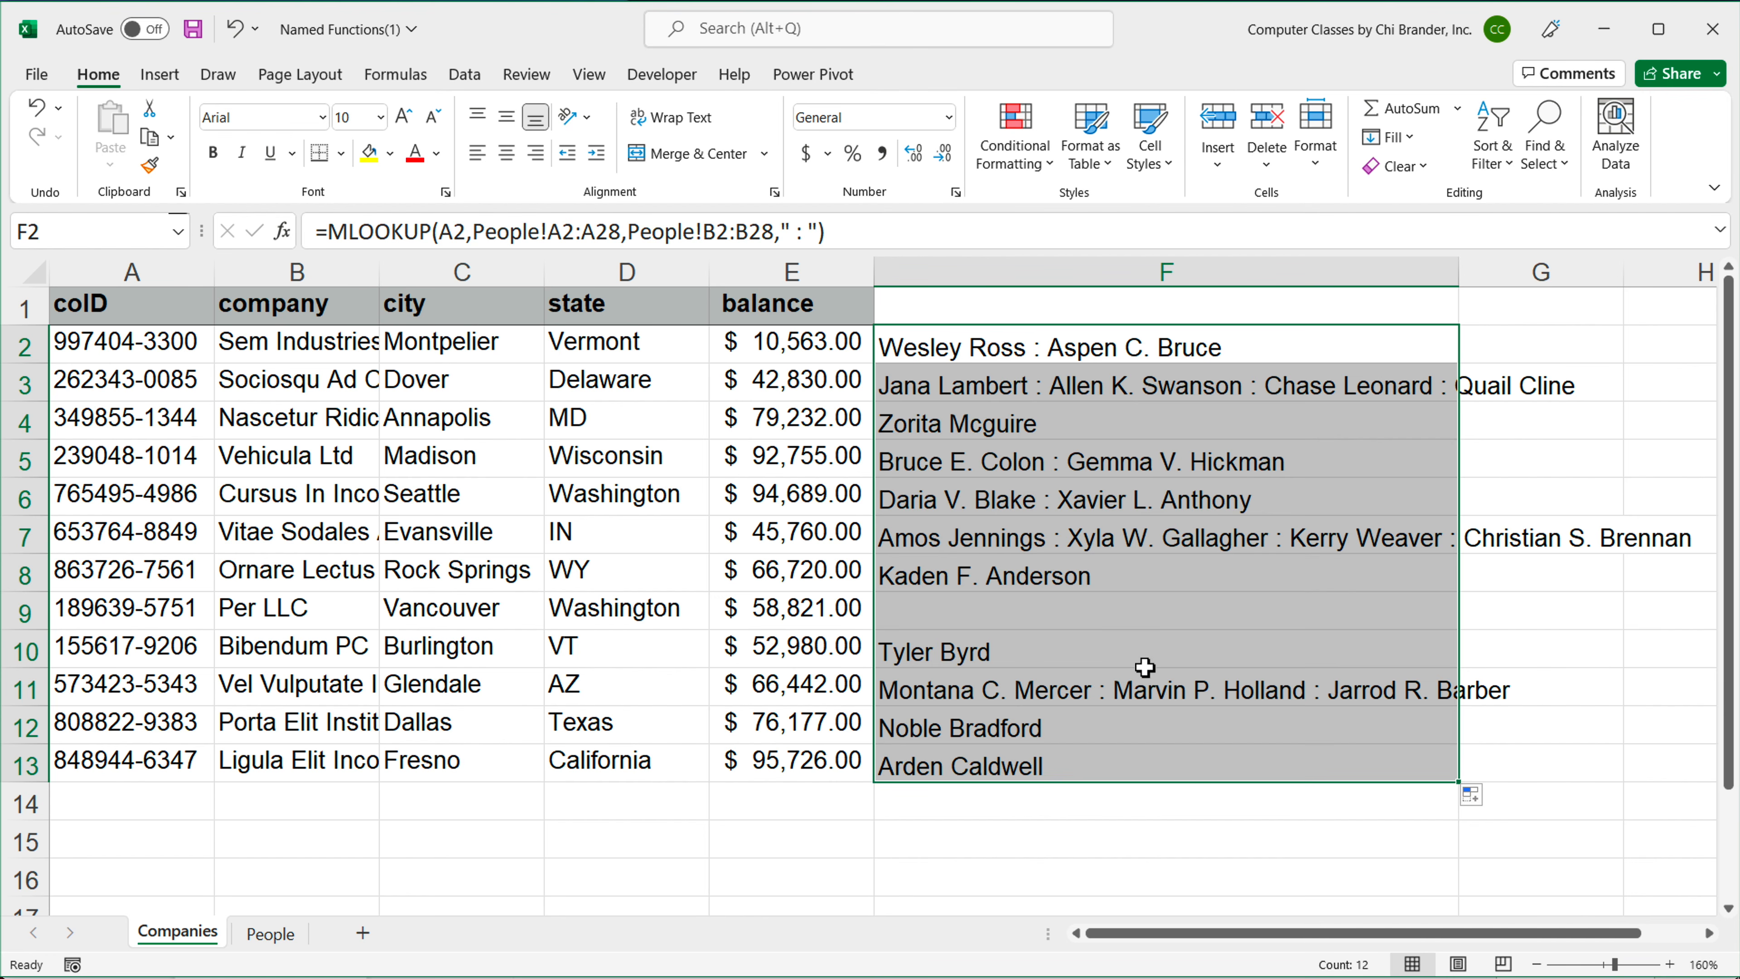
Step: Examine the filled MLOOKUP formulas in F4, F3 and F9 and the original formula in F2
click(1017, 432)
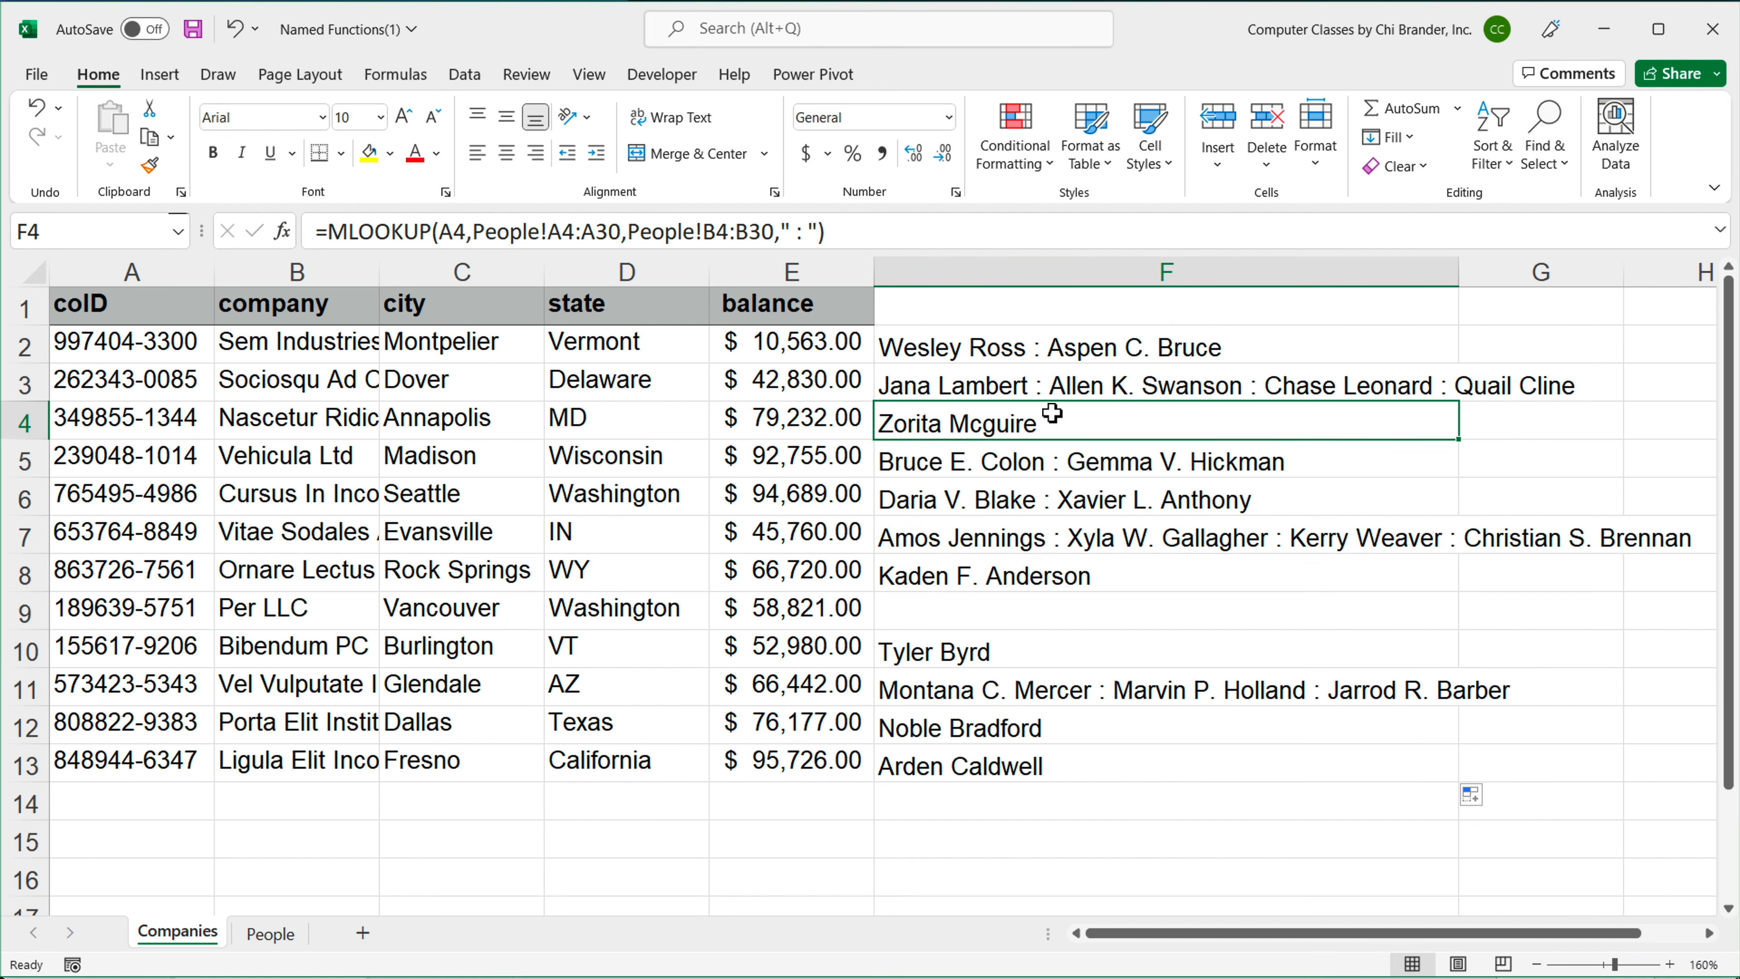
click(1060, 393)
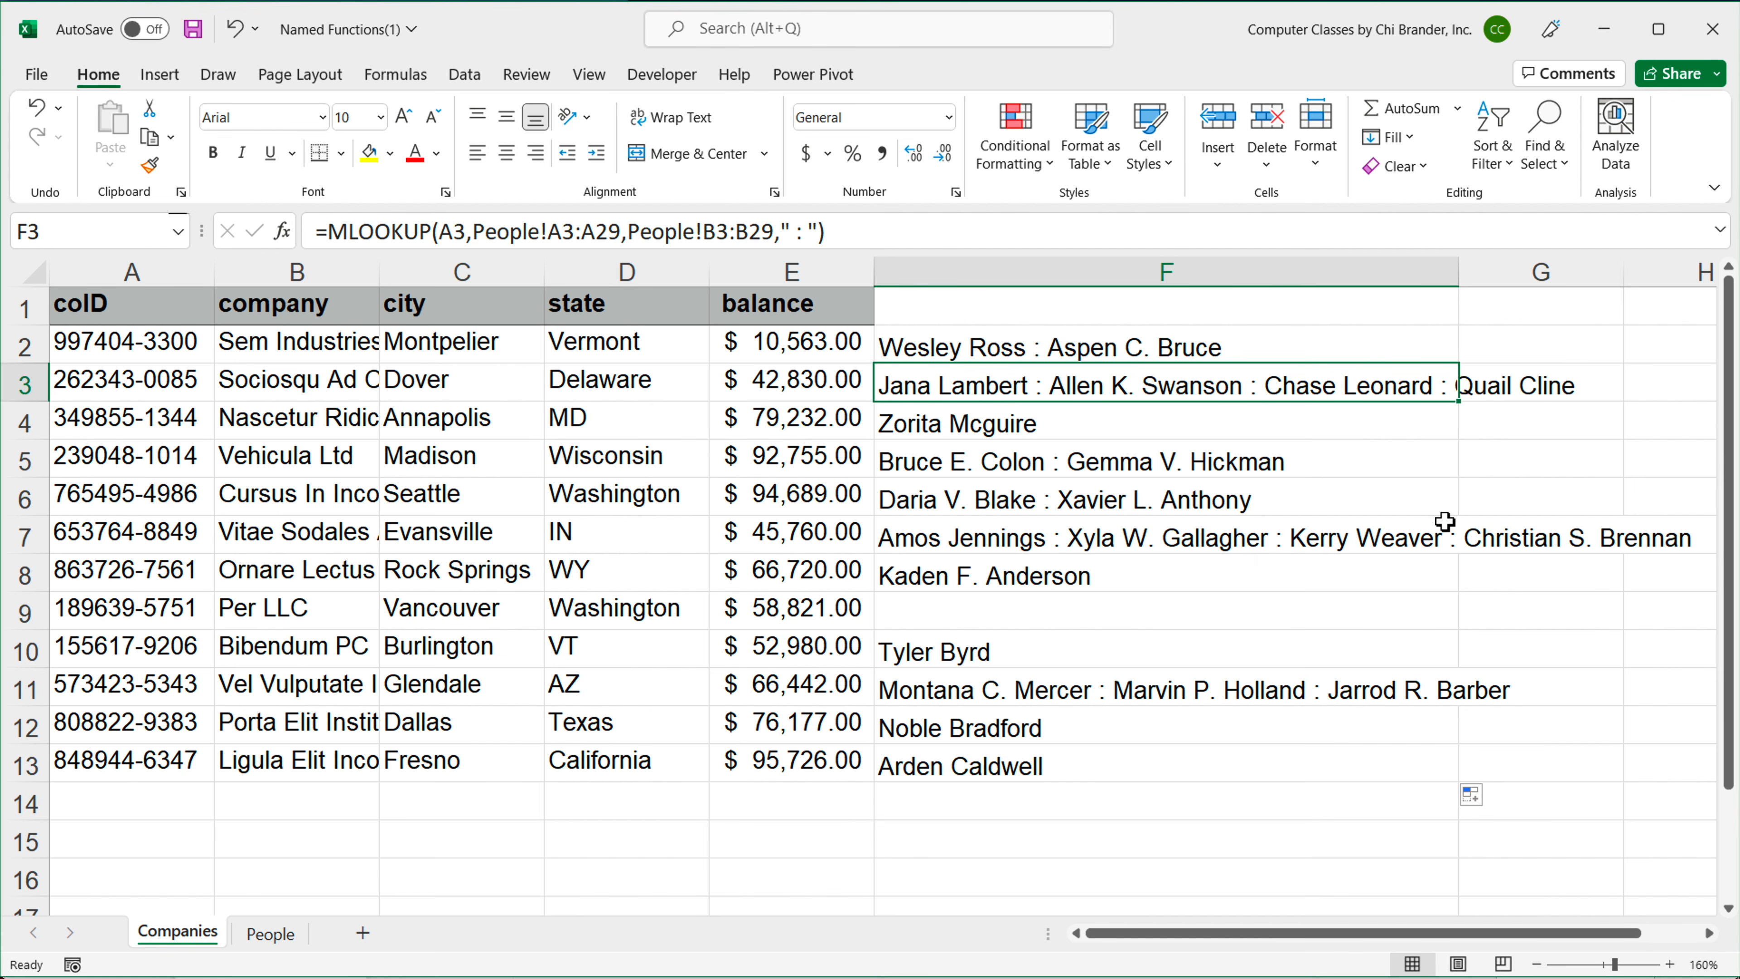
click(963, 619)
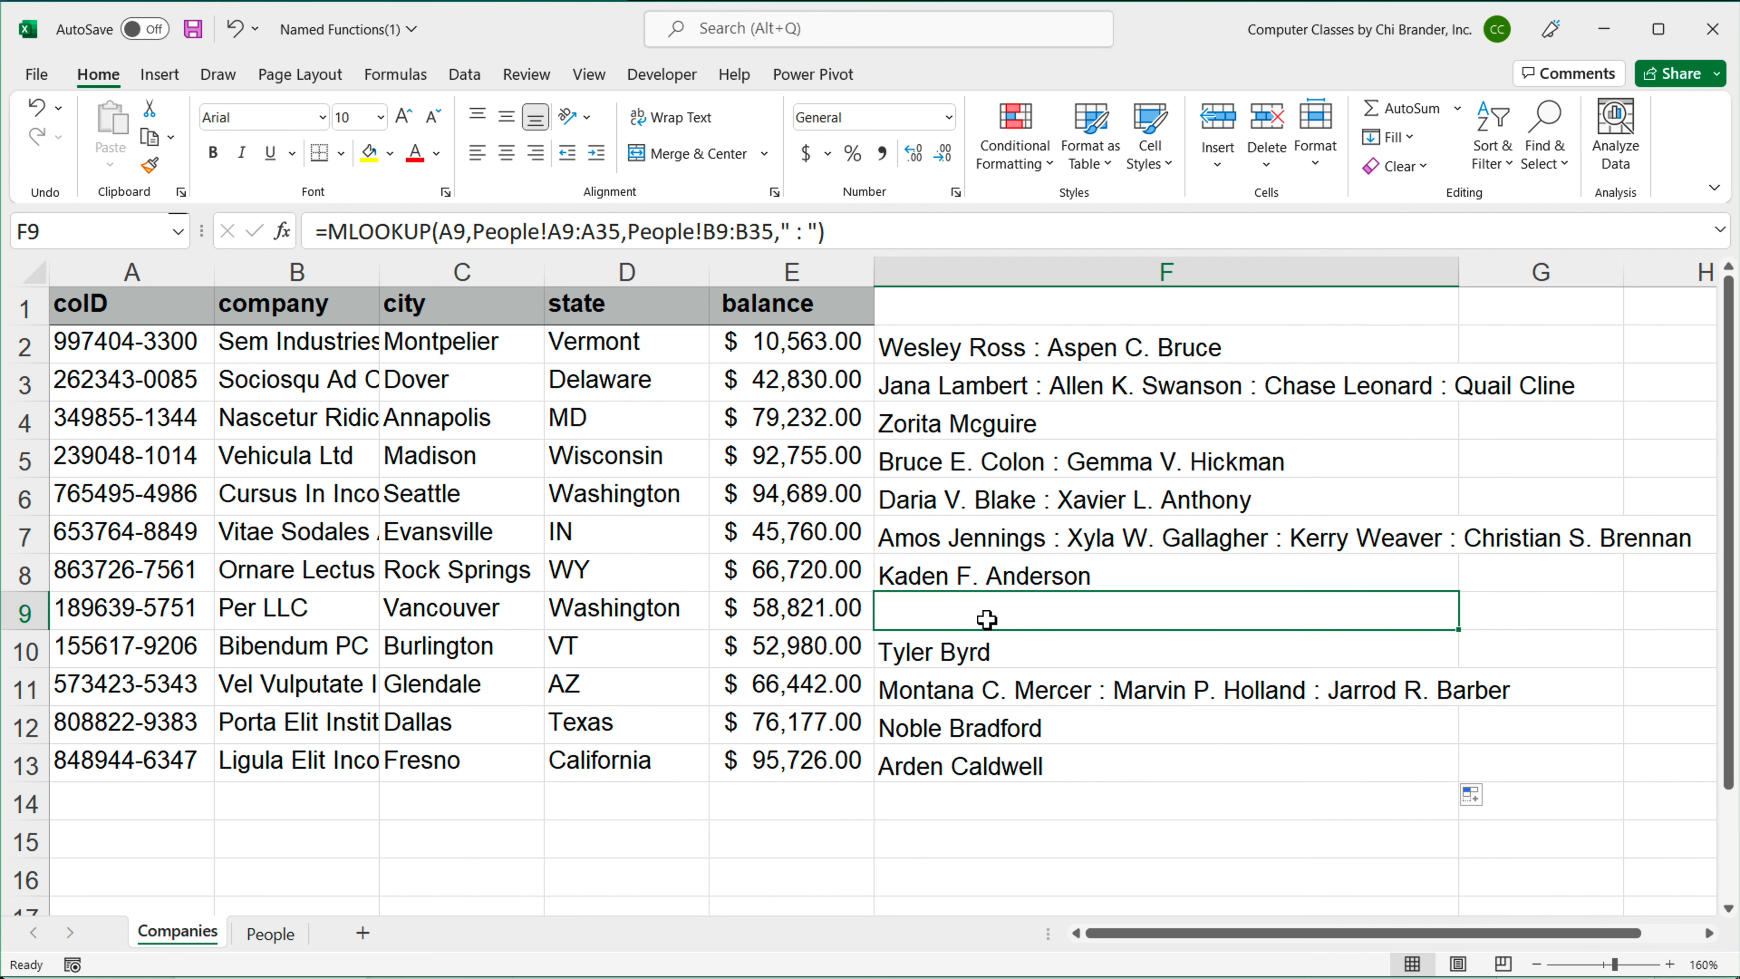
click(960, 358)
double_click(960, 357)
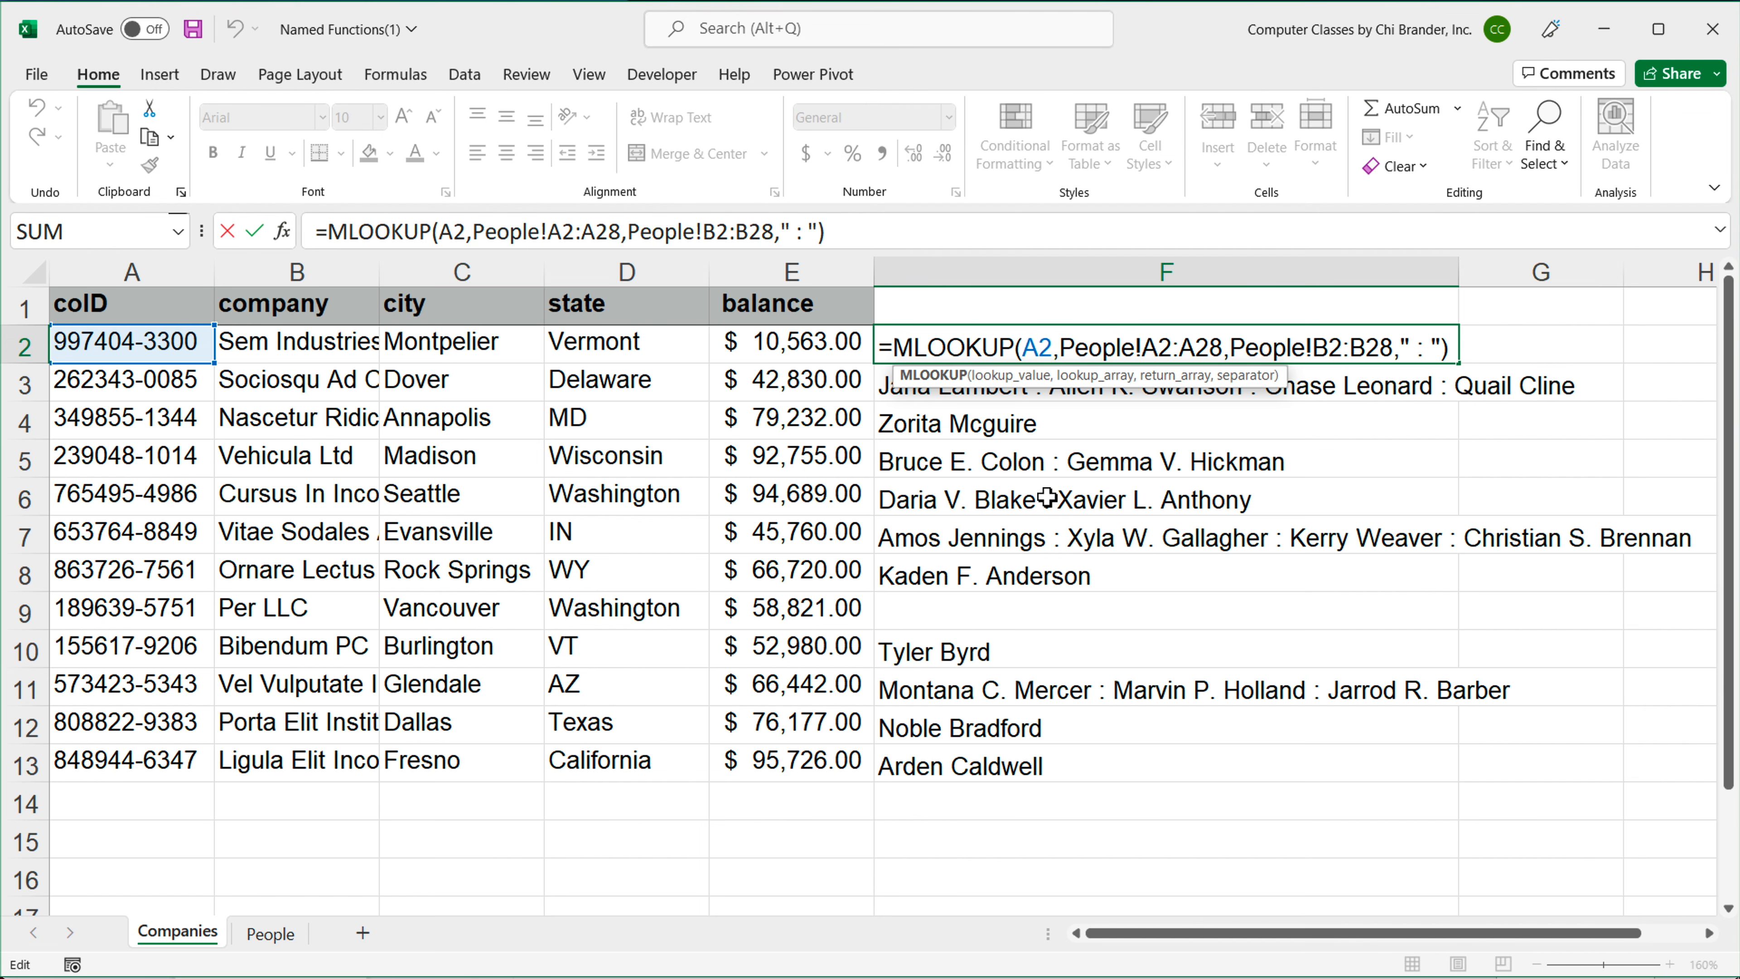
key(Escape)
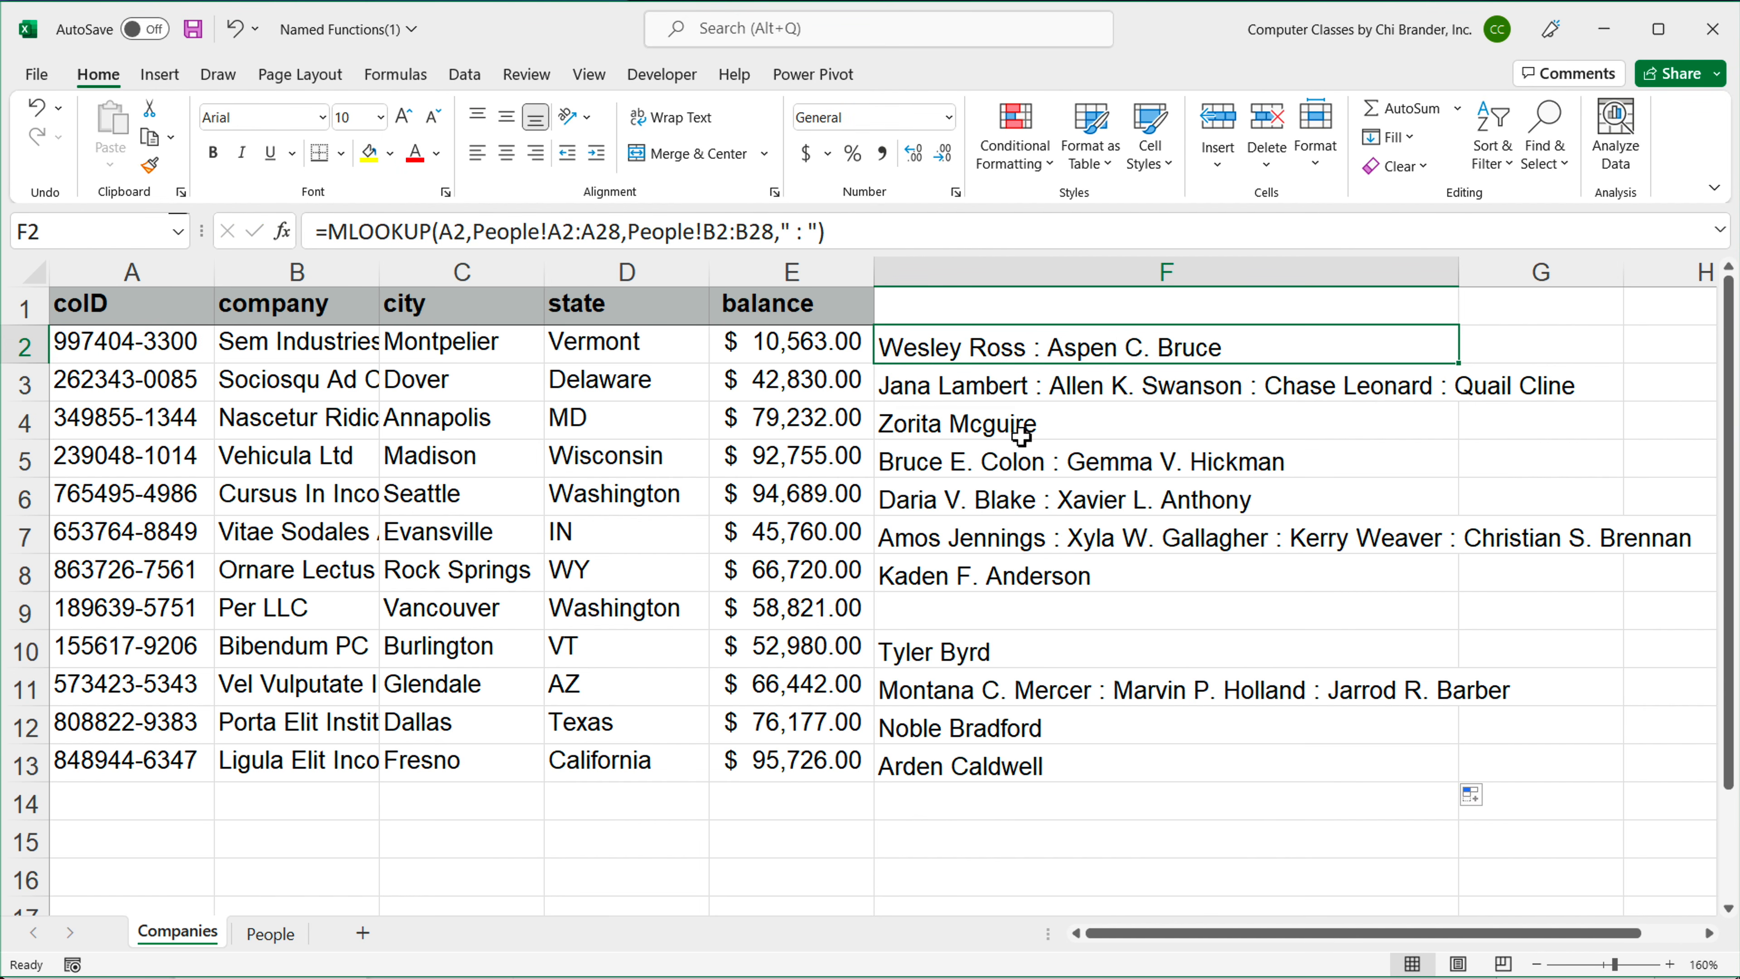
Step: Clear the MLOOKUP formulas from F2:F13 and add a new blank worksheet after Companies
click(1268, 346)
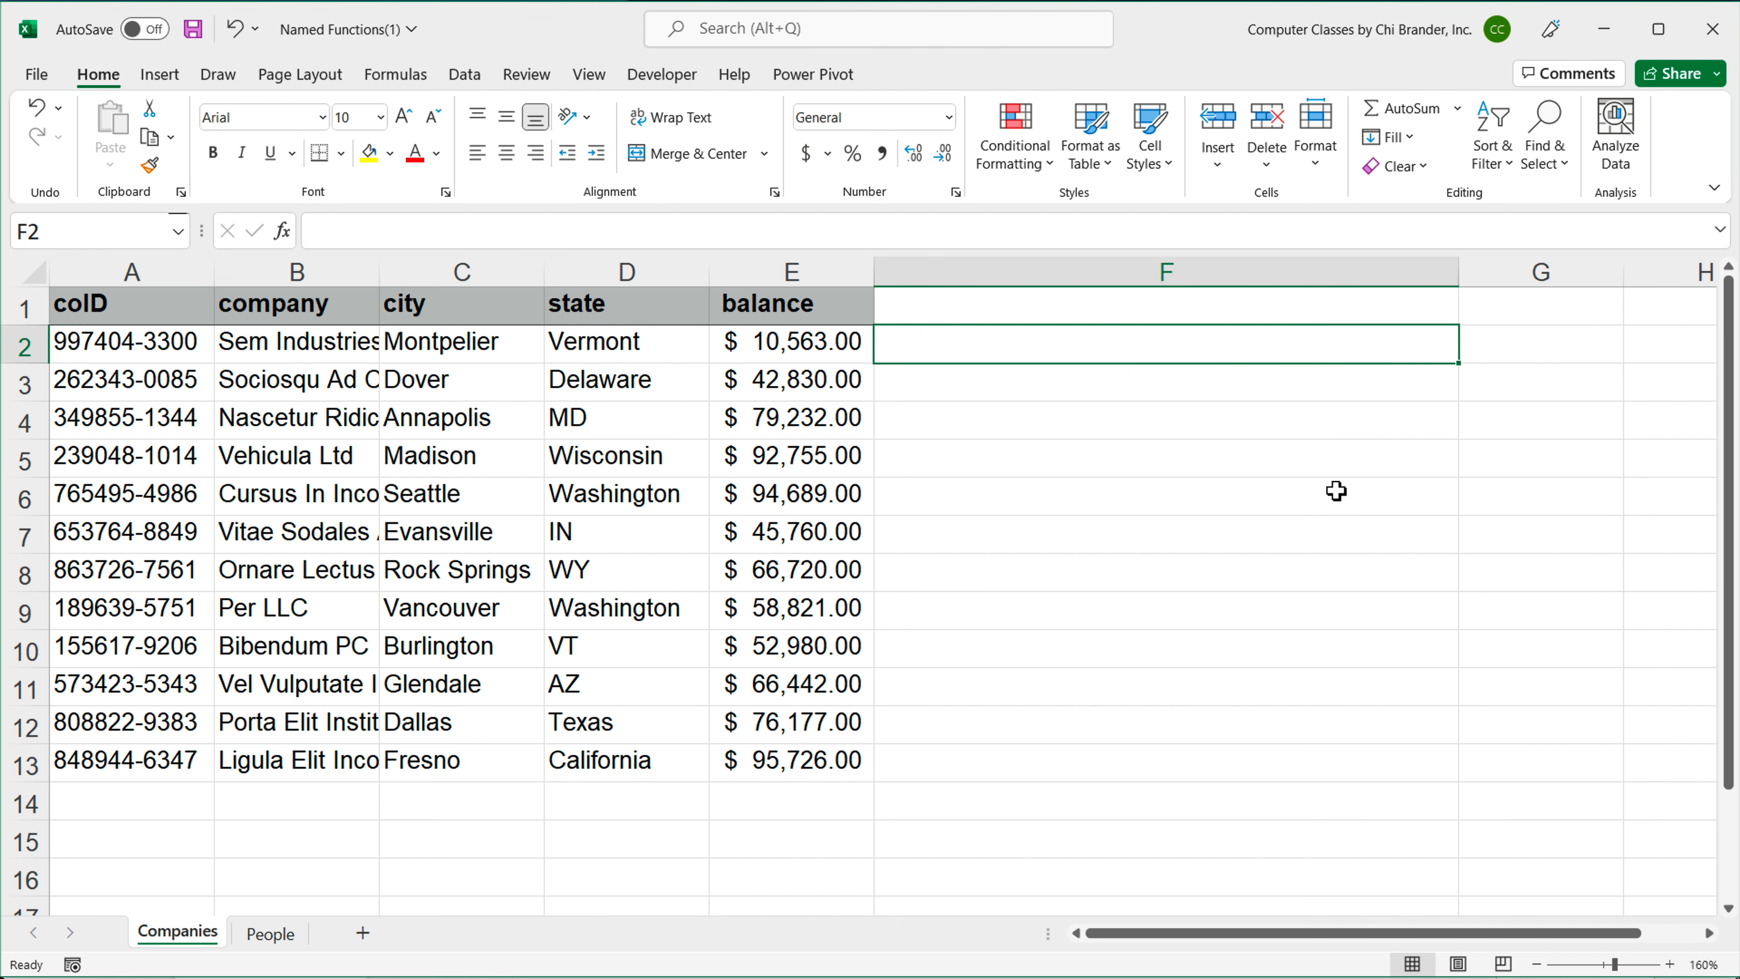
click(363, 938)
ctrl+scroll(264, 501, up, 16)
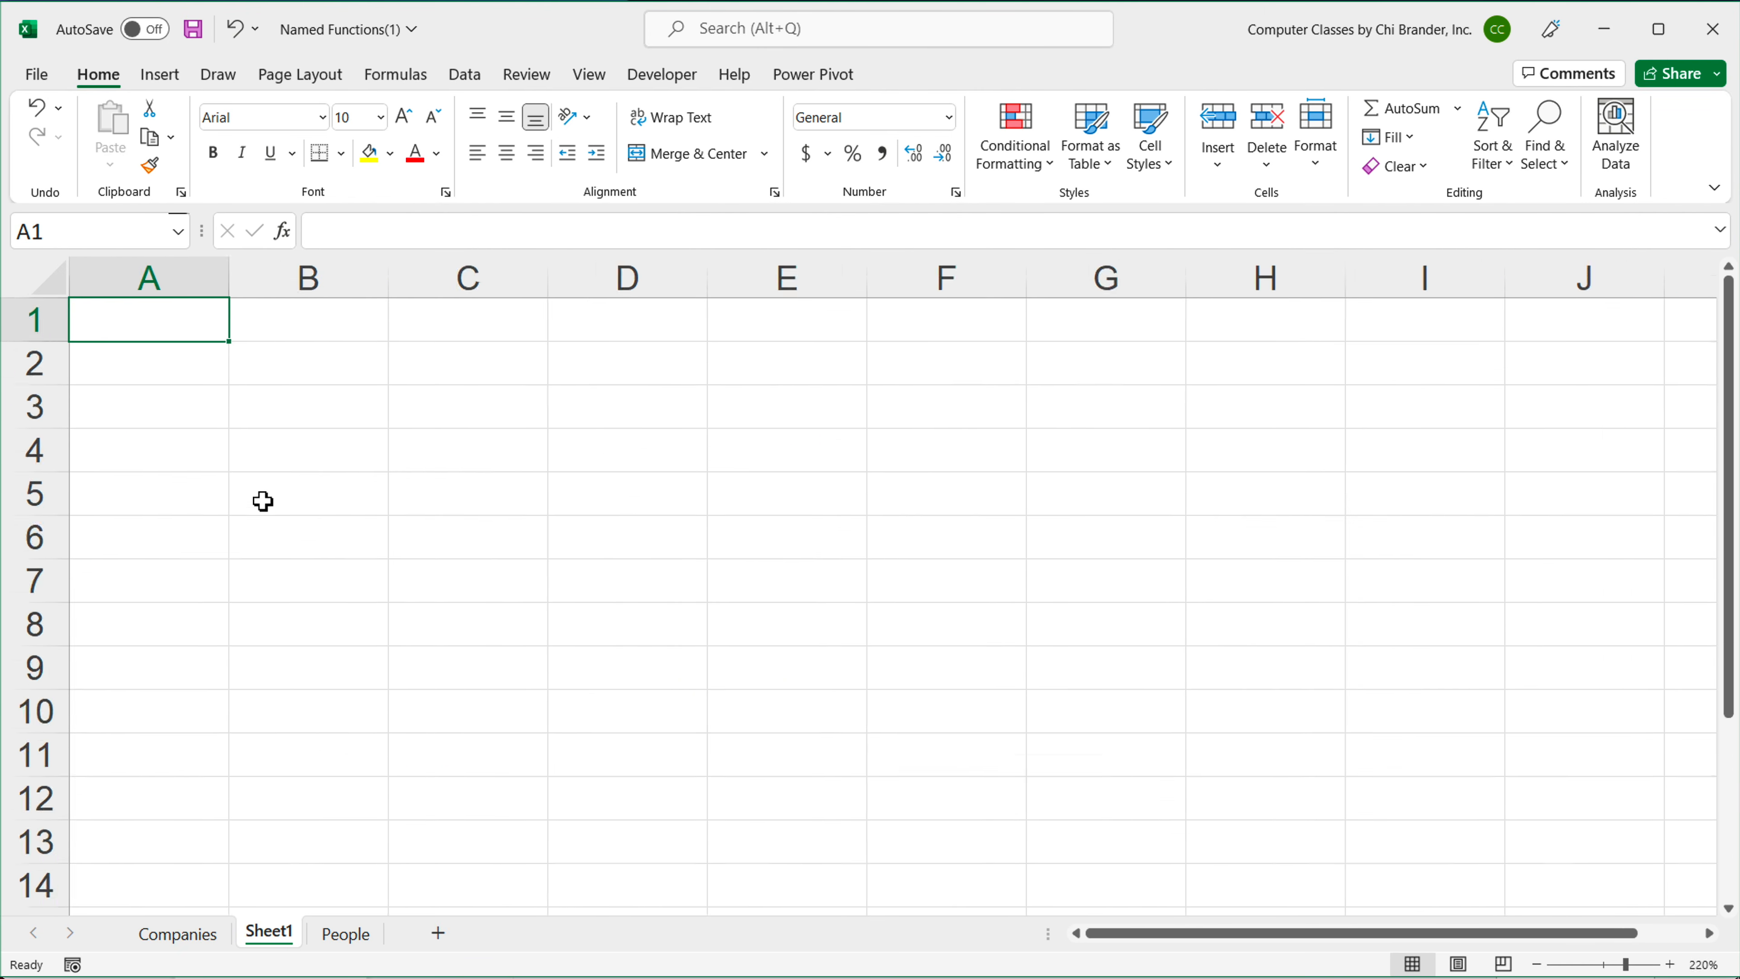
Step: Enter the formula =LAMBDA(x,x*2) in cell B2 of the new sheet
click(508, 428)
text(=LAM)
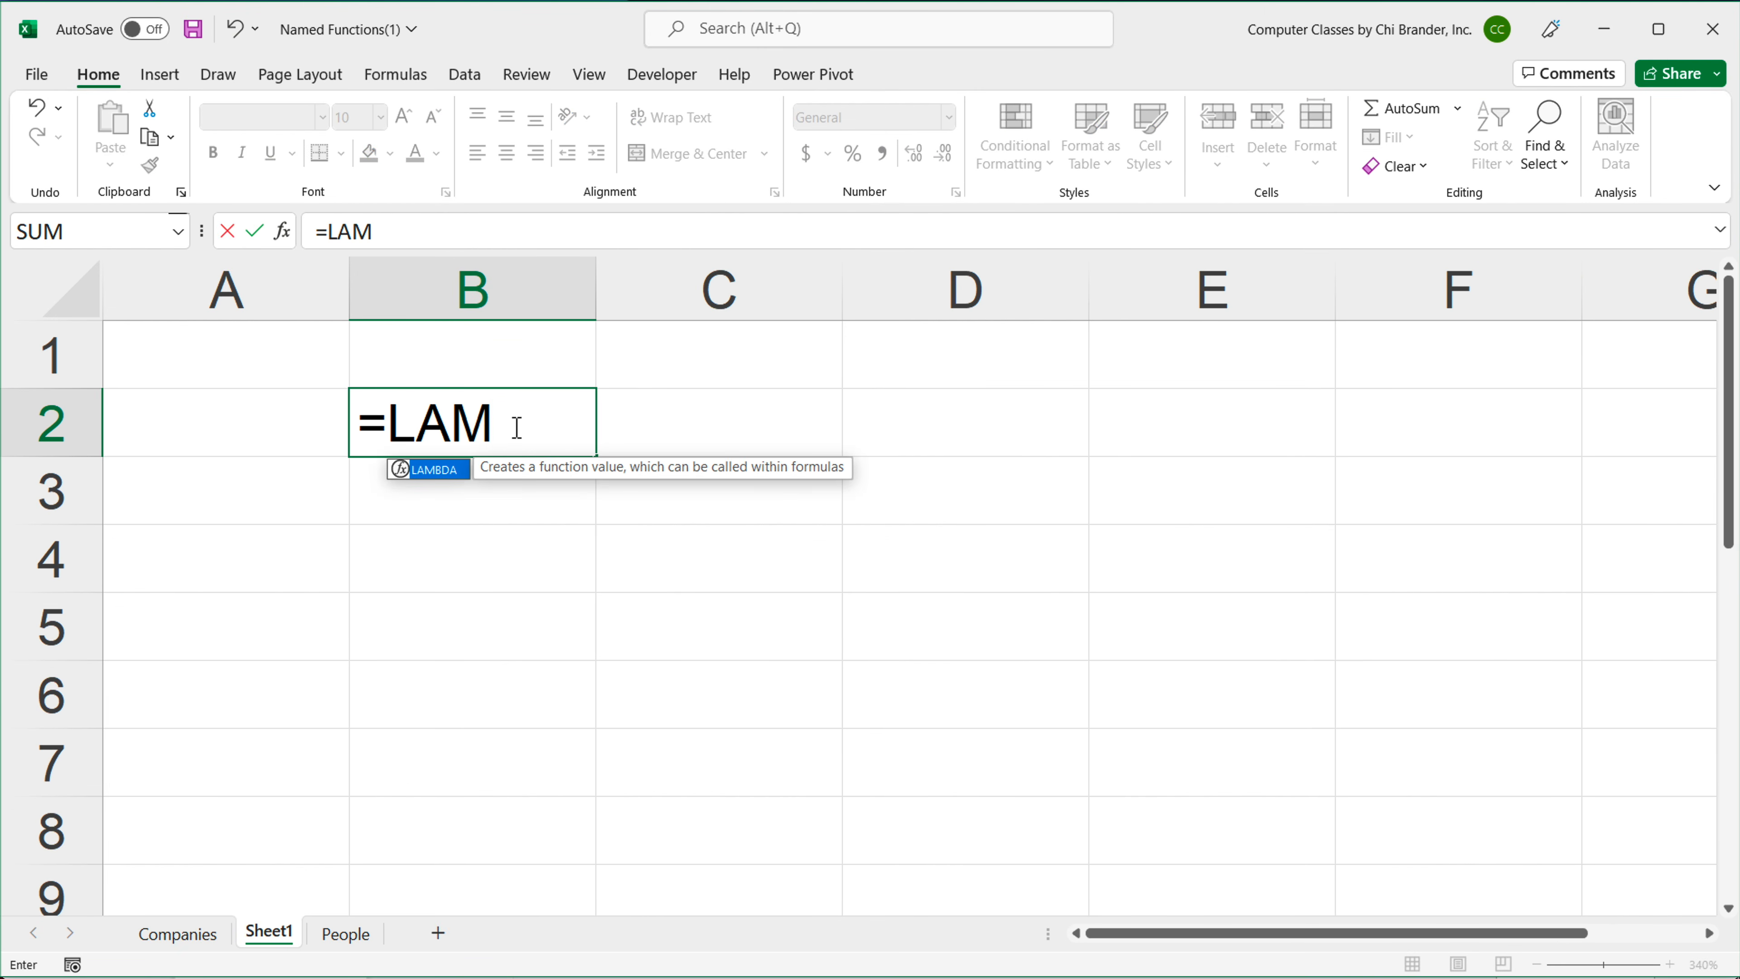
key(Tab)
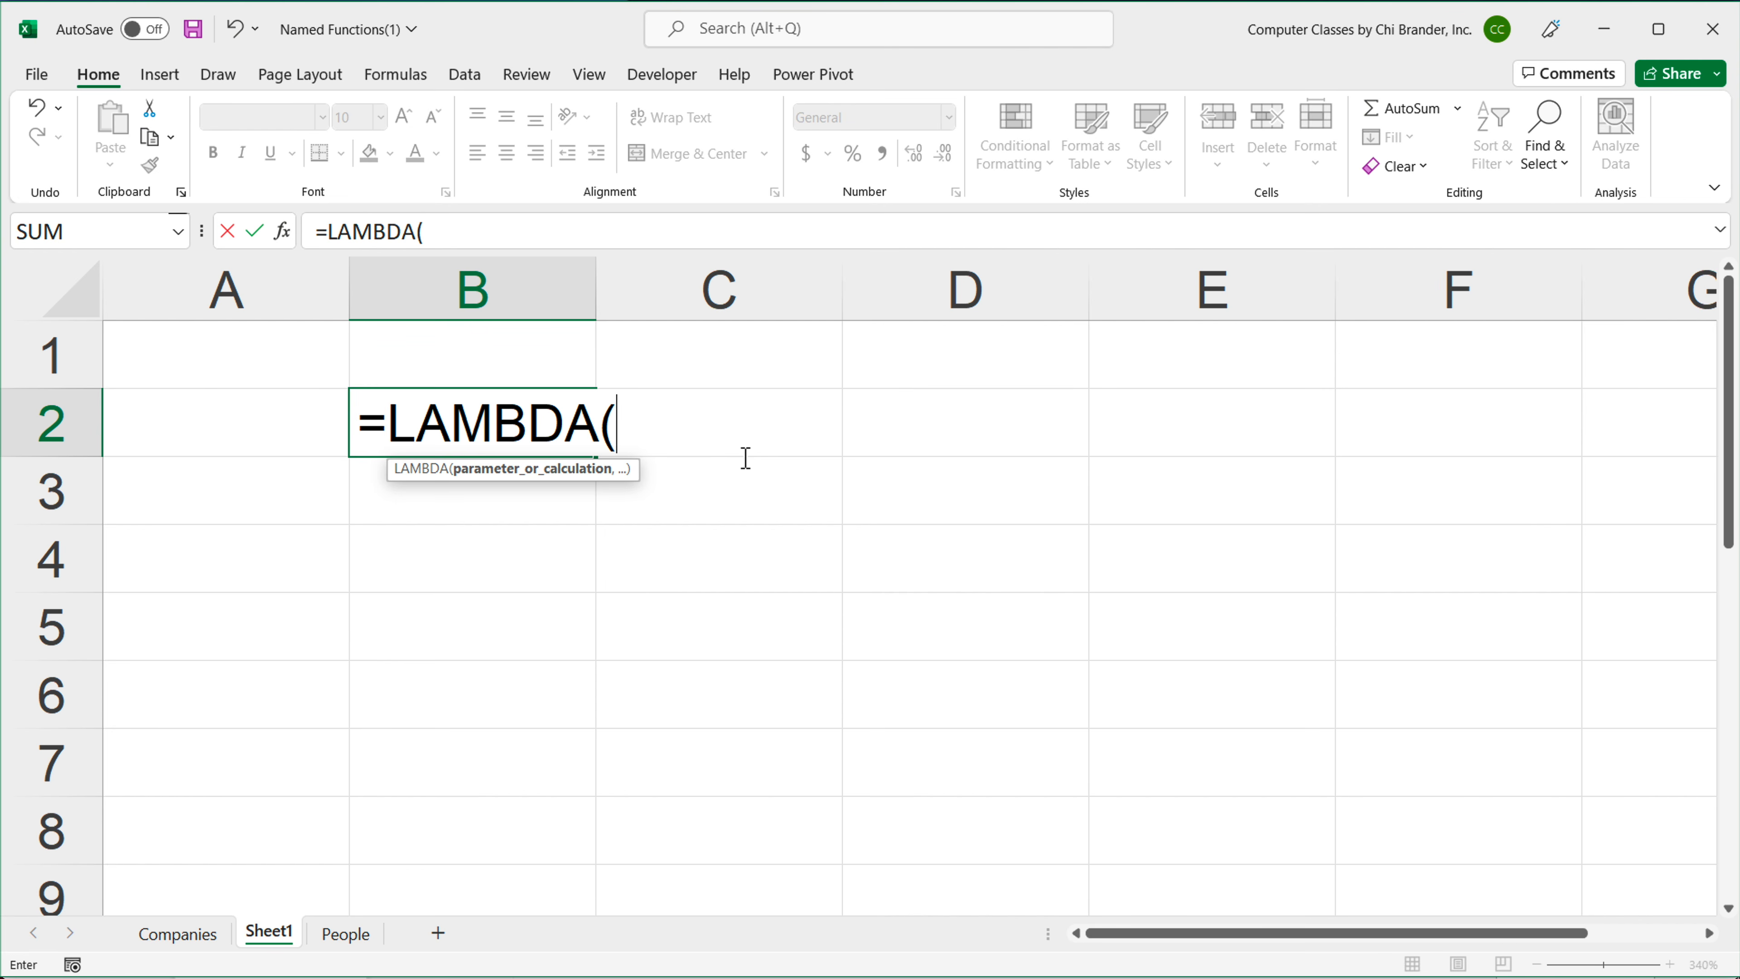
text(x,)
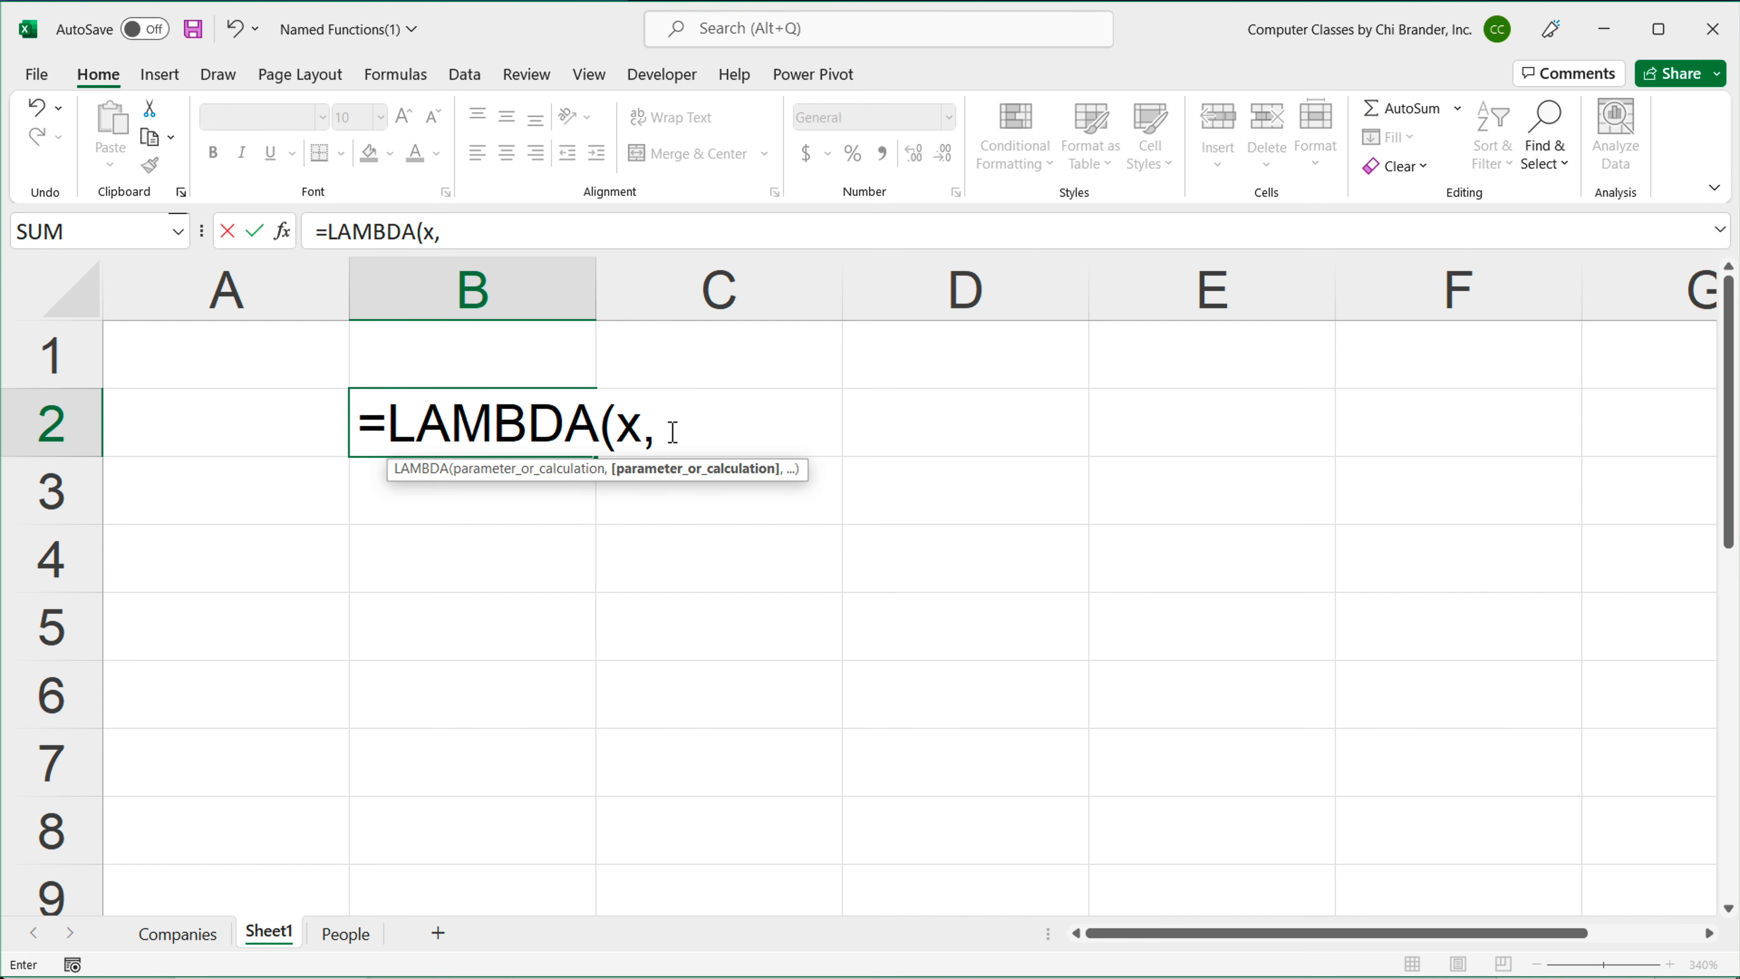
text(x)
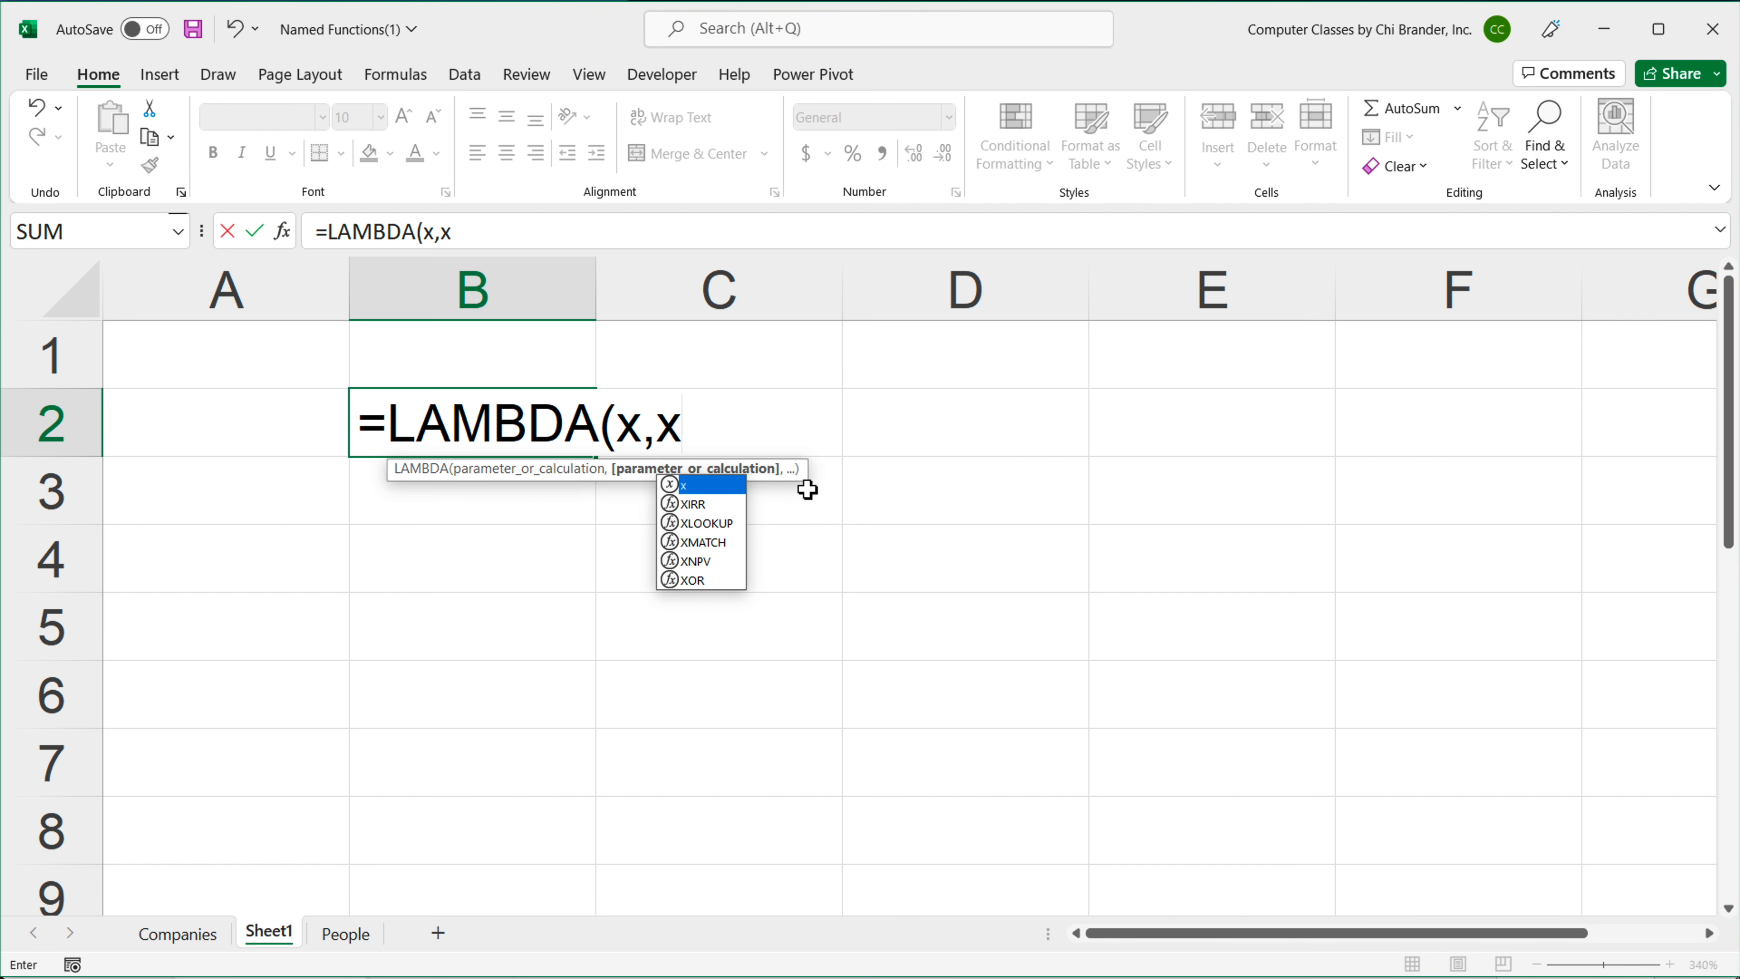
text(*)
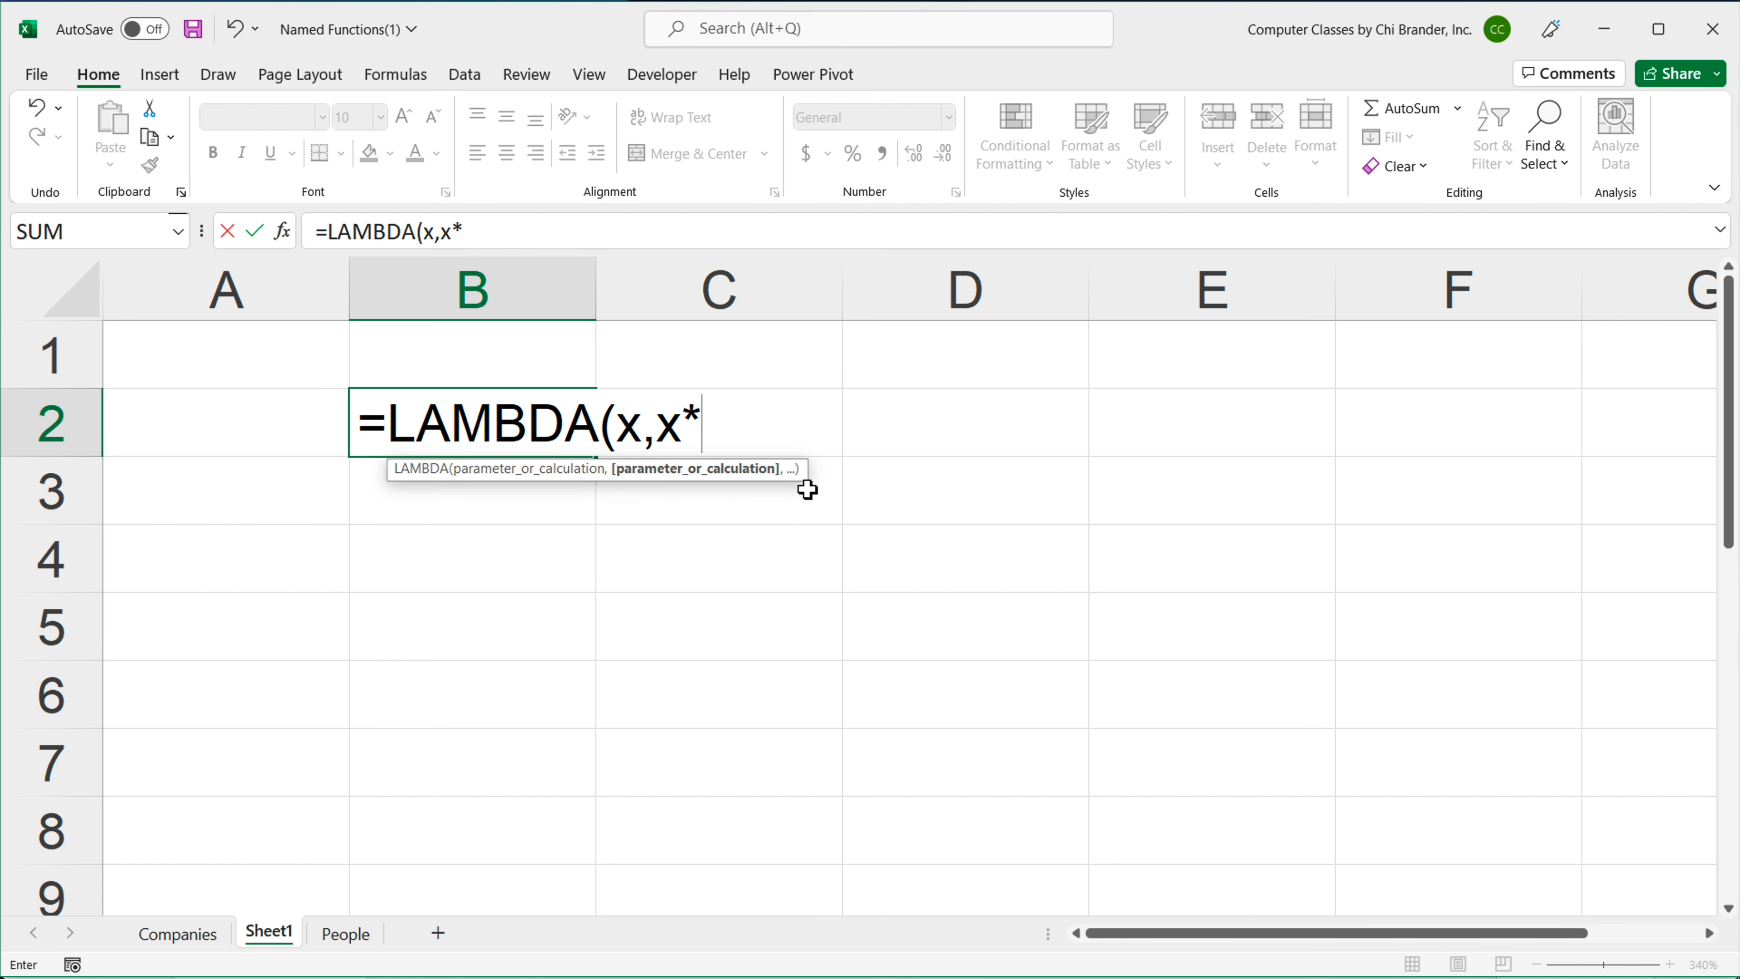
text(2))
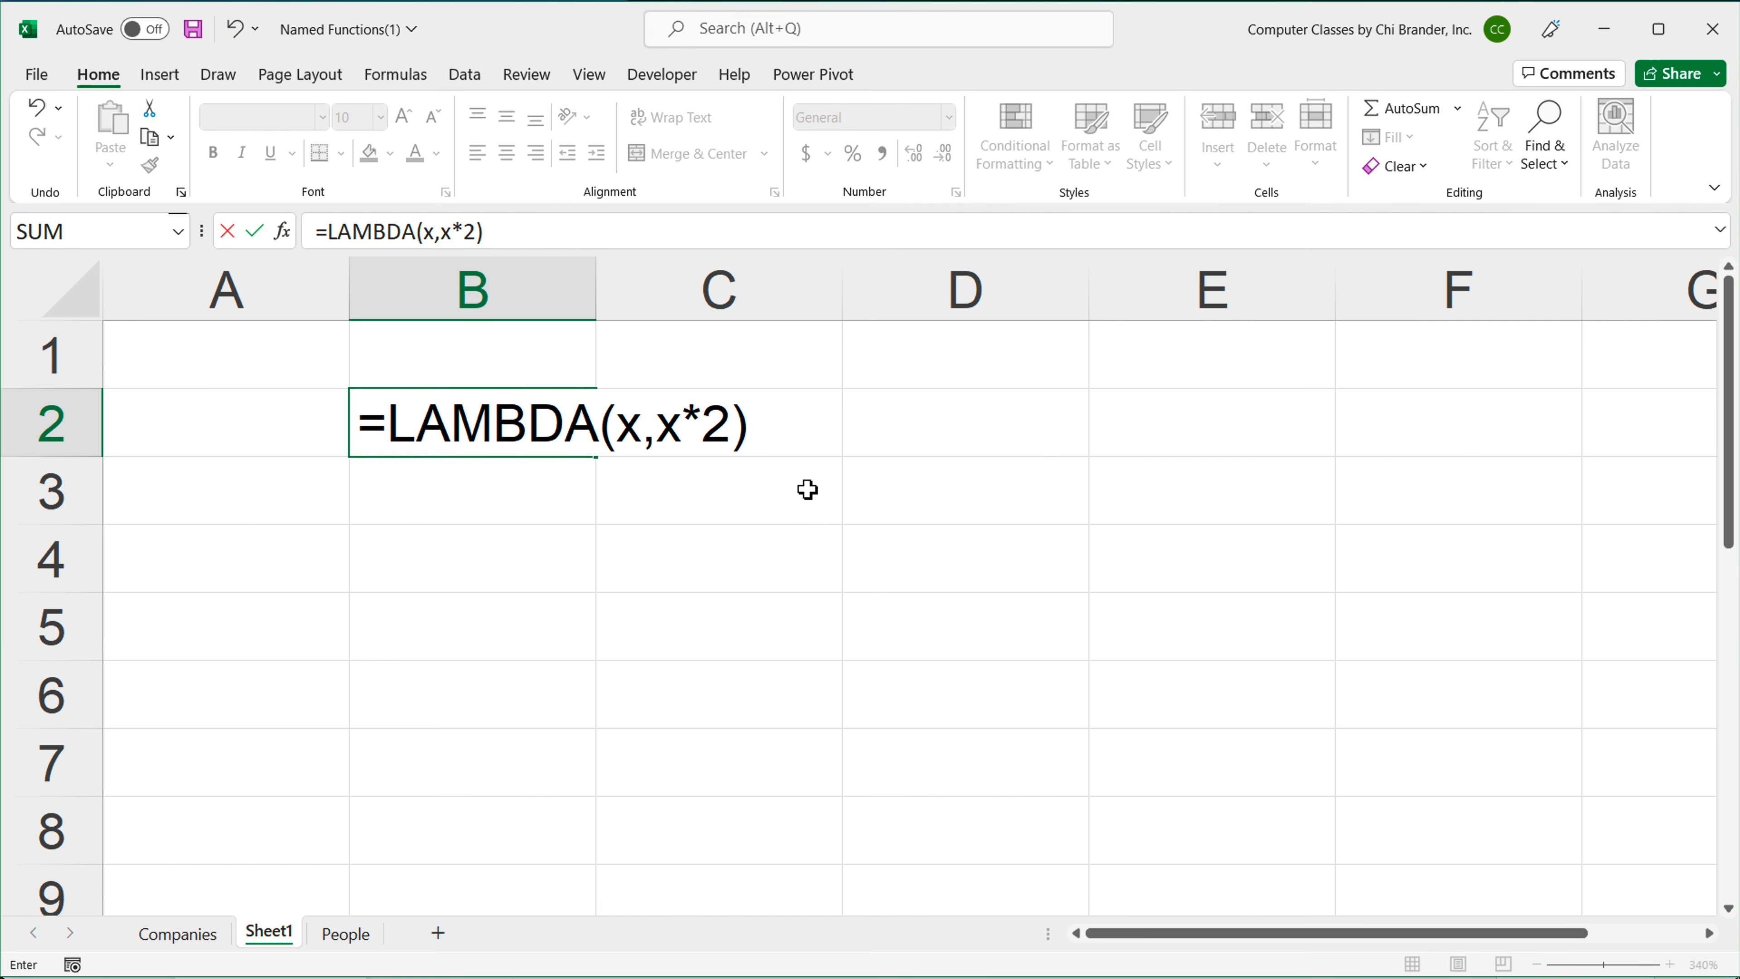
key(Return)
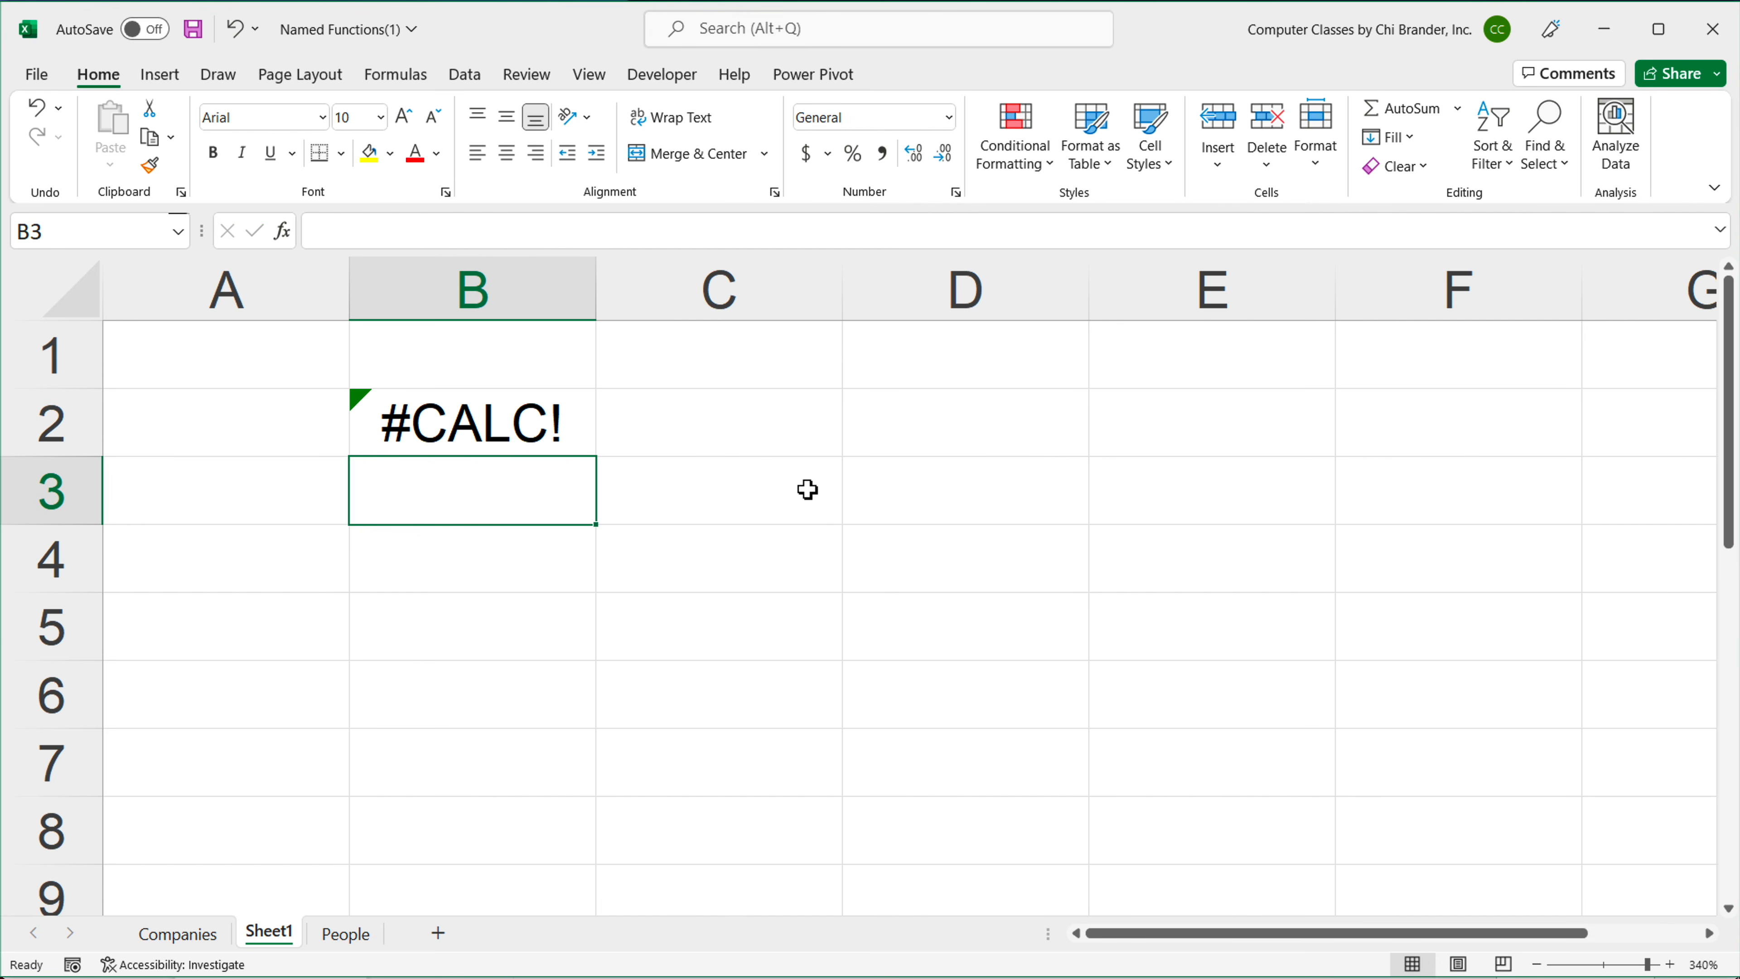
Step: Append the call argument (4) to B2's formula so it reads =LAMBDA(x,x*2)(4)
click(513, 419)
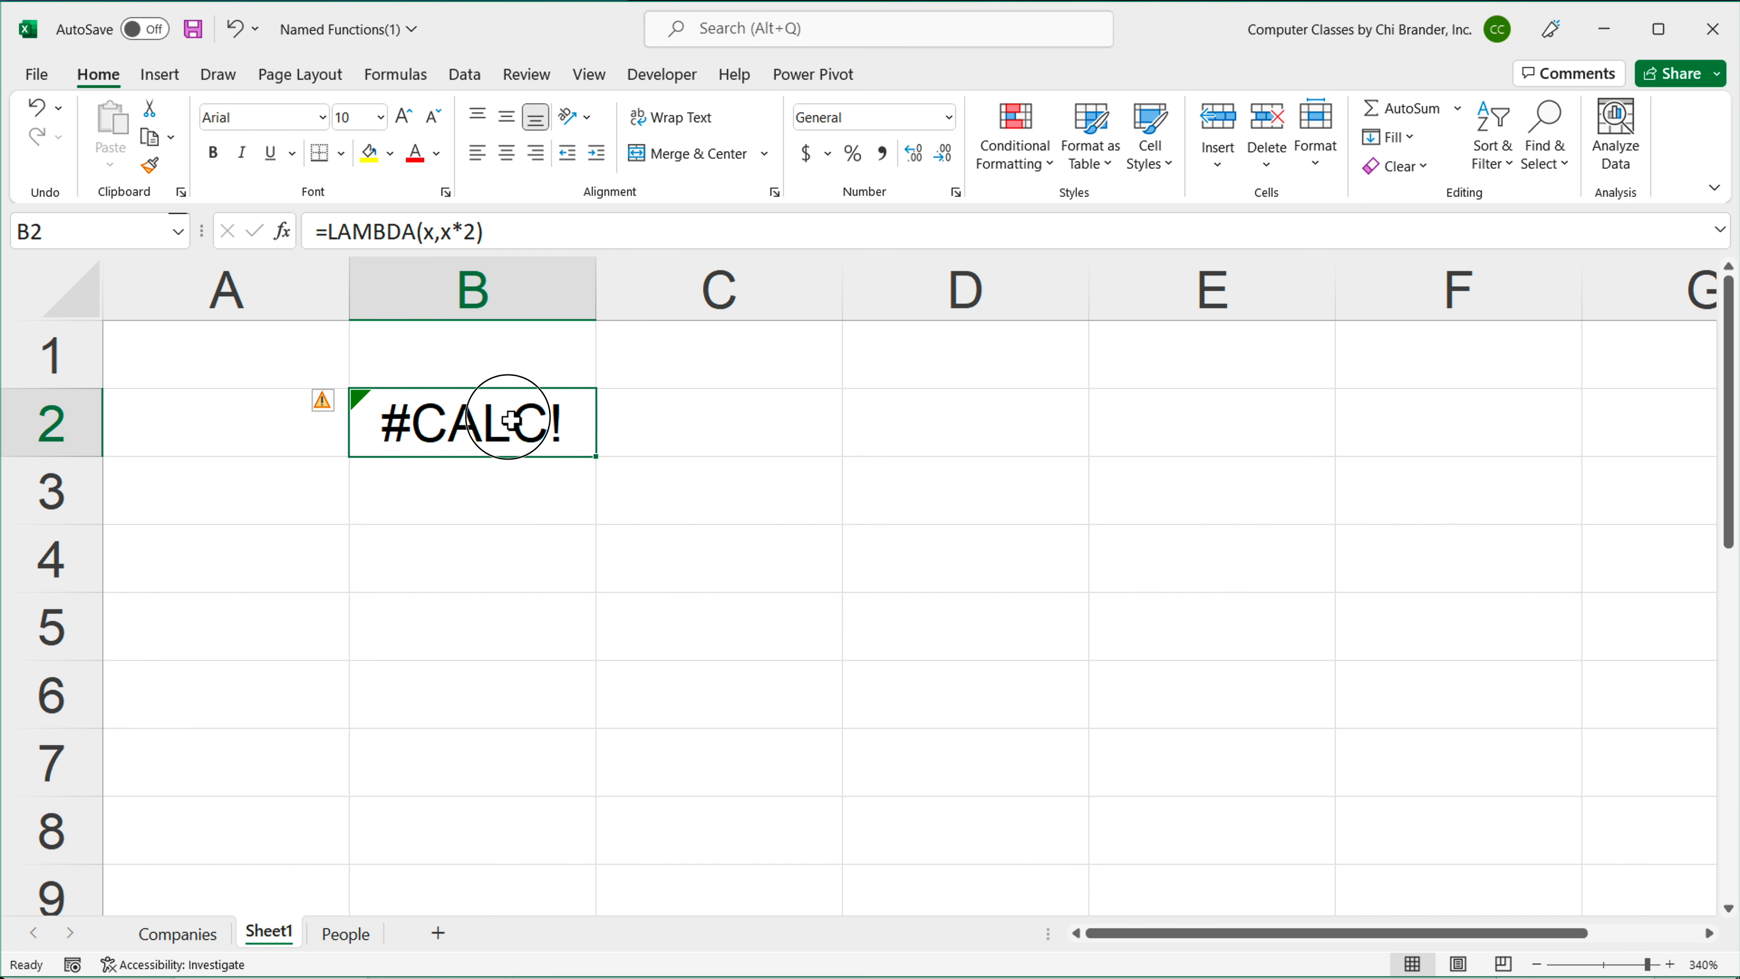
double_click(545, 435)
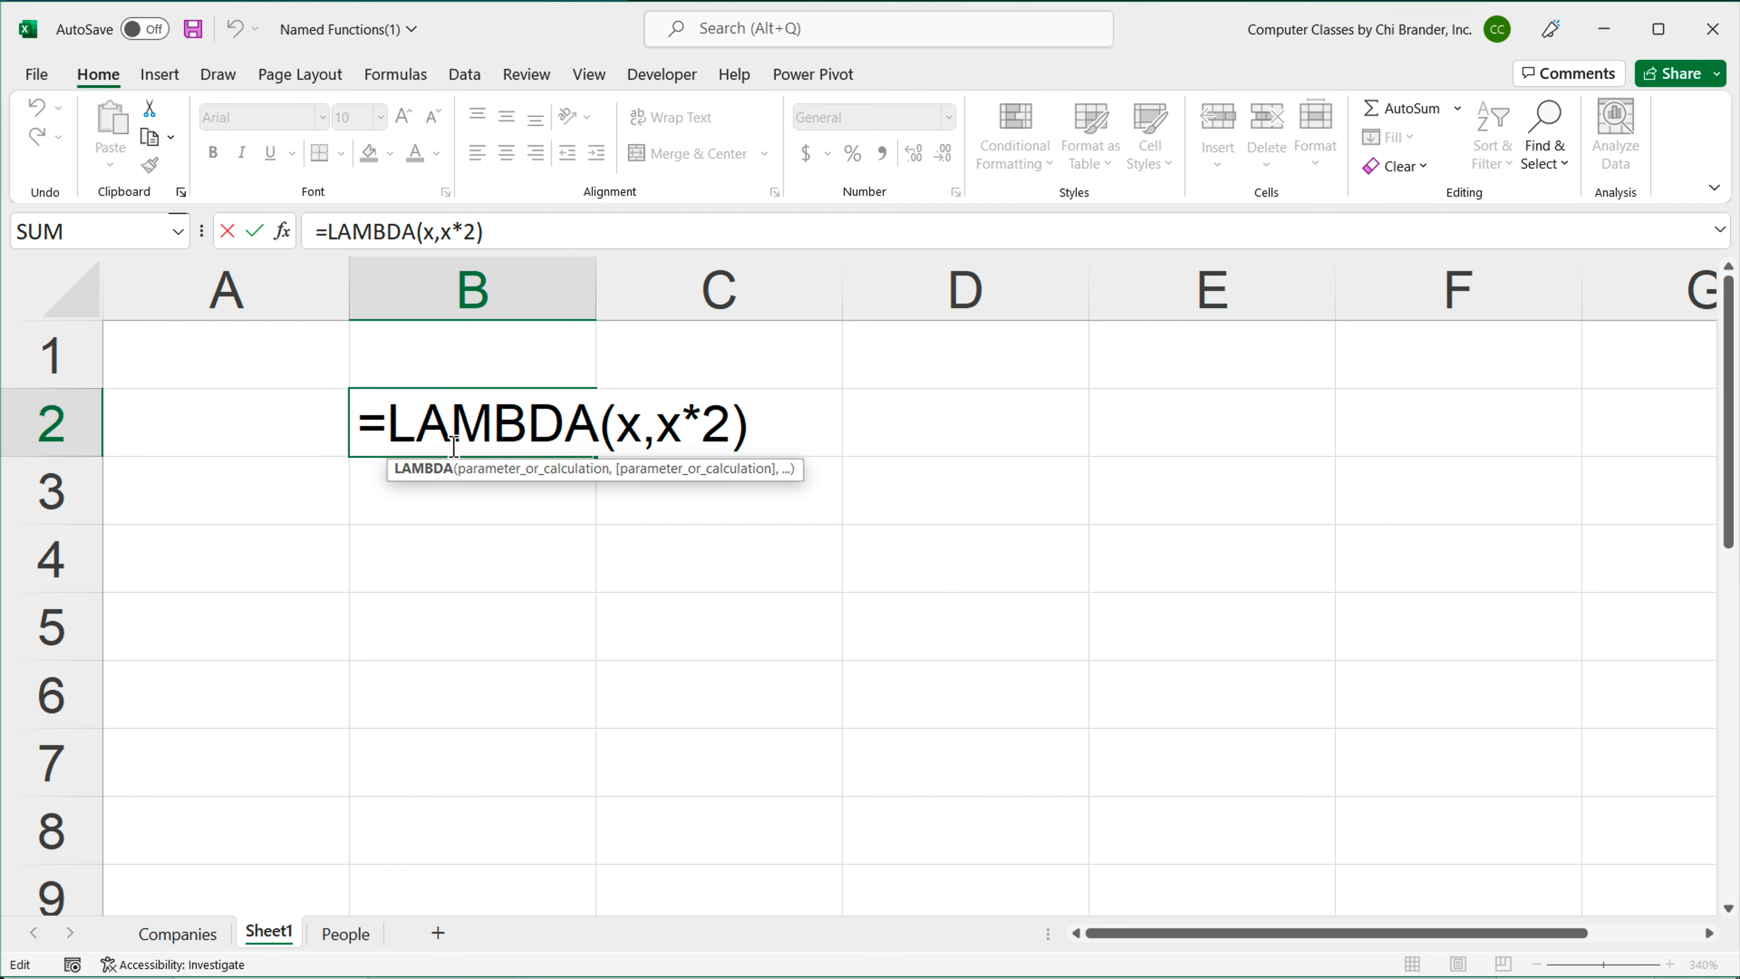
drag(387, 436, 808, 444)
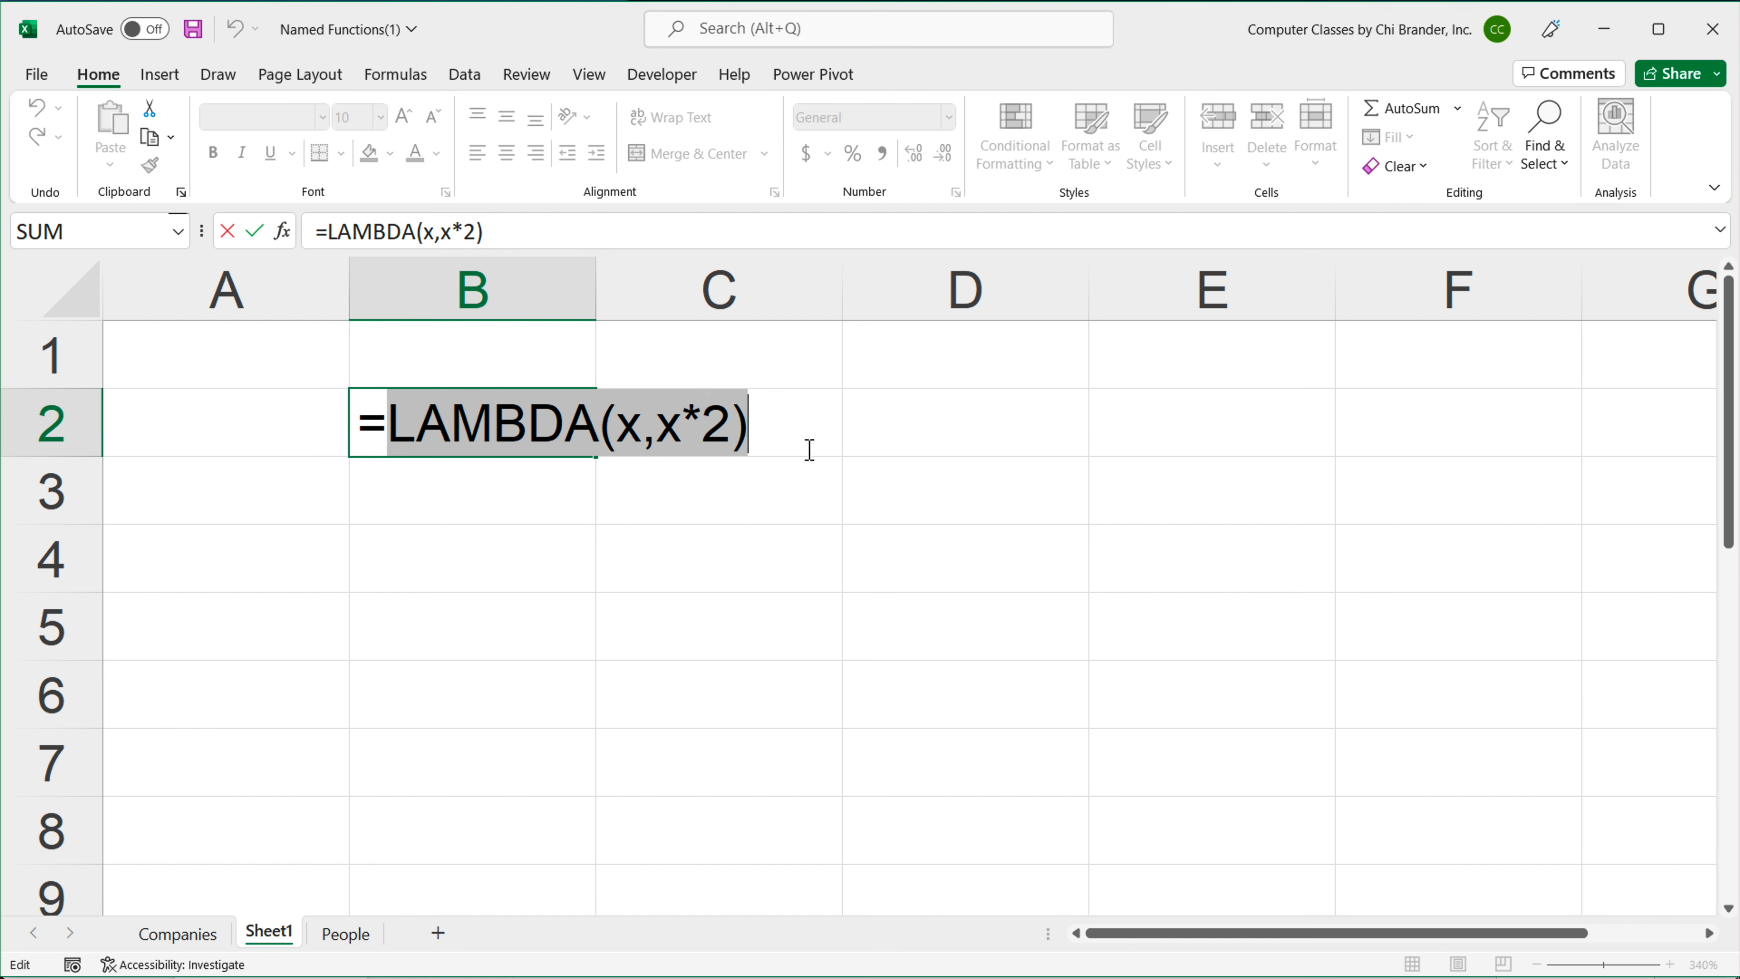
click(779, 428)
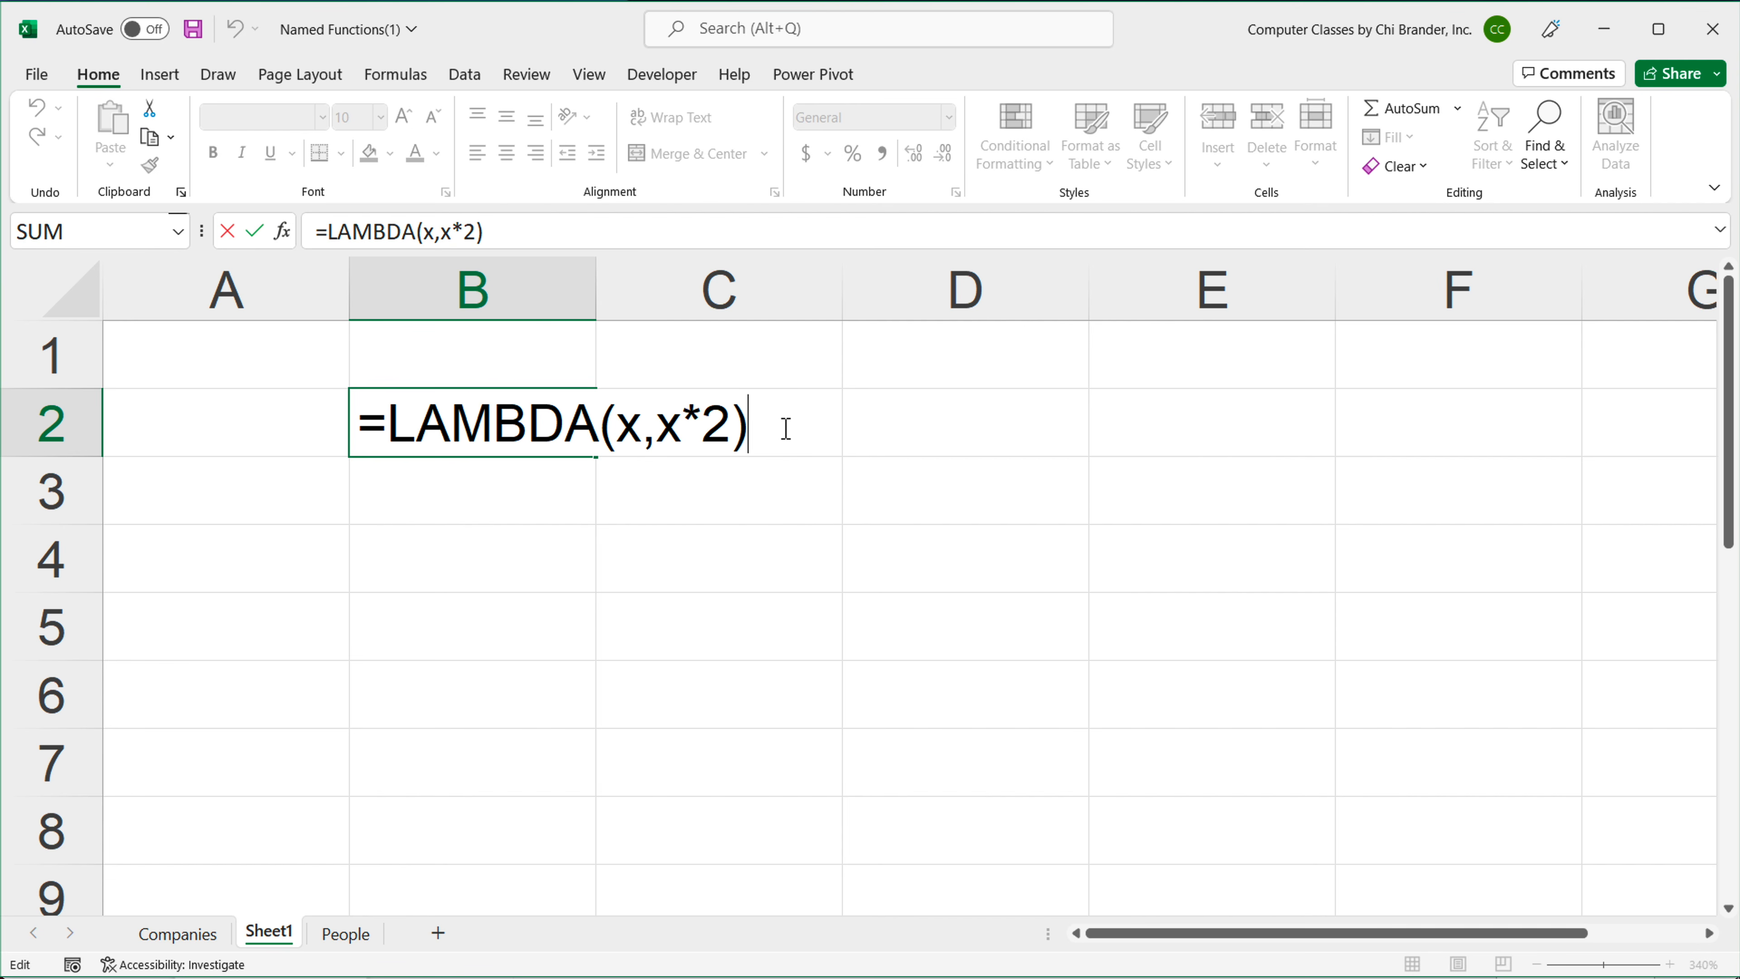
text(()
double_click(627, 426)
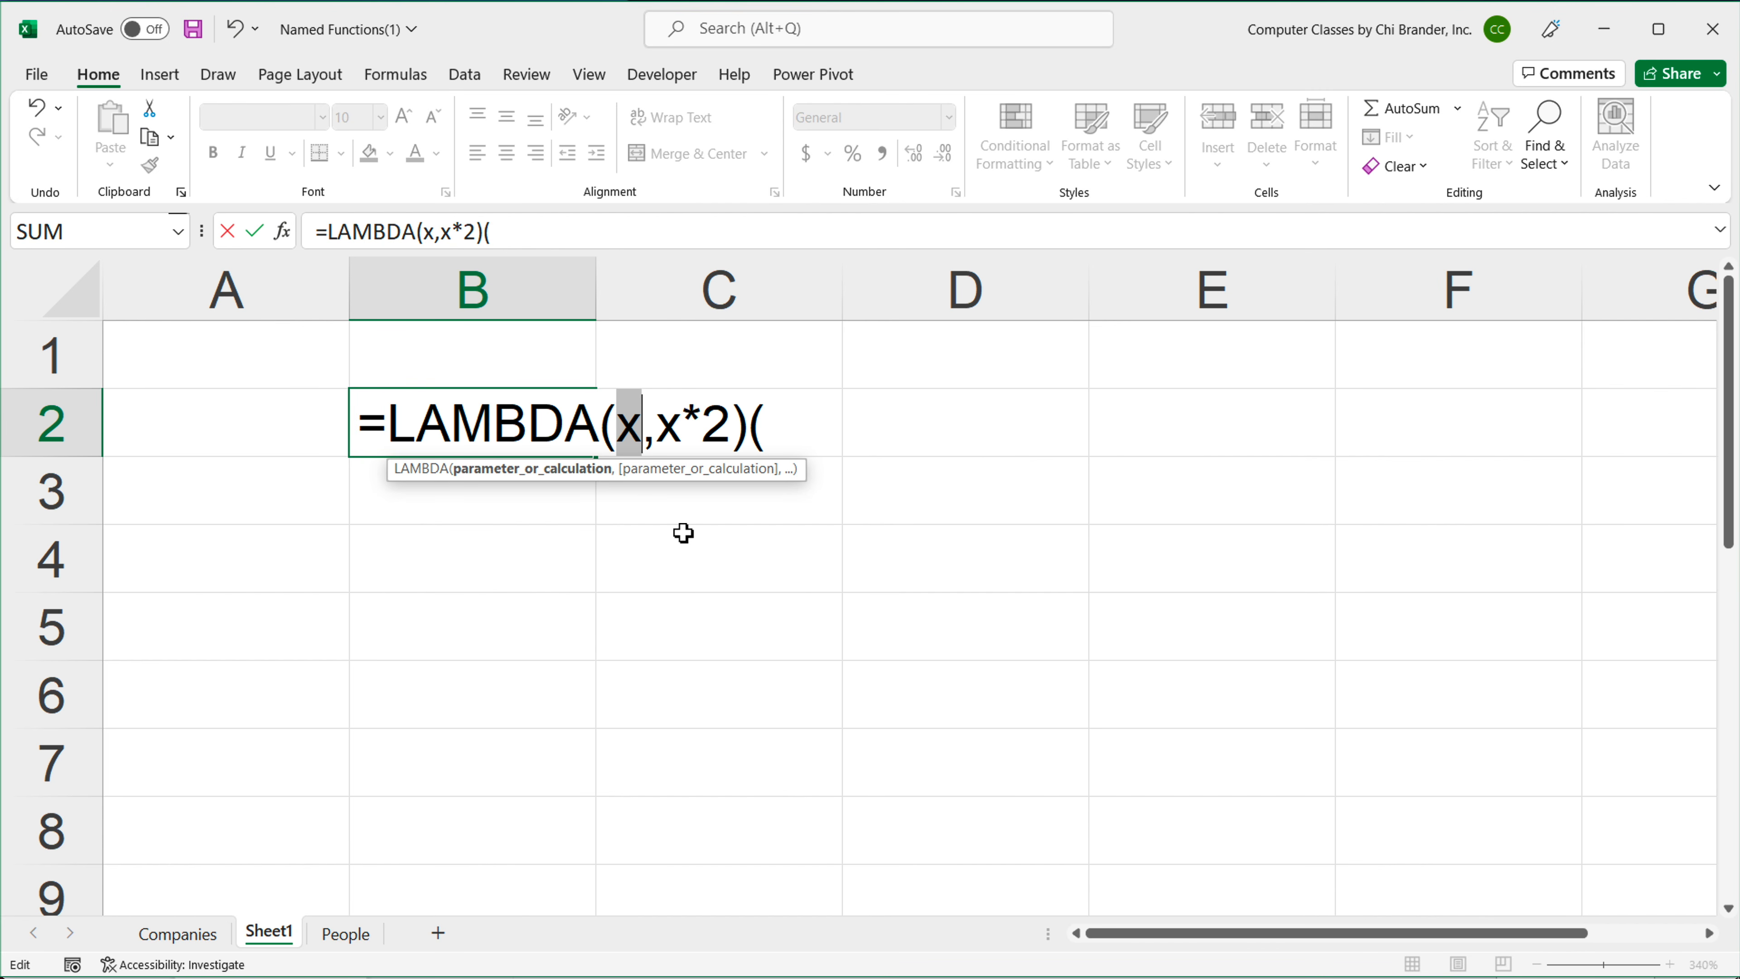
click(791, 439)
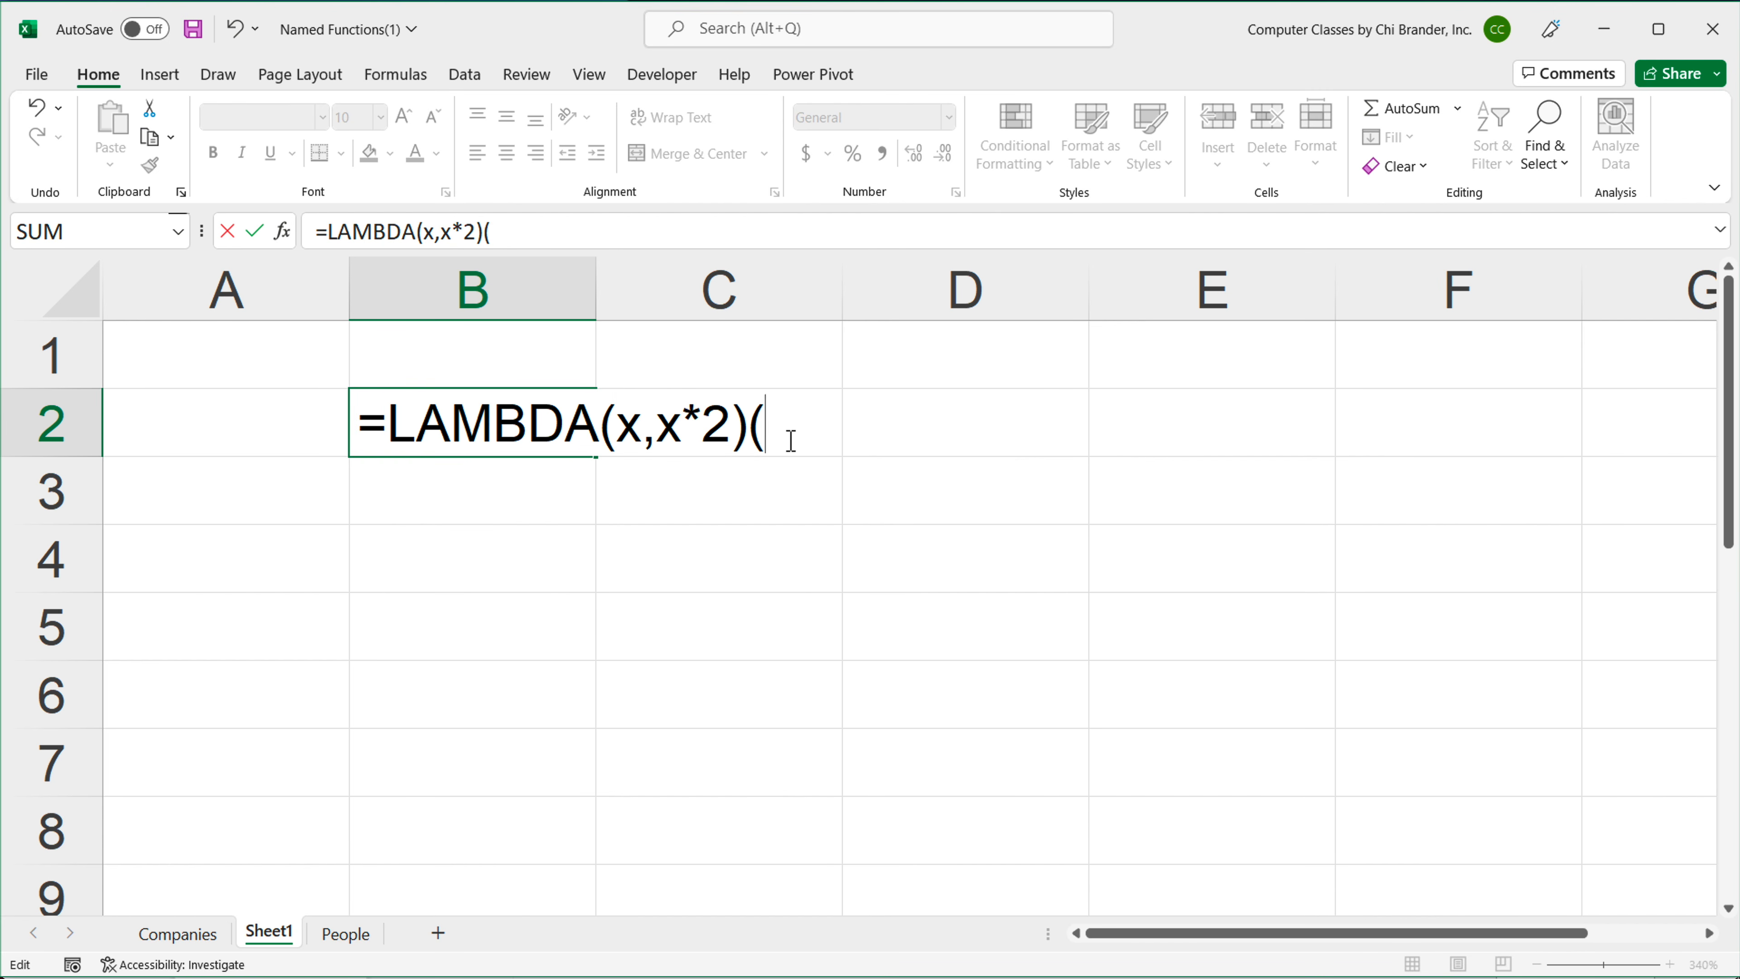
text(4))
key(Return)
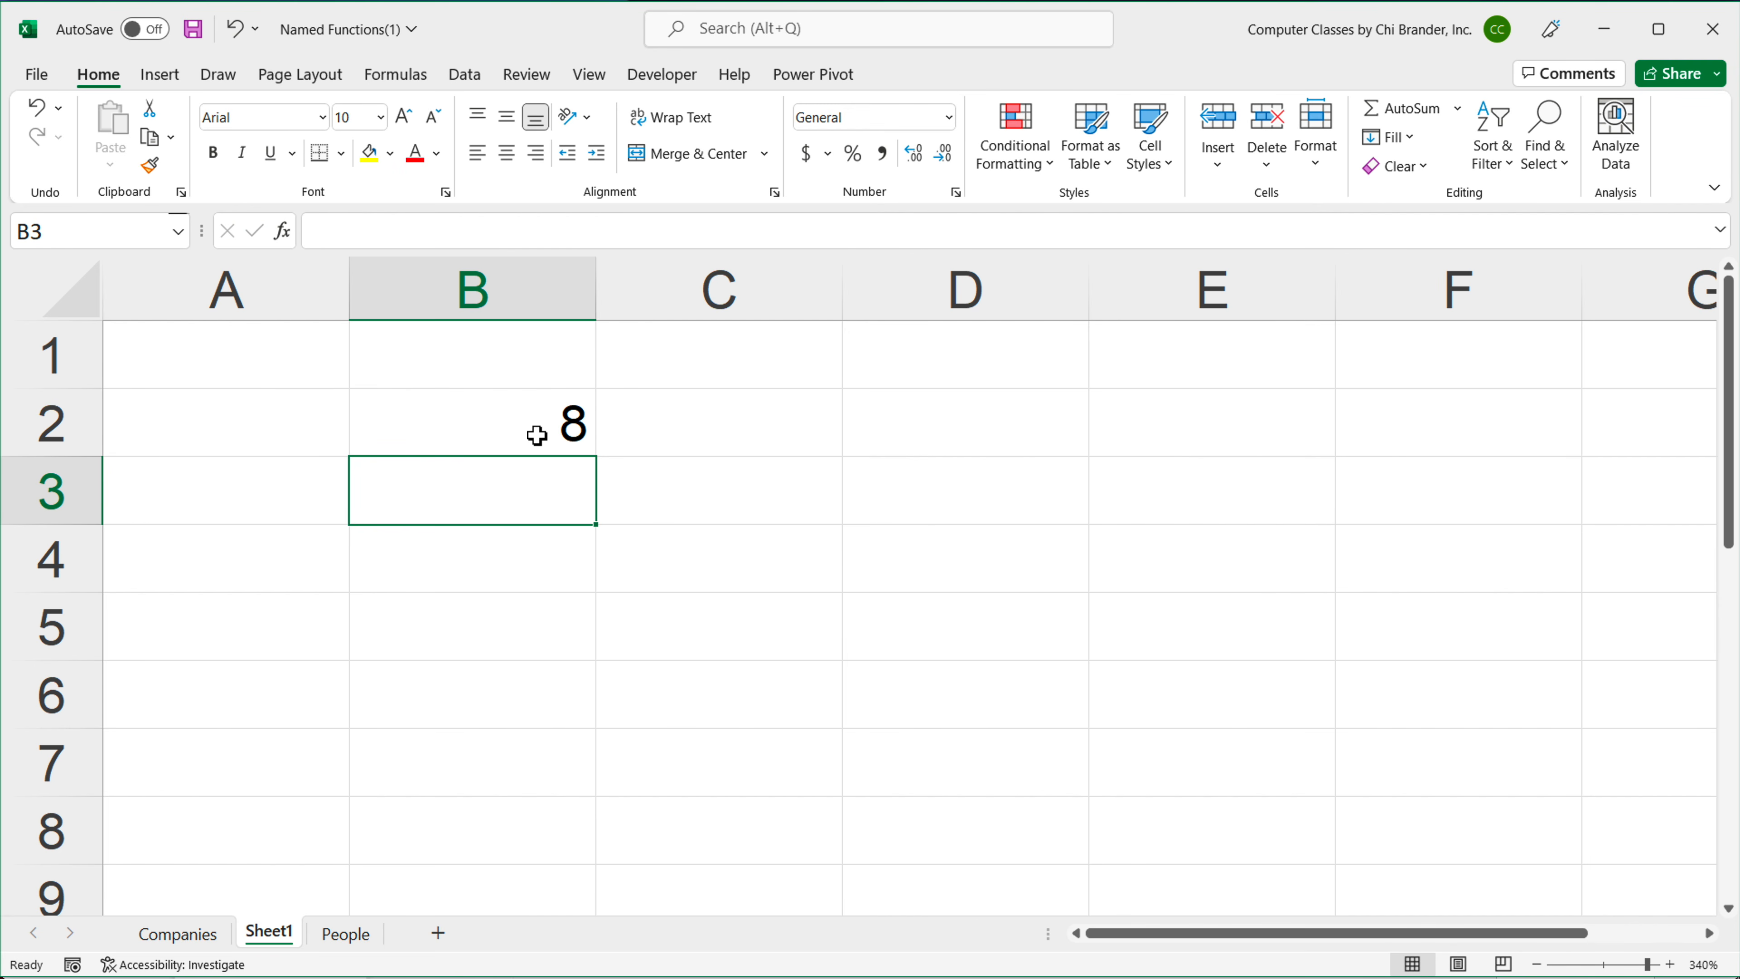
Step: Examine the passed argument, the x parameter and the x*2 calculation in B2's LAMBDA formula
click(510, 427)
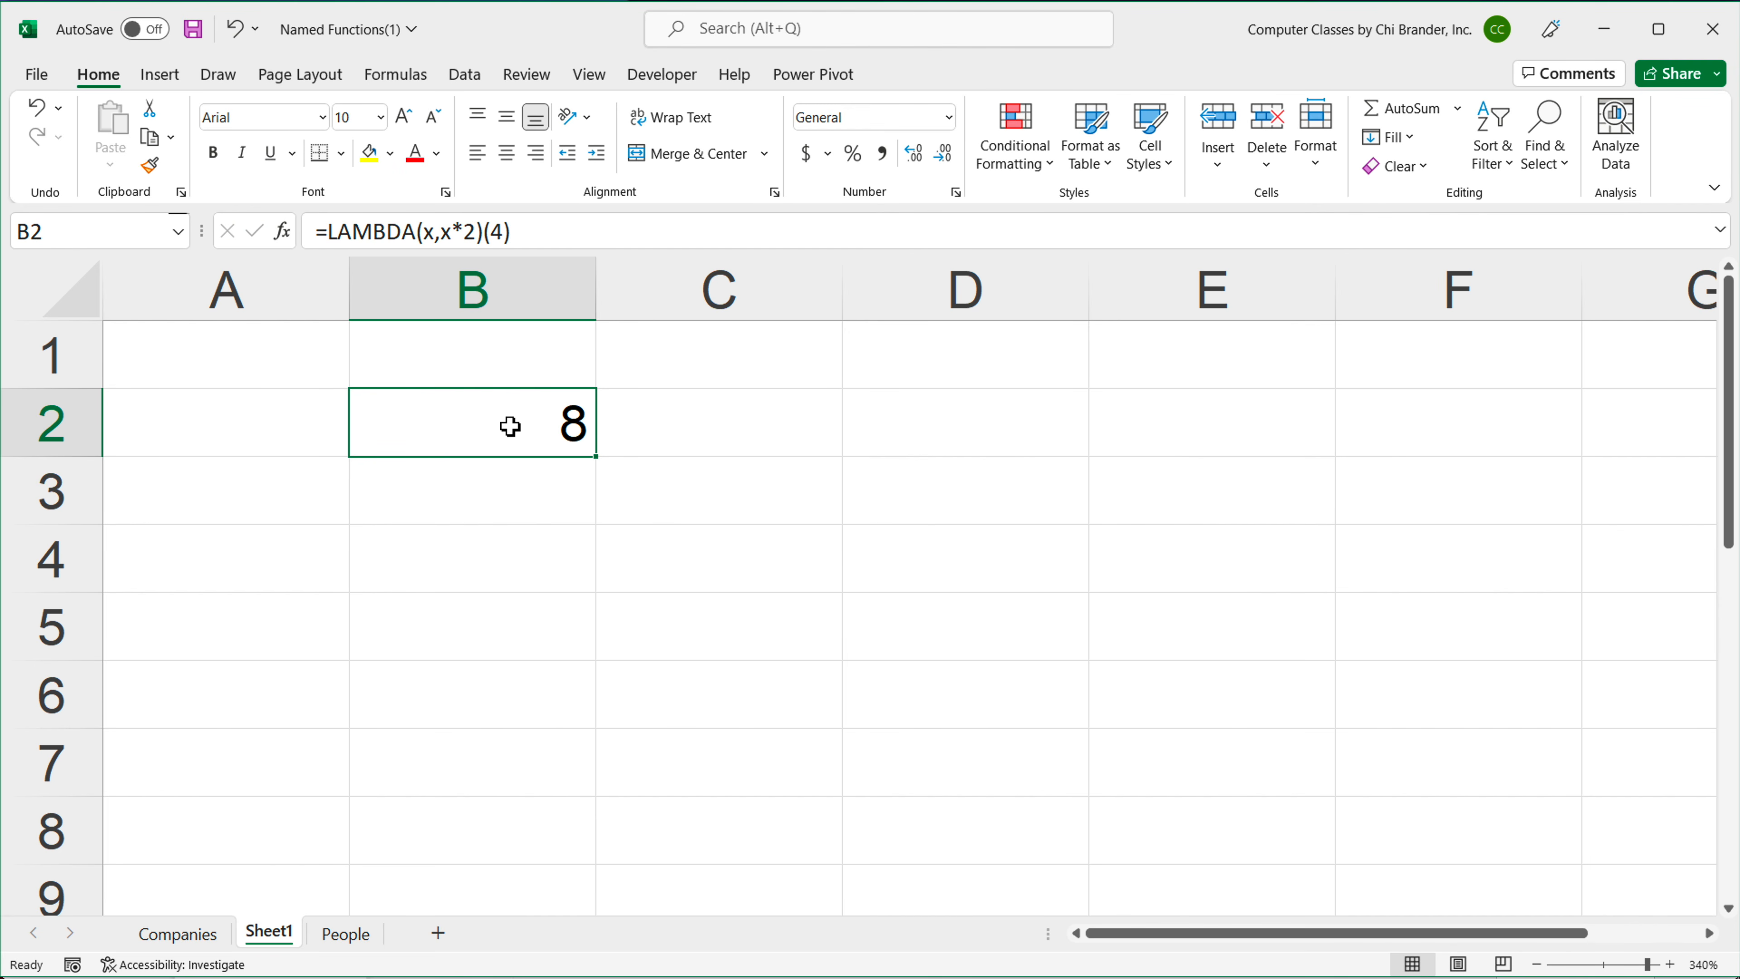
double_click(514, 426)
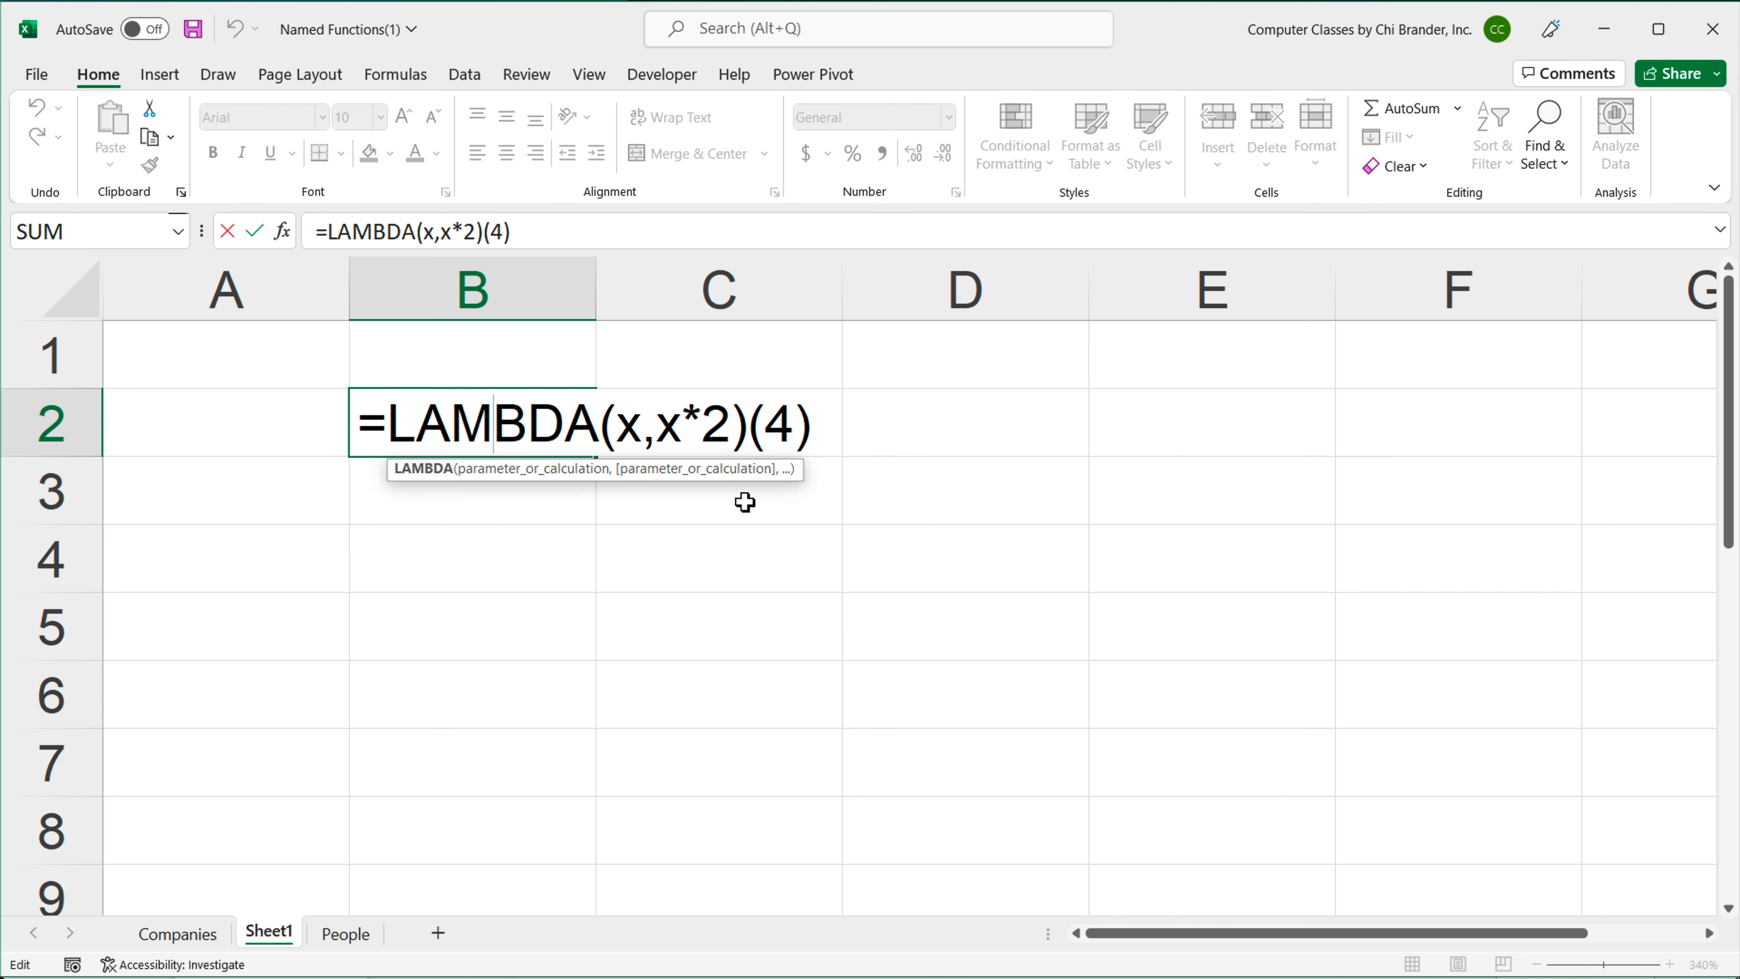
click(775, 426)
double_click(777, 426)
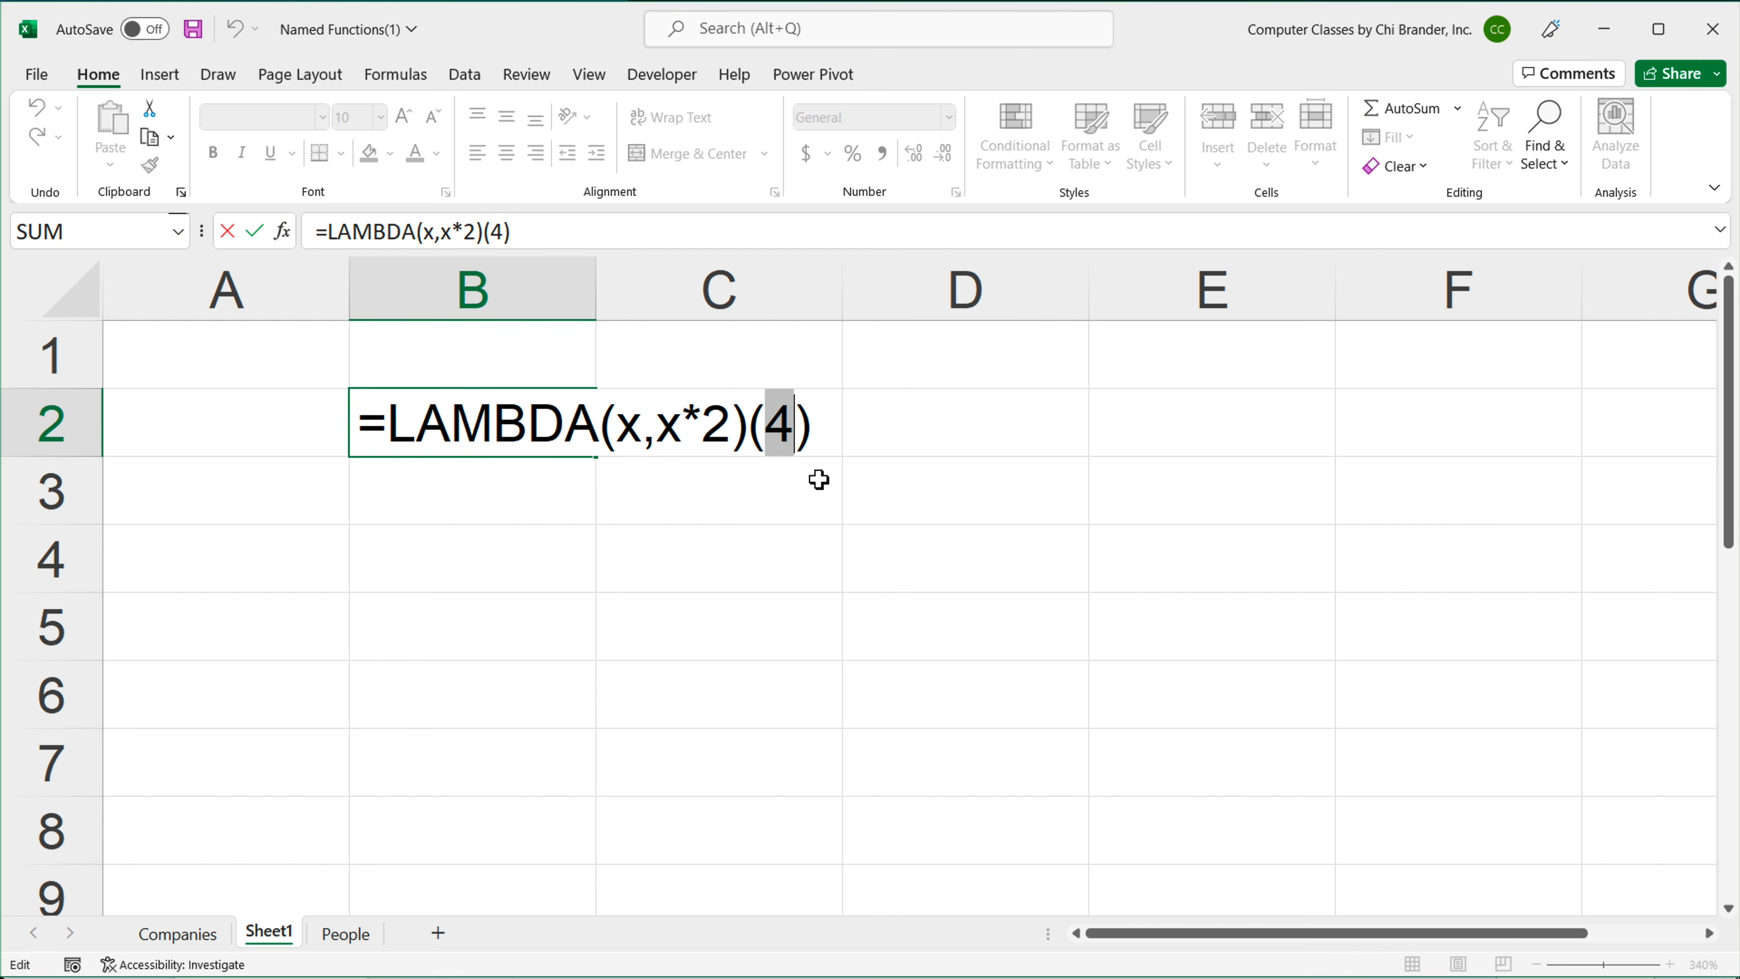
double_click(638, 428)
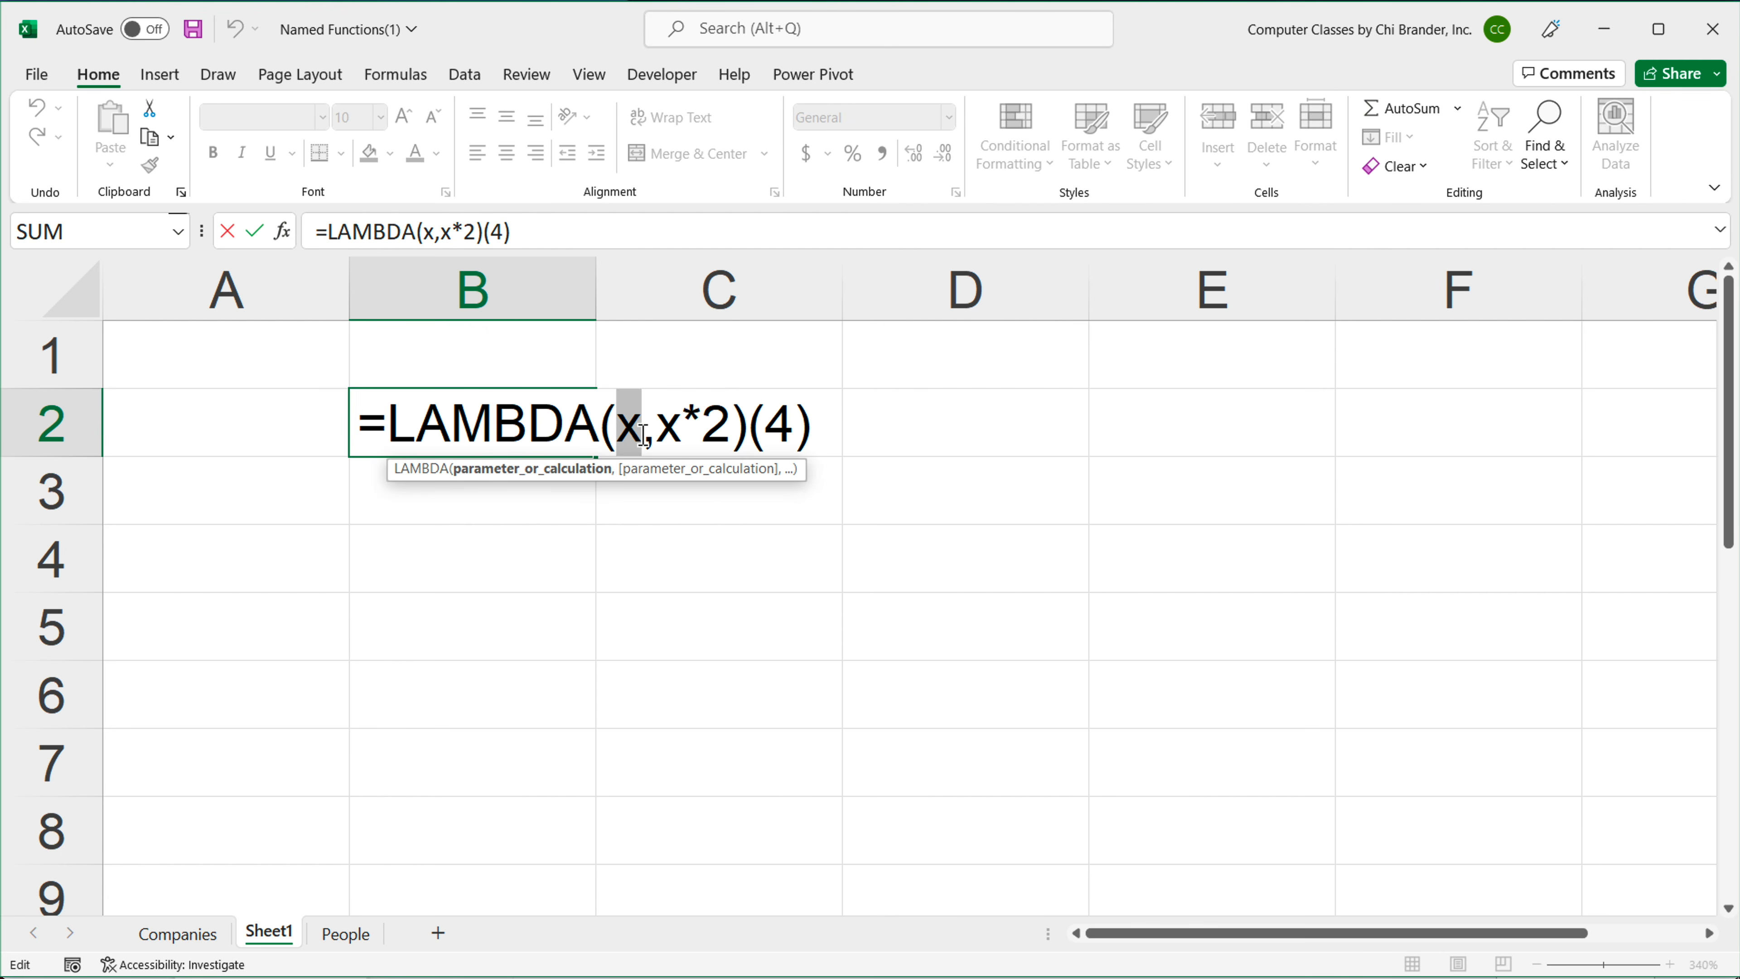
drag(662, 426, 732, 440)
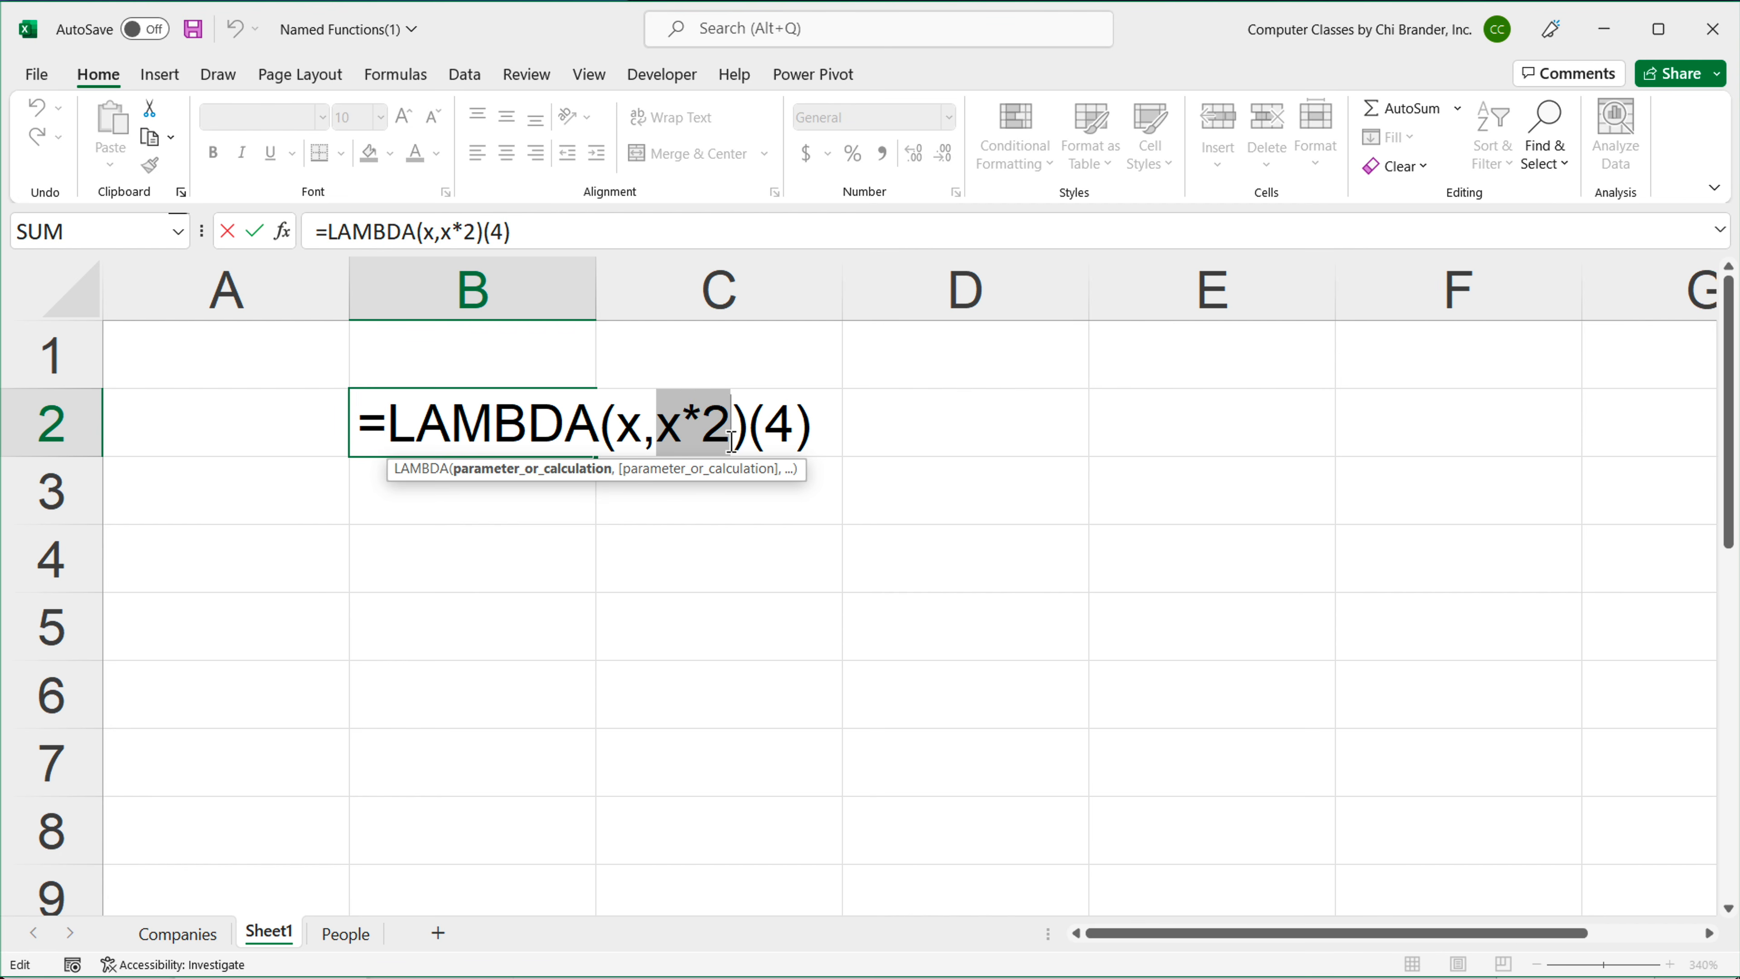
click(676, 432)
drag(665, 427, 733, 431)
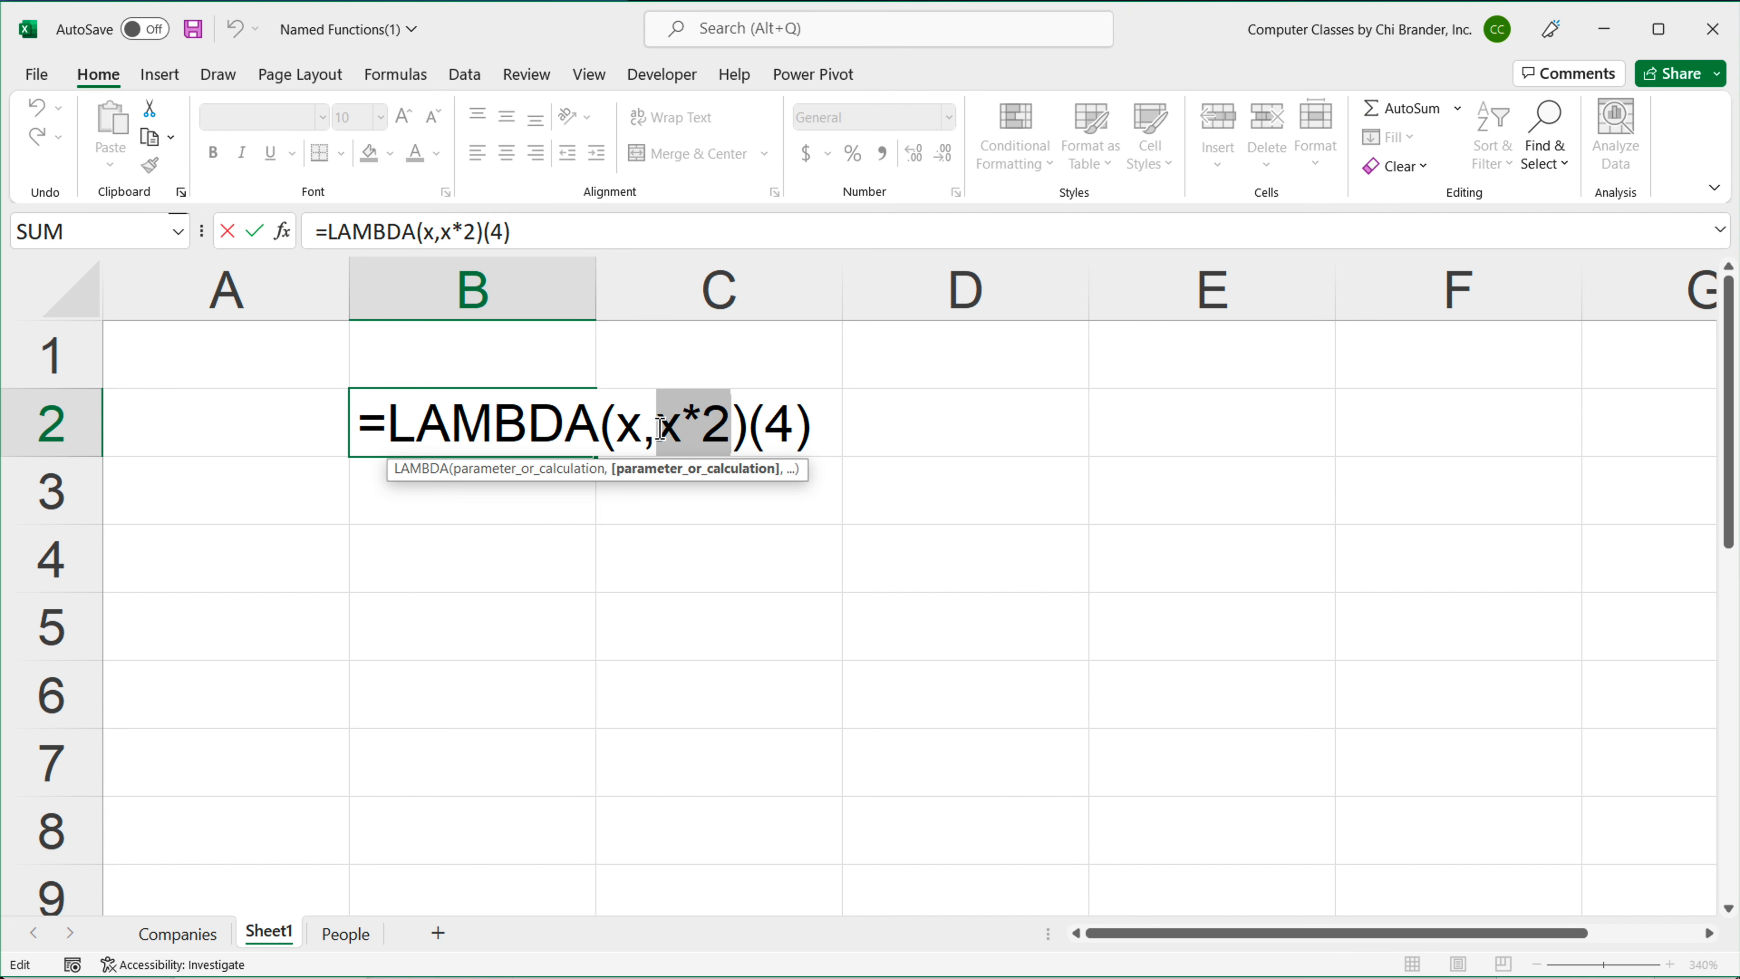
Step: Remove the x parameter from B2's LAMBDA formula and replace the x*2 calculation with the constant 6
click(627, 432)
double_click(634, 426)
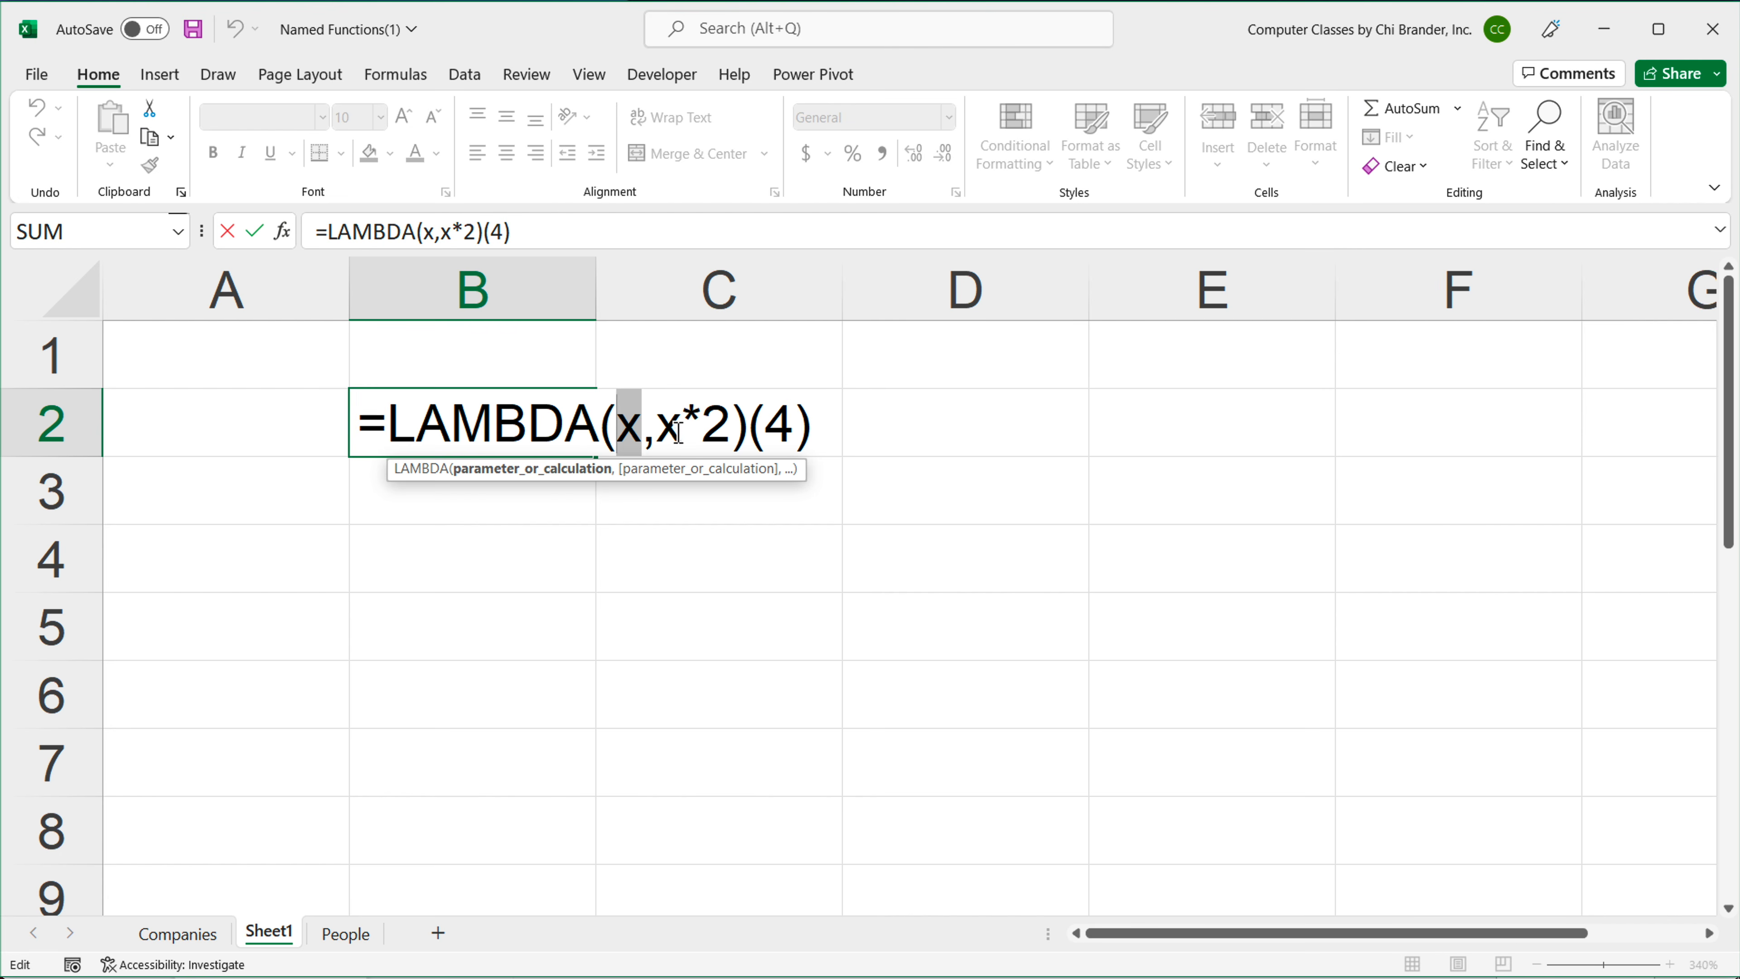
key(Right)
key(Delete)
key(Delete)
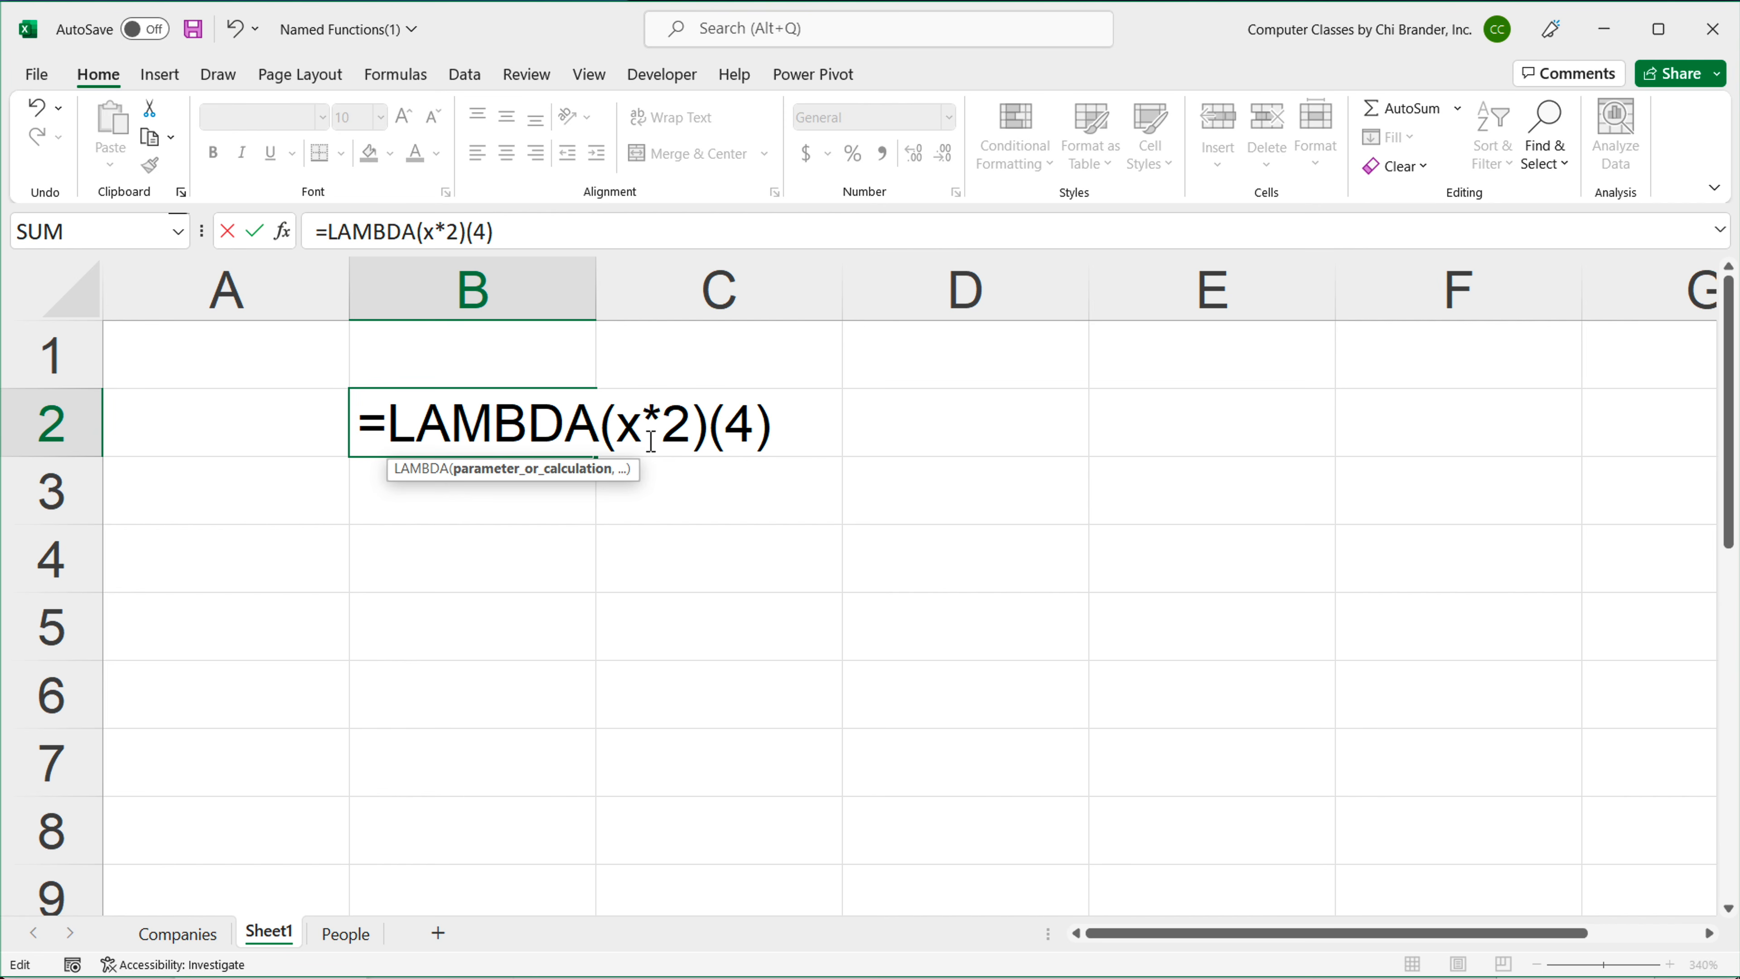
drag(690, 440, 618, 440)
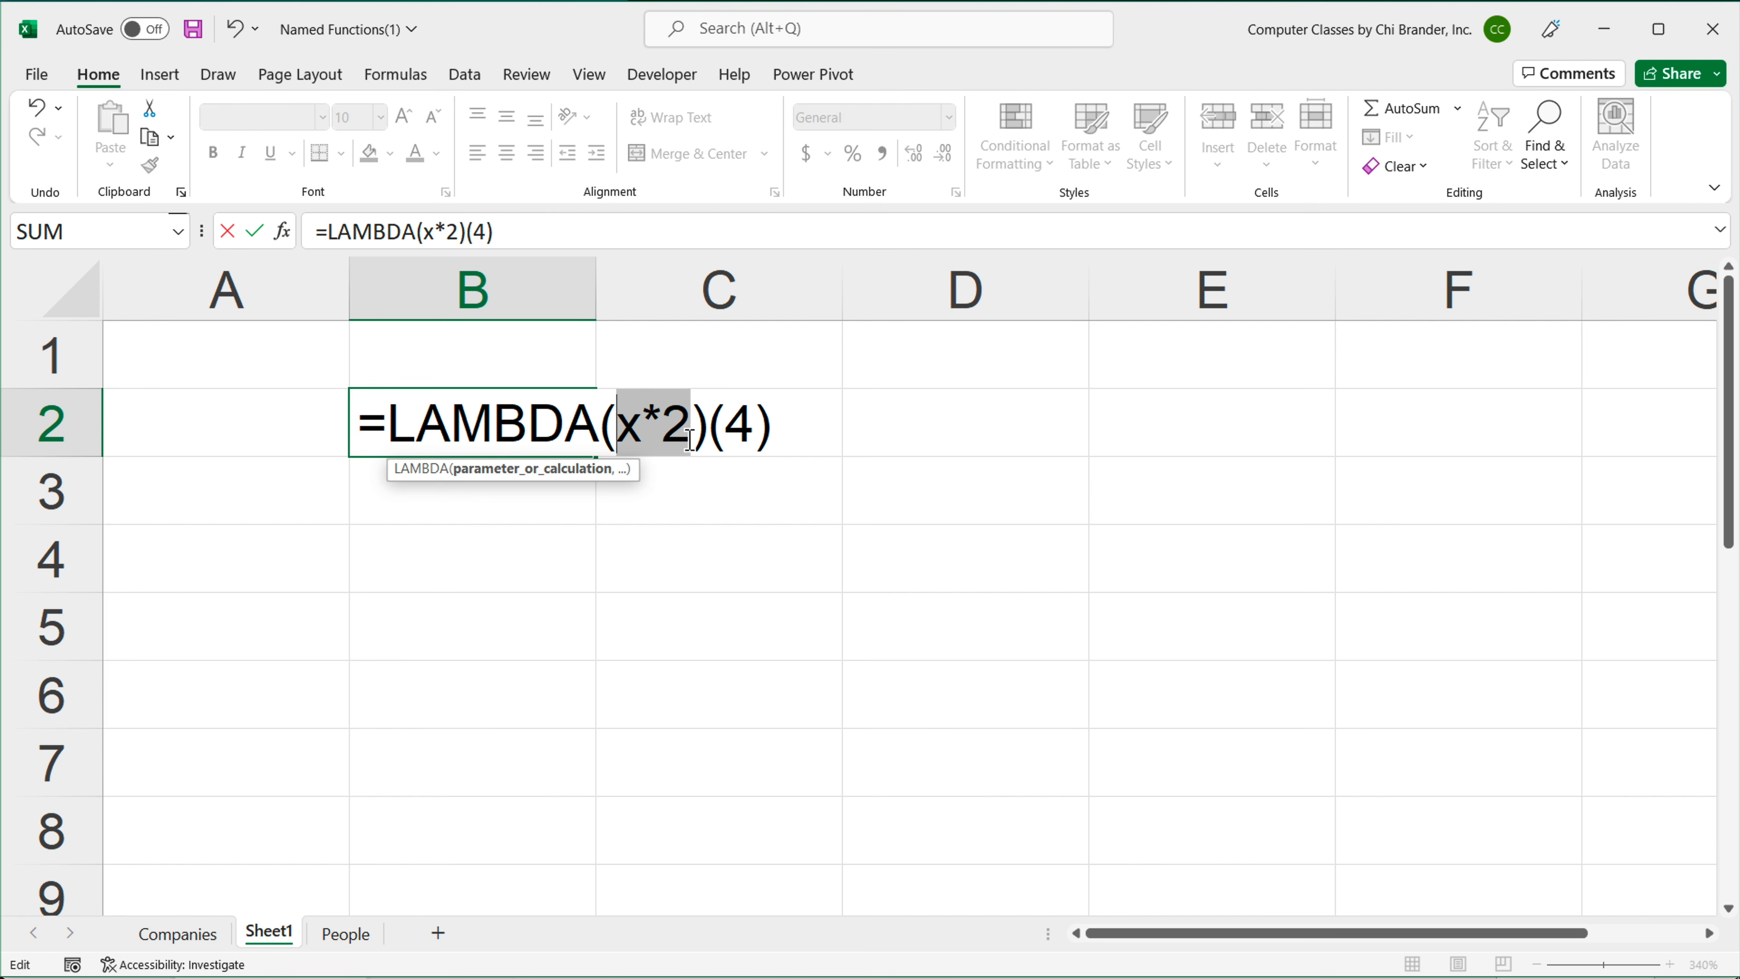
text(6)
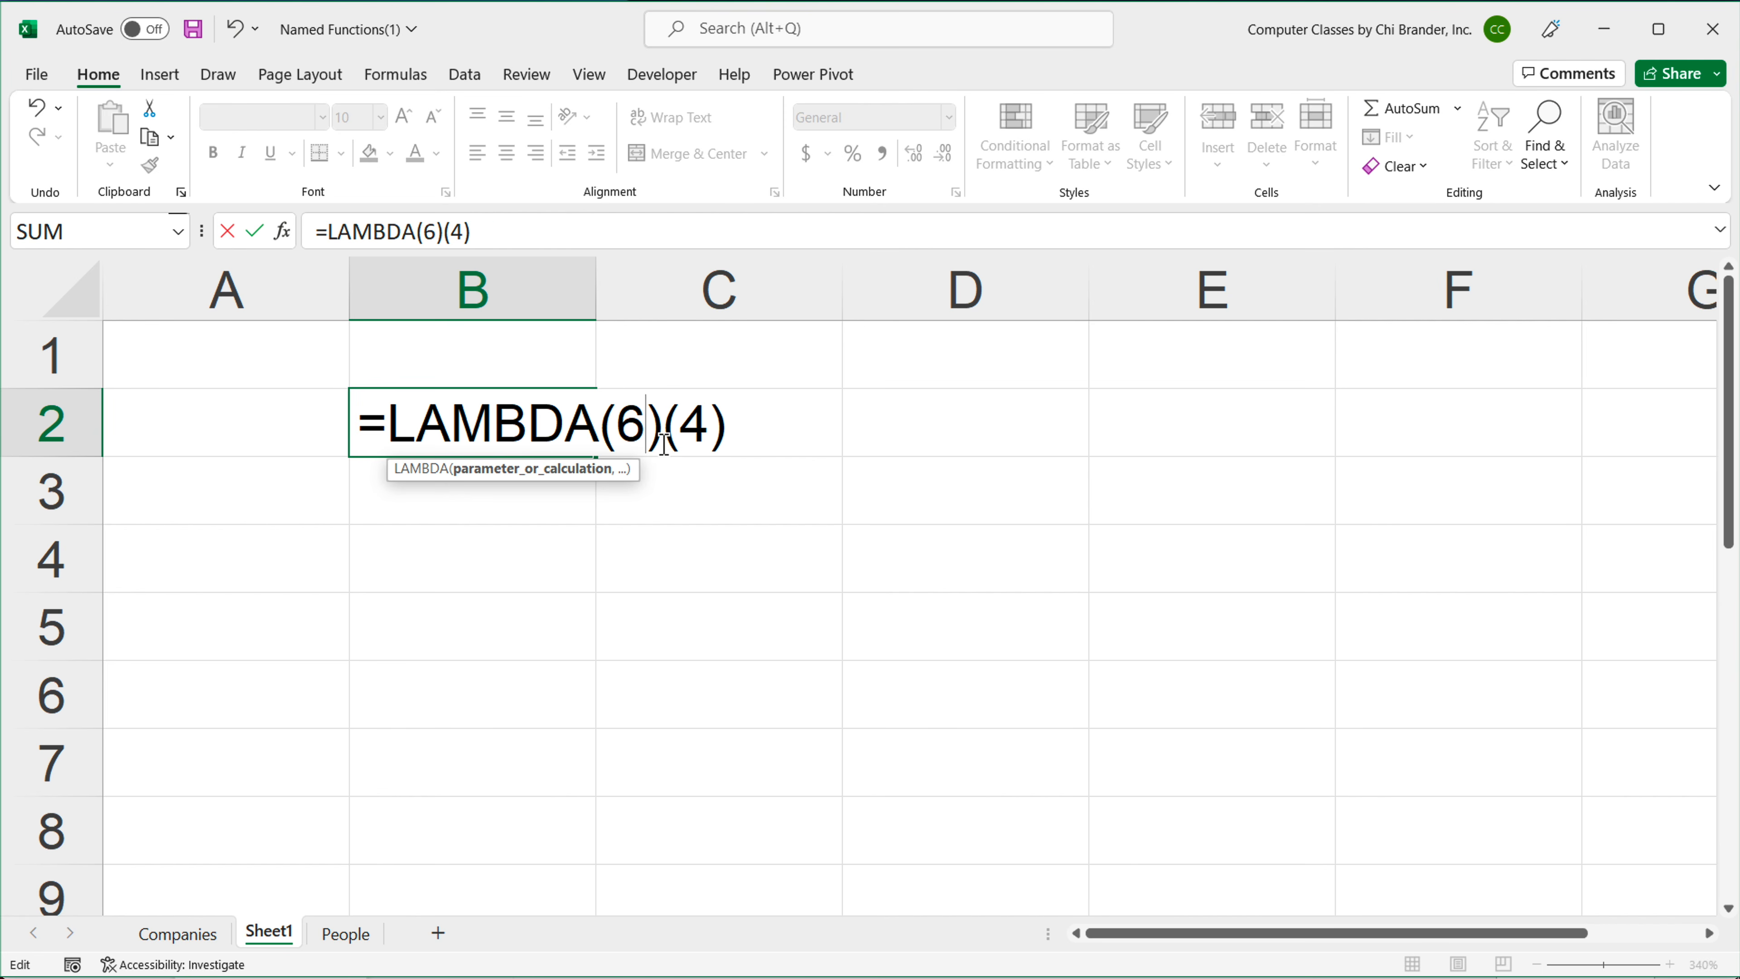
Step: Remove the argument 4 from the call parentheses and commit B2's formula as =LAMBDA(6)()
drag(661, 430, 405, 440)
click(709, 421)
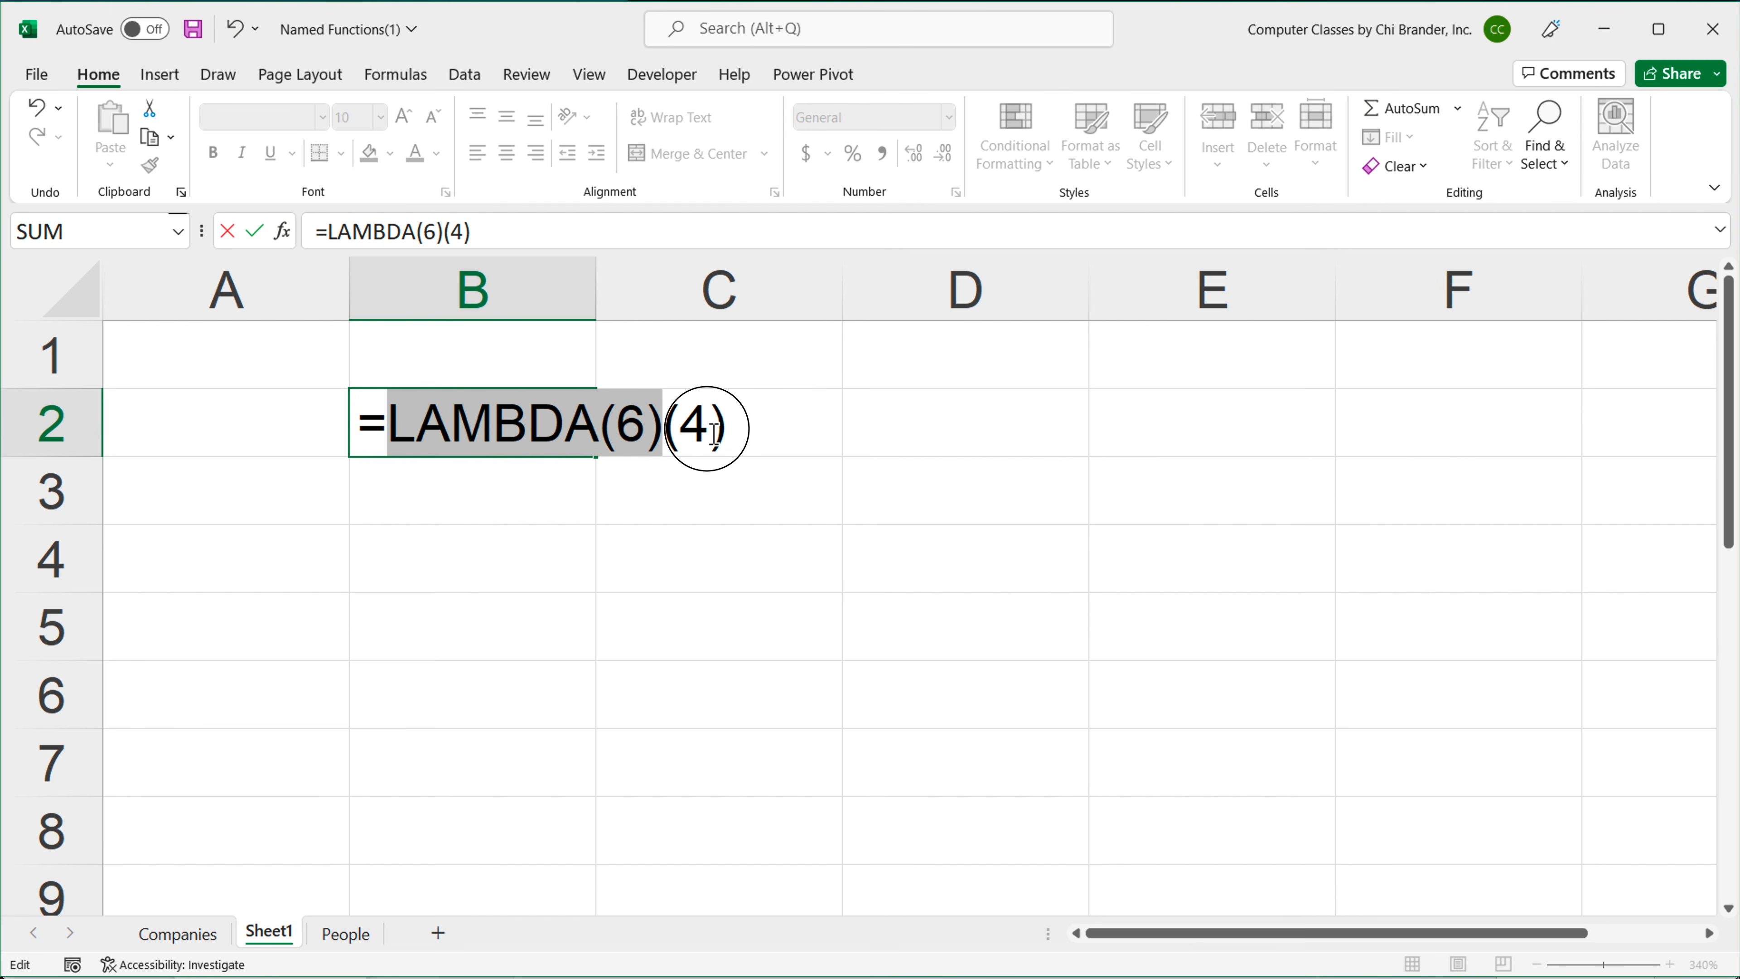
key(BackSpace)
key(Right)
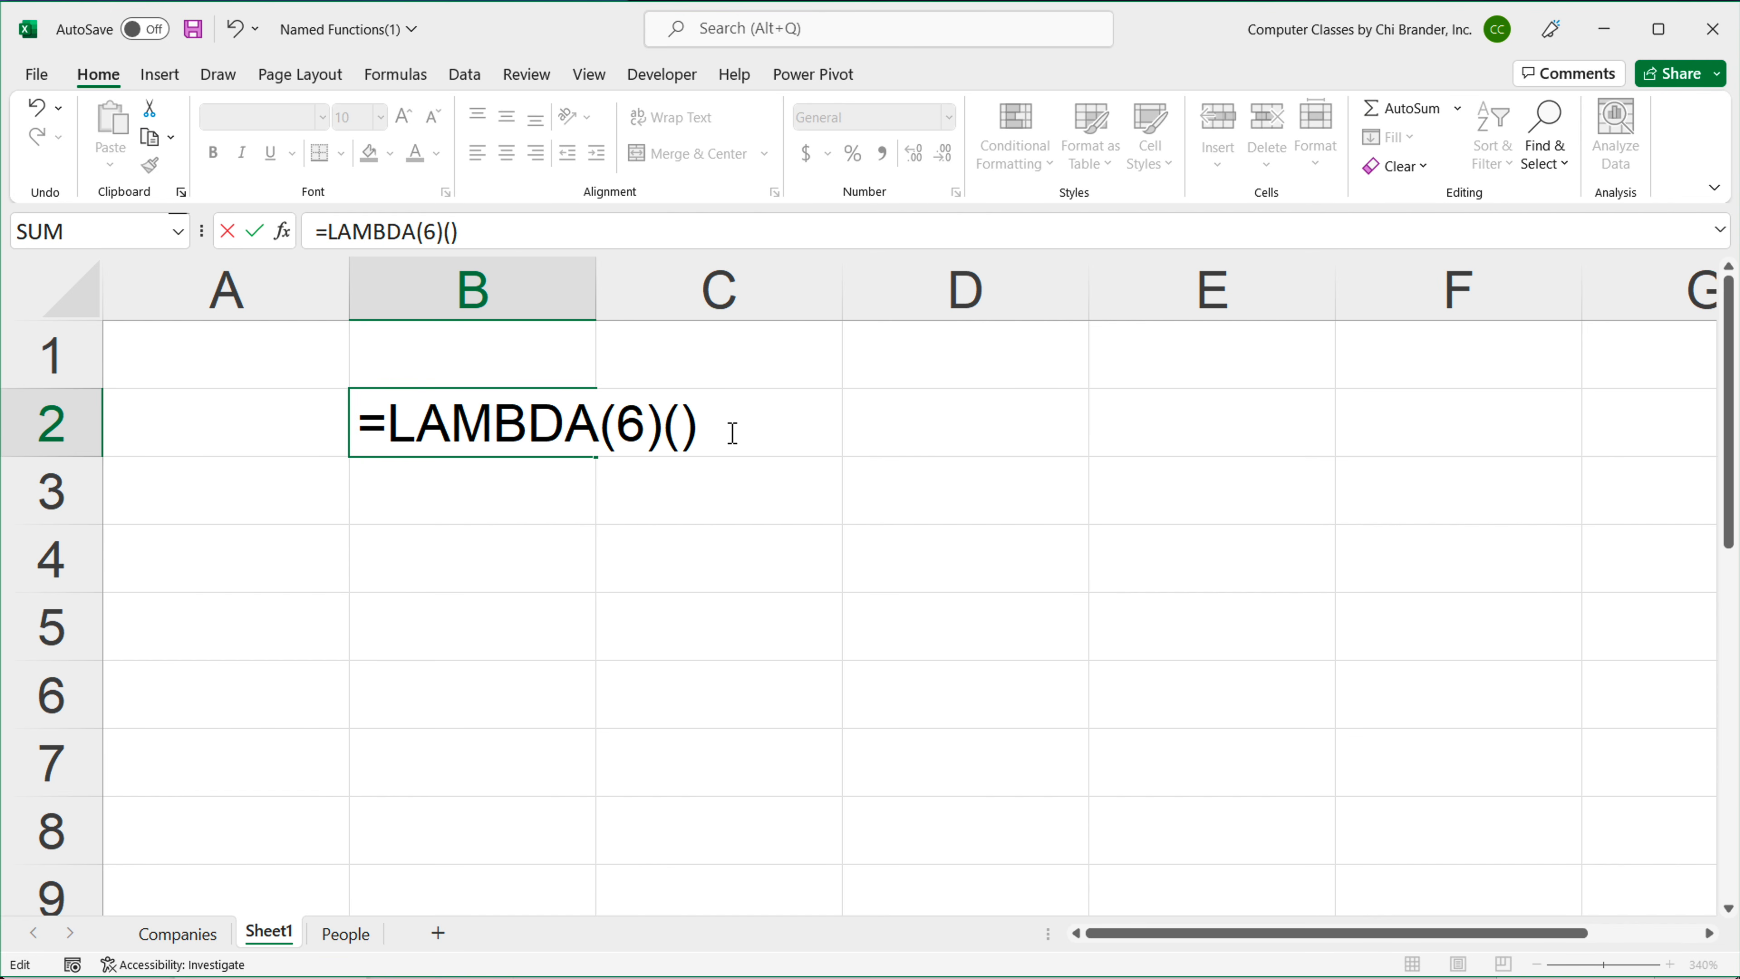
key(Return)
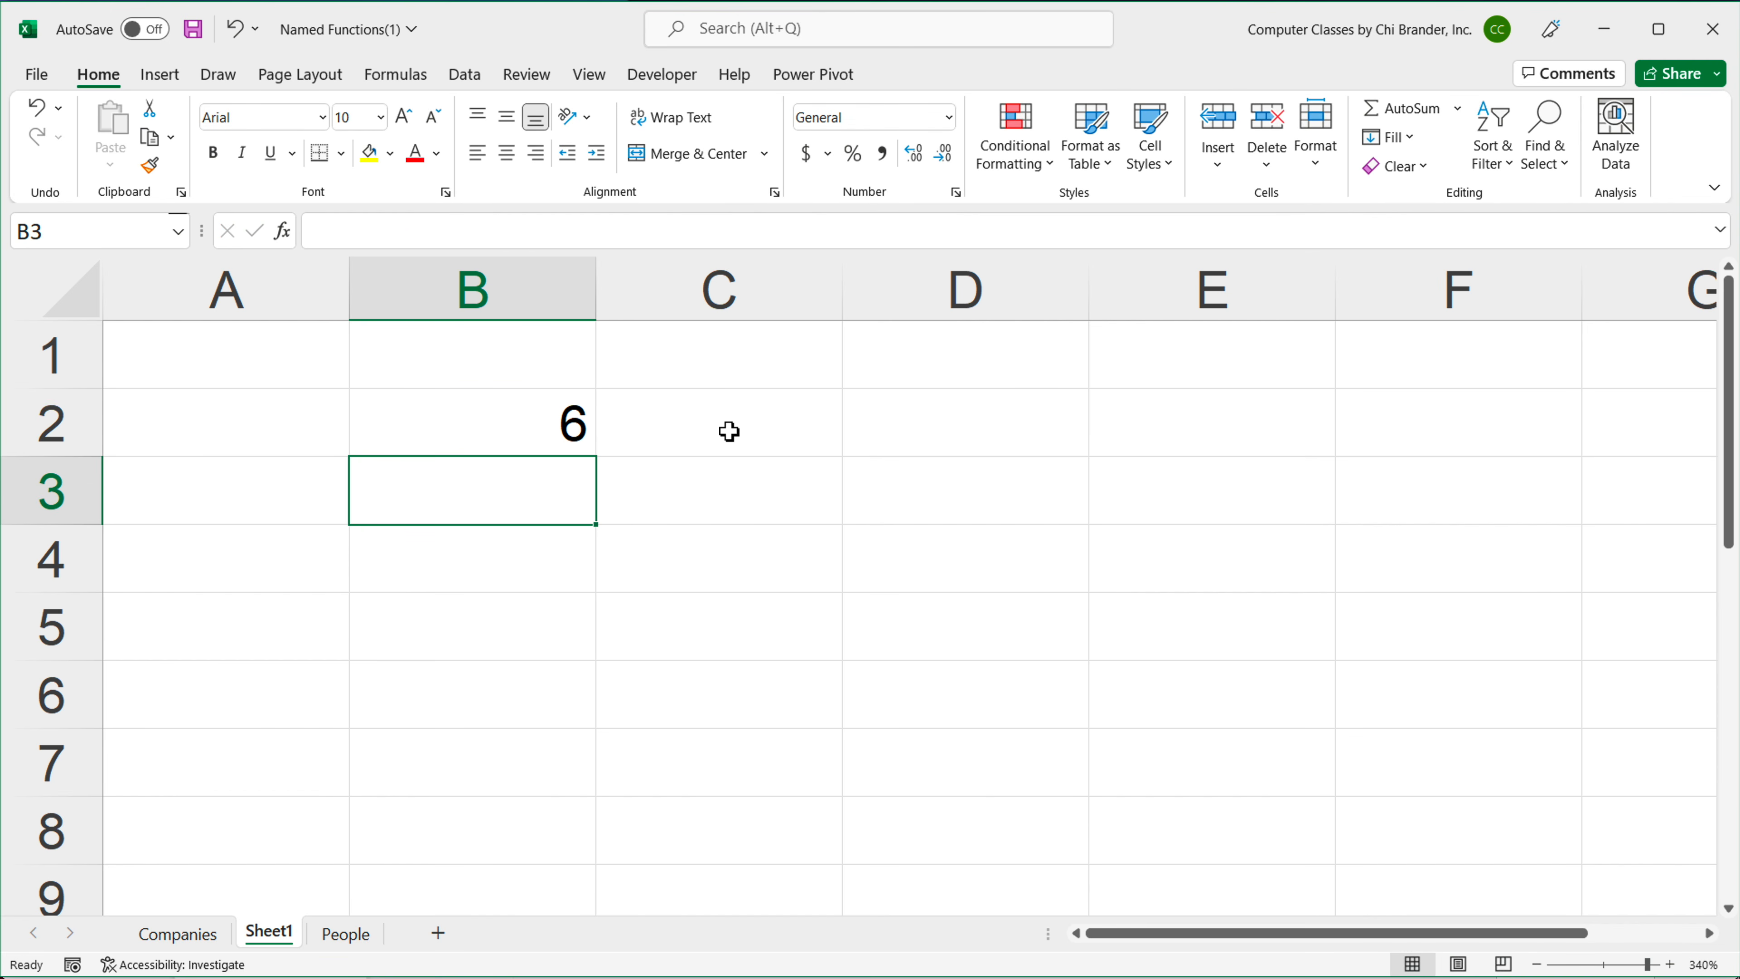
Step: Replace the constant 6 in B2's LAMBDA formula with the two parameters x and y, followed by a comma for the calculation
click(454, 436)
double_click(454, 436)
drag(619, 423, 646, 423)
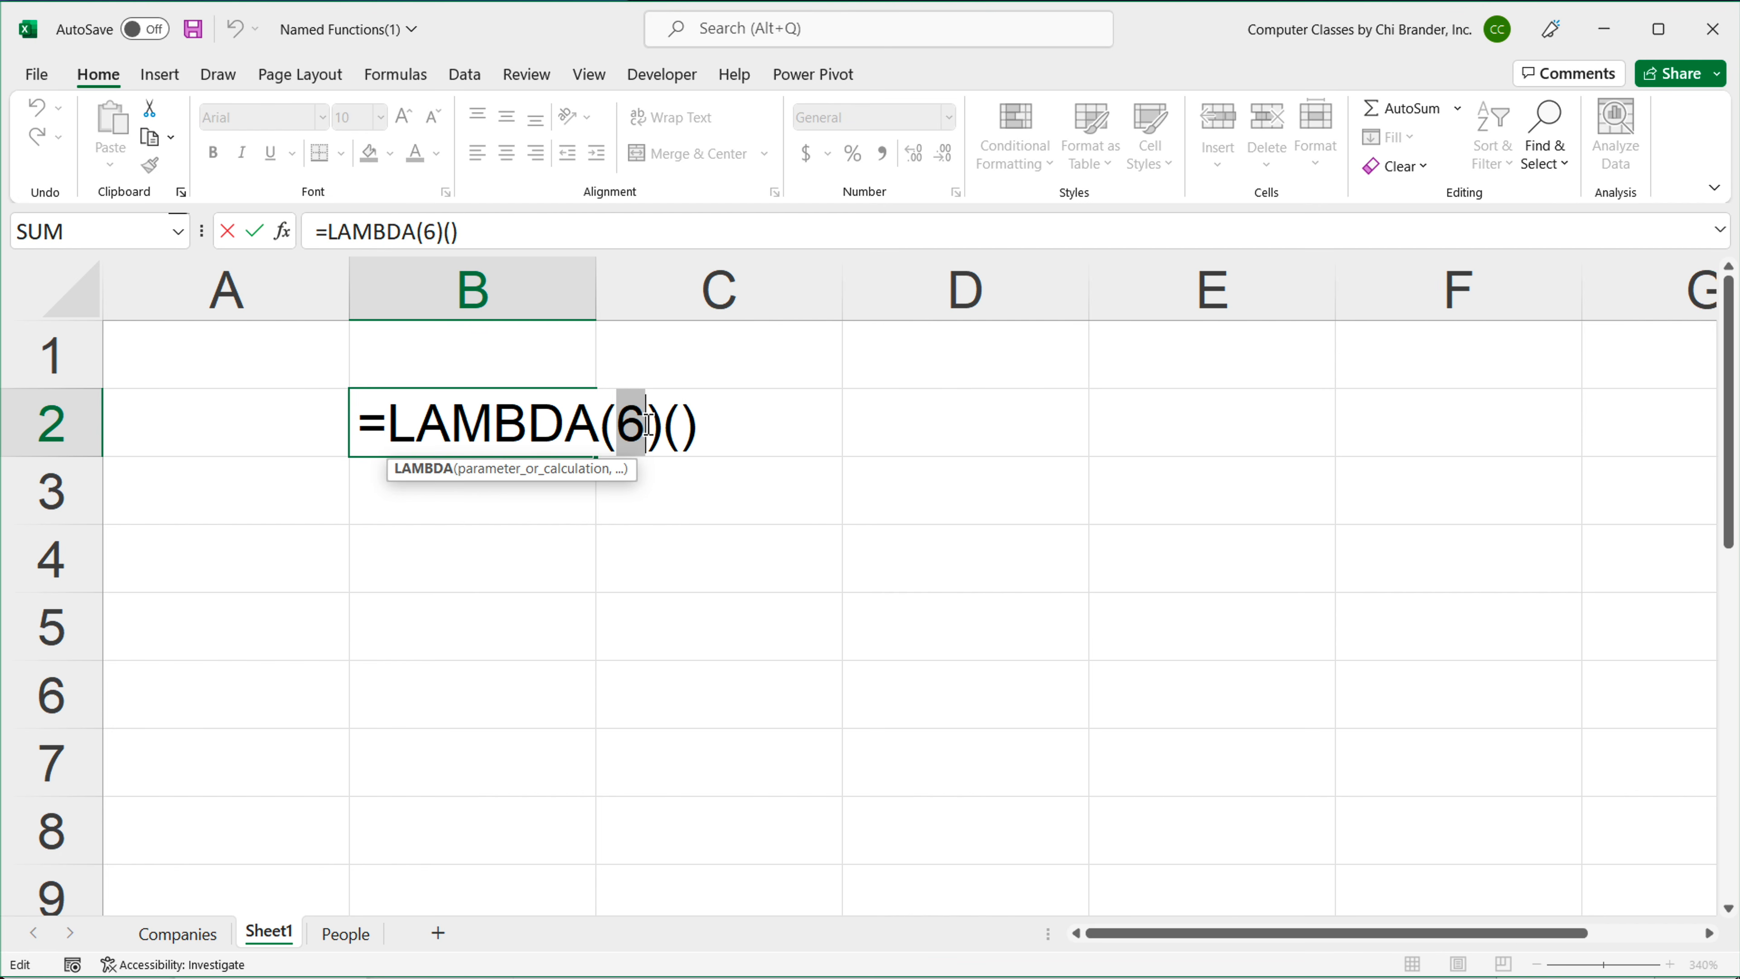
click(654, 436)
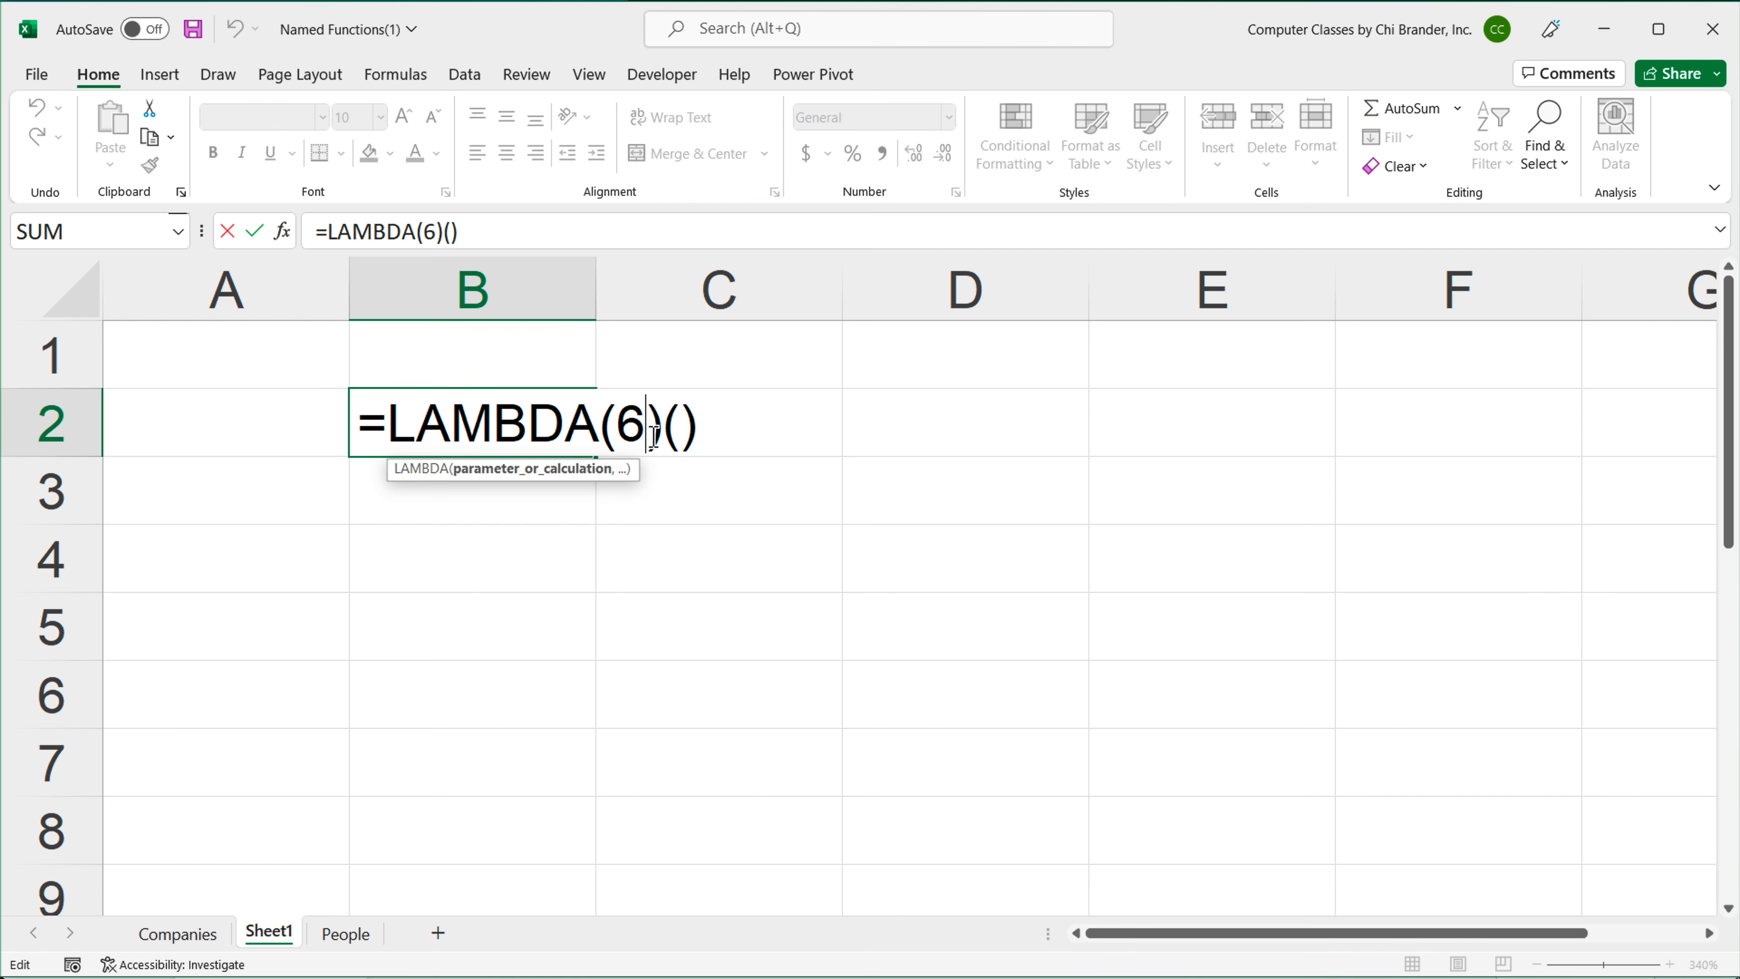
key(BackSpace)
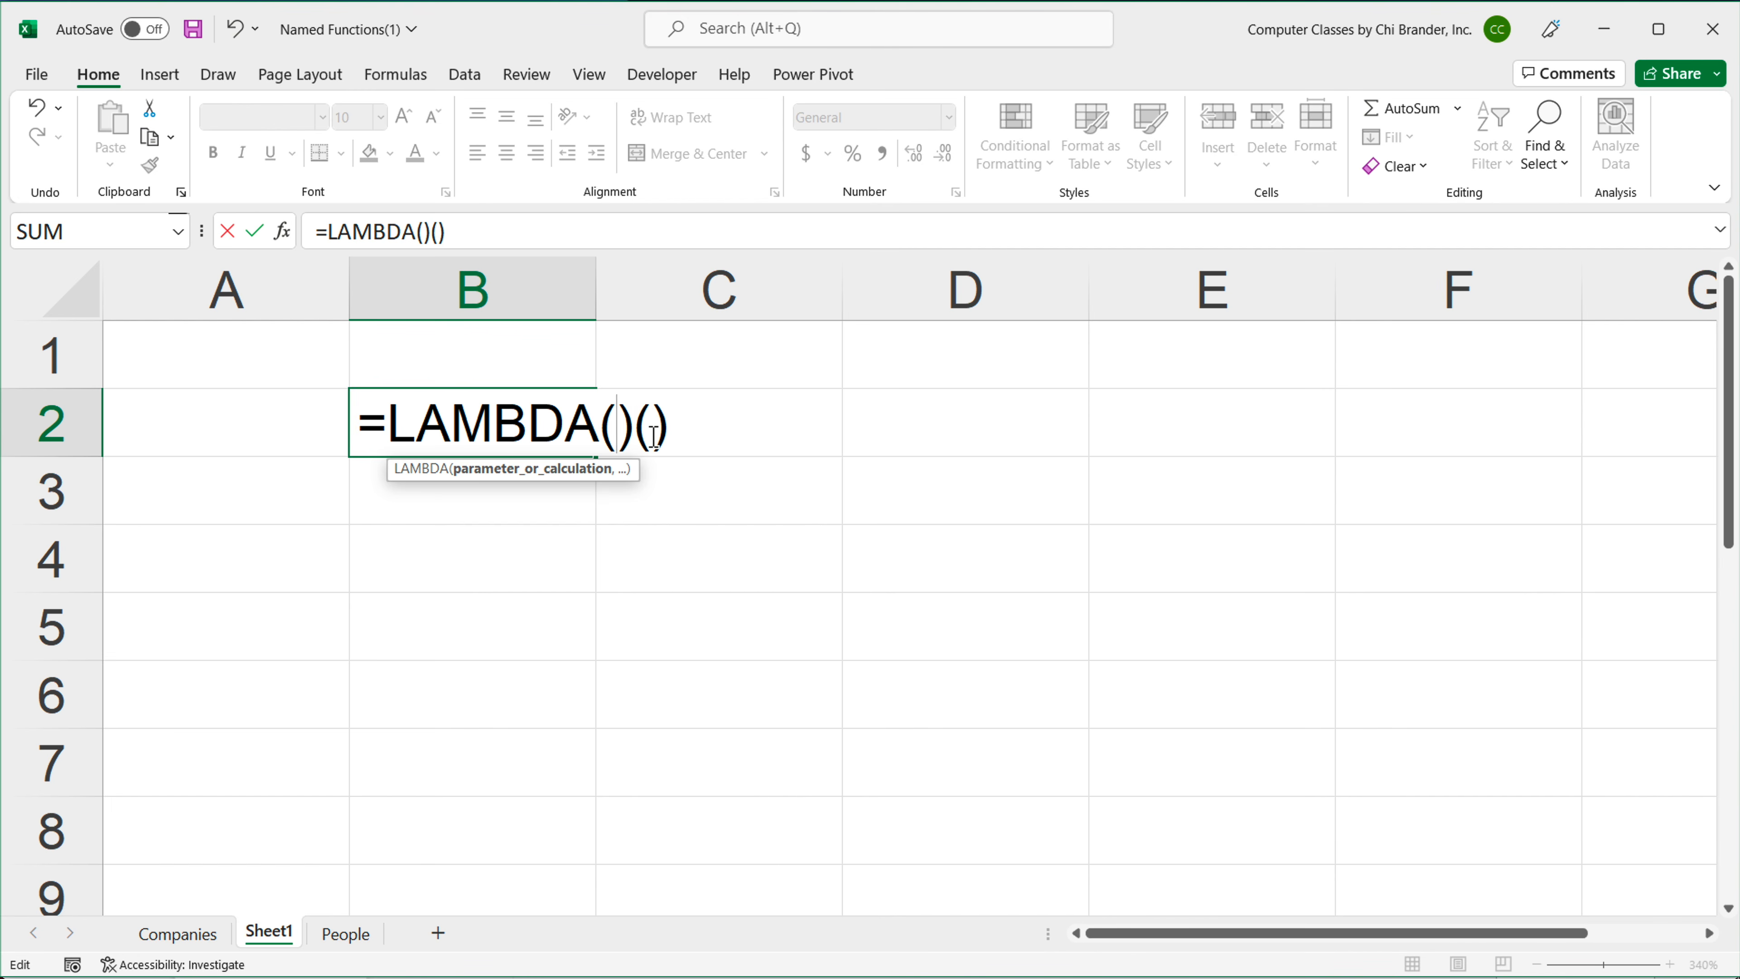
text(x,)
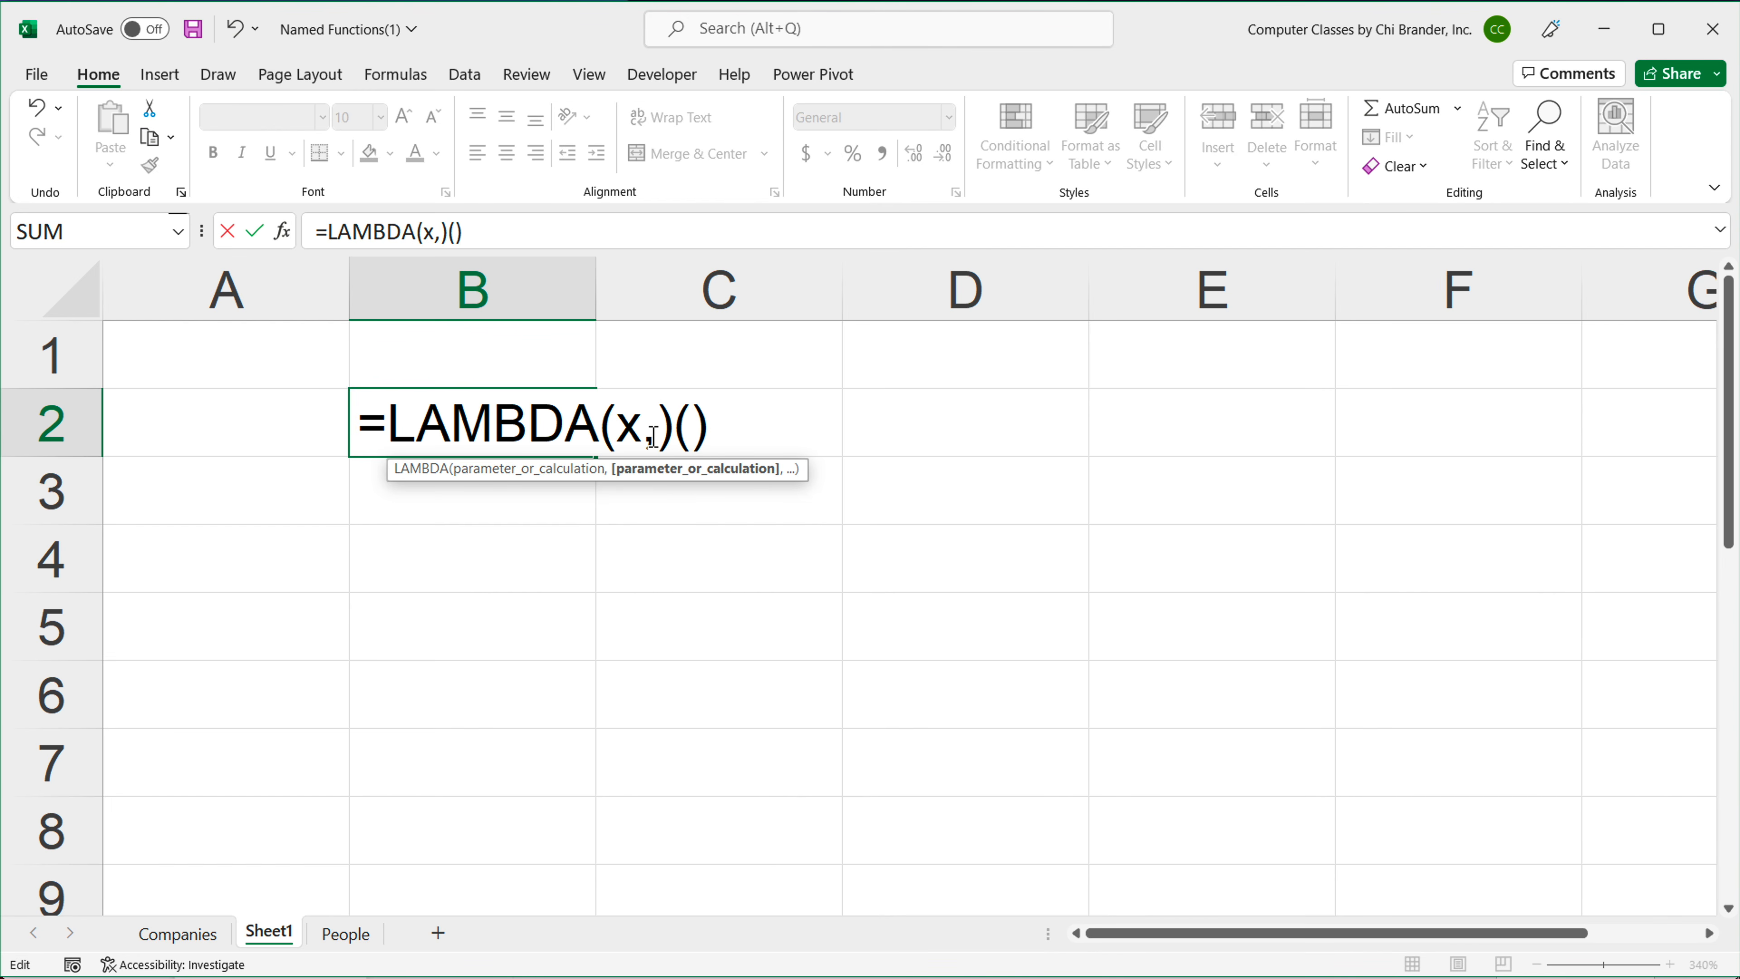
text(y)
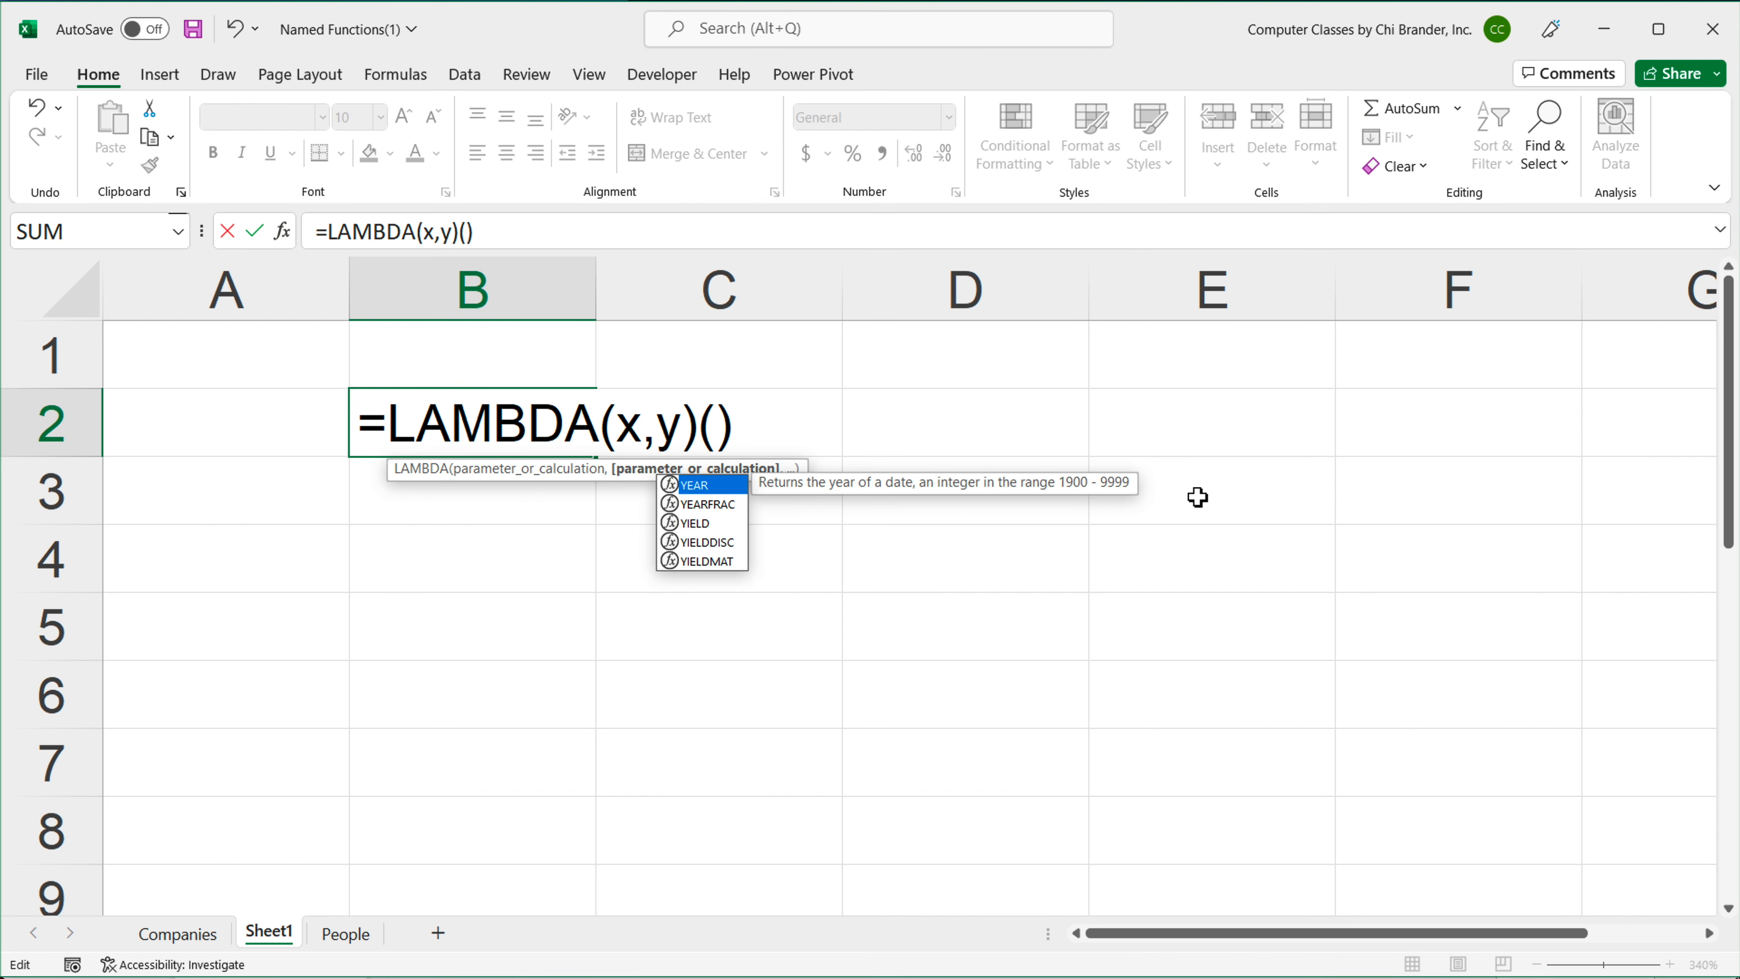
text(,)
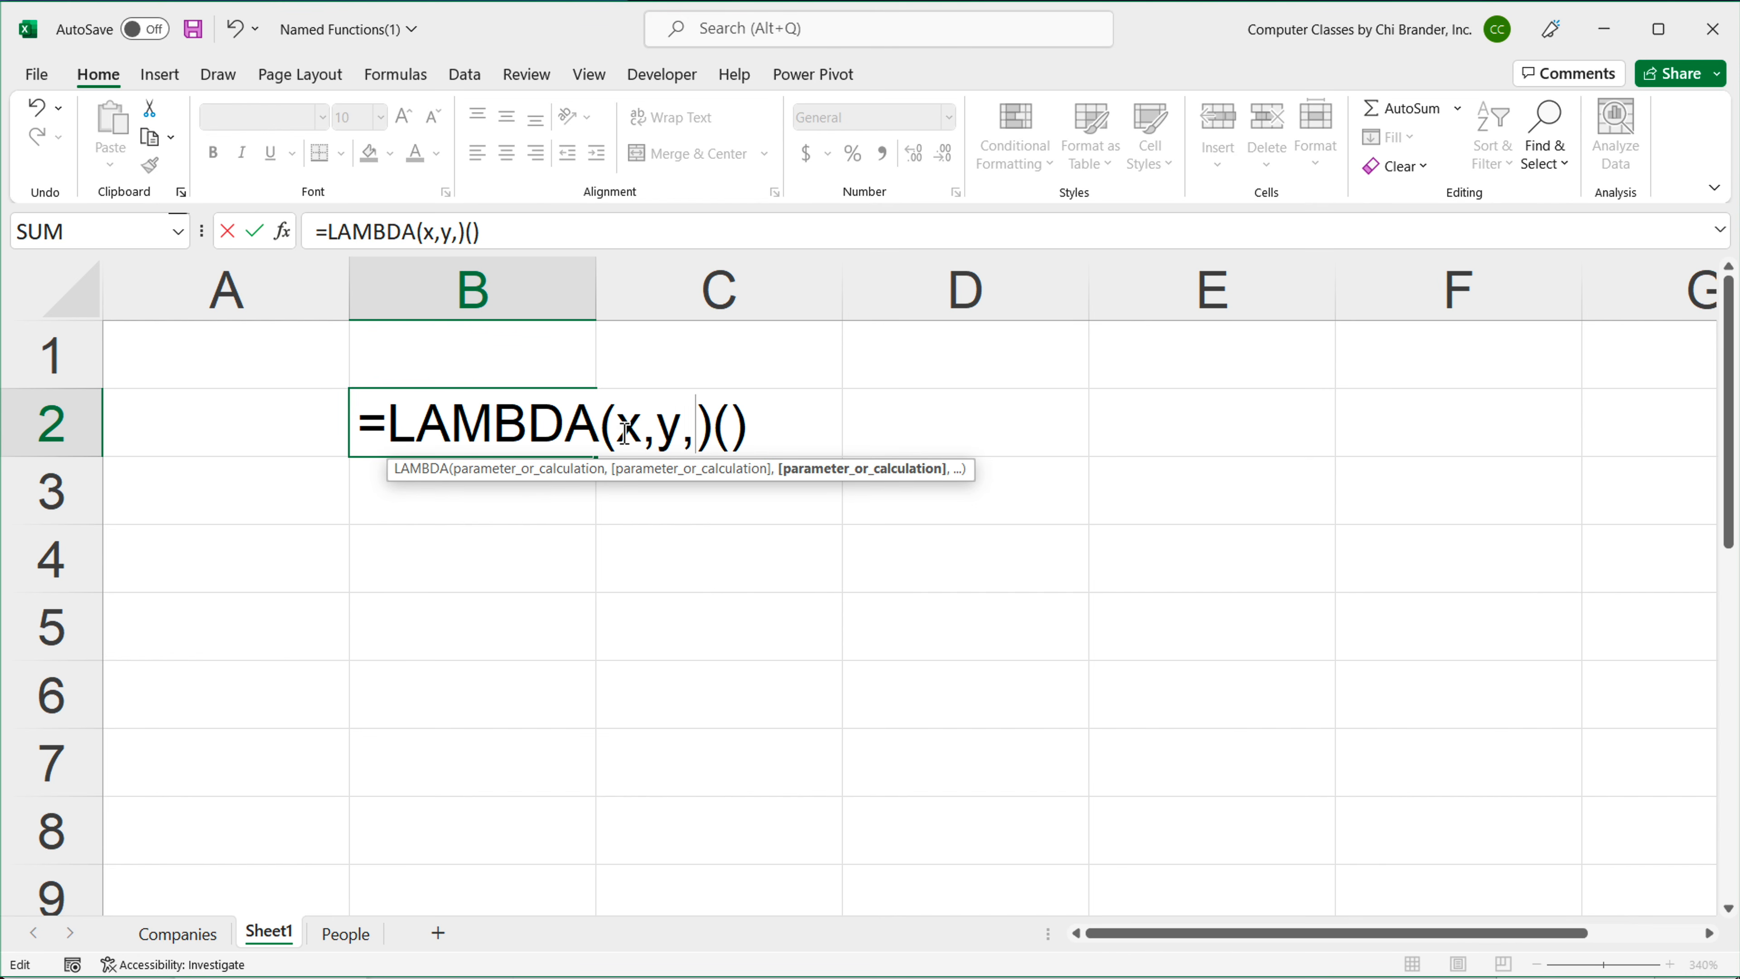
Step: Add x+y as the calculation after the x and y parameters in B2's LAMBDA formula
drag(625, 430, 700, 428)
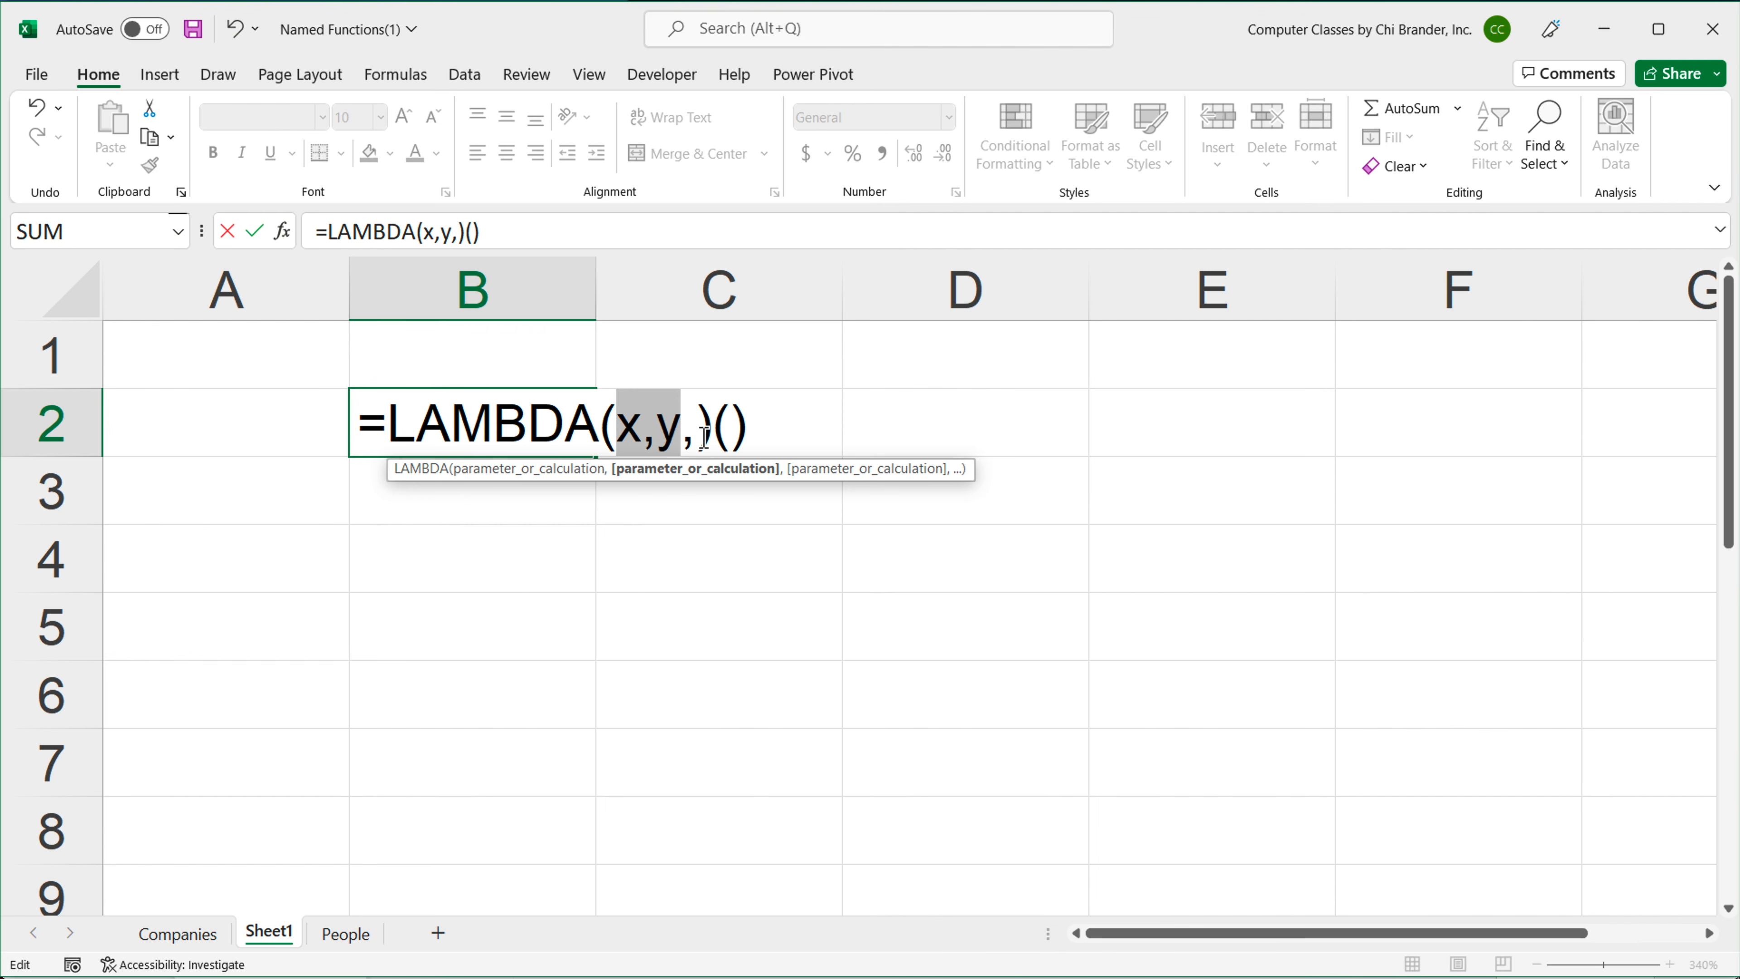
click(704, 436)
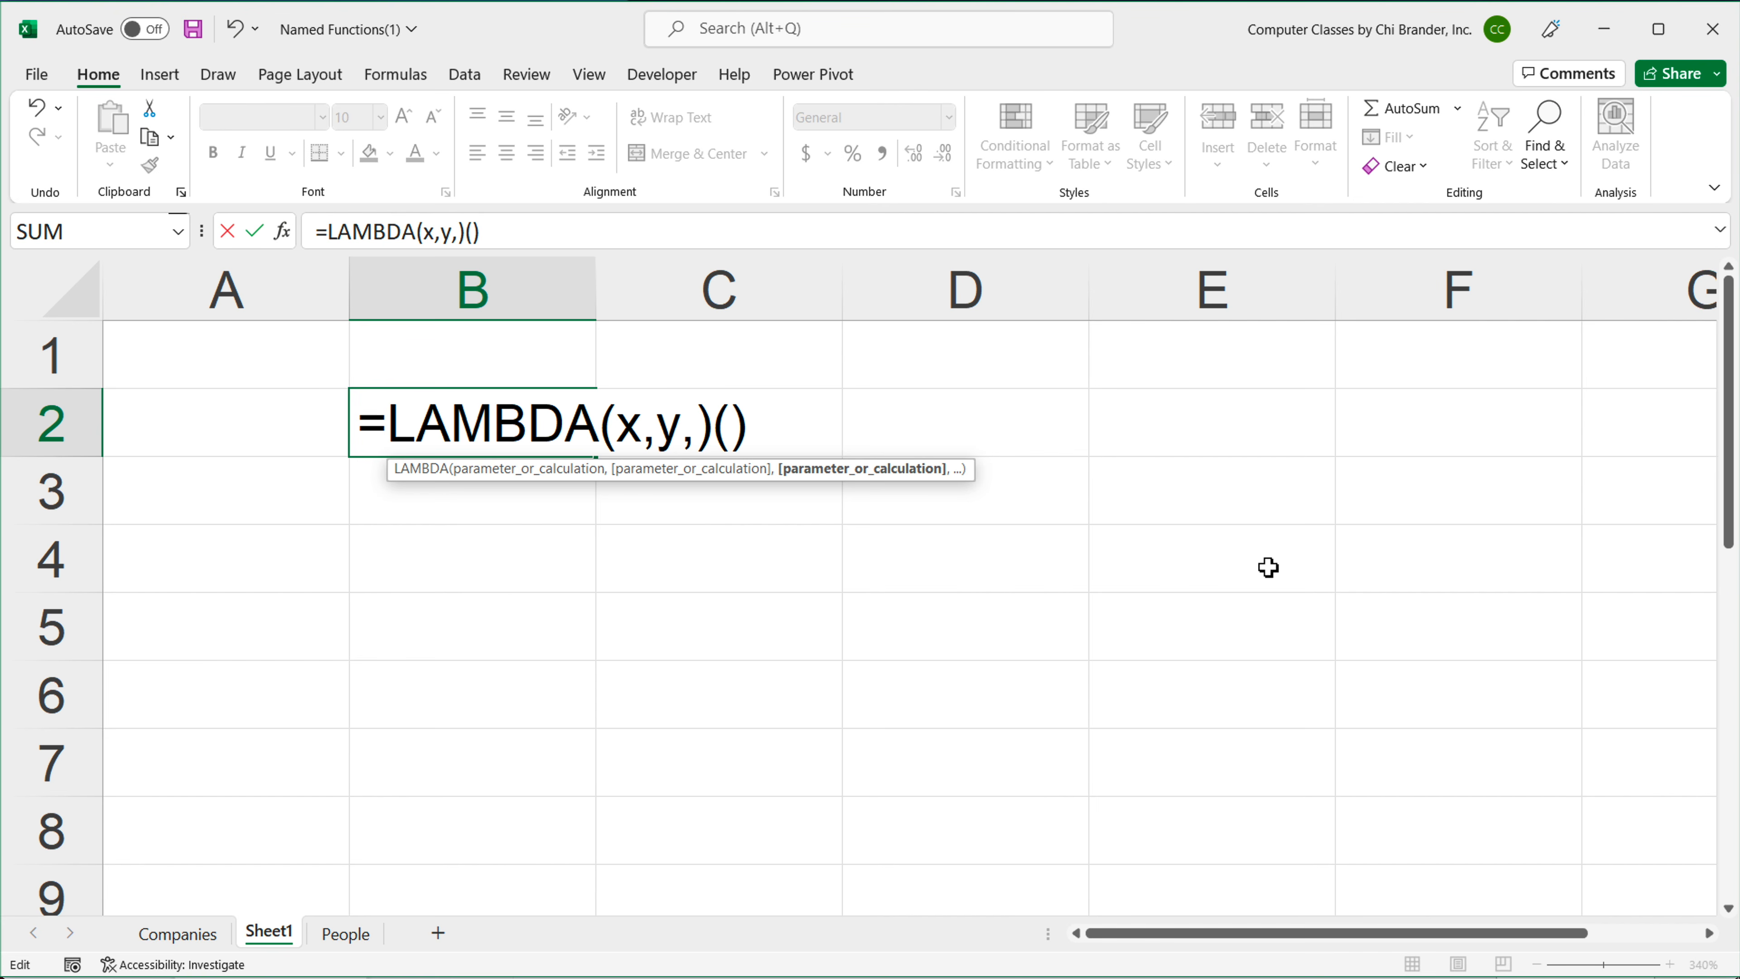
text(x+y)
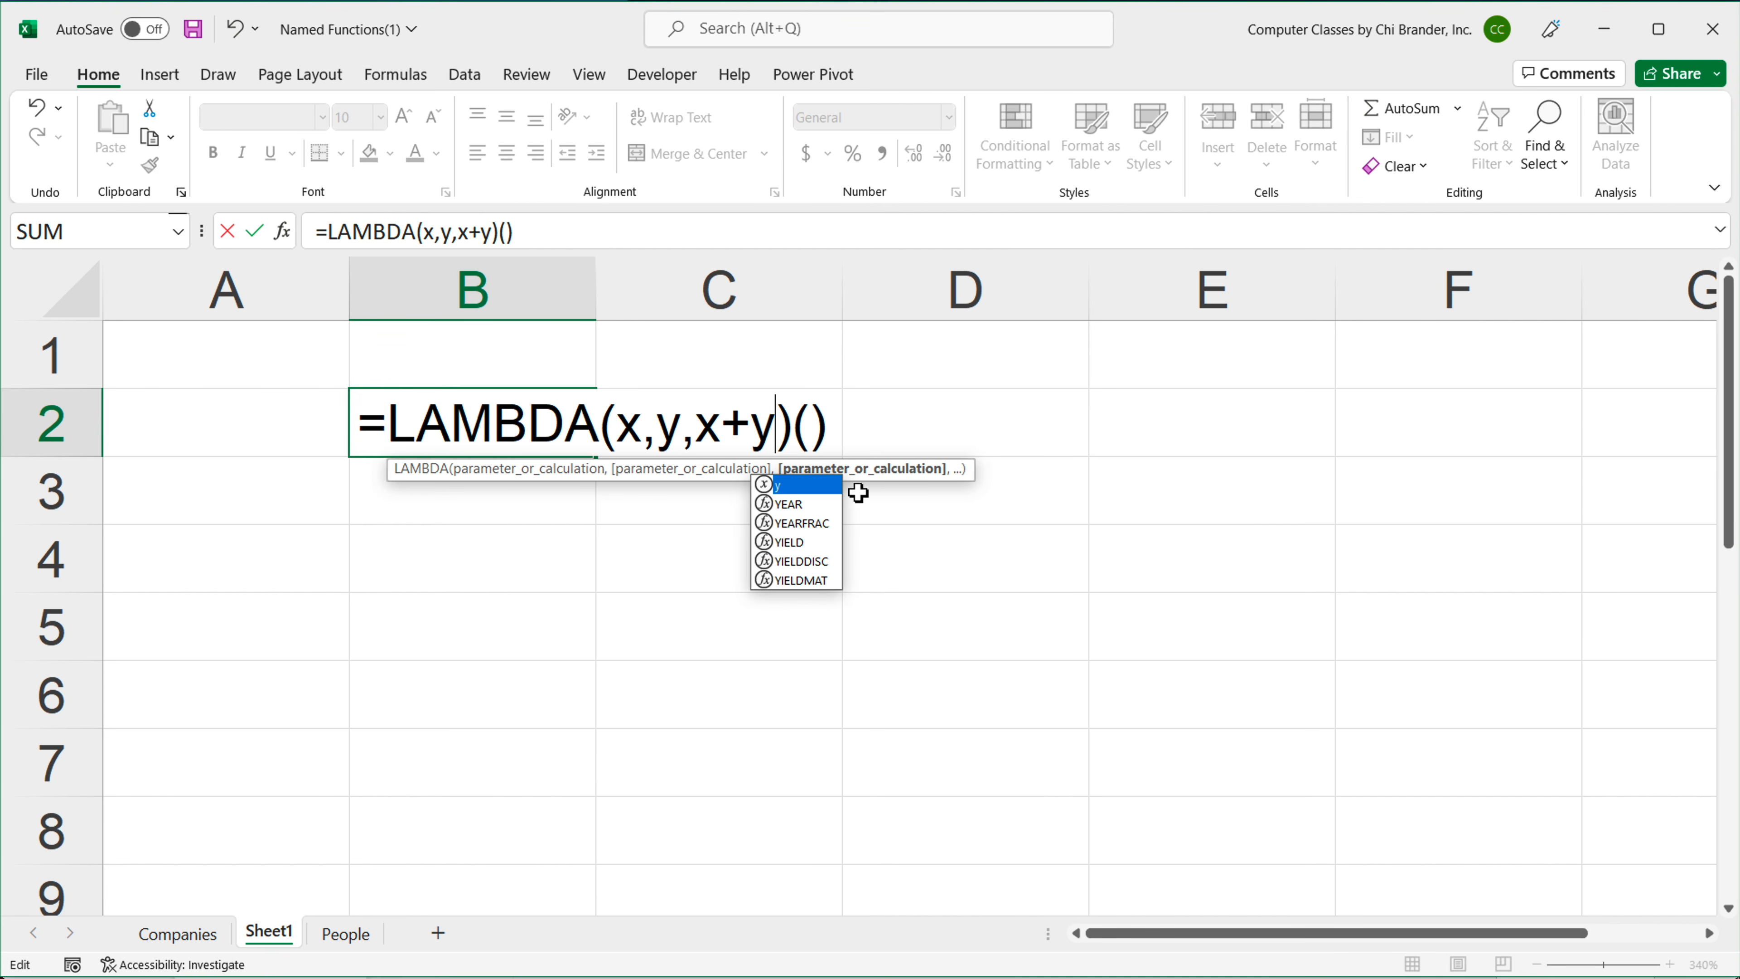
Step: Pass the call arguments 4,5 in B2 and commit the formula as =LAMBDA(x,y,x+y)(4,5)
click(815, 430)
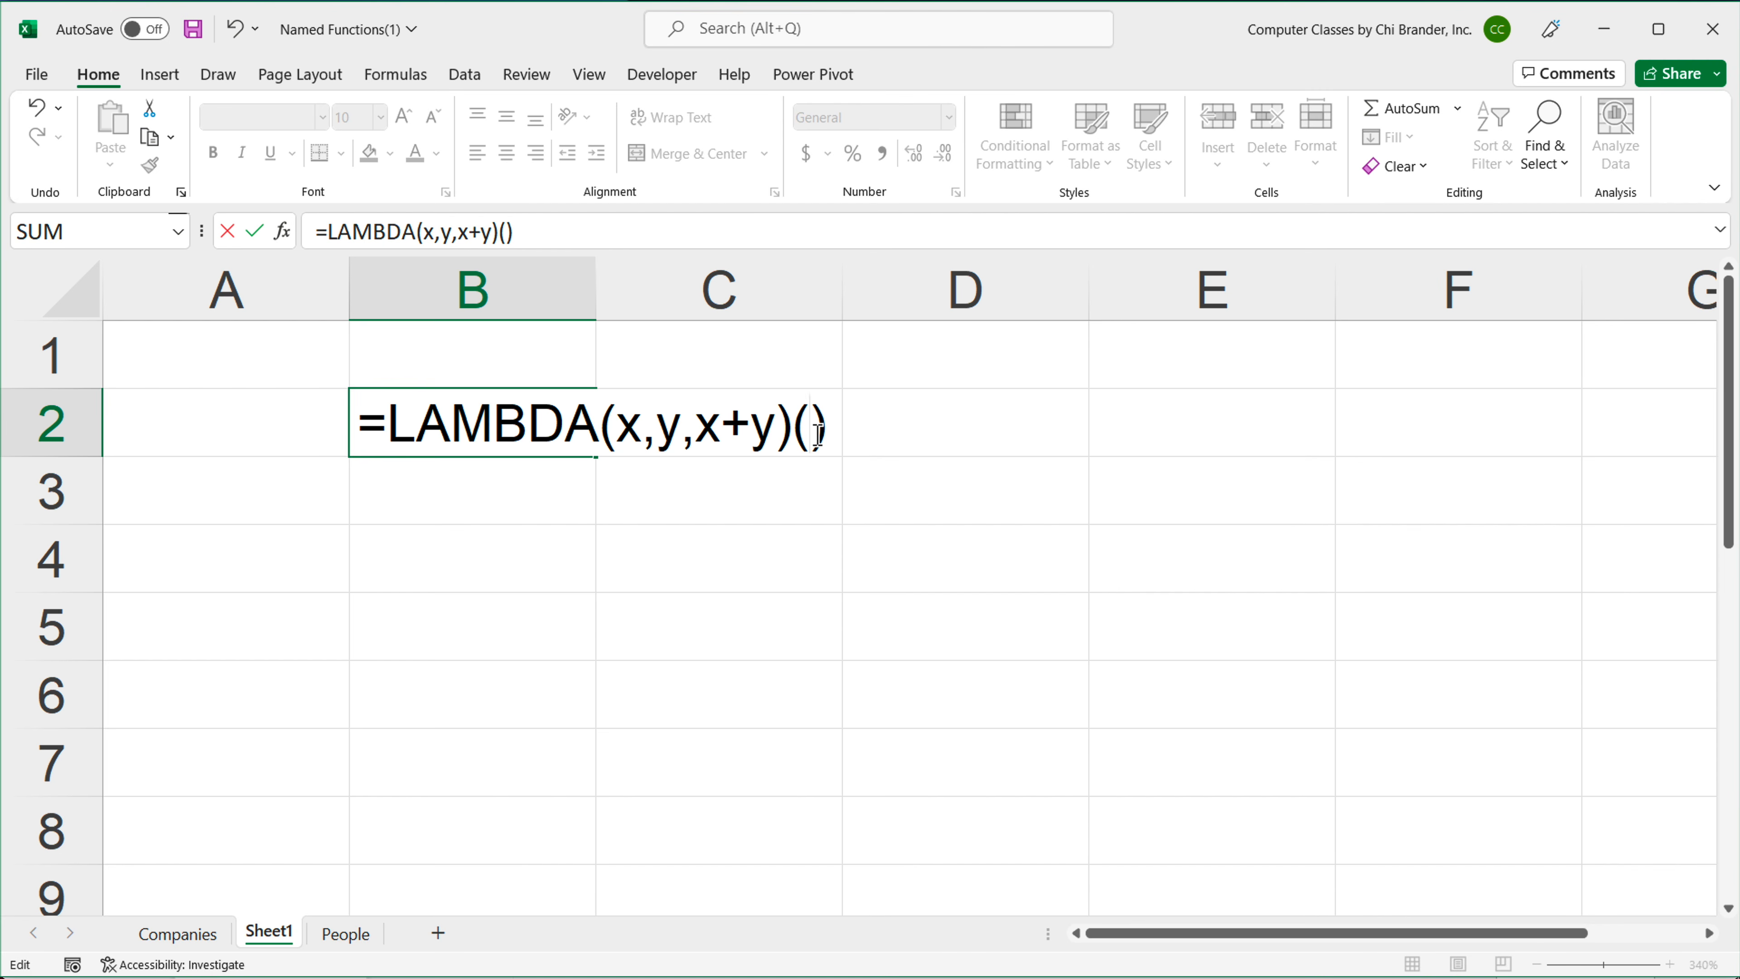
click(644, 431)
drag(646, 431, 679, 431)
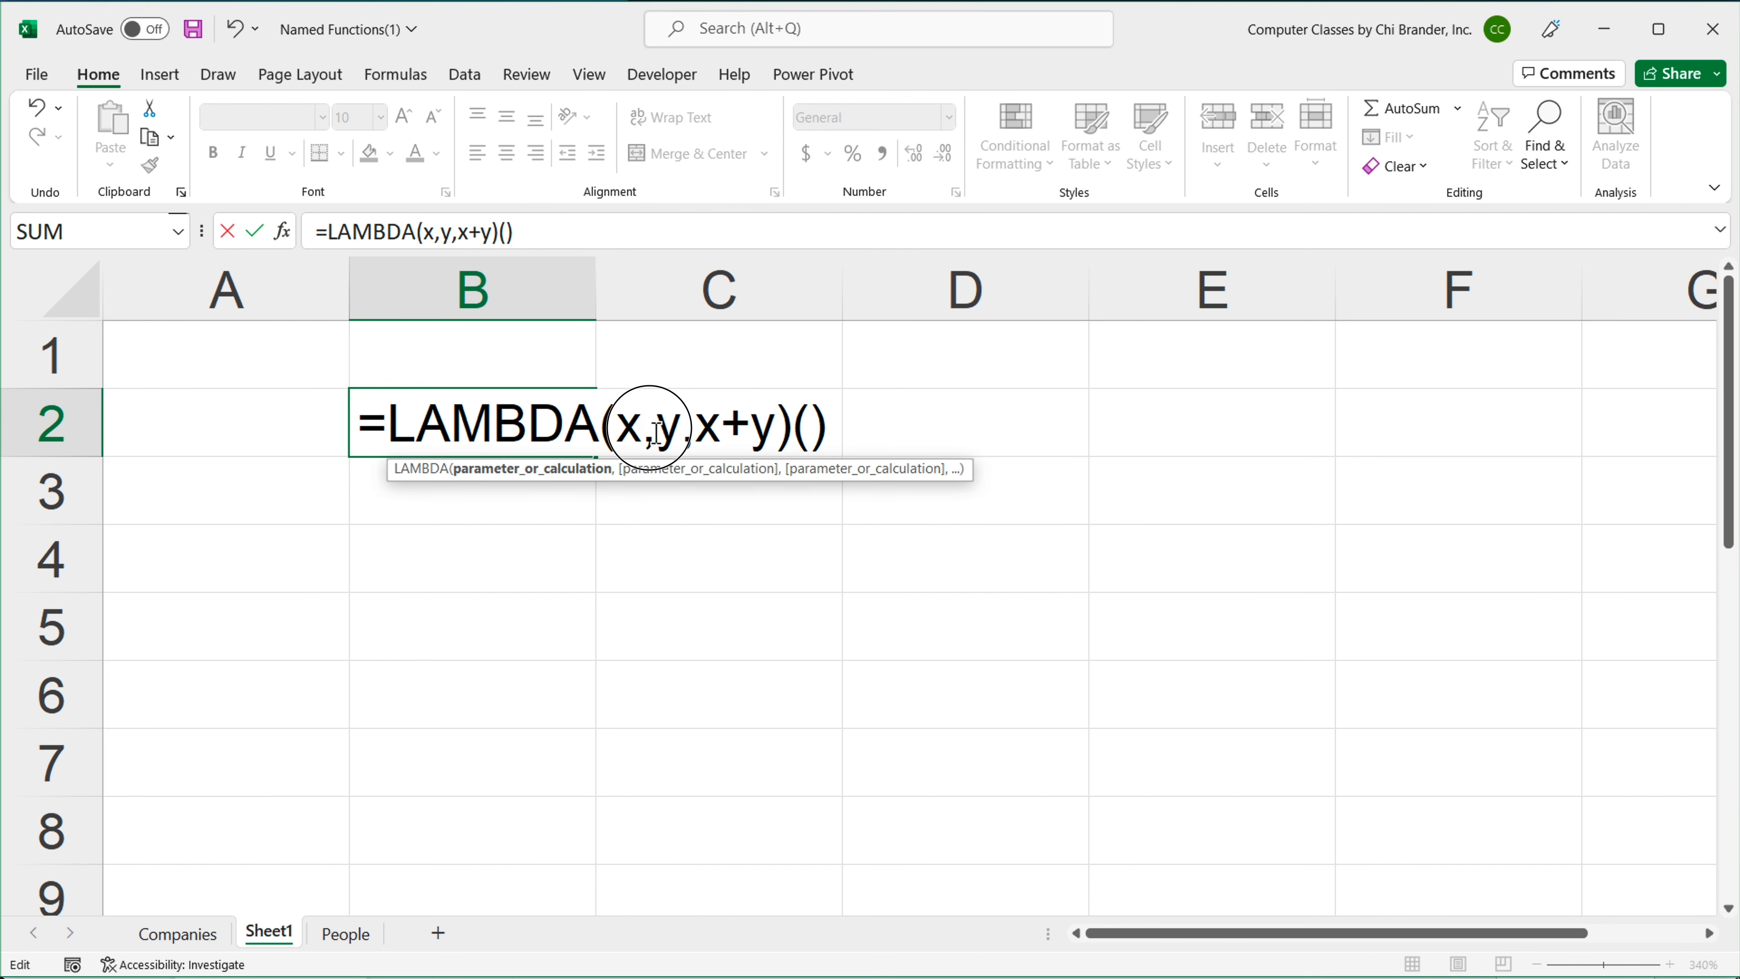
click(812, 429)
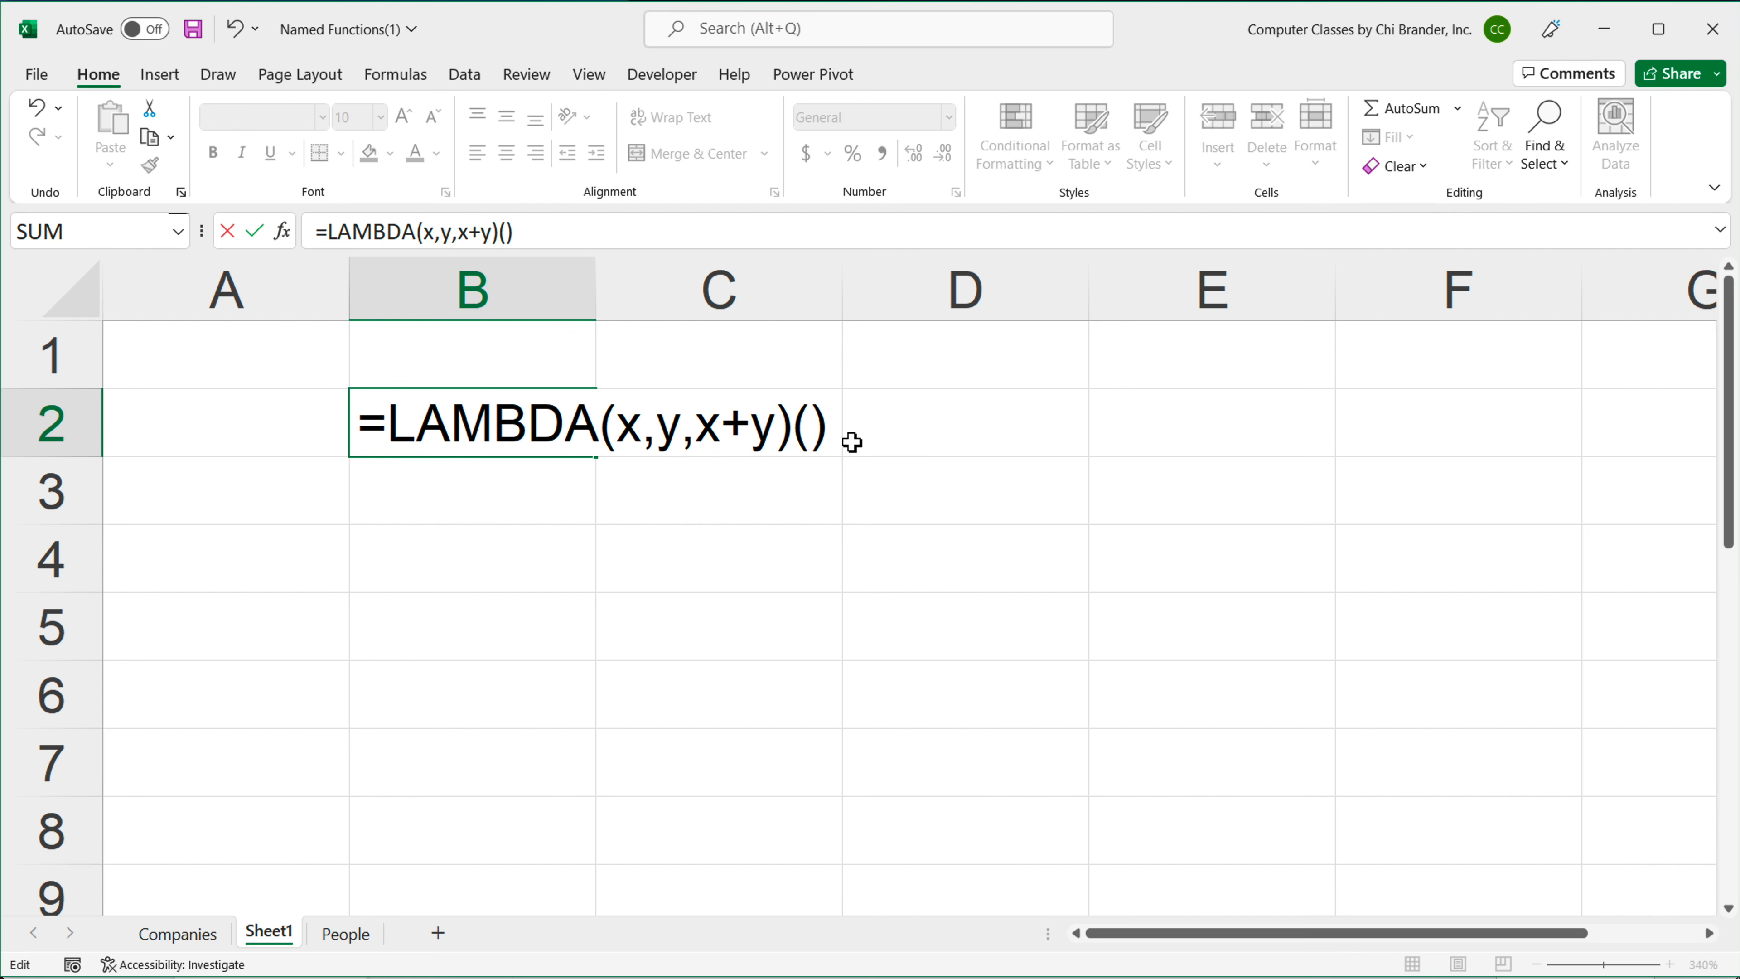
text(4,5)
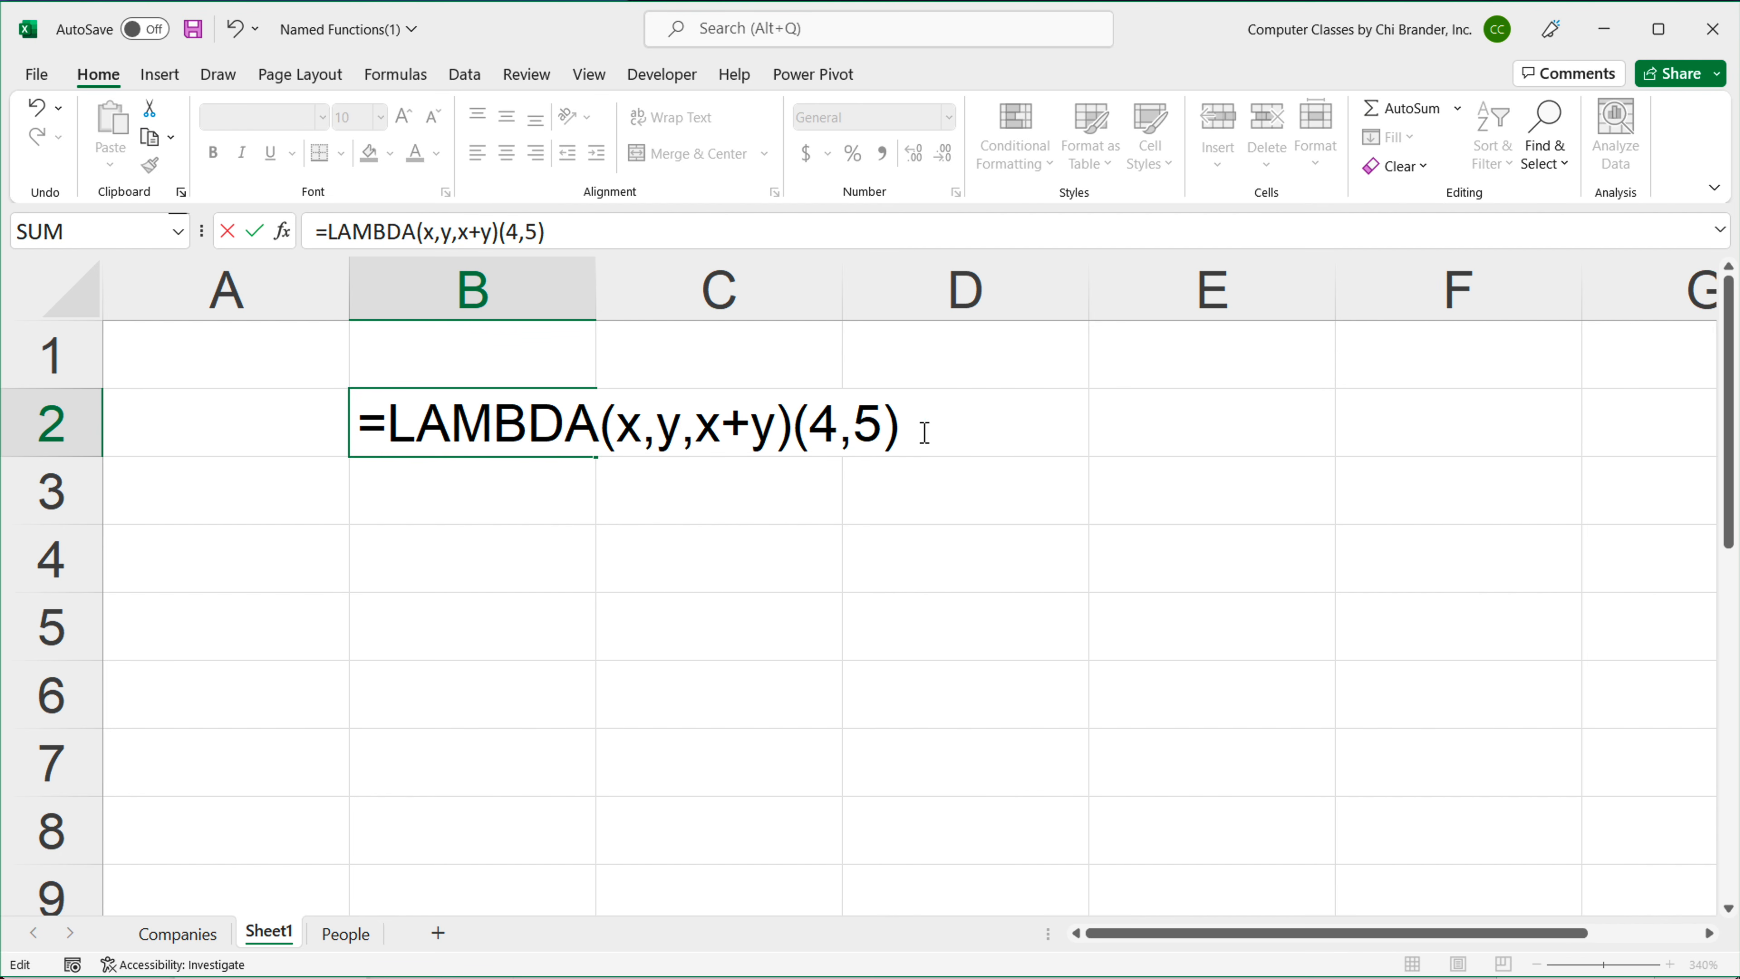
key(Return)
Step: Reopen B2's formula for editing, review the x and y parameters, and delete the x+y calculation
double_click(563, 428)
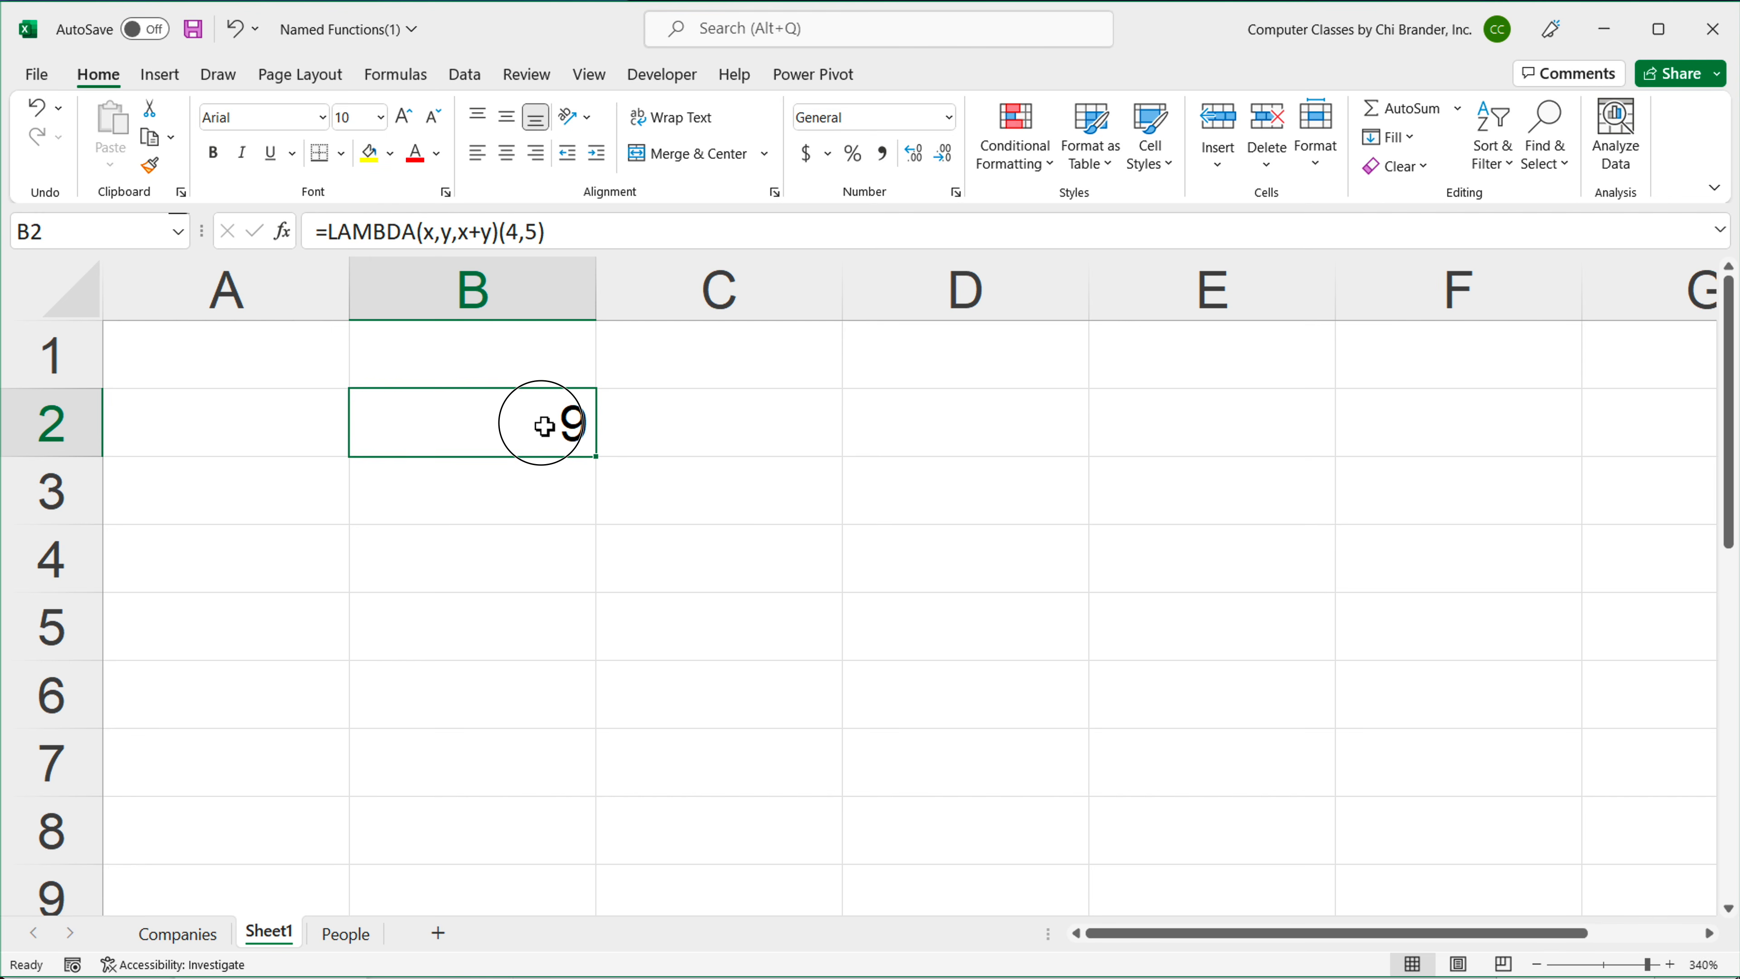
click(629, 429)
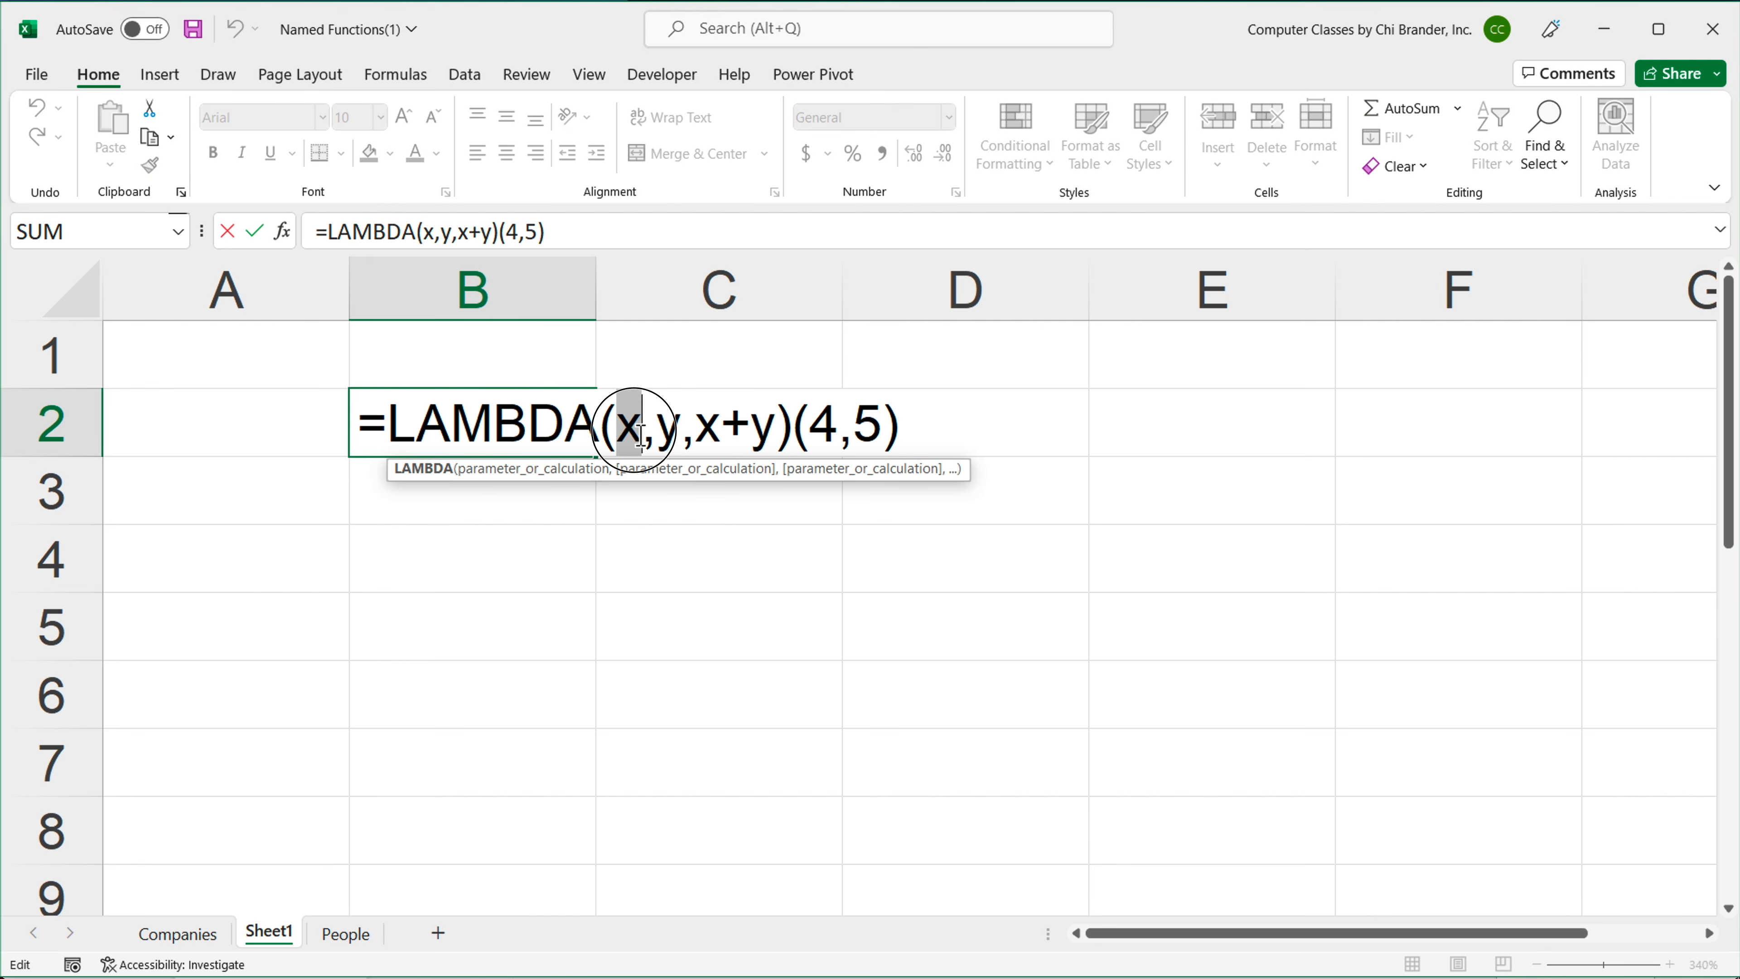
click(682, 435)
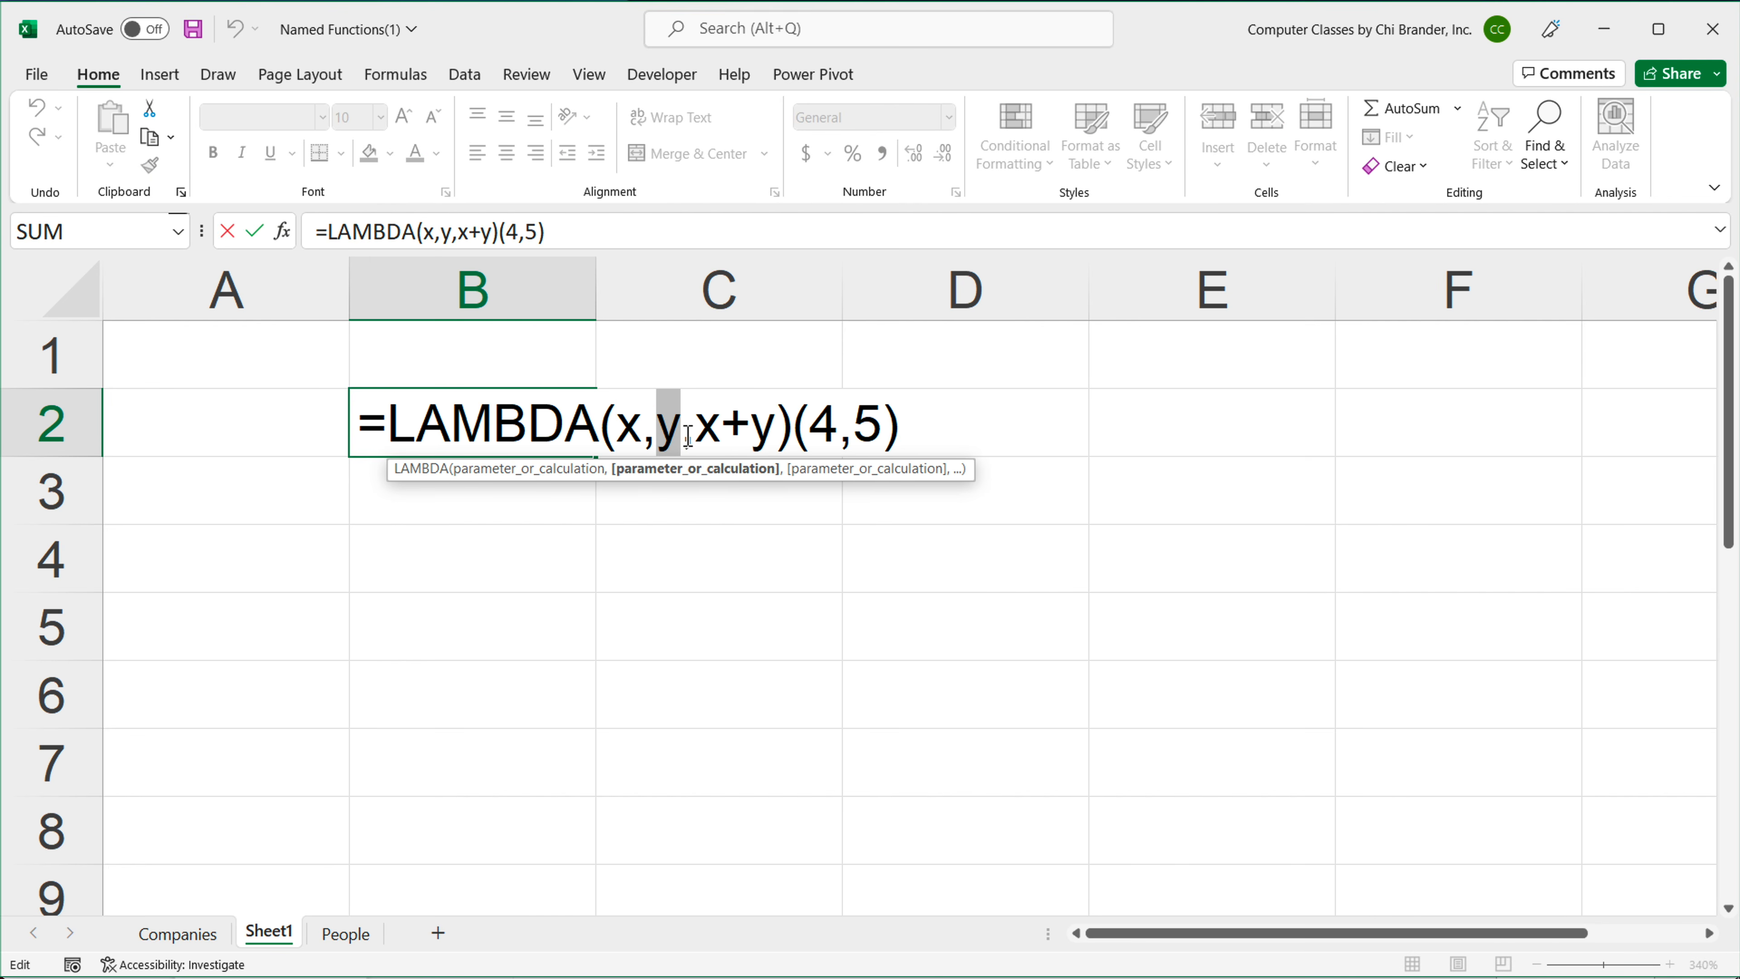
drag(696, 433, 779, 437)
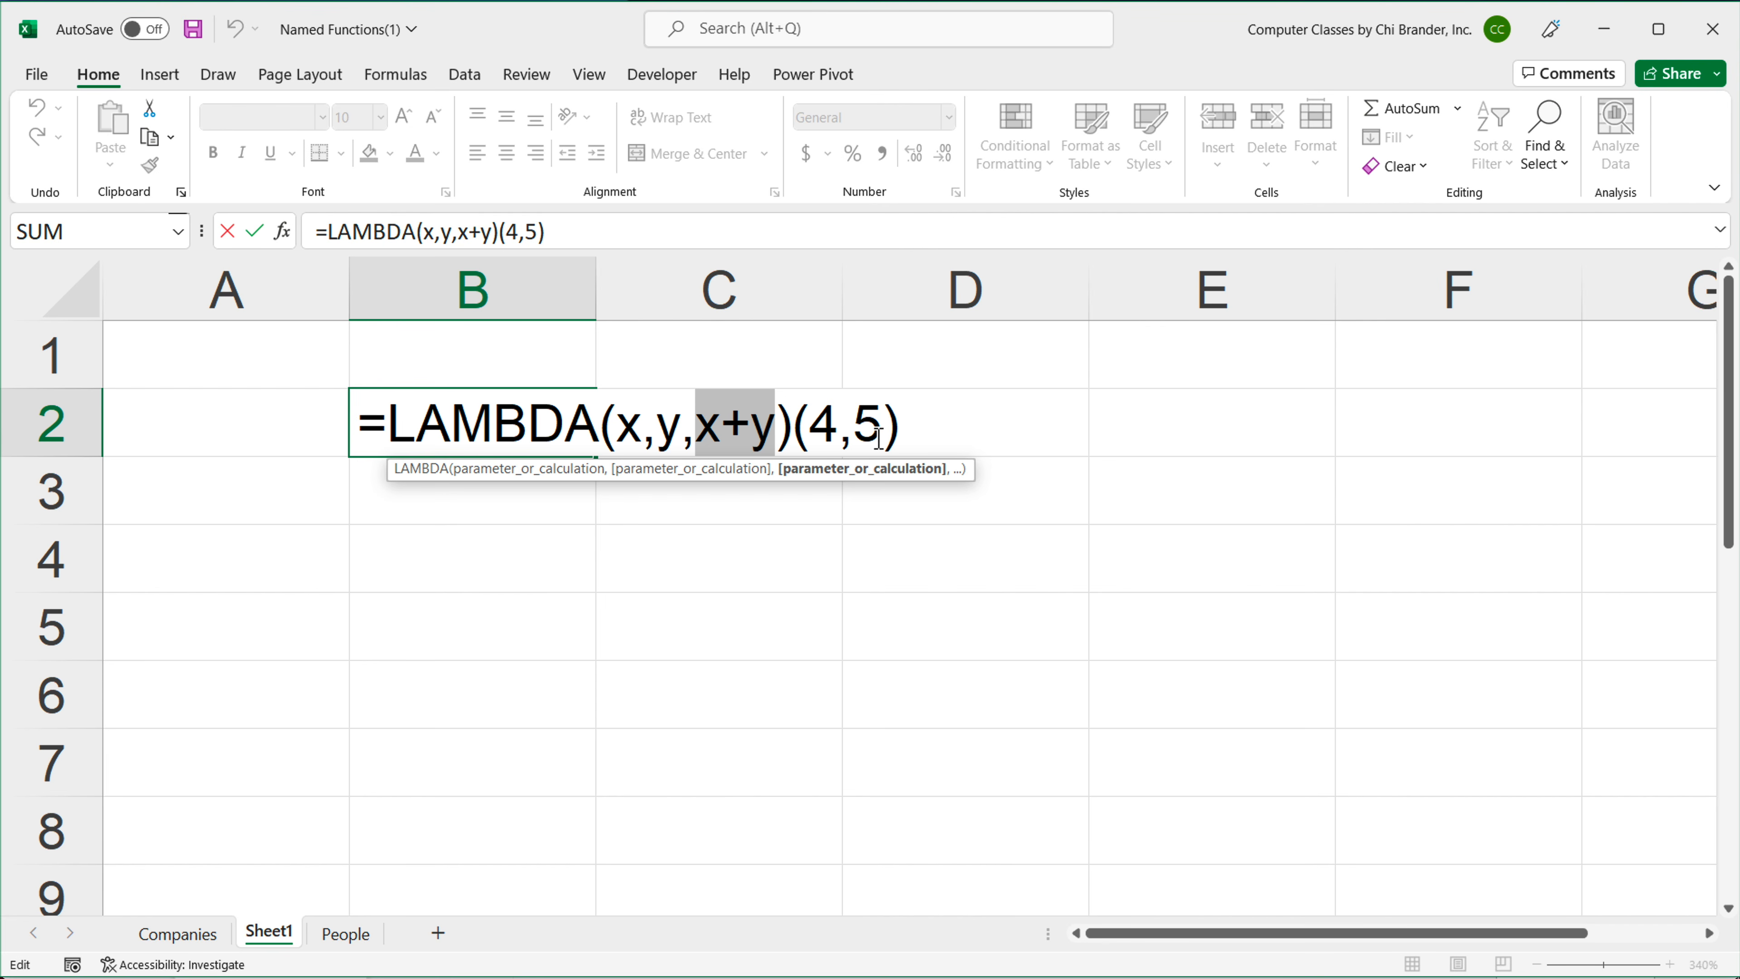
click(784, 439)
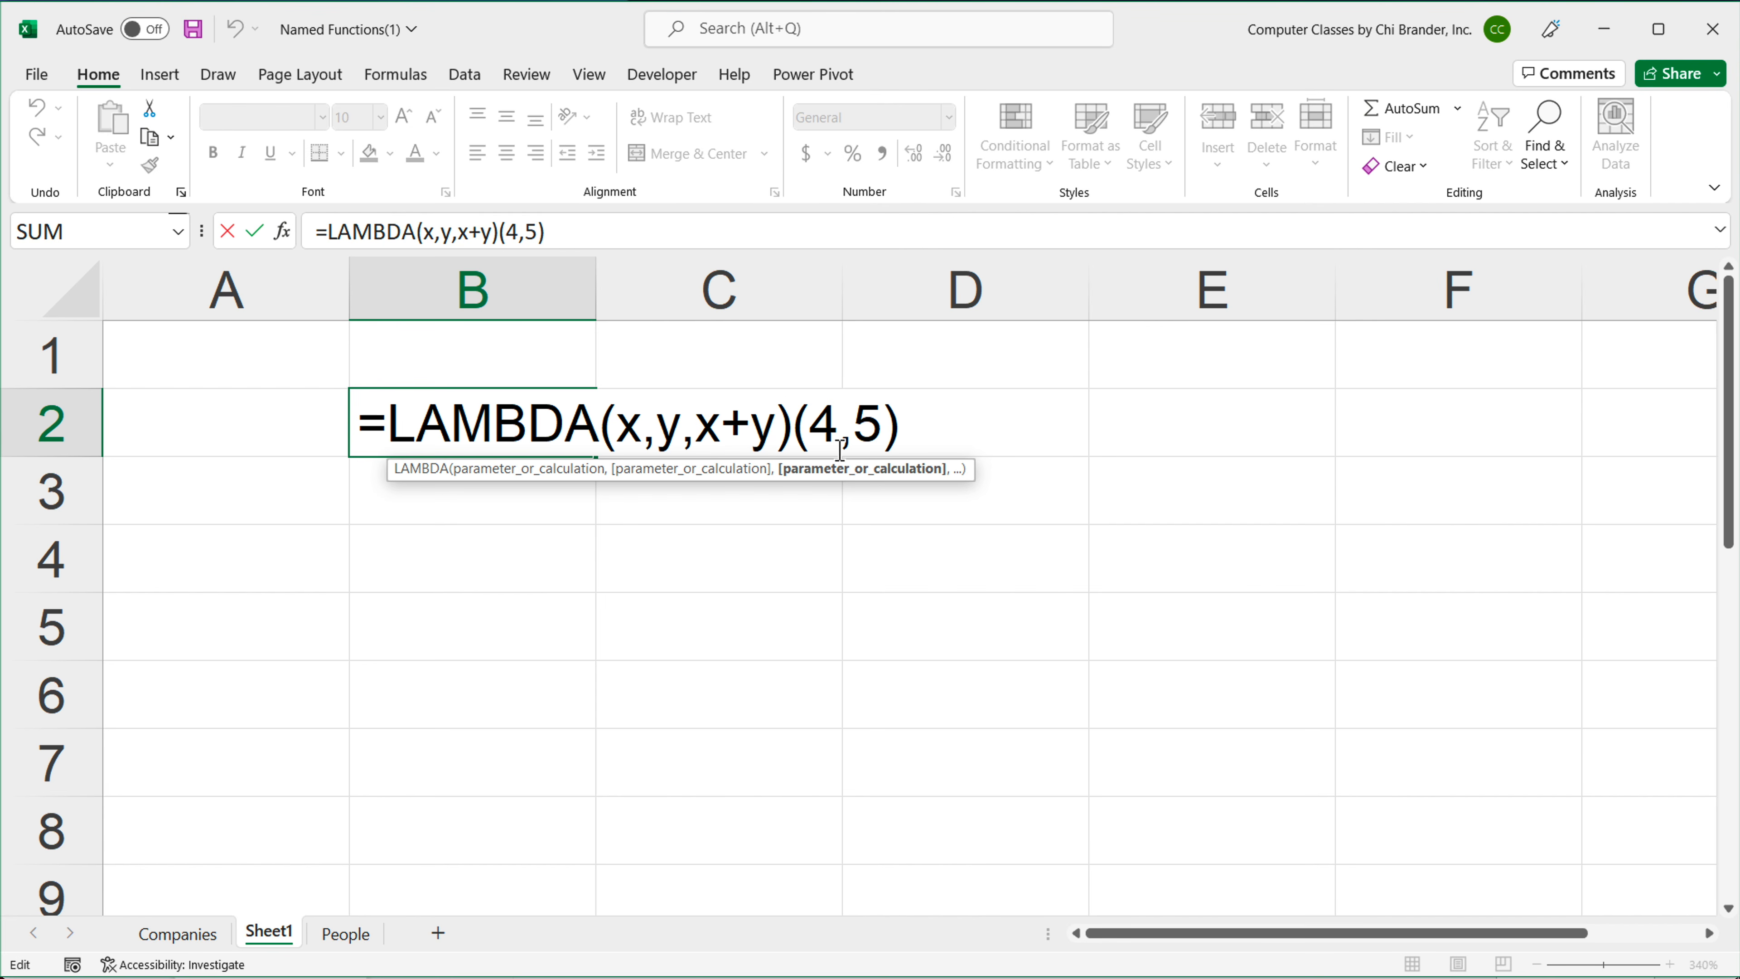
key(BackSpace)
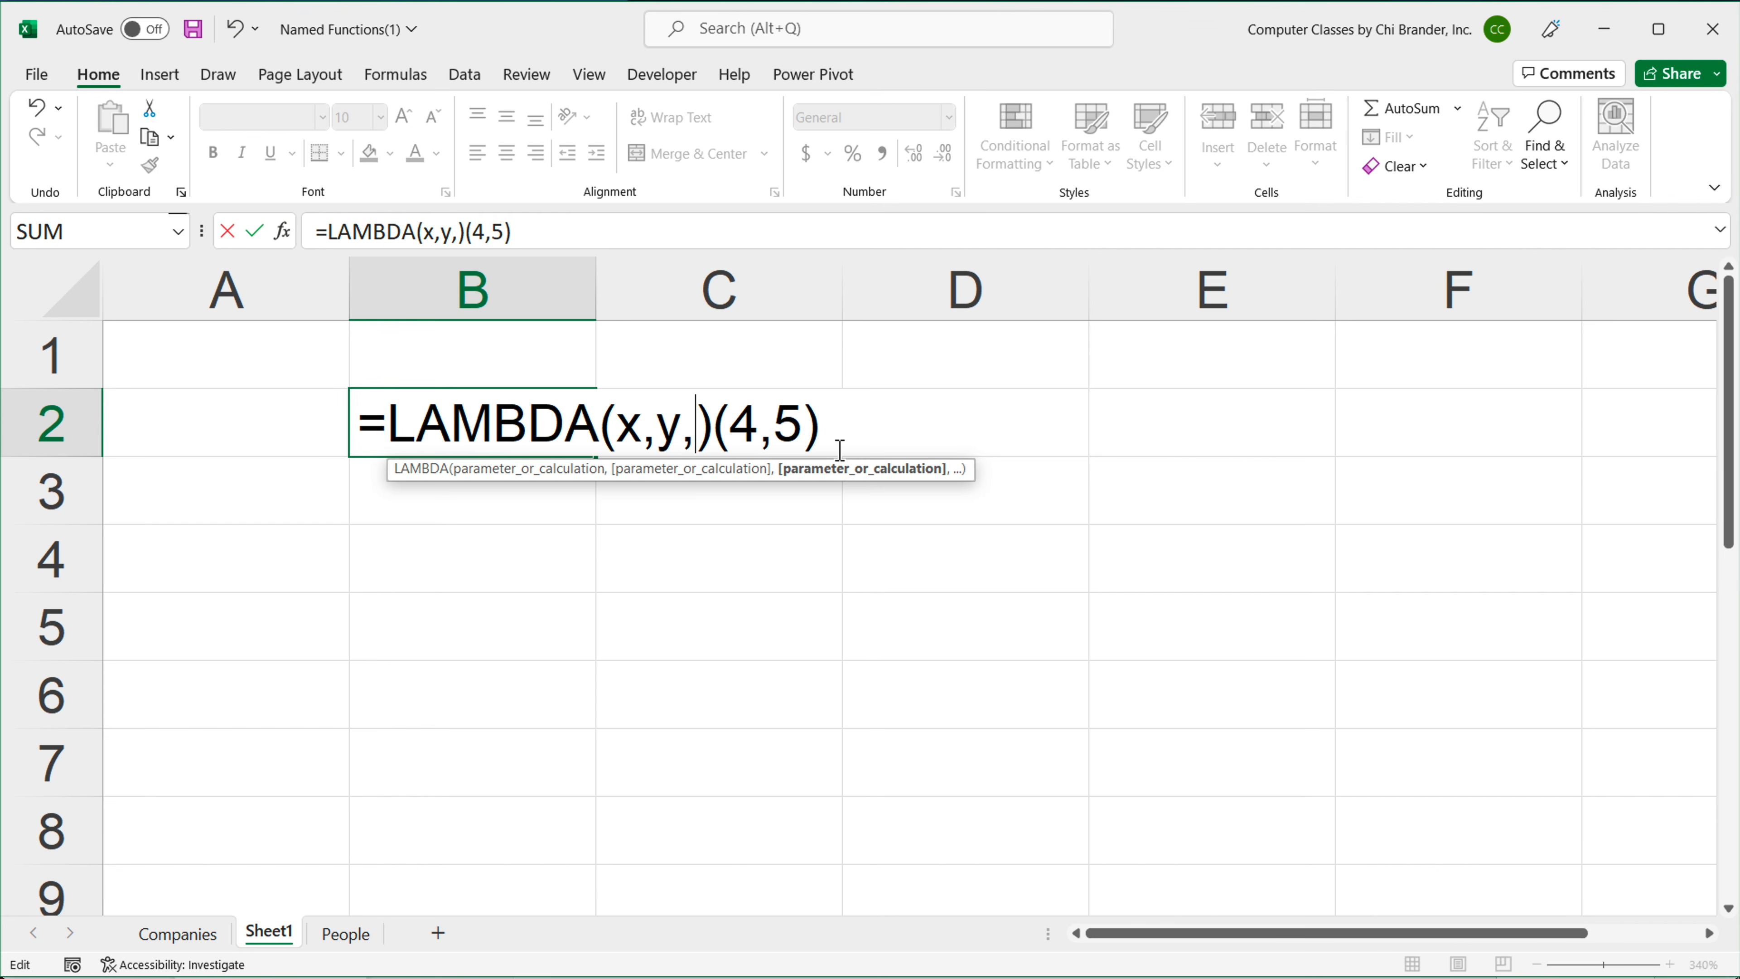
Step: Enter AVERAGE(x,y) as the calculation and commit B2's formula as =LAMBDA(x,y,AVERAGE(x,y))(4,5)
text(AVERAGE)
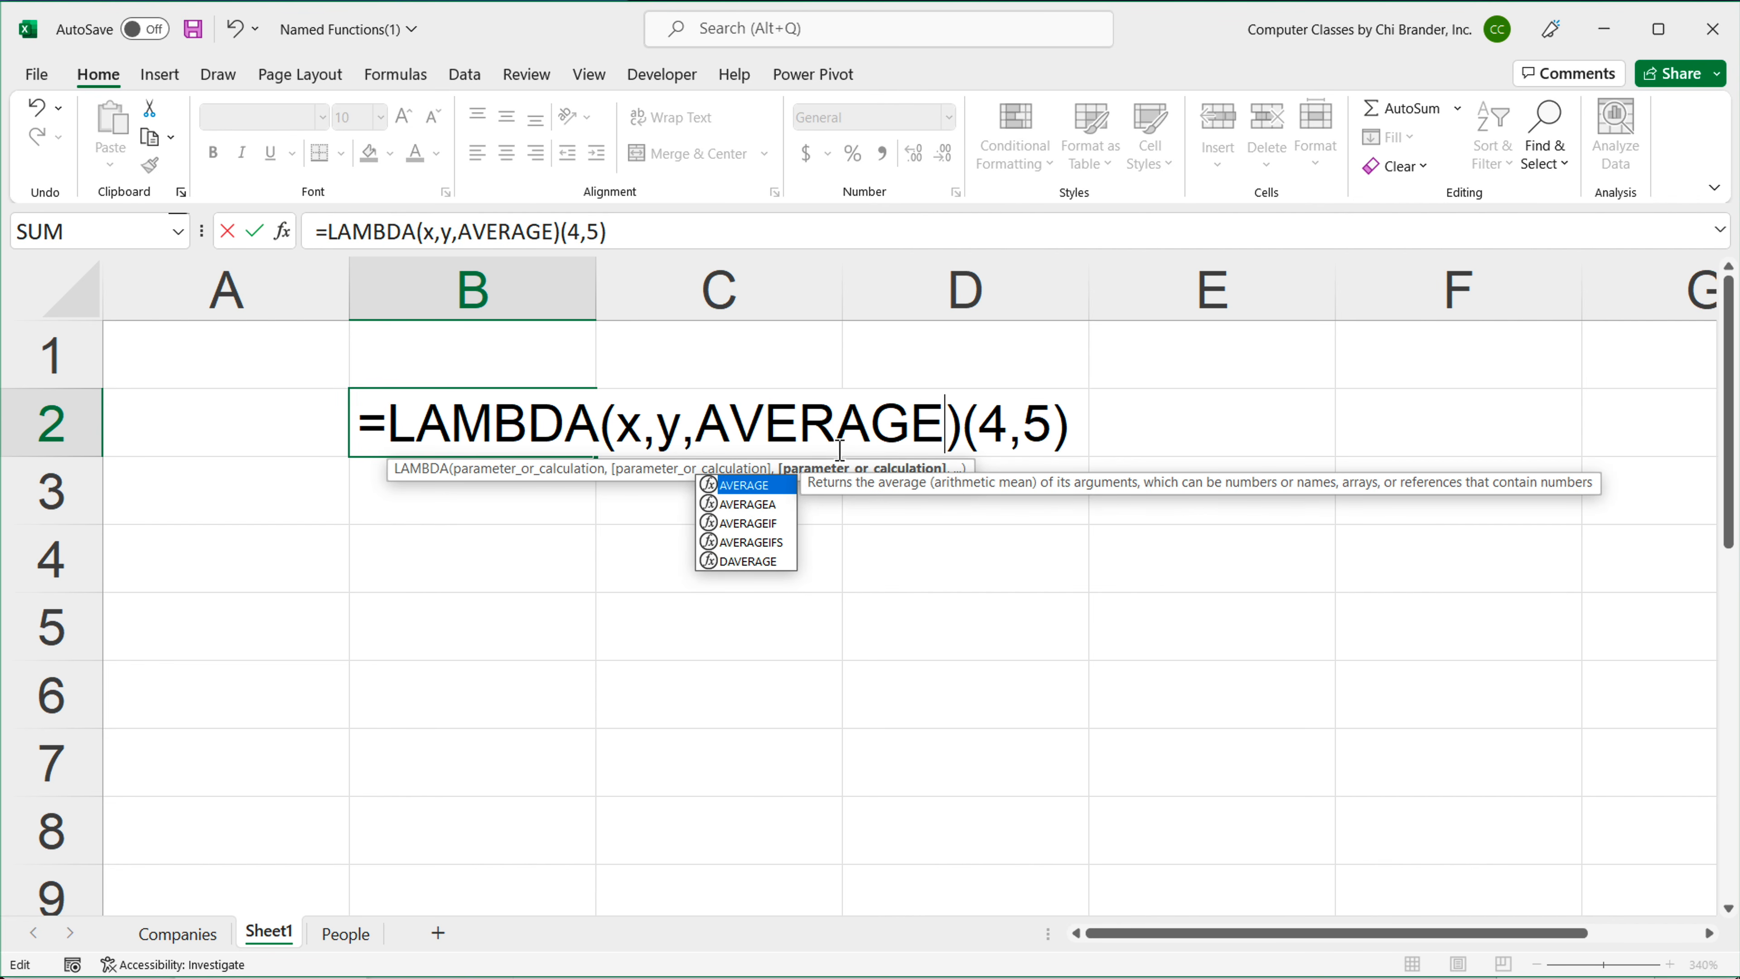
text(())
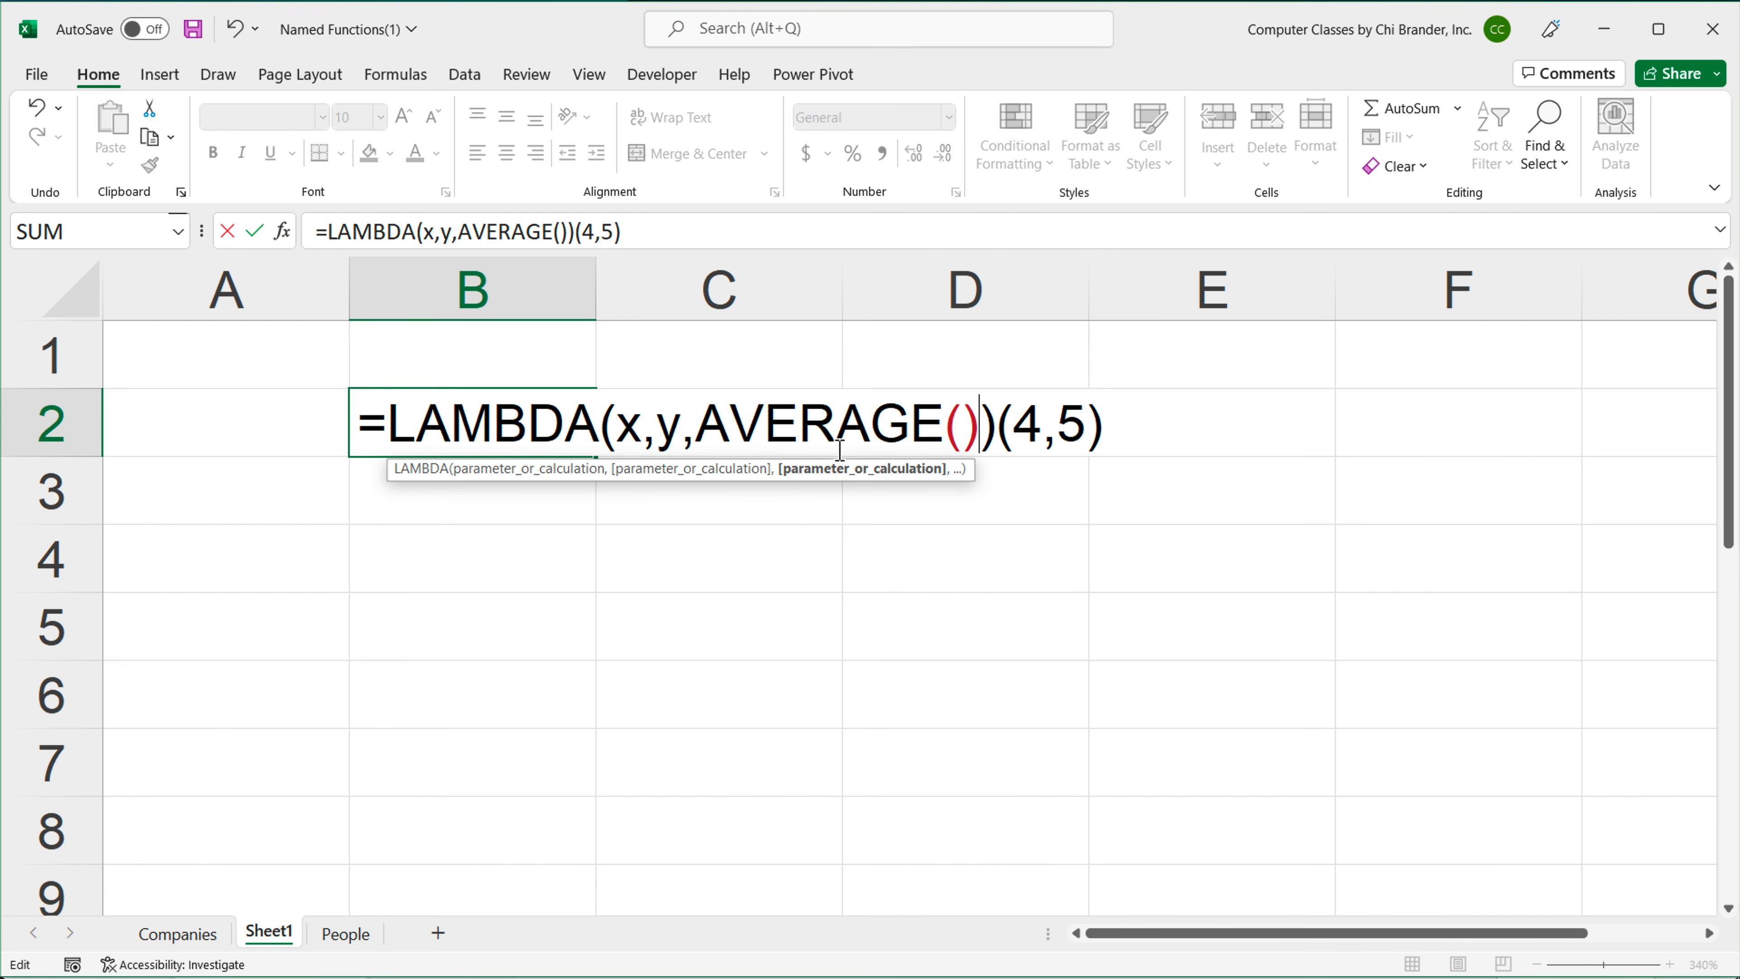
click(963, 415)
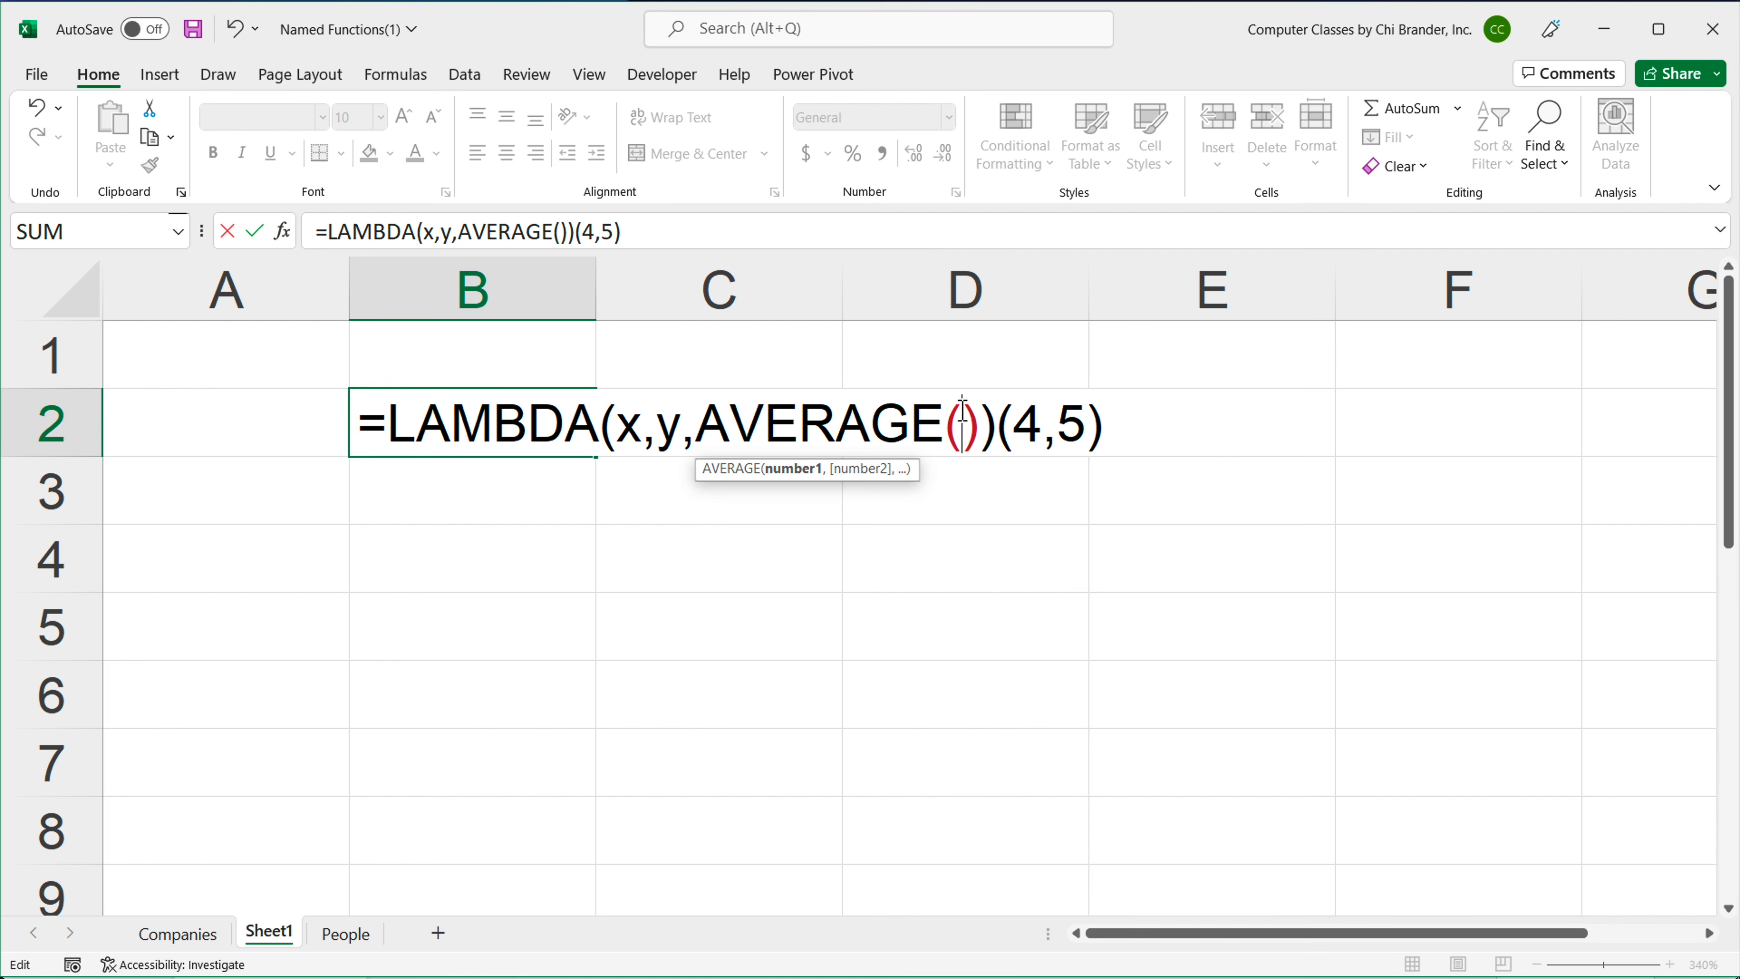
text(x,y)
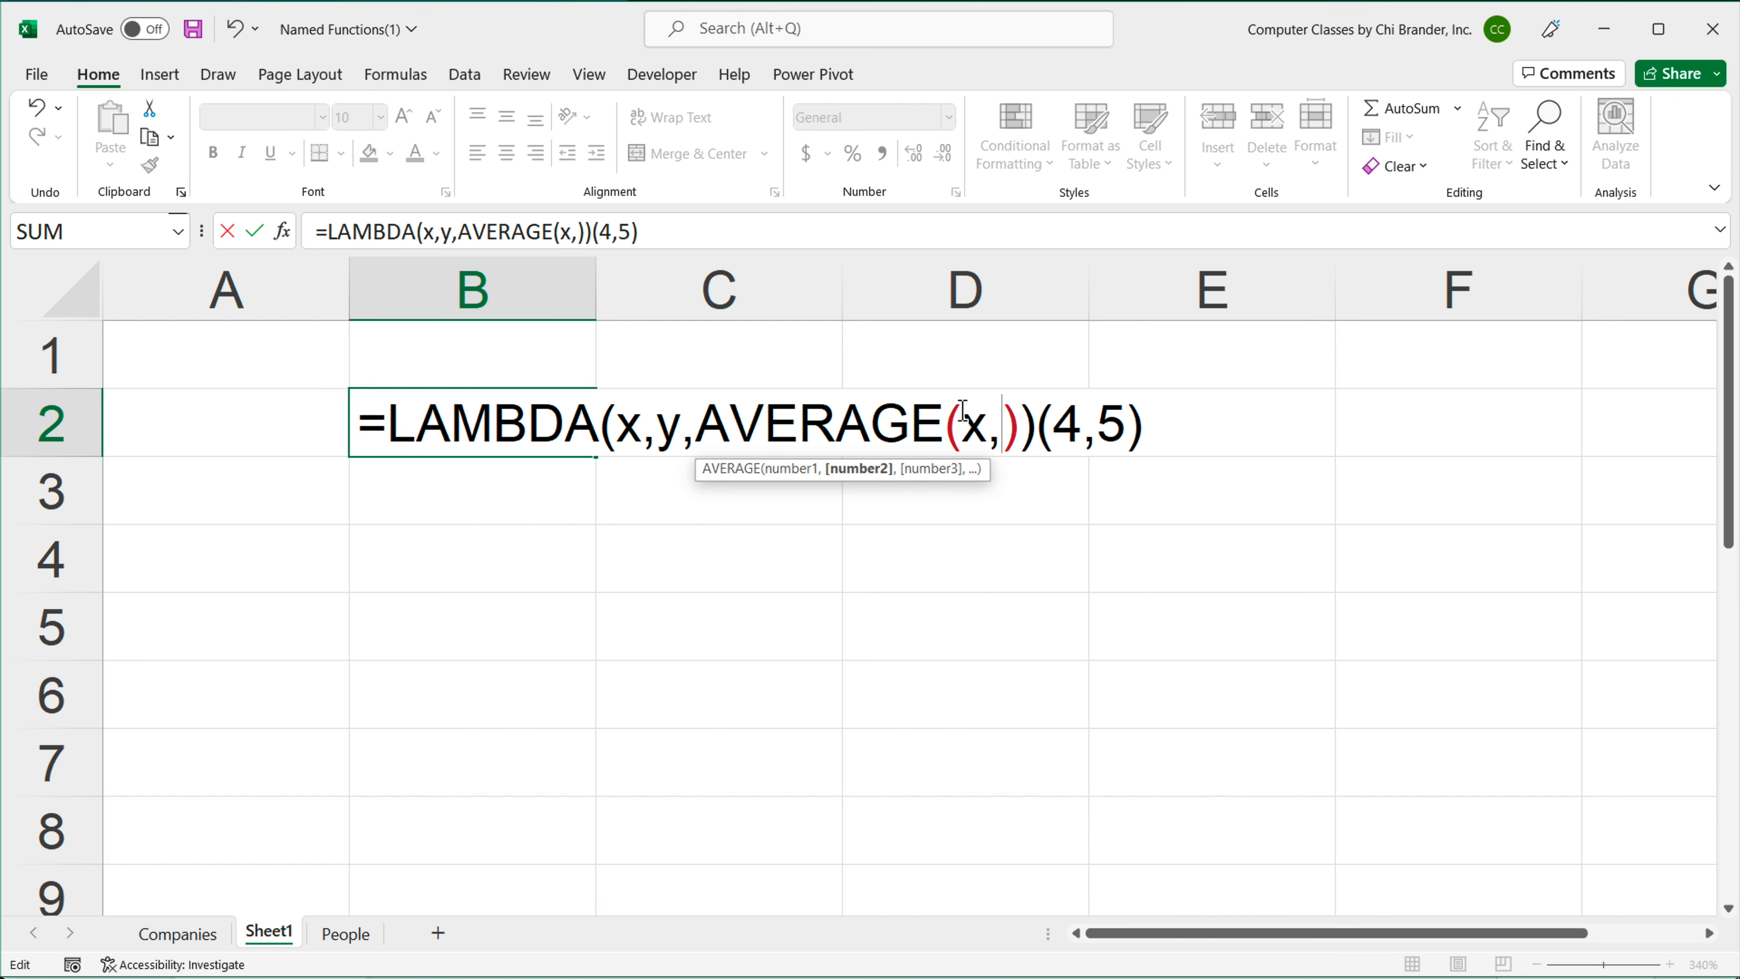
key(Right)
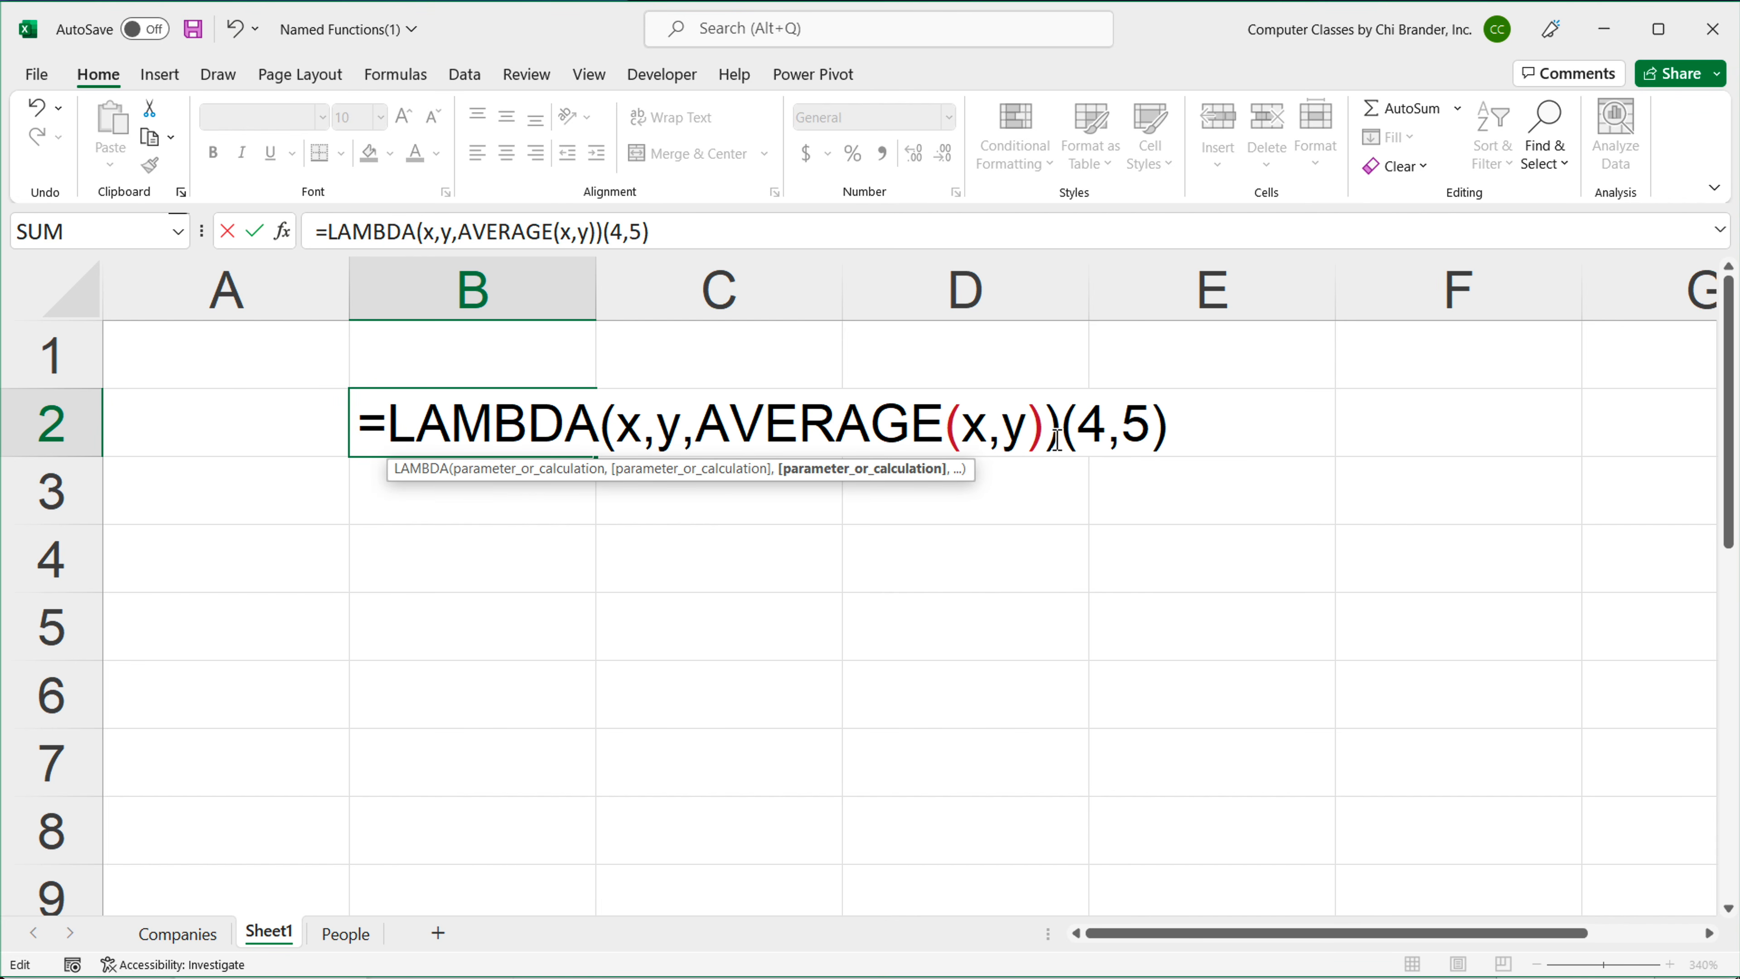
double_click(850, 421)
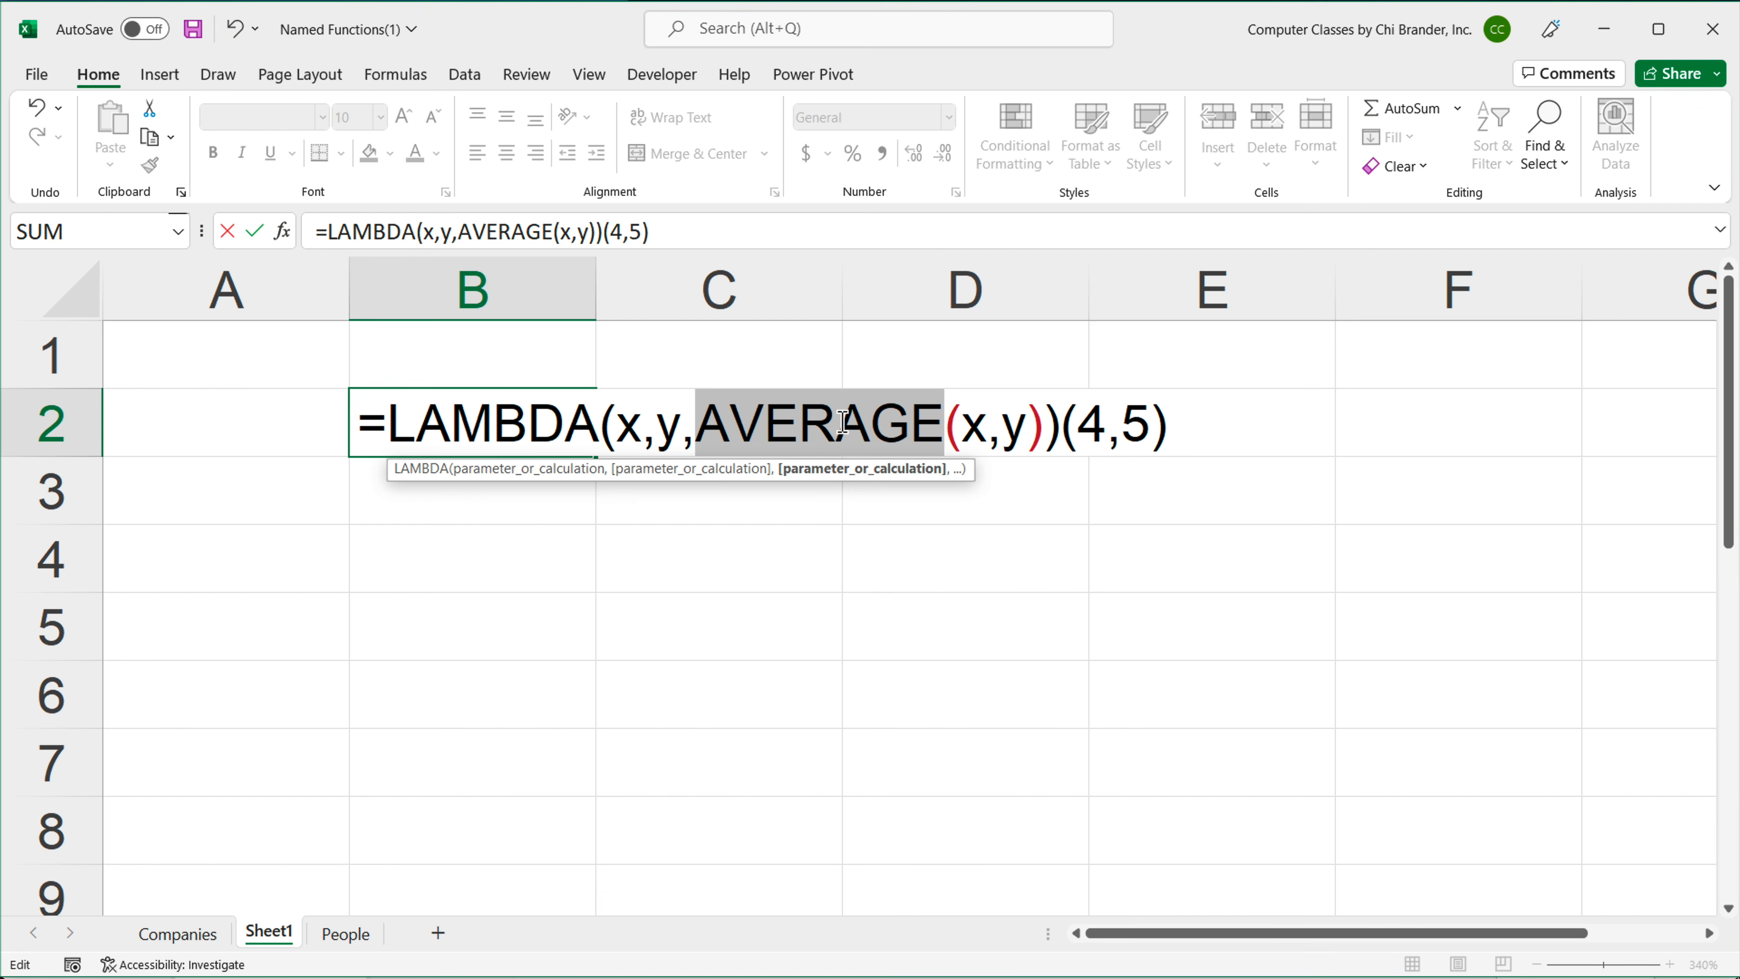
click(1174, 433)
key(Return)
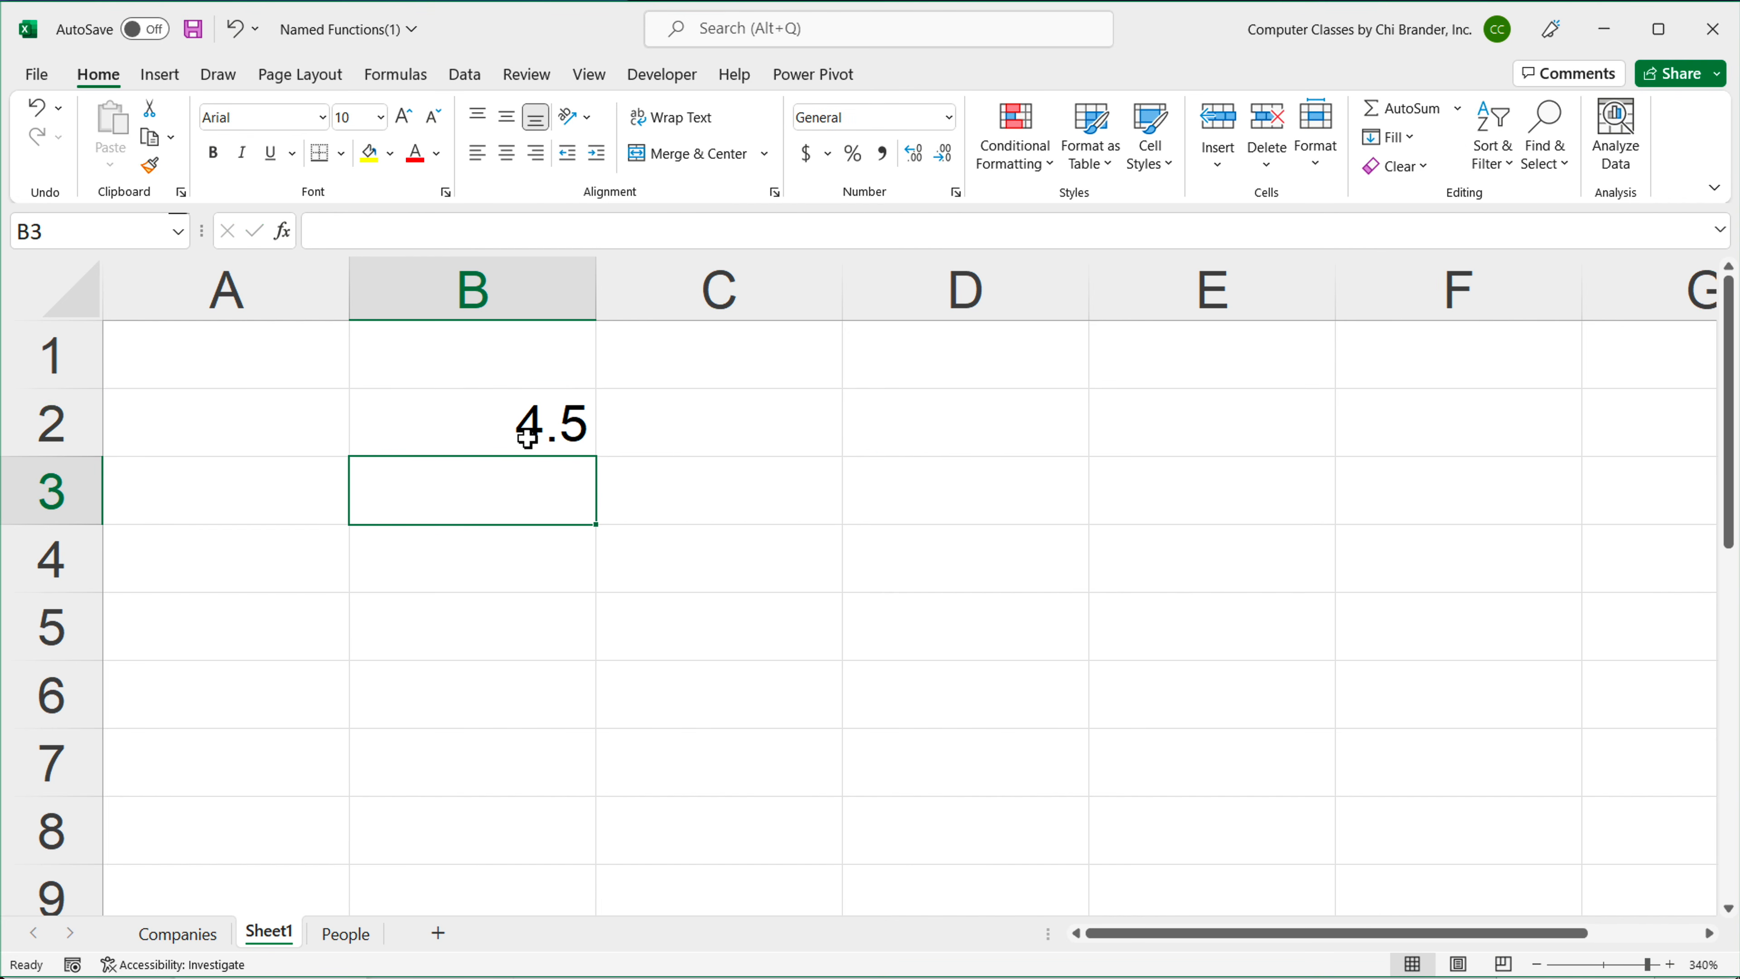
Step: Examine the call arguments 4,5 at the end of B2's LAMBDA formula
double_click(559, 428)
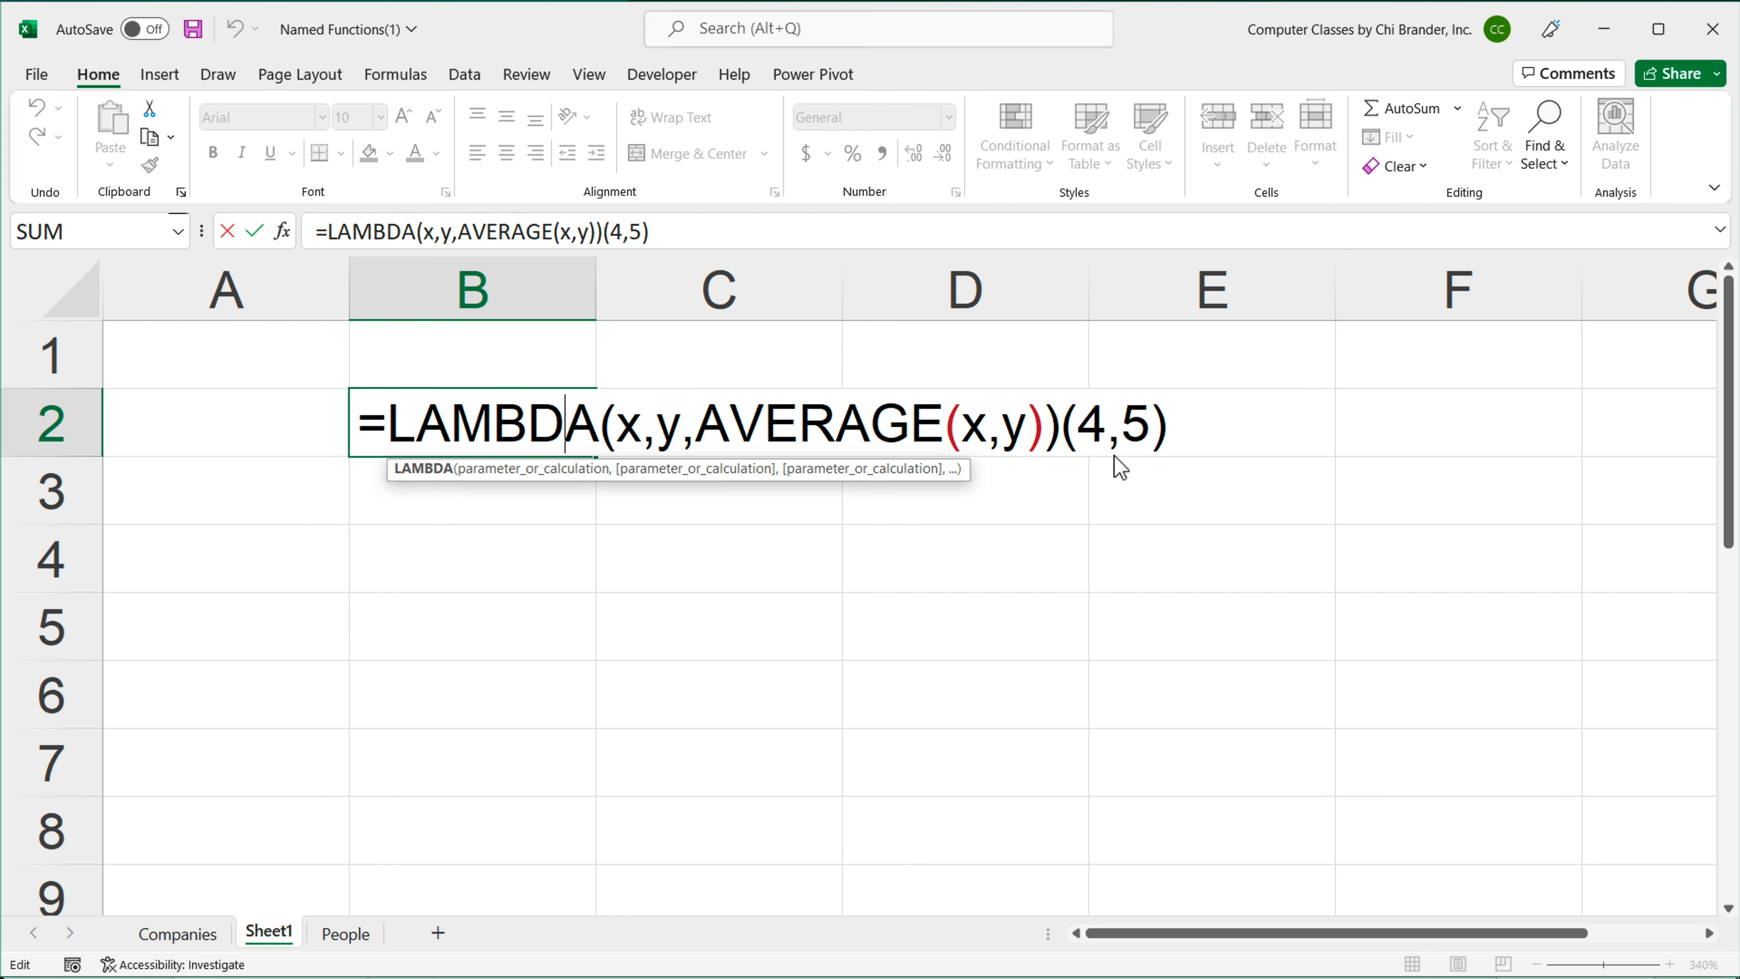
drag(1077, 430, 1179, 440)
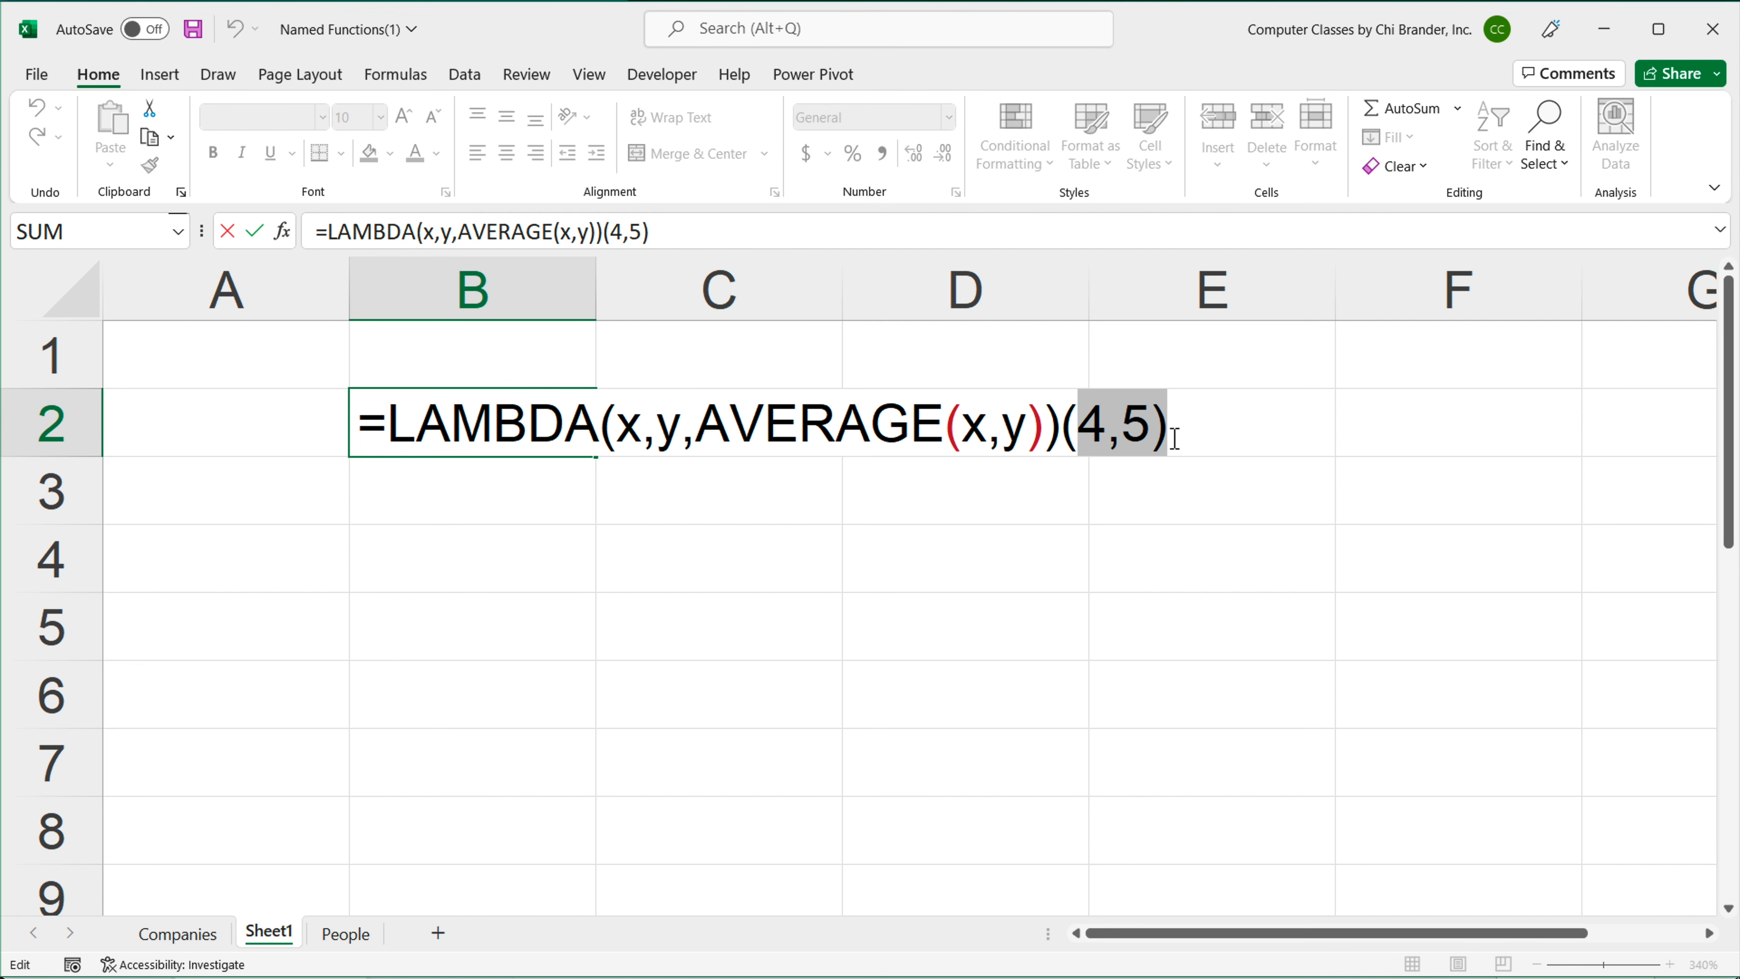
key(ctrl+Return)
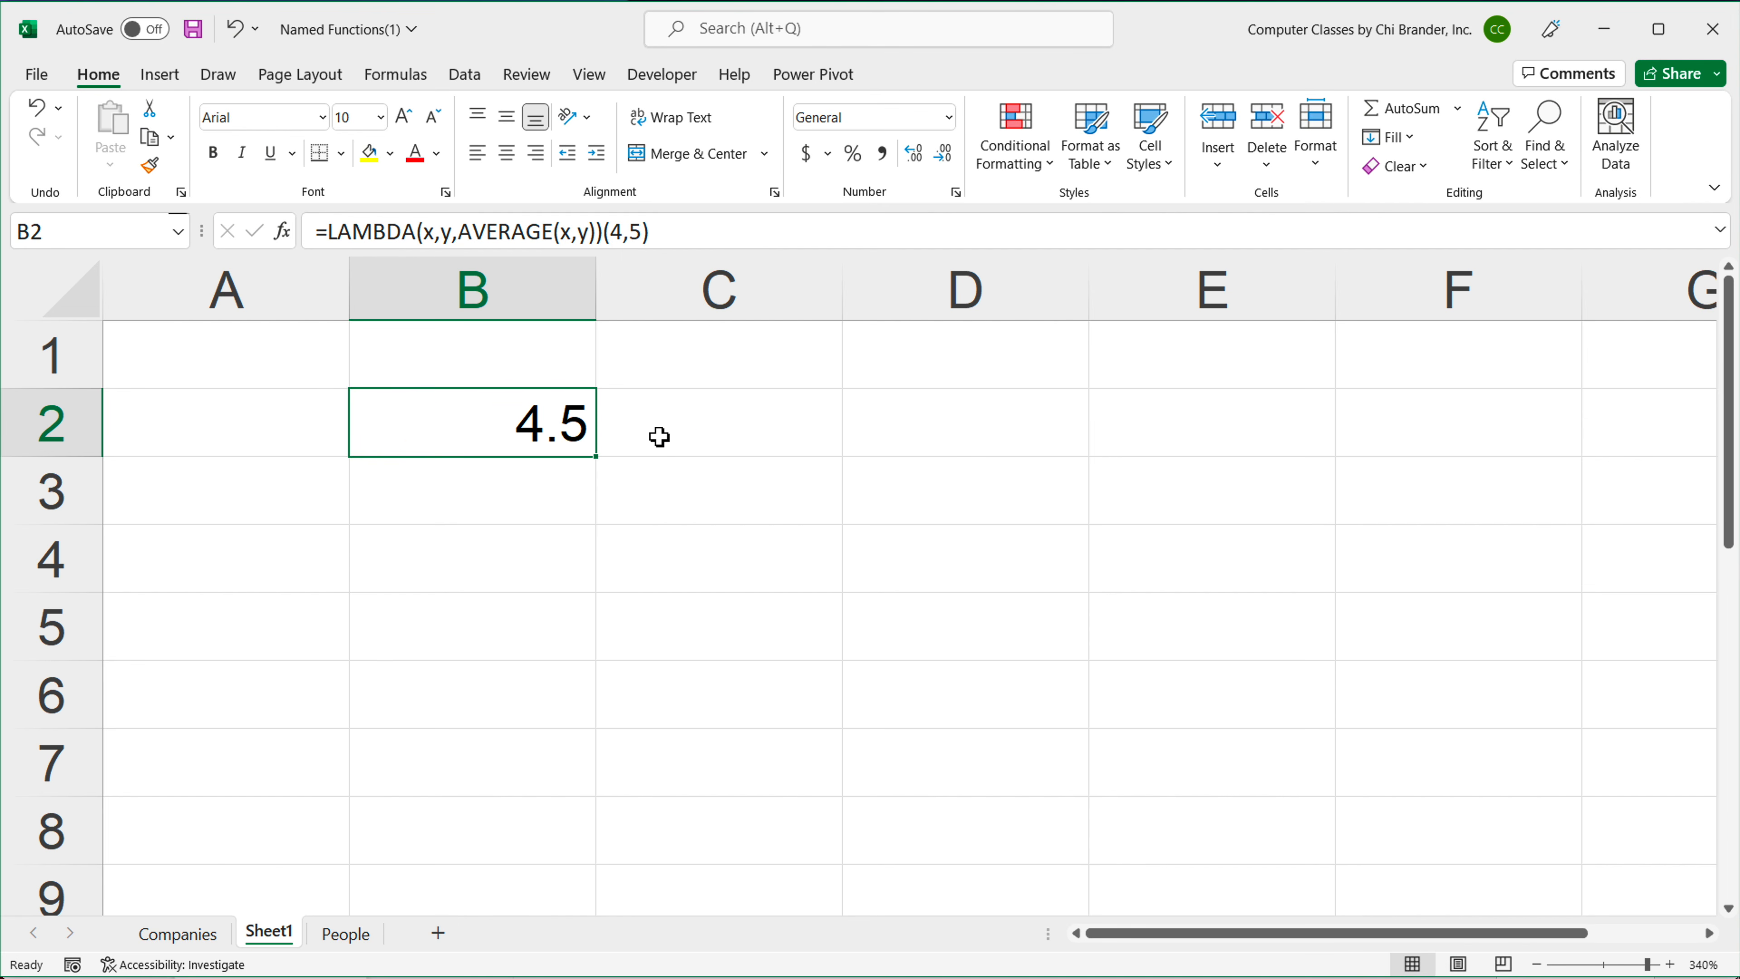
Step: Clear cell B2 and permanently delete the Sheet1 worksheet
key(BackSpace)
key(Return)
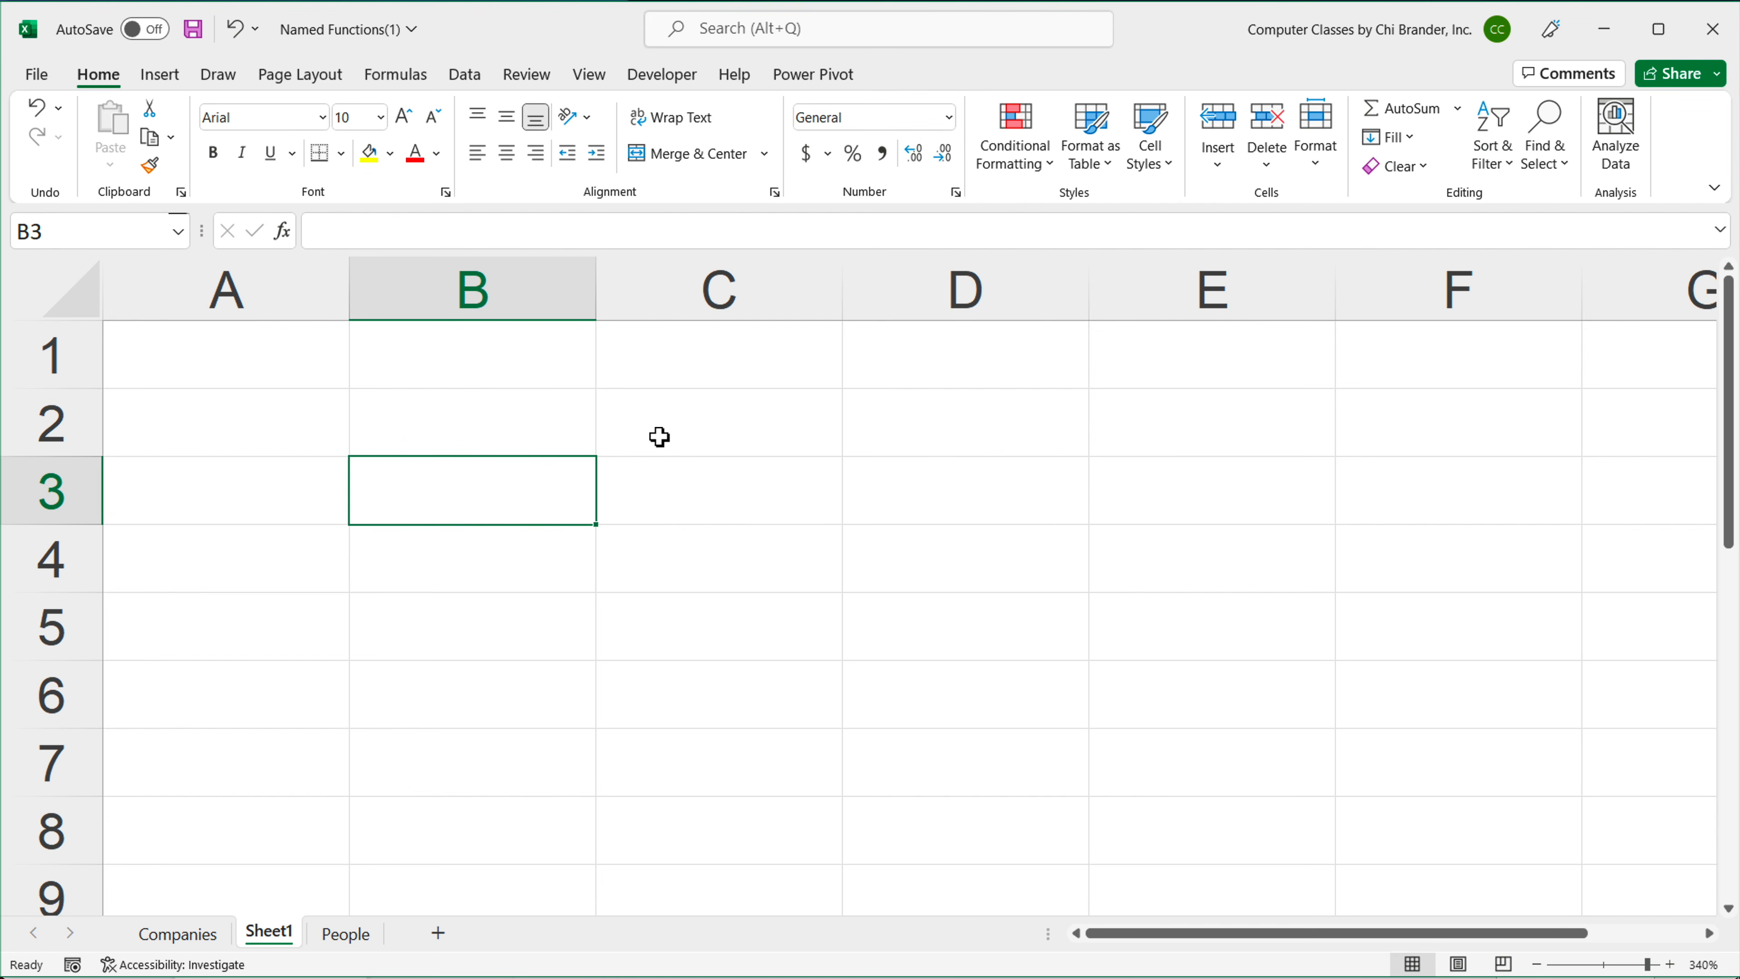
right_click(272, 938)
click(361, 647)
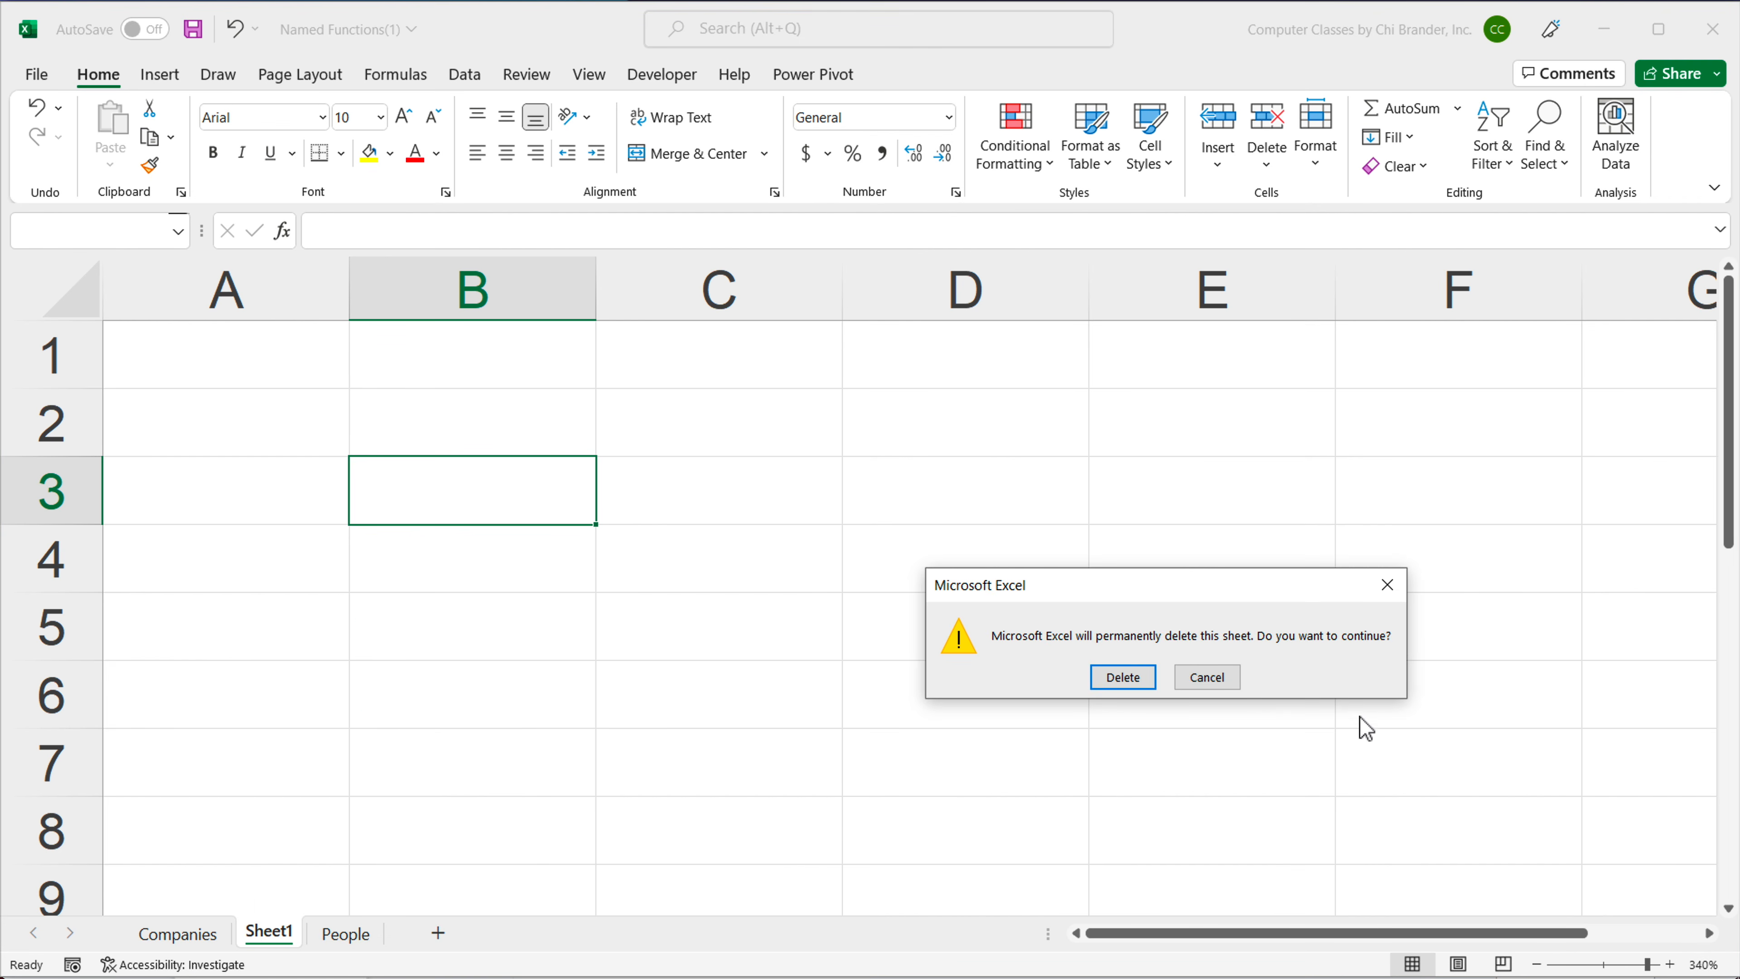
click(1125, 675)
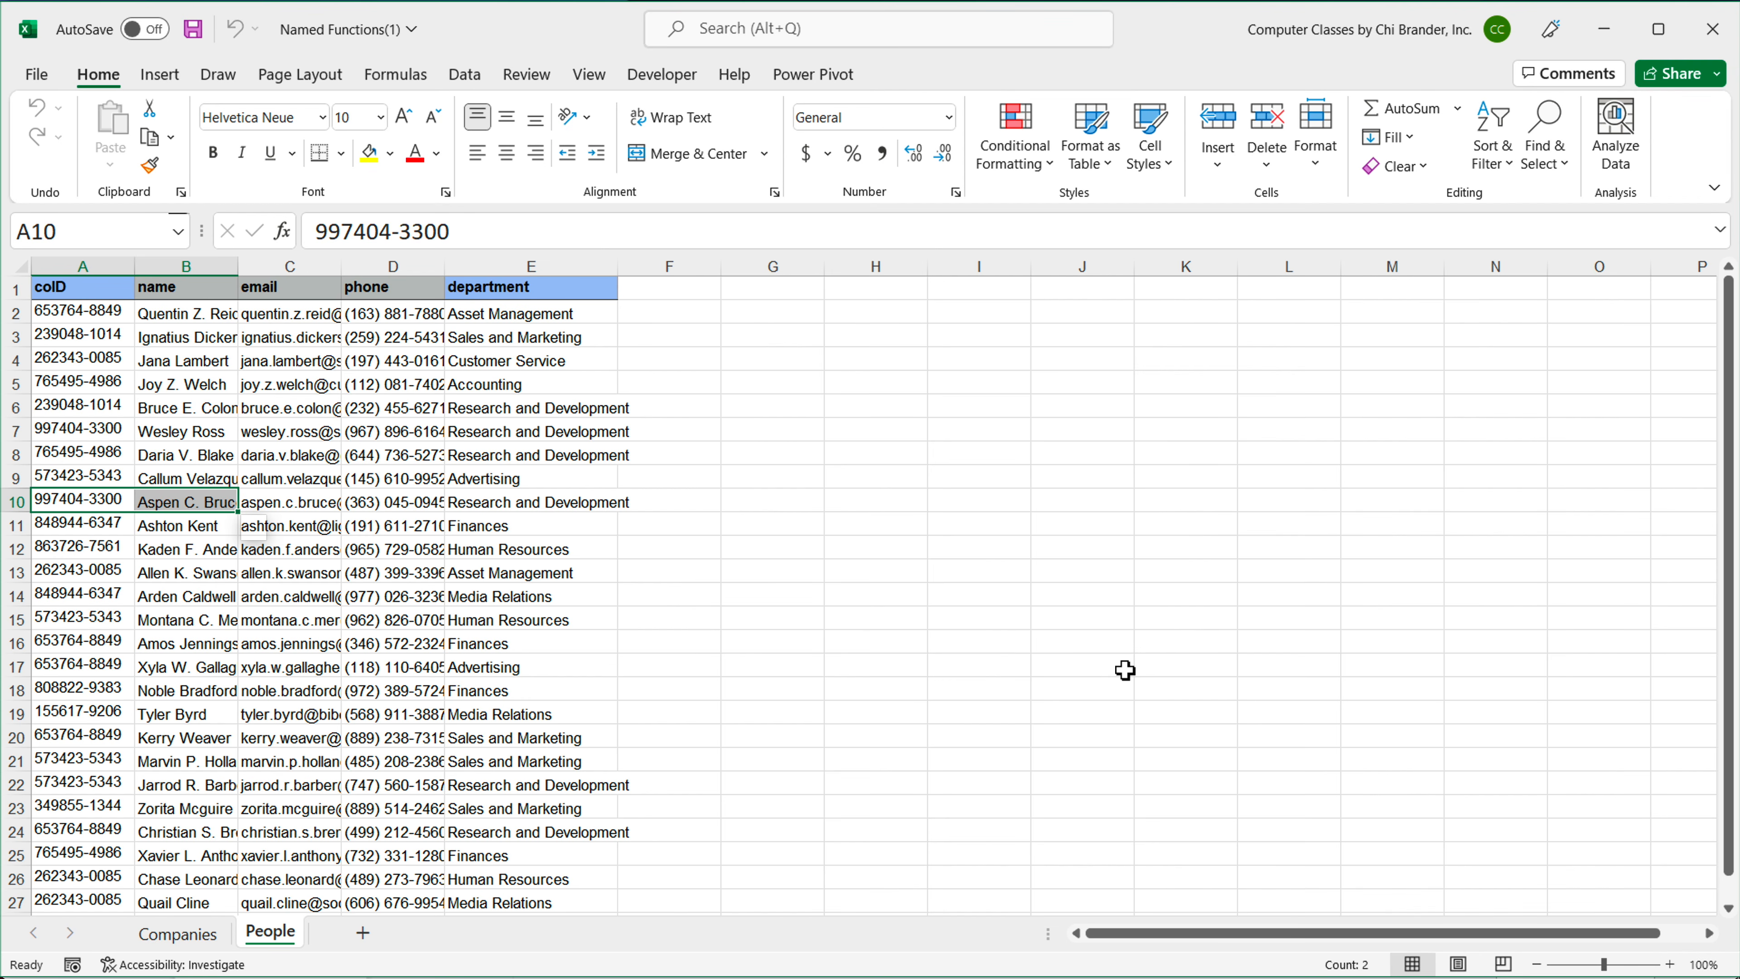
Step: View the coID column on the People sheet and switch to the Companies sheet
click(88, 288)
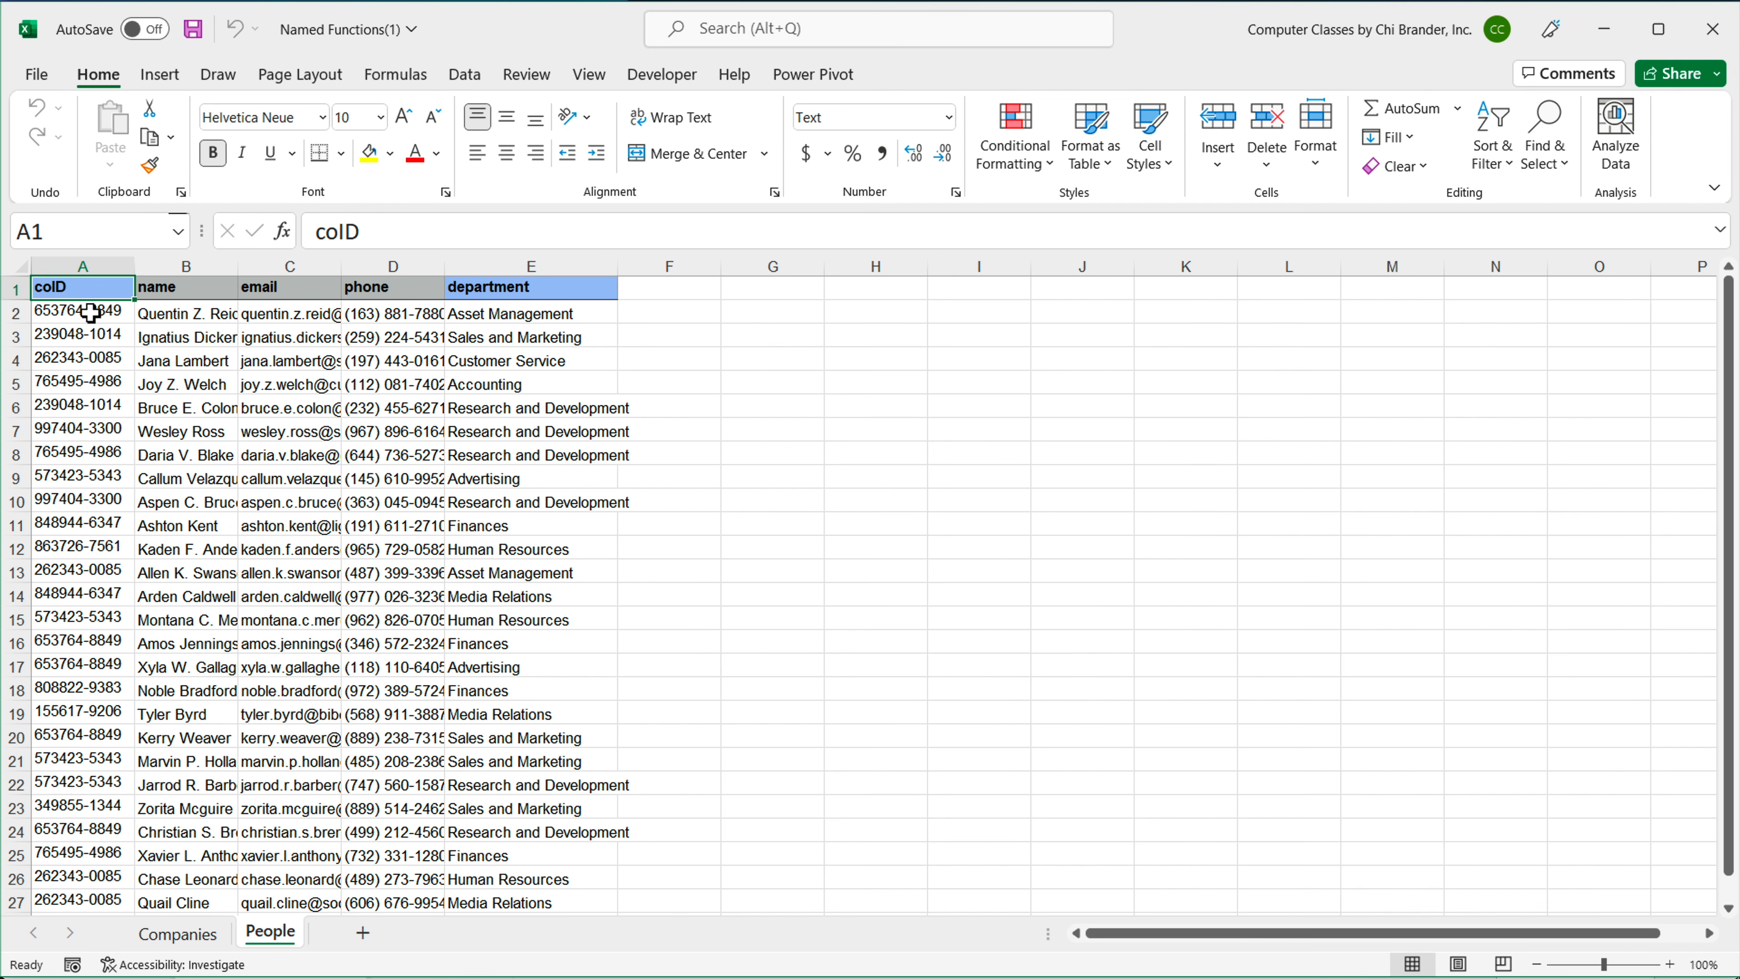
ctrl+scroll(96, 321, up, 4)
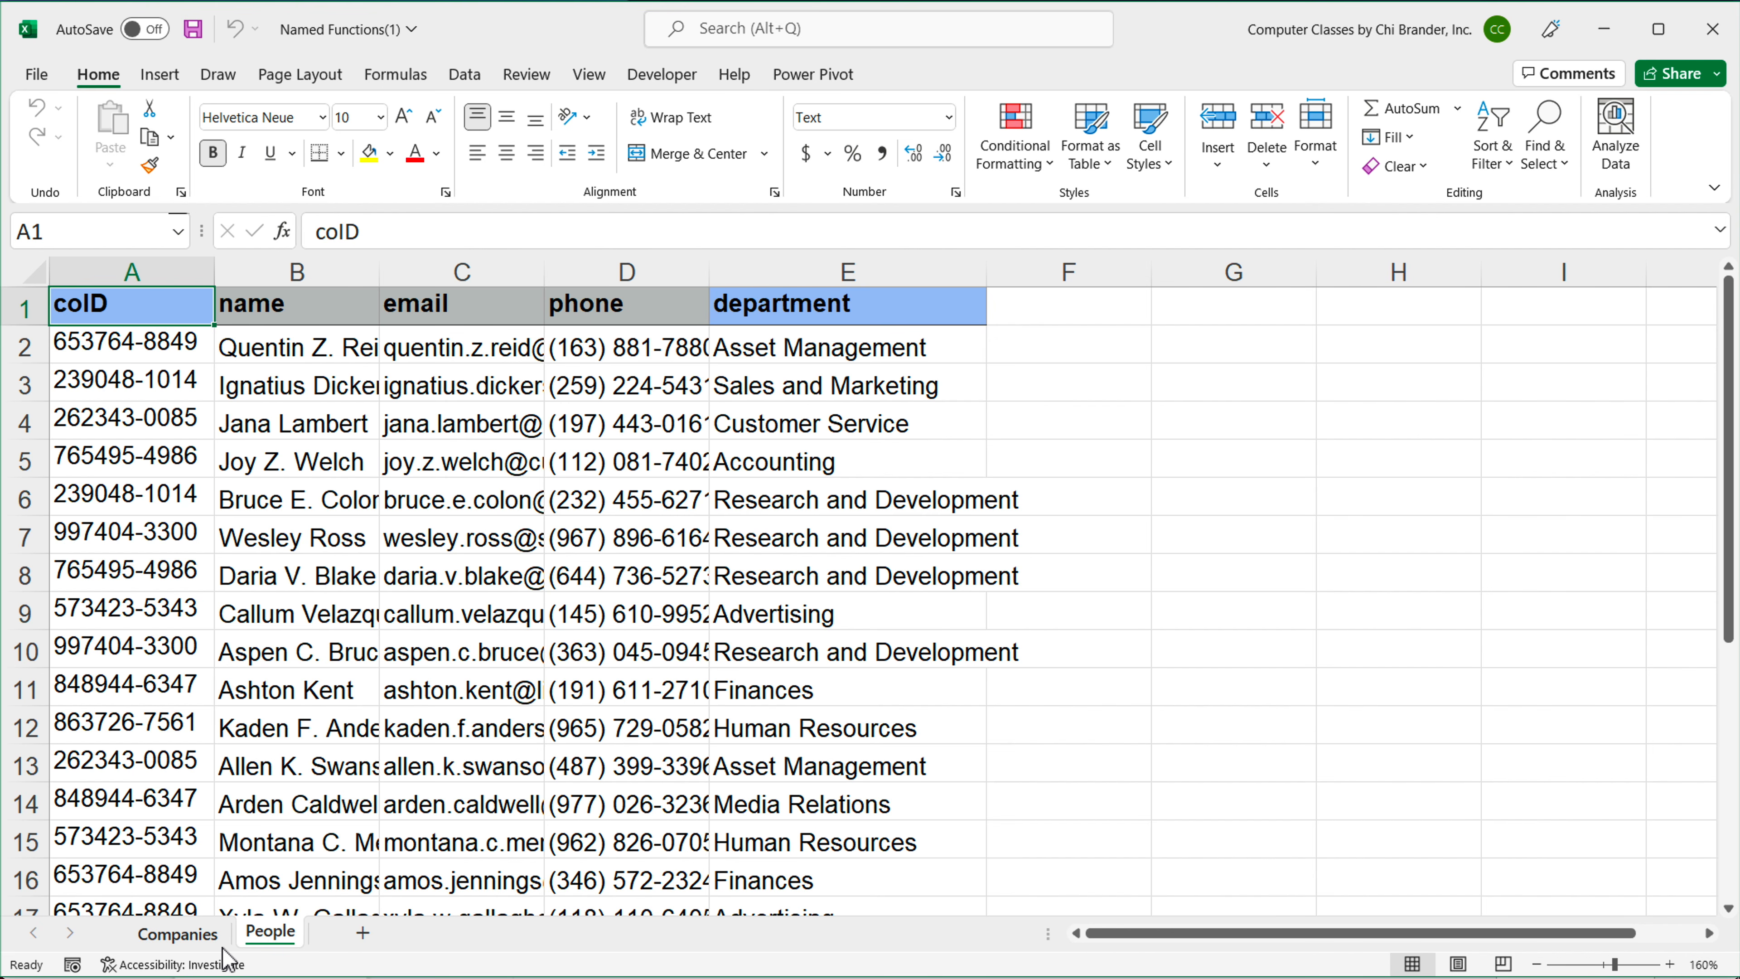
click(161, 938)
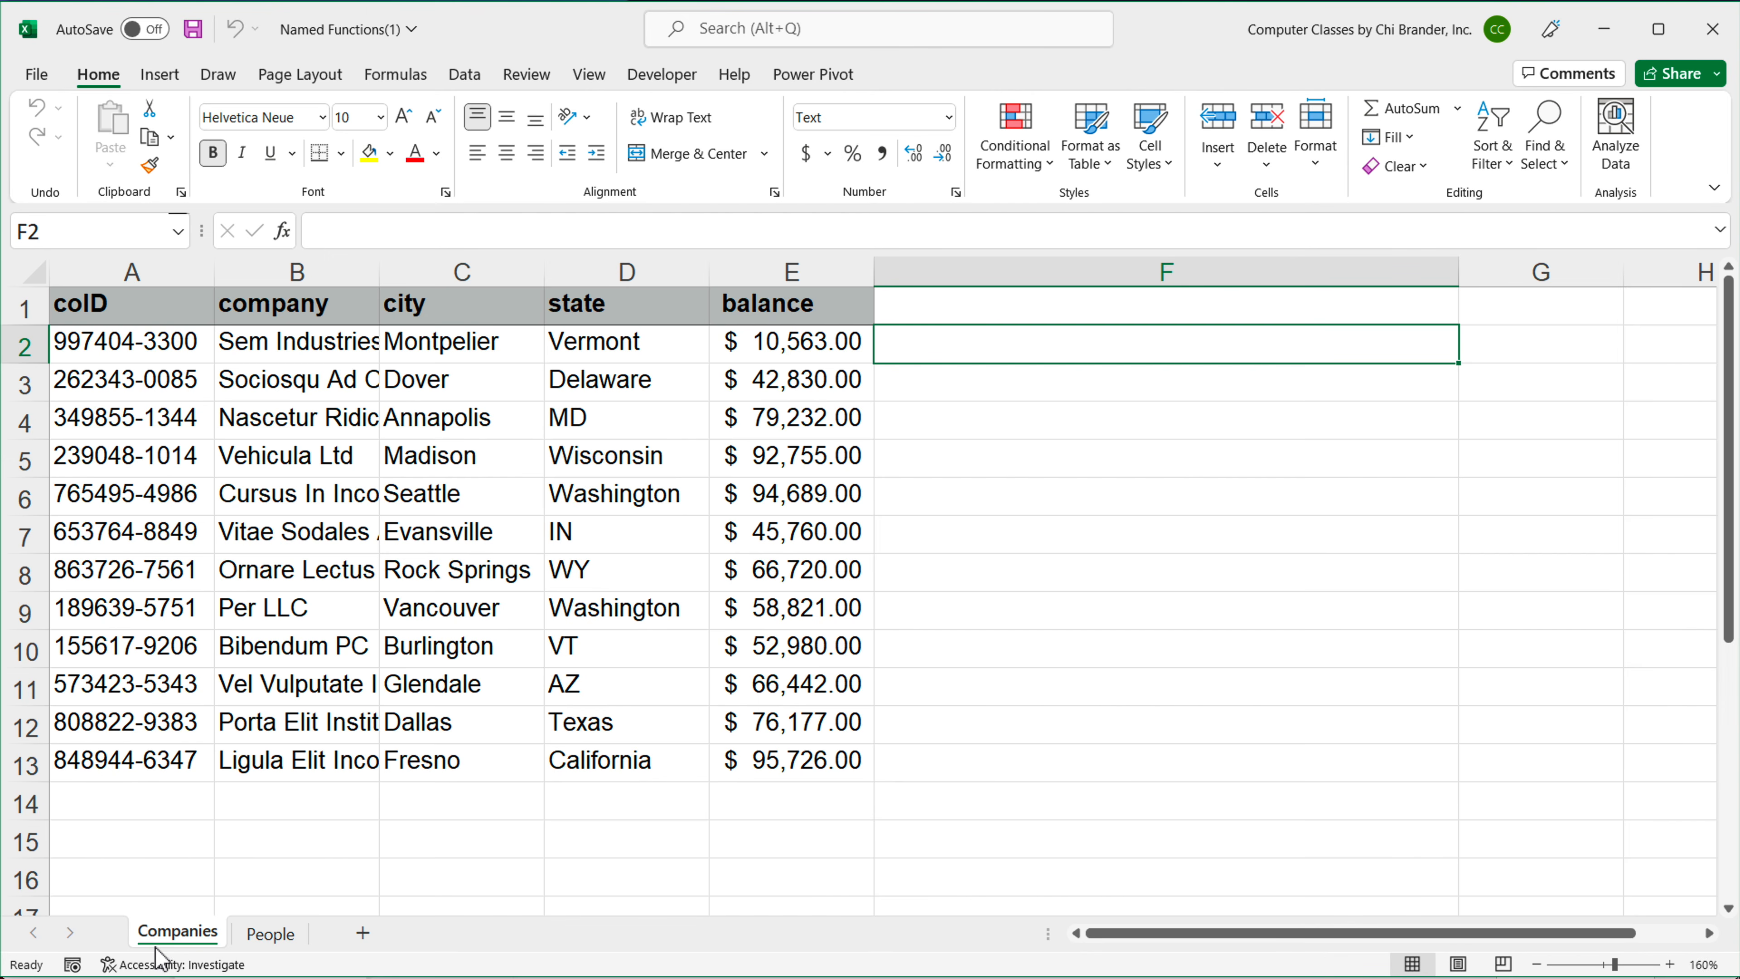
Step: Narrow column F slightly on the Companies sheet
click(150, 342)
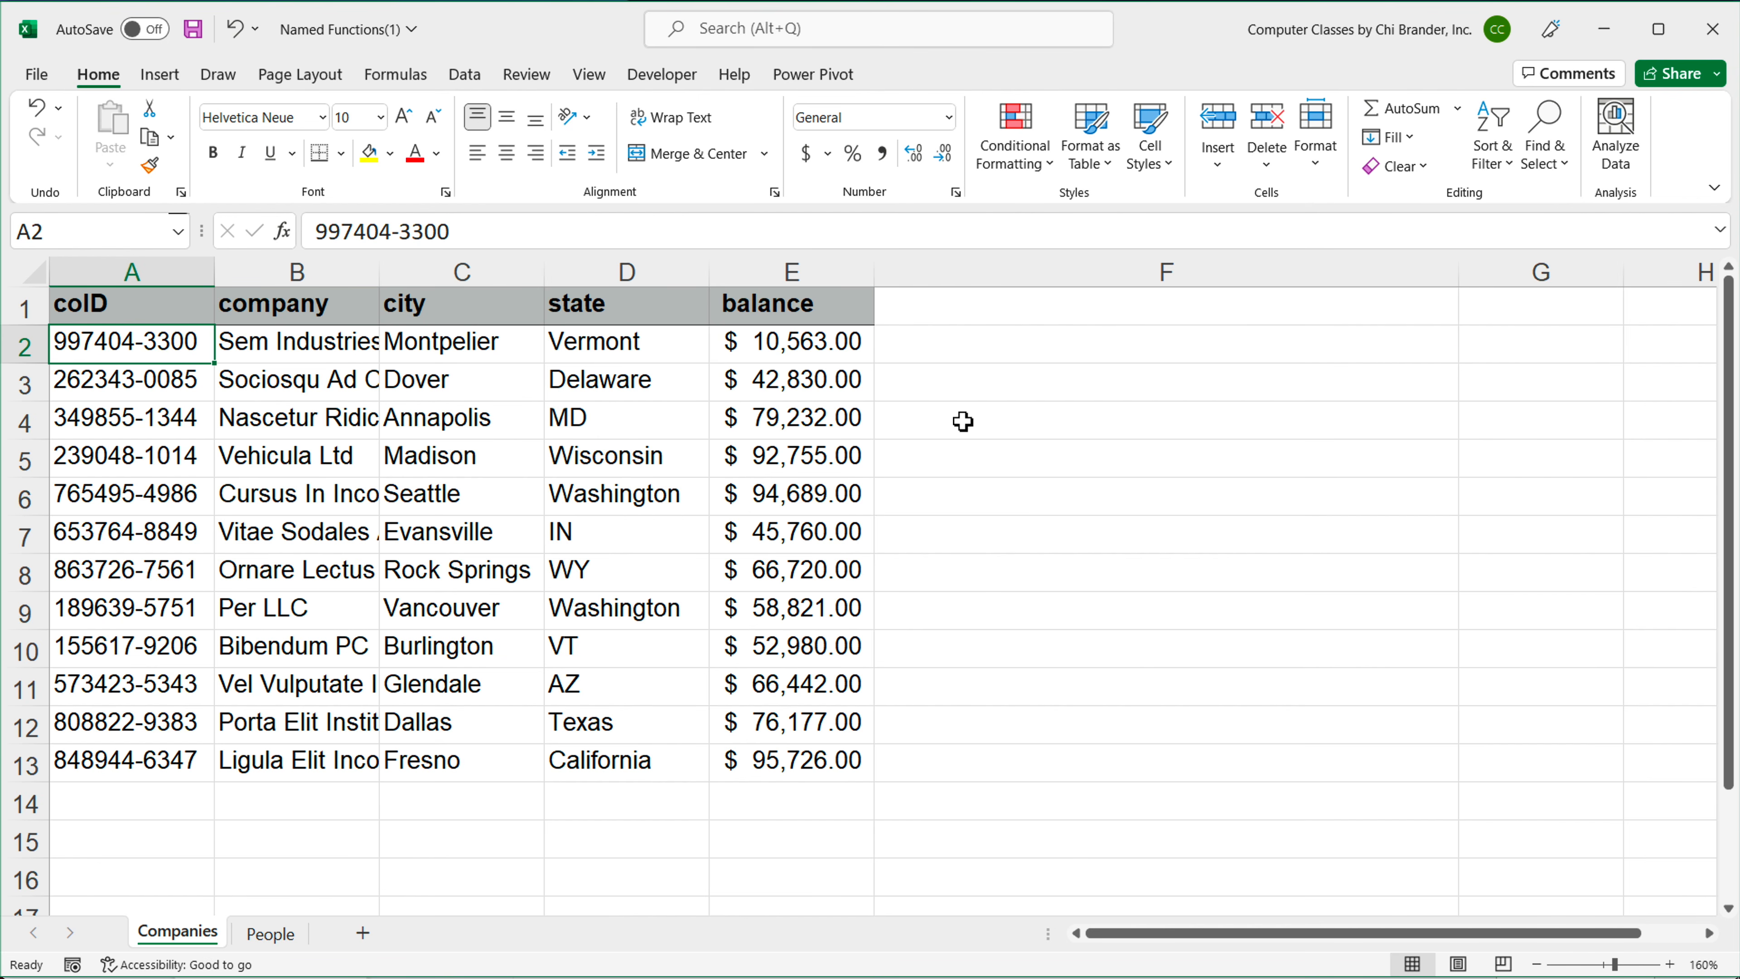
click(1242, 361)
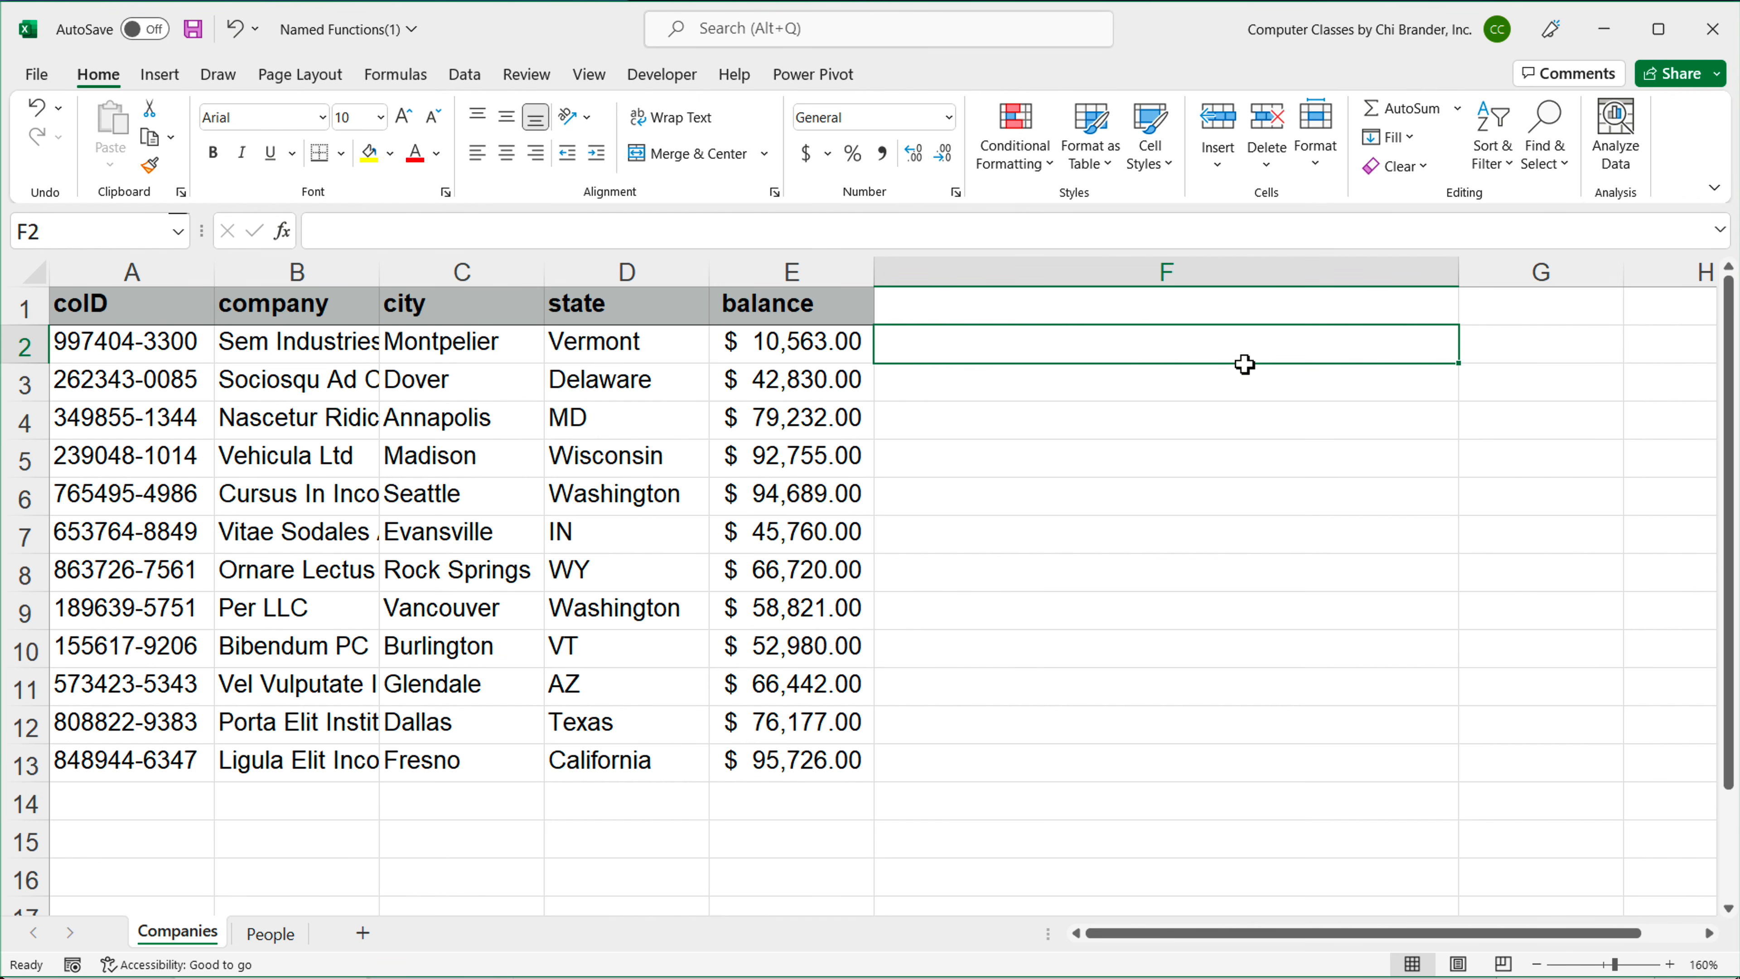
drag(1462, 279, 1435, 281)
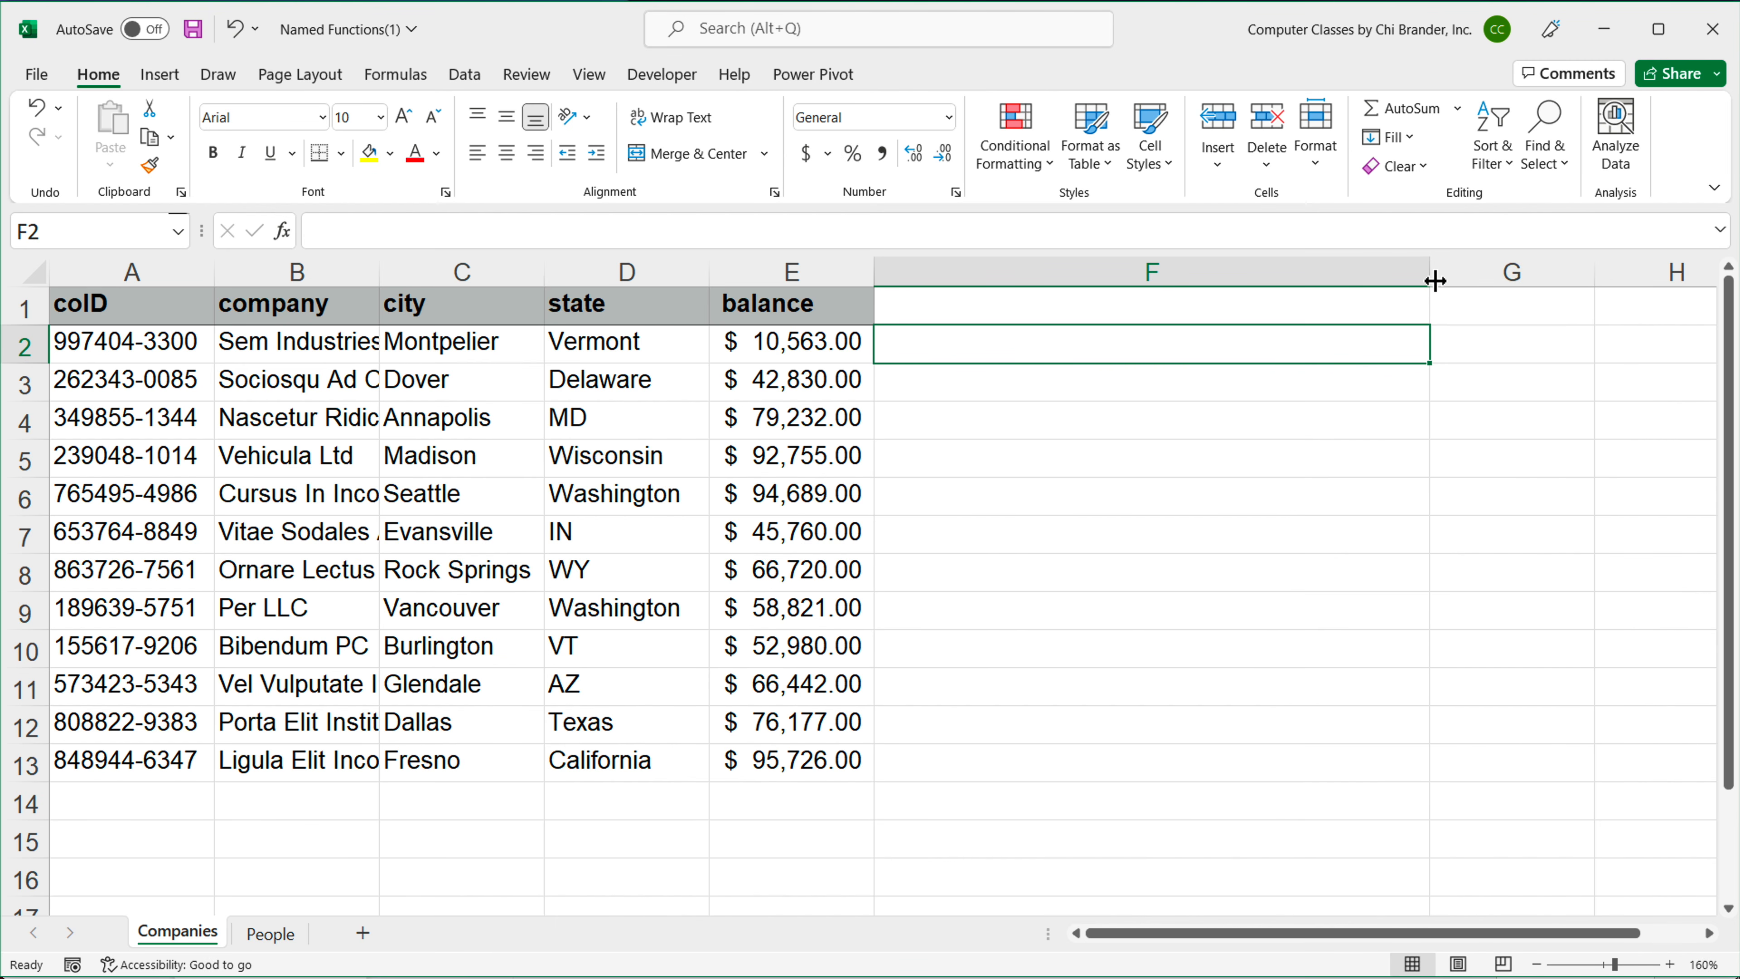
Step: Start a FILTER formula in F2 with the names in People!B2:B28 as the array
text(=FILTER()
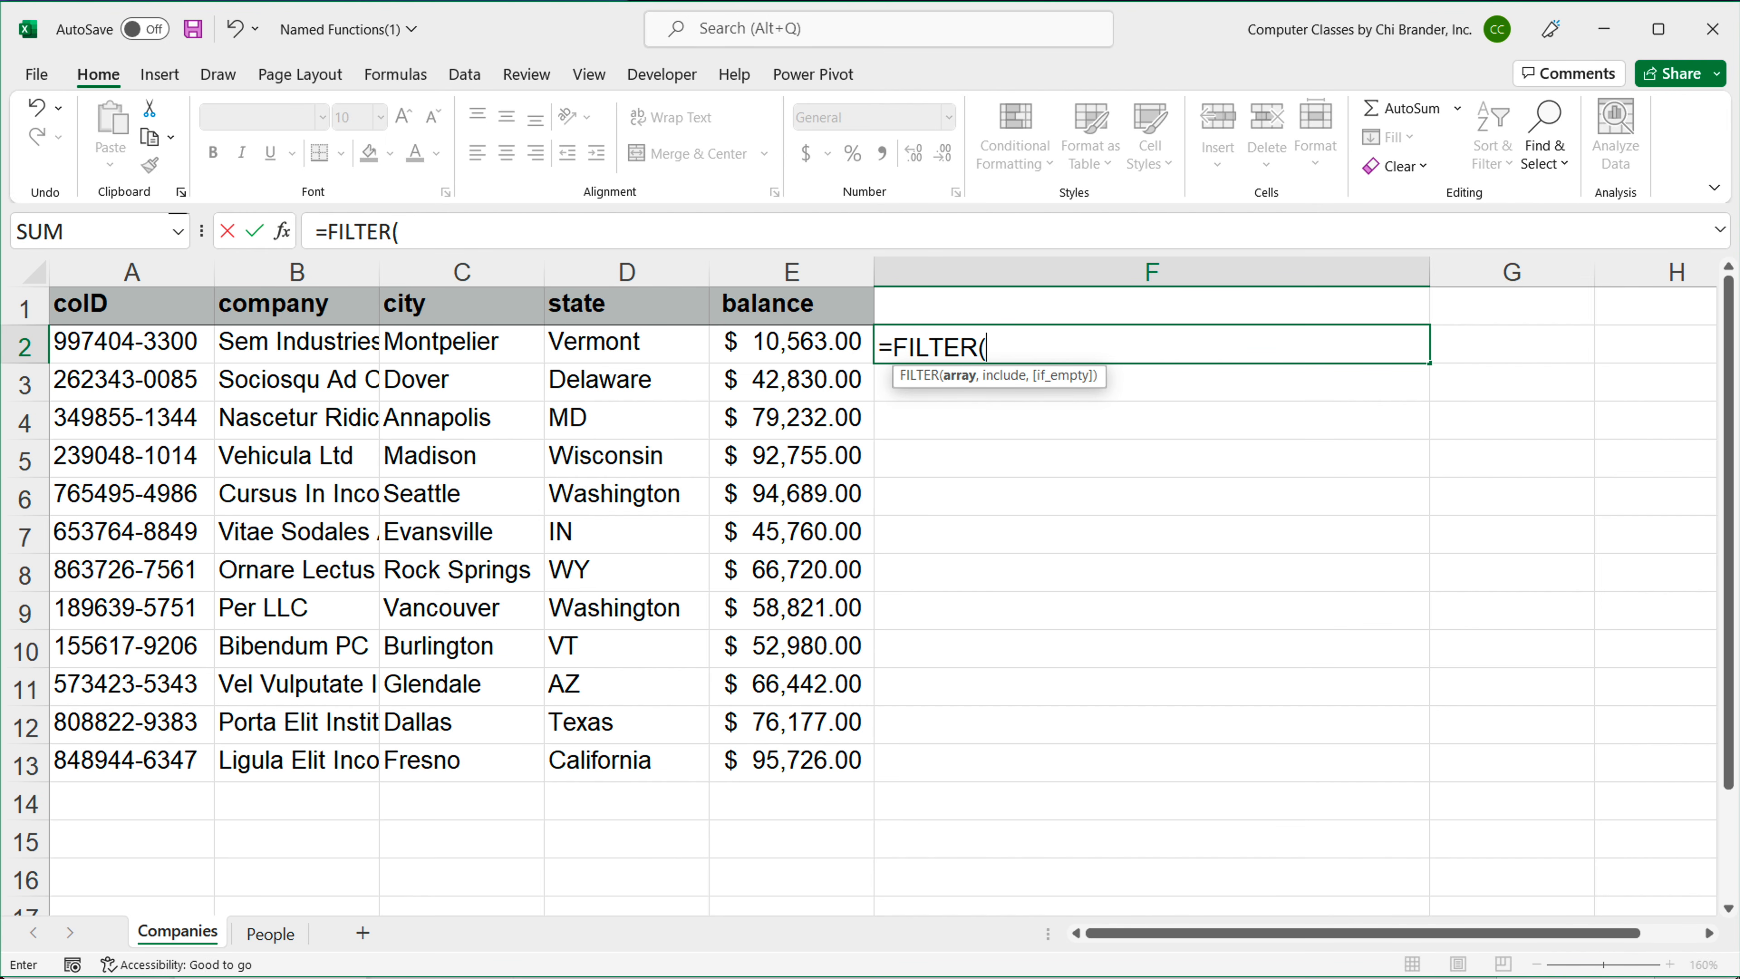
click(280, 938)
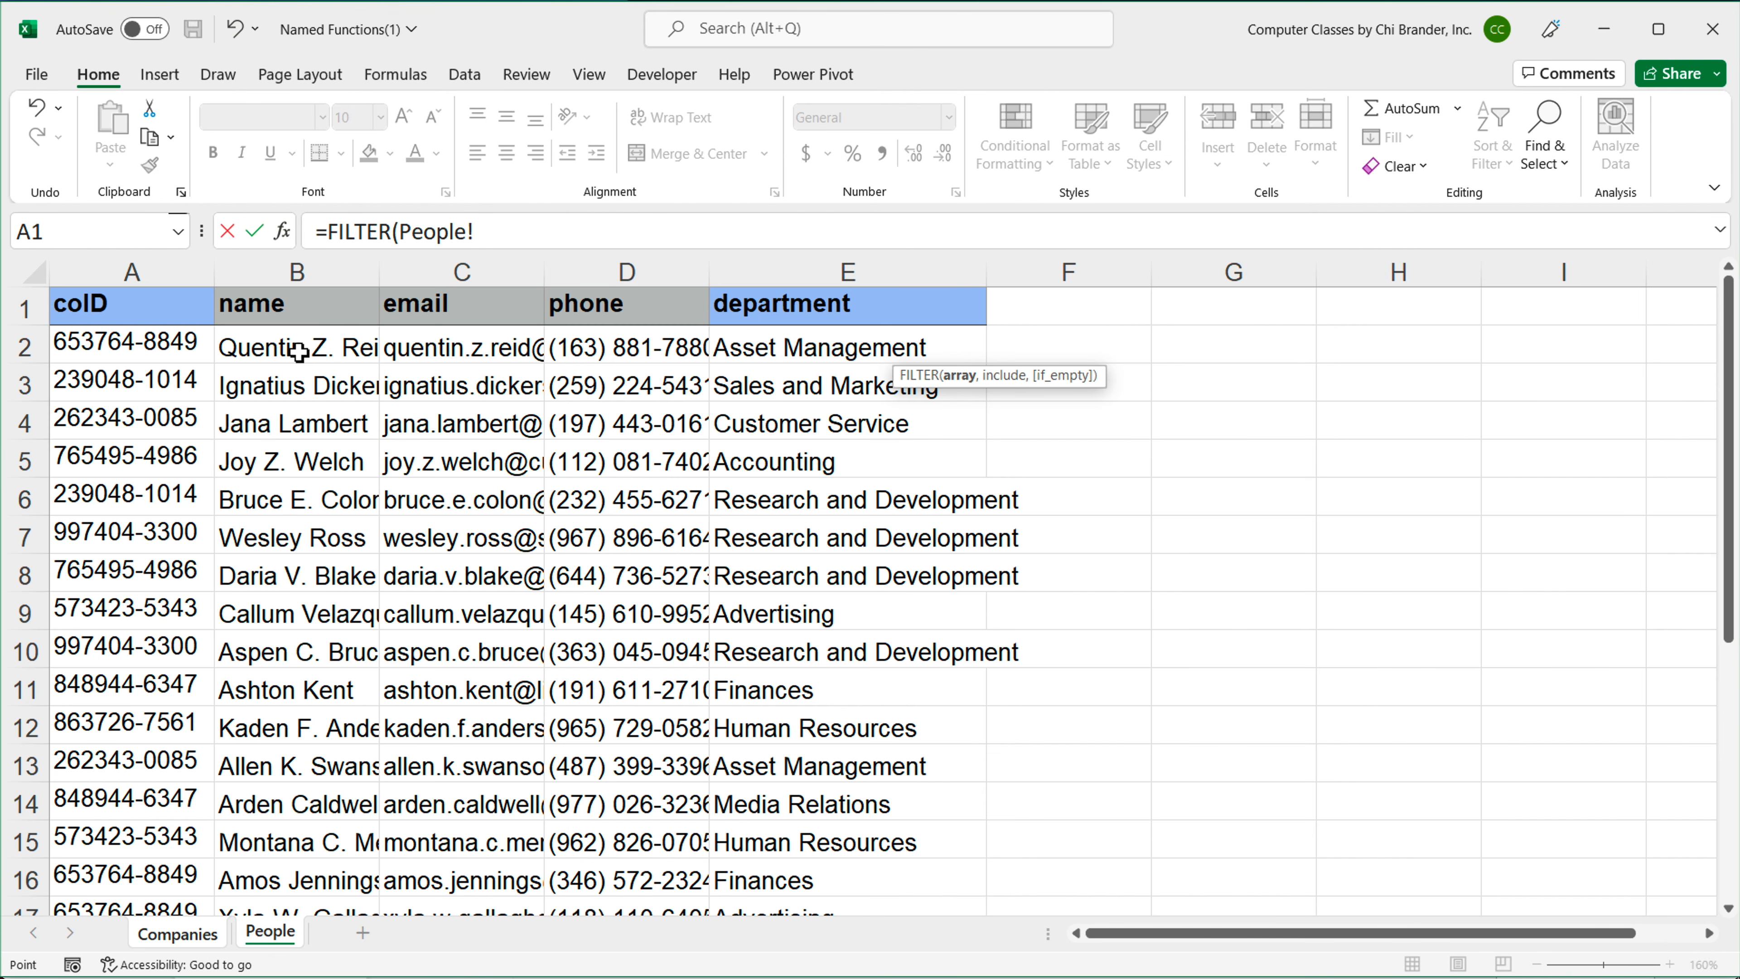
drag(300, 354, 368, 581)
click(648, 244)
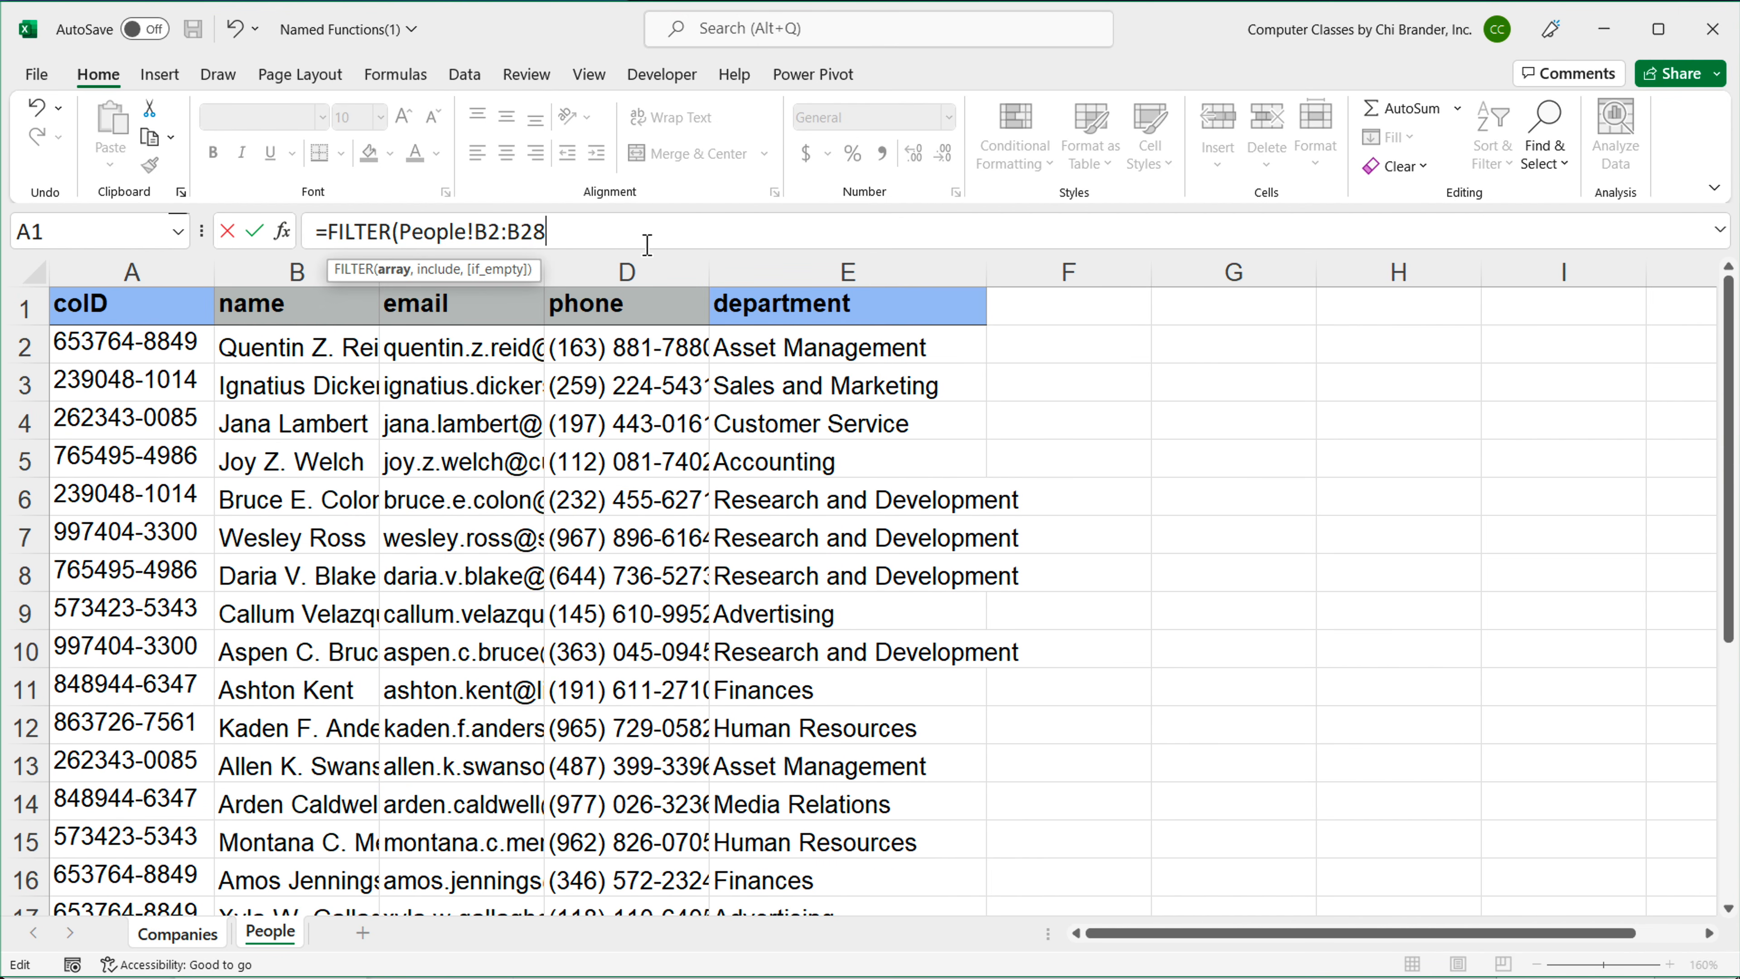
text(,)
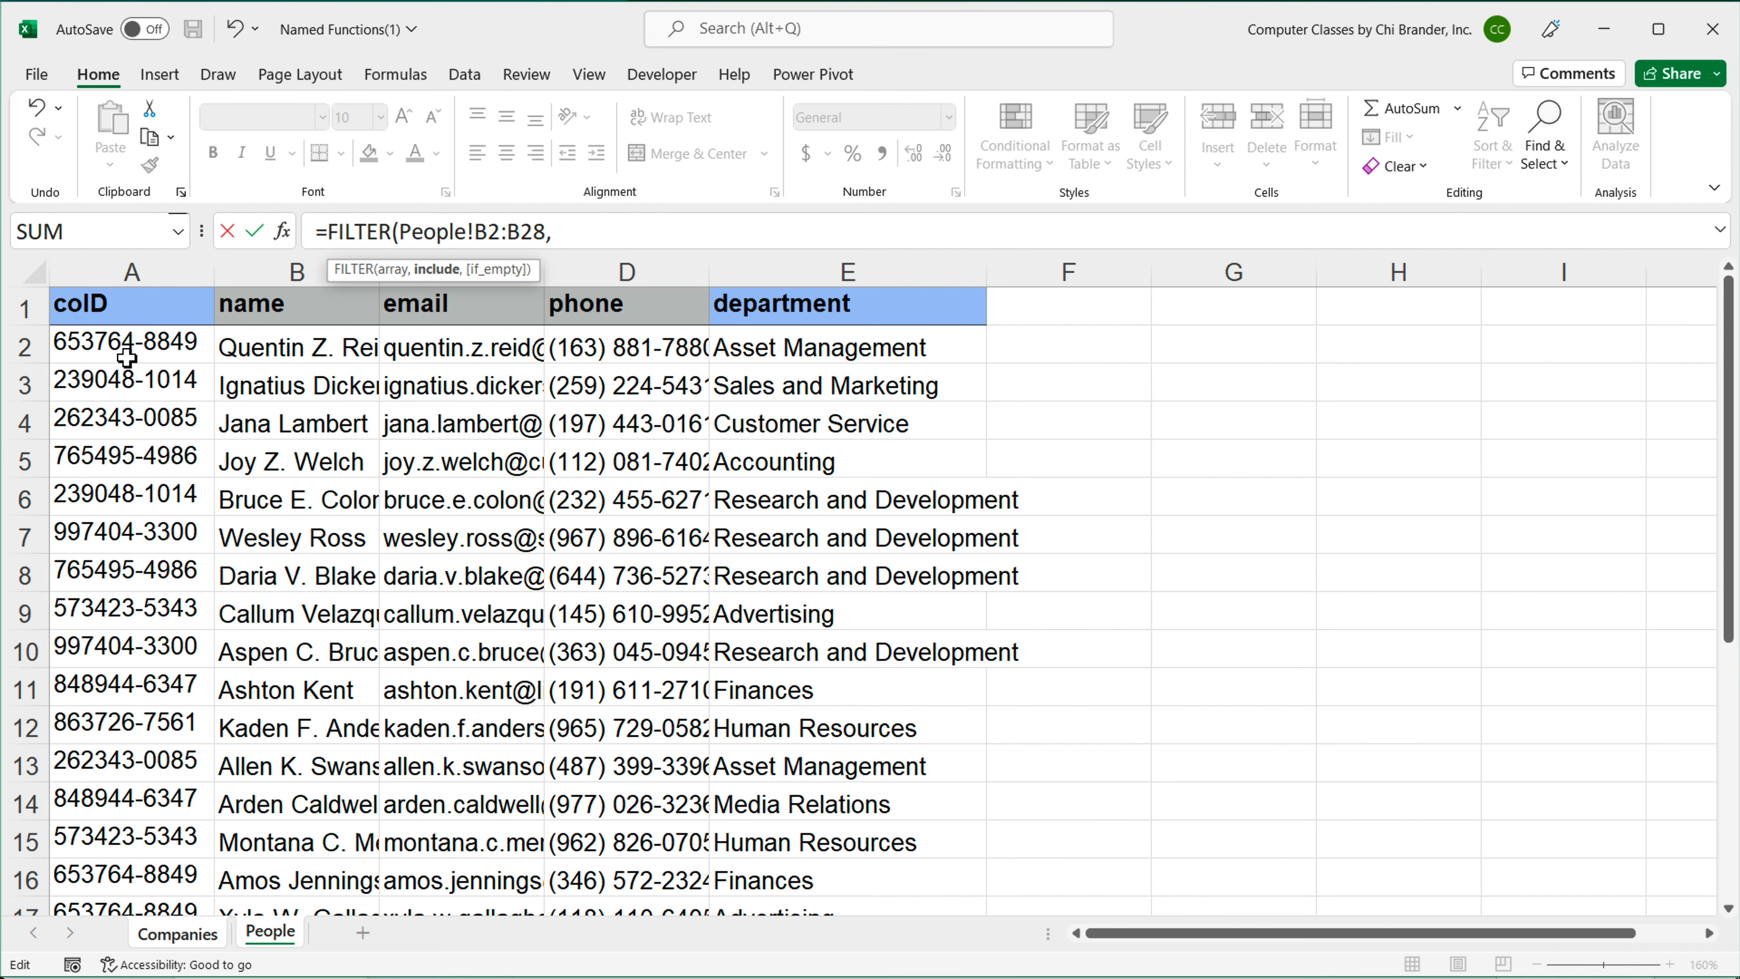
Step: Add the coID range People!A2:A28 as the FILTER include argument, followed by an equals comparison
drag(128, 340, 134, 839)
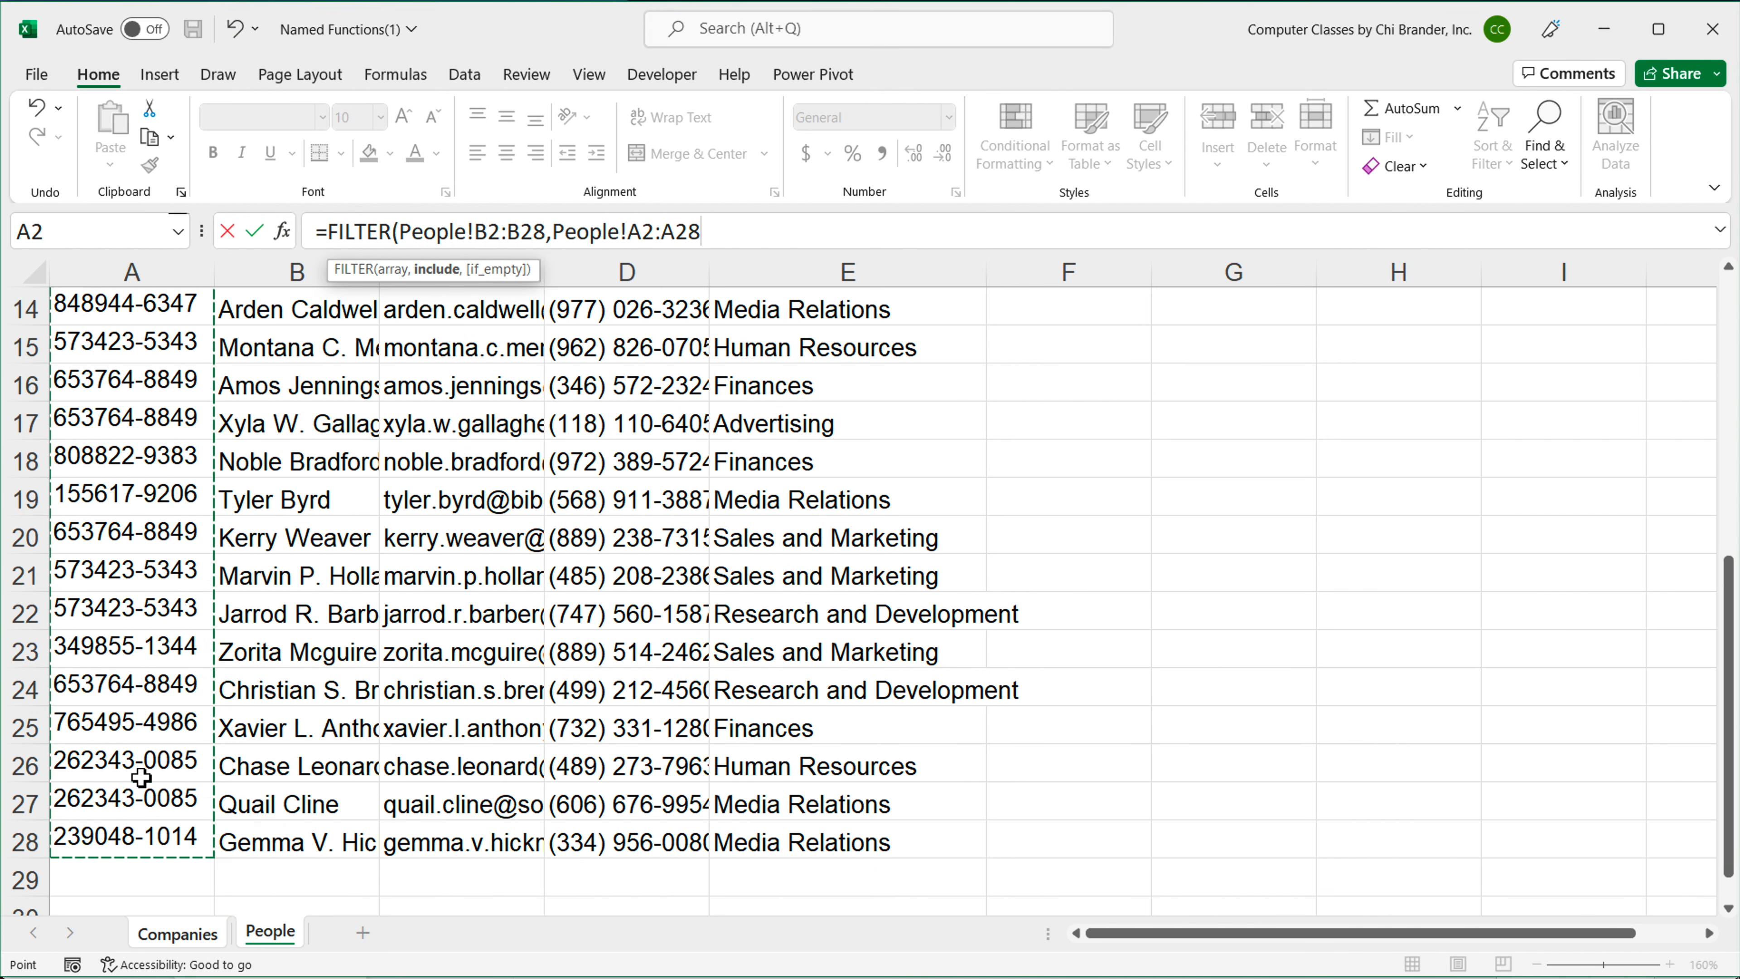
scroll(151, 545, up, 5)
key(F2)
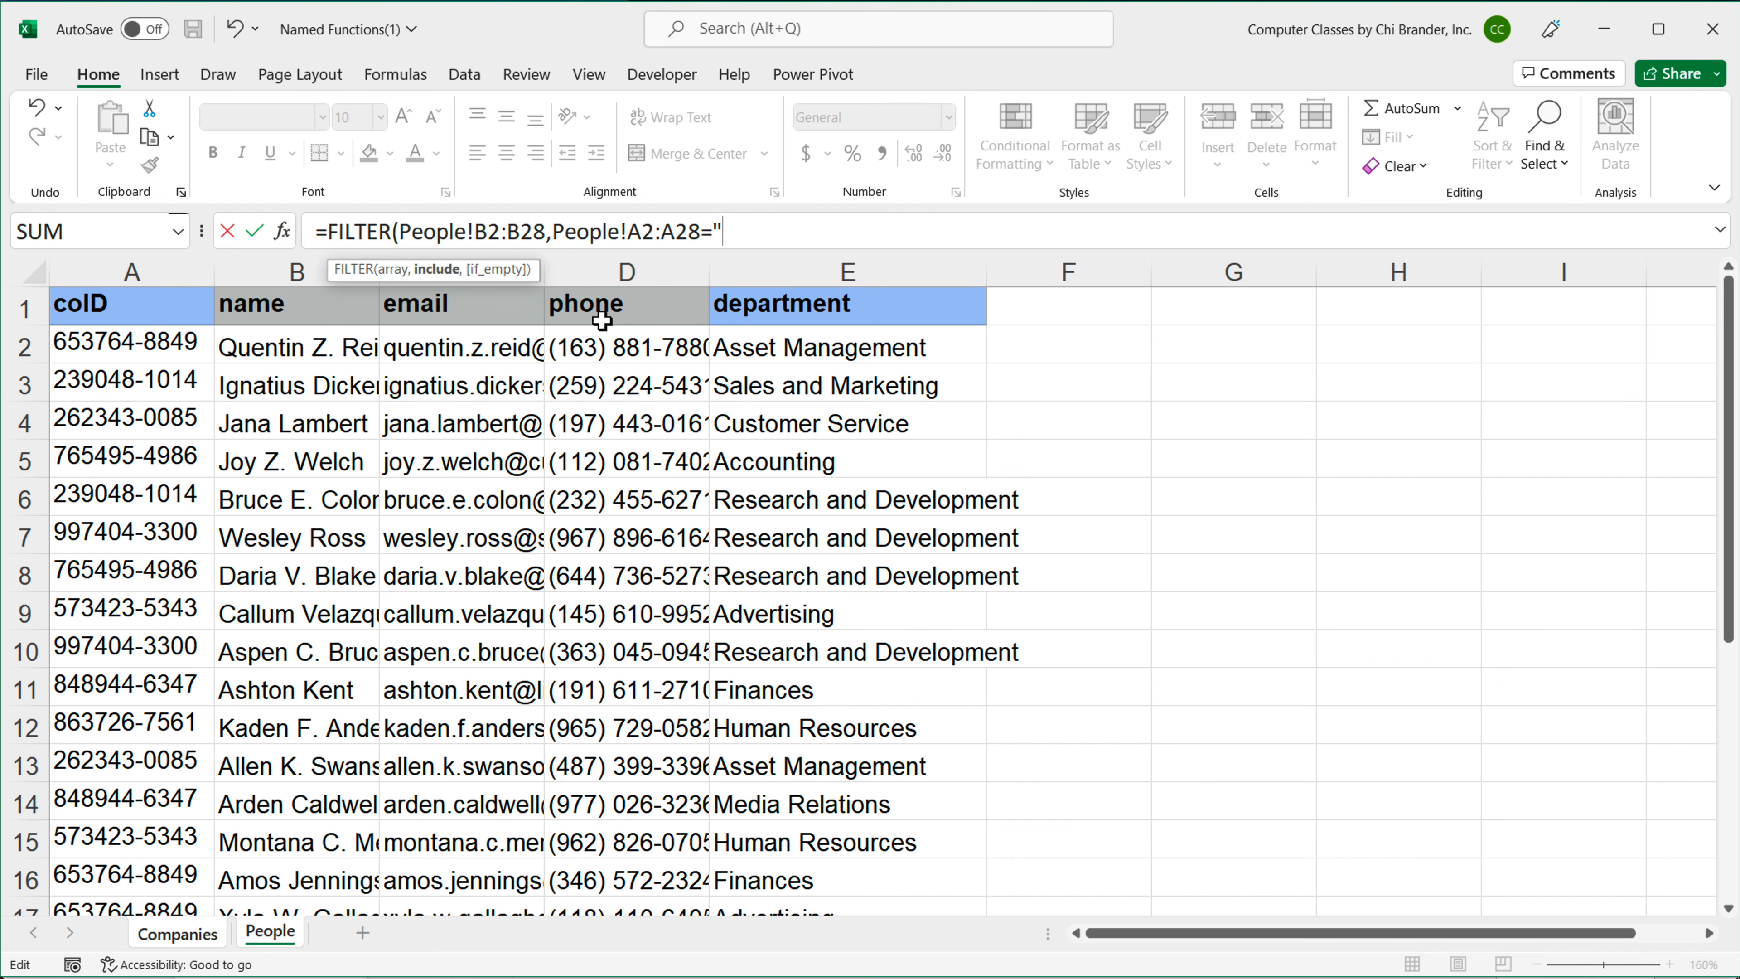
text(53)
key(BackSpace)
key(BackSpace)
key(BackSpace)
key(BackSpace)
key(BackSpace)
key(BackSpace)
Step: Compare the coID range with Companies!A2 and close the FILTER formula's parenthesis
click(205, 933)
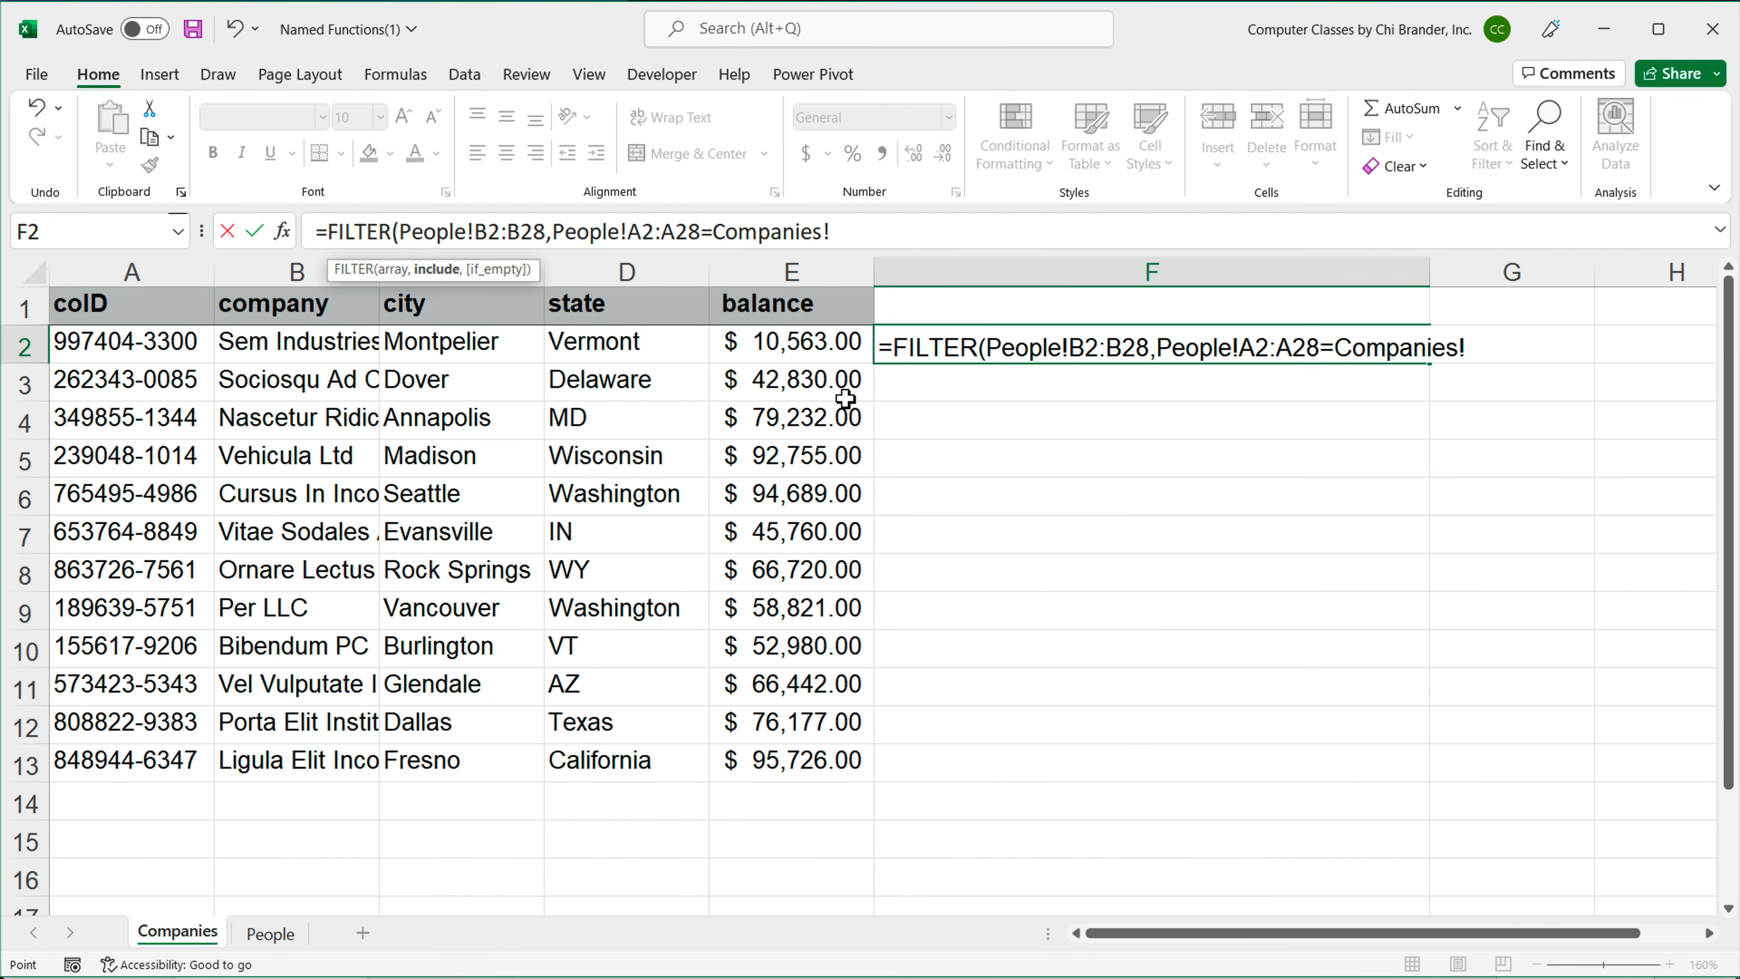
click(120, 345)
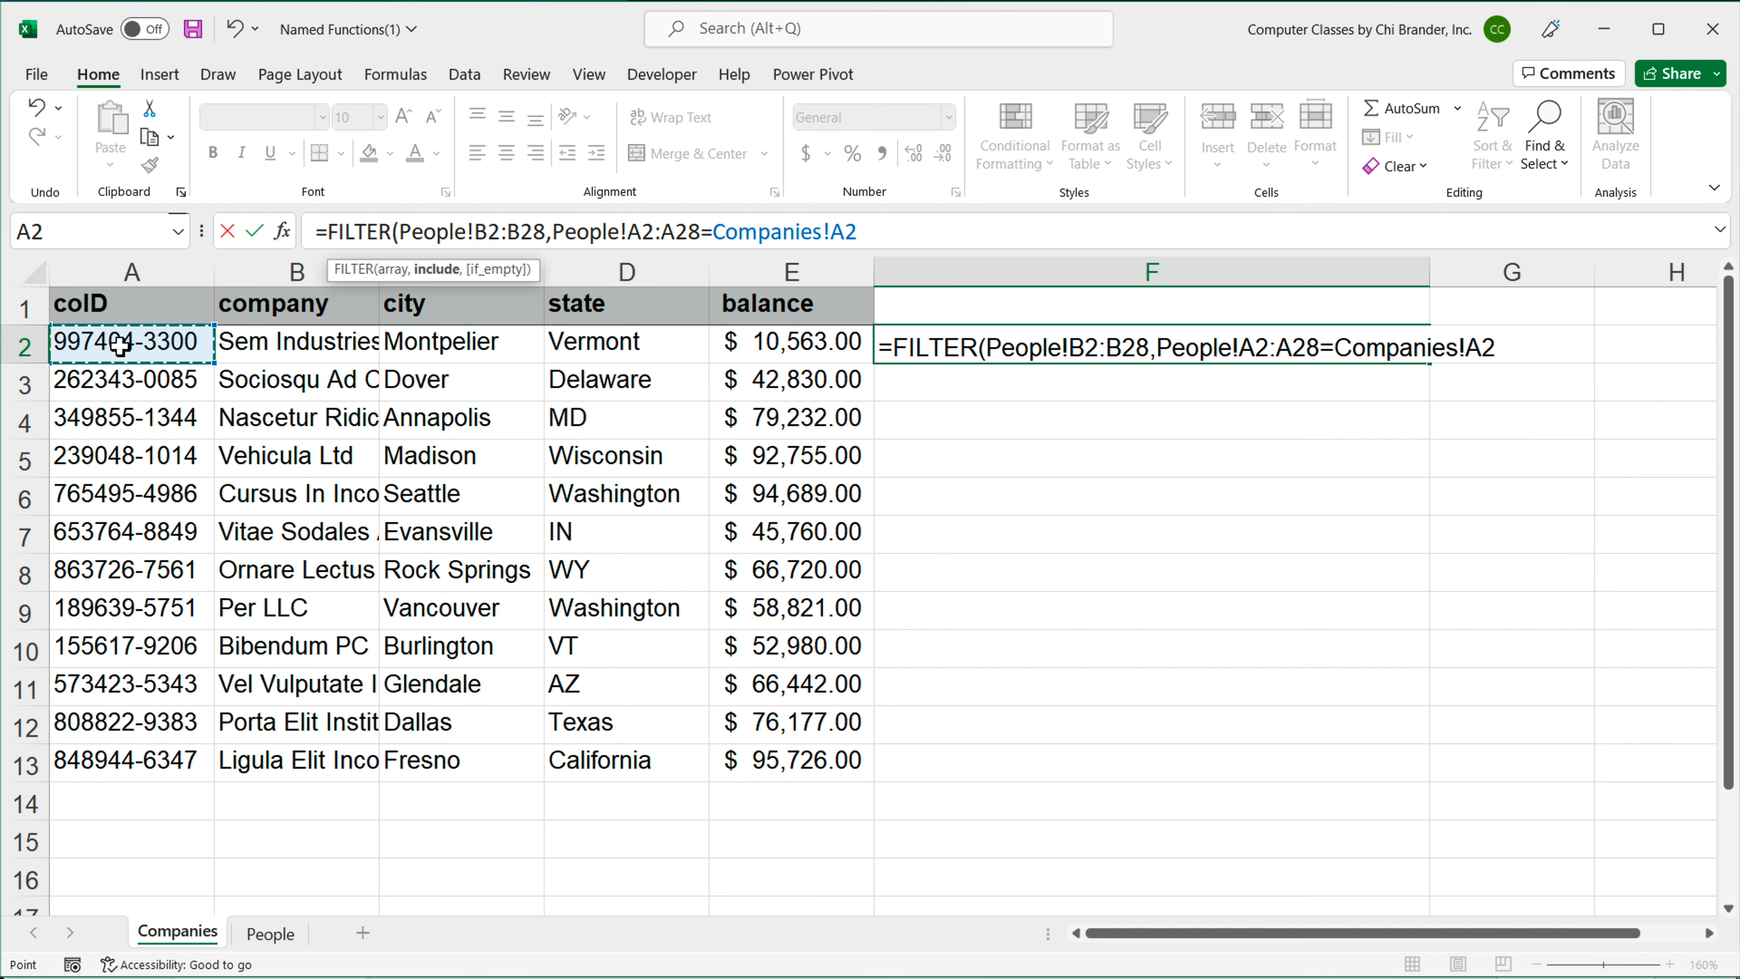
text())
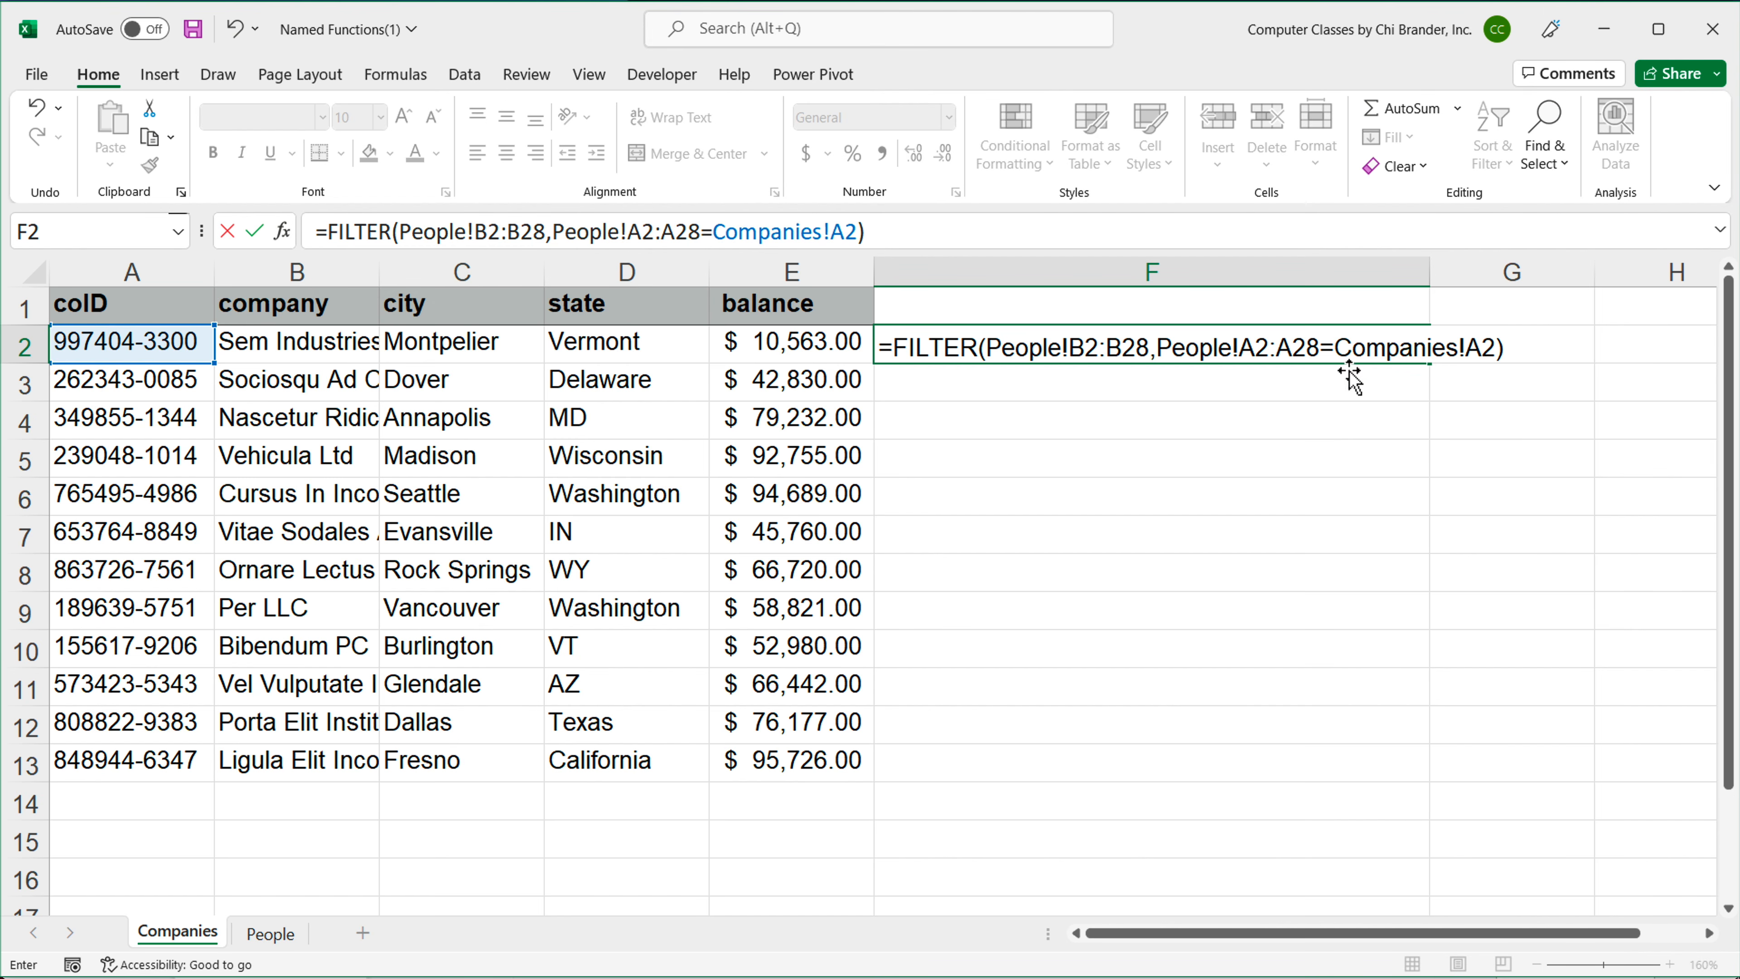
Step: Remove the Companies! prefix from the A2 reference and commit =FILTER(People!B2:B28,People!A2:A28=A2) in F2
drag(1337, 347, 1476, 355)
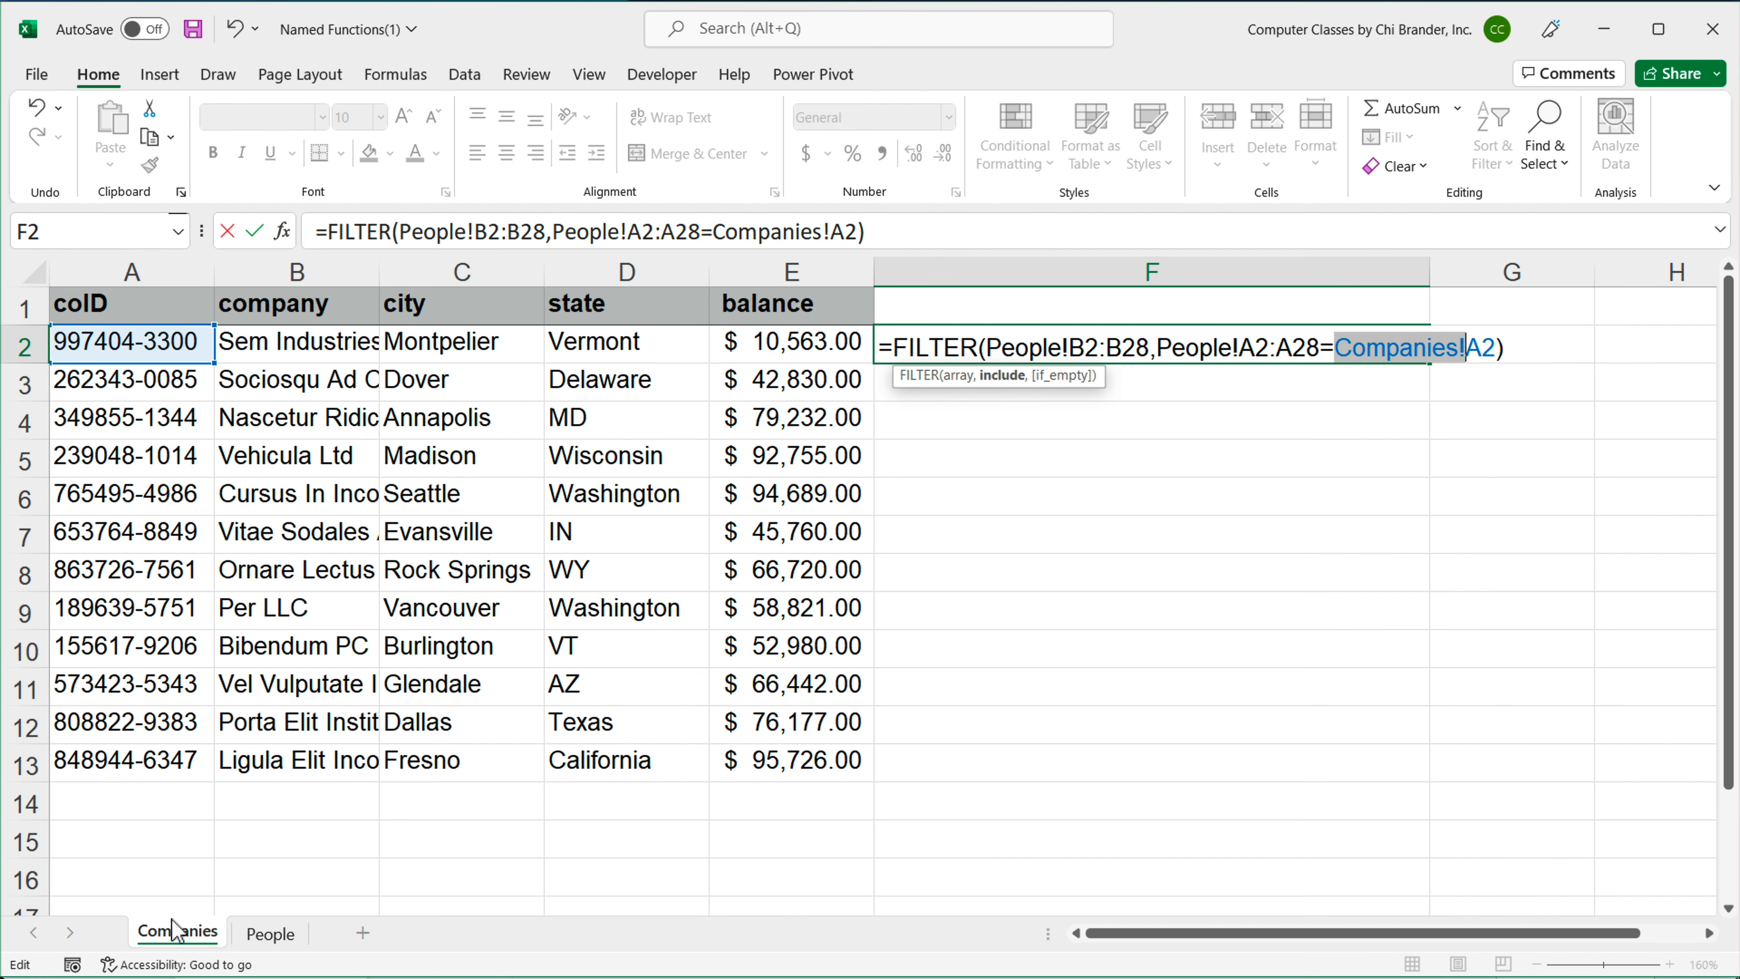
key(Delete)
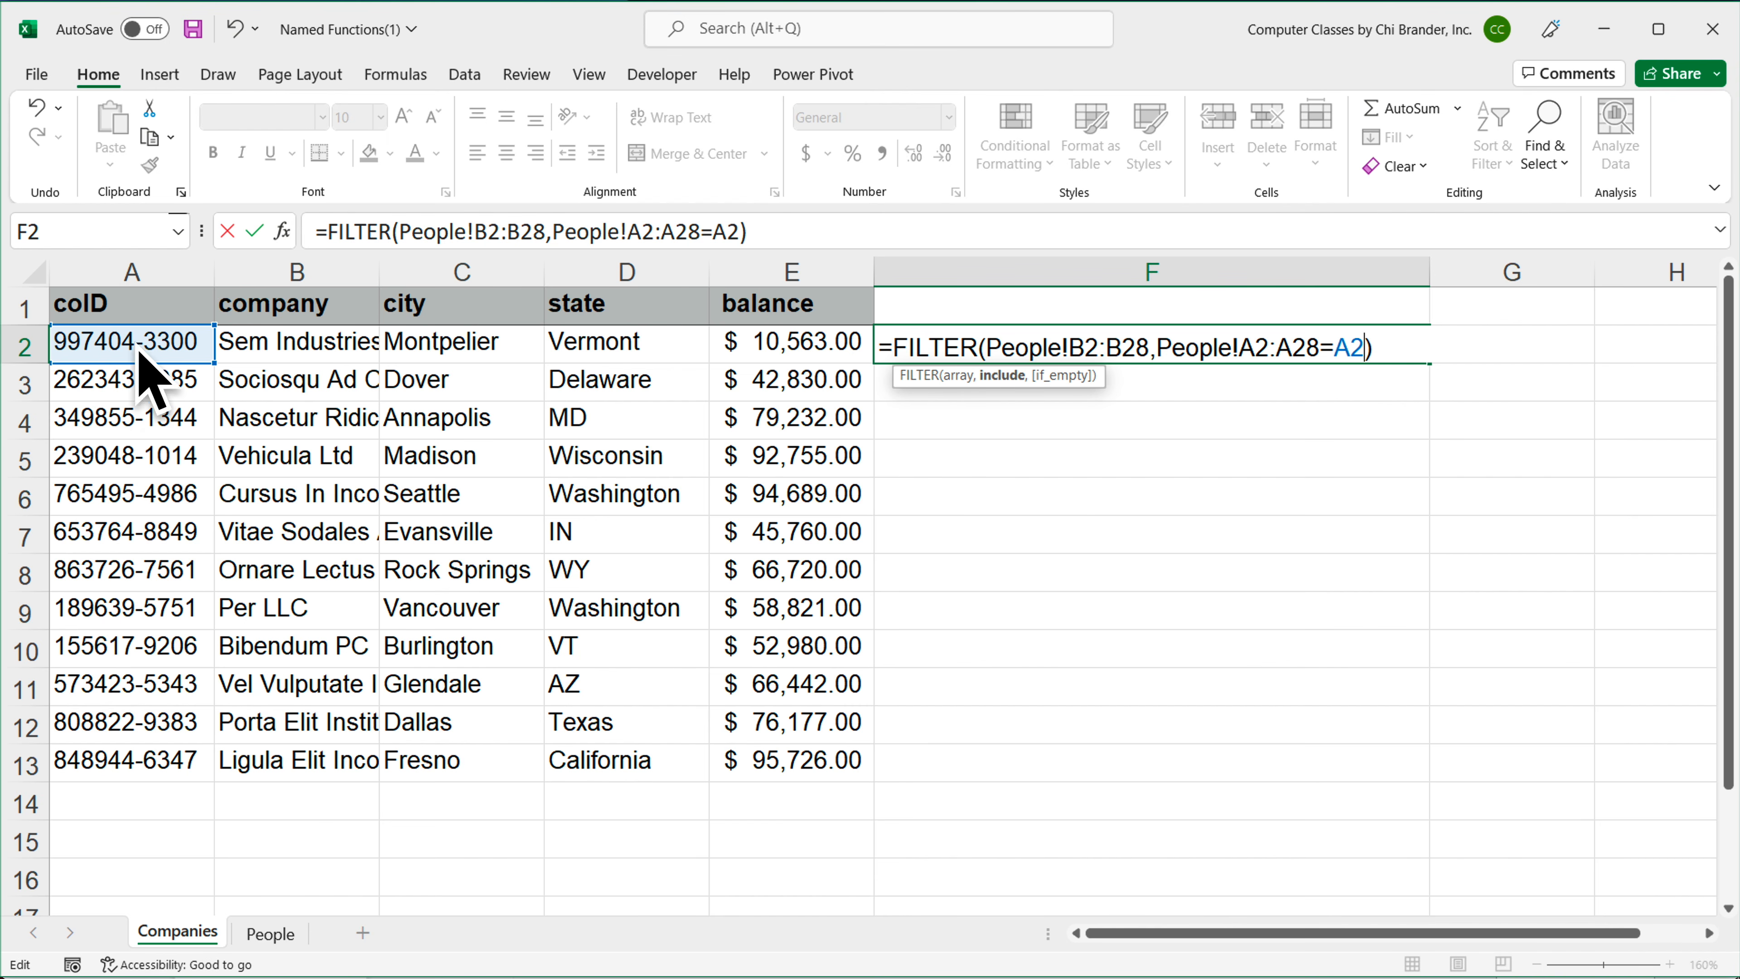
click(1396, 353)
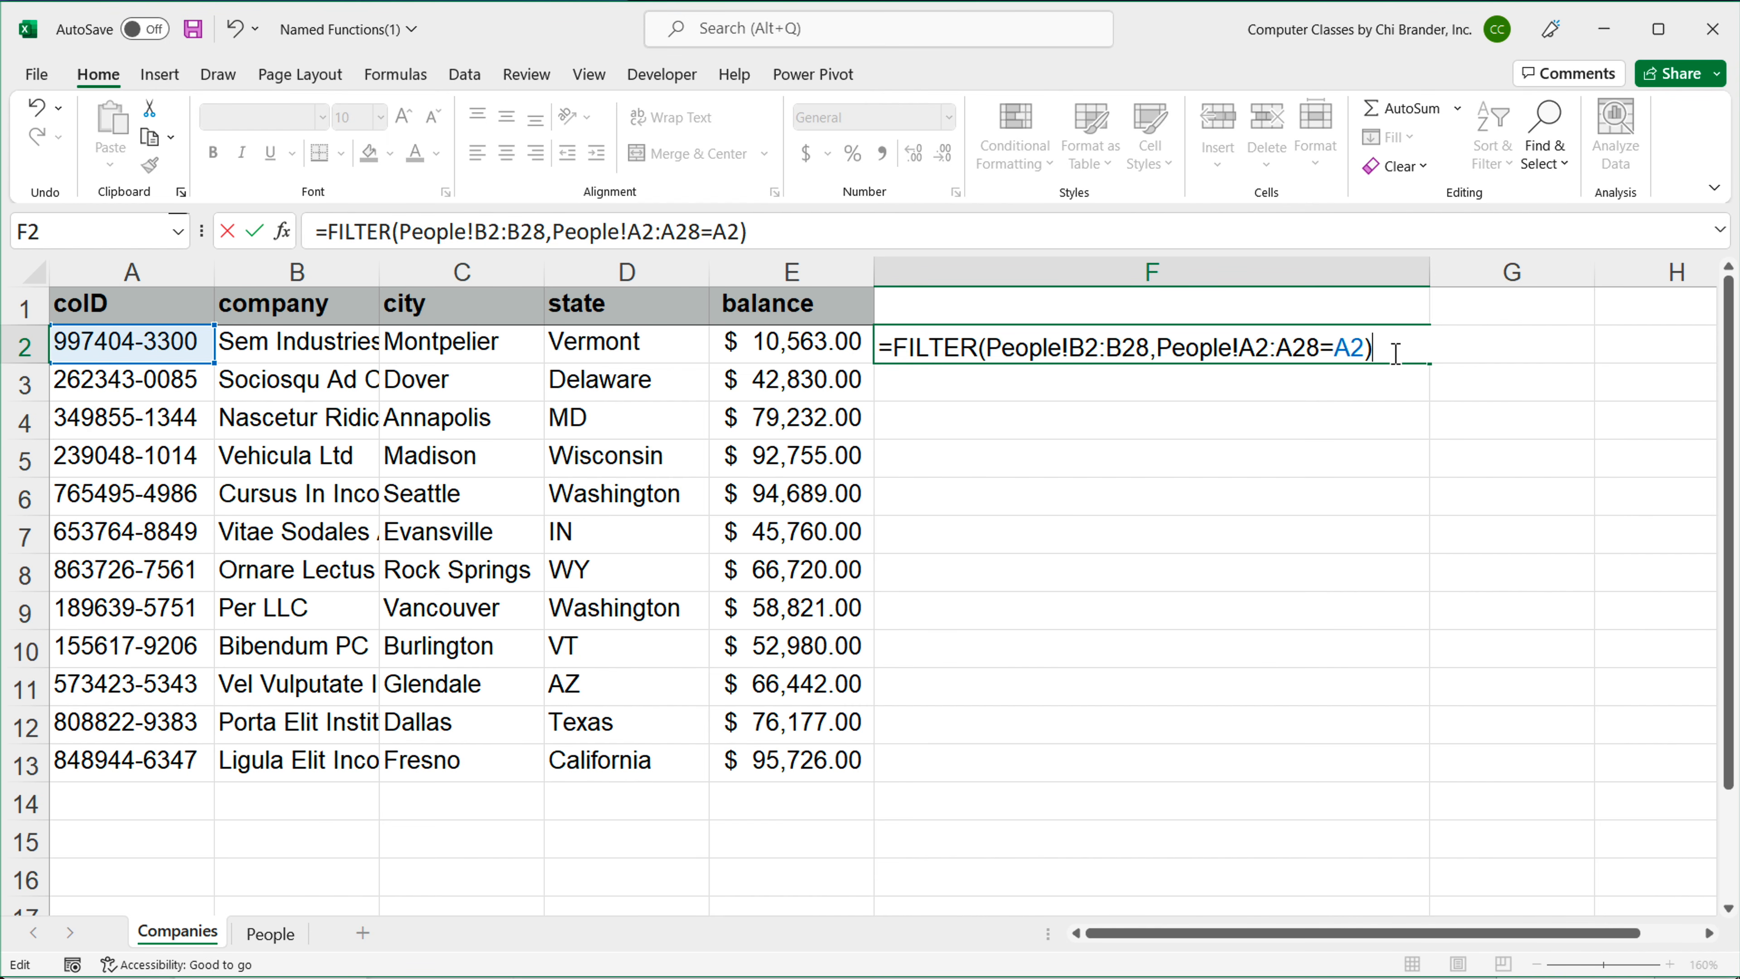
key(Return)
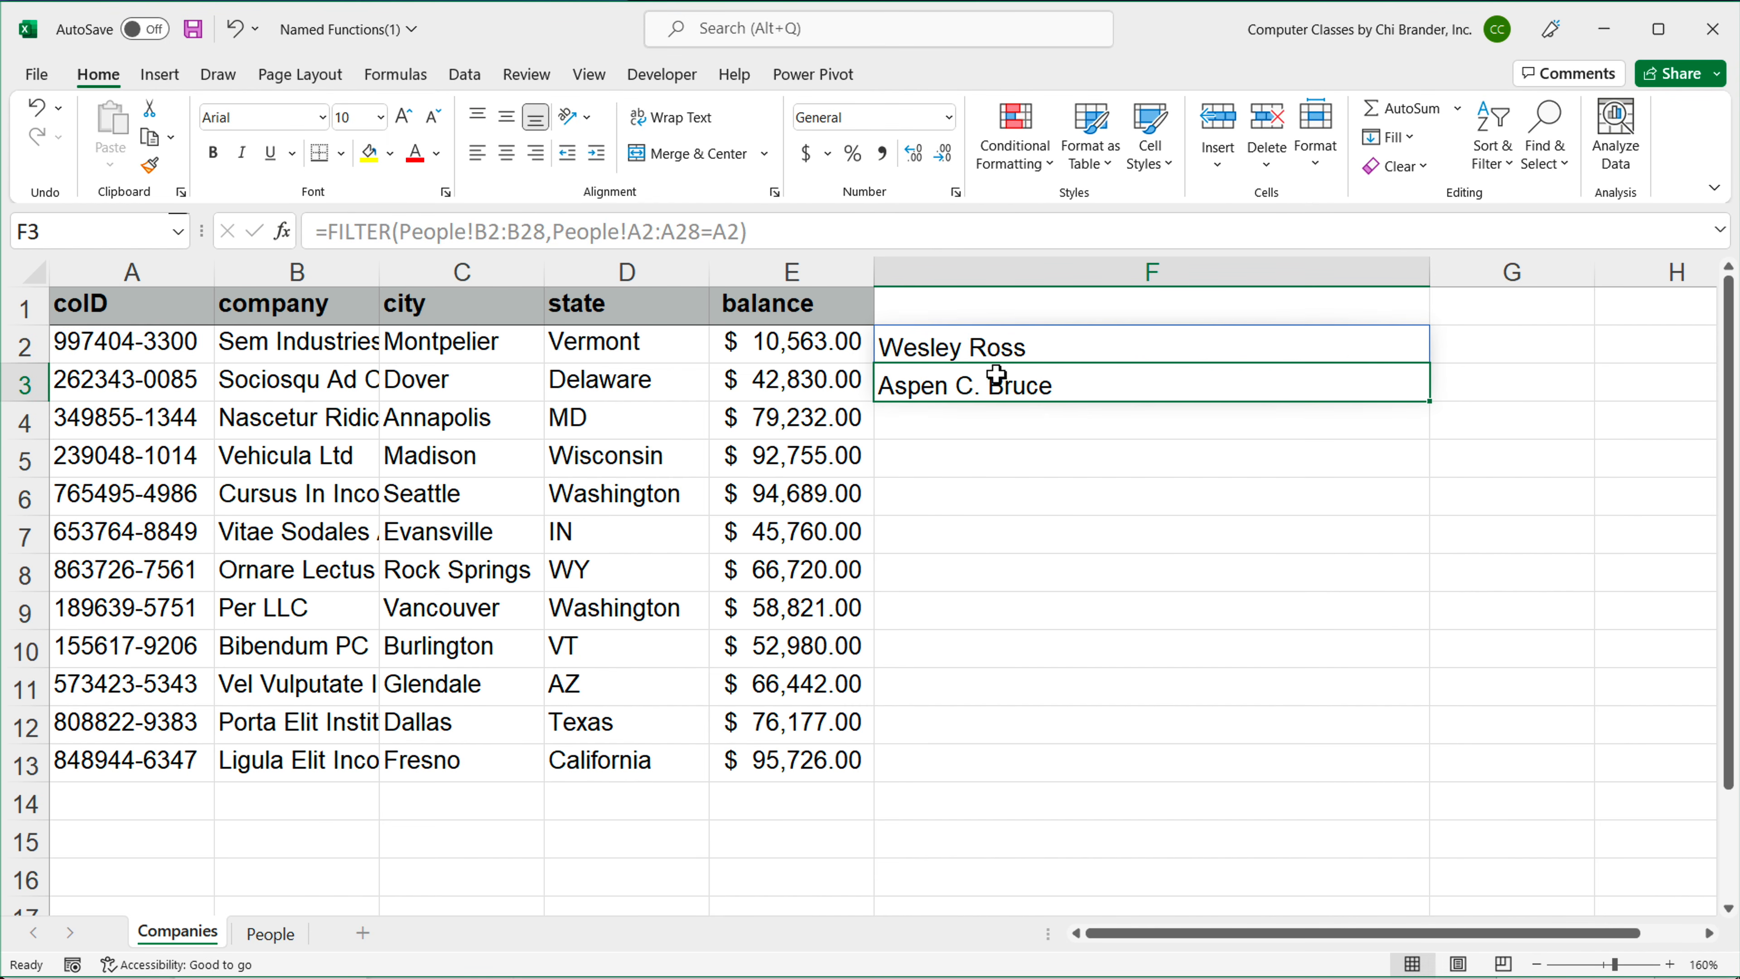
Step: Select the FILTER results in F2:F3, copy the coID from A2 and search for it on the People sheet
drag(1017, 342, 994, 383)
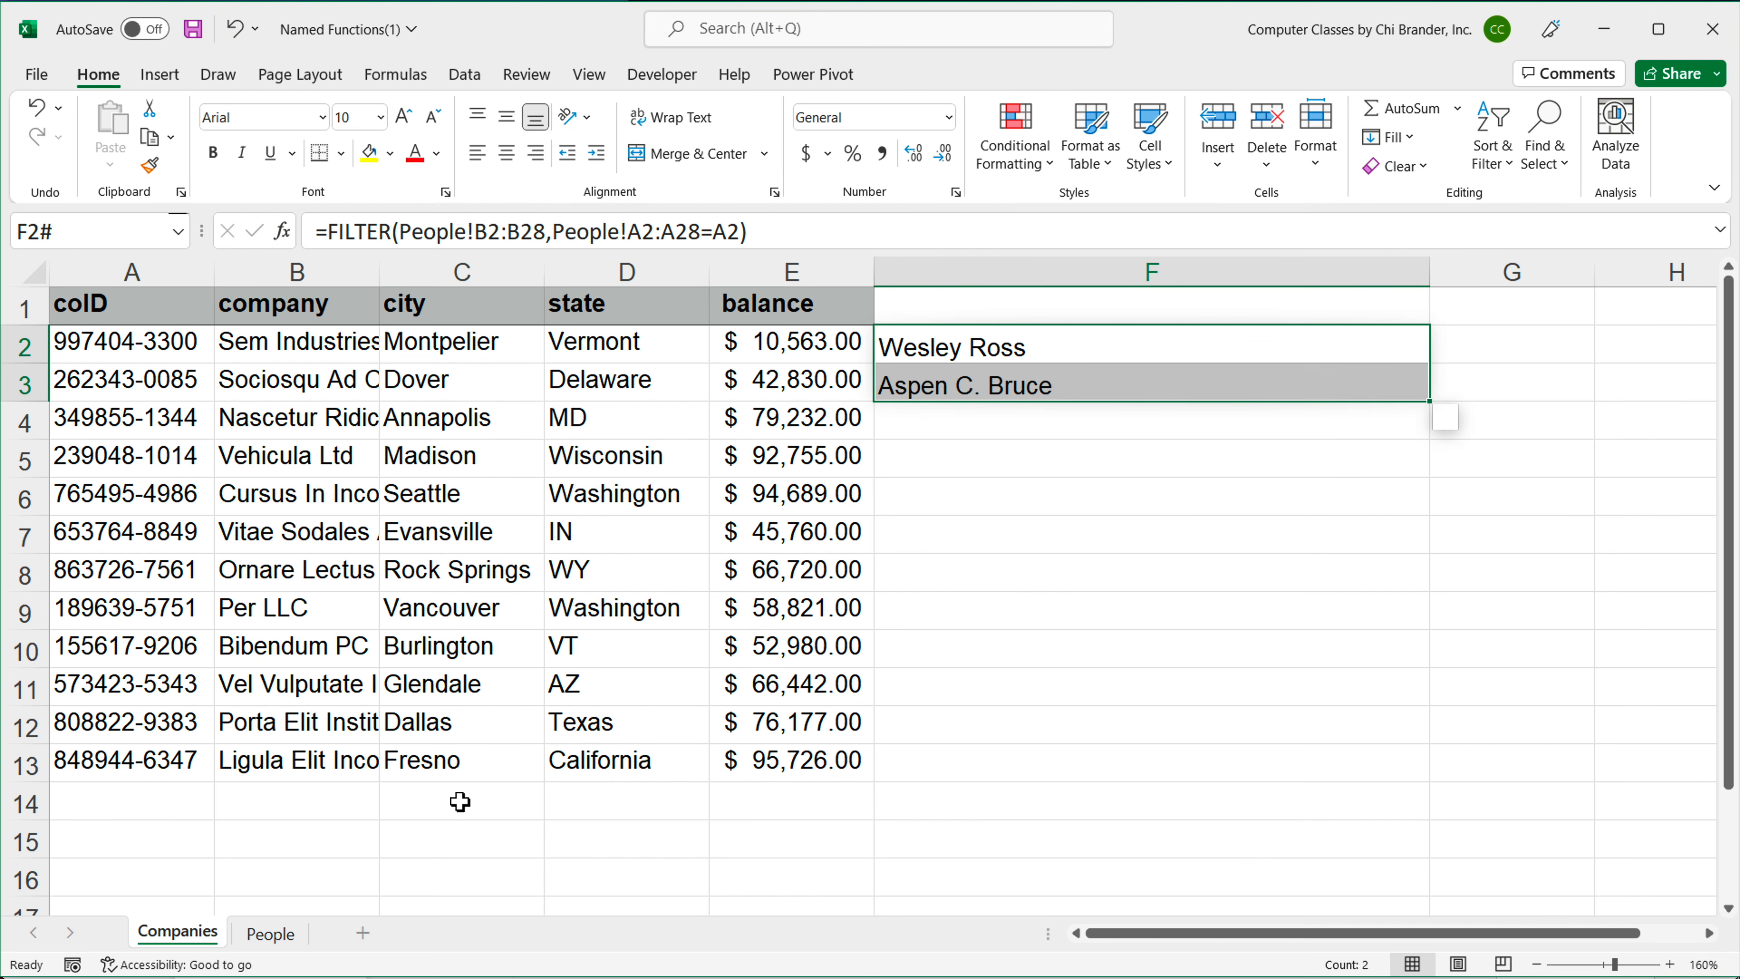
click(158, 343)
key(ctrl+c)
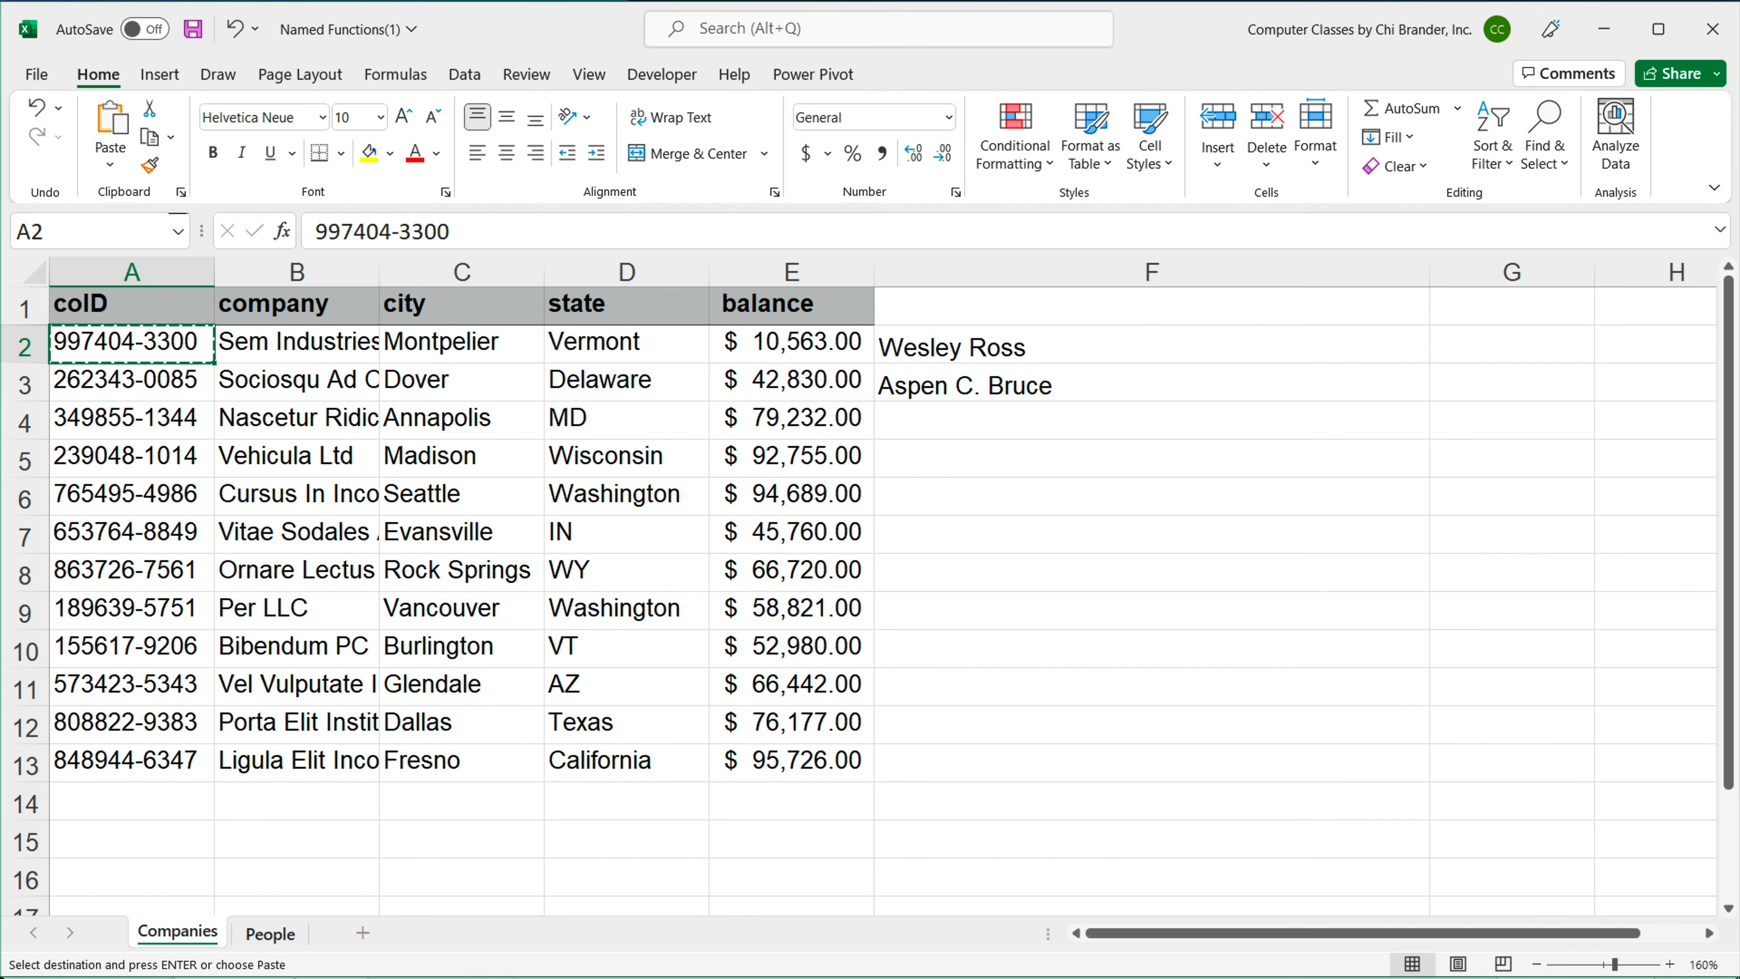
click(269, 934)
click(157, 353)
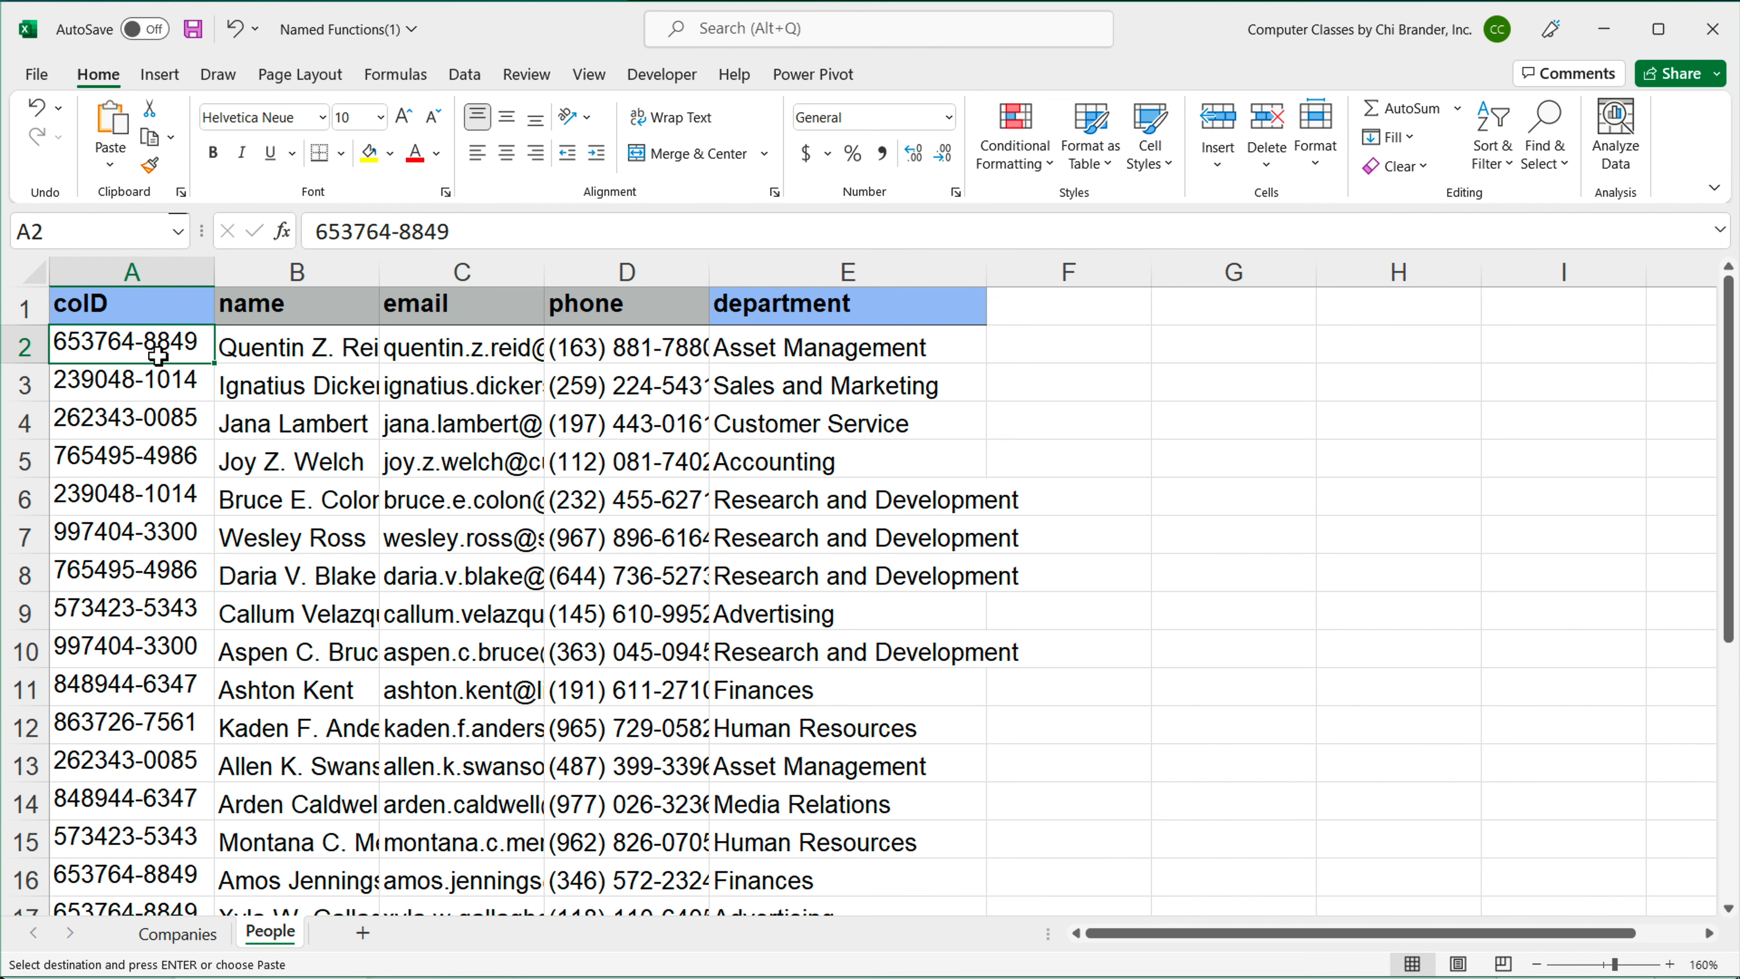
key(ctrl+f)
click(1329, 754)
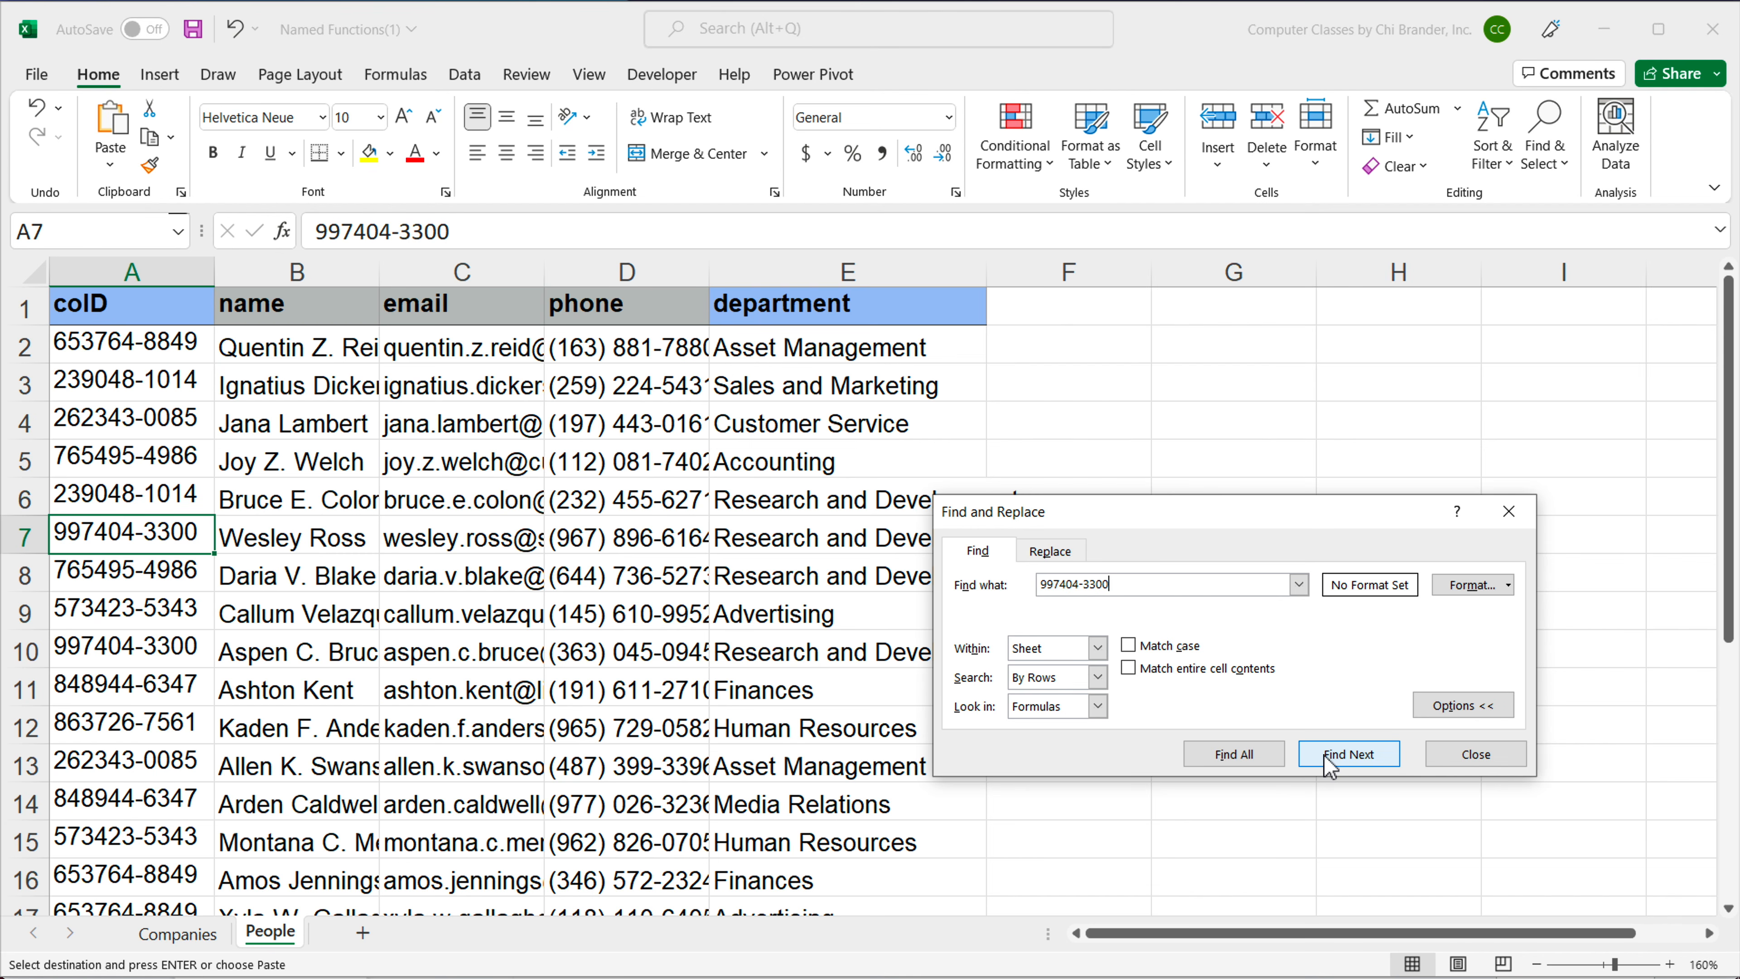
Step: Compare the matching coIDs and names in People rows 7 and 10, closing the search and returning to Companies
drag(133, 542, 308, 548)
click(137, 542)
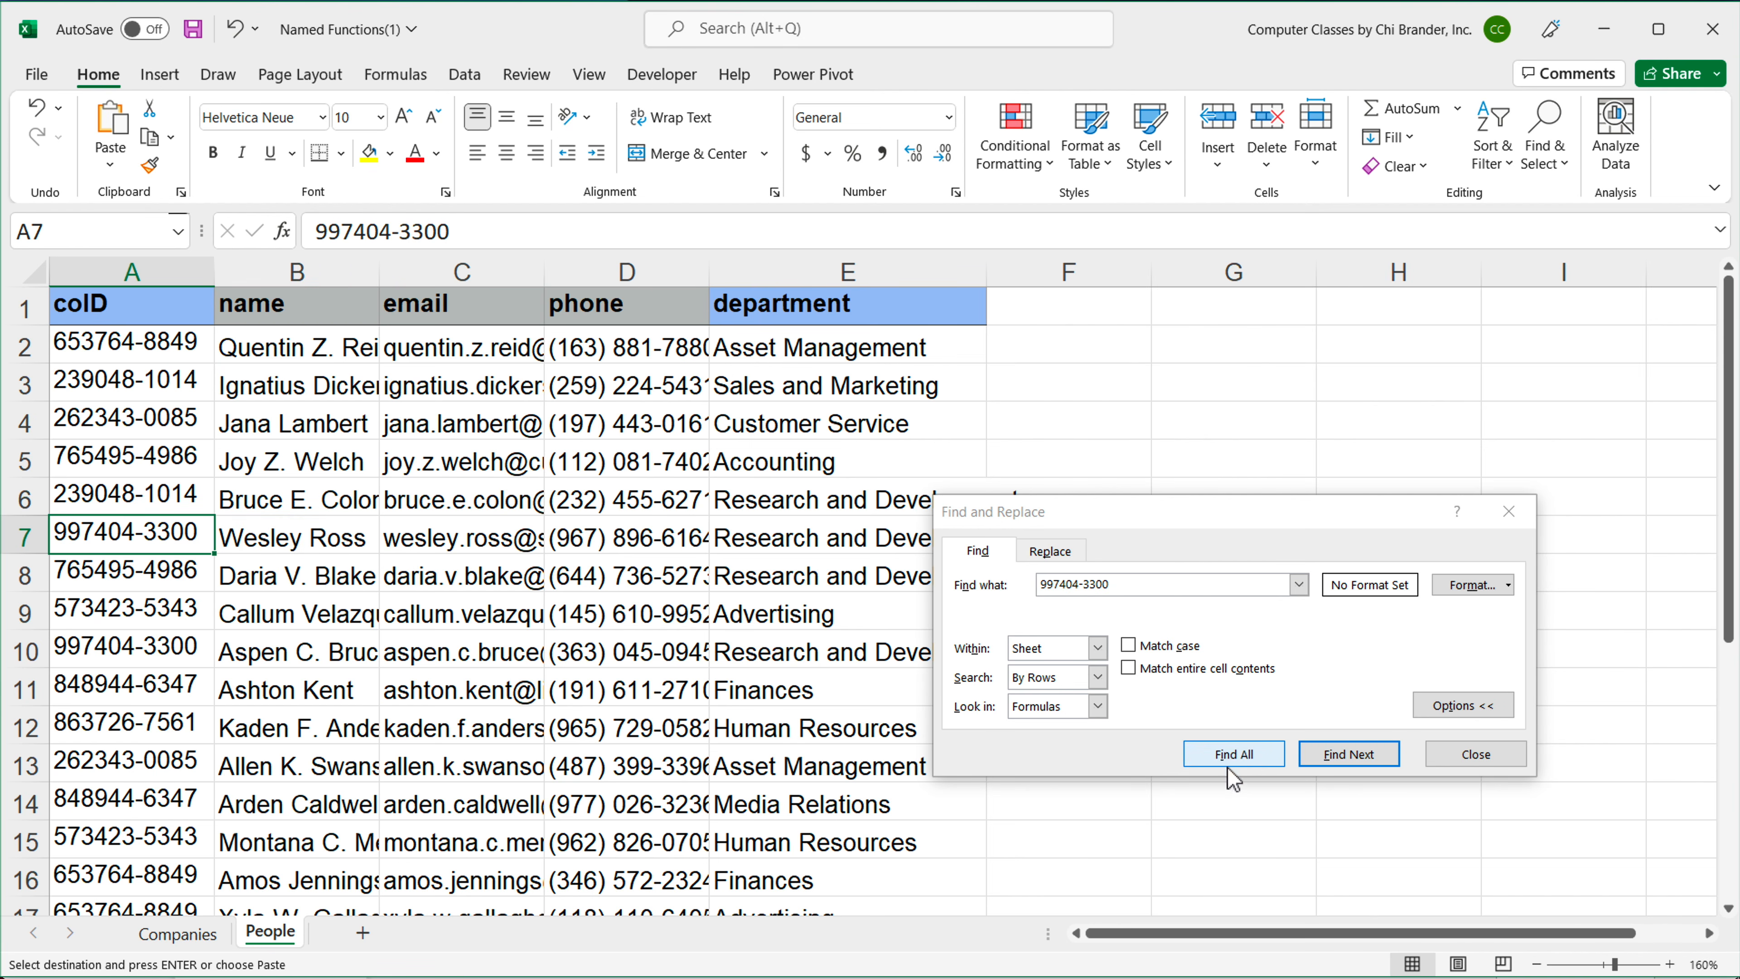
click(1336, 754)
drag(144, 651, 479, 651)
drag(175, 552, 301, 549)
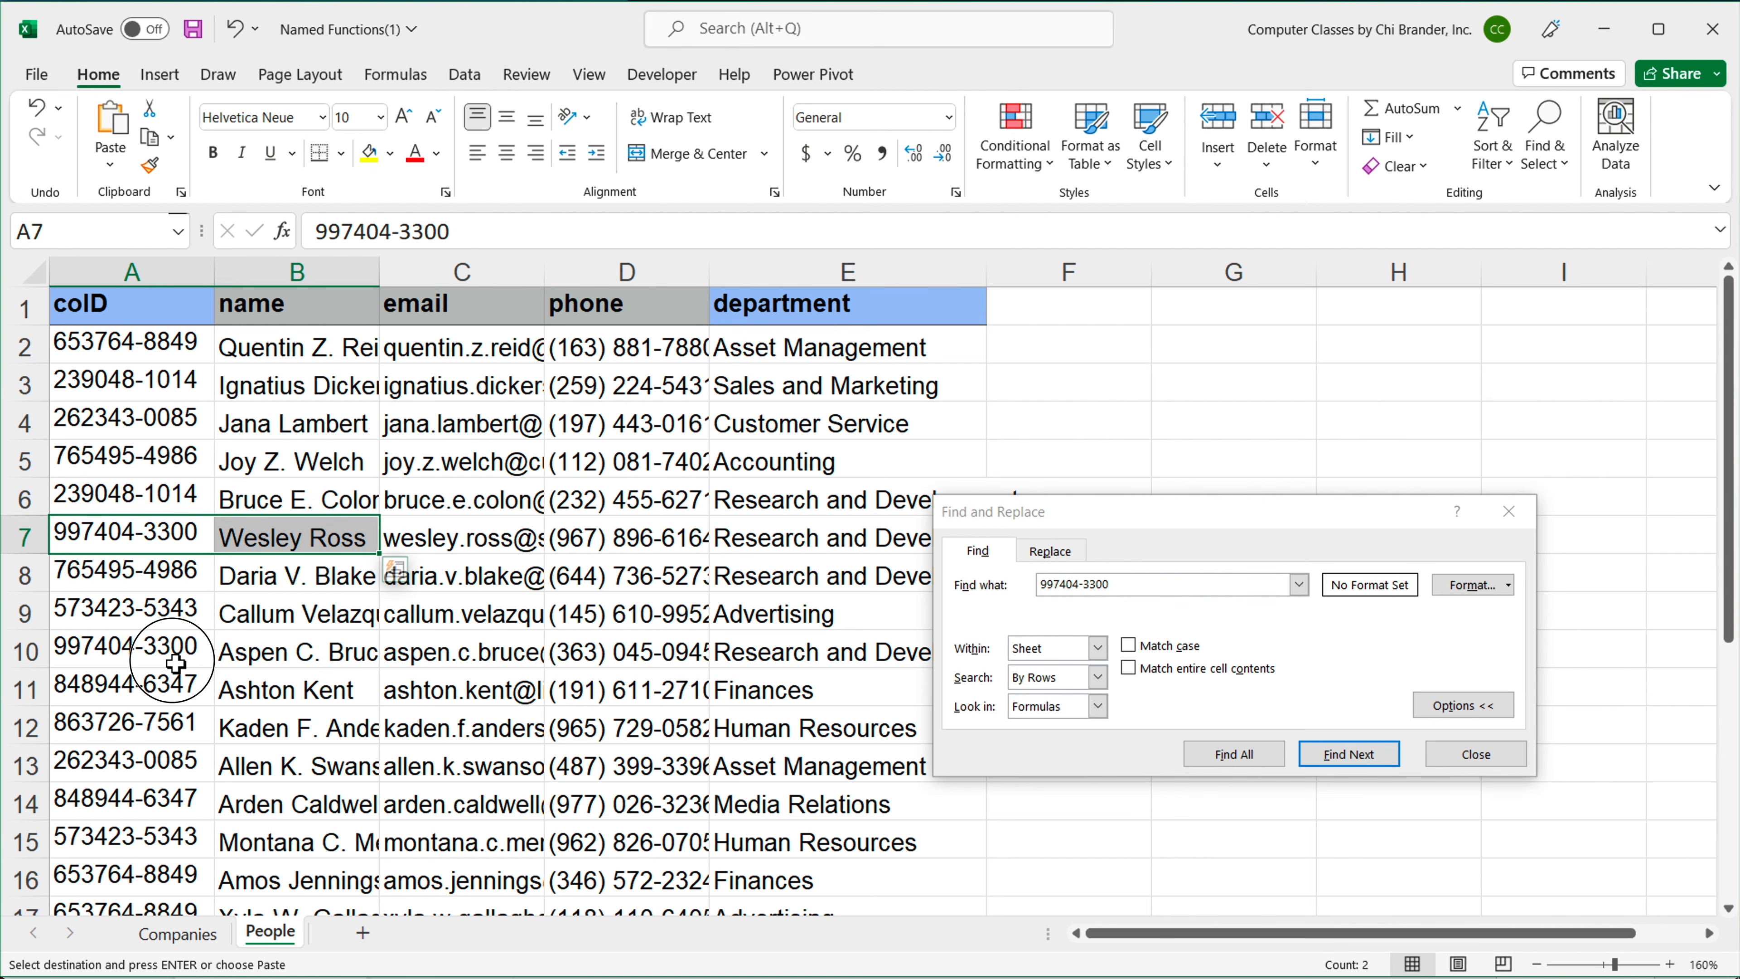
drag(178, 658, 291, 659)
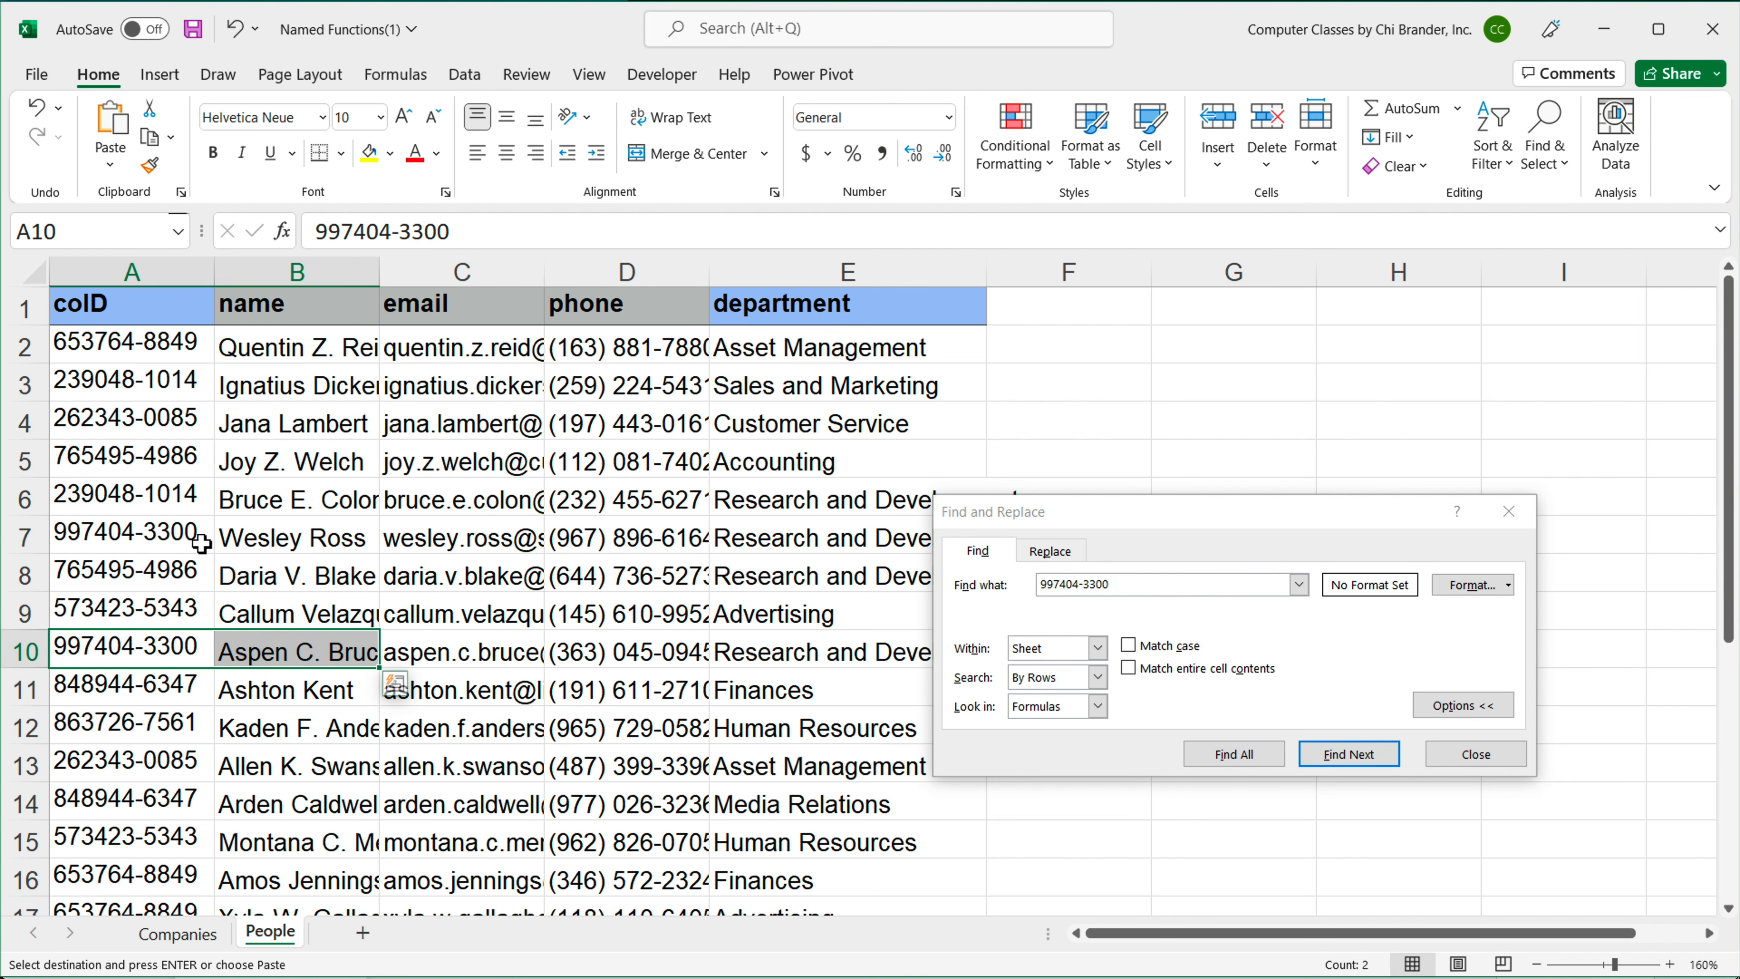
click(281, 538)
click(302, 659)
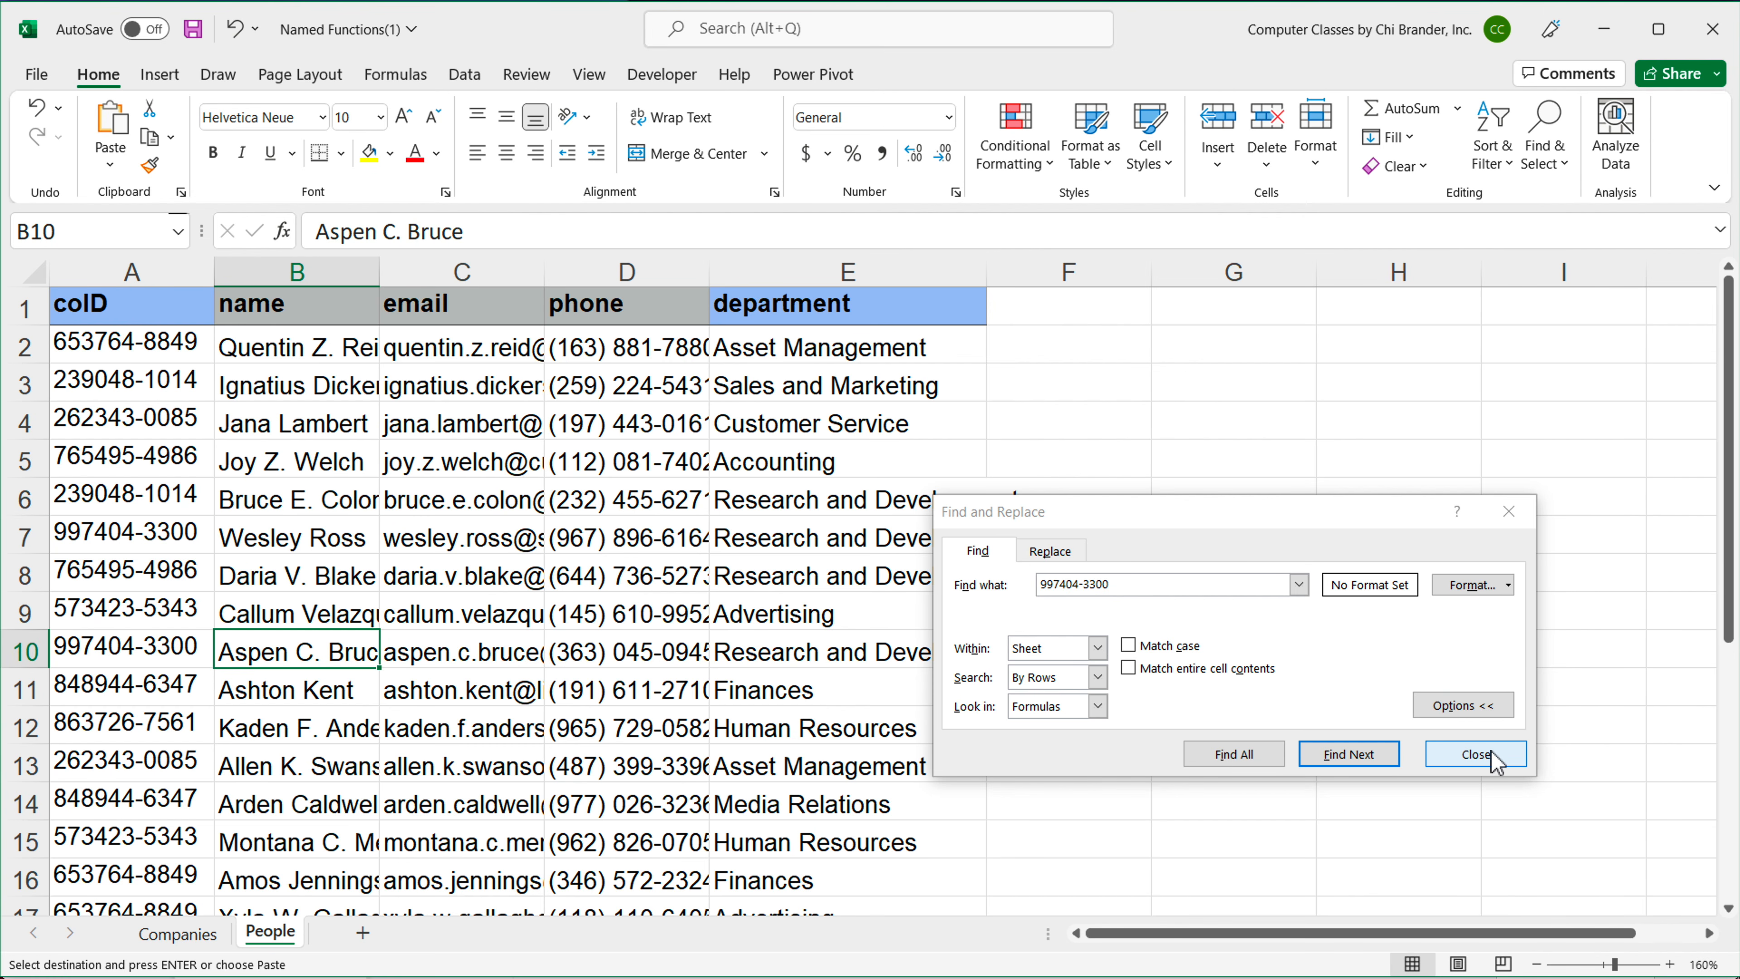
click(1477, 754)
click(178, 932)
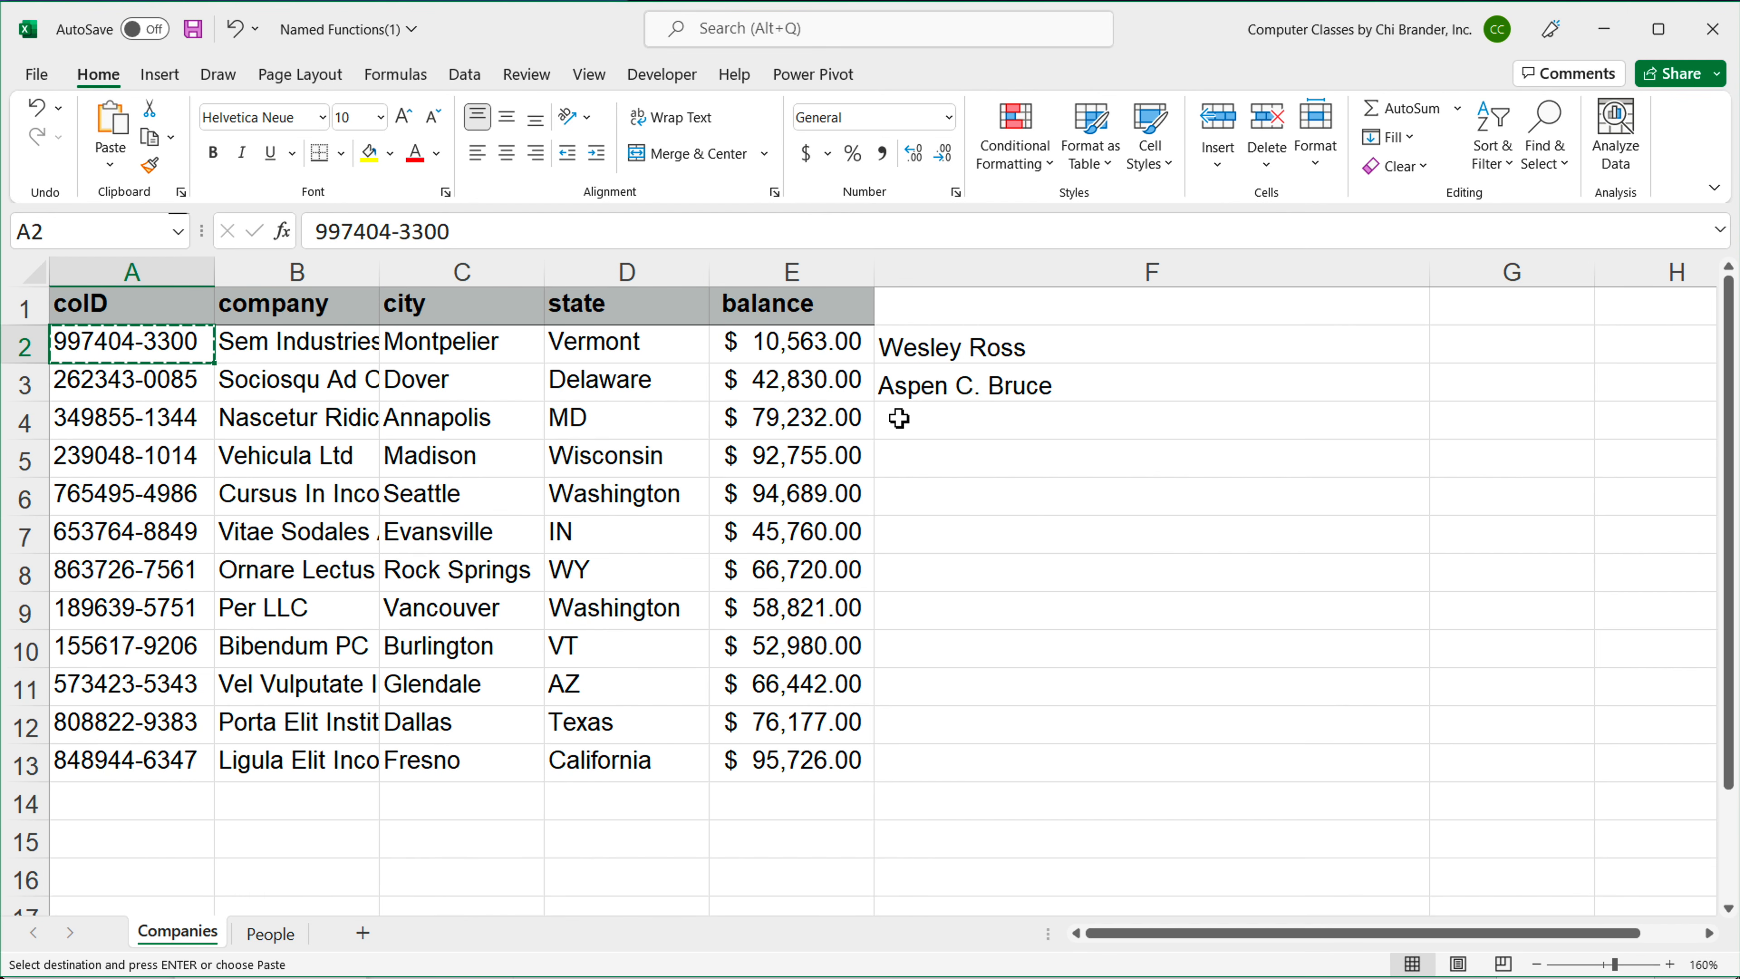
Step: Examine the FILTER formula in F2 and its spilled result in F3
click(945, 356)
double_click(947, 356)
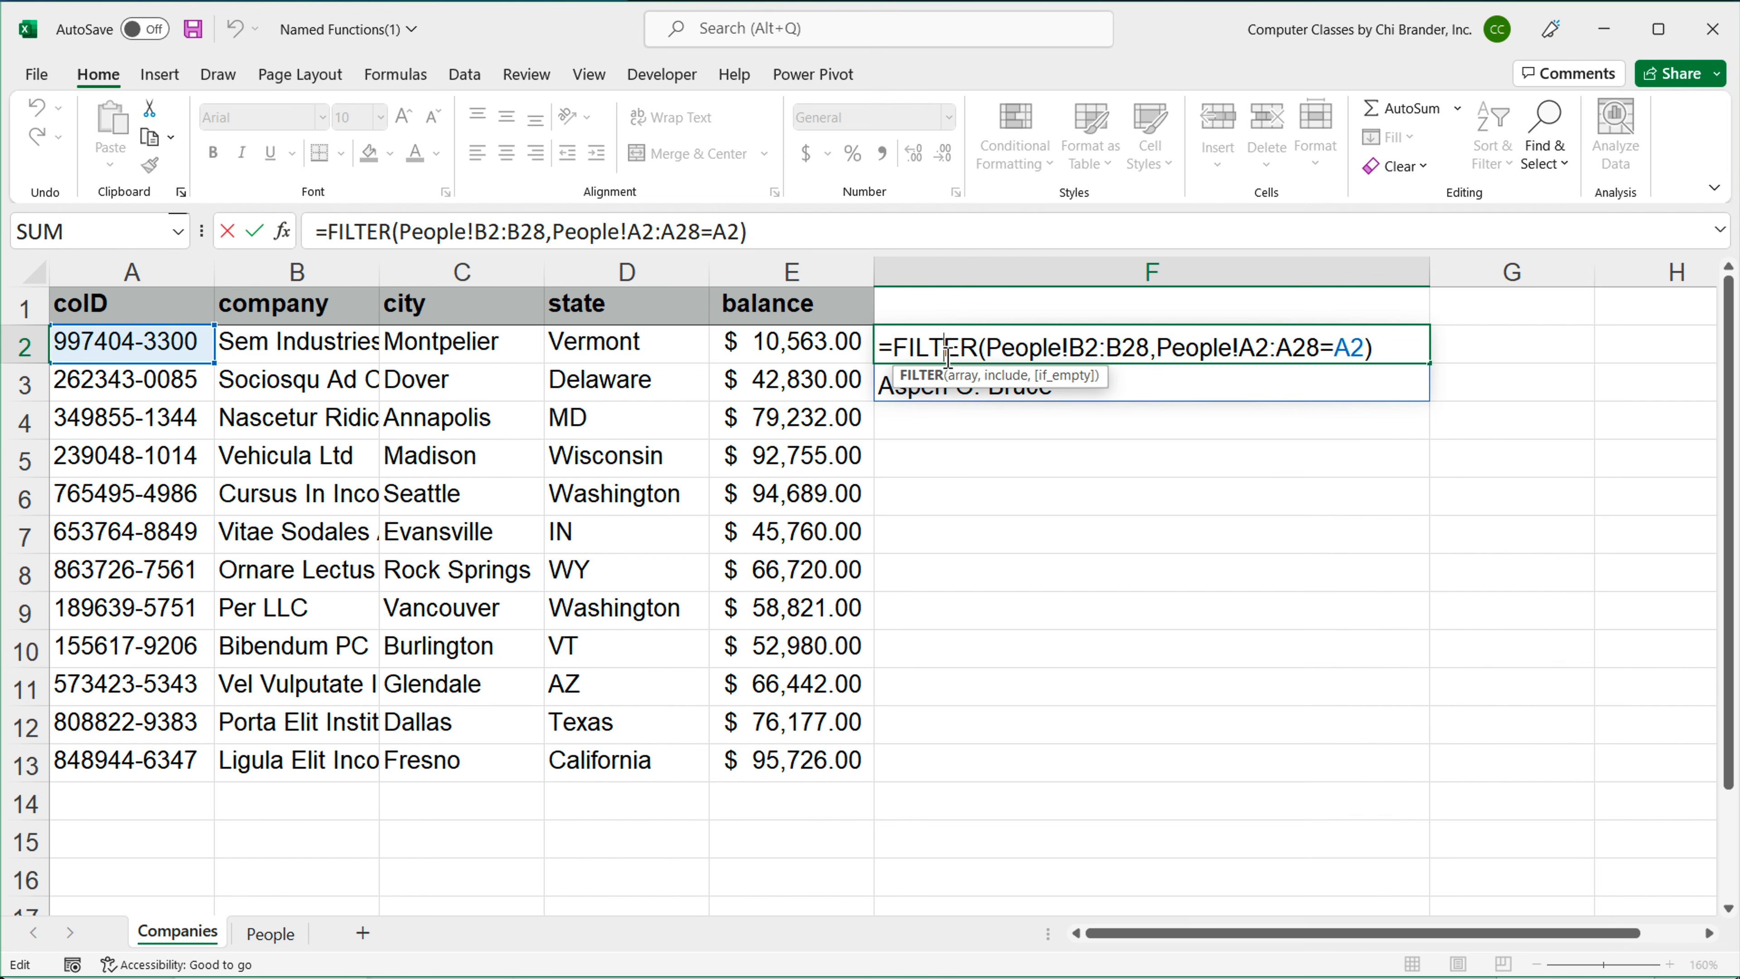
click(894, 347)
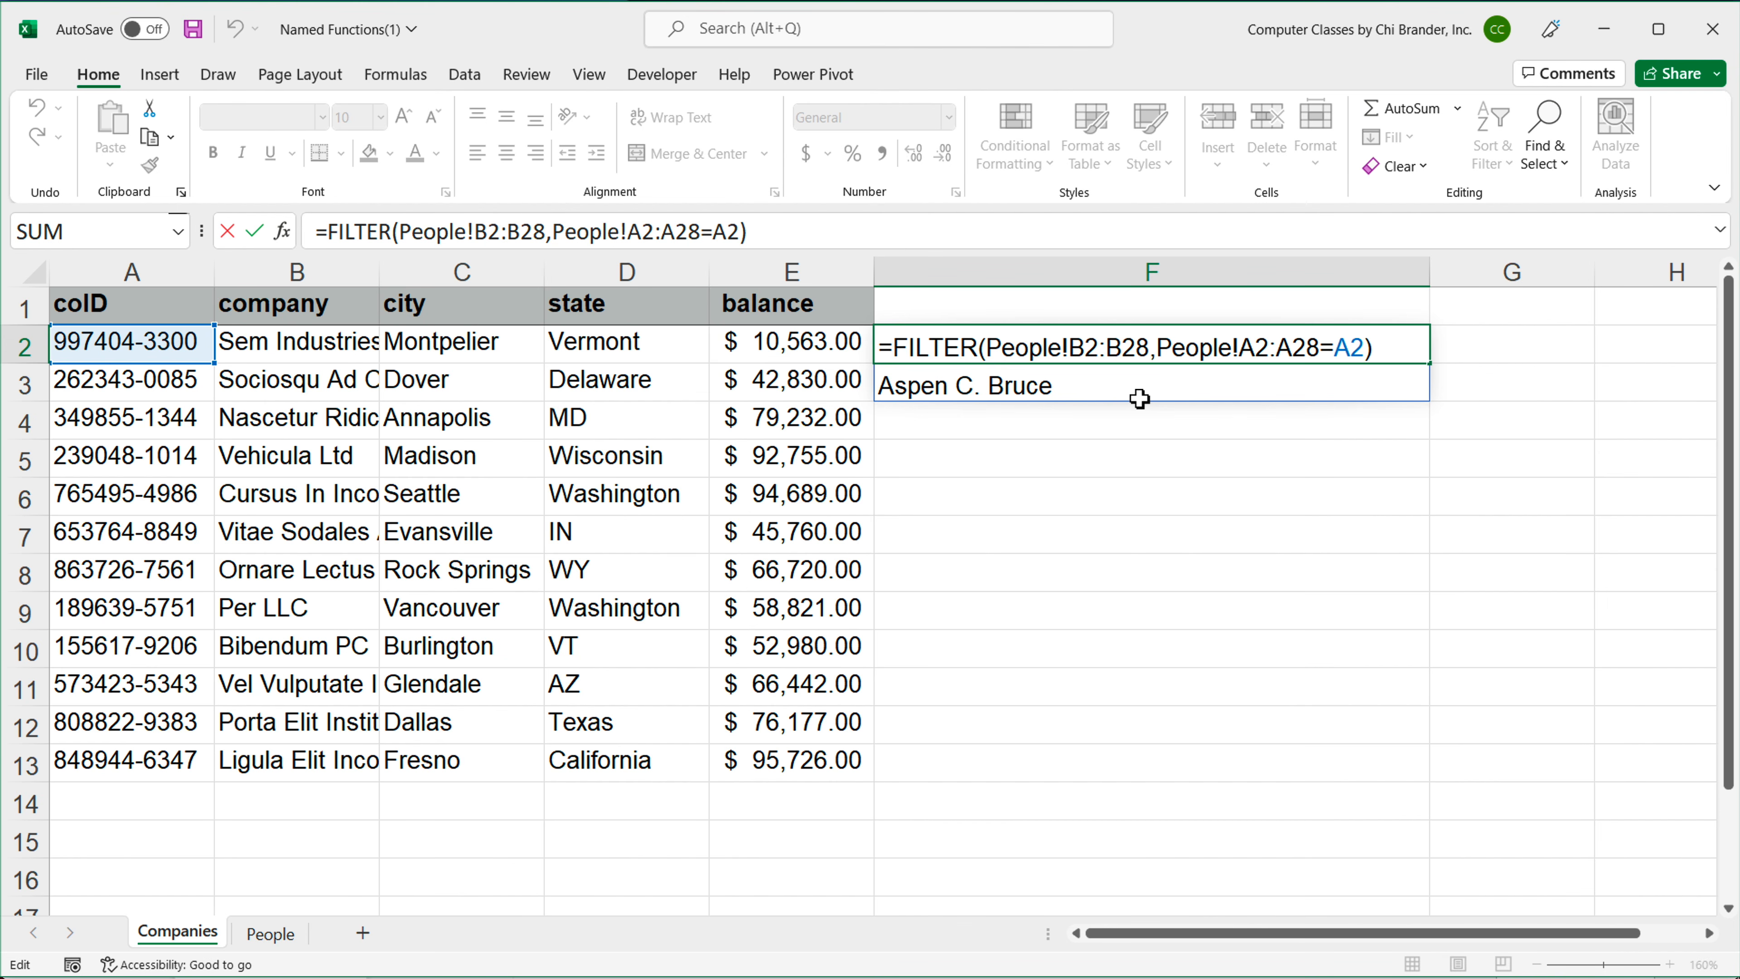
key(ctrl+Return)
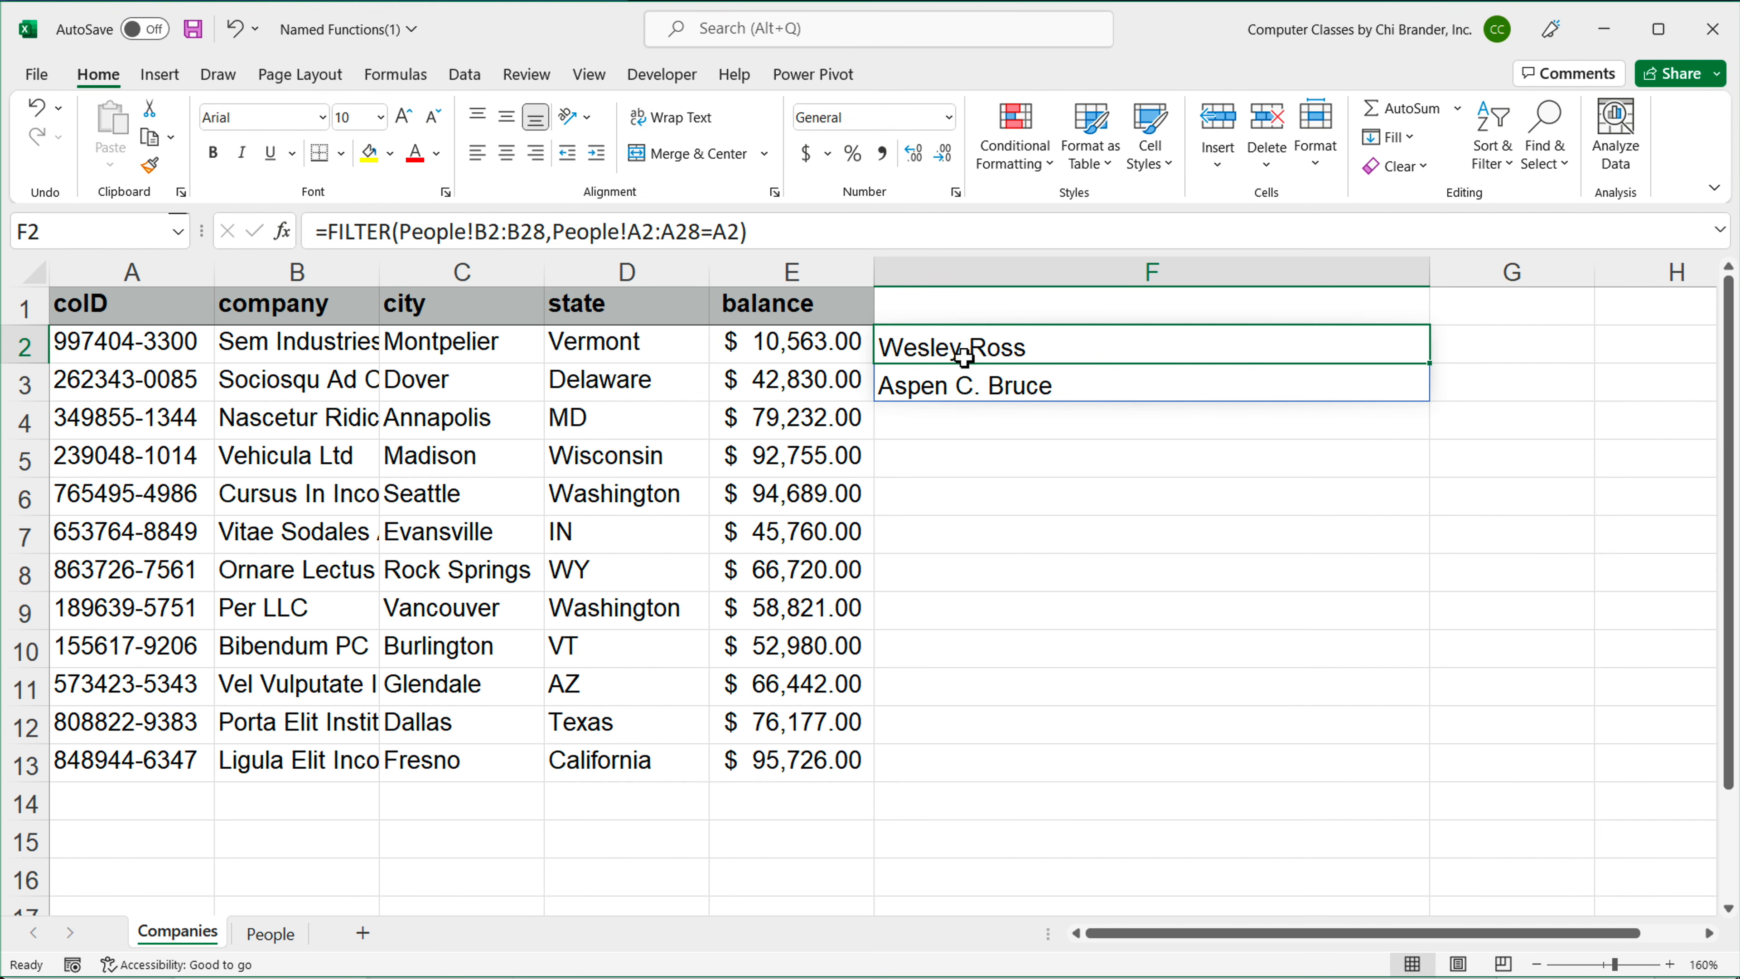
click(989, 388)
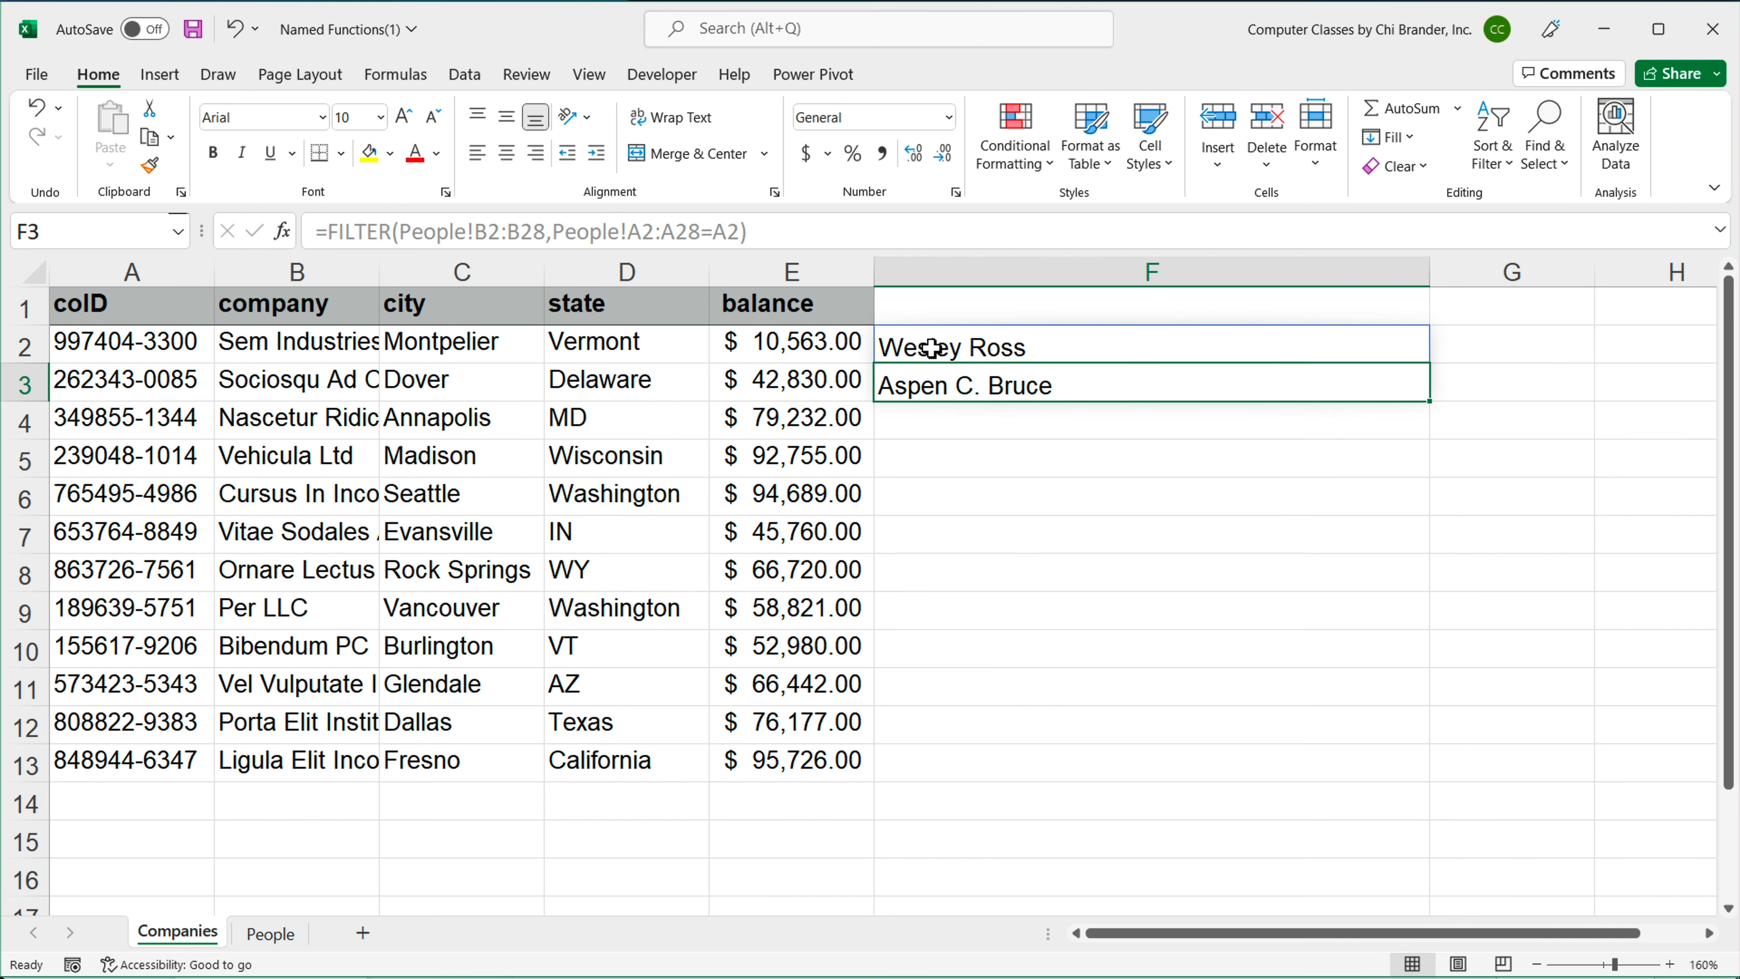
click(1053, 352)
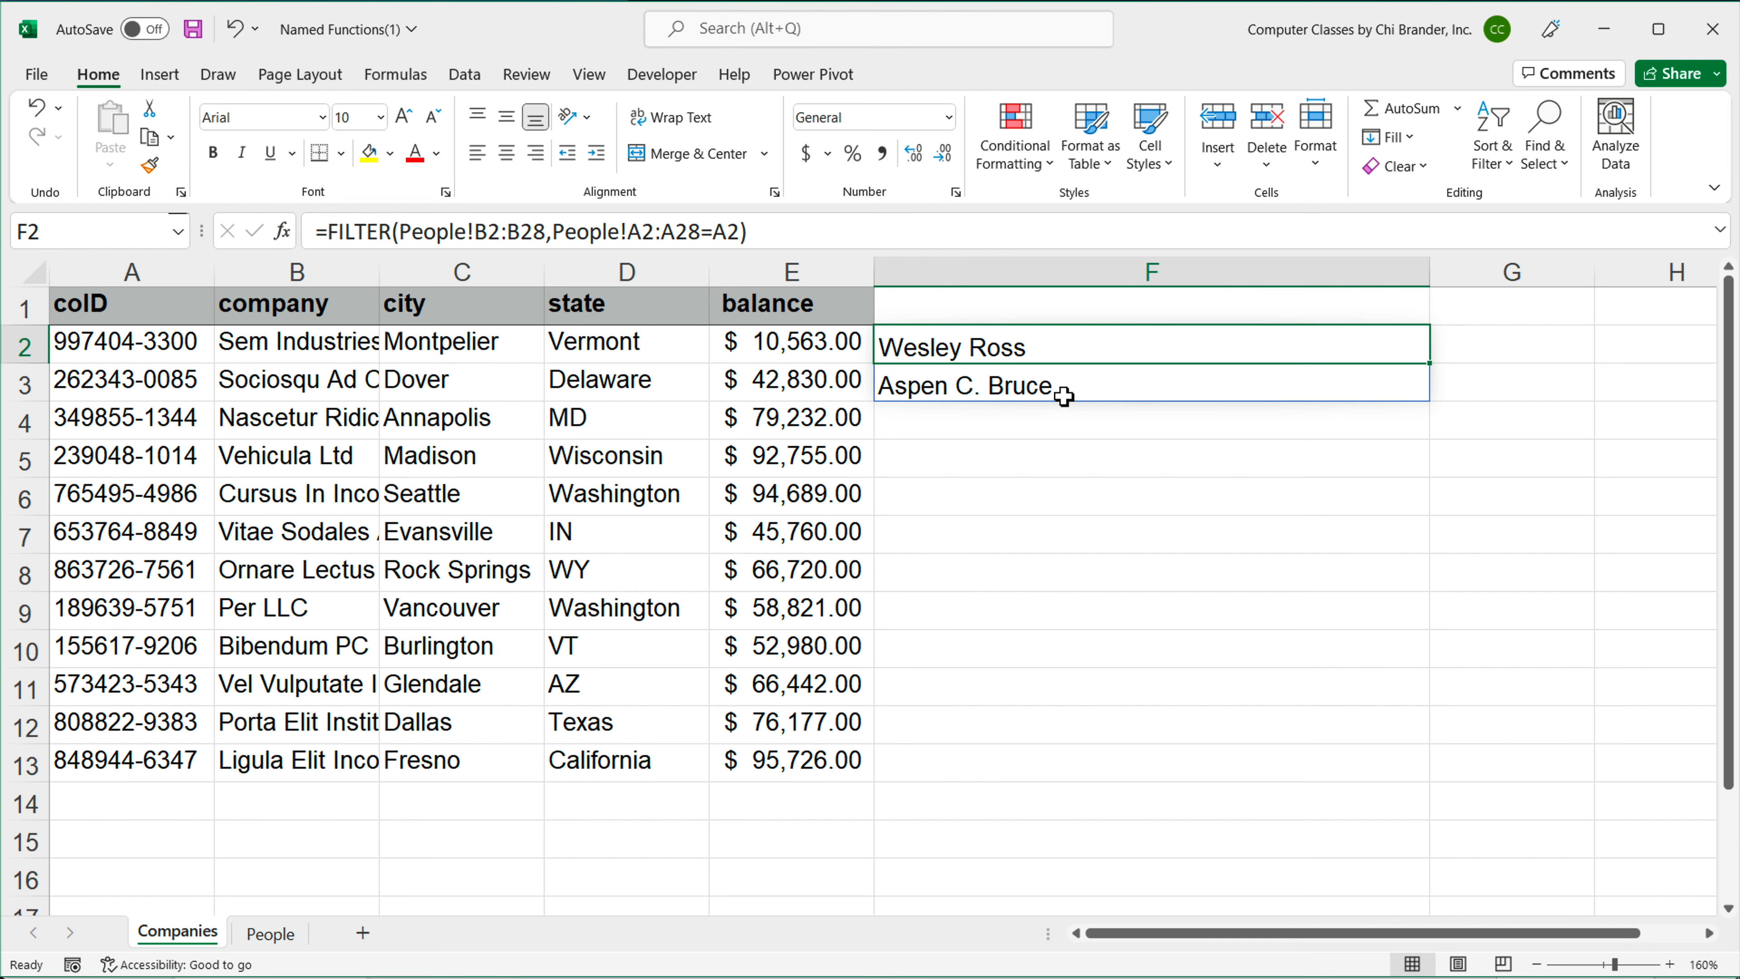
Step: Enter =TEXTJOIN(",",TRUE,F2#) in F6 to join the spilled FILTER results with commas
click(1120, 492)
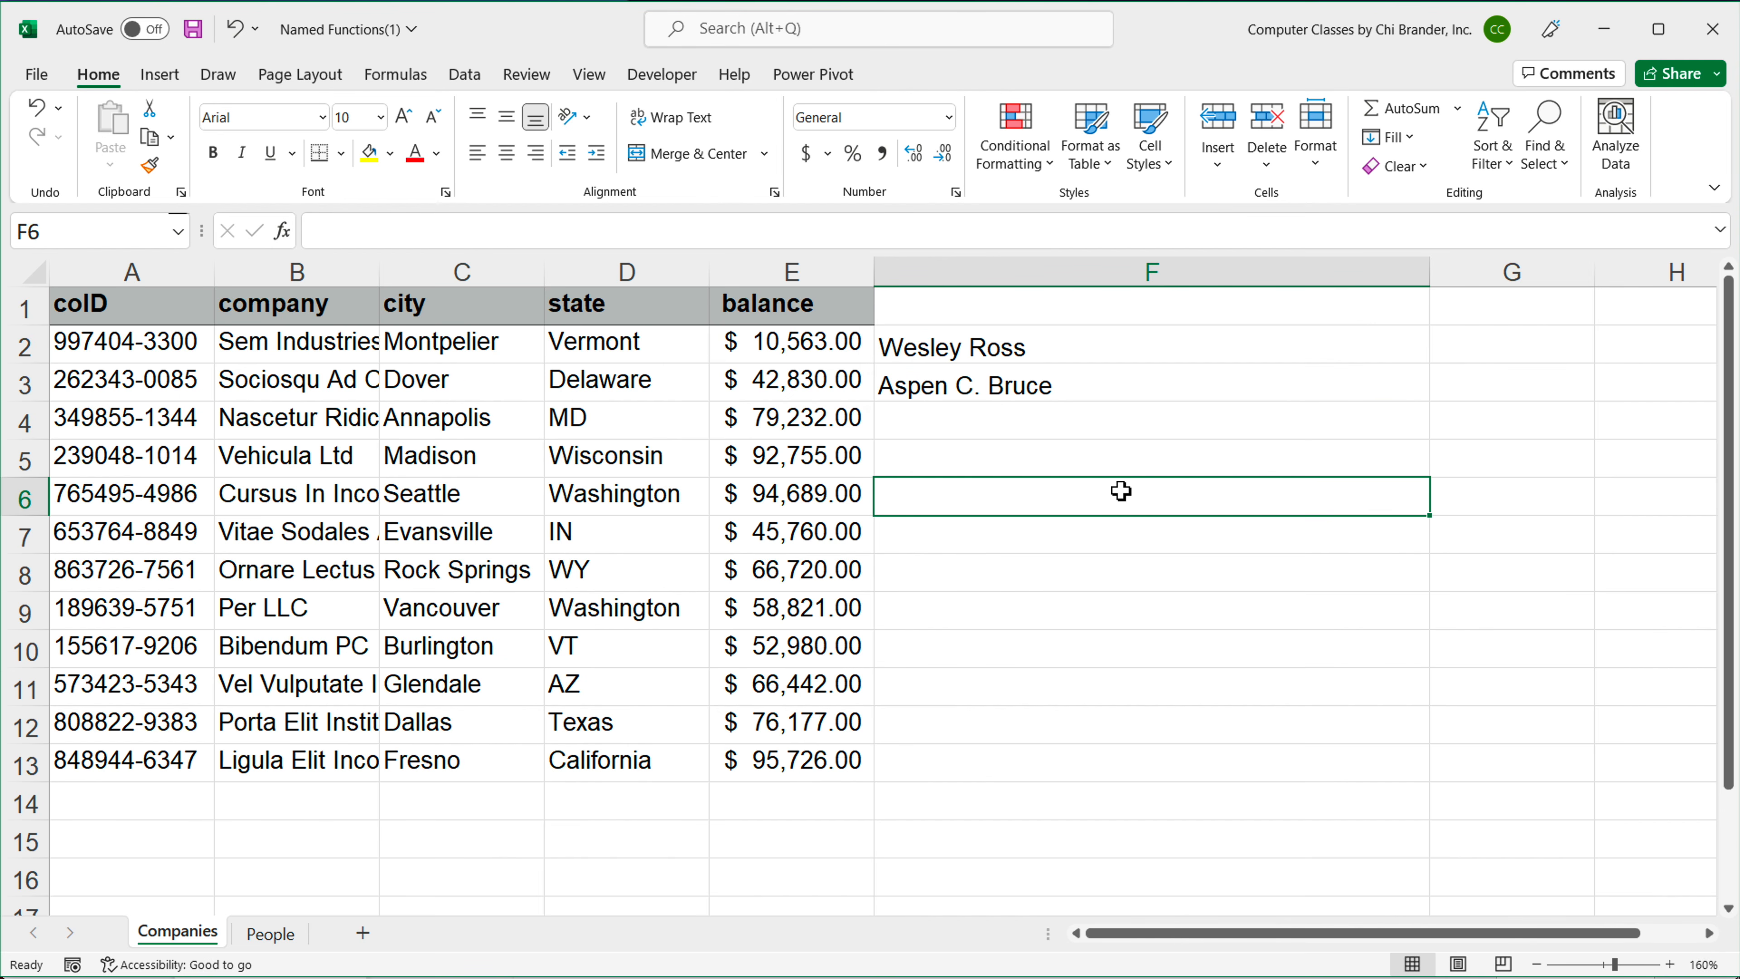
text(=TEXT)
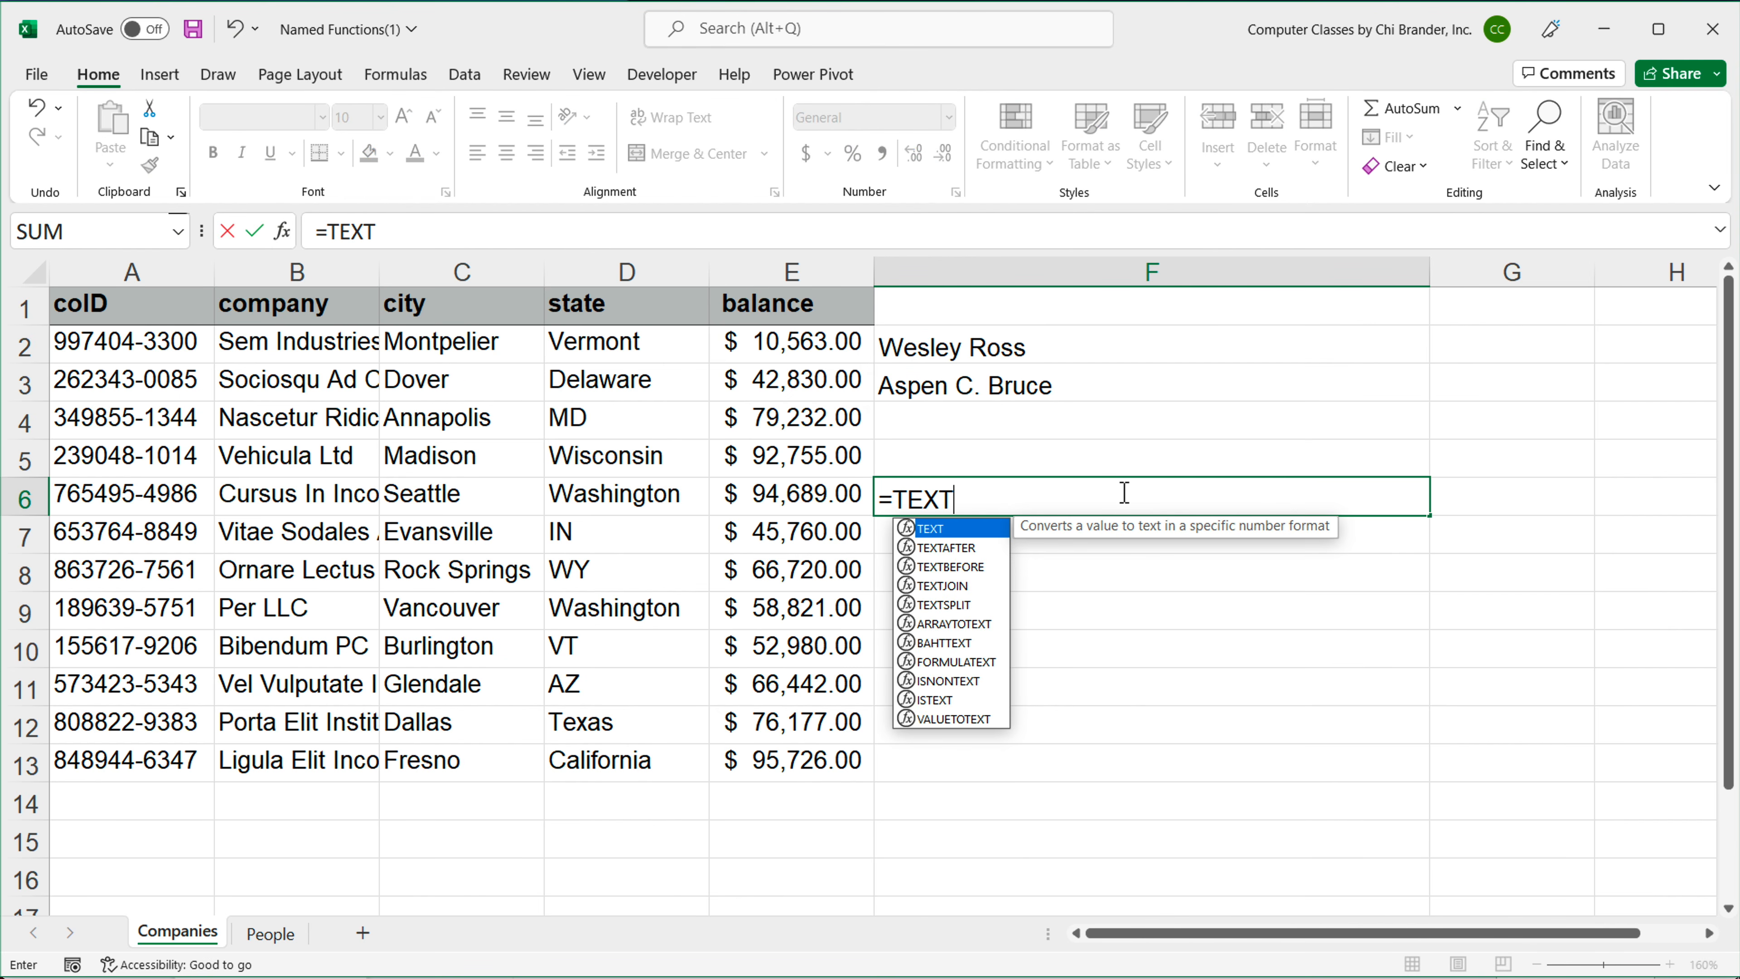
text(JOIN(",)
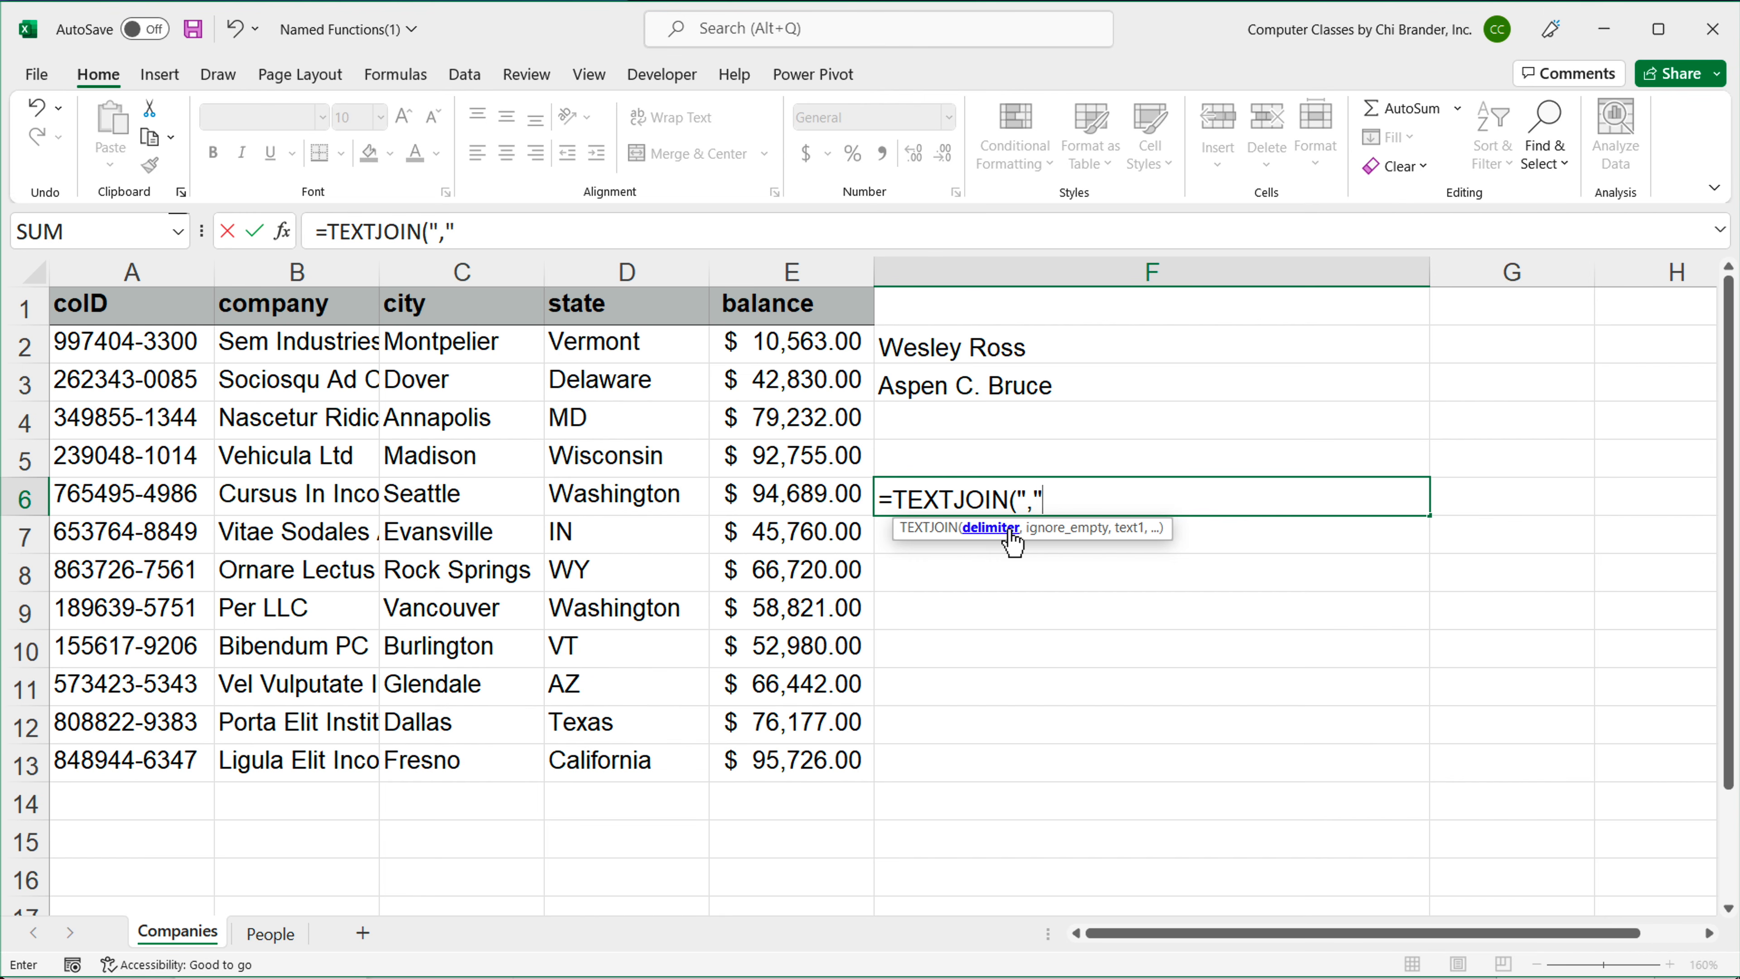
text(",)
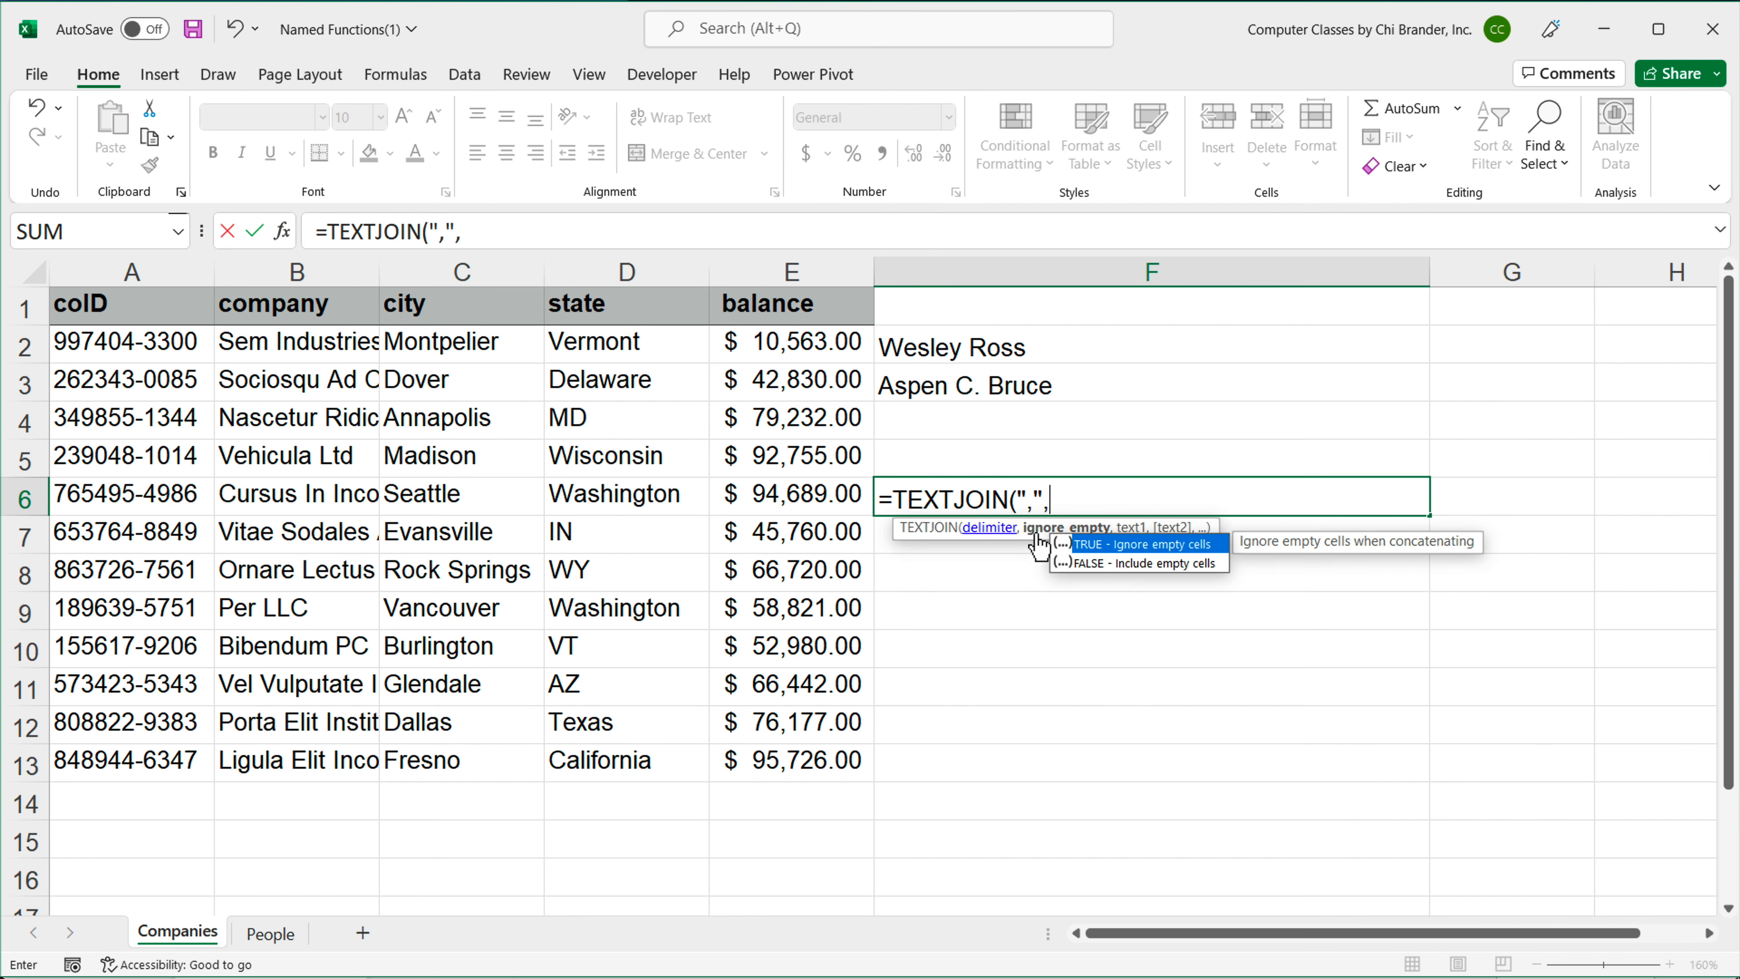
double_click(1108, 545)
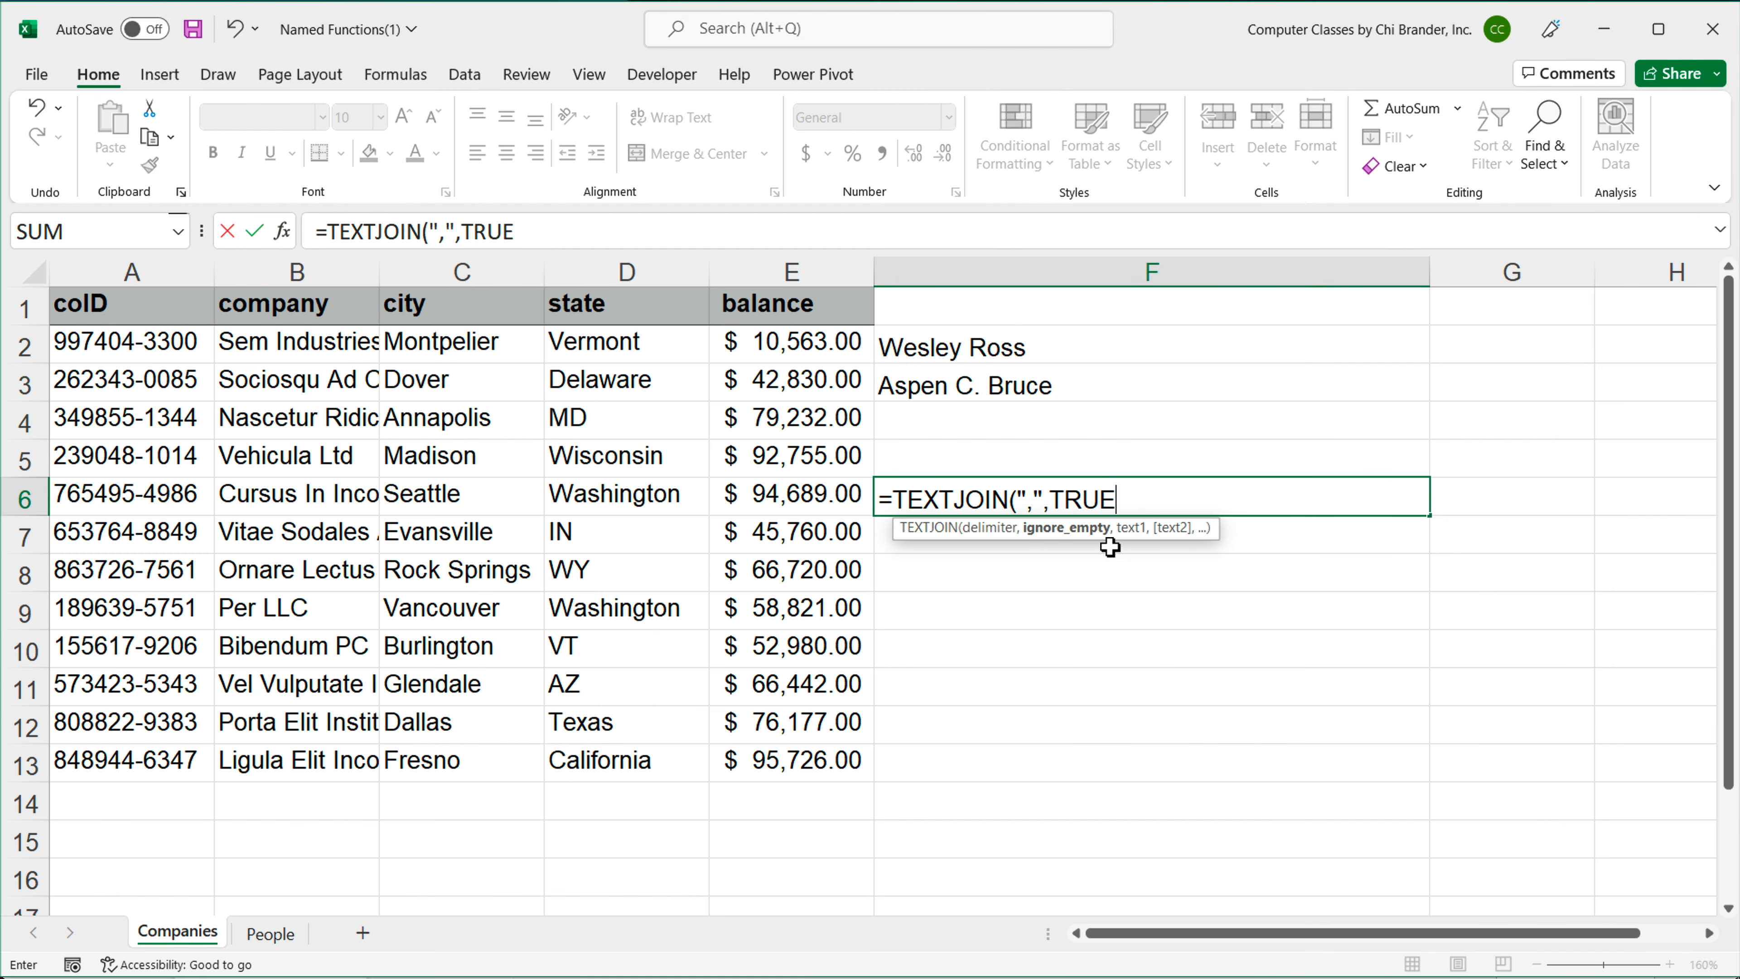
text(,)
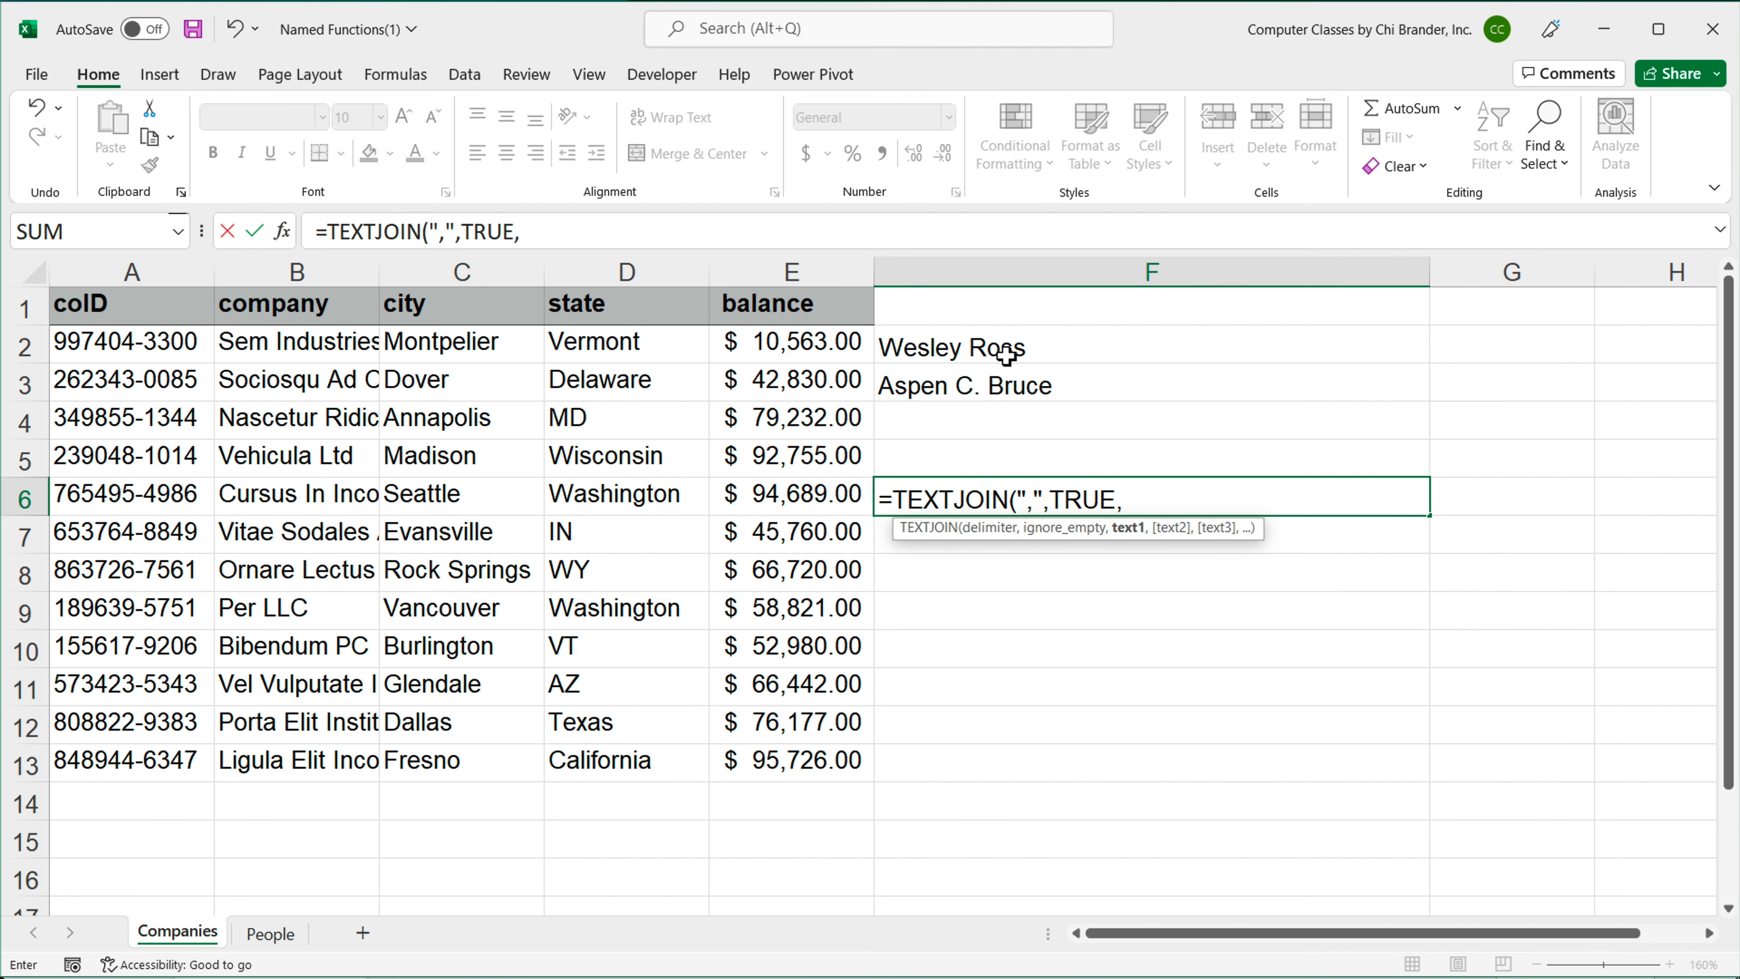
drag(1007, 351, 1005, 388)
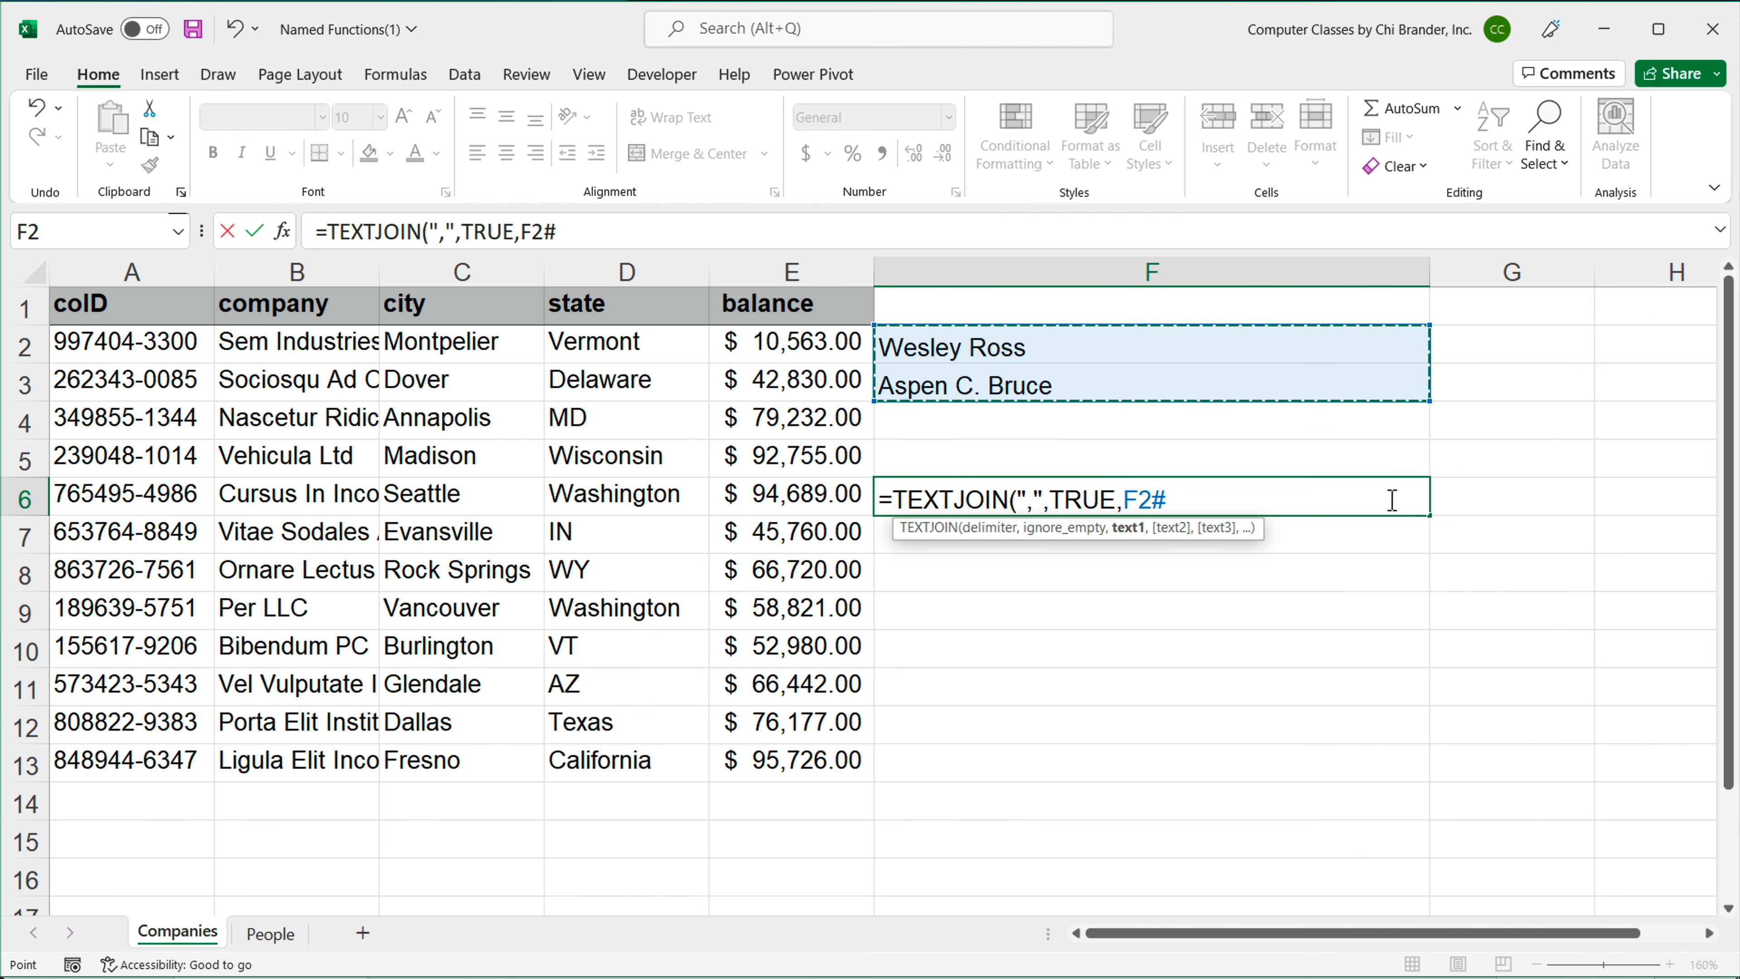
text())
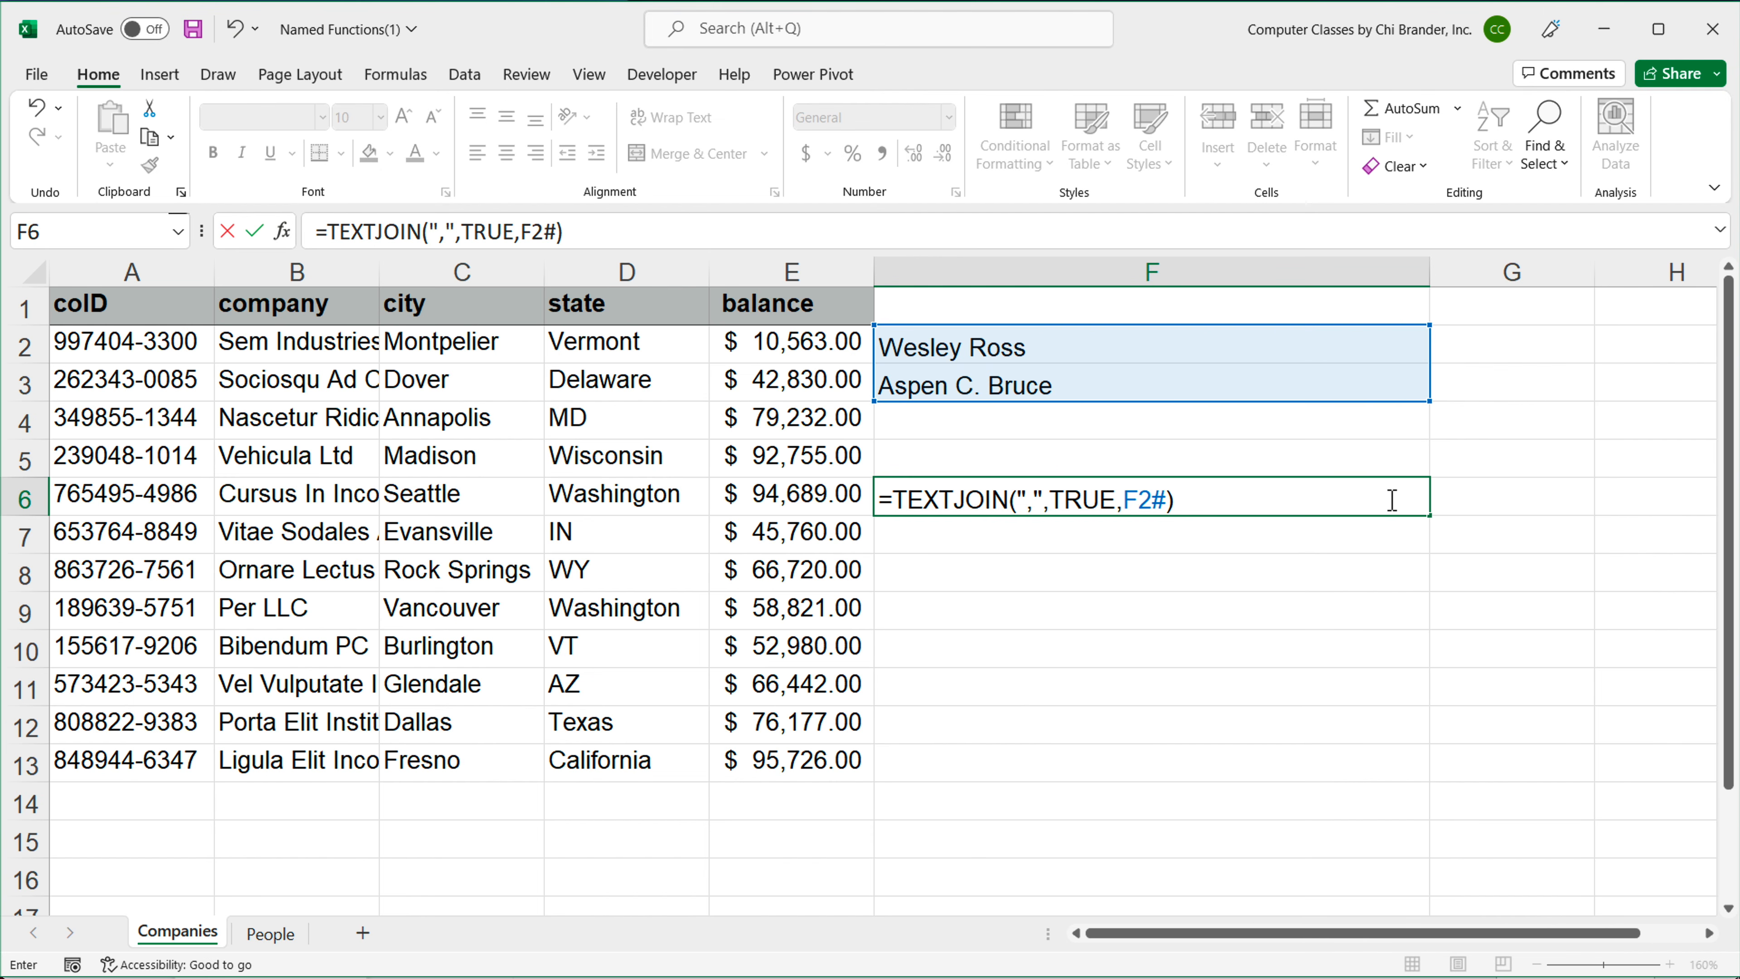
key(Return)
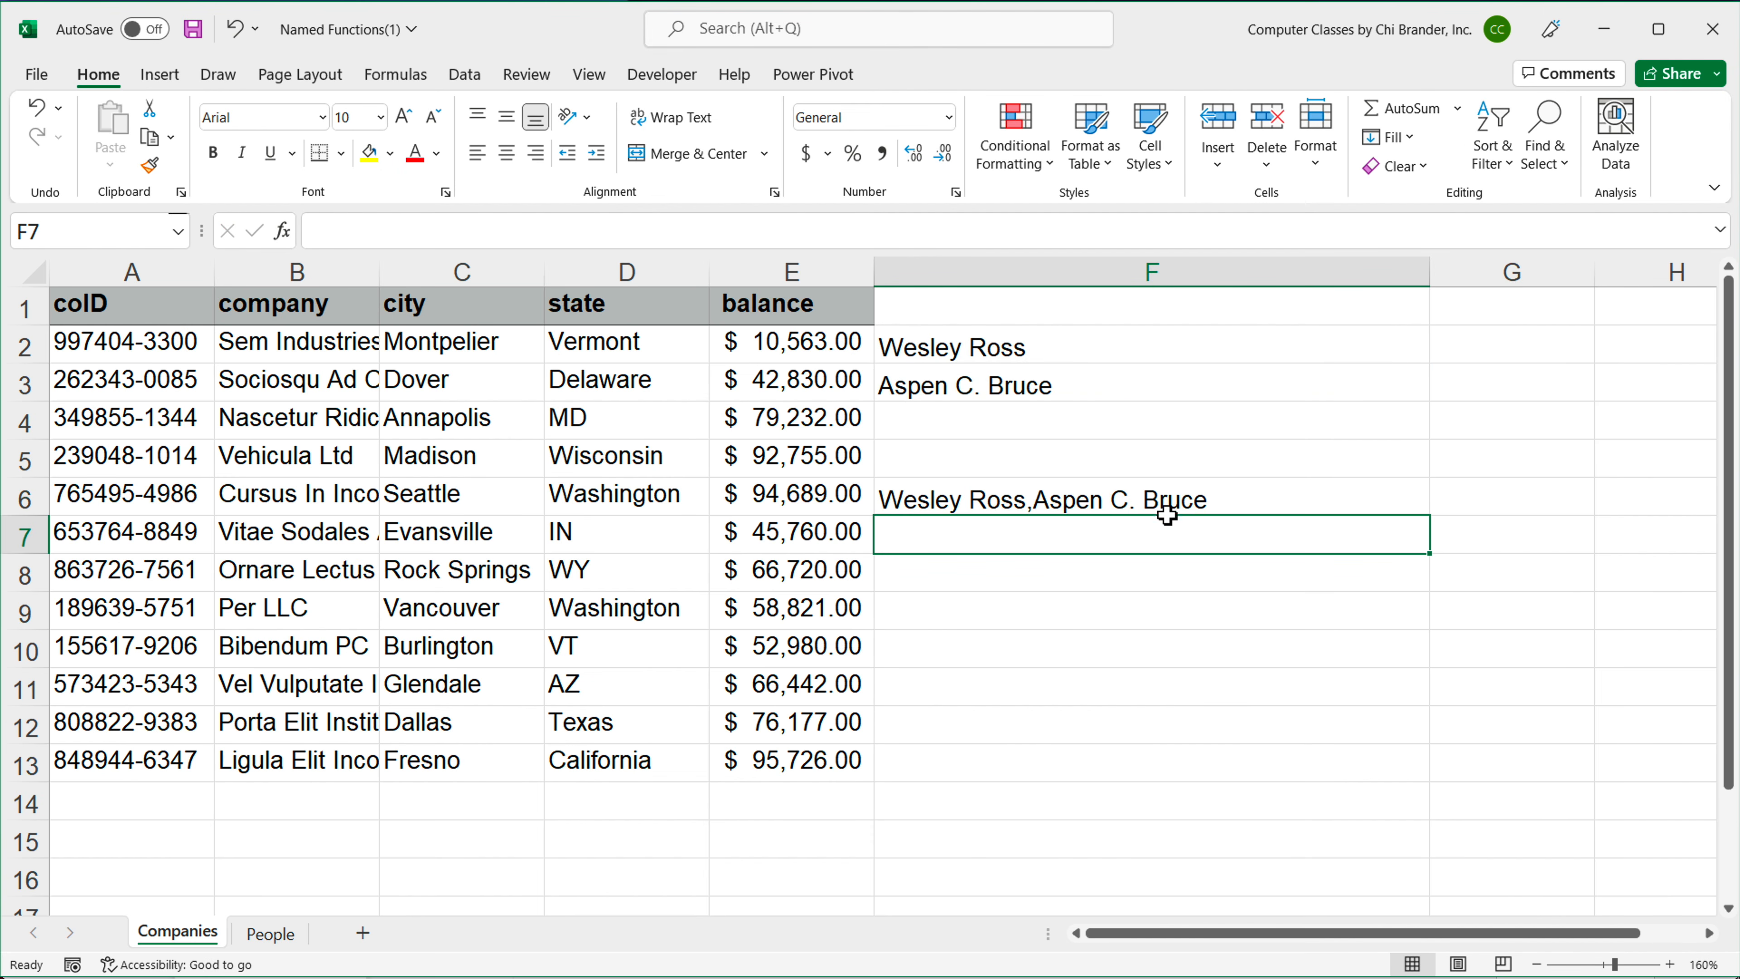
Step: Replace the F2# argument in F6's TEXTJOIN with FILTER(People!B2:B28,People!A2:A28=A2) copied from F2
double_click(1049, 496)
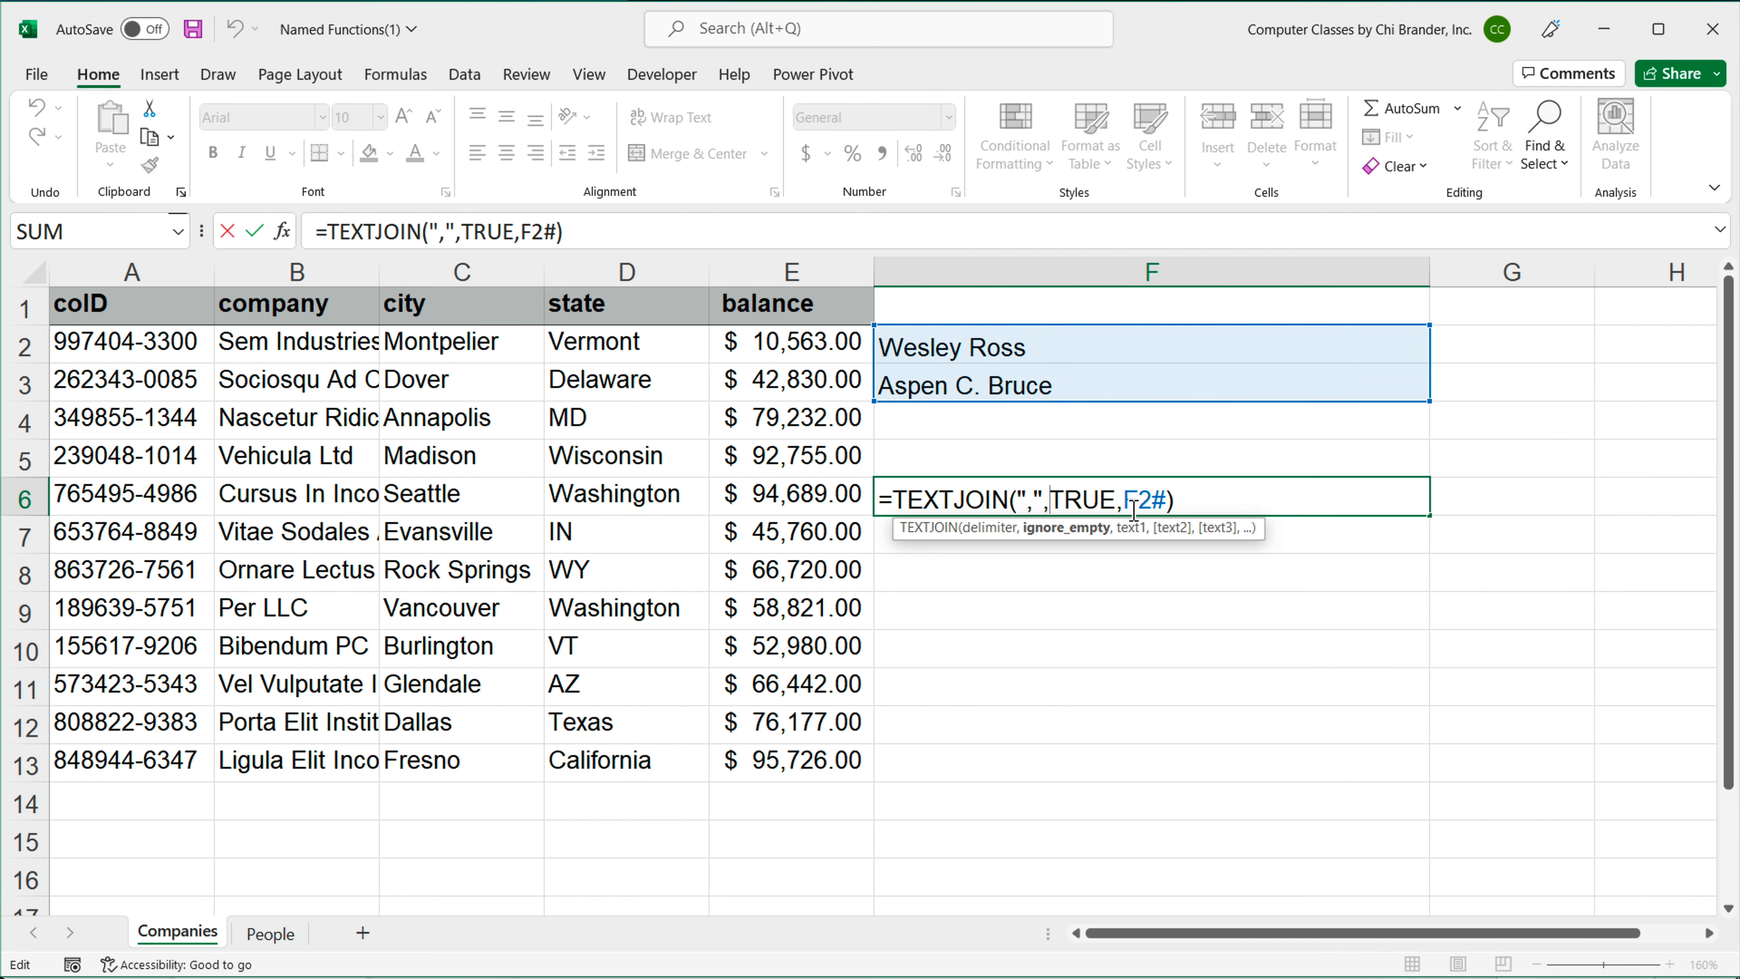
key(Escape)
double_click(1026, 356)
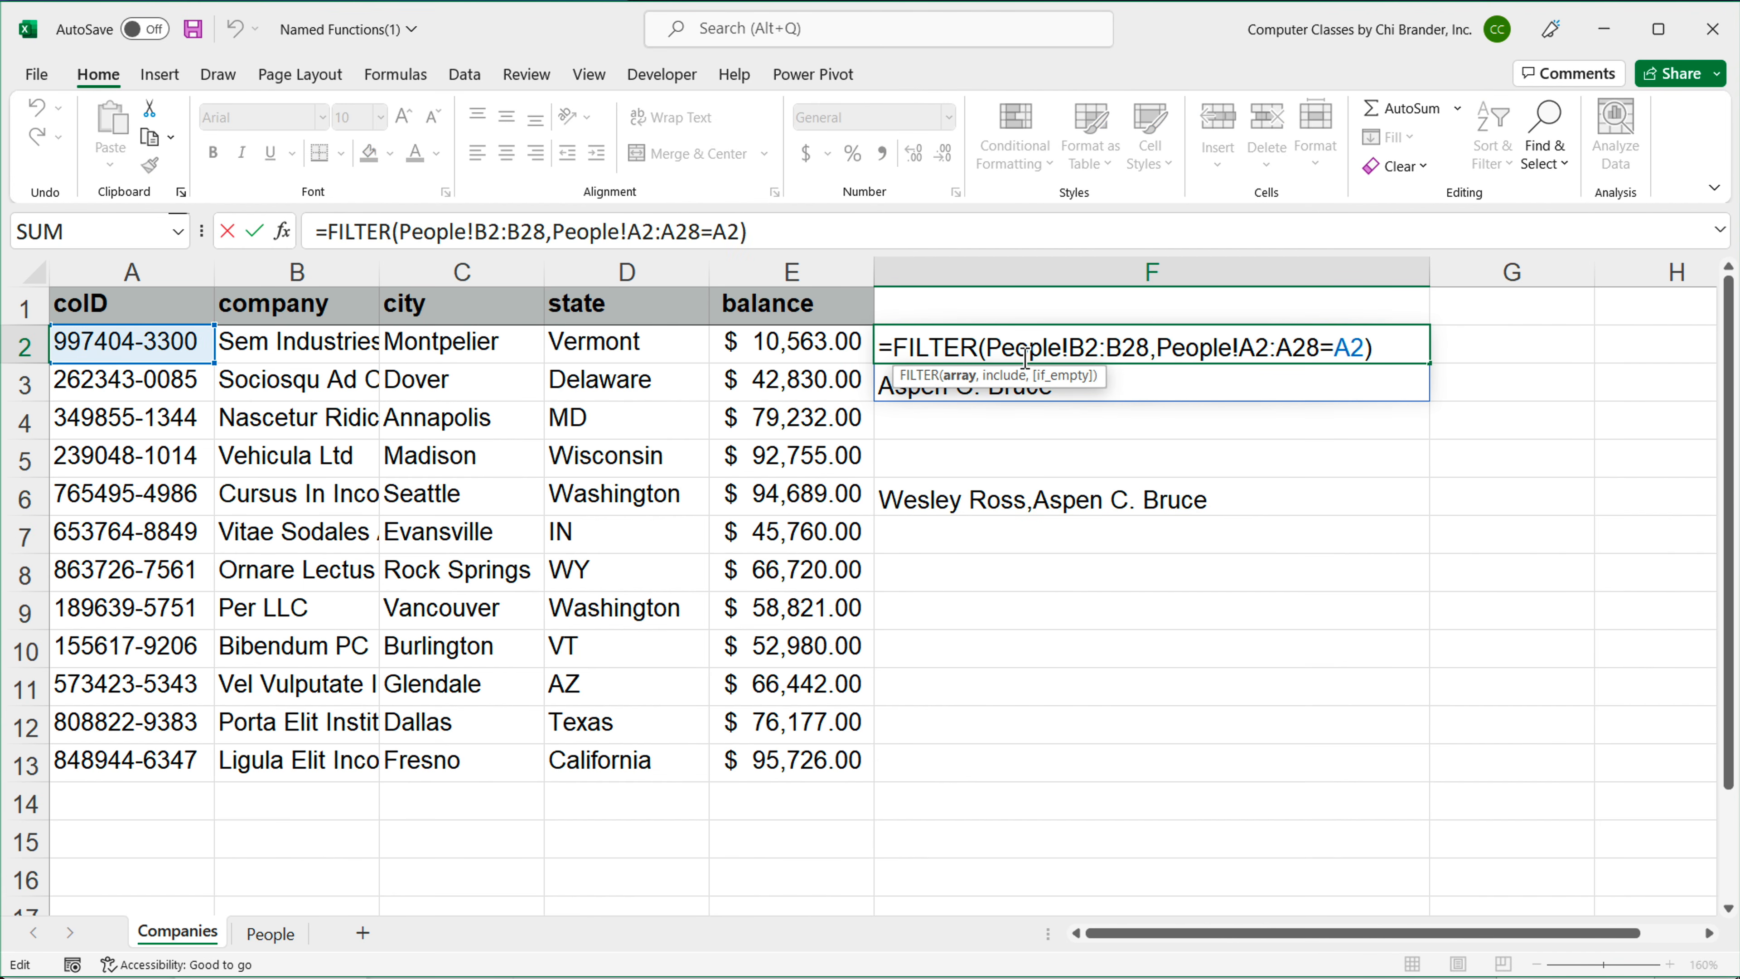
drag(895, 349, 1529, 349)
key(ctrl+c)
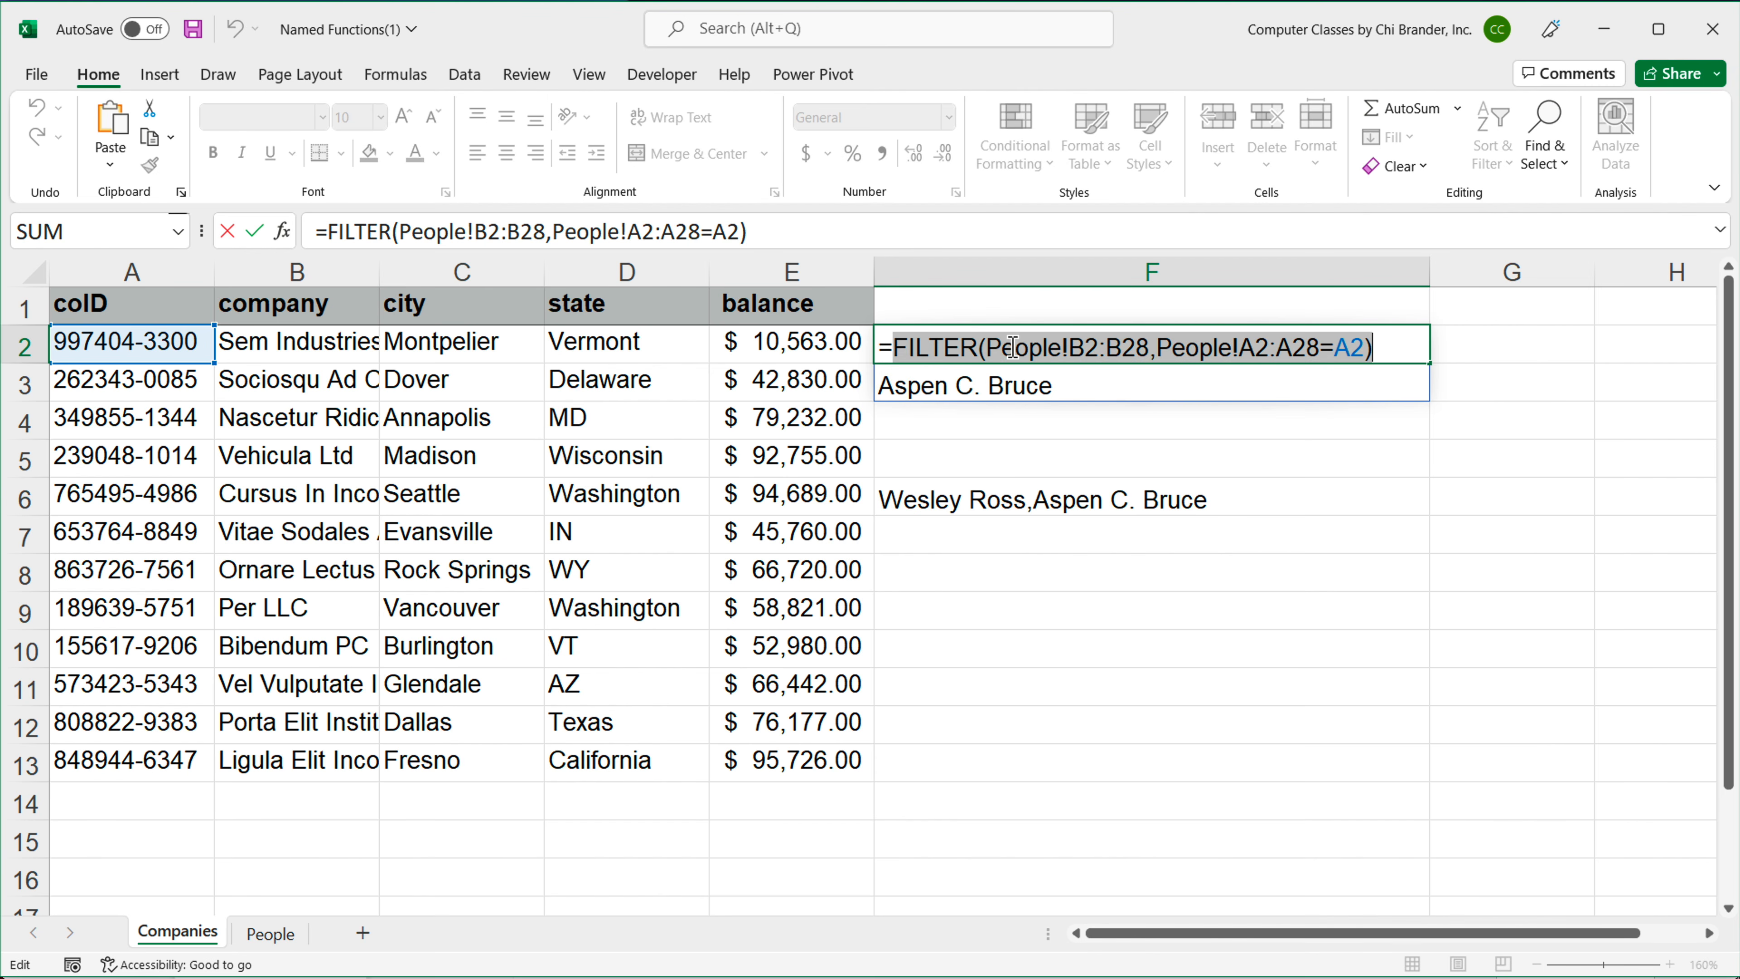
key(Escape)
double_click(1073, 504)
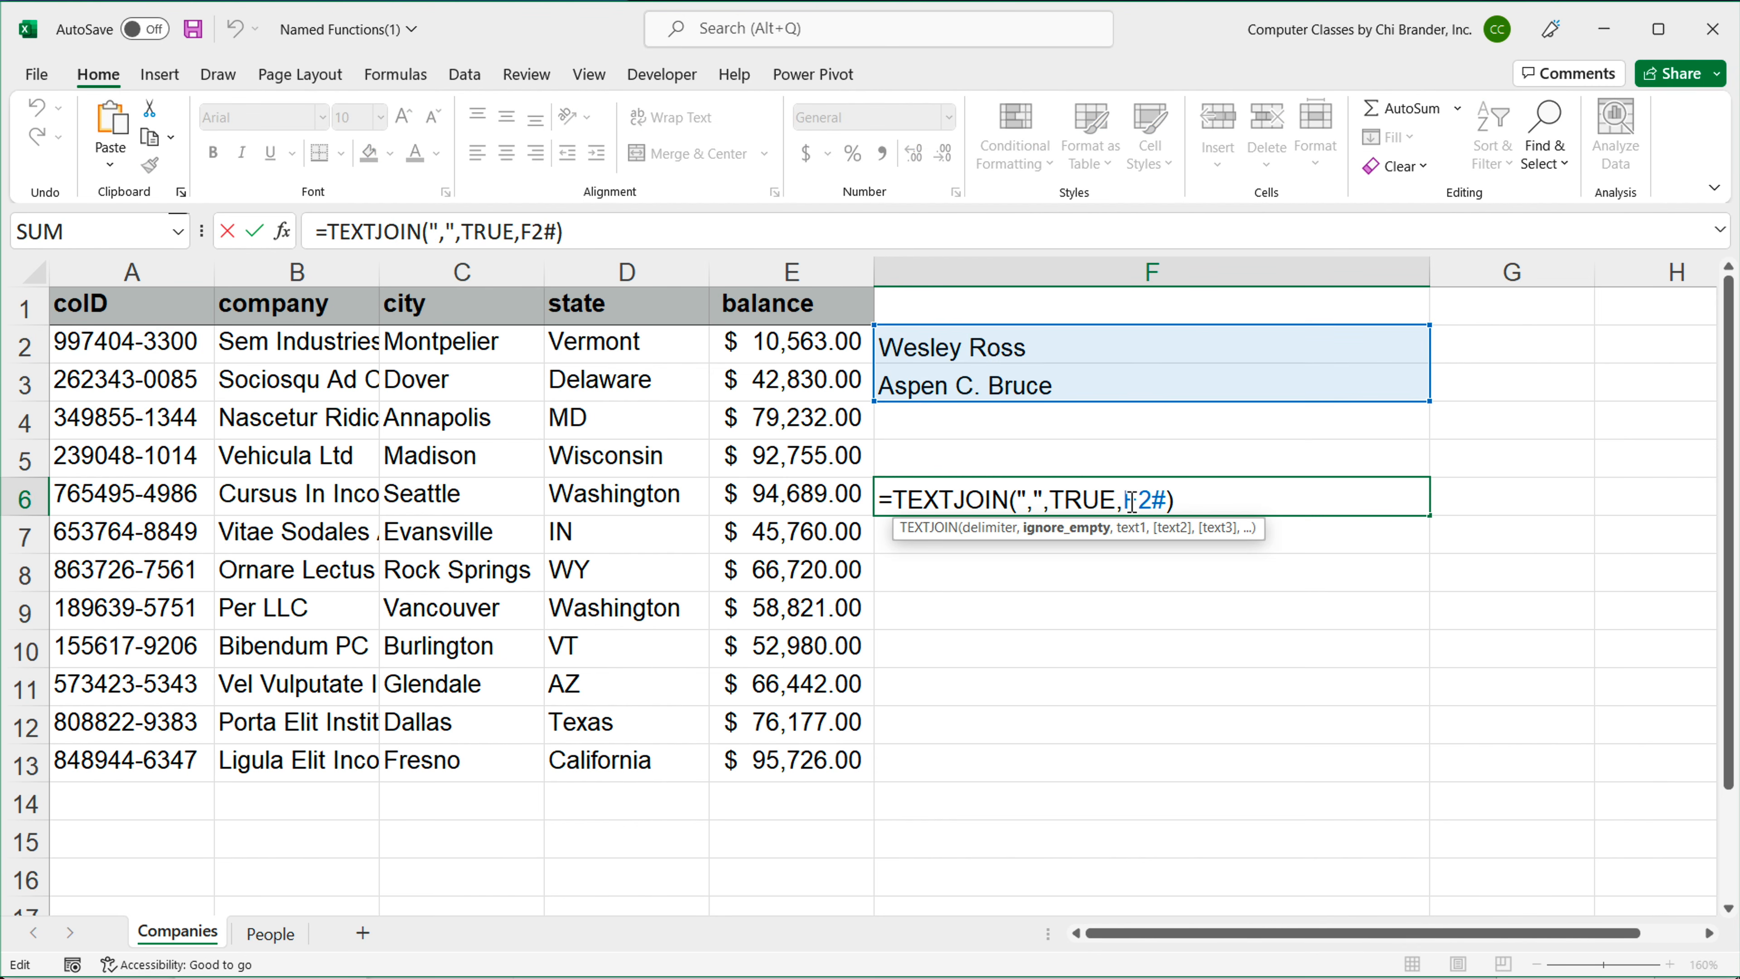
drag(1125, 502, 1172, 502)
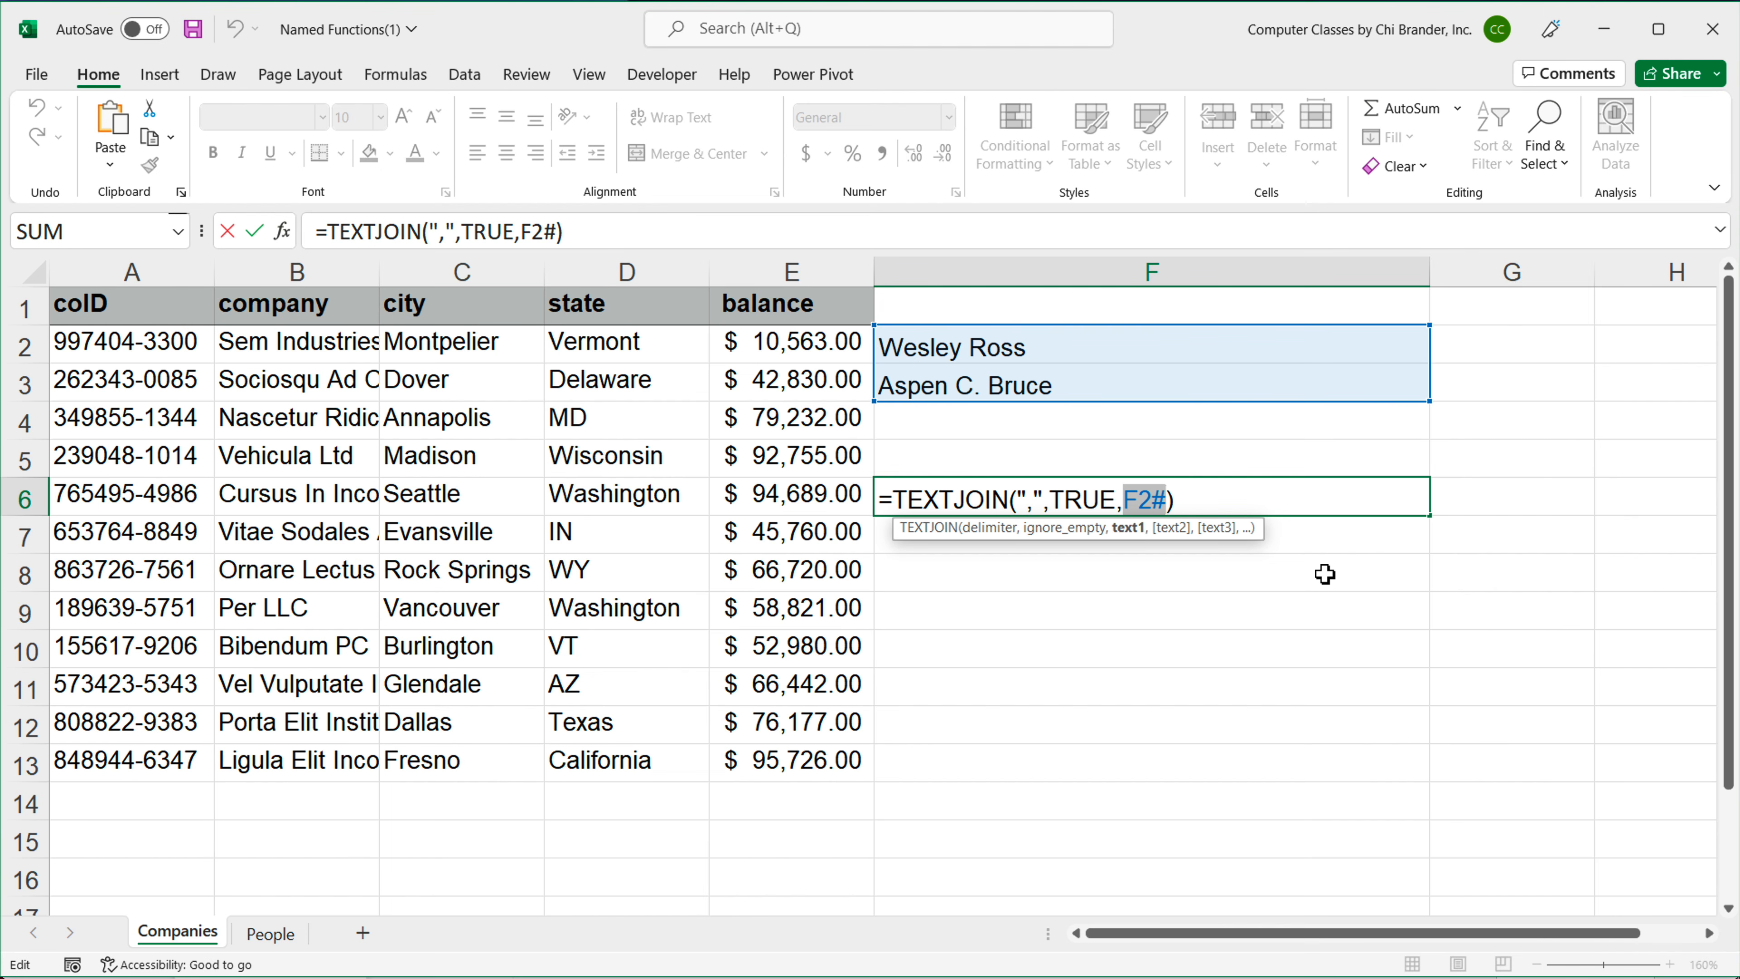
key(BackSpace)
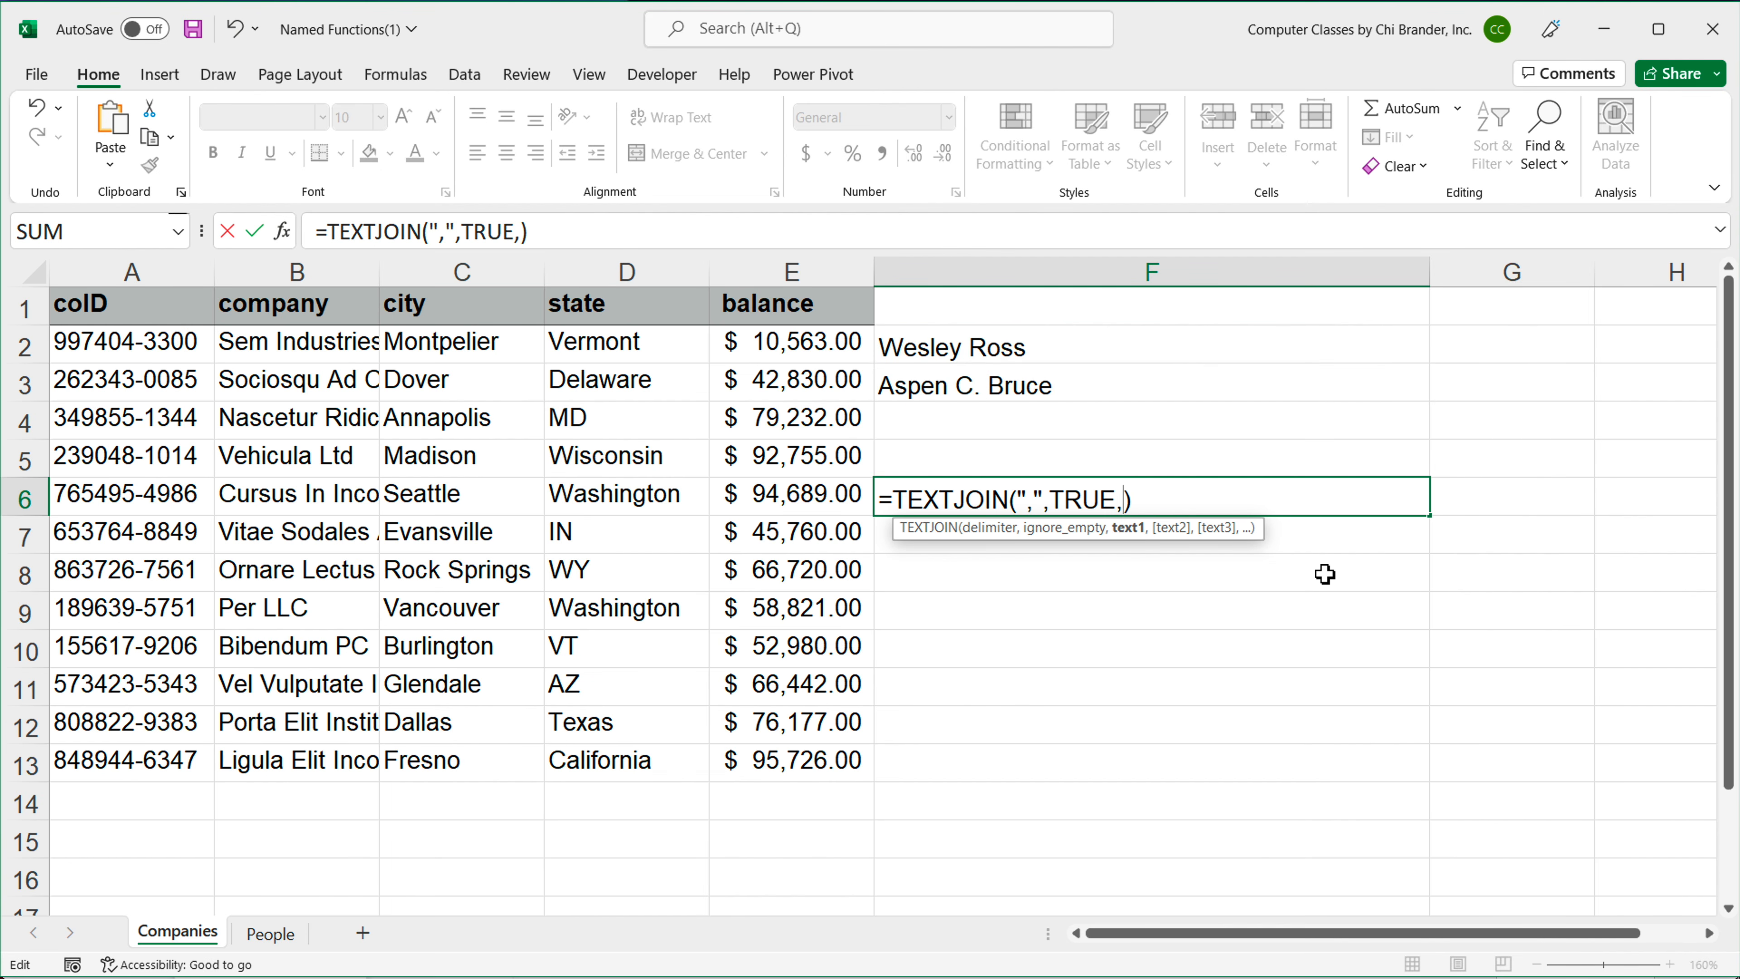
key(ctrl+v)
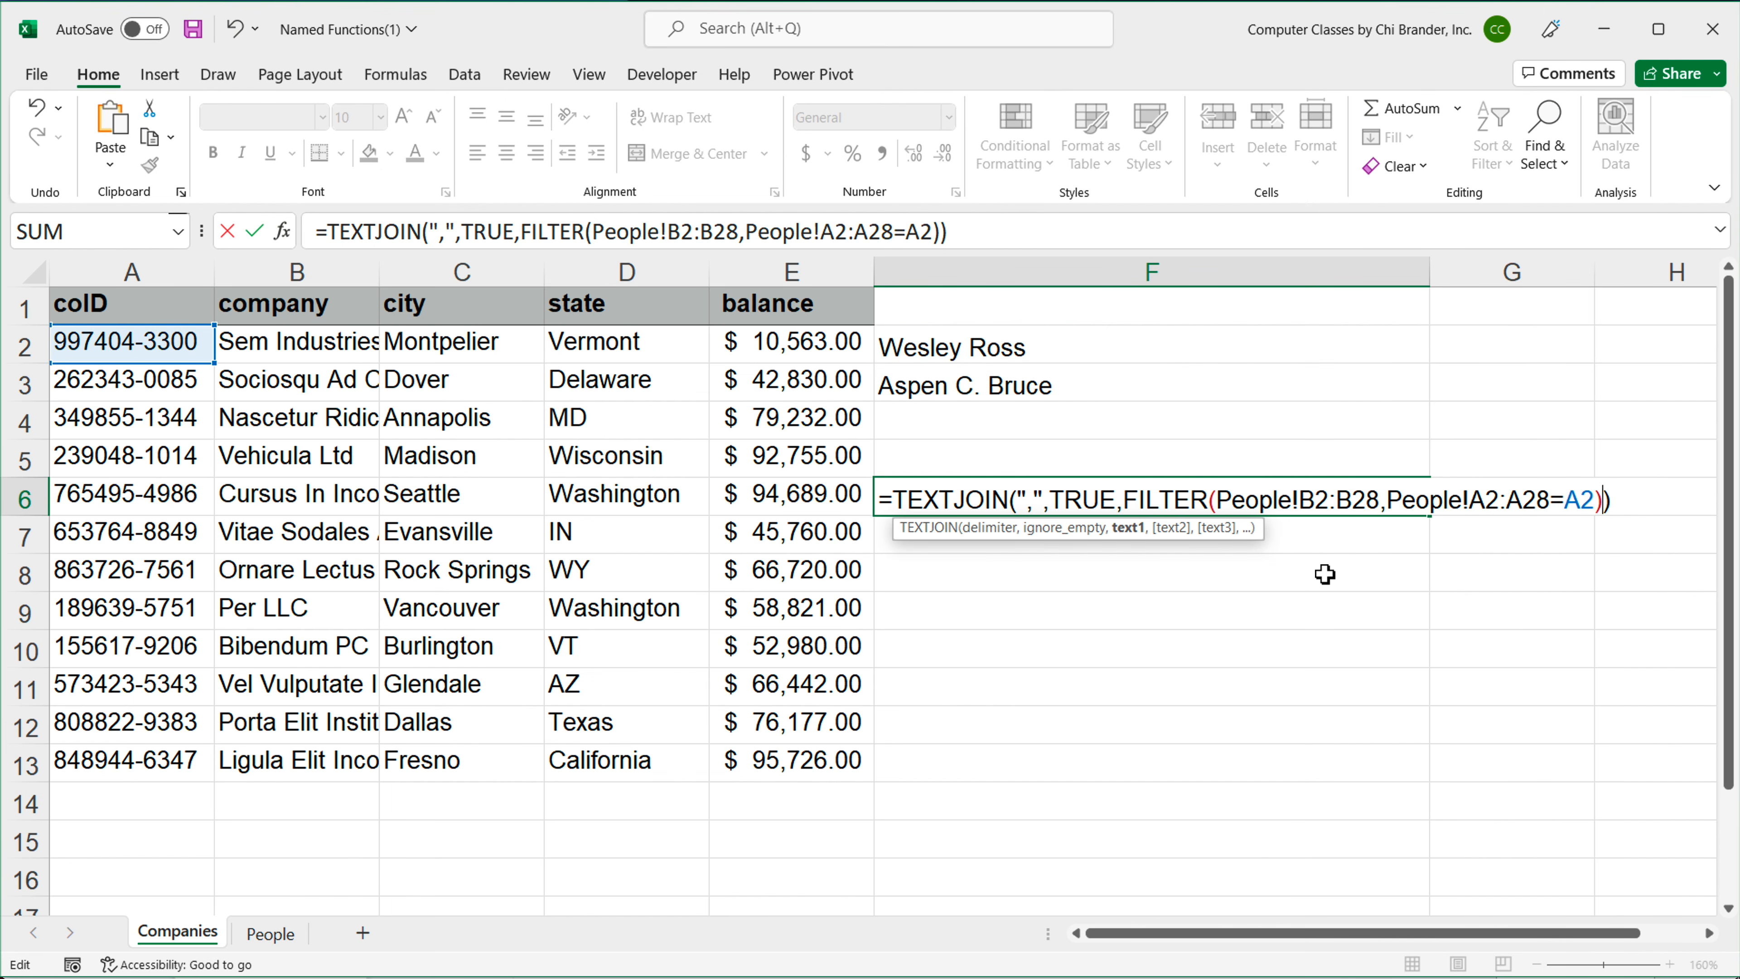
key(Return)
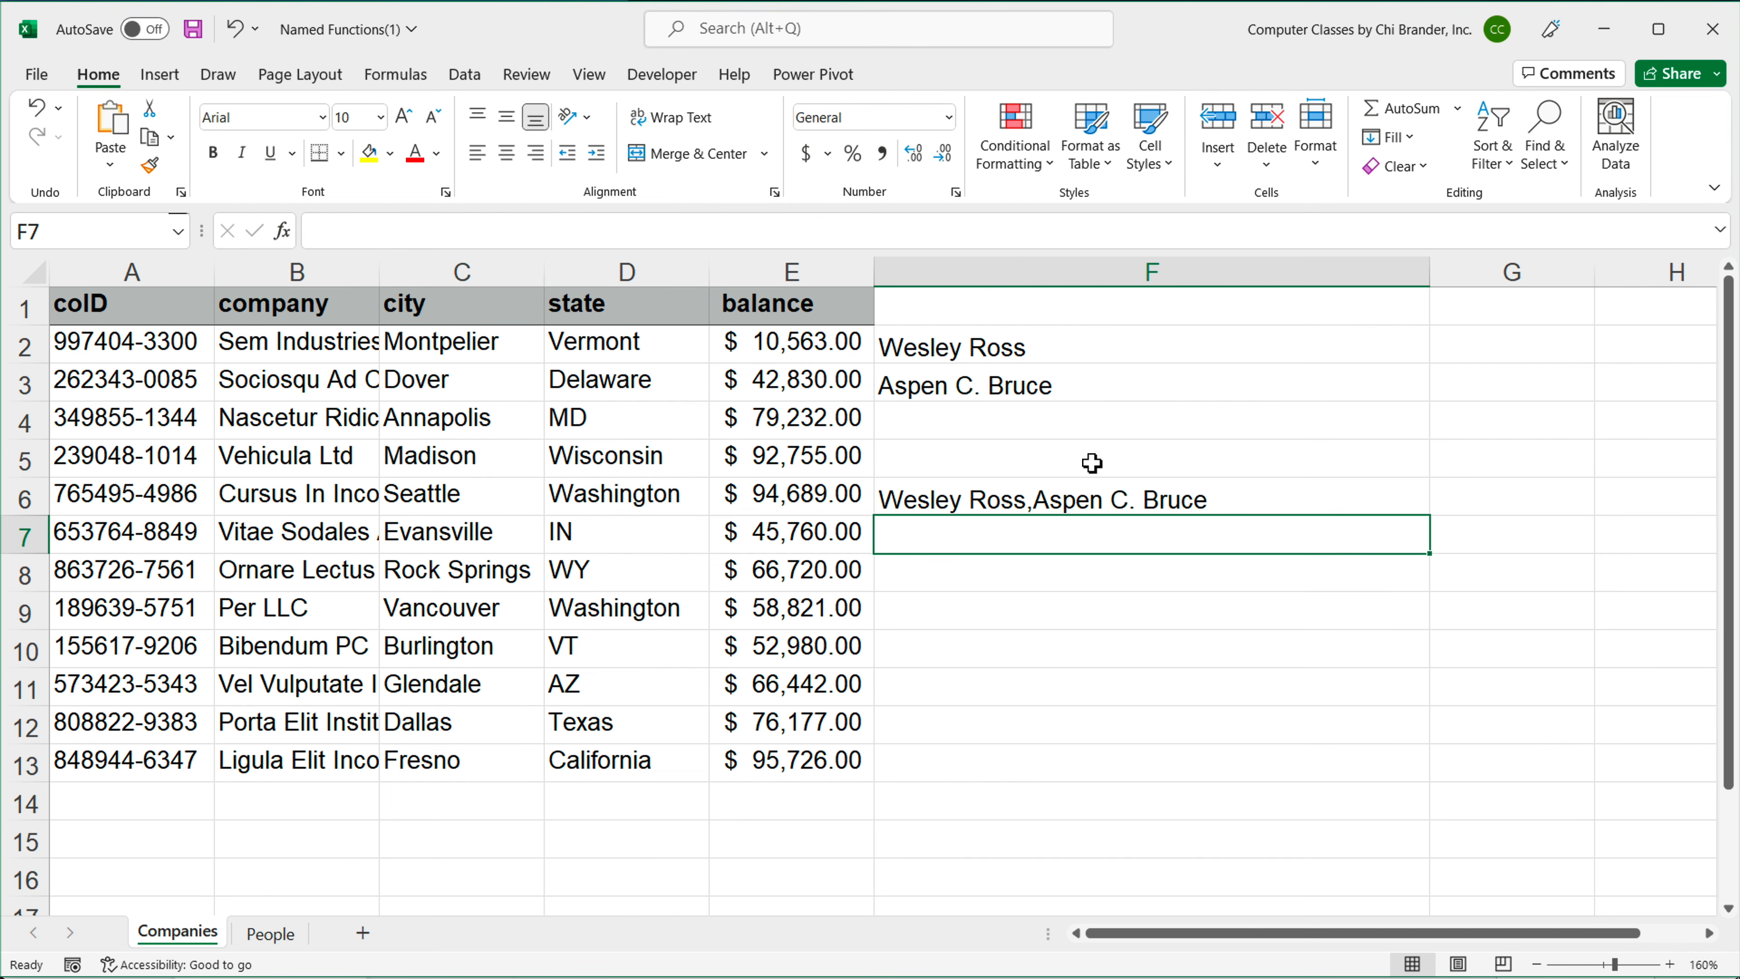
Step: Clear the FILTER formula from F2 and move the combined TEXTJOIN and FILTER formula from F6 into F2
click(964, 355)
key(BackSpace)
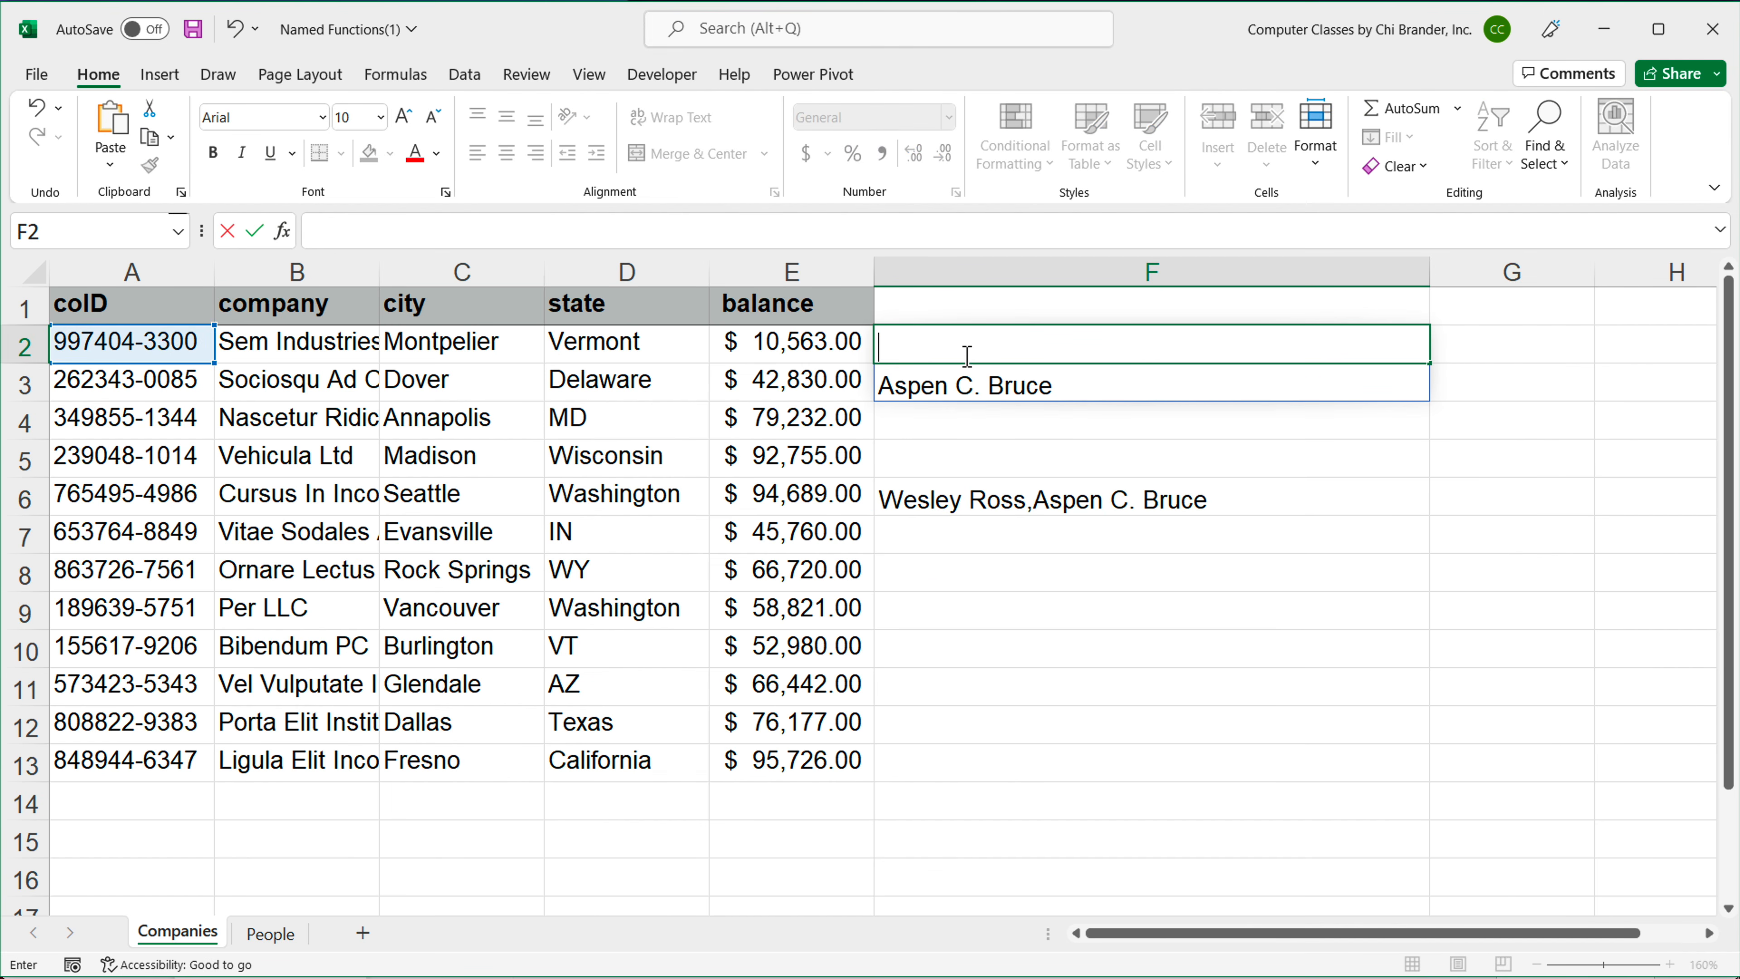
click(1017, 533)
click(984, 509)
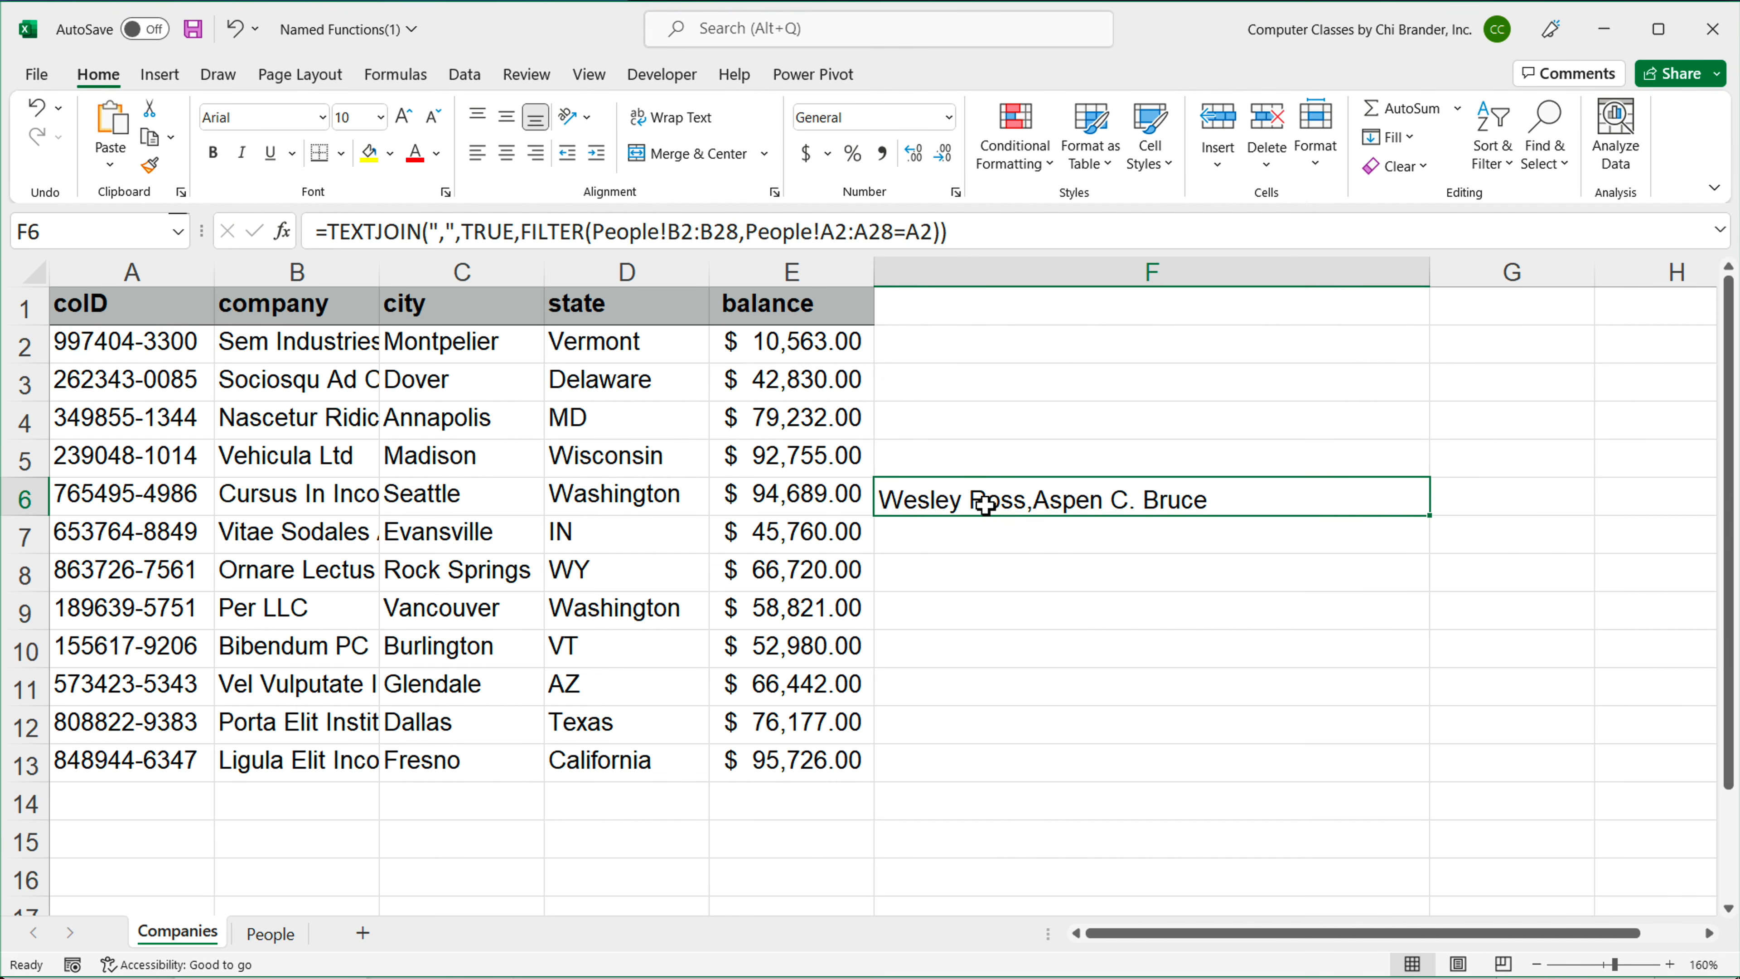
double_click(984, 509)
click(1615, 497)
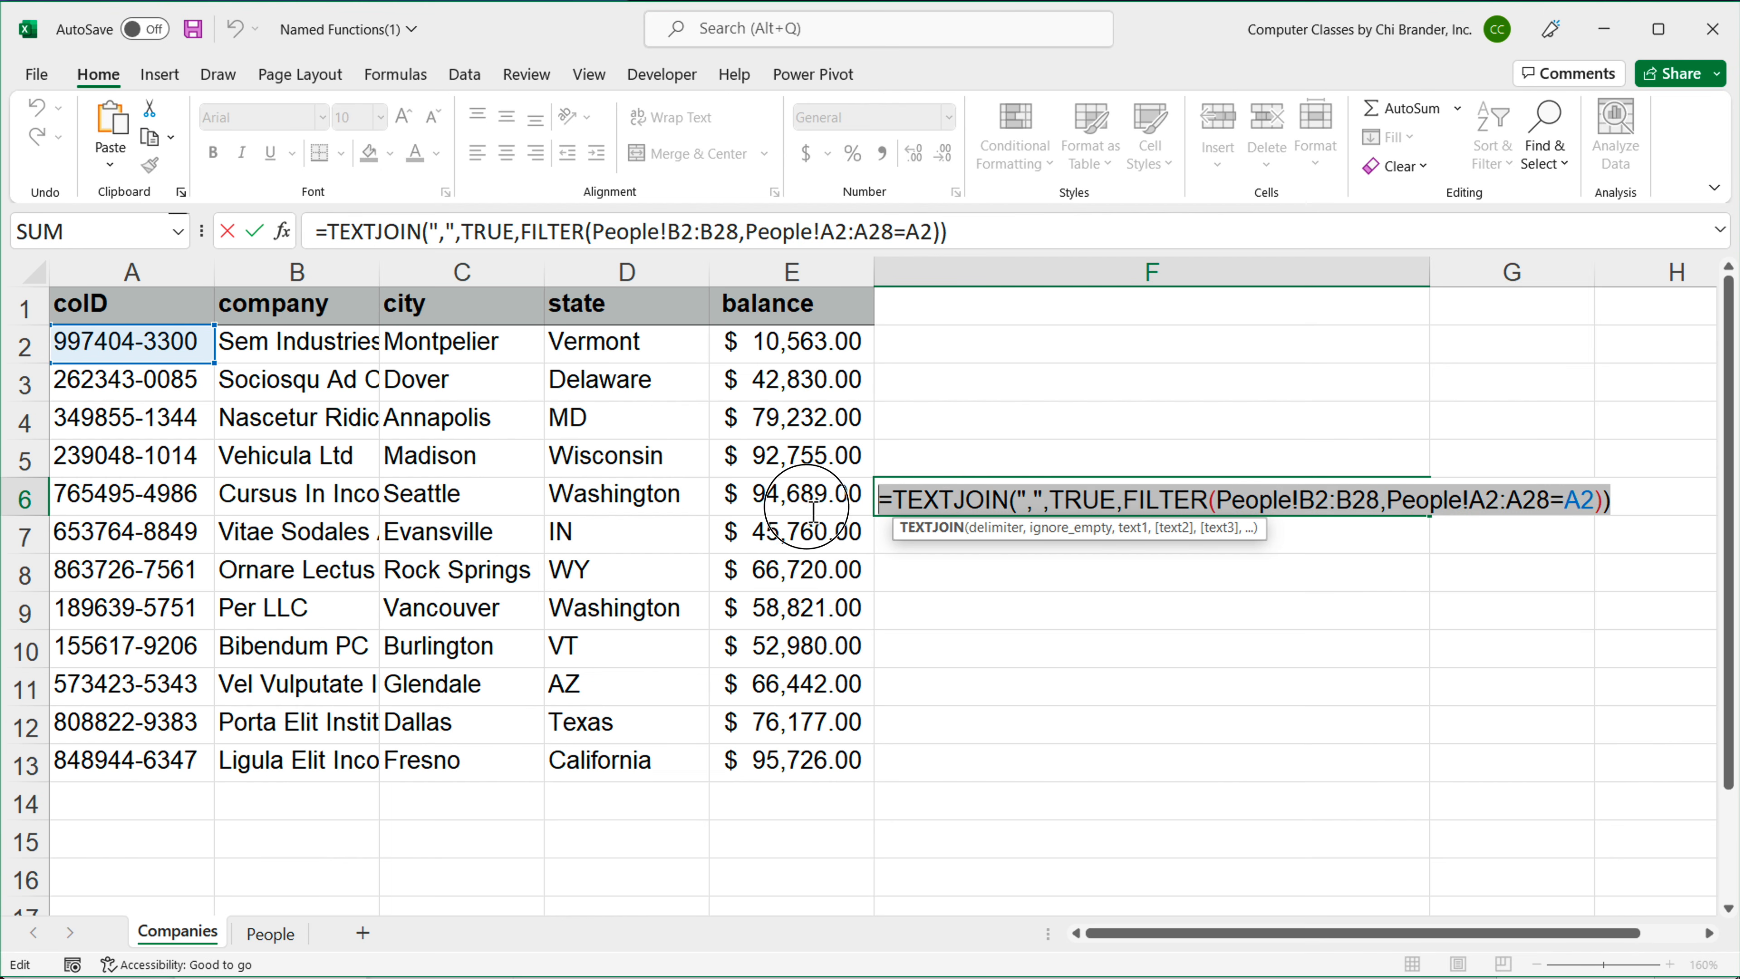
key(Return)
double_click(940, 350)
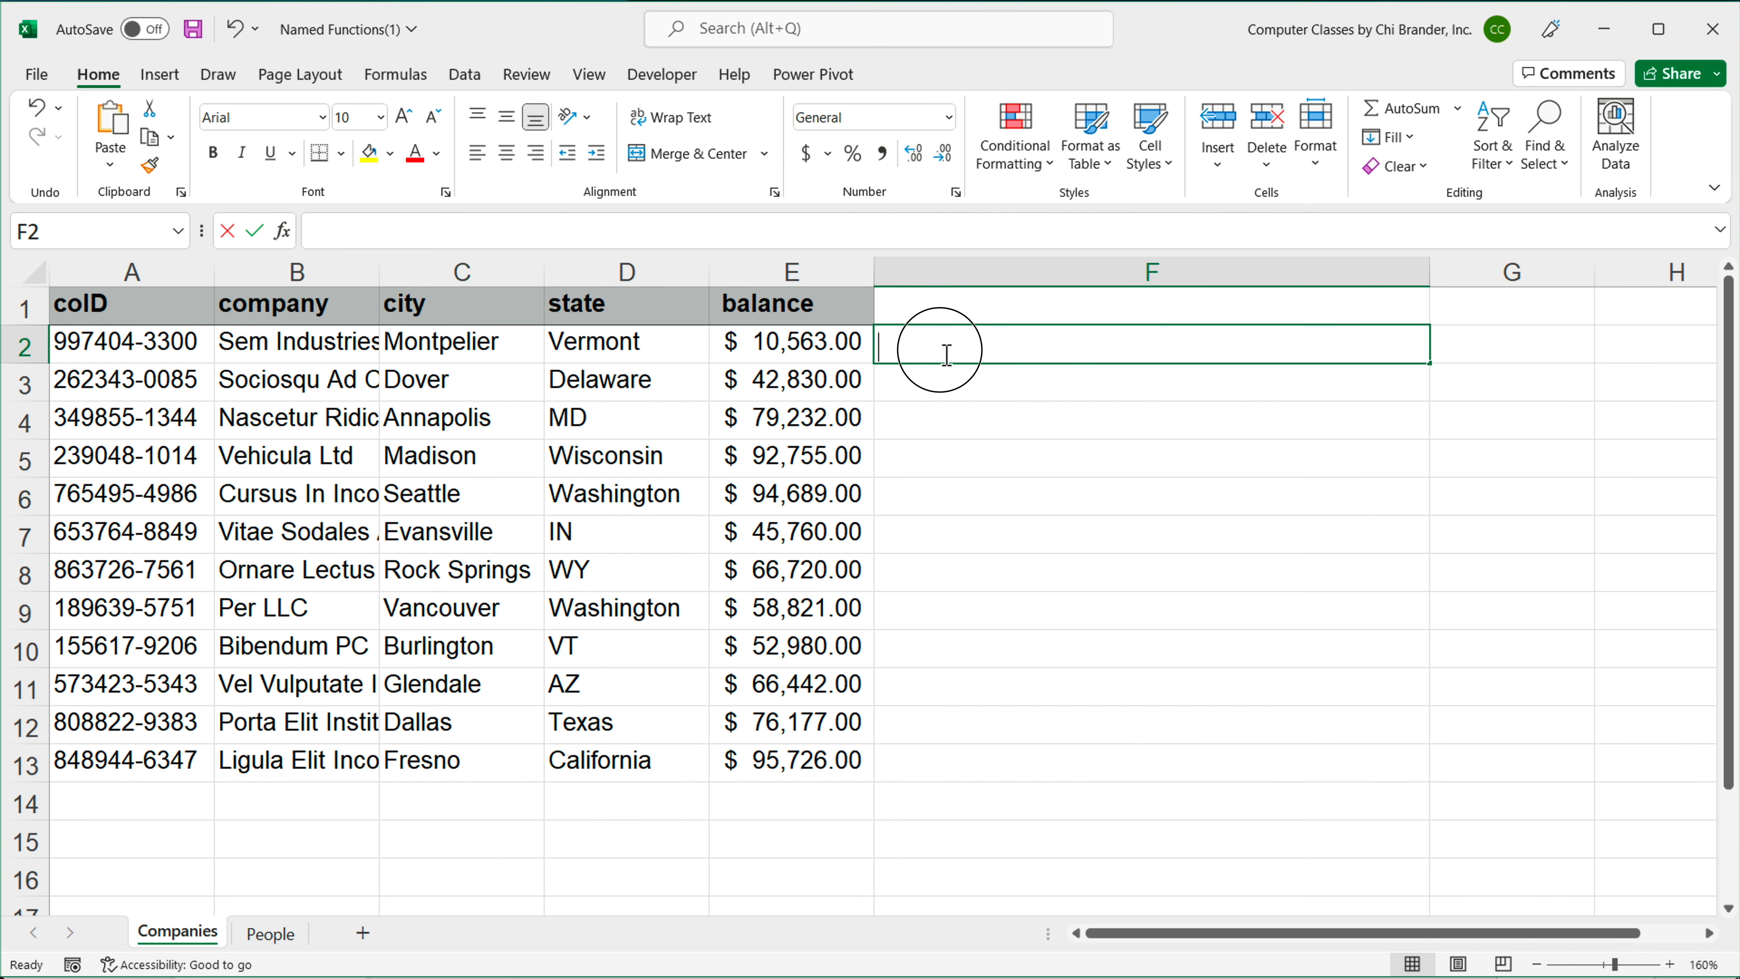
text(=TEXTJOIN(",",TRUE,FILTER(People!B2:B28,People!A2:A28=A2)))
key(ctrl+Return)
Step: Change the TEXTJOIN delimiter in F2 to a comma followed by a space
click(969, 351)
double_click(973, 354)
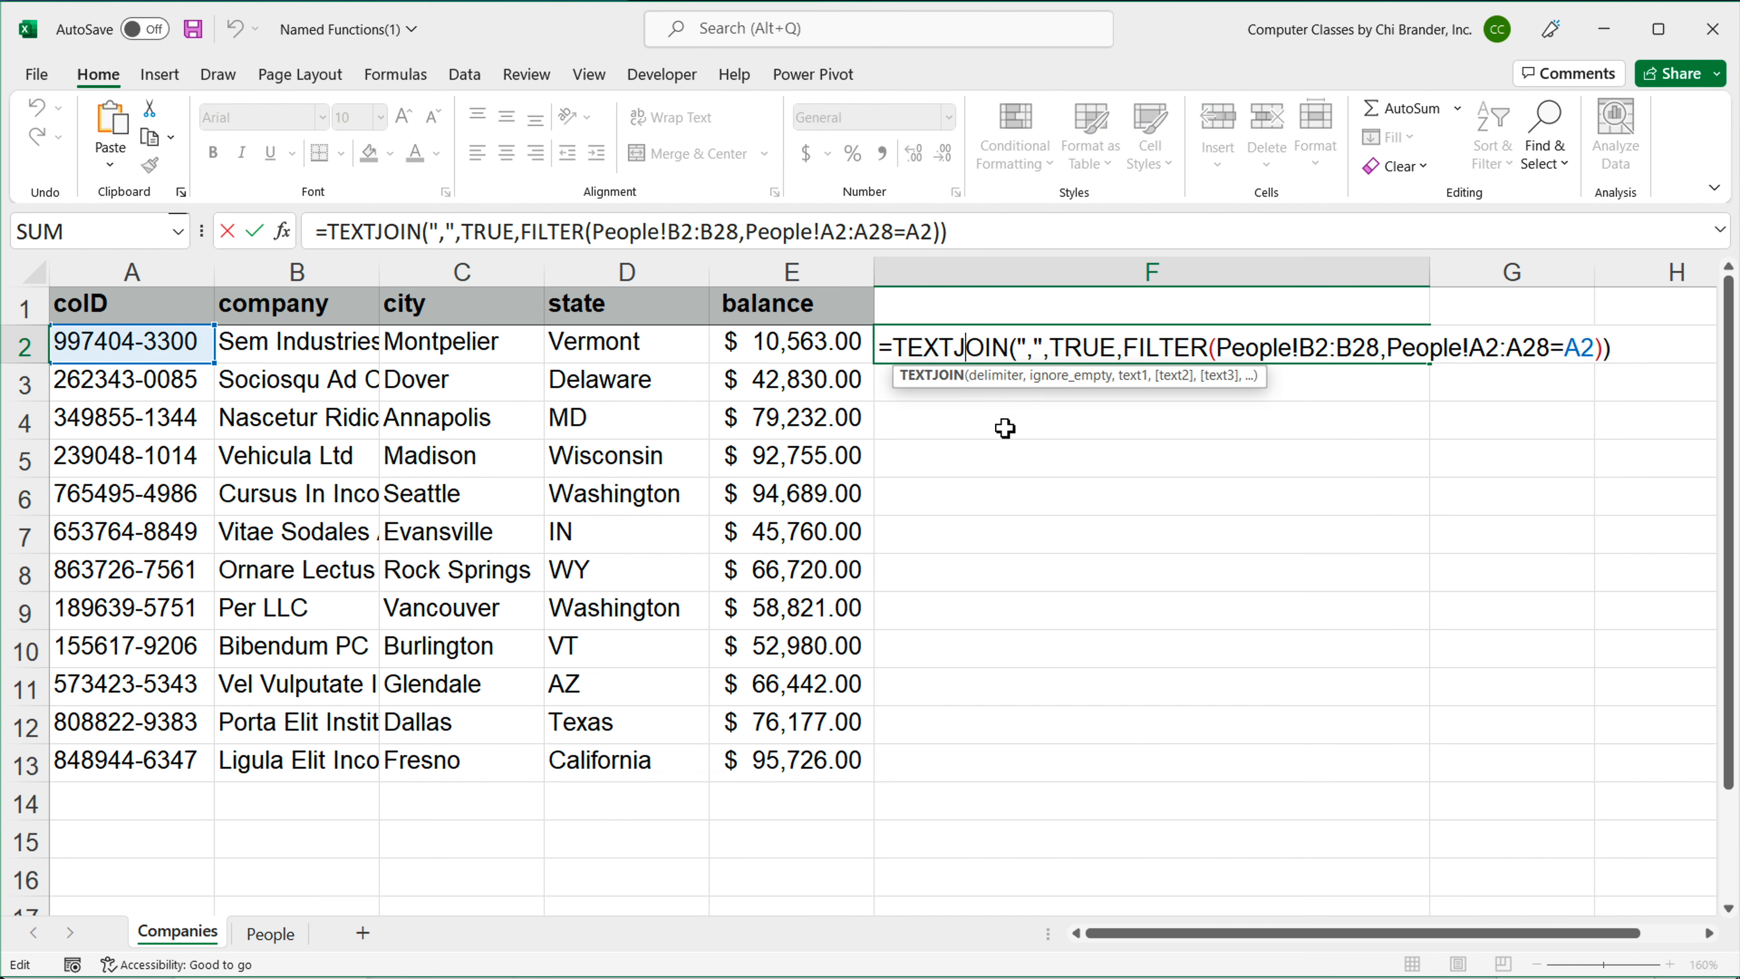
click(1034, 355)
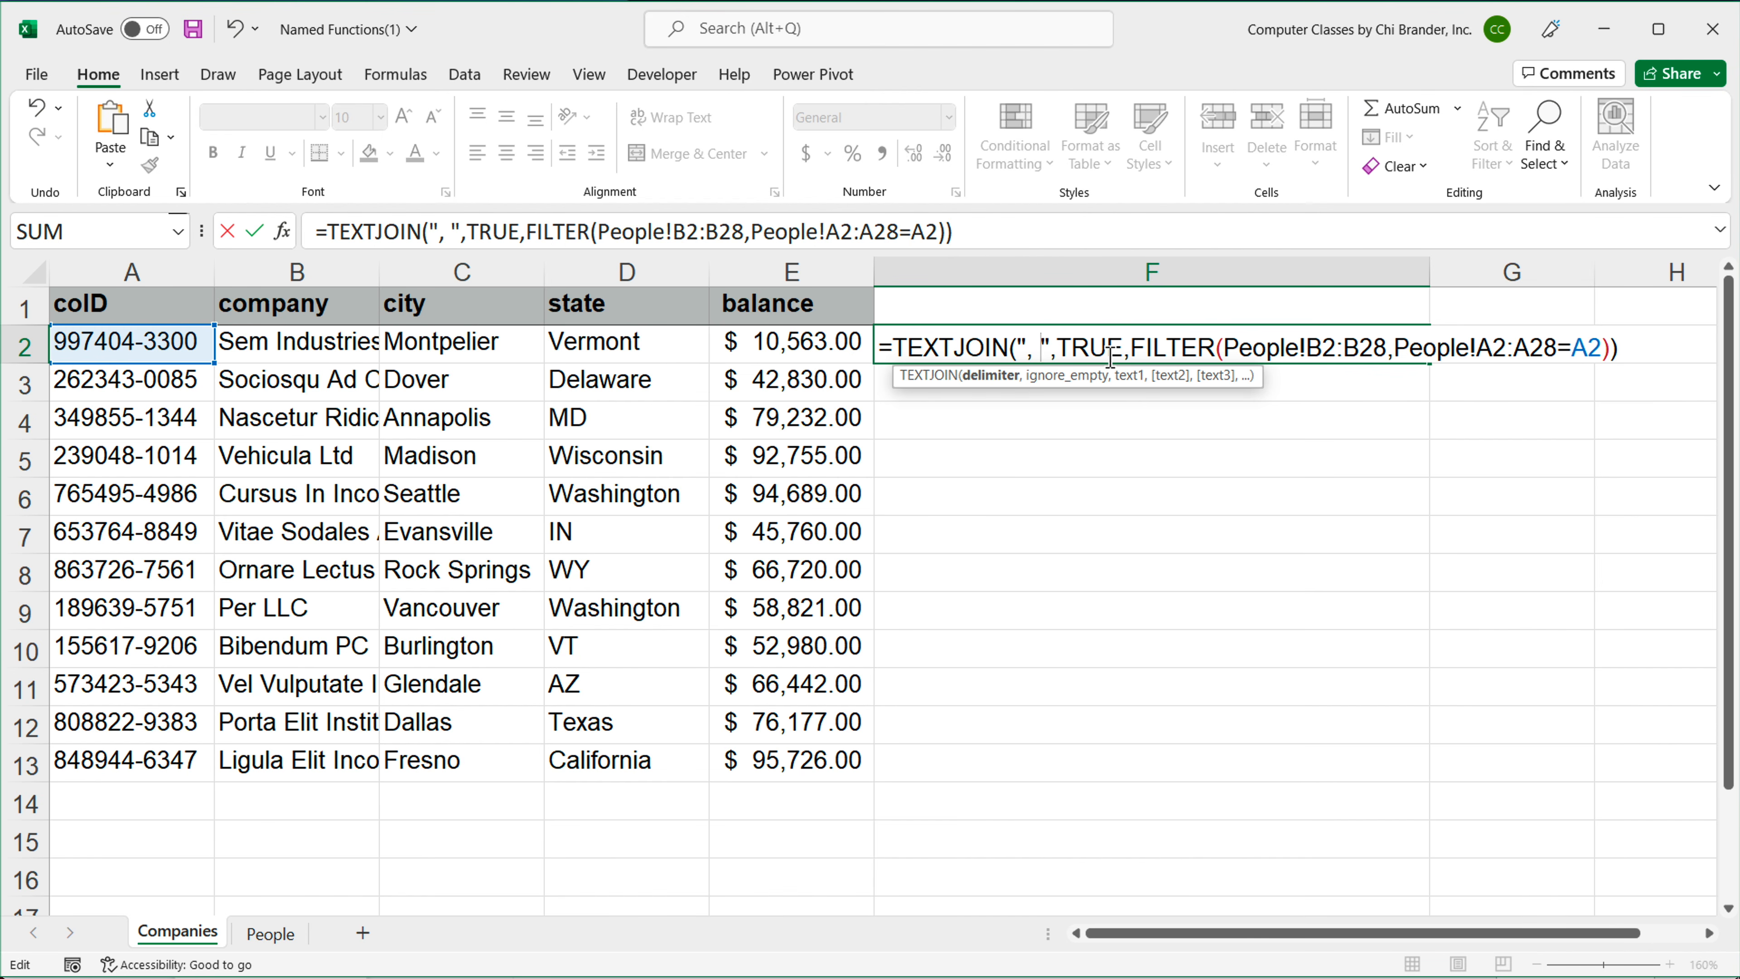
key(Return)
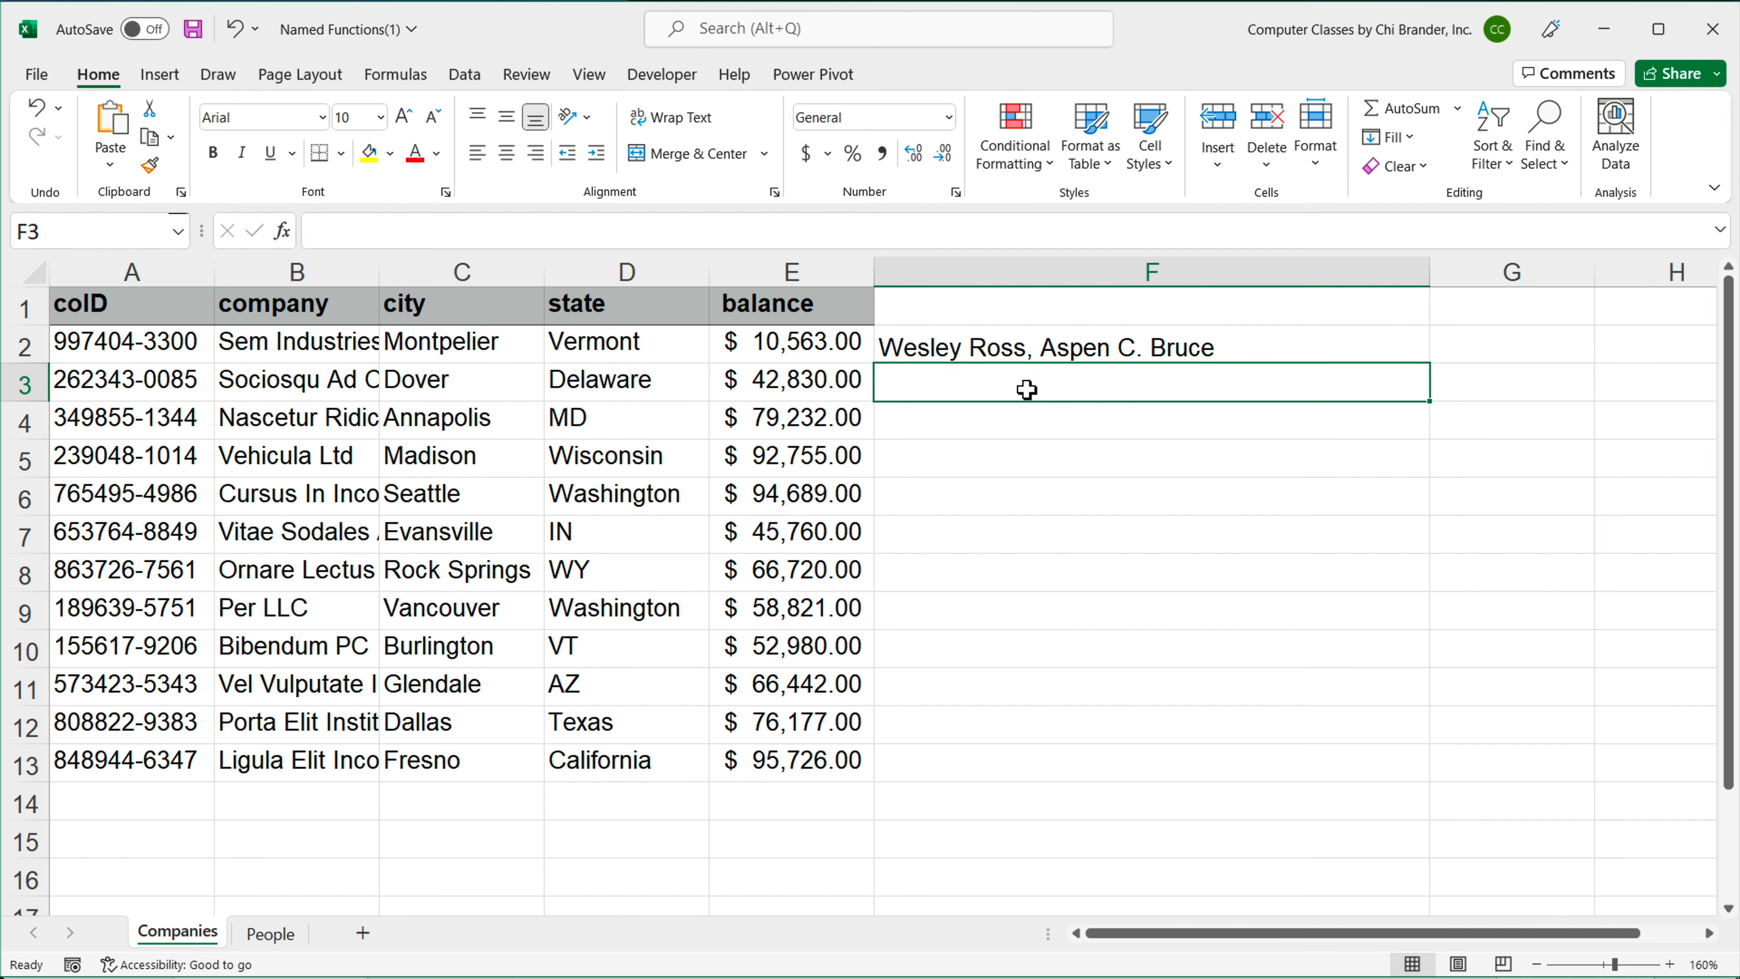
Step: Remove the space from the TEXTJOIN delimiter in F2, leaving only the comma
double_click(1040, 346)
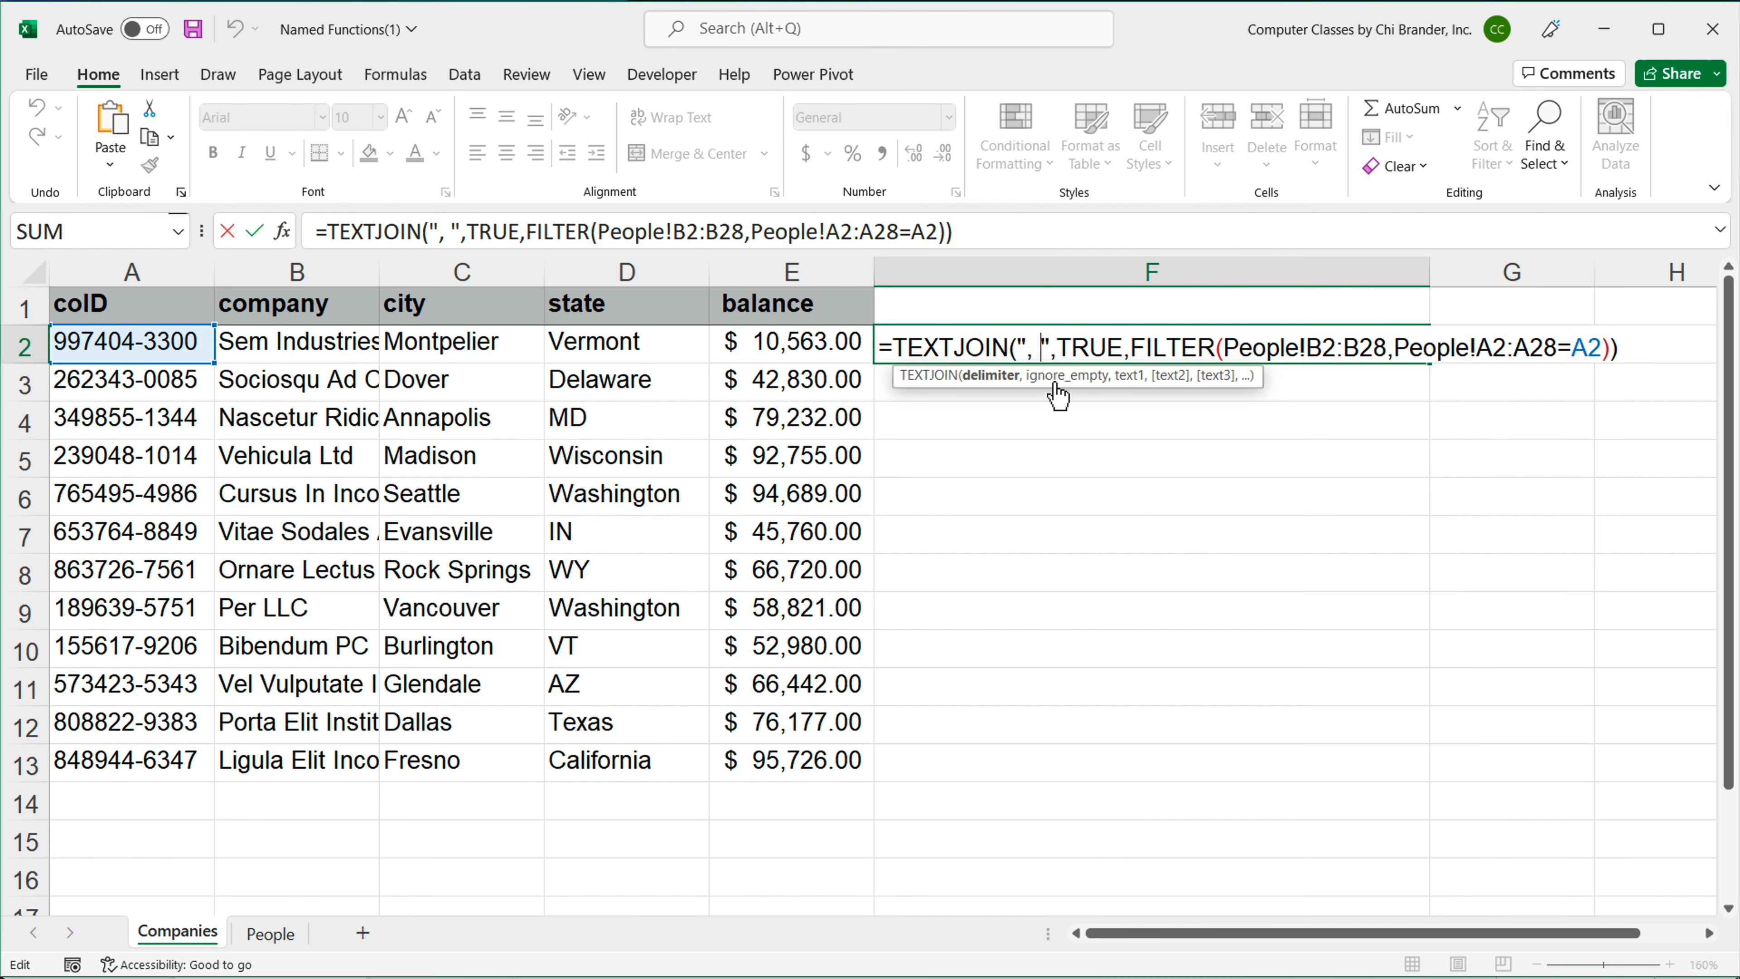
key(BackSpace)
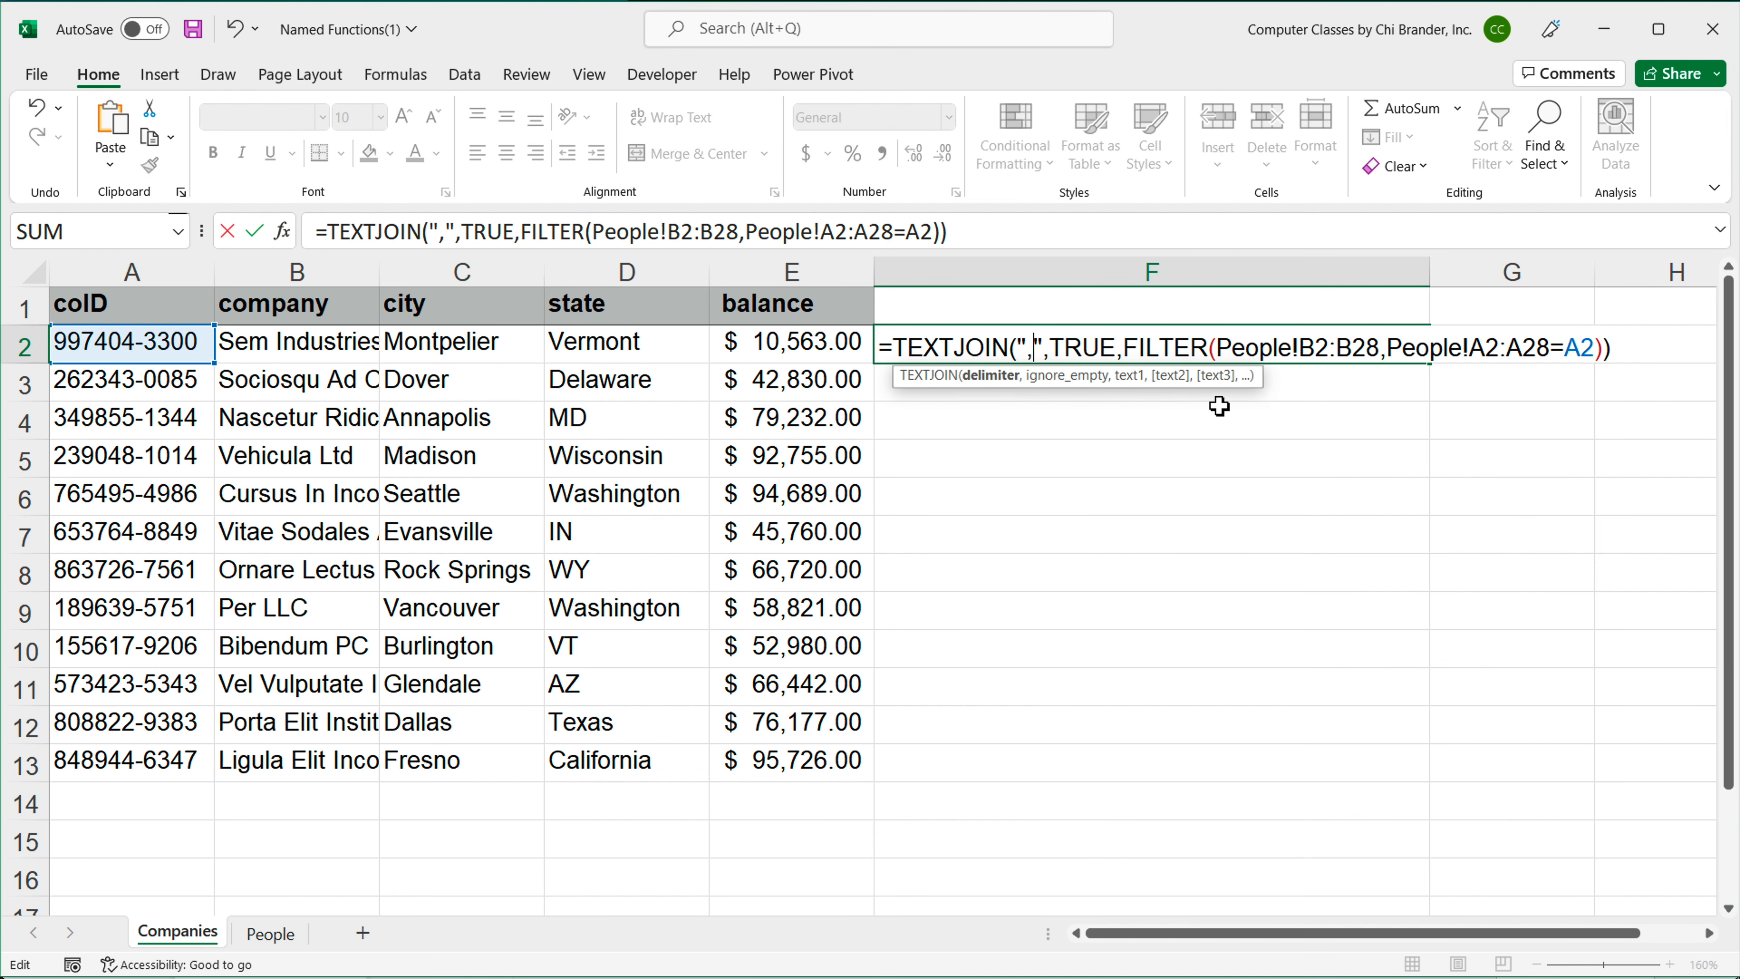
key(Return)
Step: Make the People ranges in F2 absolute as $B$2:$B$28 and $A$2:$A$28, and fill the formula down to F13
click(1165, 351)
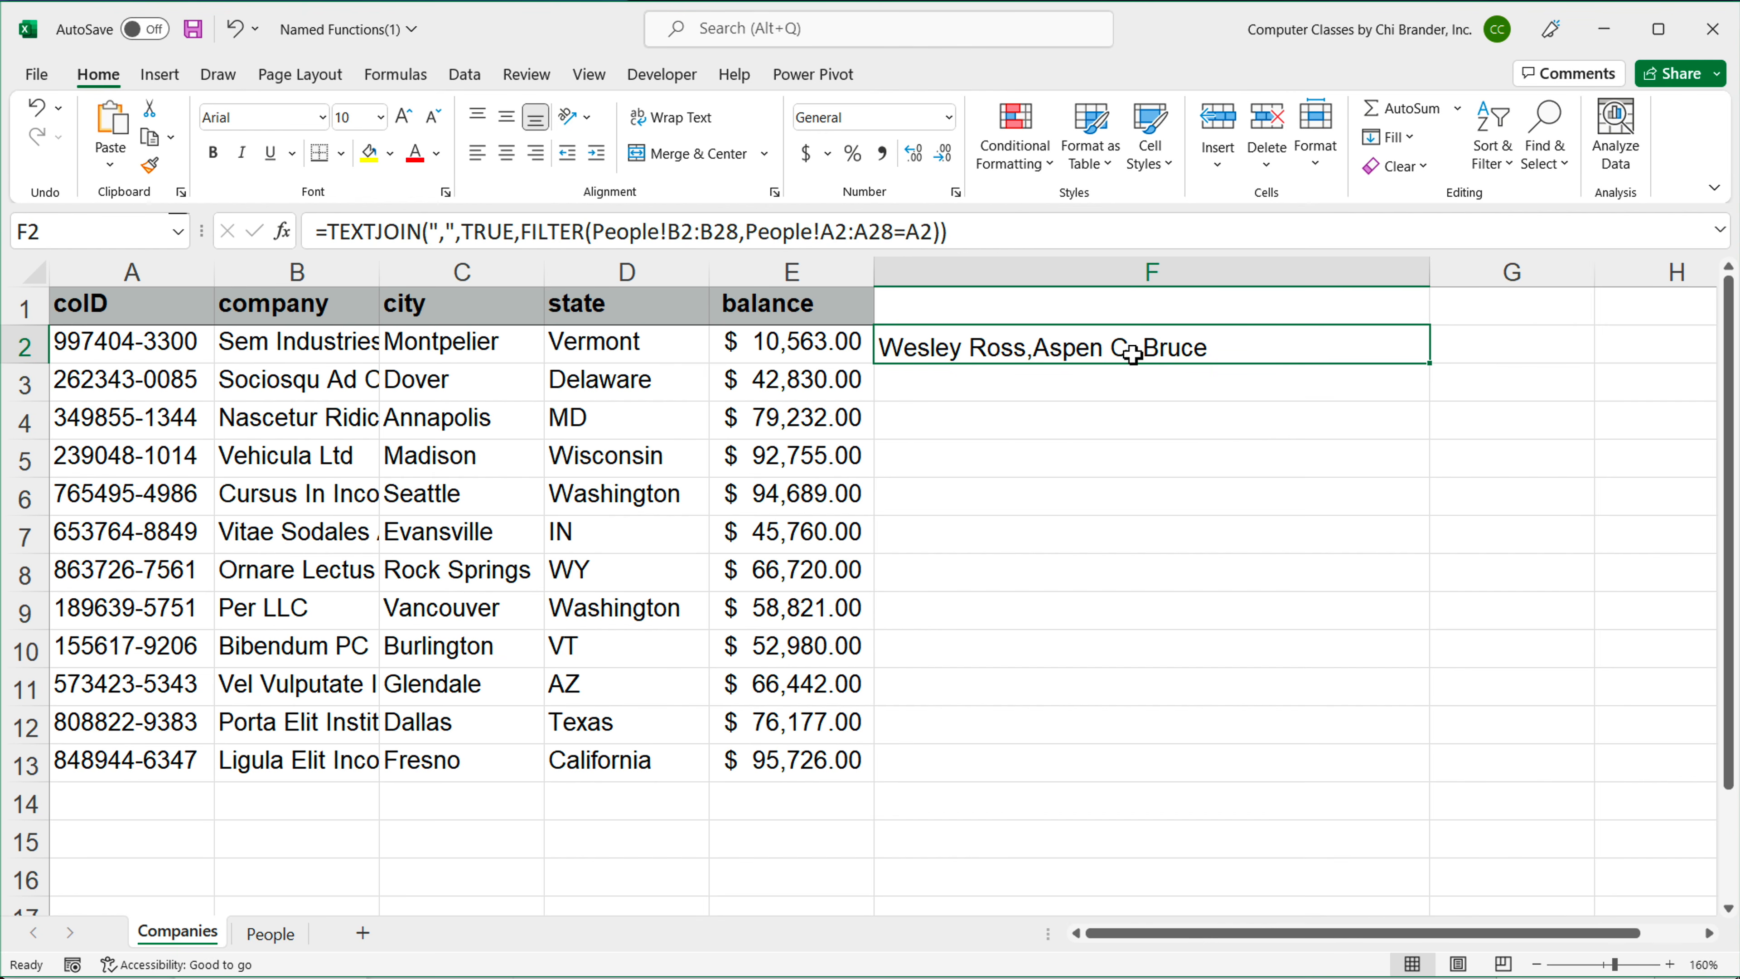
double_click(1133, 353)
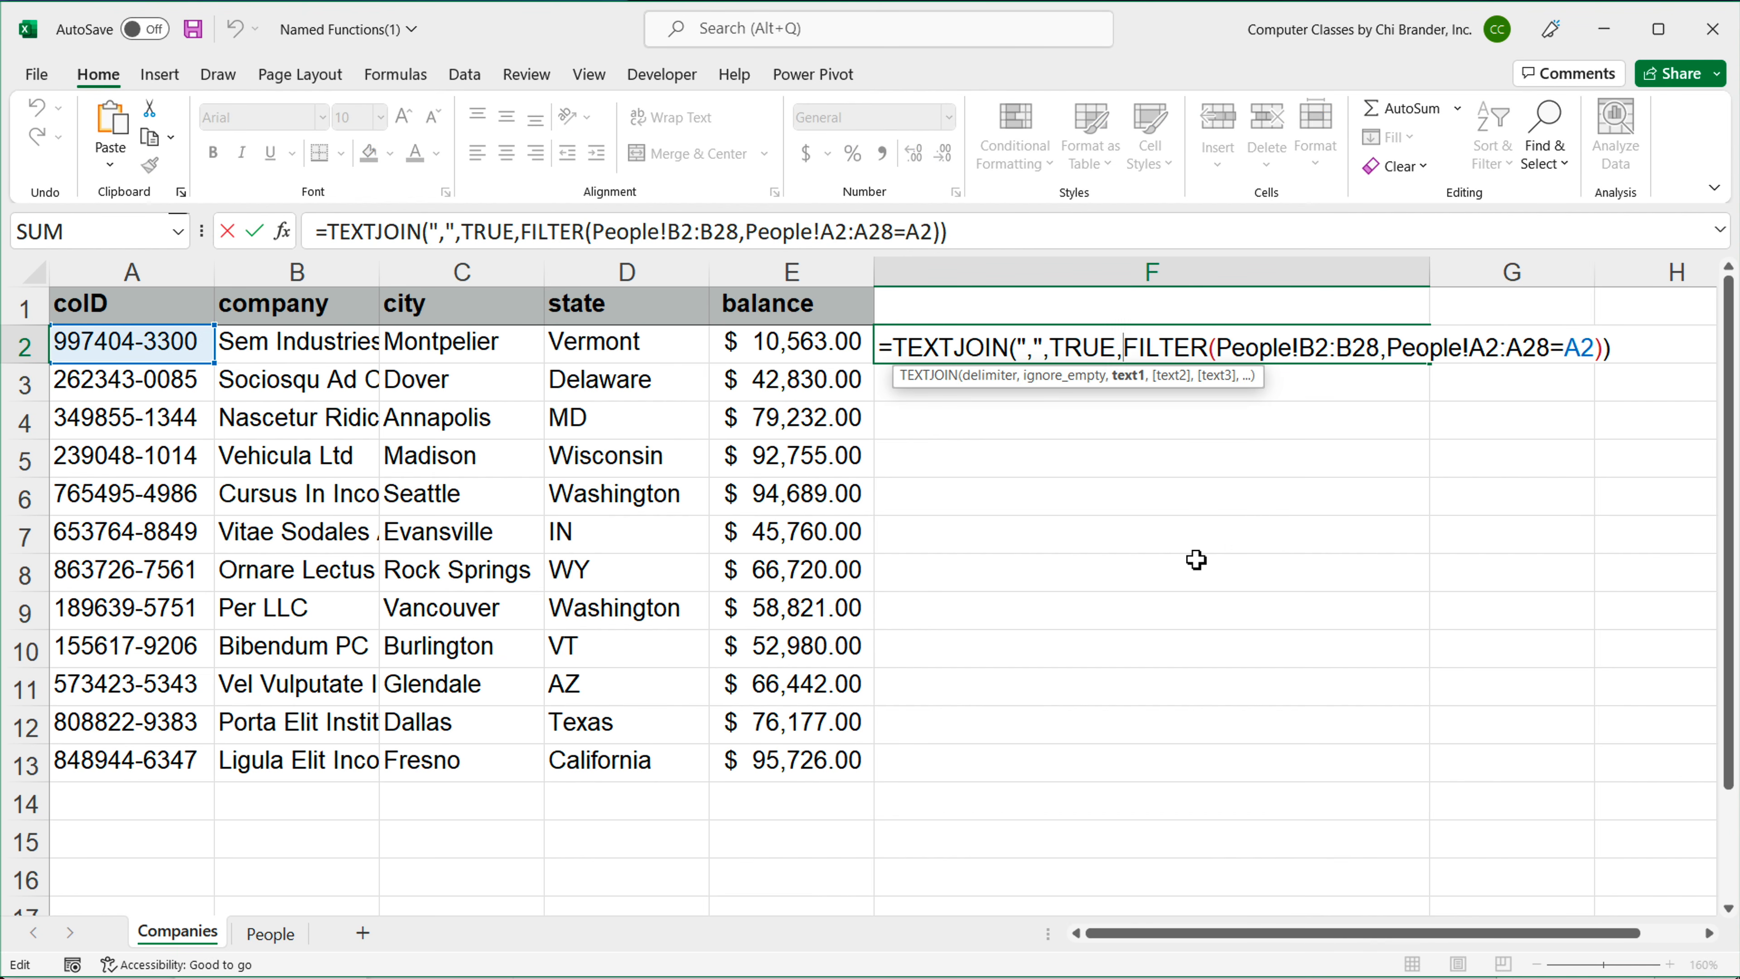
drag(1304, 349, 1550, 349)
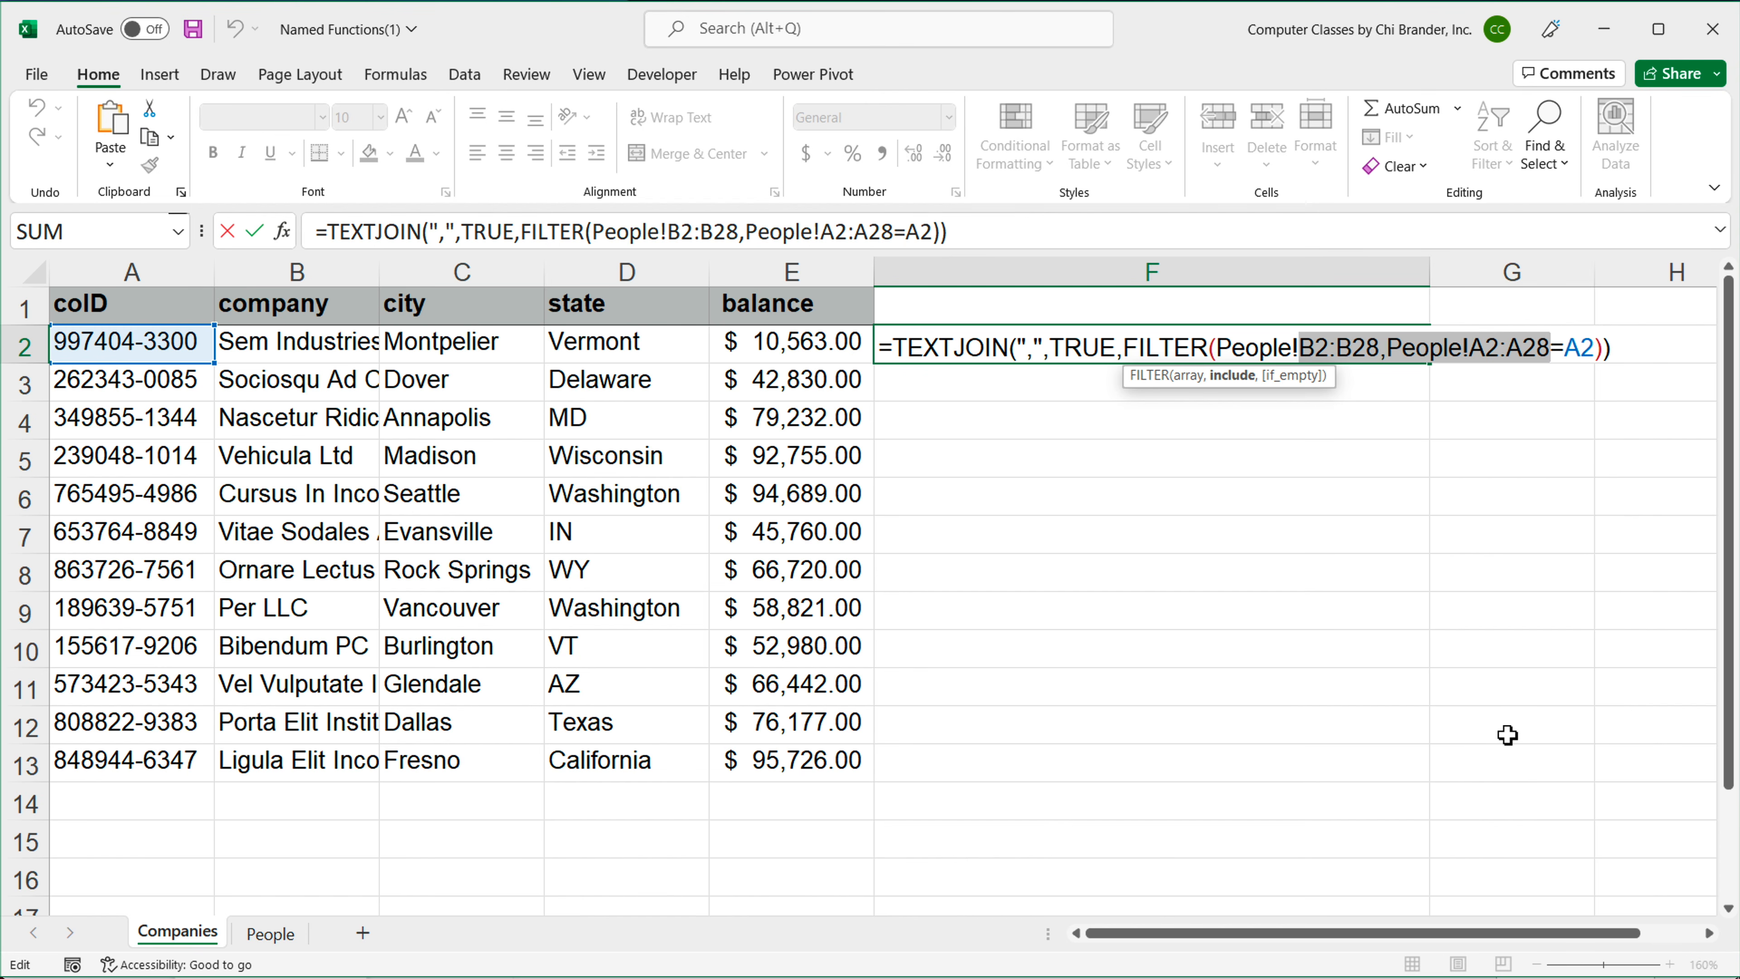
key(F4)
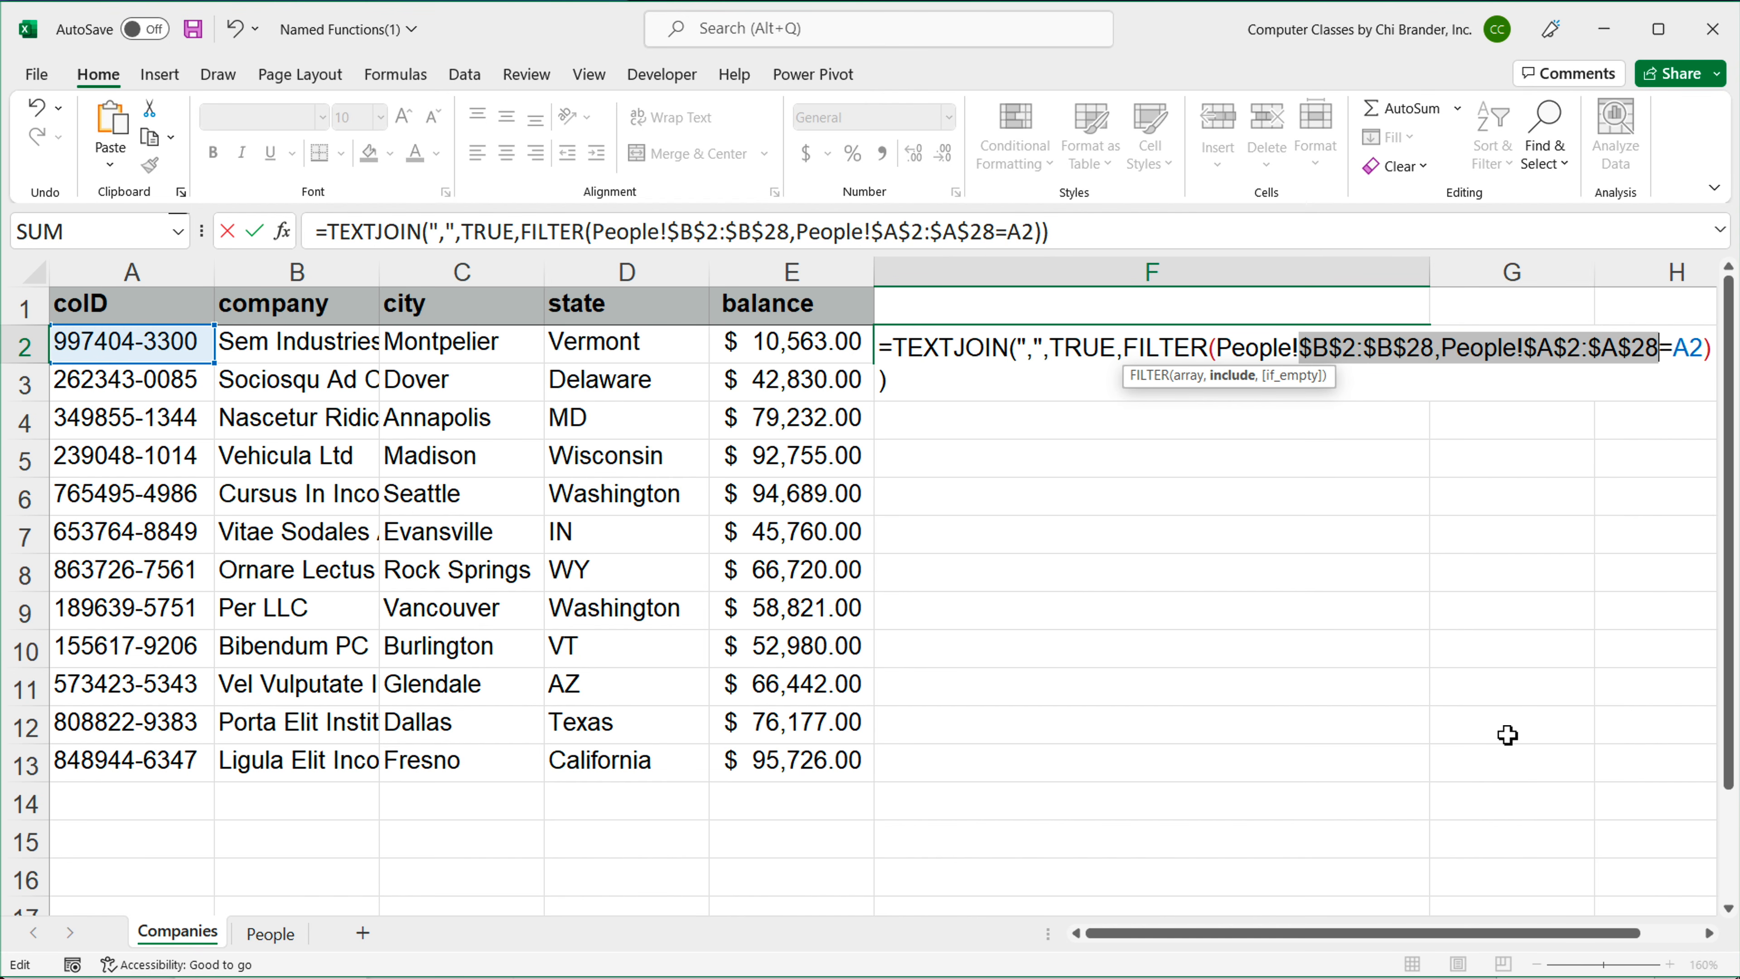
key(Return)
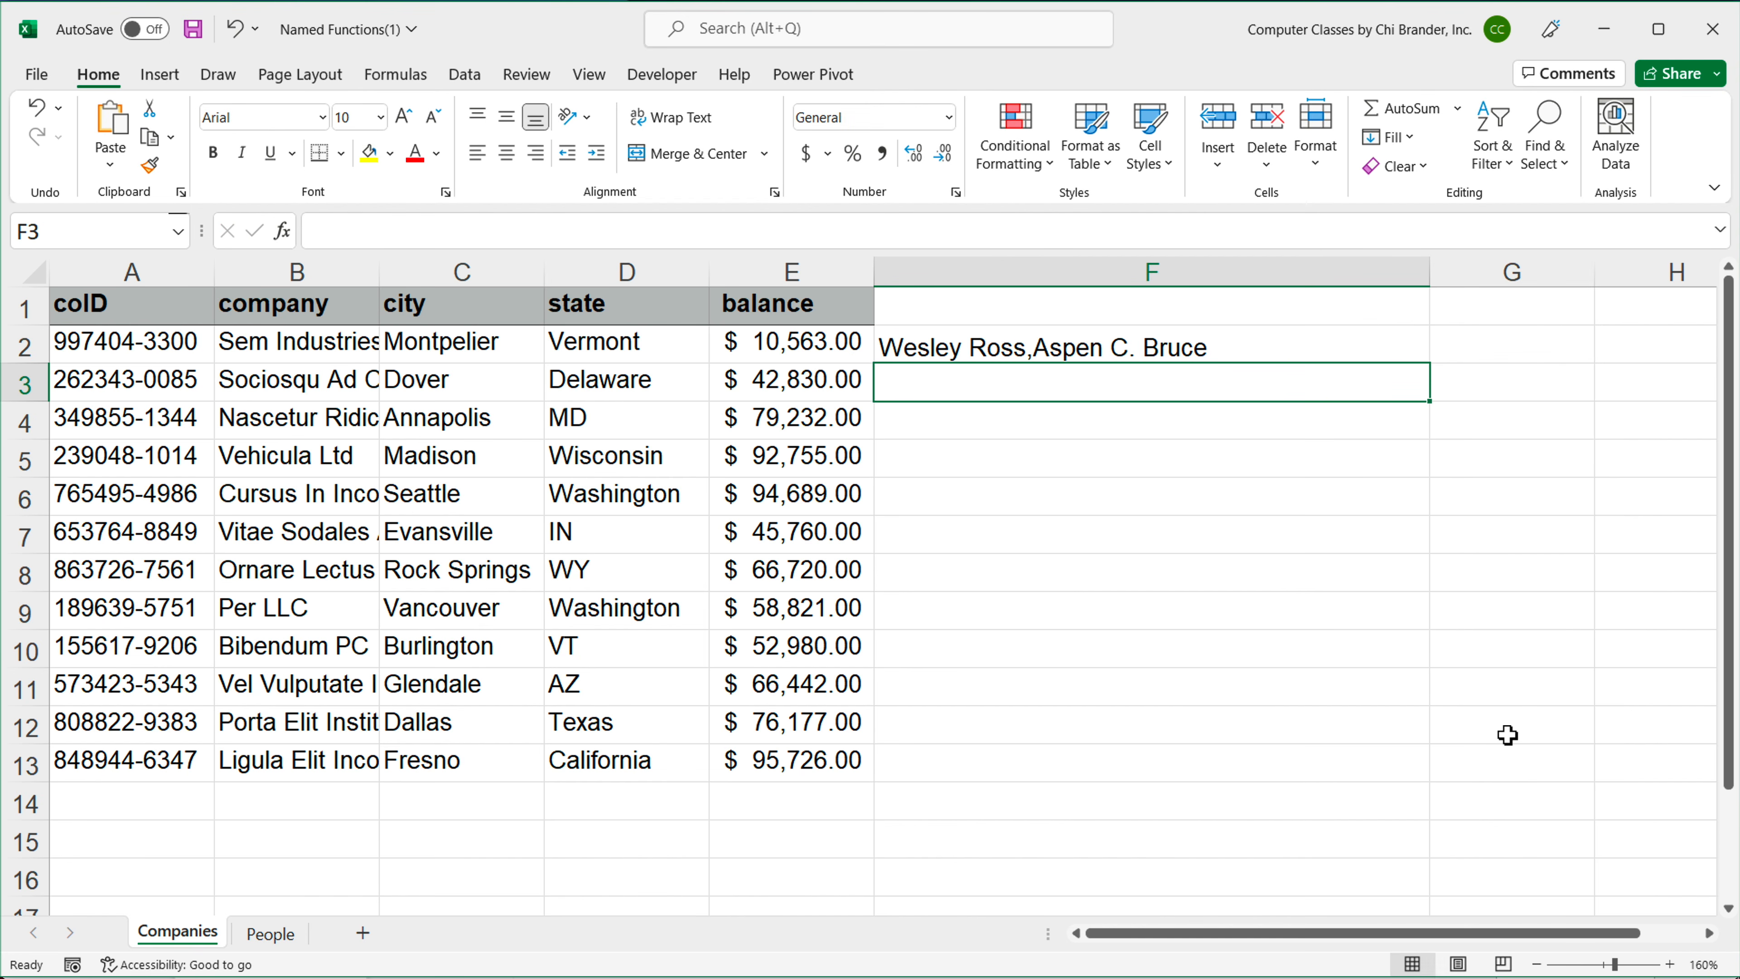
click(1288, 351)
drag(1431, 364, 1402, 773)
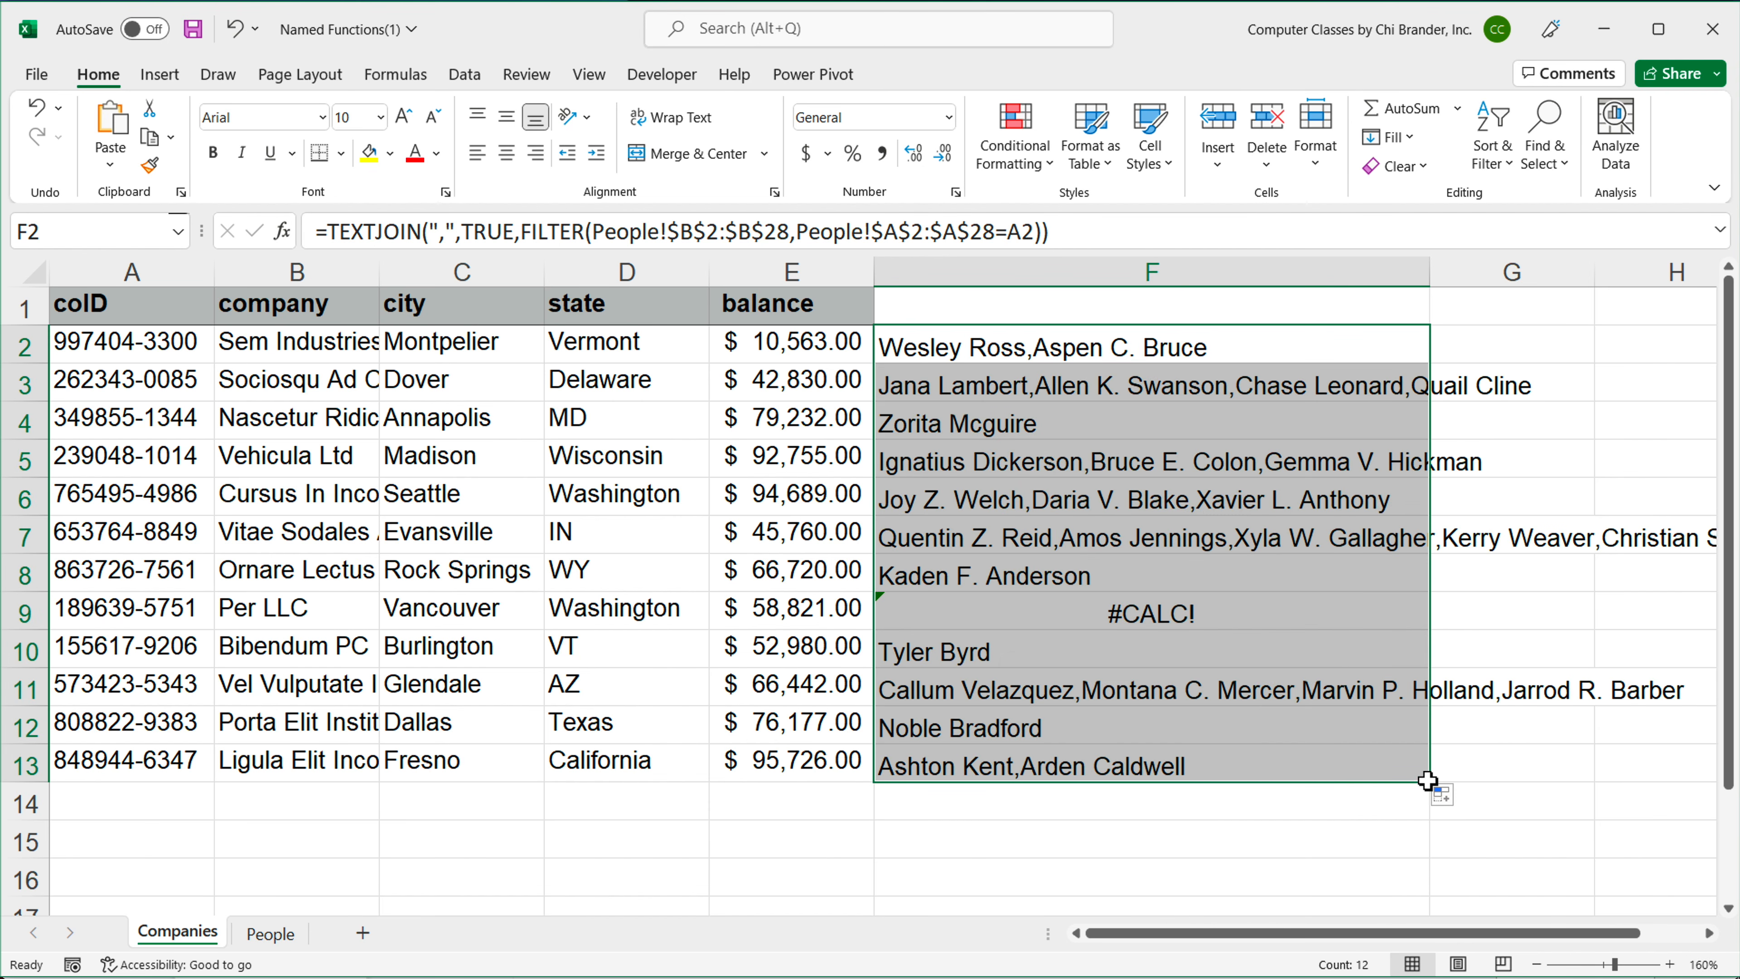
Step: Search the People sheet for the coID copied from A9 and return to the error cell F9 on Companies
click(935, 622)
click(161, 612)
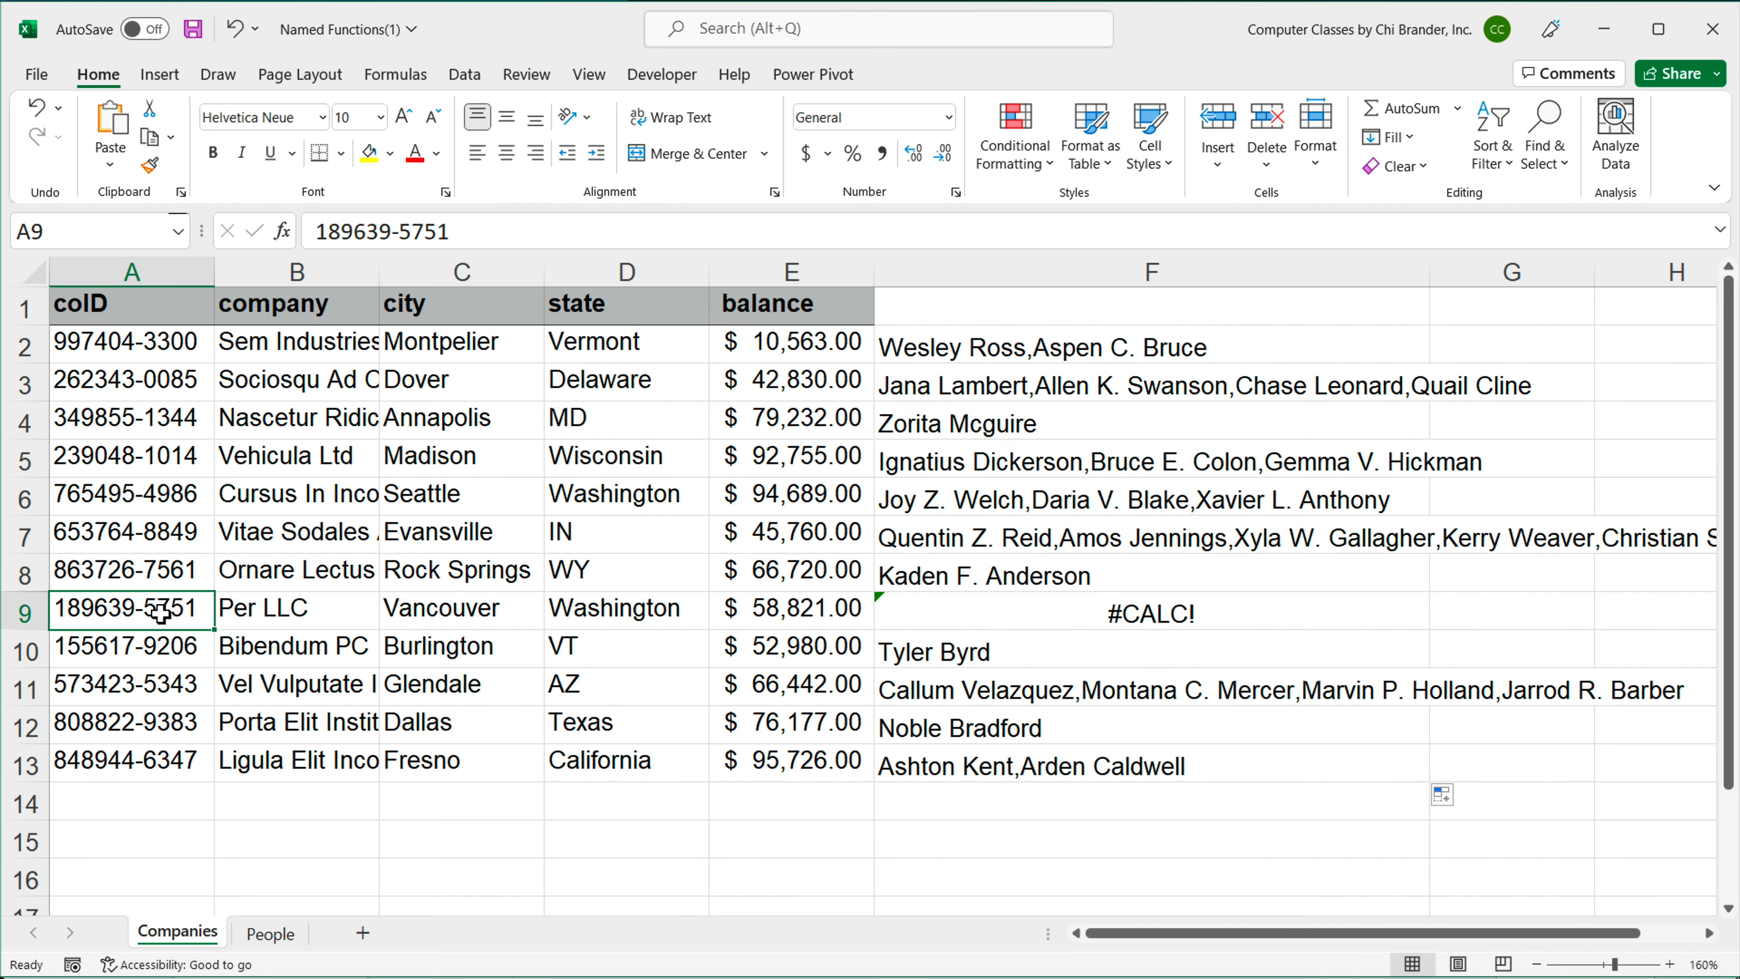
key(ctrl+c)
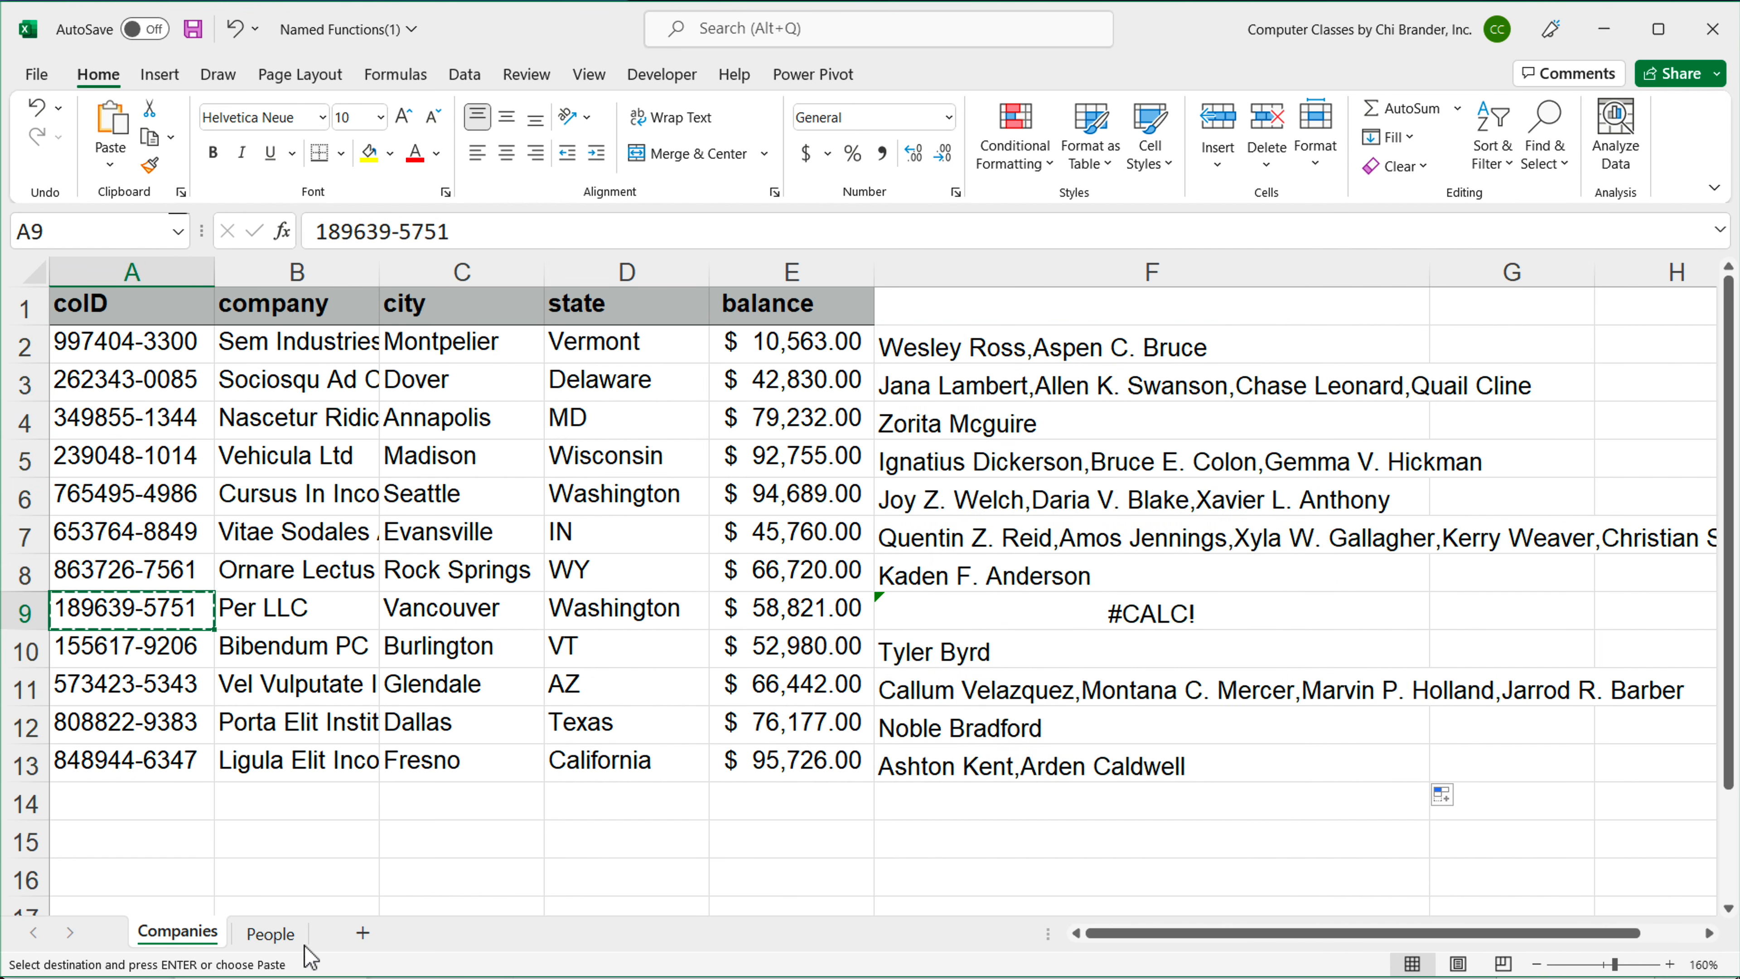
click(271, 934)
click(164, 404)
key(ctrl+f)
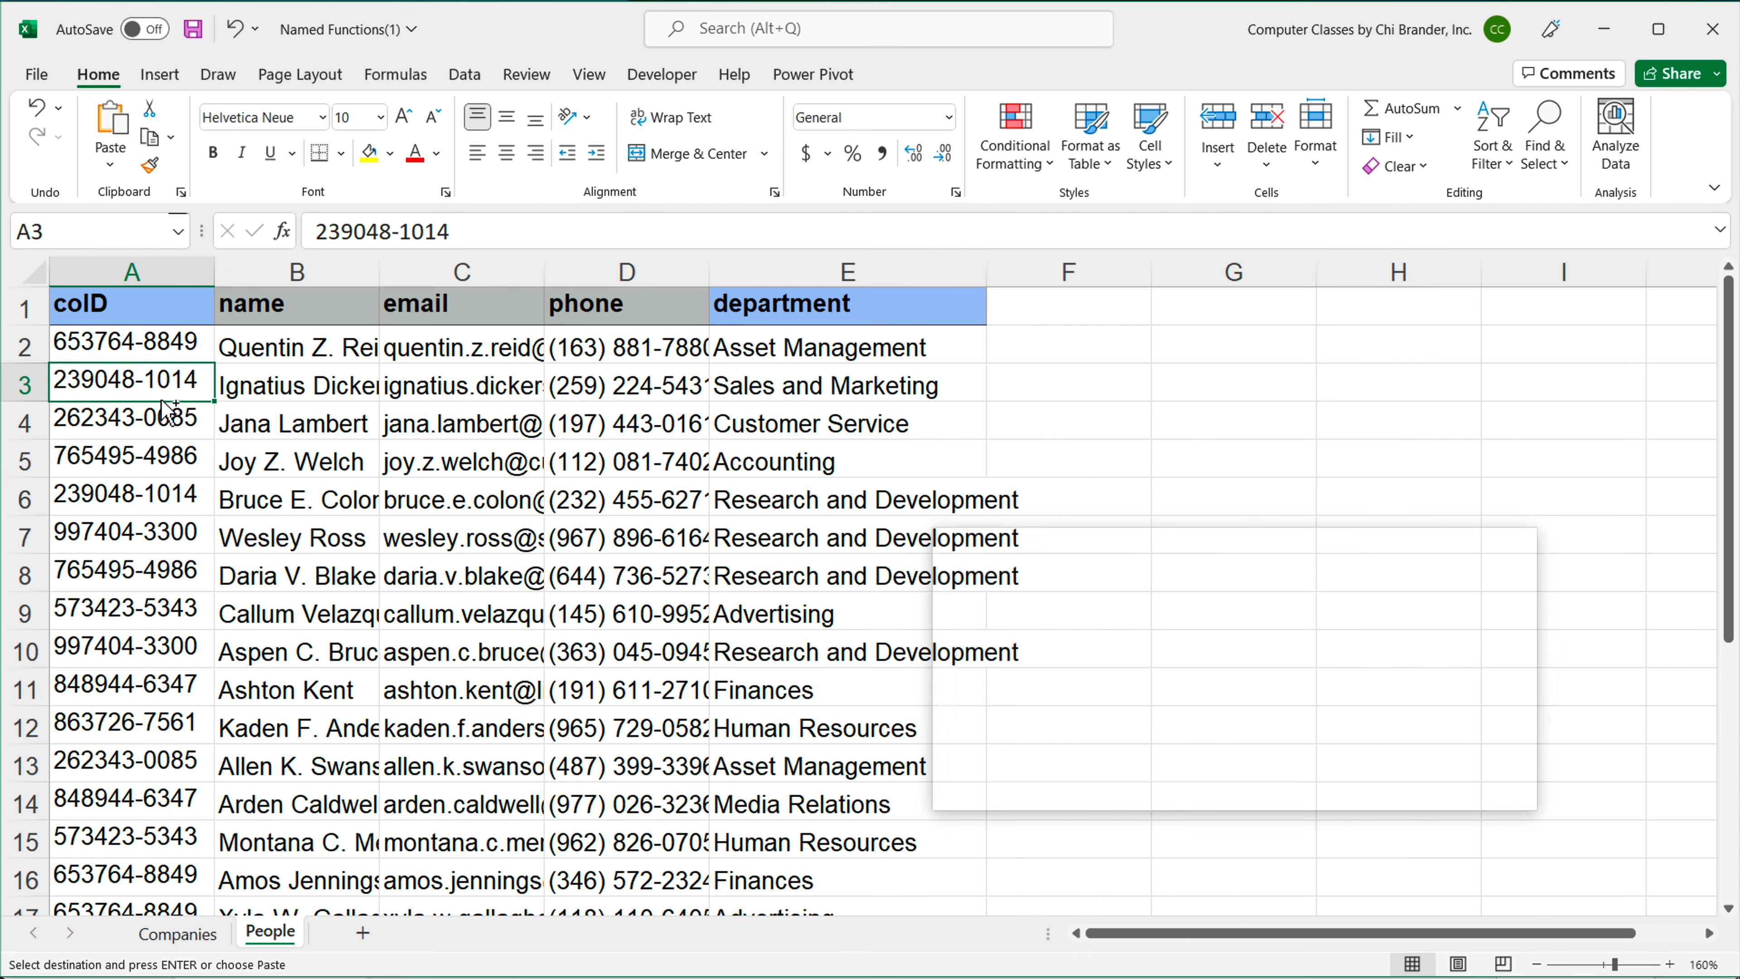
key(ctrl+v)
click(1377, 798)
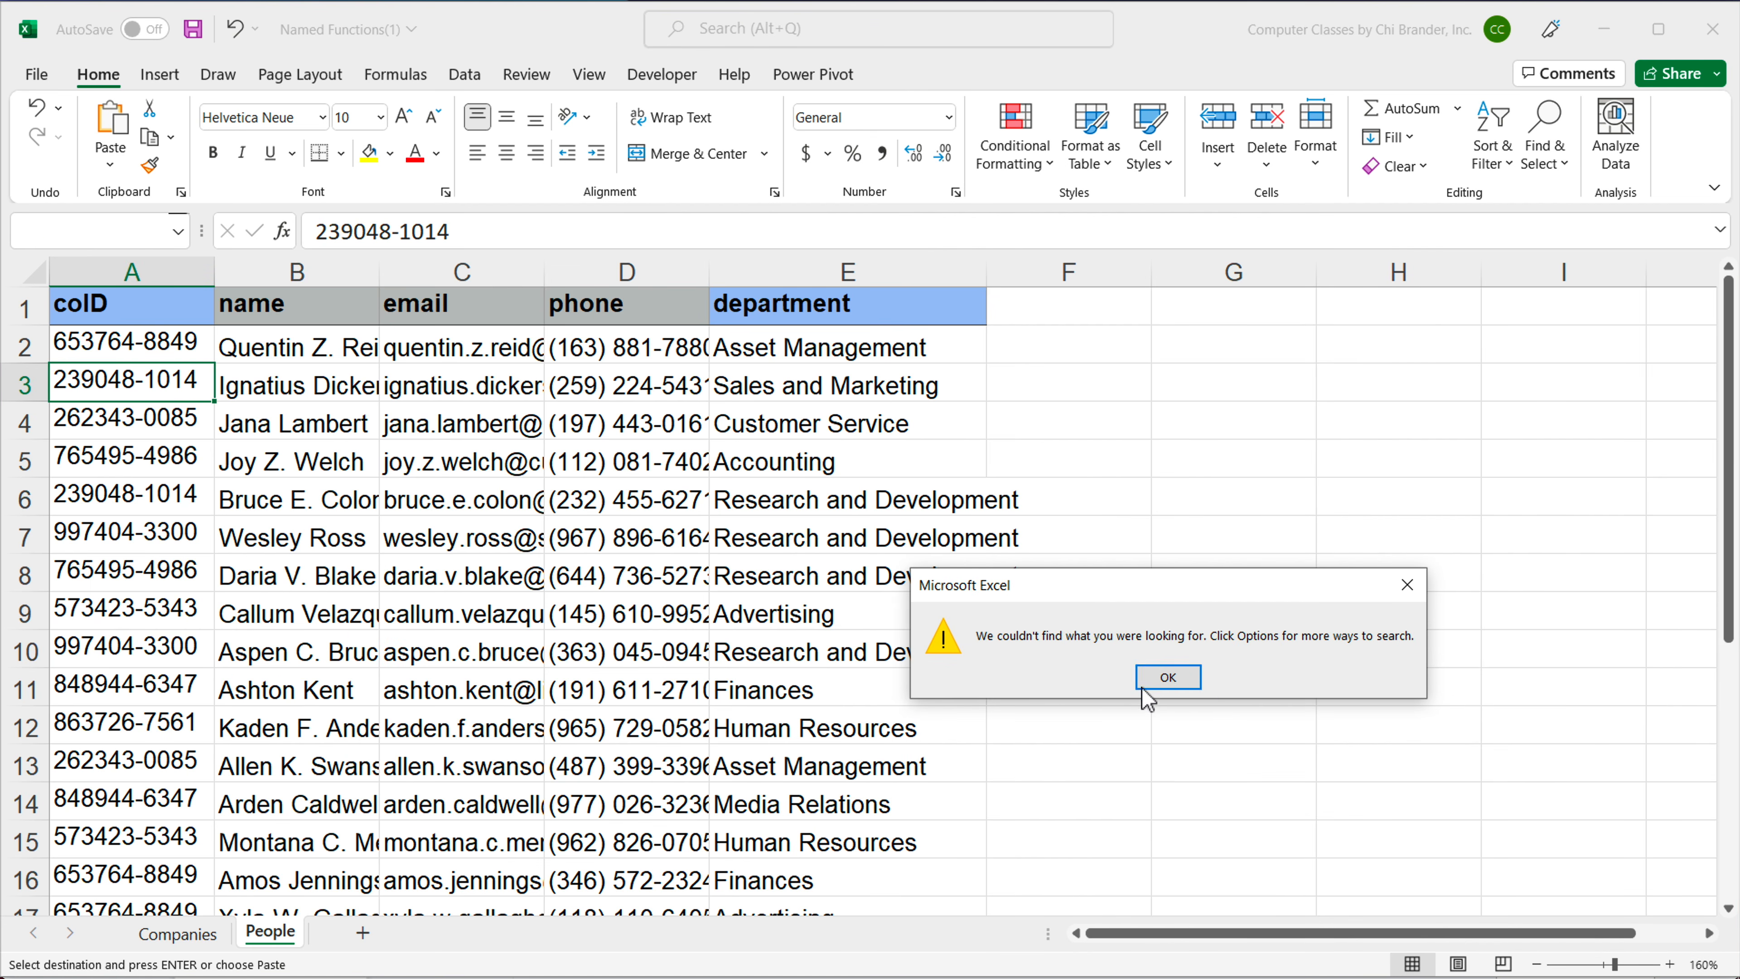
click(1187, 677)
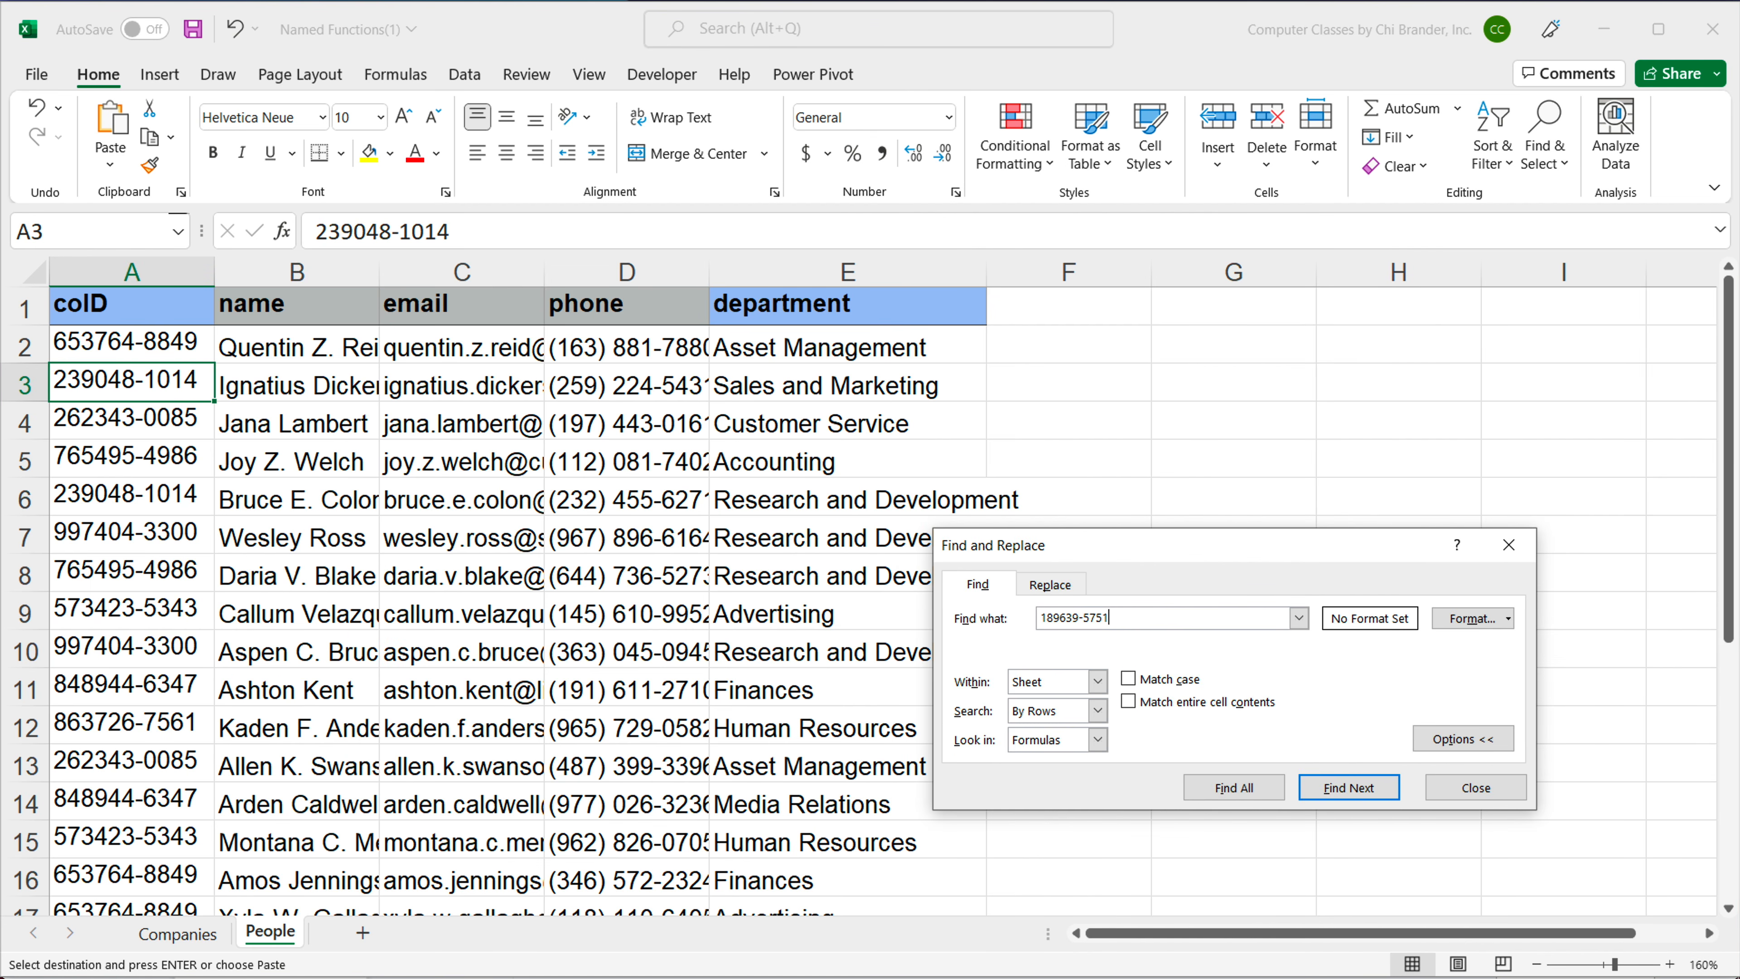
click(1520, 795)
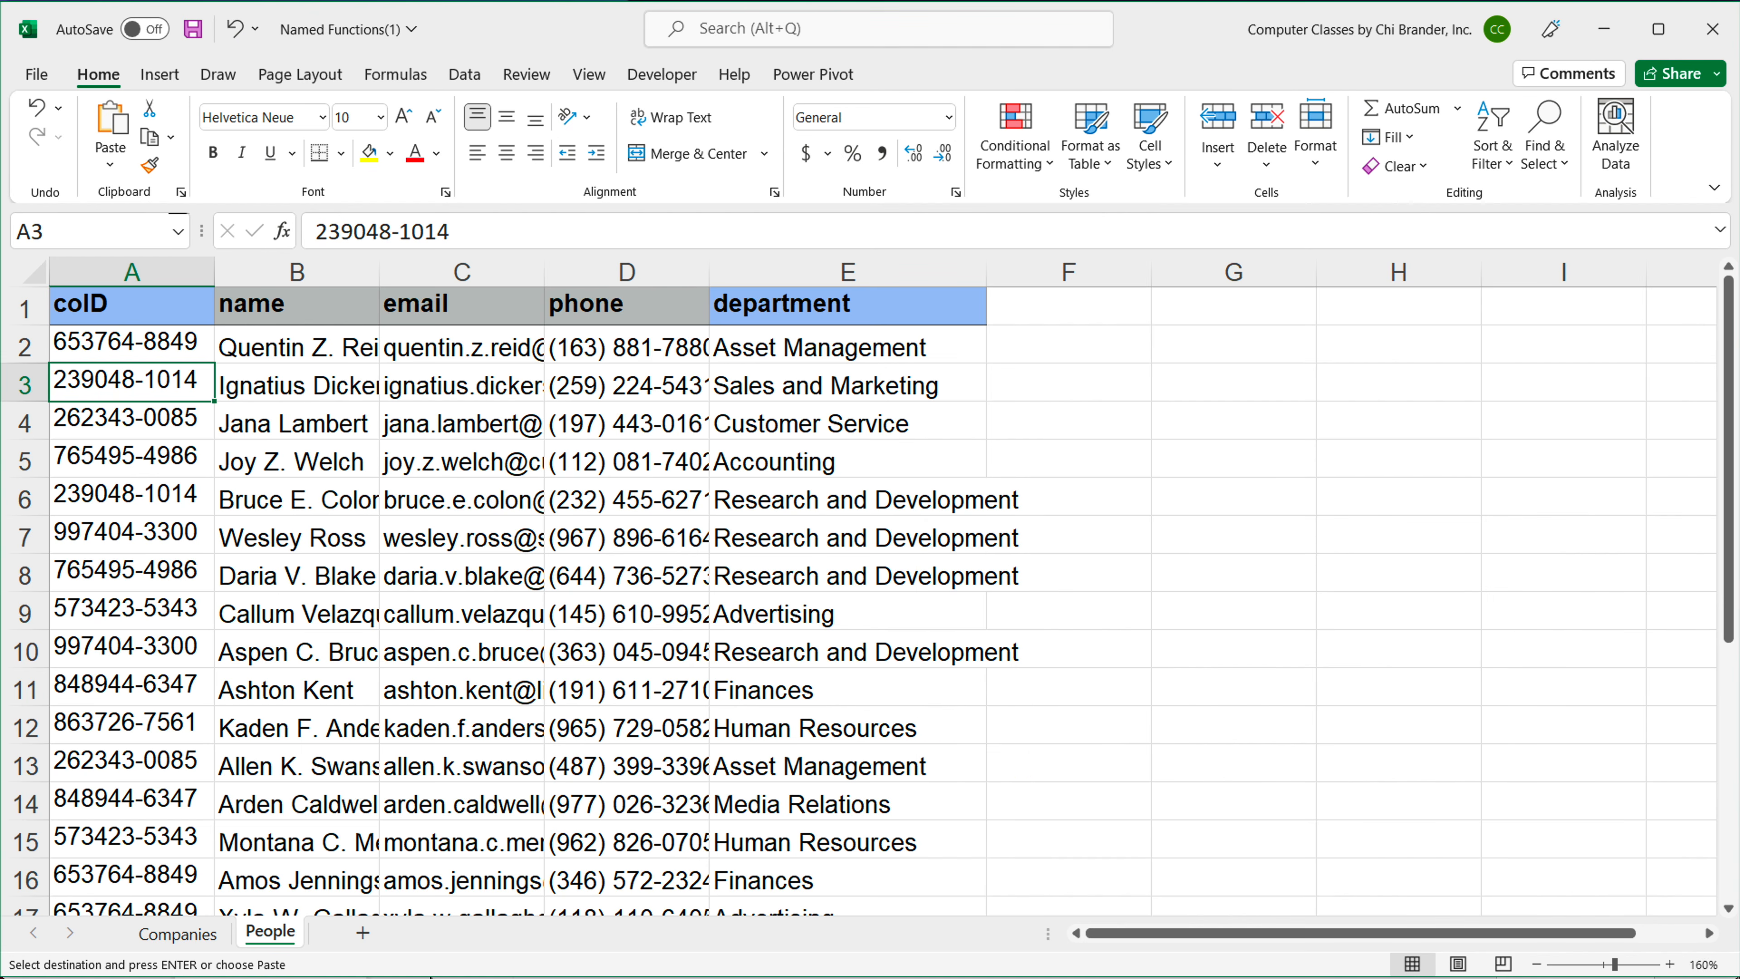
click(178, 933)
click(1151, 615)
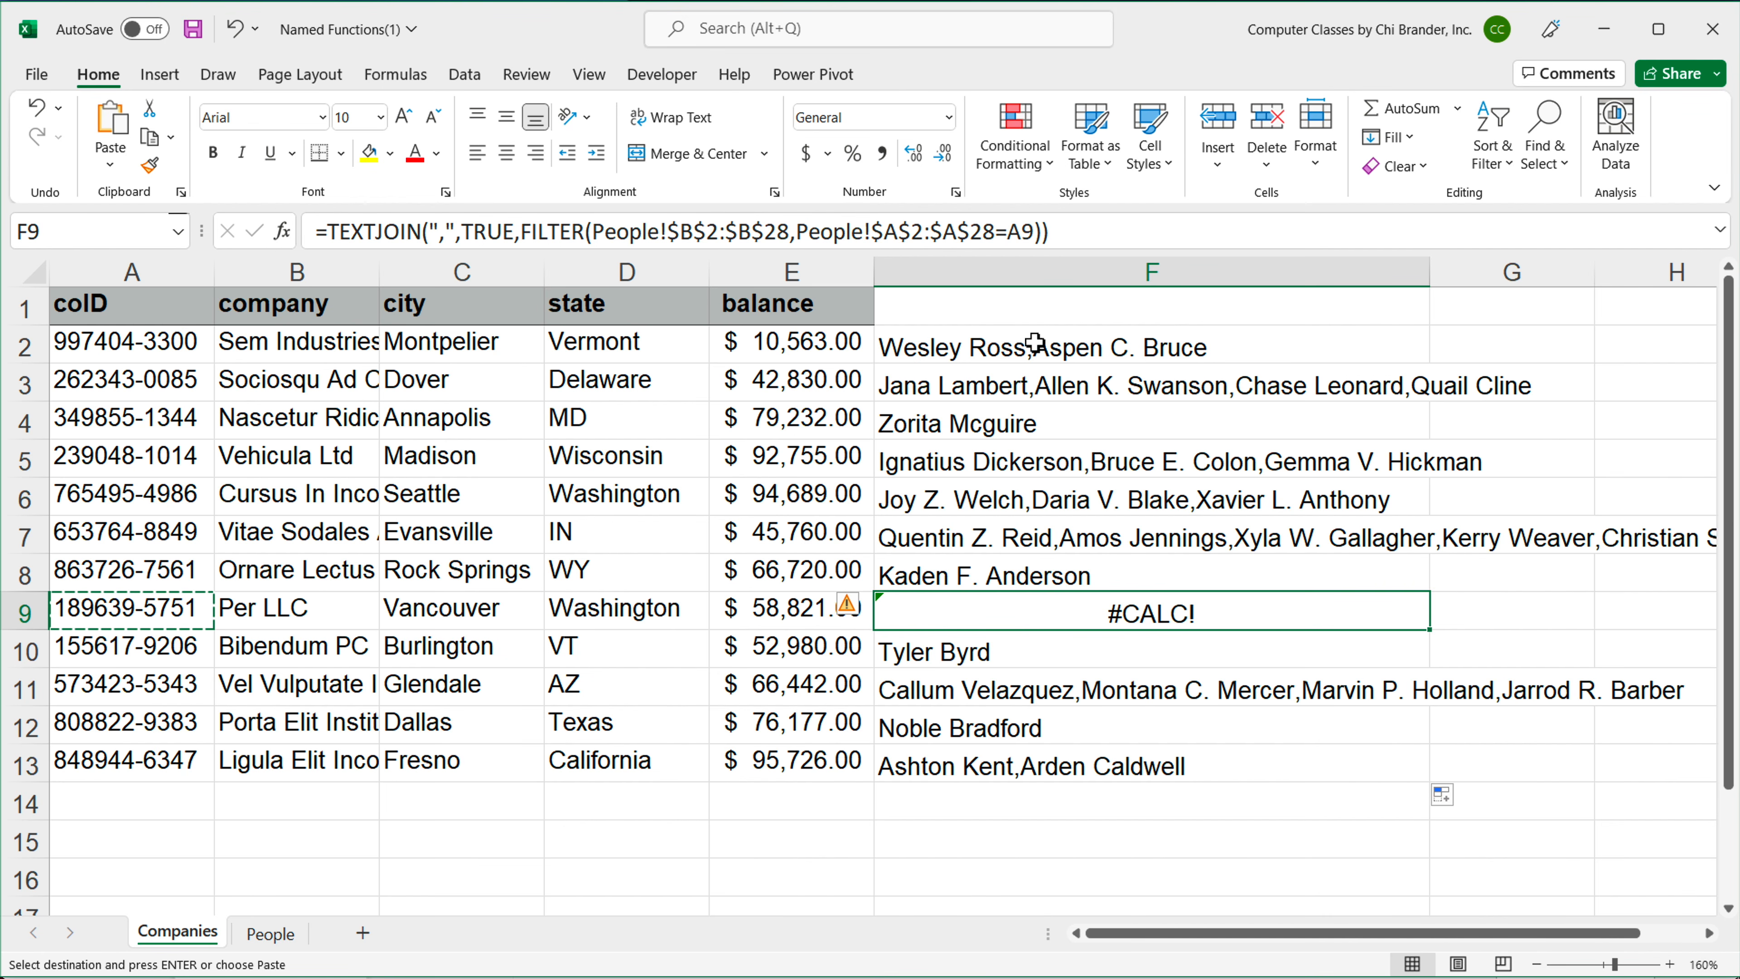
Step: Wrap the TEXTJOIN formula in F2 in IFERROR with an empty string "" as the value if error
double_click(978, 350)
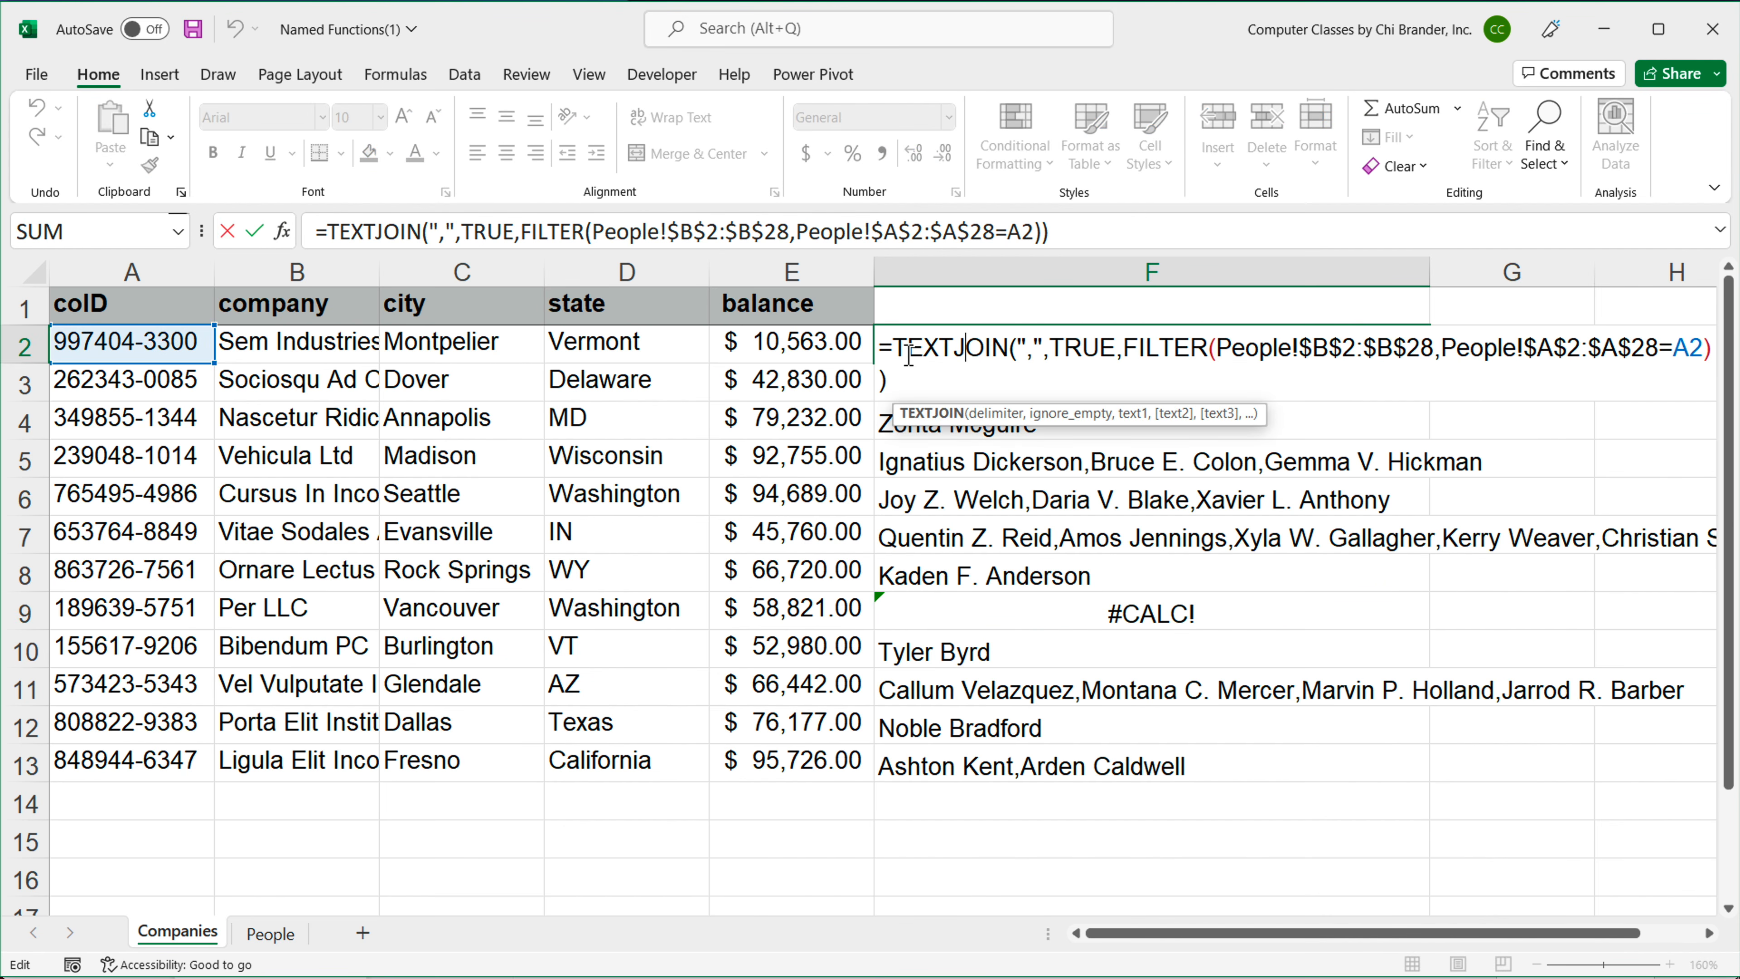
key(Escape)
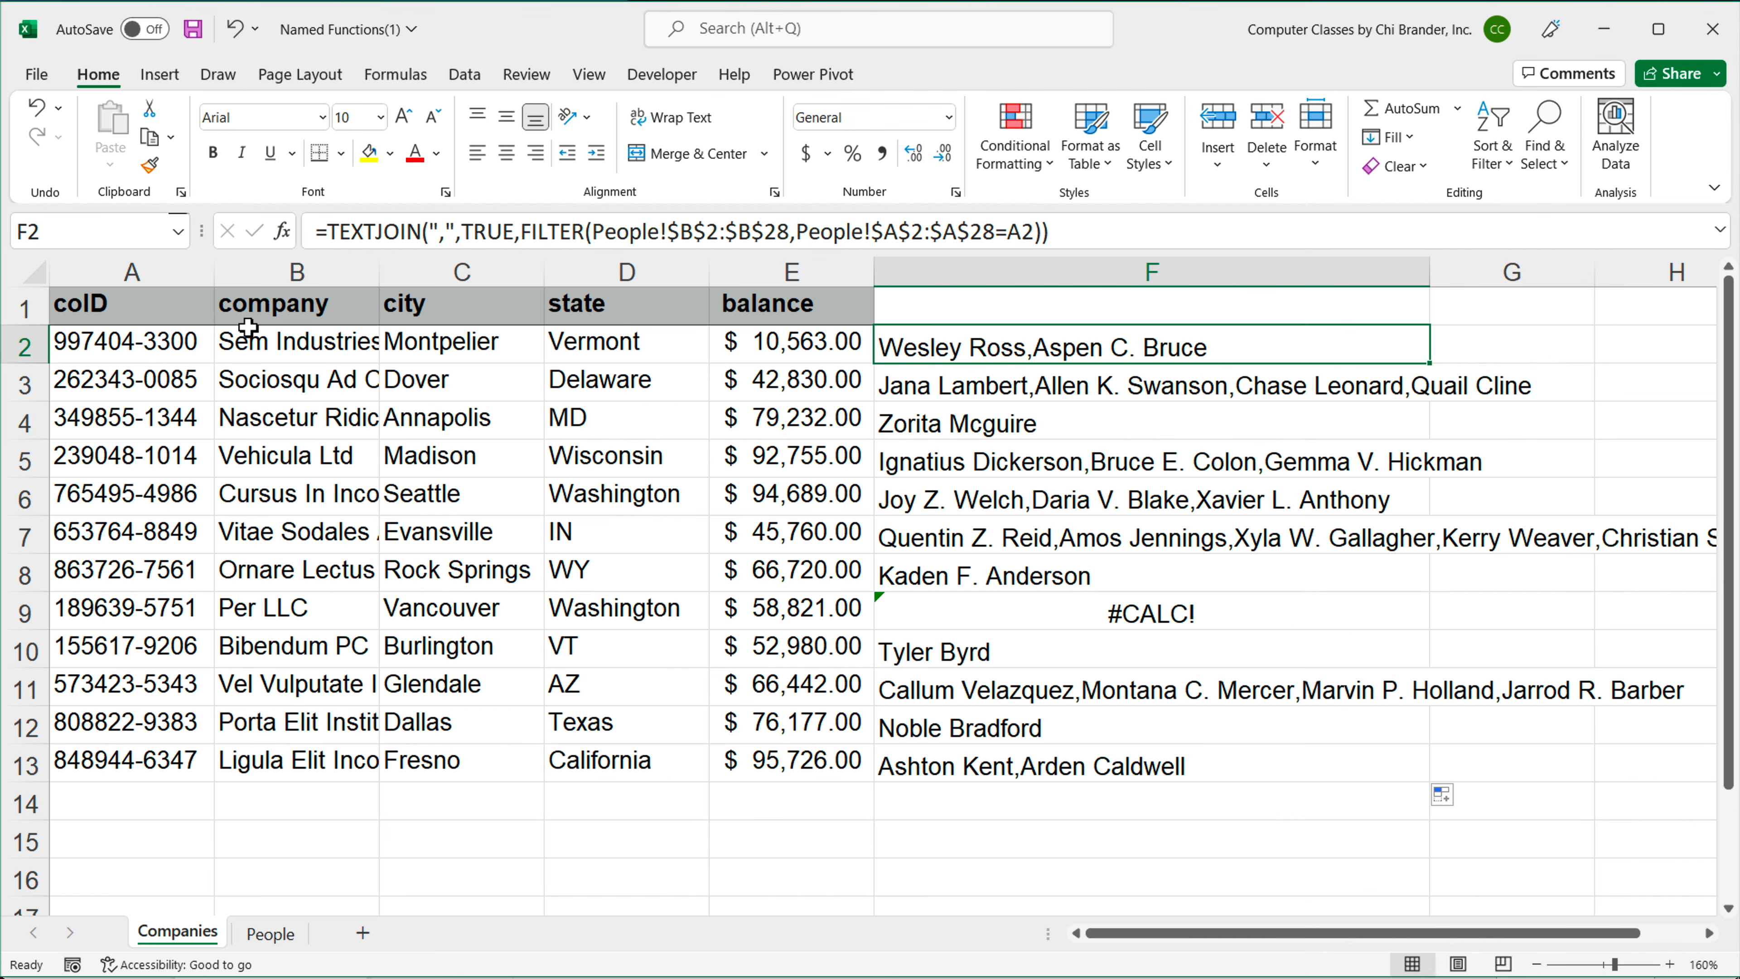
click(206, 310)
ctrl+scroll(195, 310, down, 2)
click(801, 337)
double_click(801, 337)
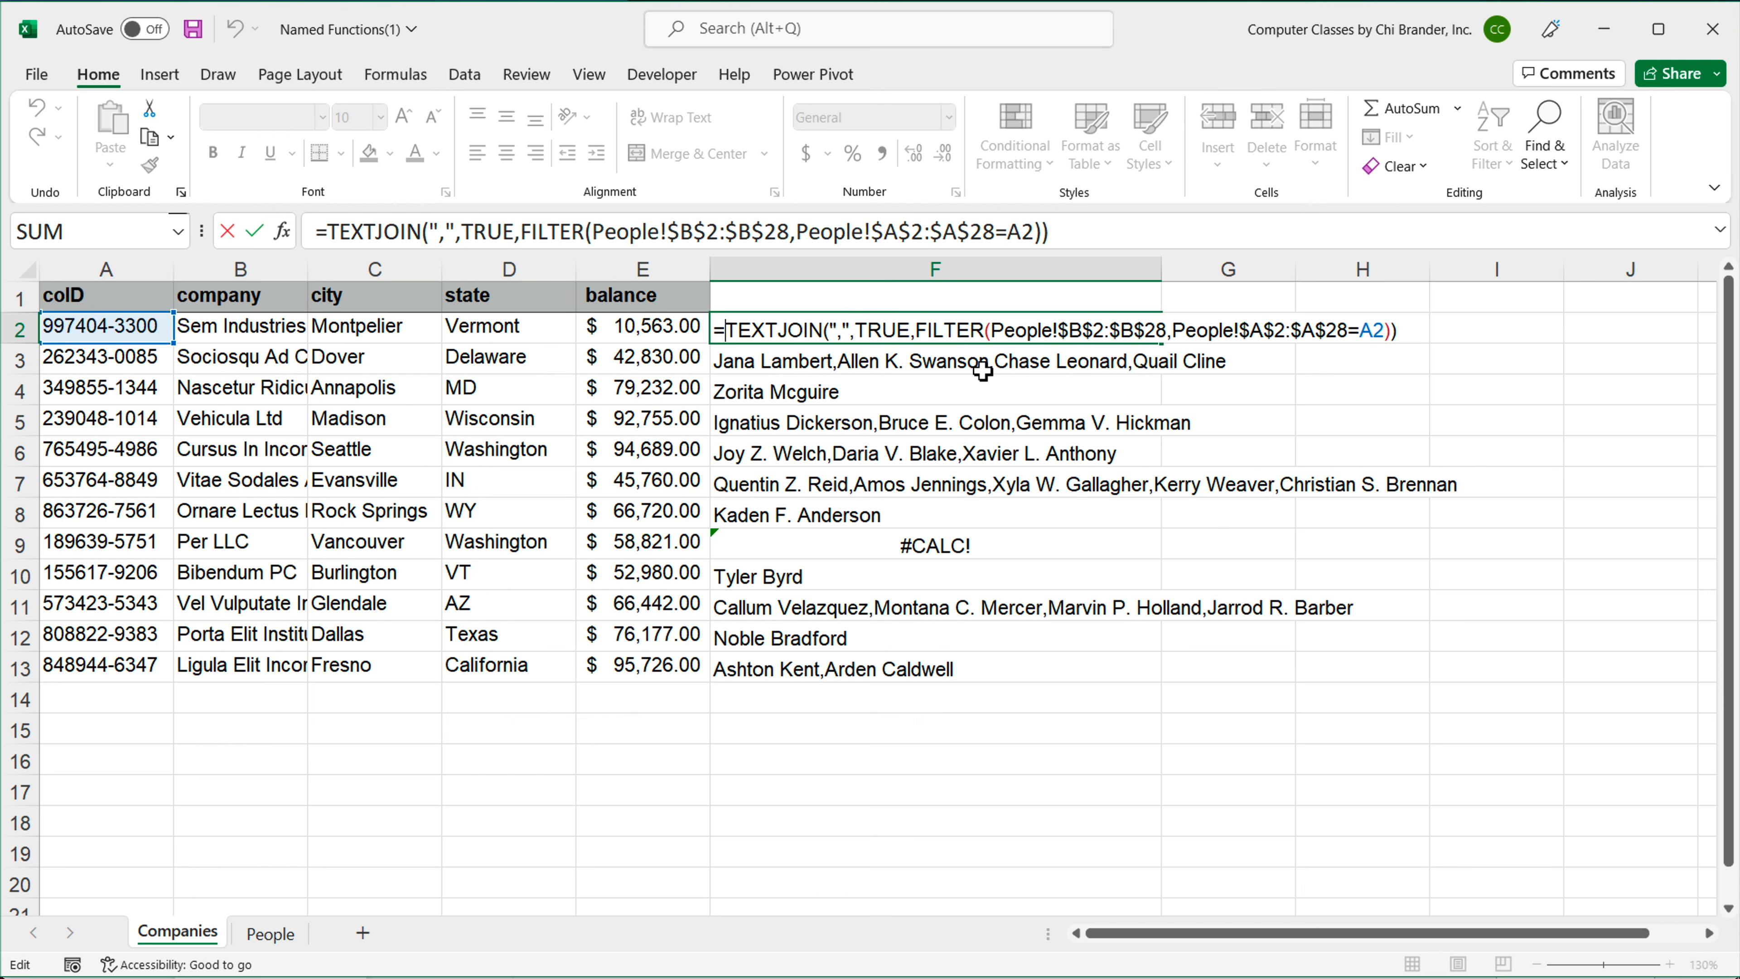
text(IFERR)
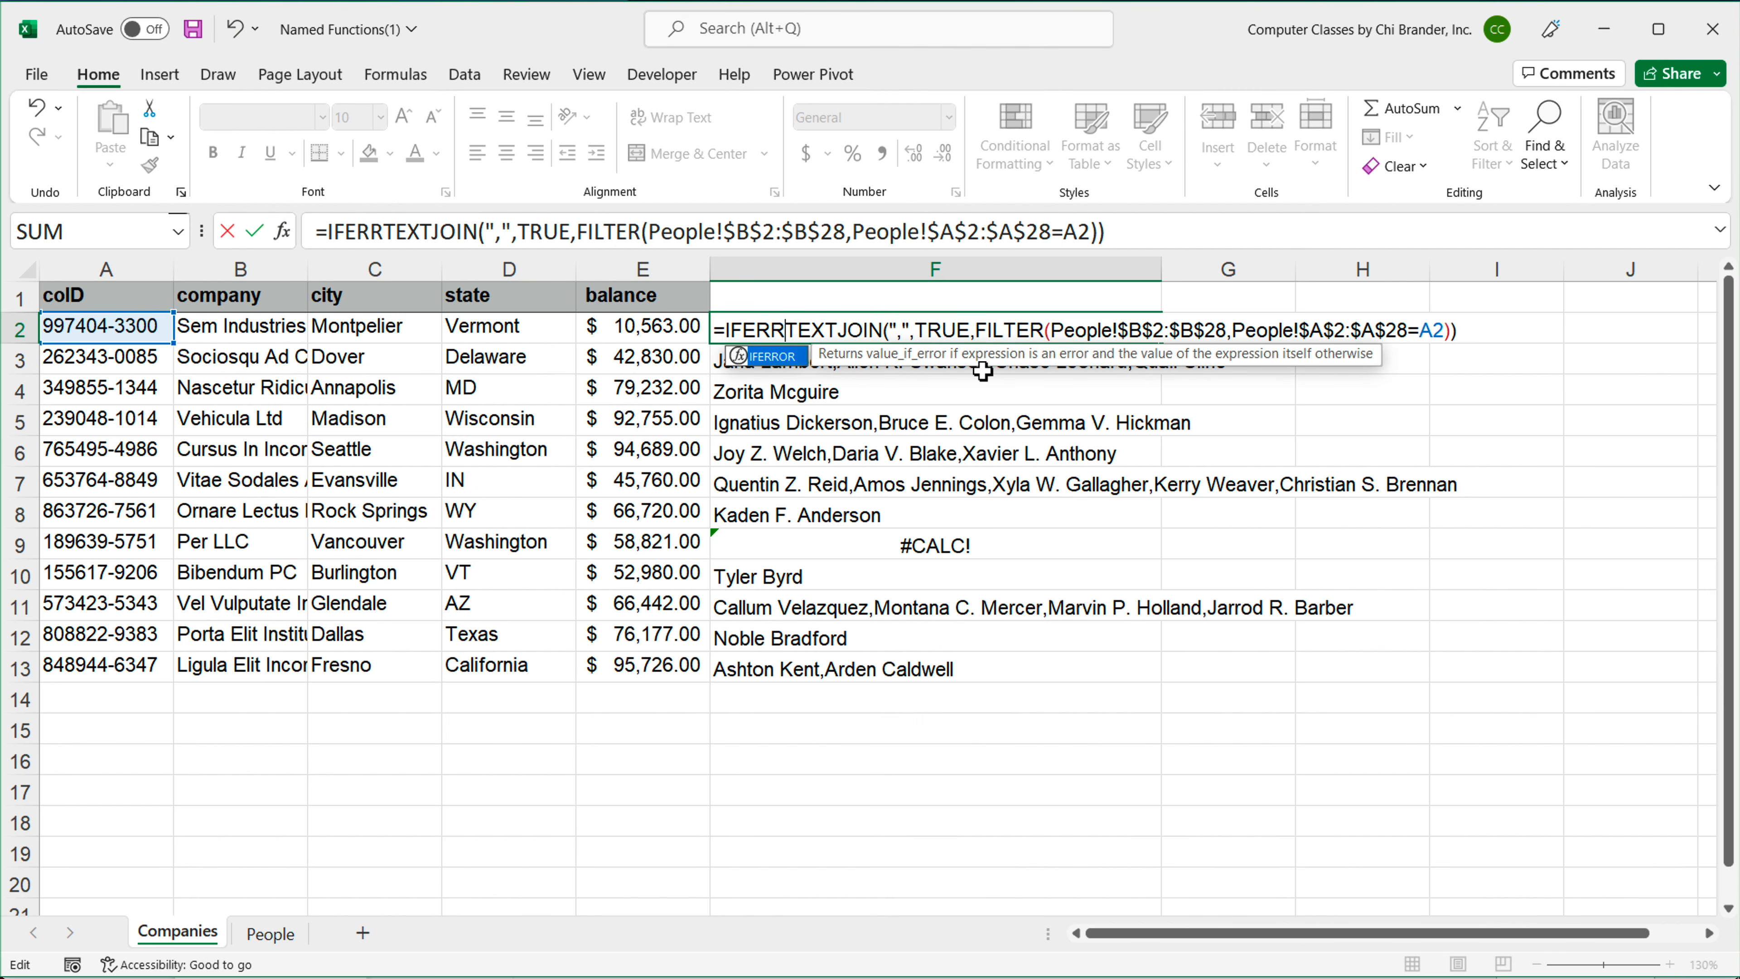
key(Tab)
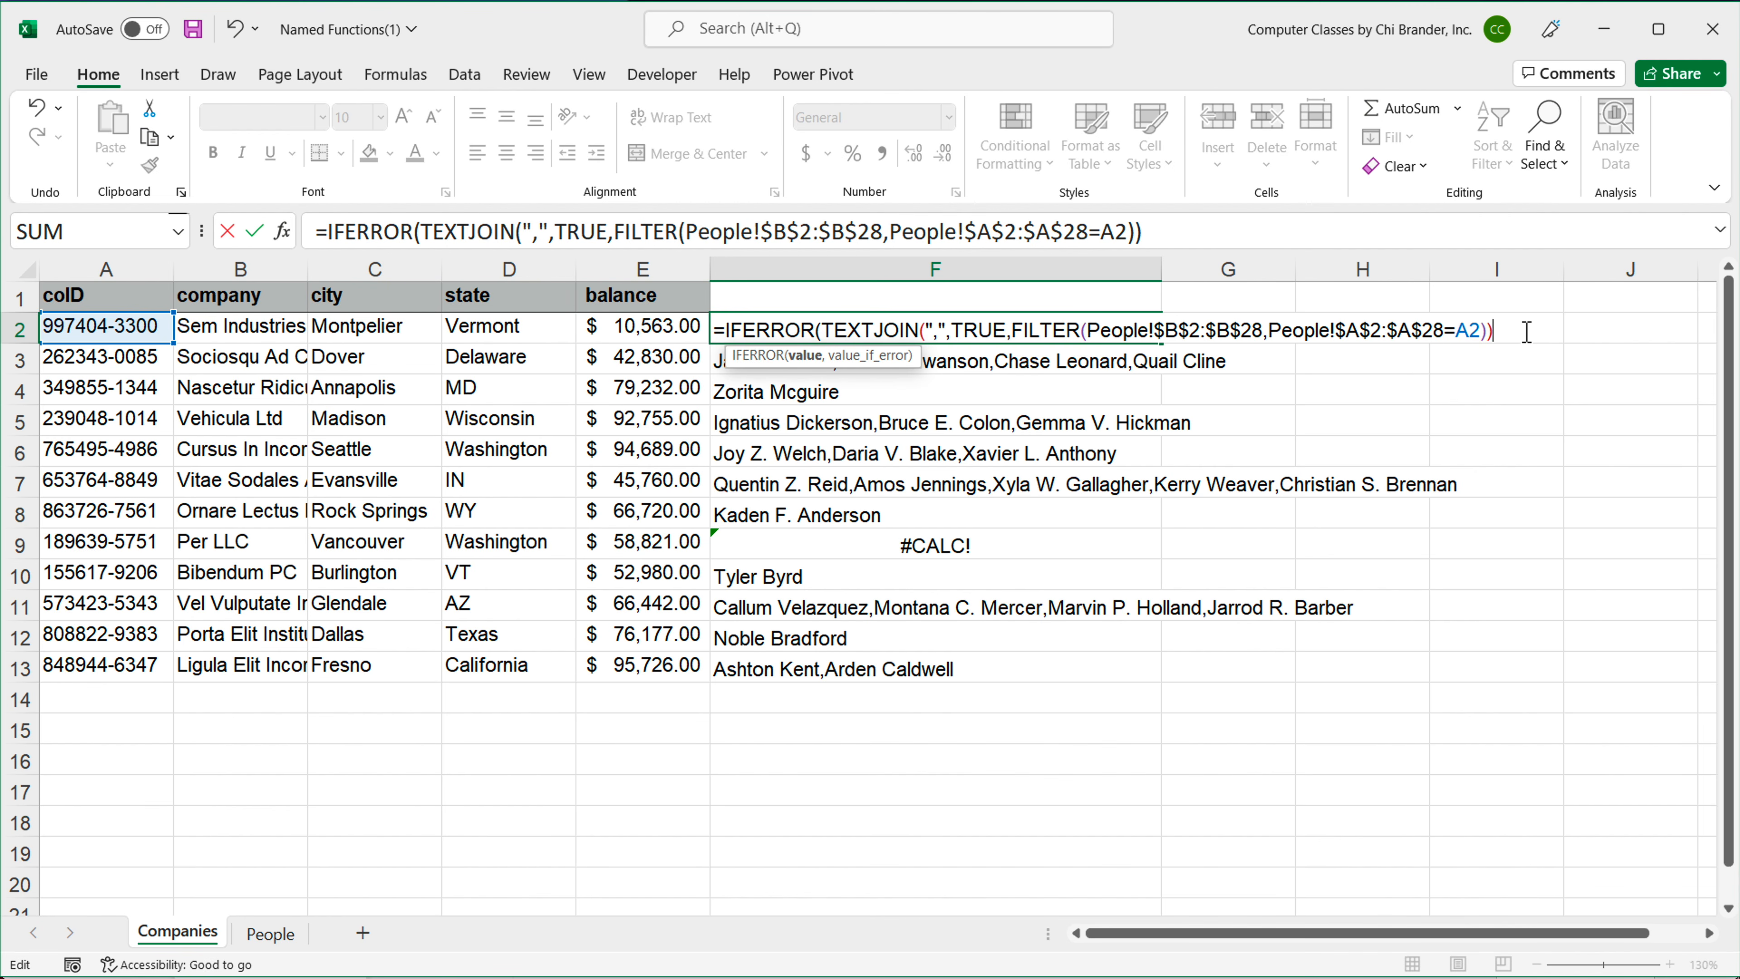
text(,""))
key(Return)
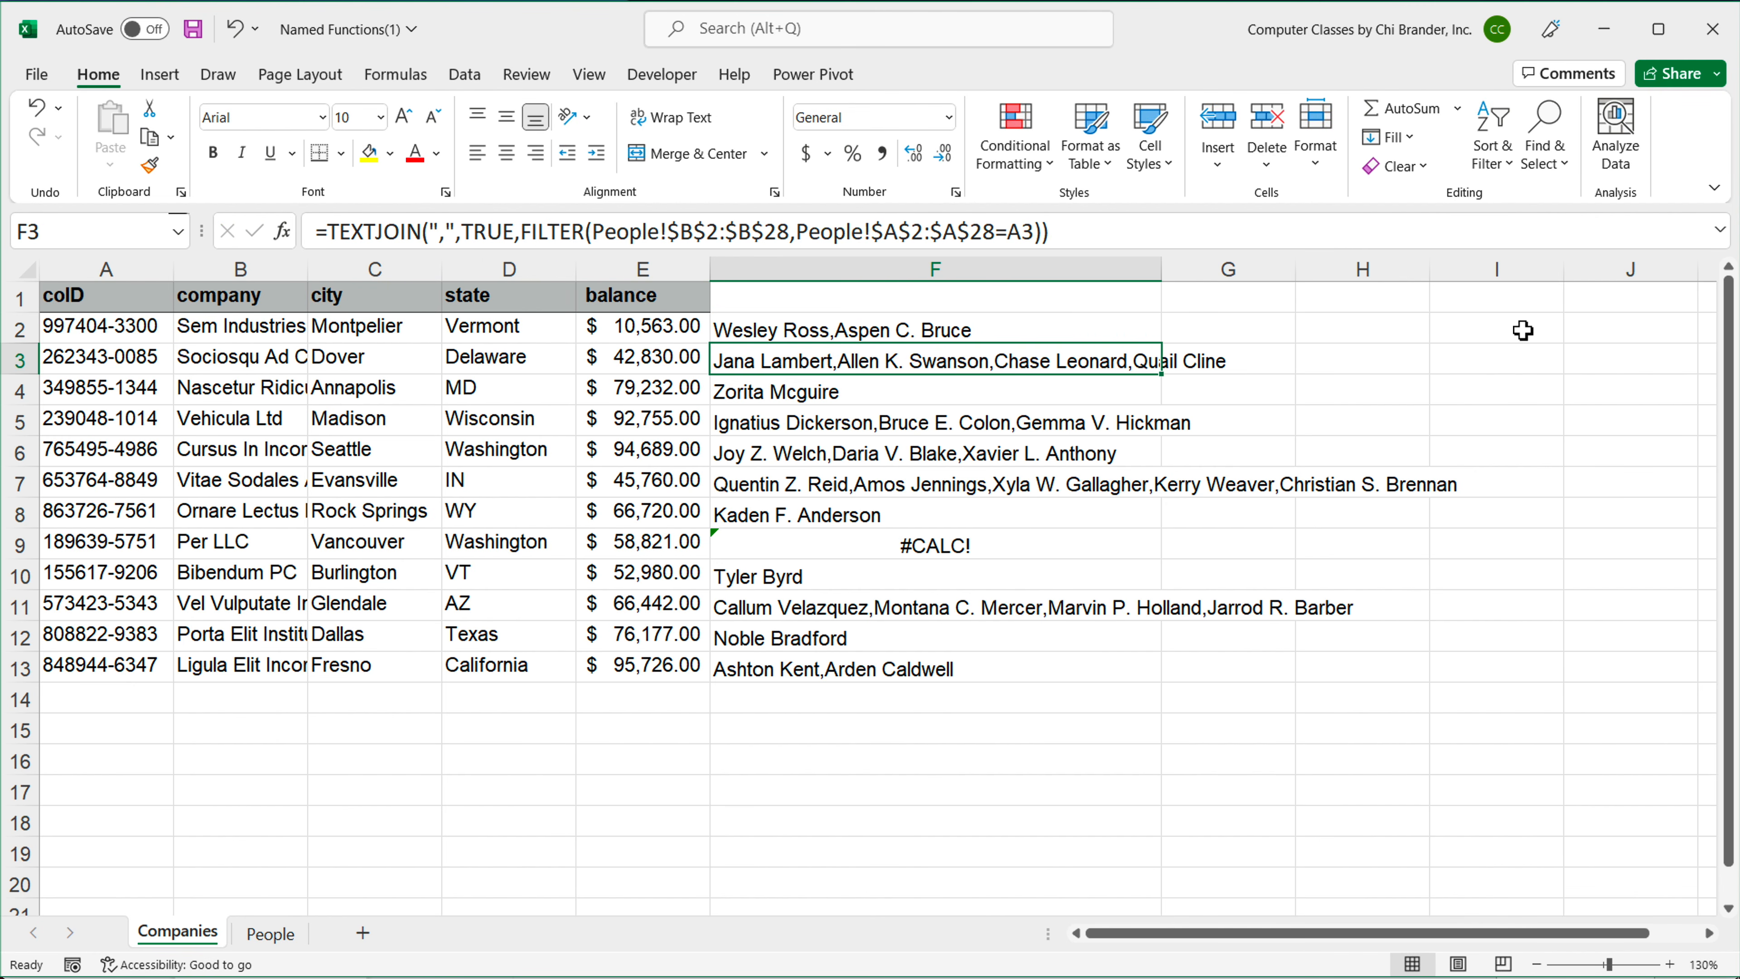
Step: Fill the IFERROR formula from F2 down to F13 and widen column F to fit the joined names
click(1103, 336)
drag(1164, 345, 1119, 680)
drag(1190, 278, 1470, 294)
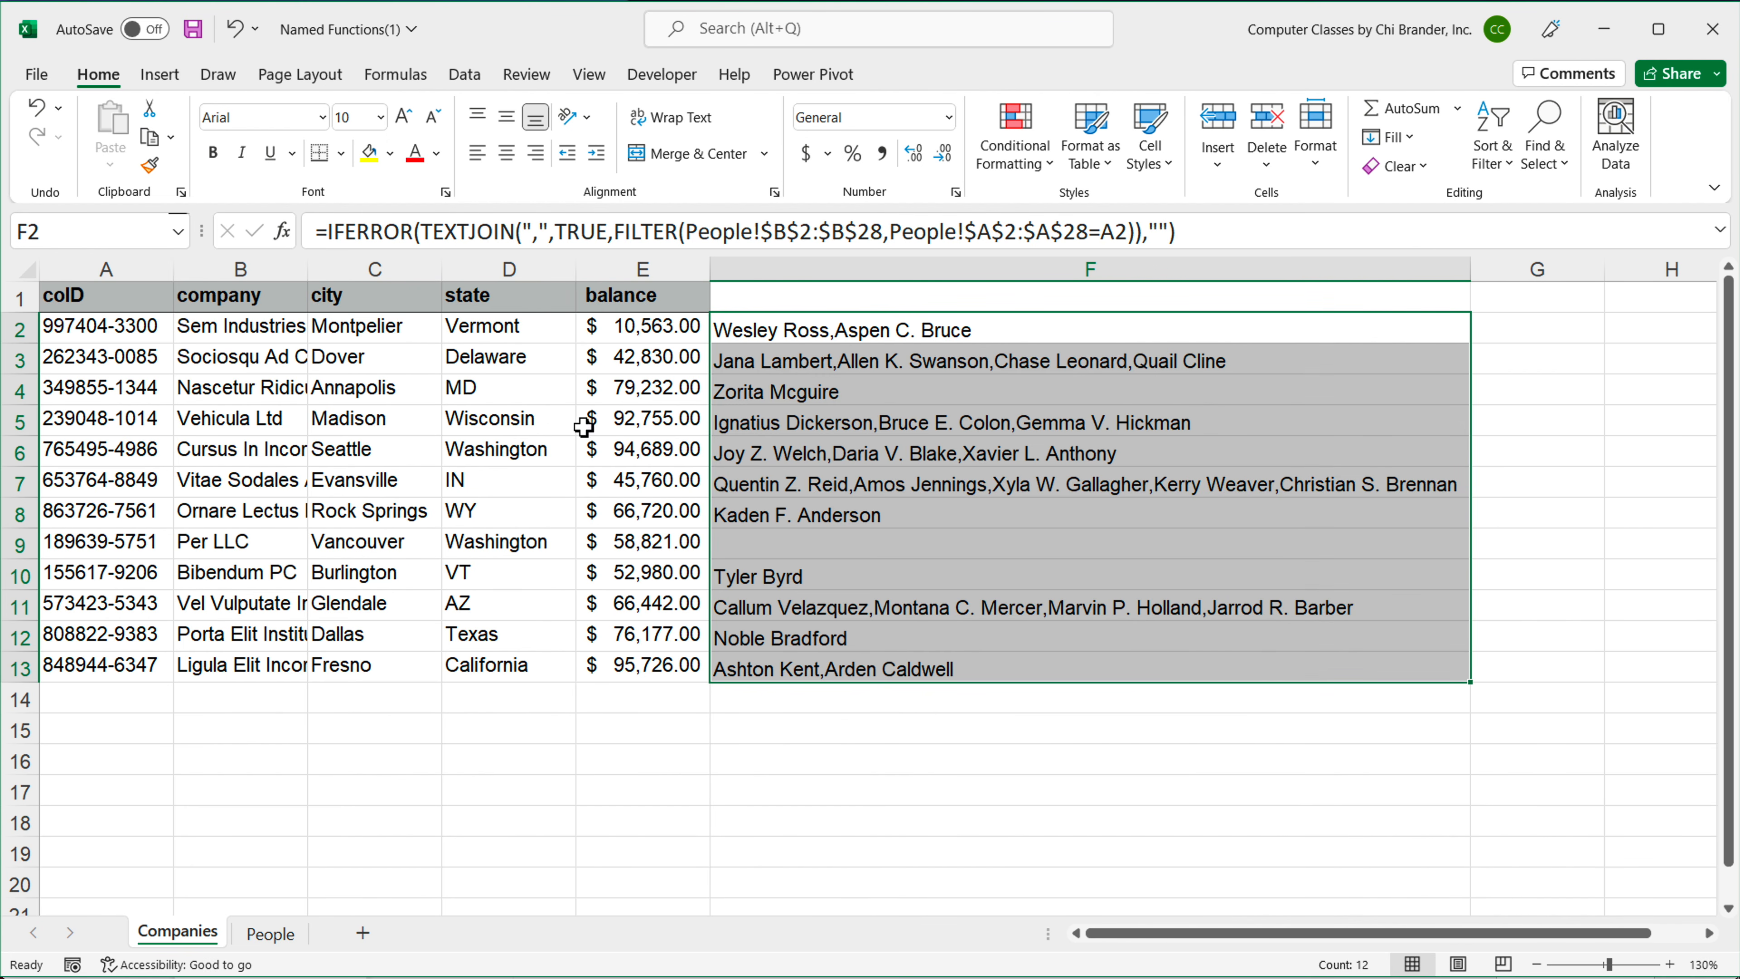
click(820, 547)
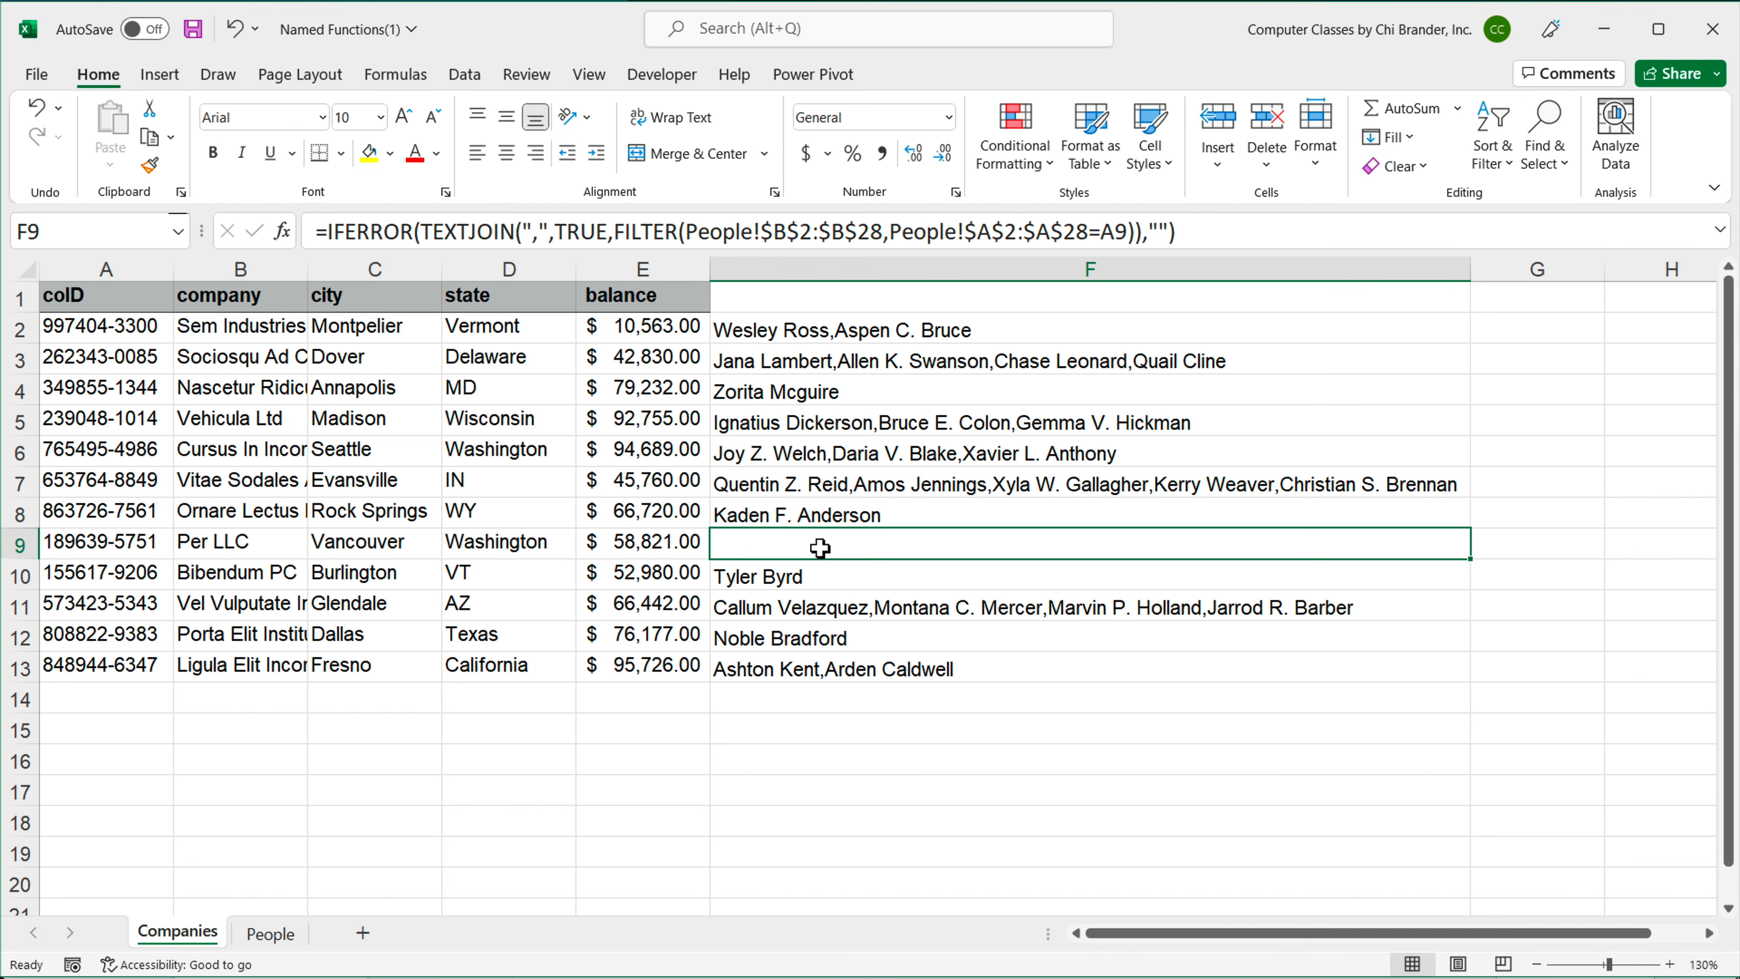
Step: Copy the complete IFERROR formula text from F2, including the equals sign, and leave the cell unchanged
click(831, 334)
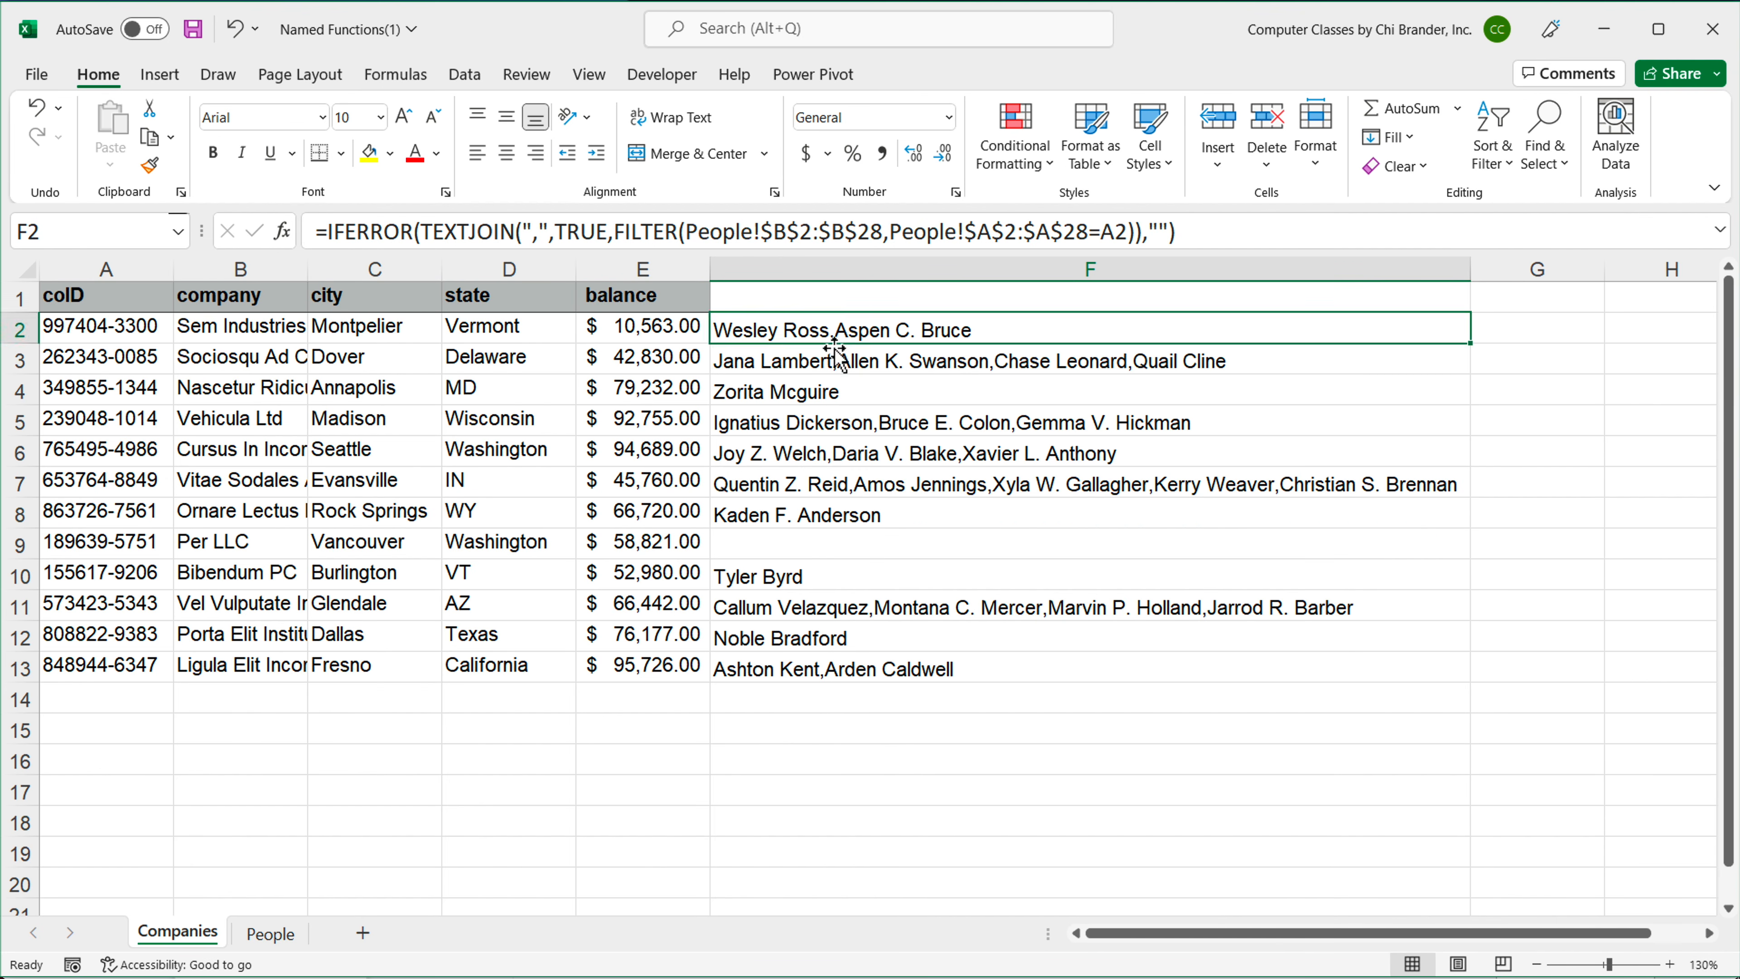
key(ctrl+Down)
double_click(1007, 334)
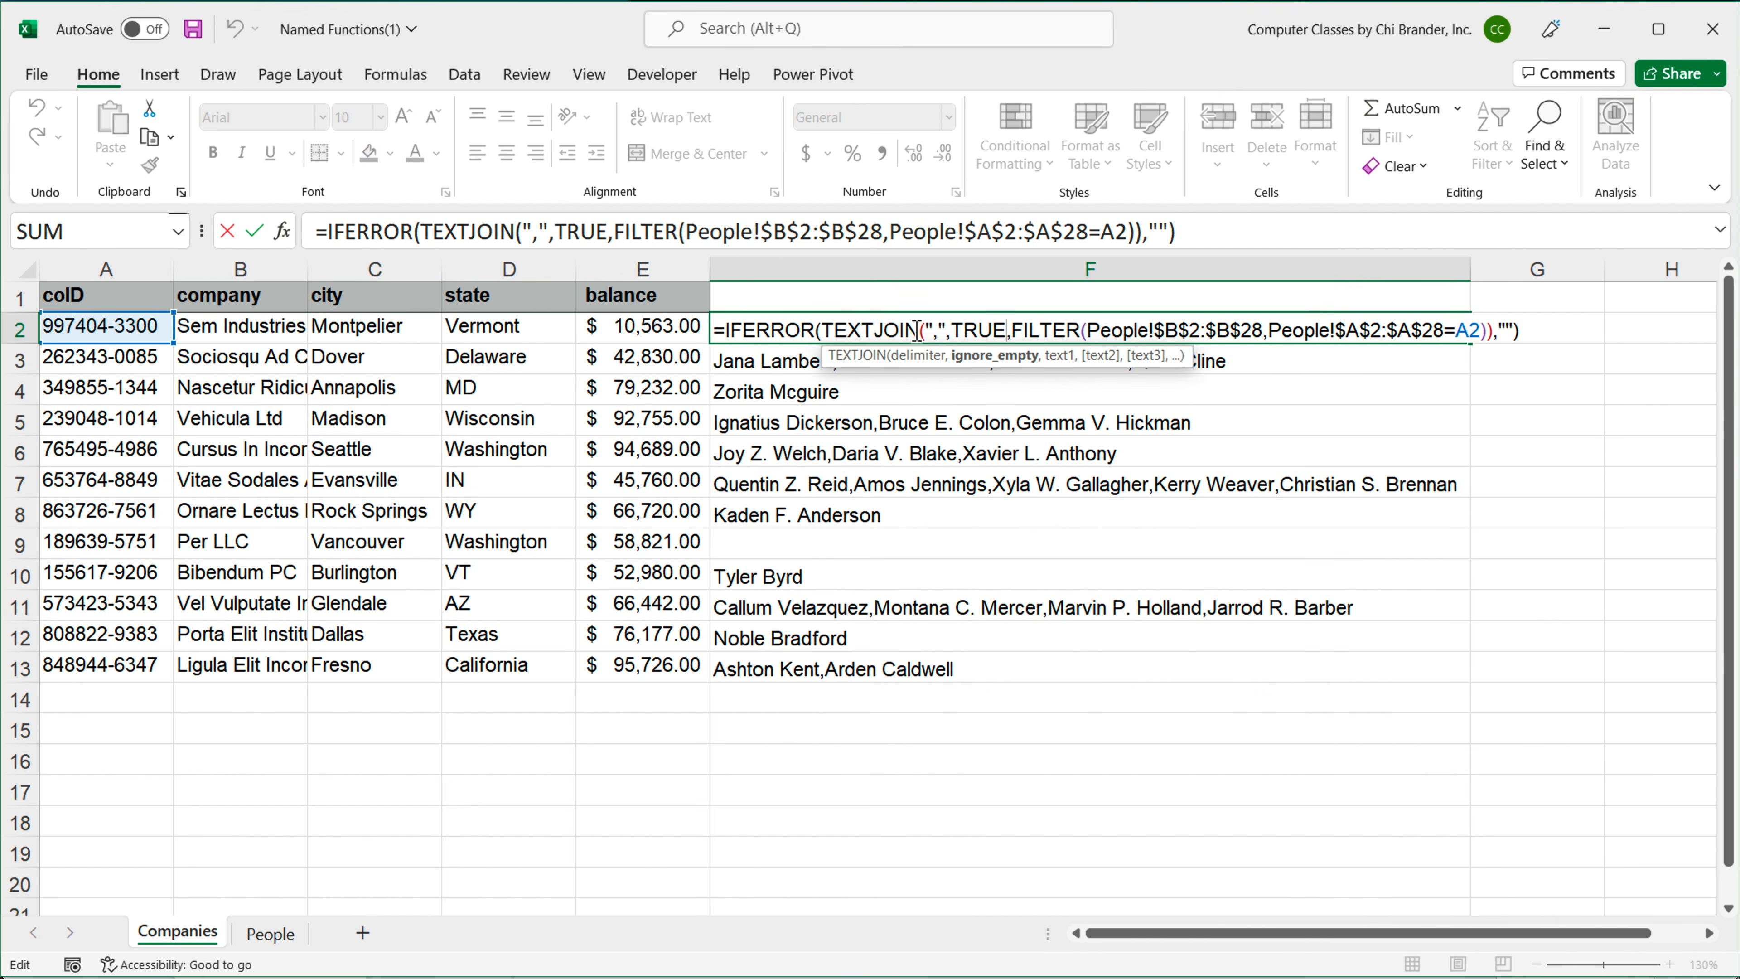
drag(724, 333, 1709, 349)
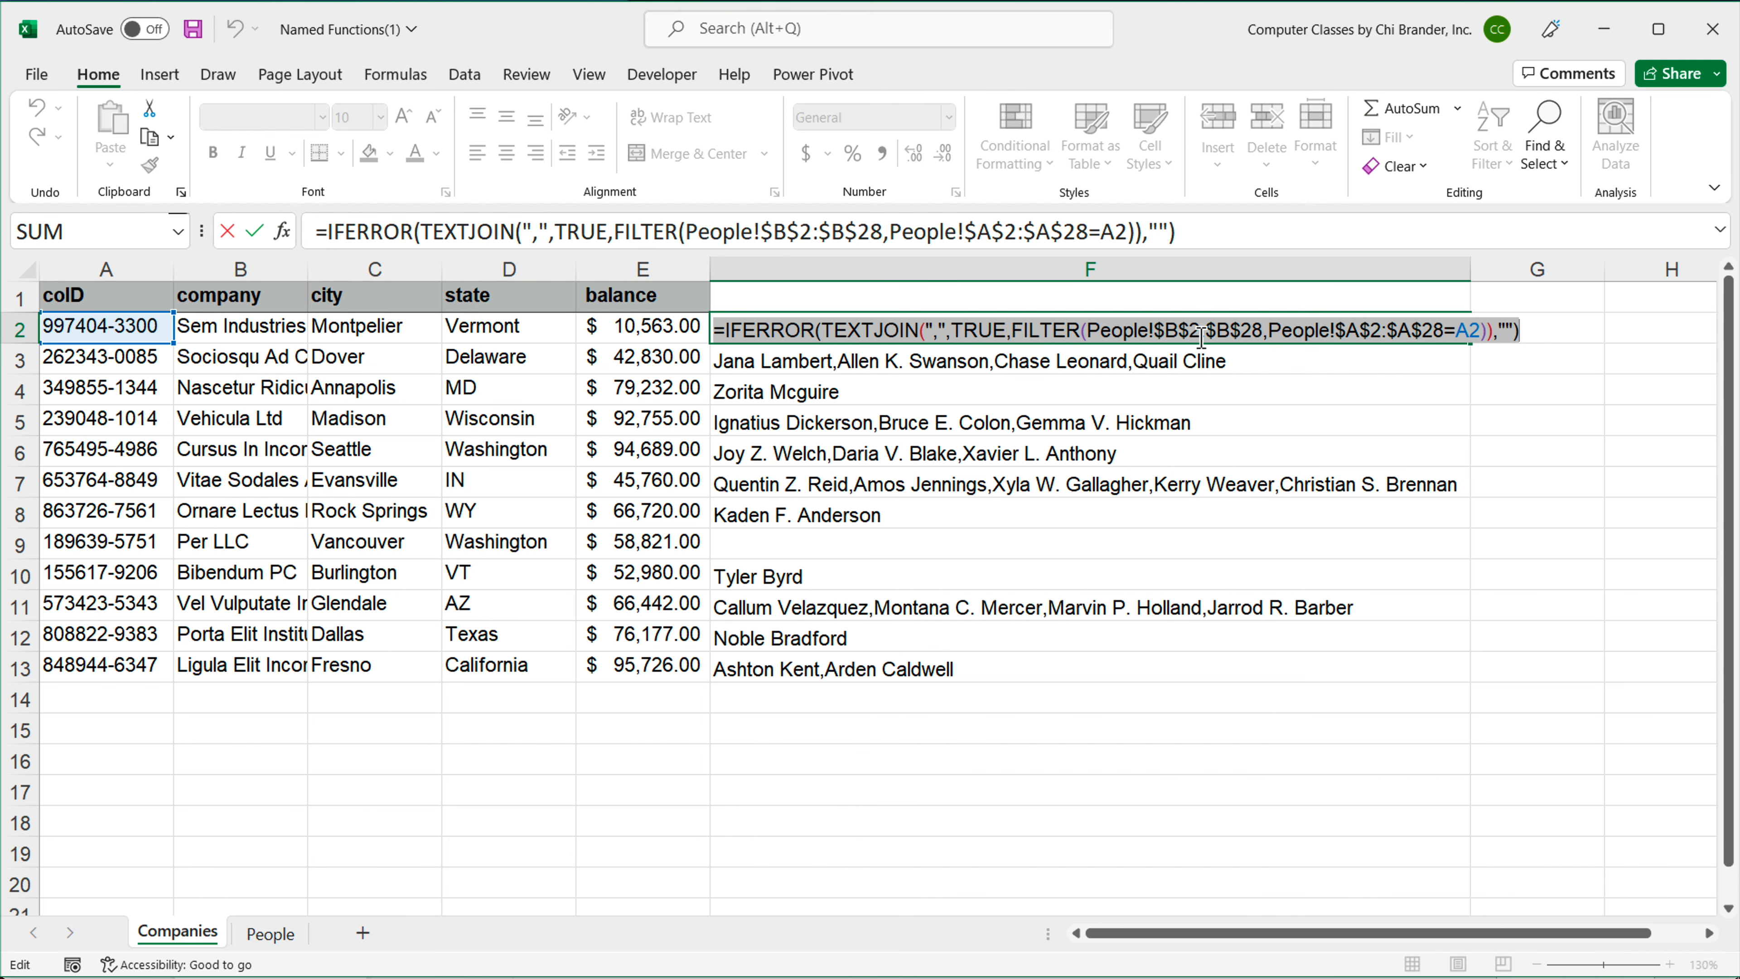
right_click(1192, 346)
click(1242, 381)
key(Escape)
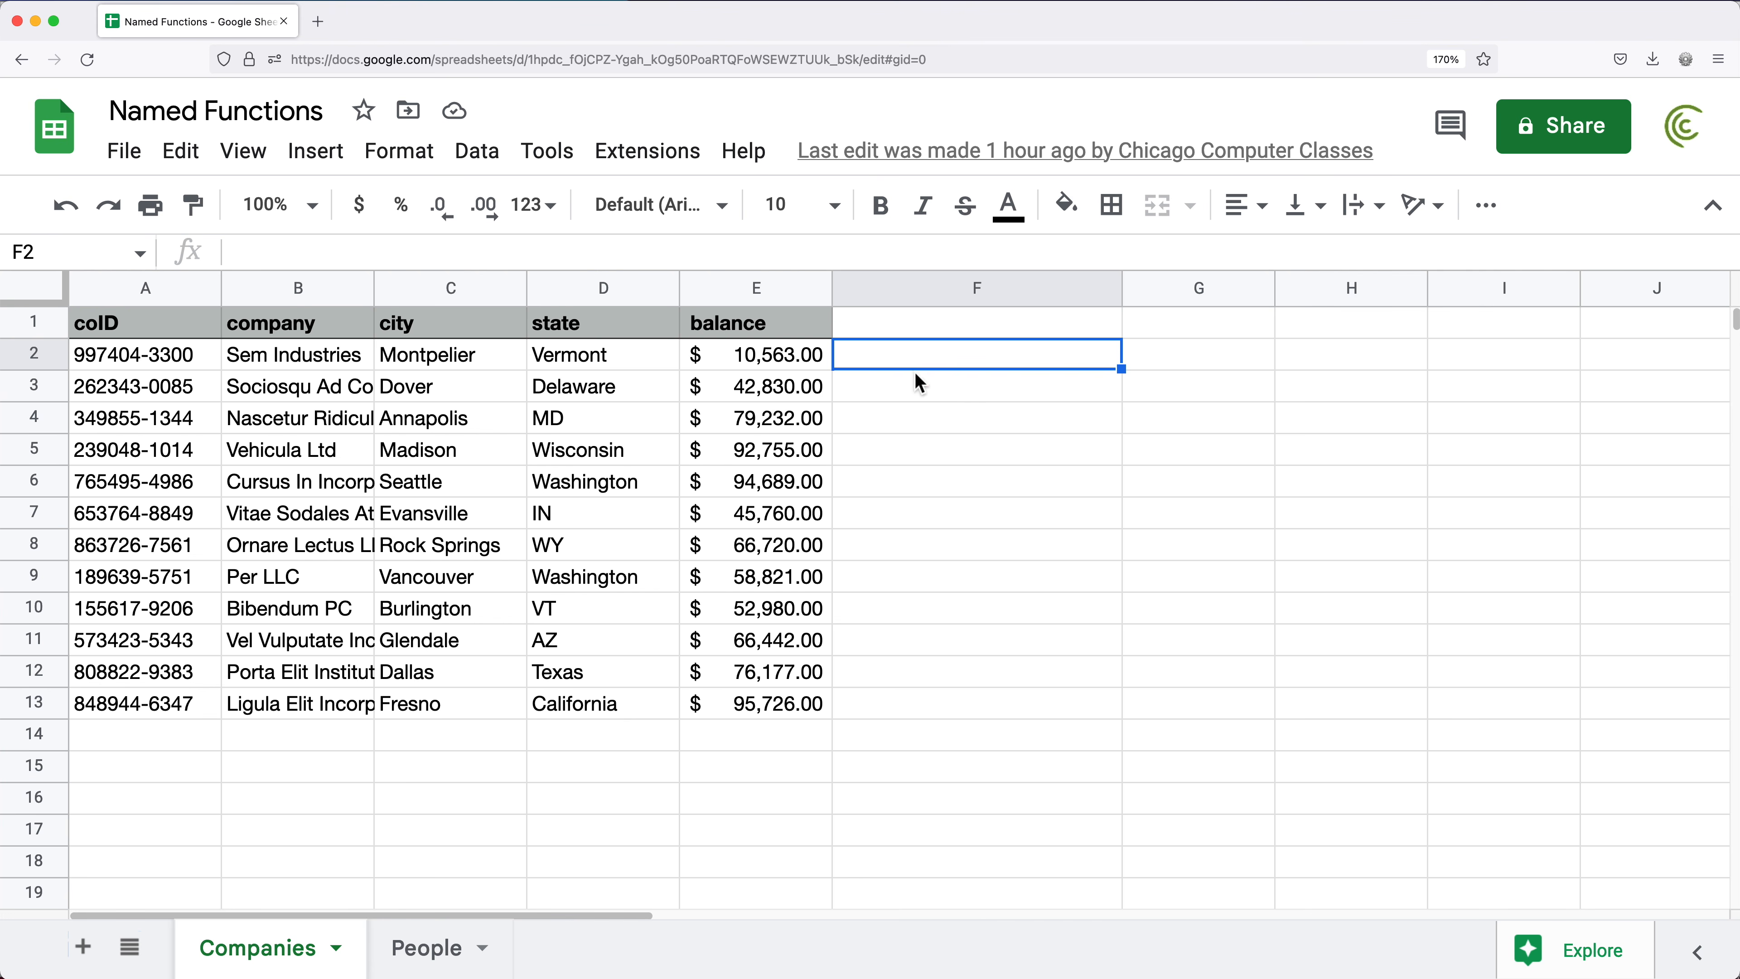
Step: Switch to the Named Functions file in Google Sheets, paste the copied formula into F2 and fill it down to F13
double_click(912, 350)
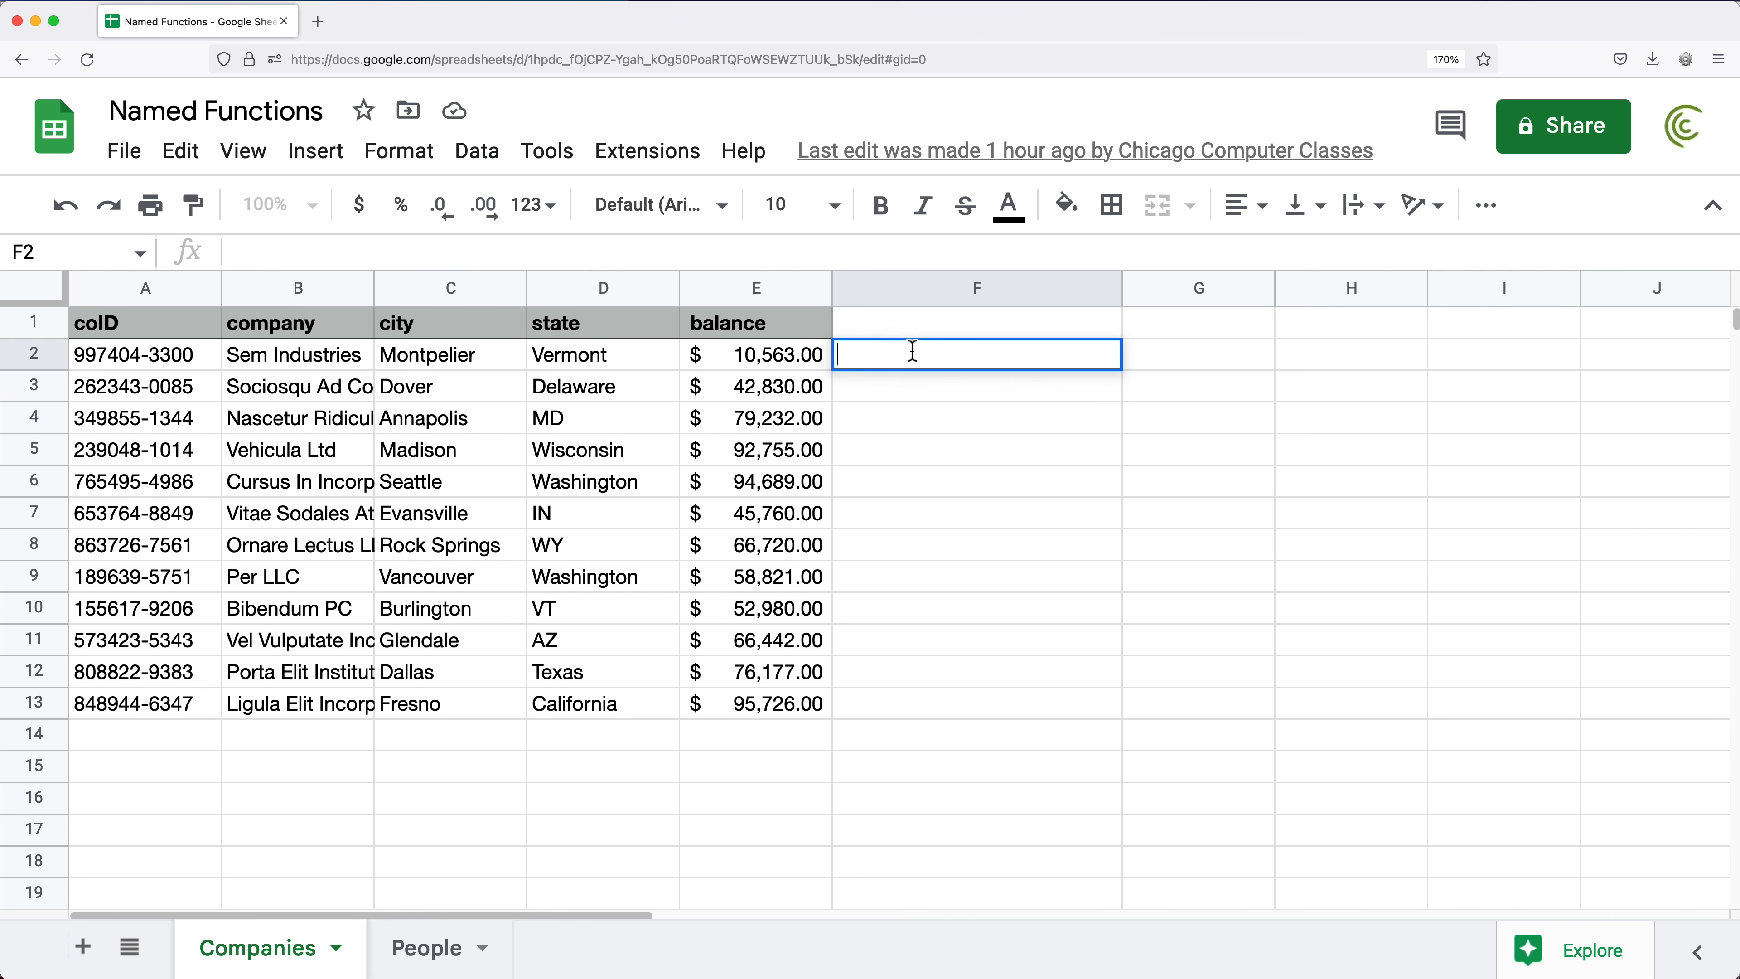
key(super+v)
key(Return)
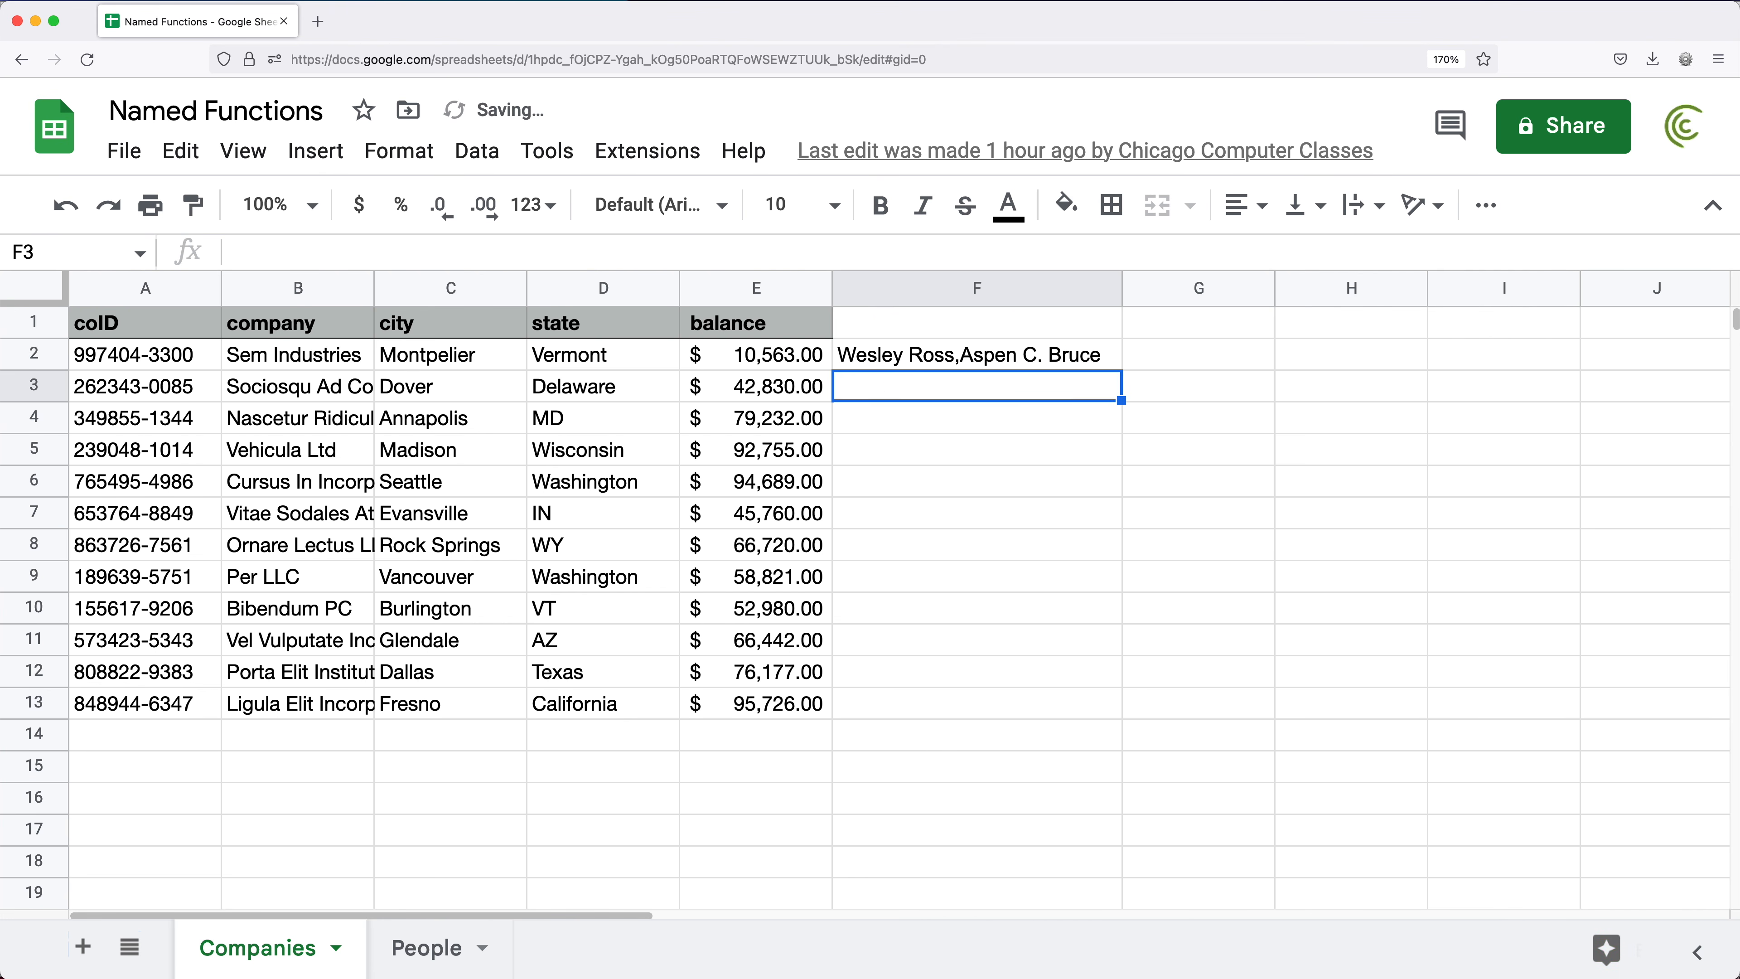
click(1052, 362)
drag(1123, 374, 1083, 718)
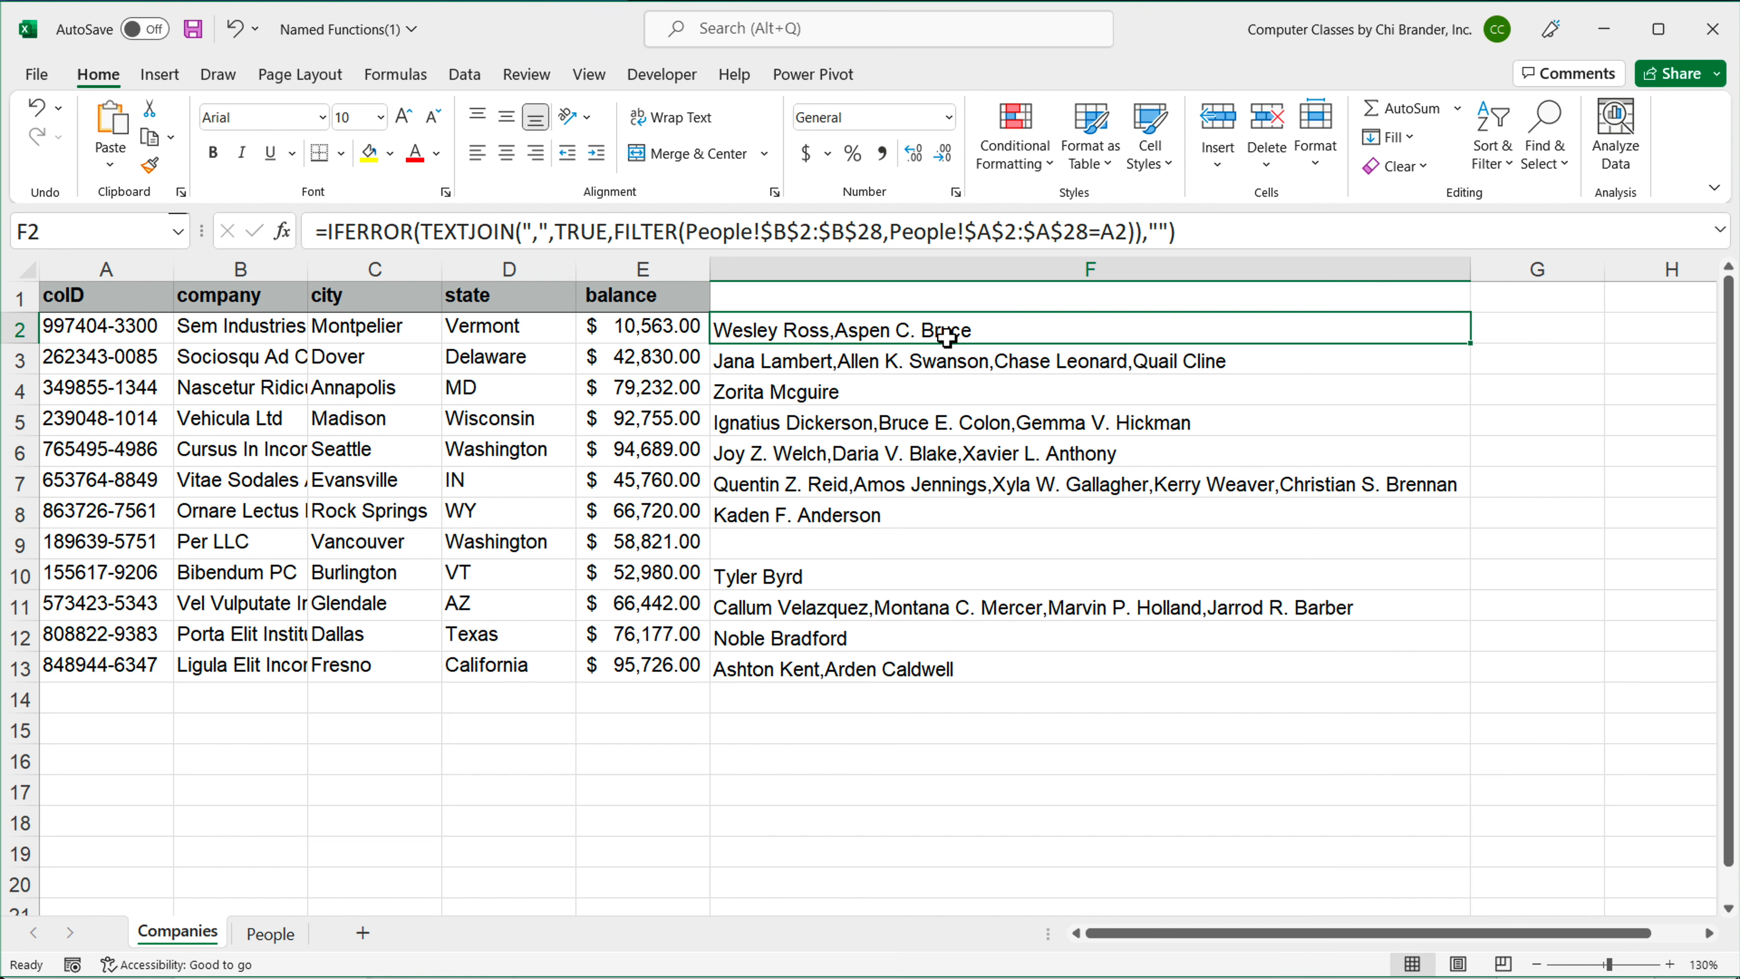
Step: Switch back to Excel and review the IFERROR formula in F2 on the Companies sheet
double_click(947, 335)
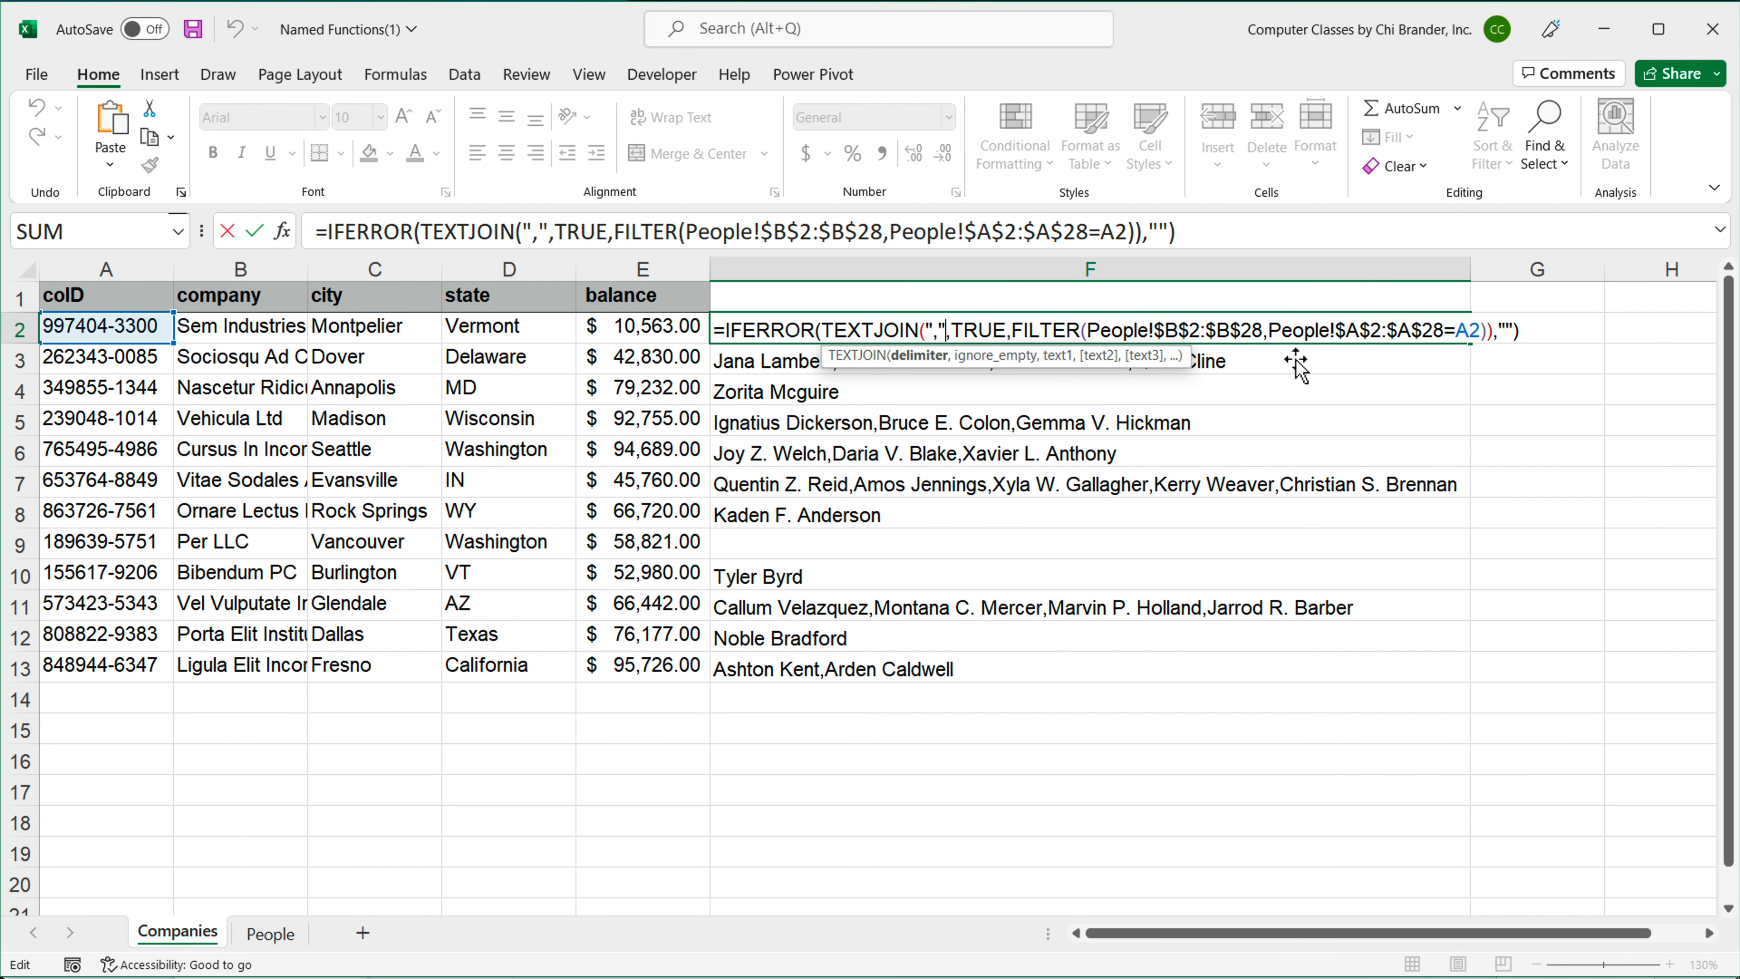
click(1538, 334)
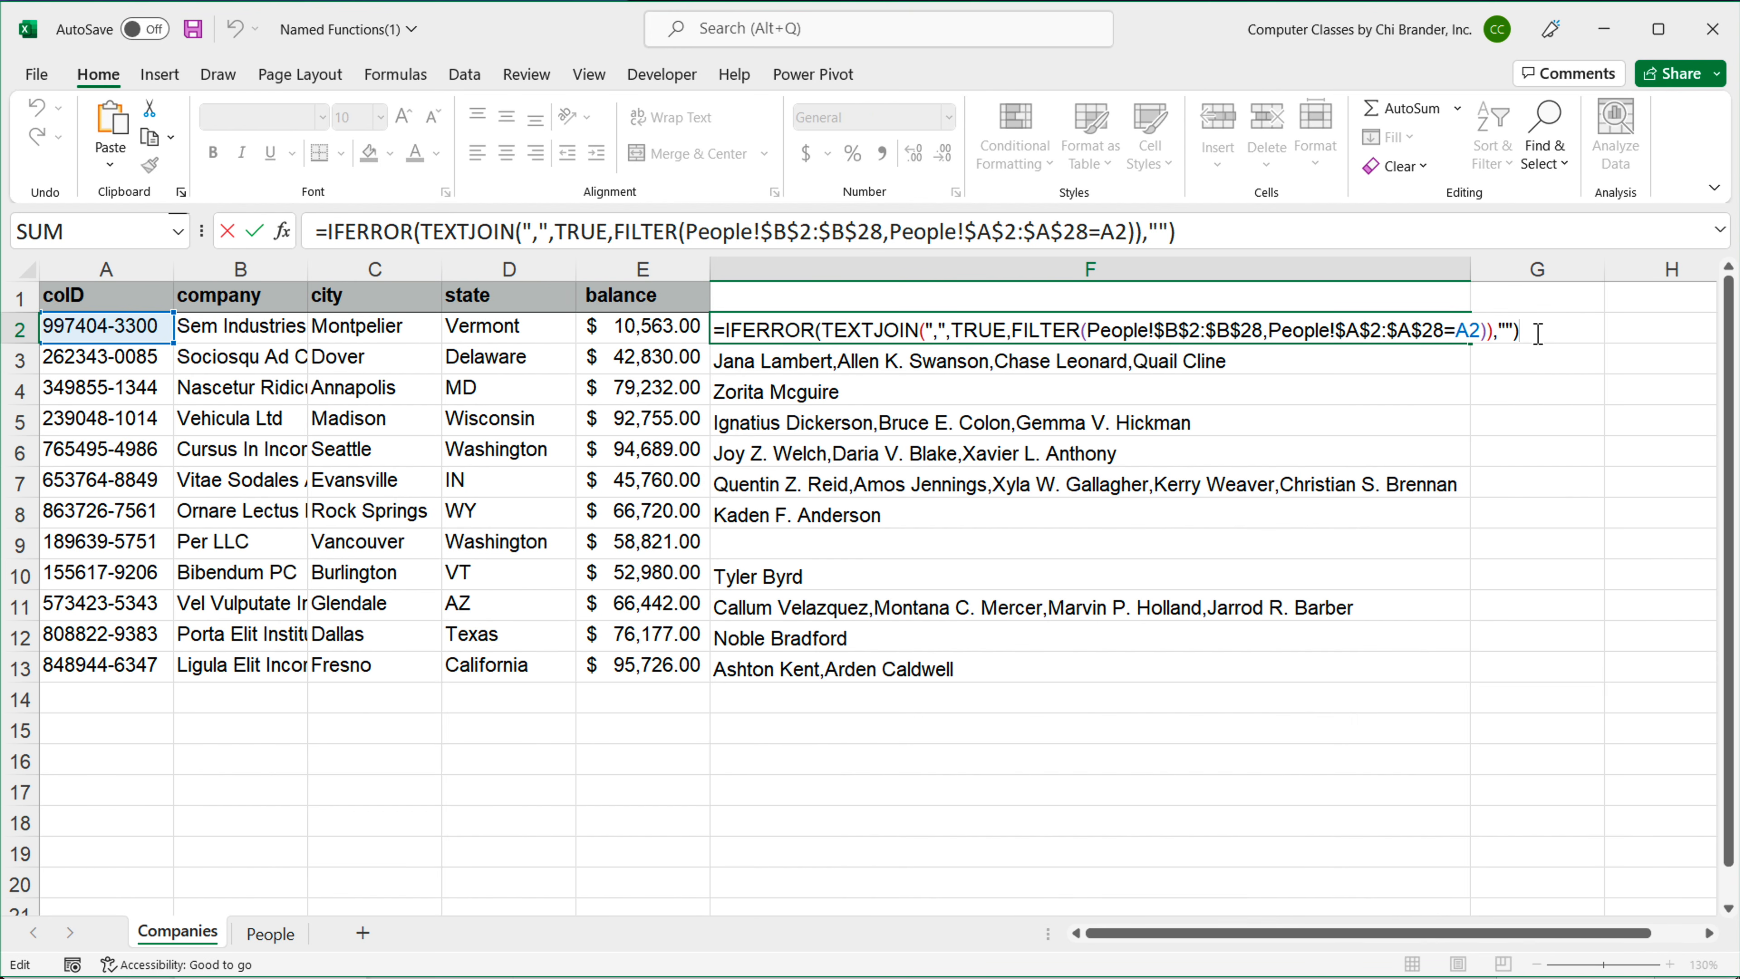
key(Return)
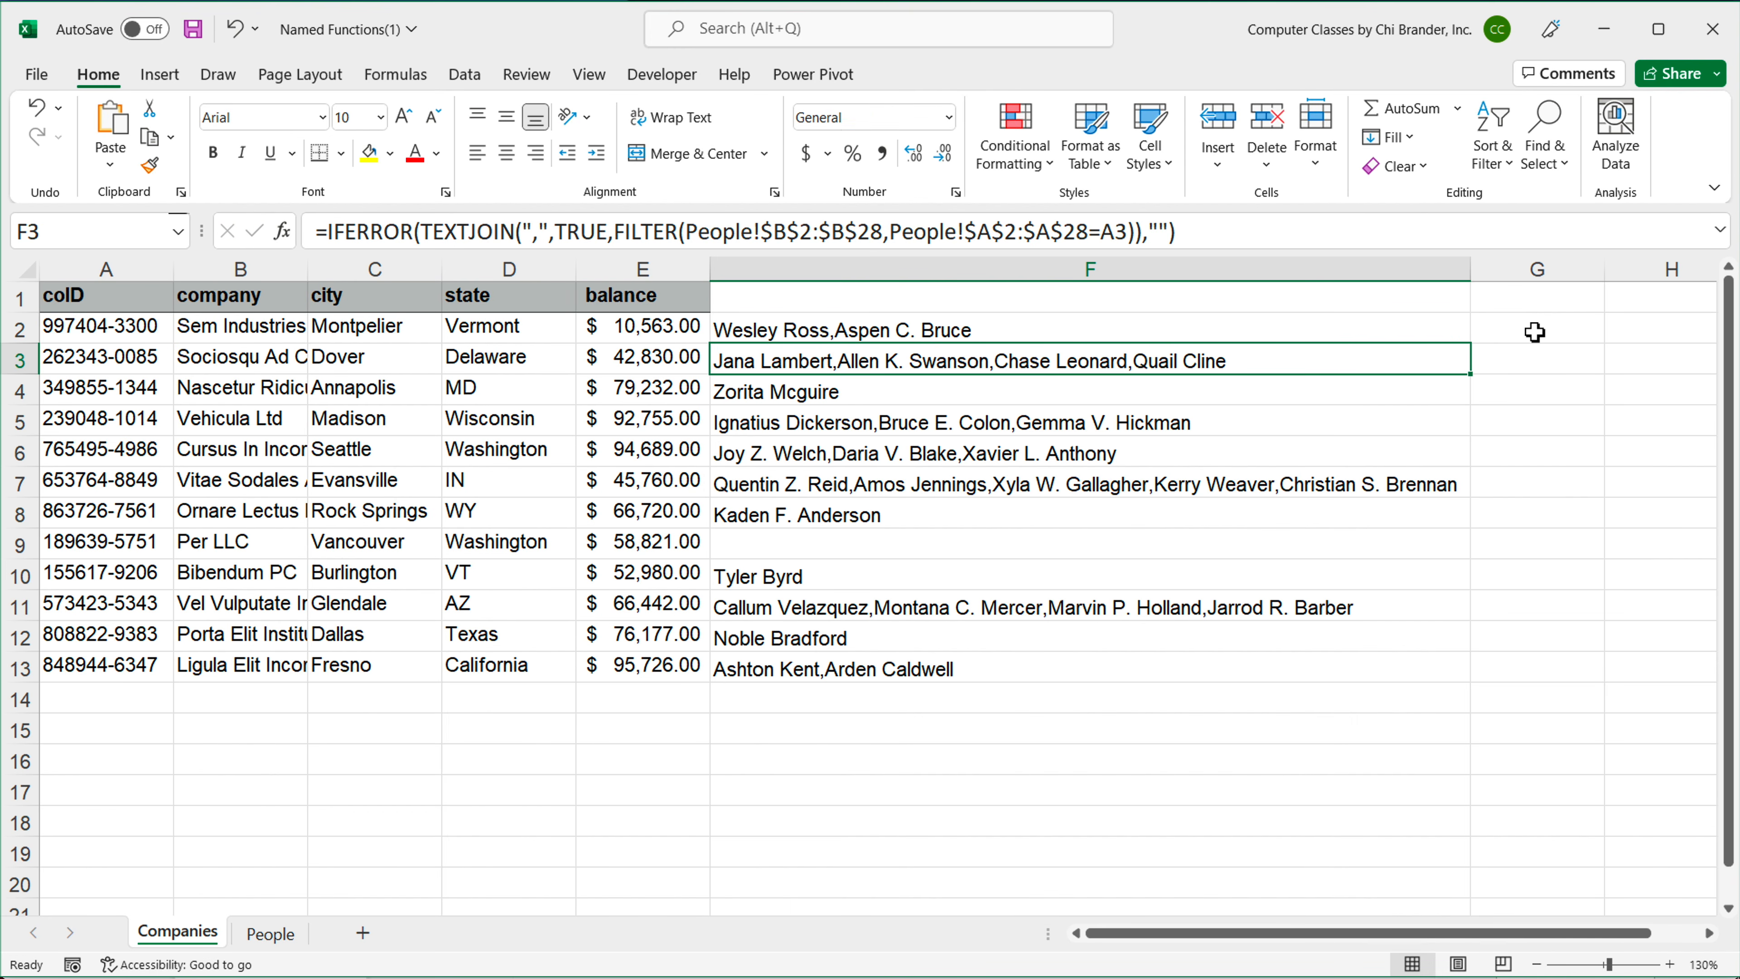
Step: Copy the IFERROR formula text from F2 without its leading equals sign
click(926, 337)
double_click(927, 338)
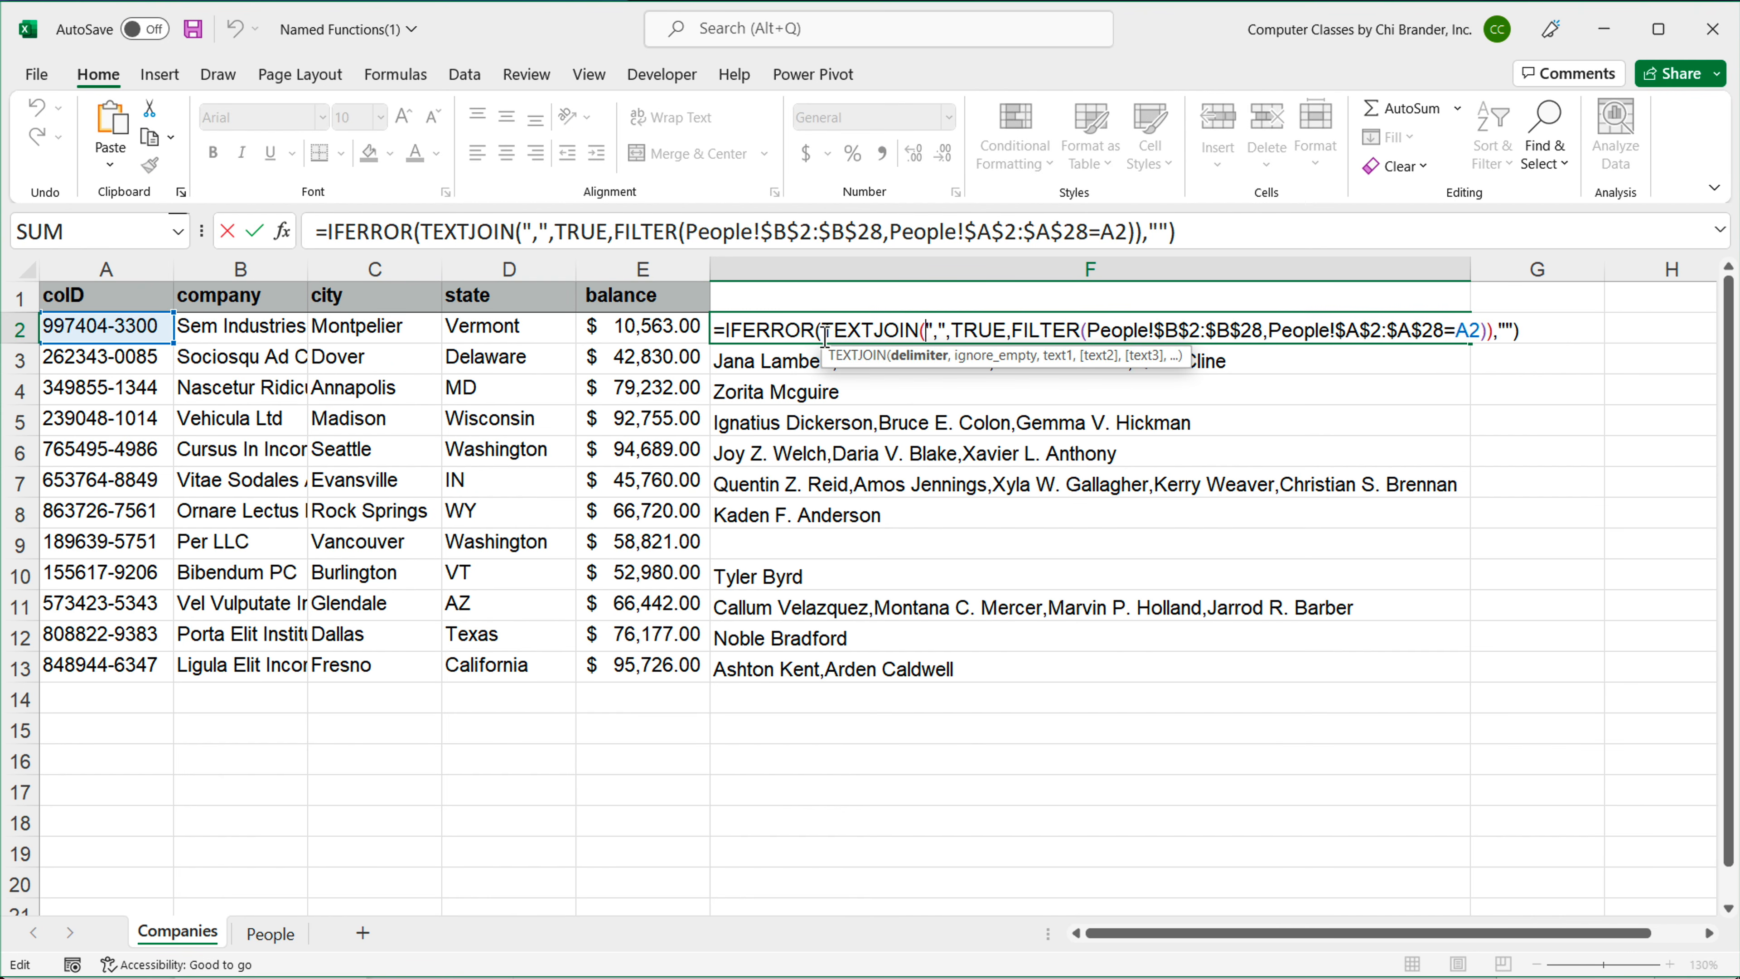
drag(725, 333, 1552, 329)
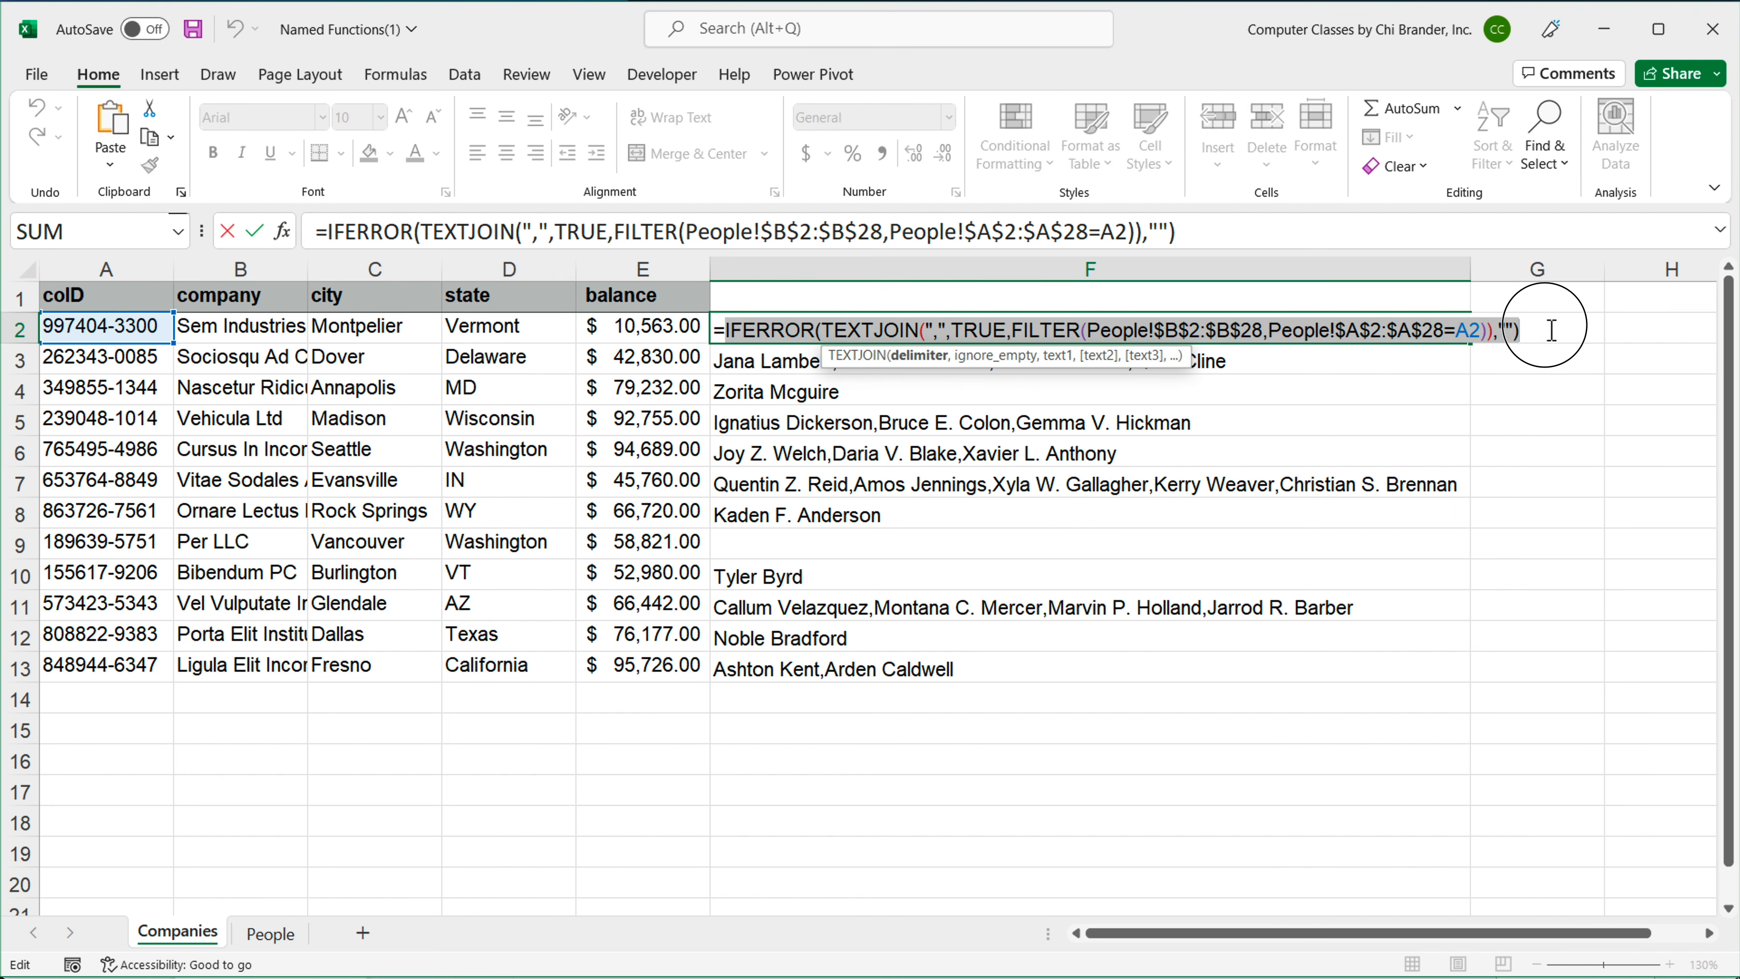
right_click(993, 328)
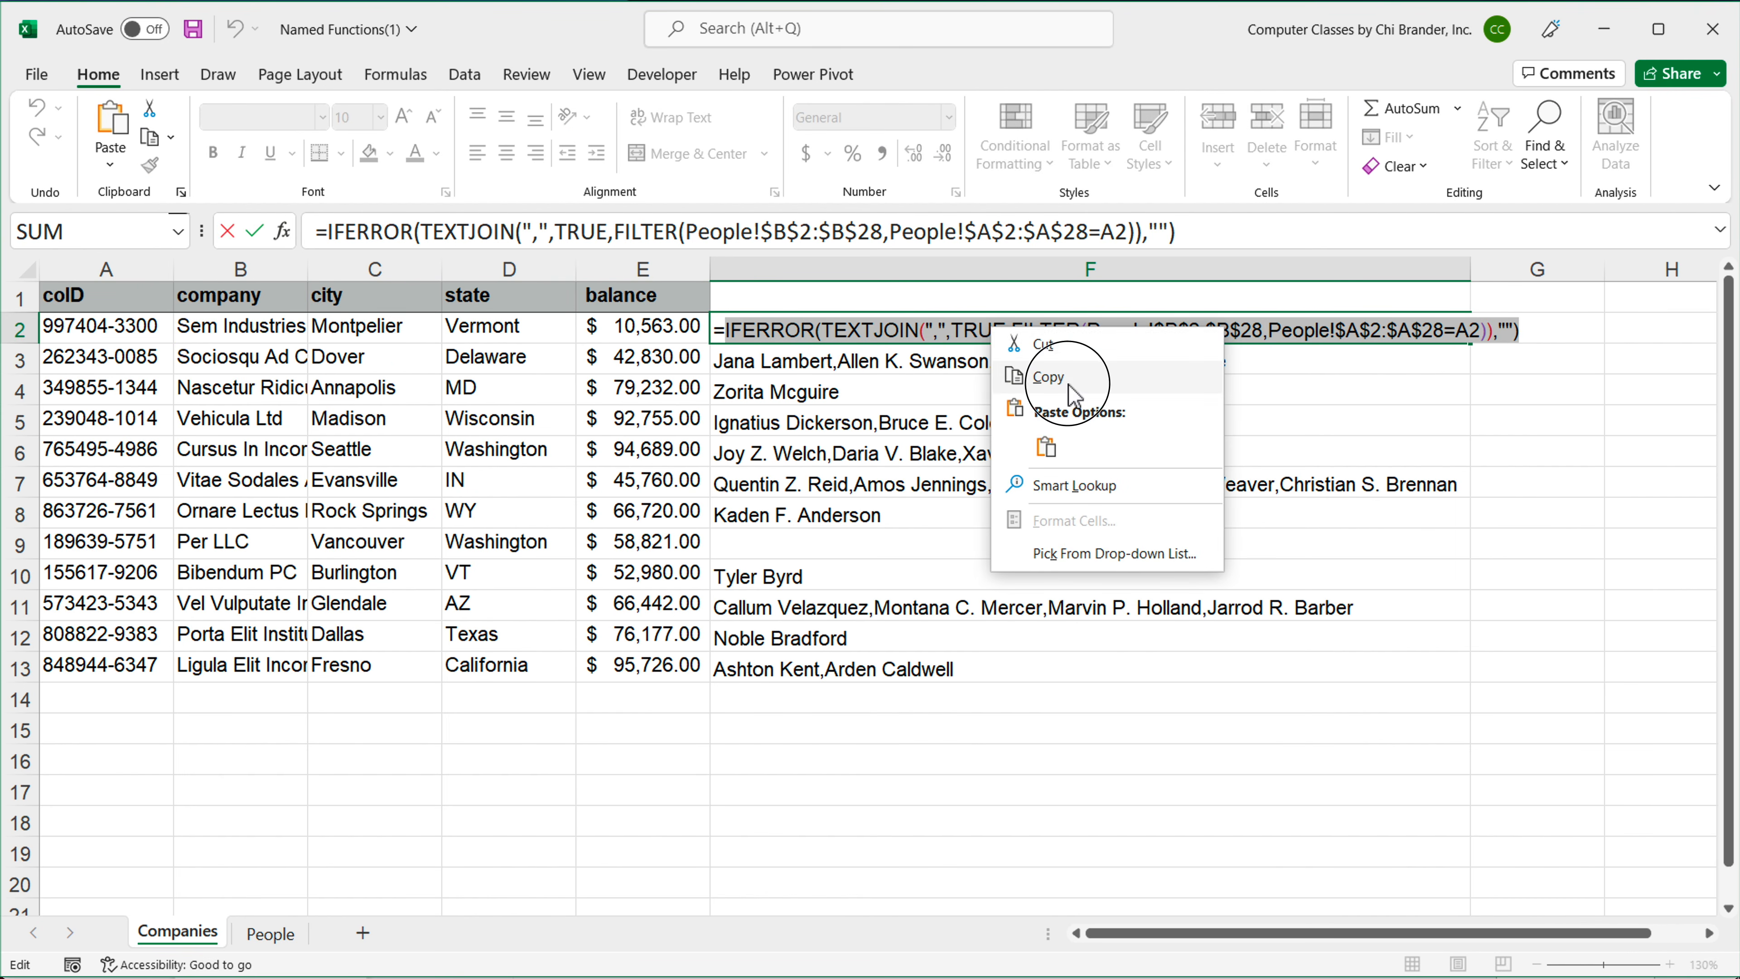
click(1068, 382)
key(Return)
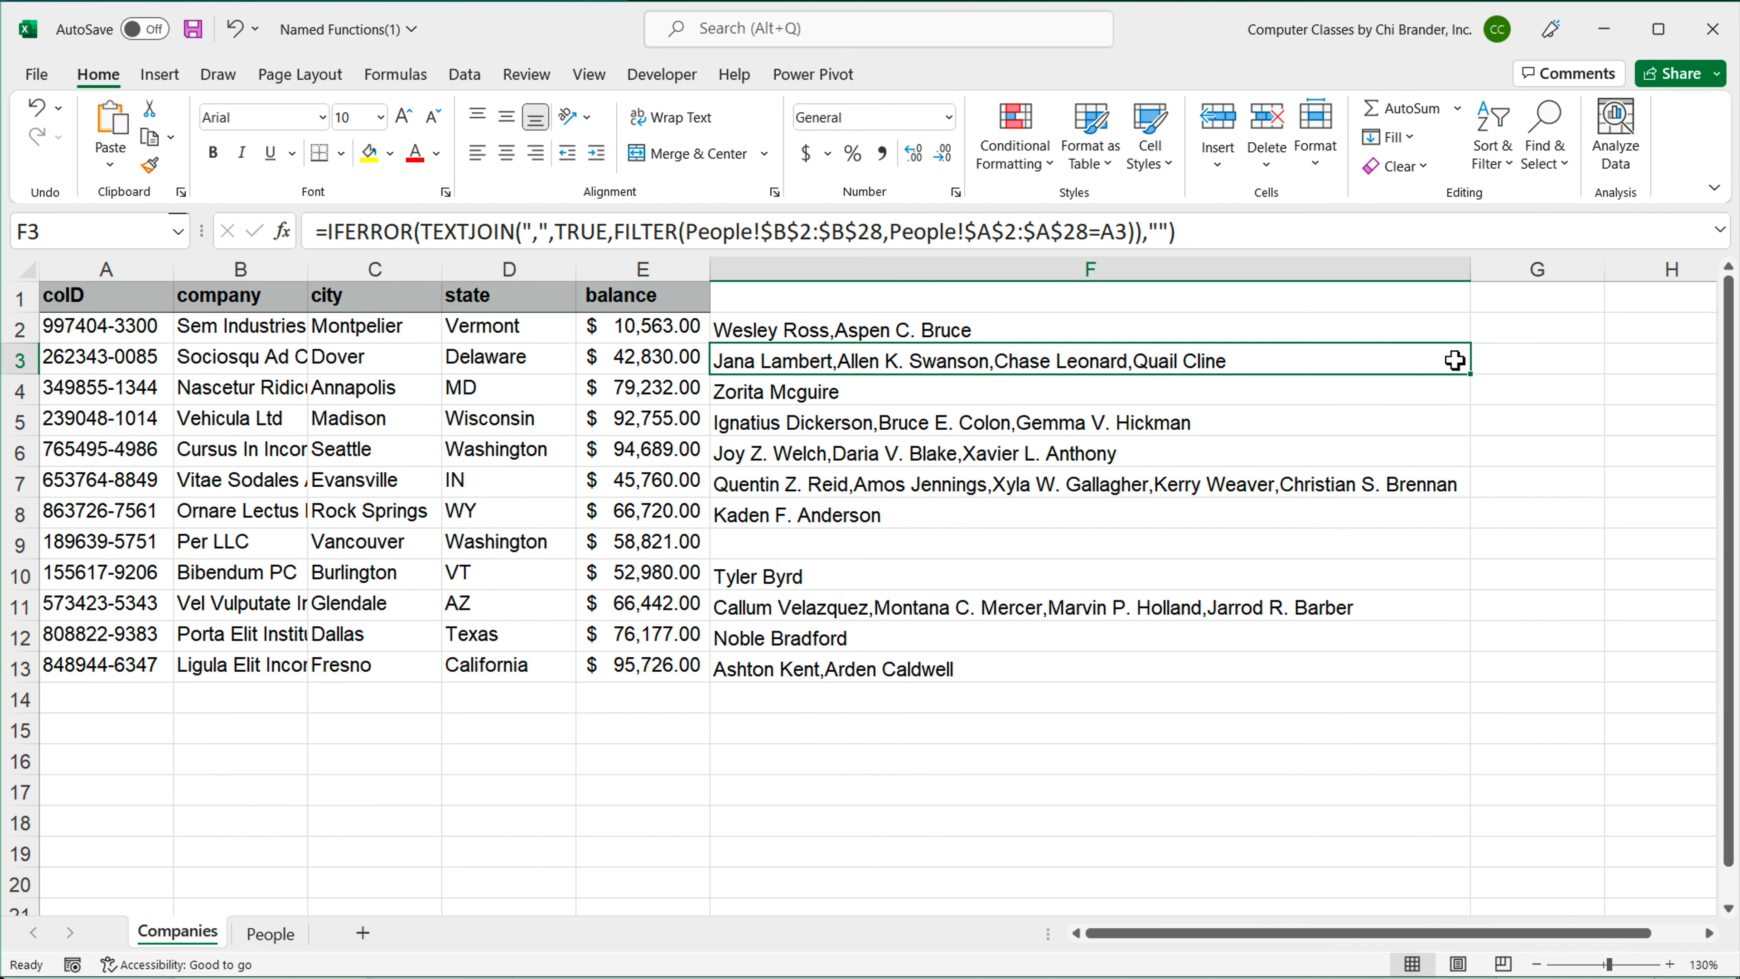
Step: Narrow column F slightly and hide it on the Companies sheet
drag(1472, 272, 1449, 272)
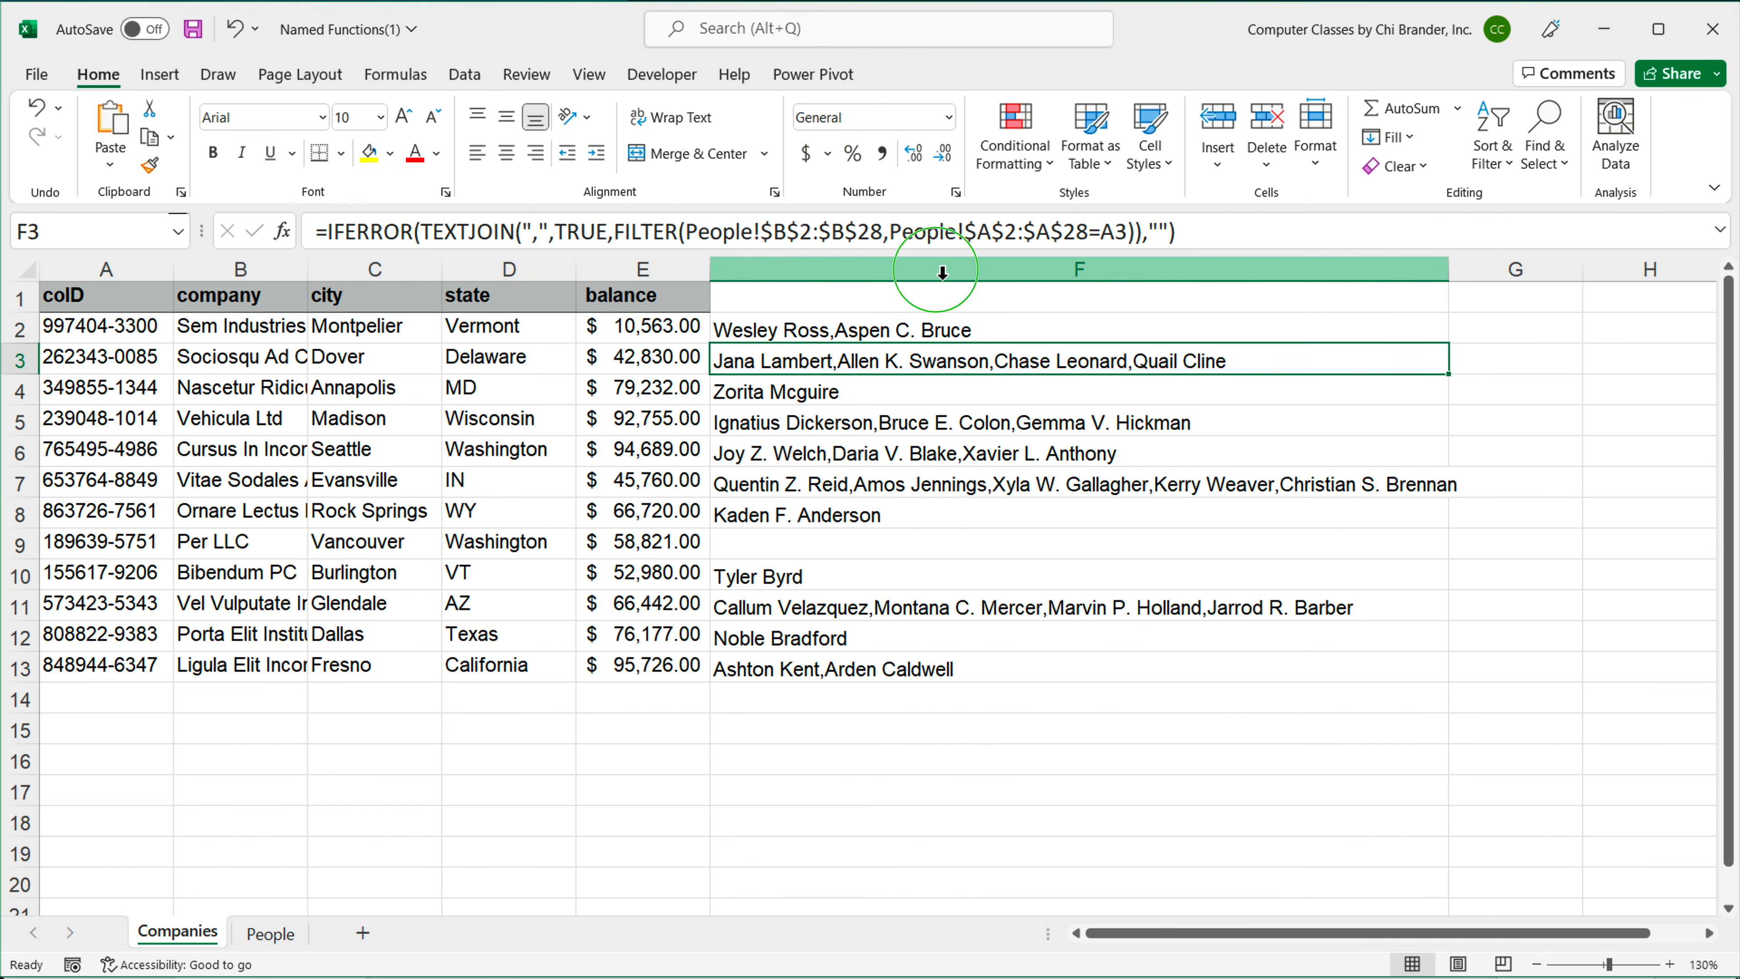
right_click(938, 269)
click(1031, 668)
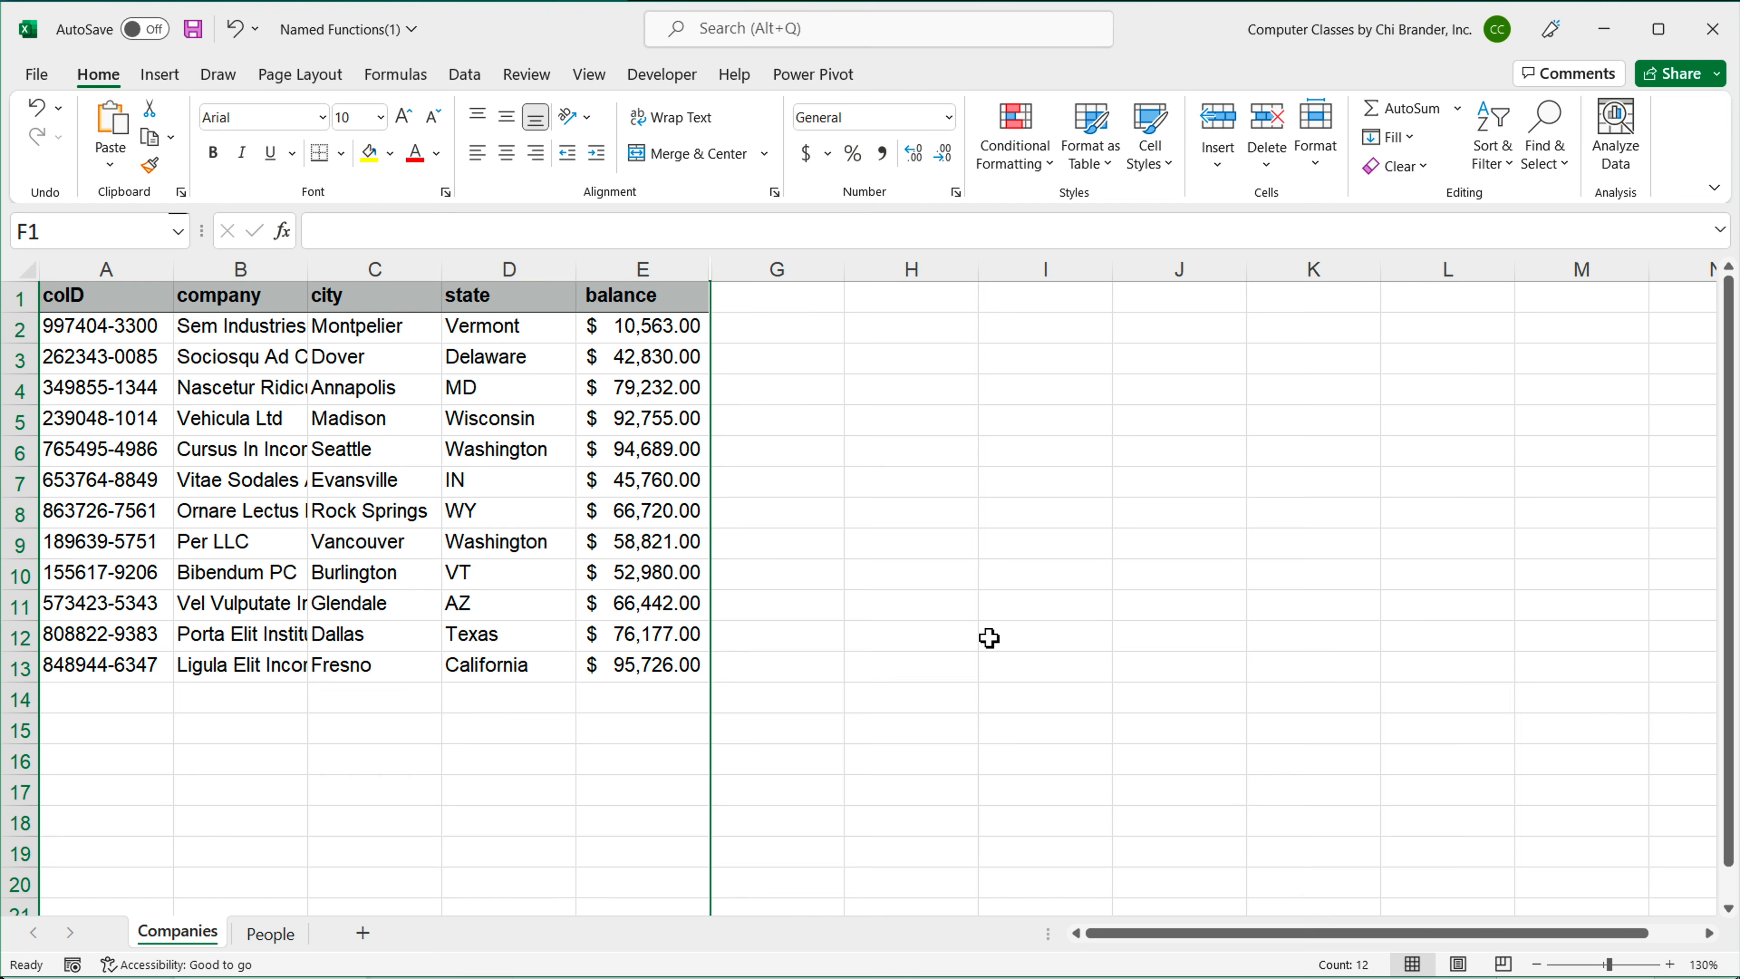
Step: Start a LAMBDA formula in G2 on the Companies sheet and paste the copied IFERROR formula inside it
click(777, 336)
text(=)
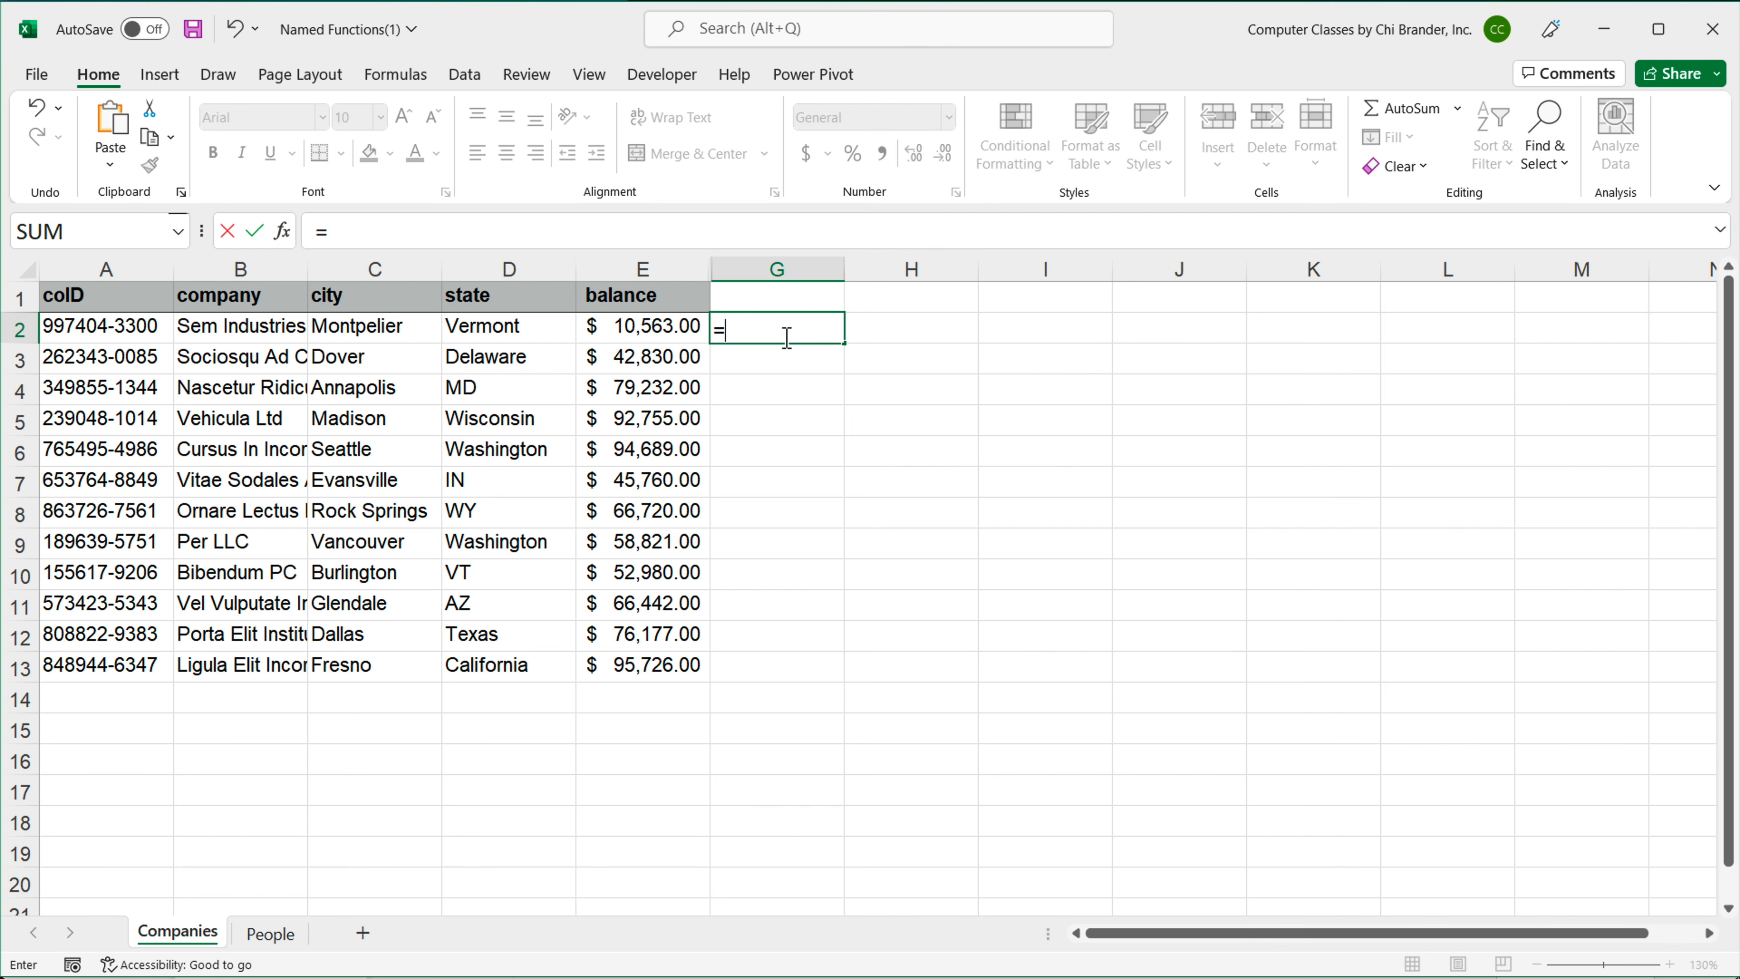
text(LAMBD)
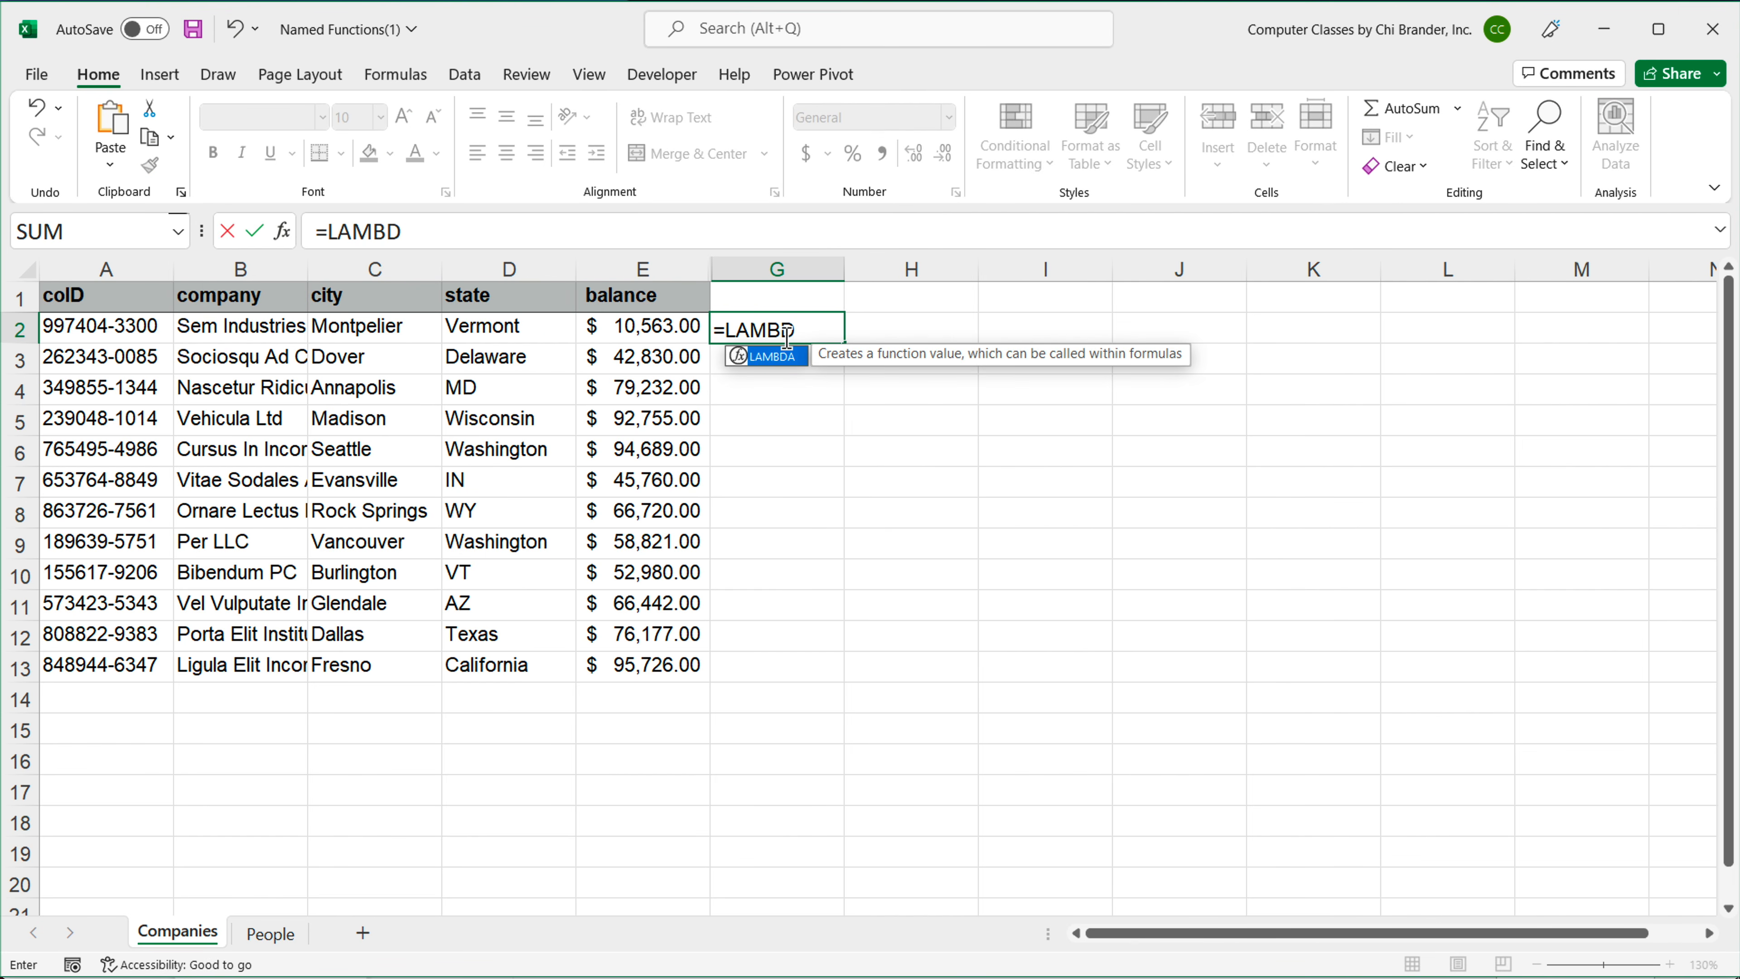
key(Tab)
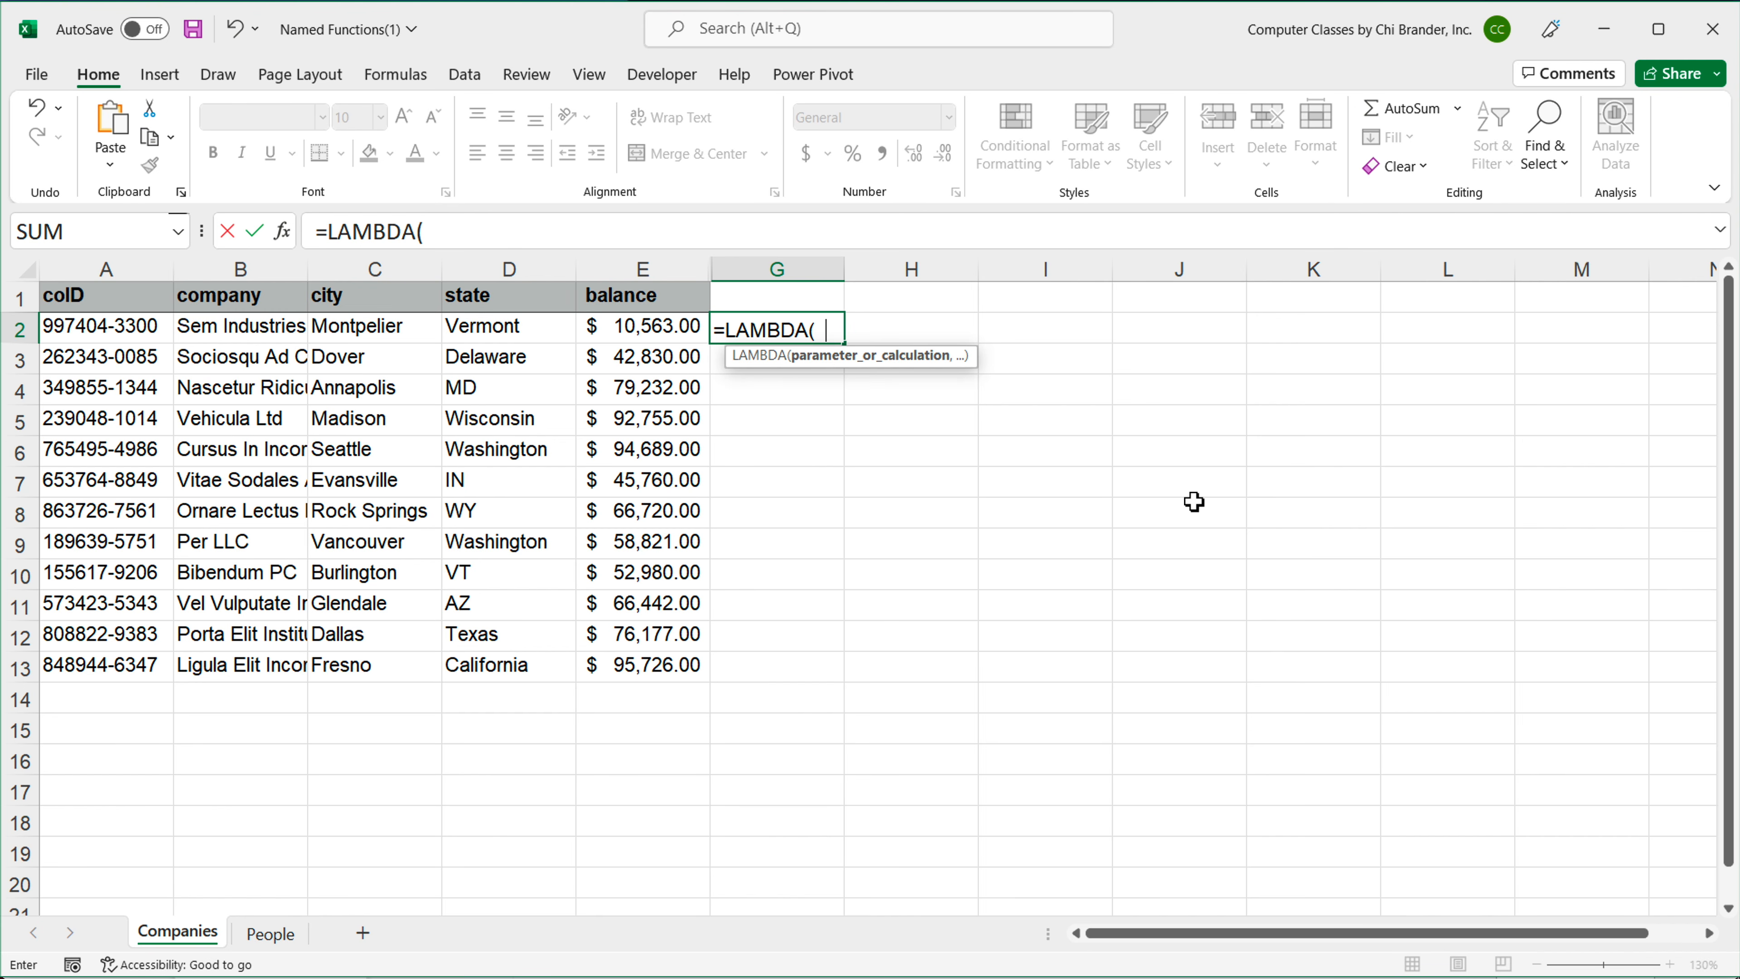
key(ctrl+v)
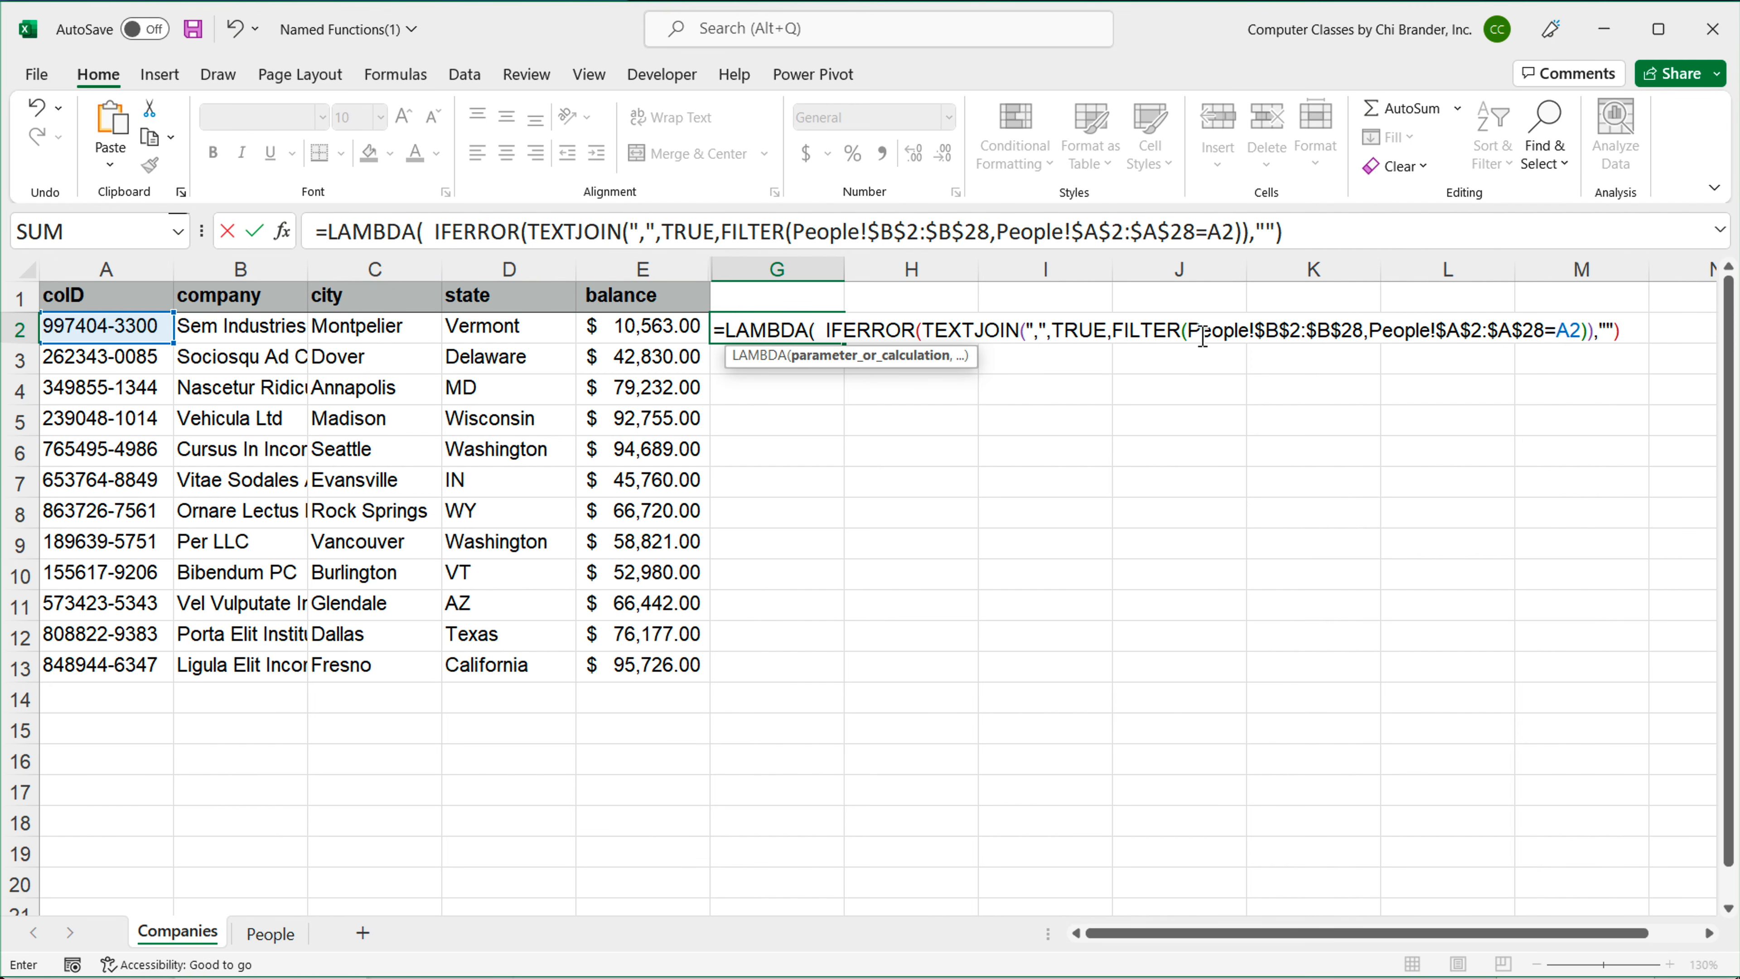
Step: Examine the People ranges, the A2 lookup reference and the TEXTJOIN delimiter in the pasted formula as candidate LAMBDA parameters
drag(1187, 334, 1550, 336)
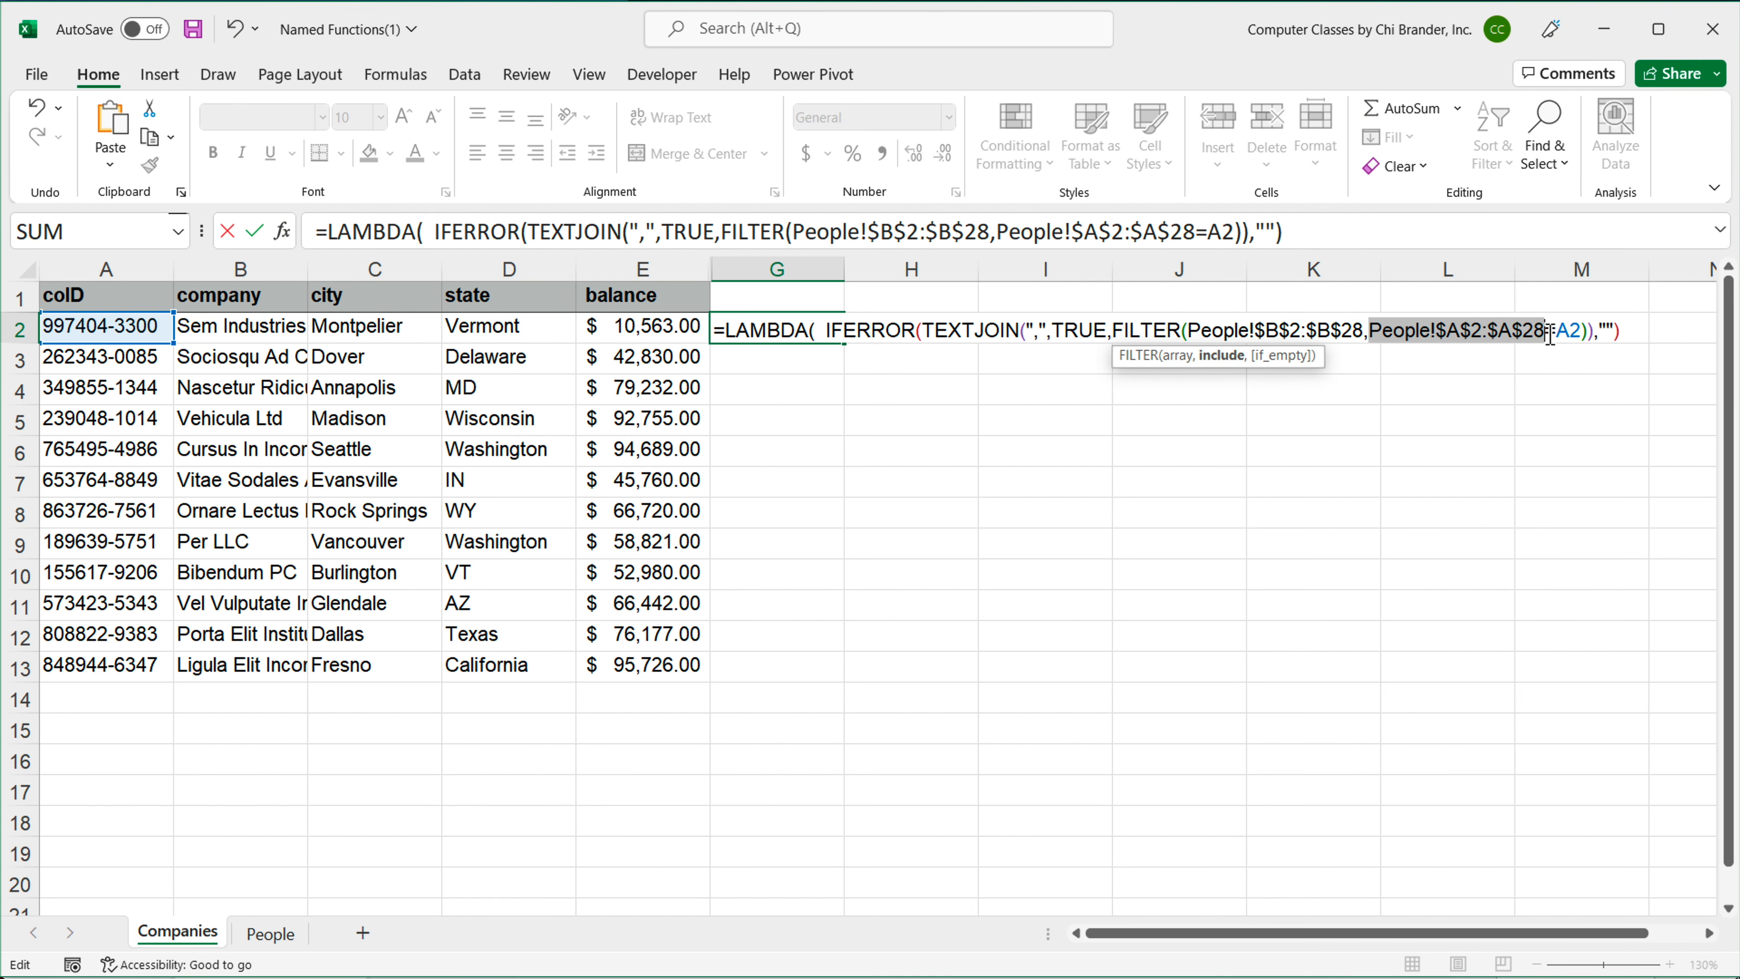
drag(1584, 336, 1558, 340)
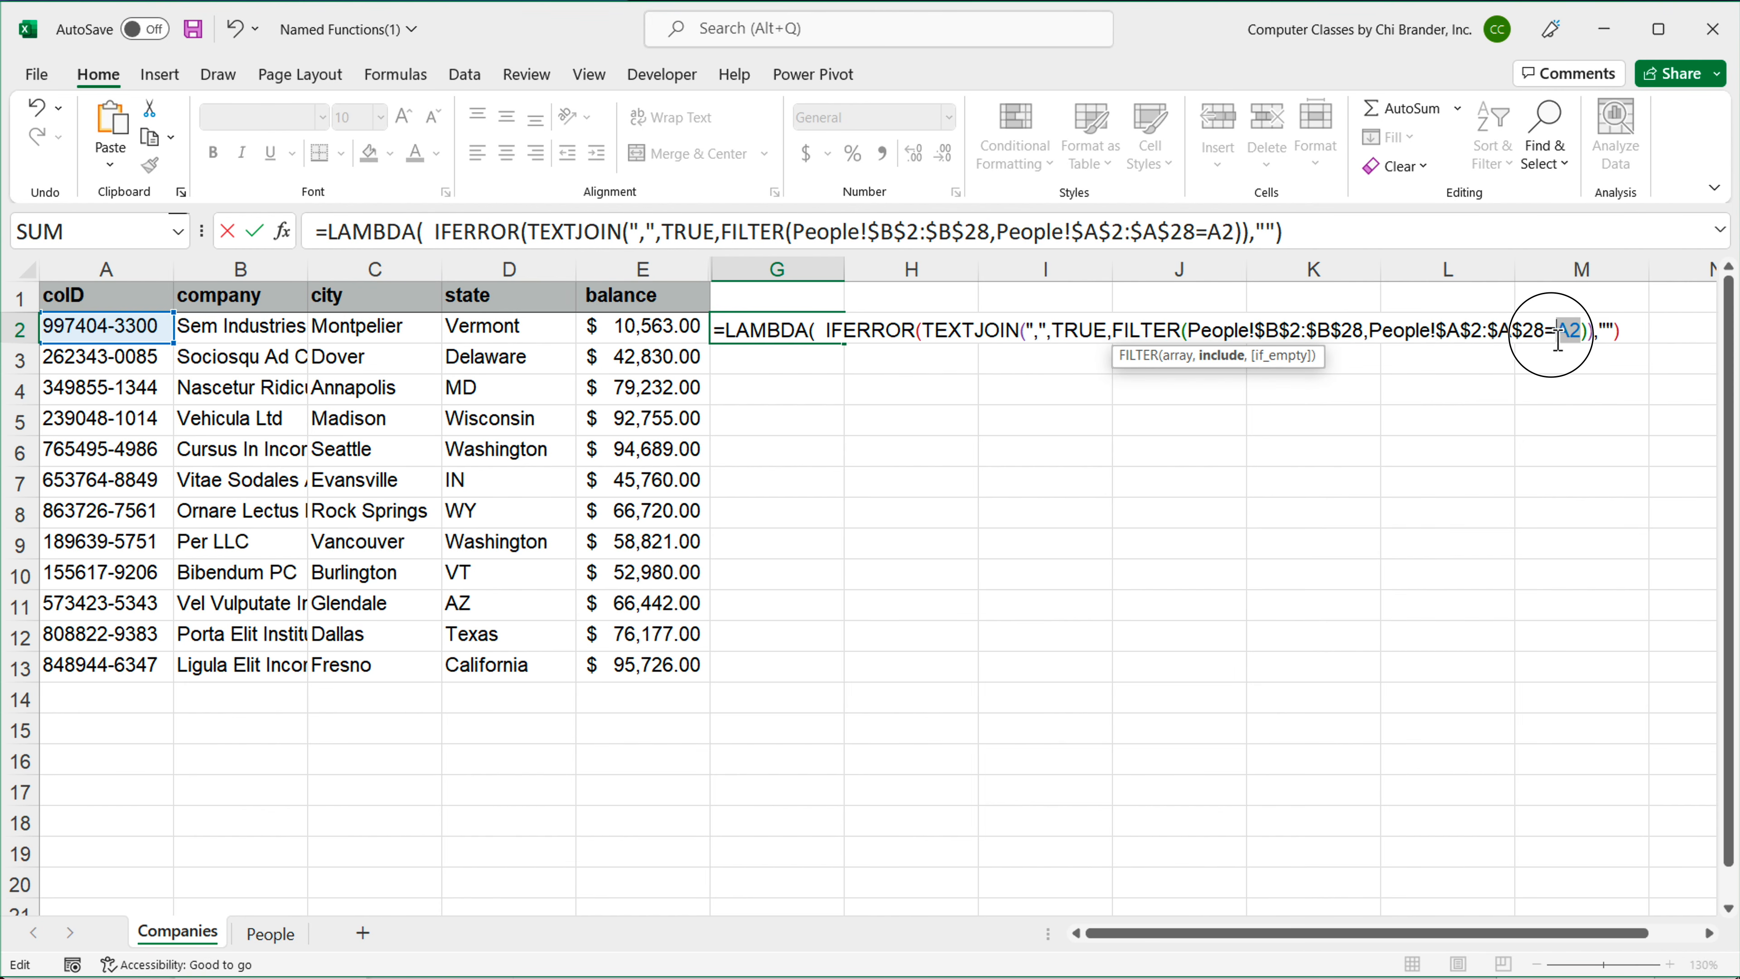
double_click(1566, 339)
drag(1026, 336, 1050, 338)
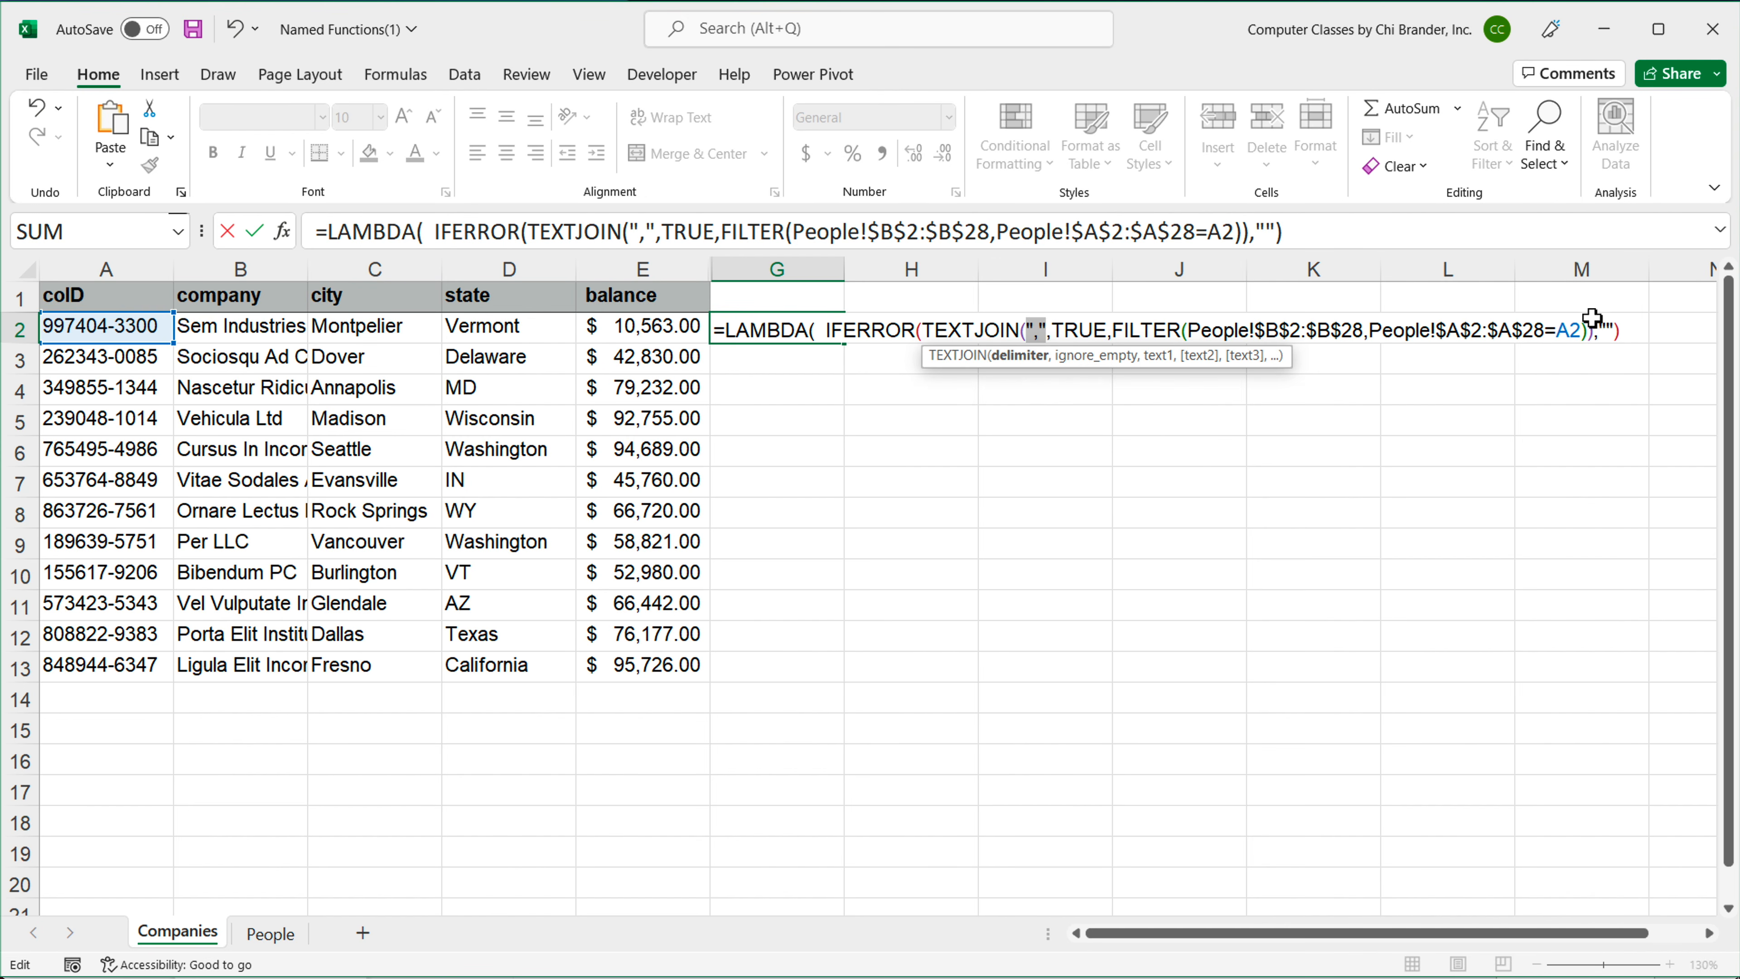
drag(1561, 337, 1584, 341)
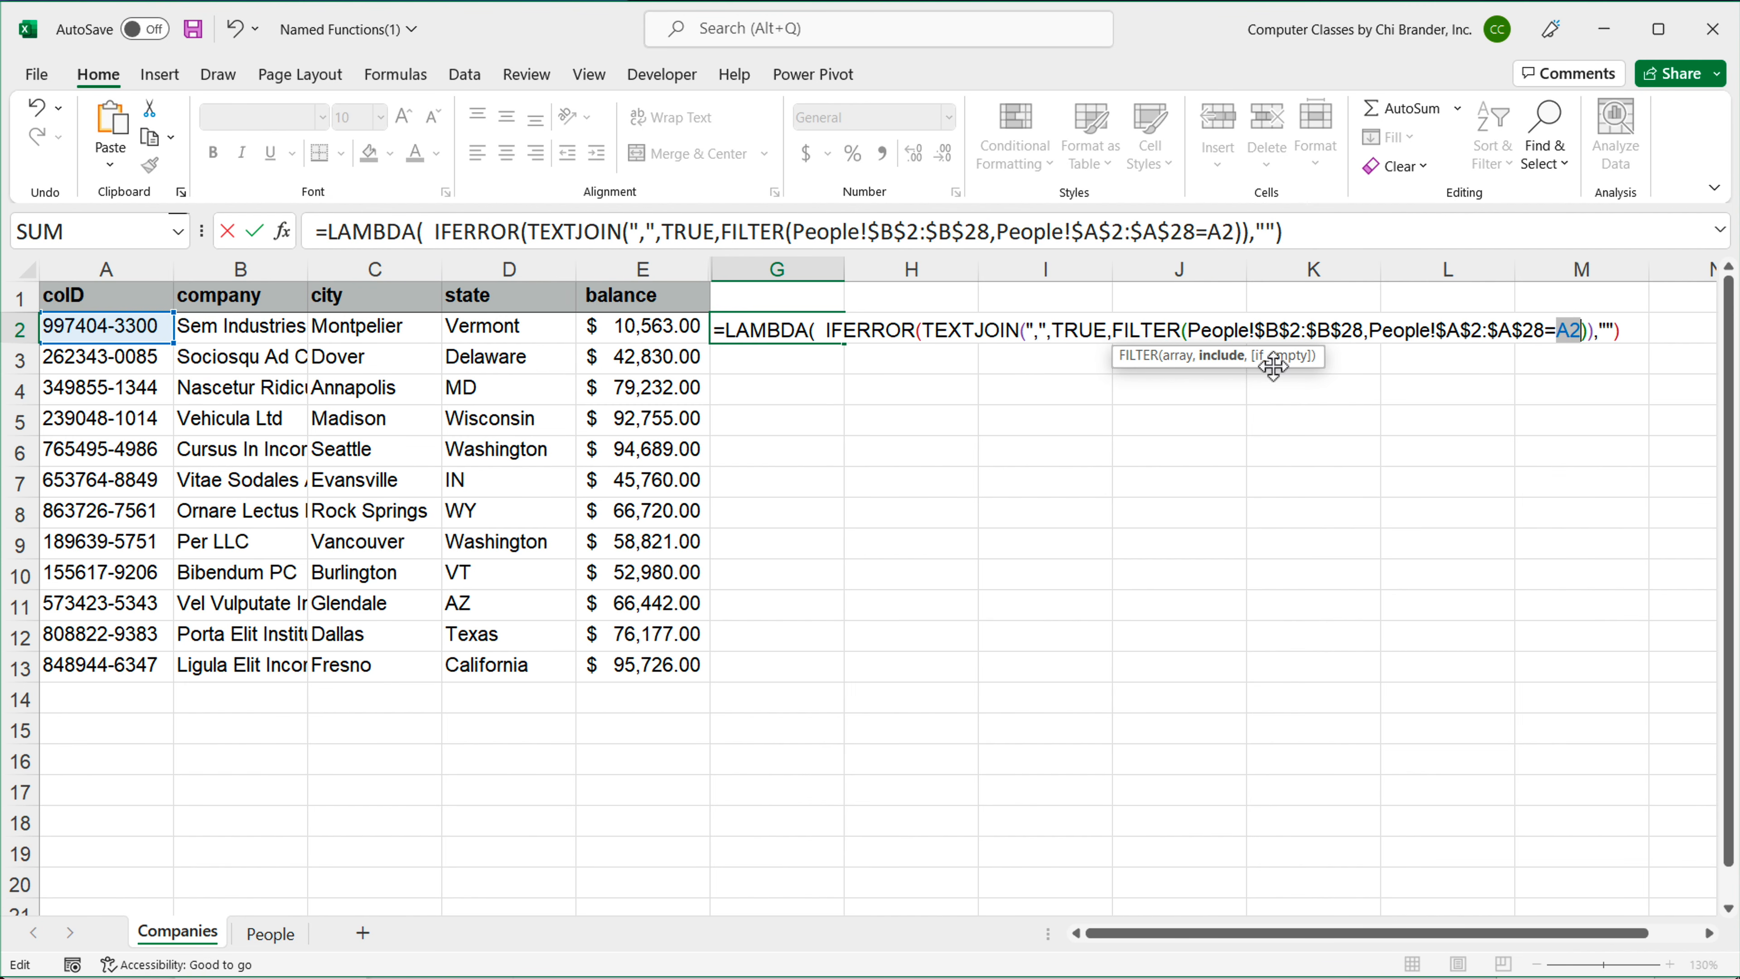
drag(1028, 331, 1053, 338)
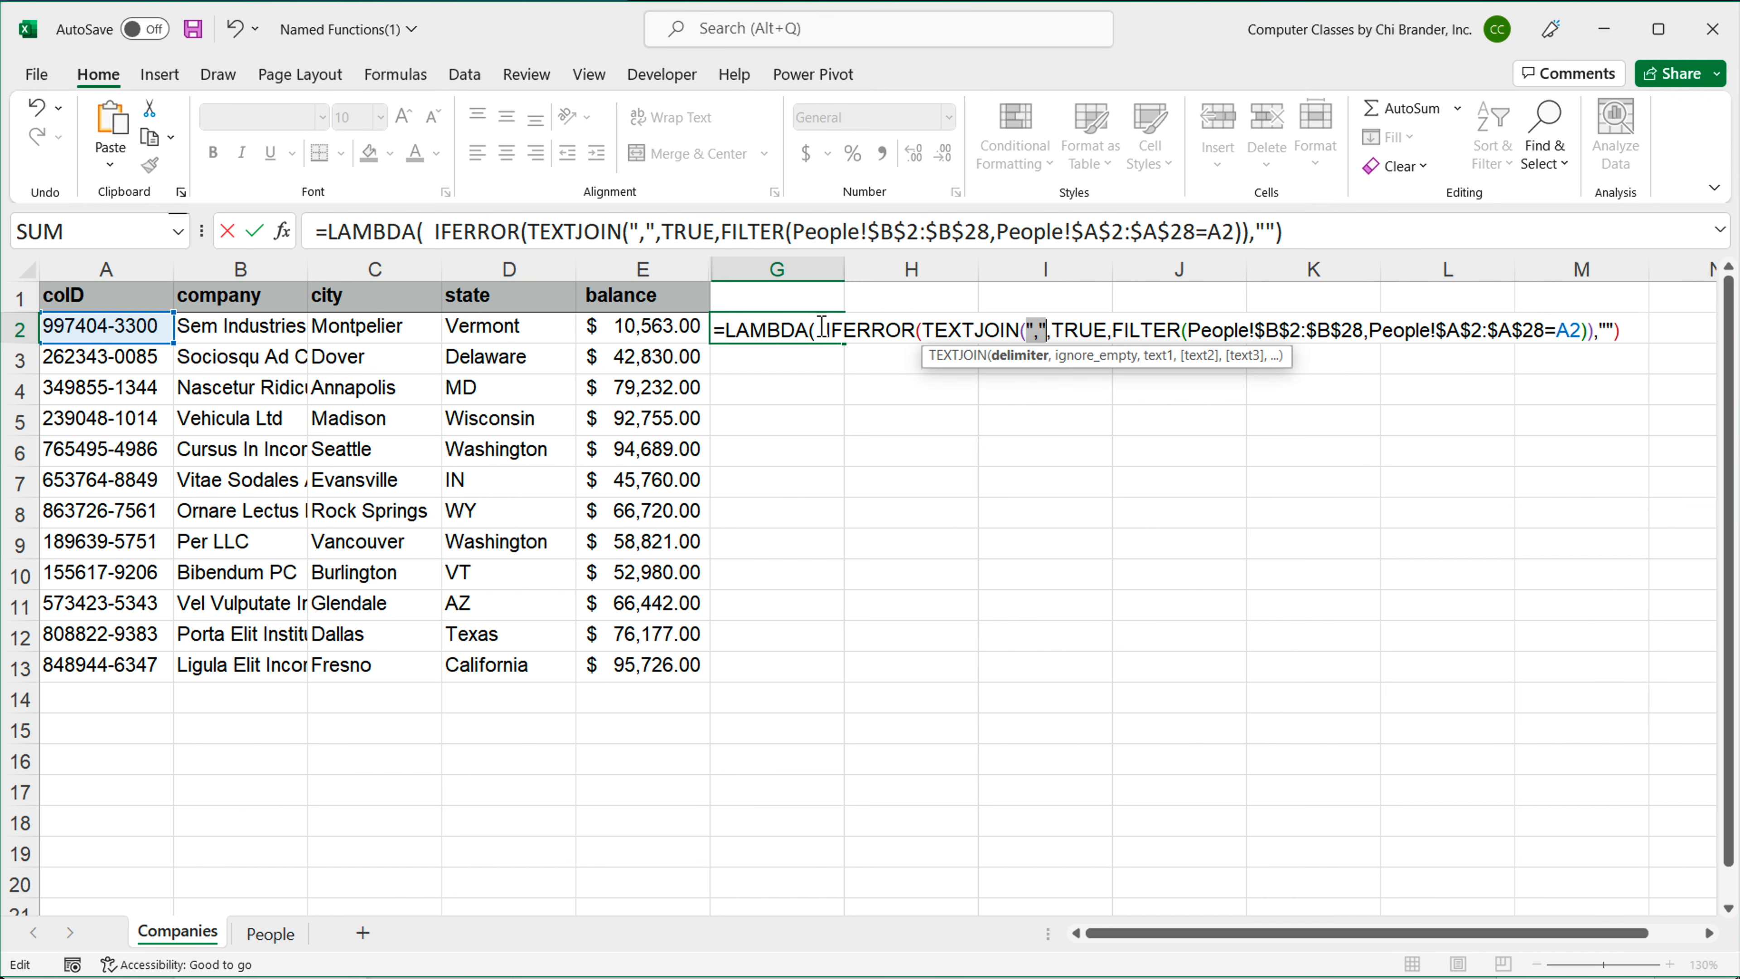
Step: Cut the whole IFERROR expression out of the LAMBDA formula in G2
drag(825, 332, 1620, 343)
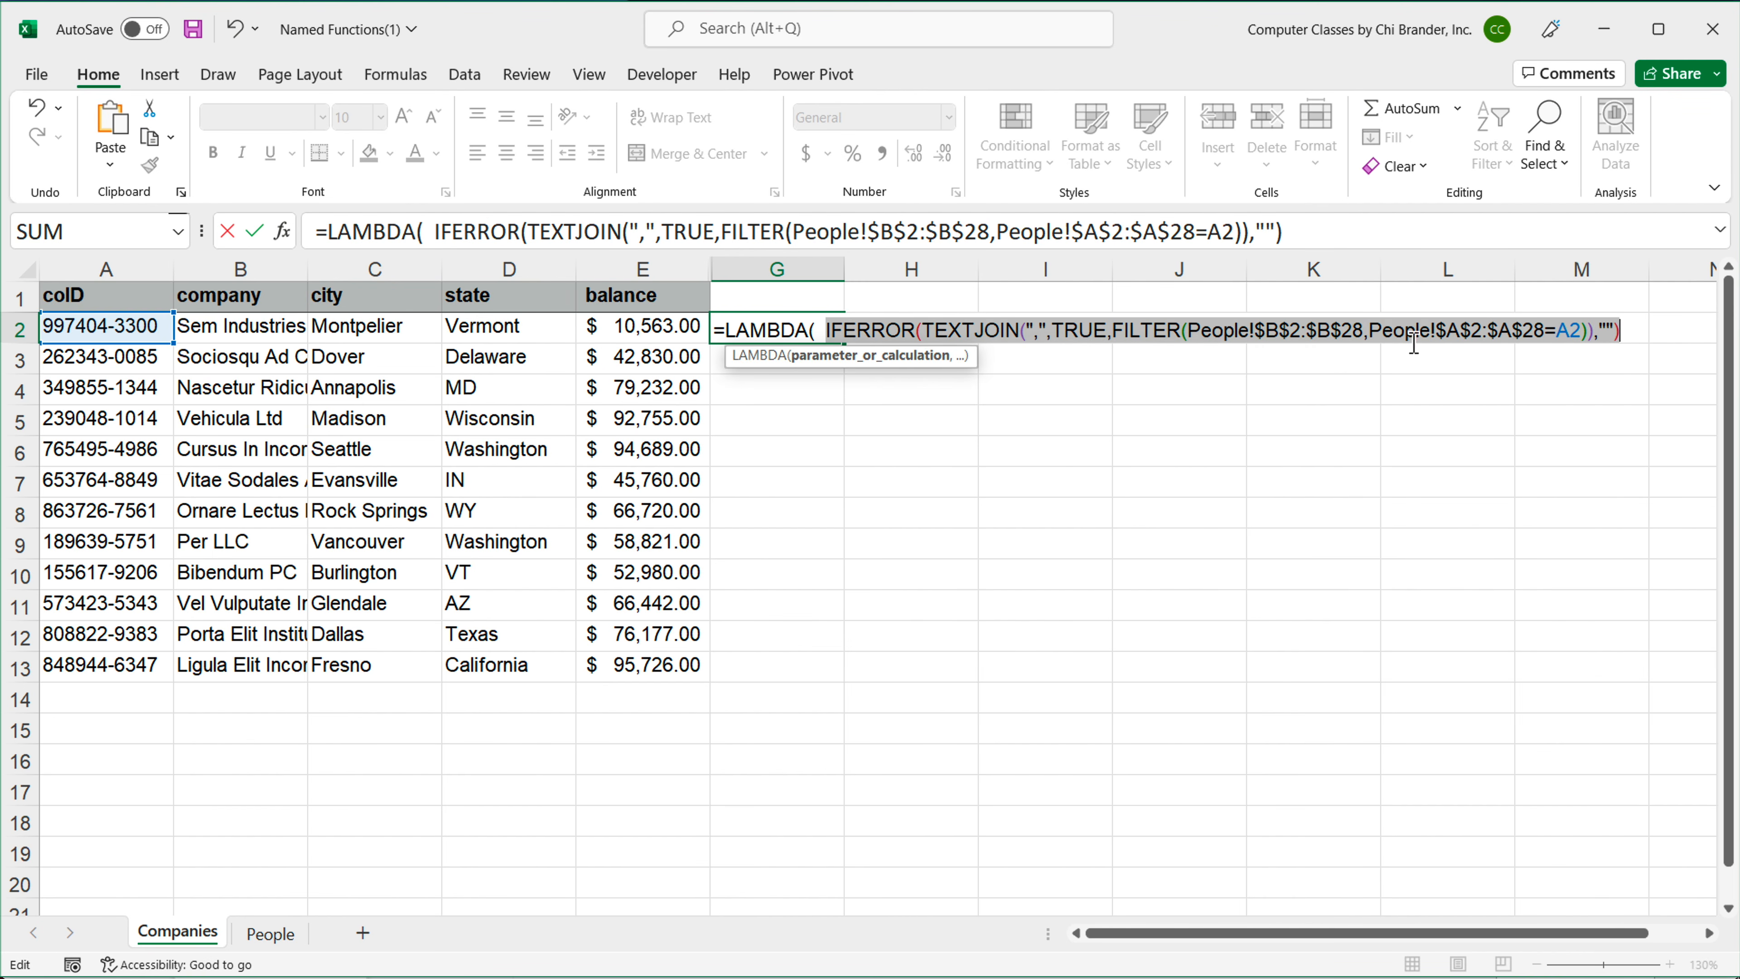
right_click(902, 332)
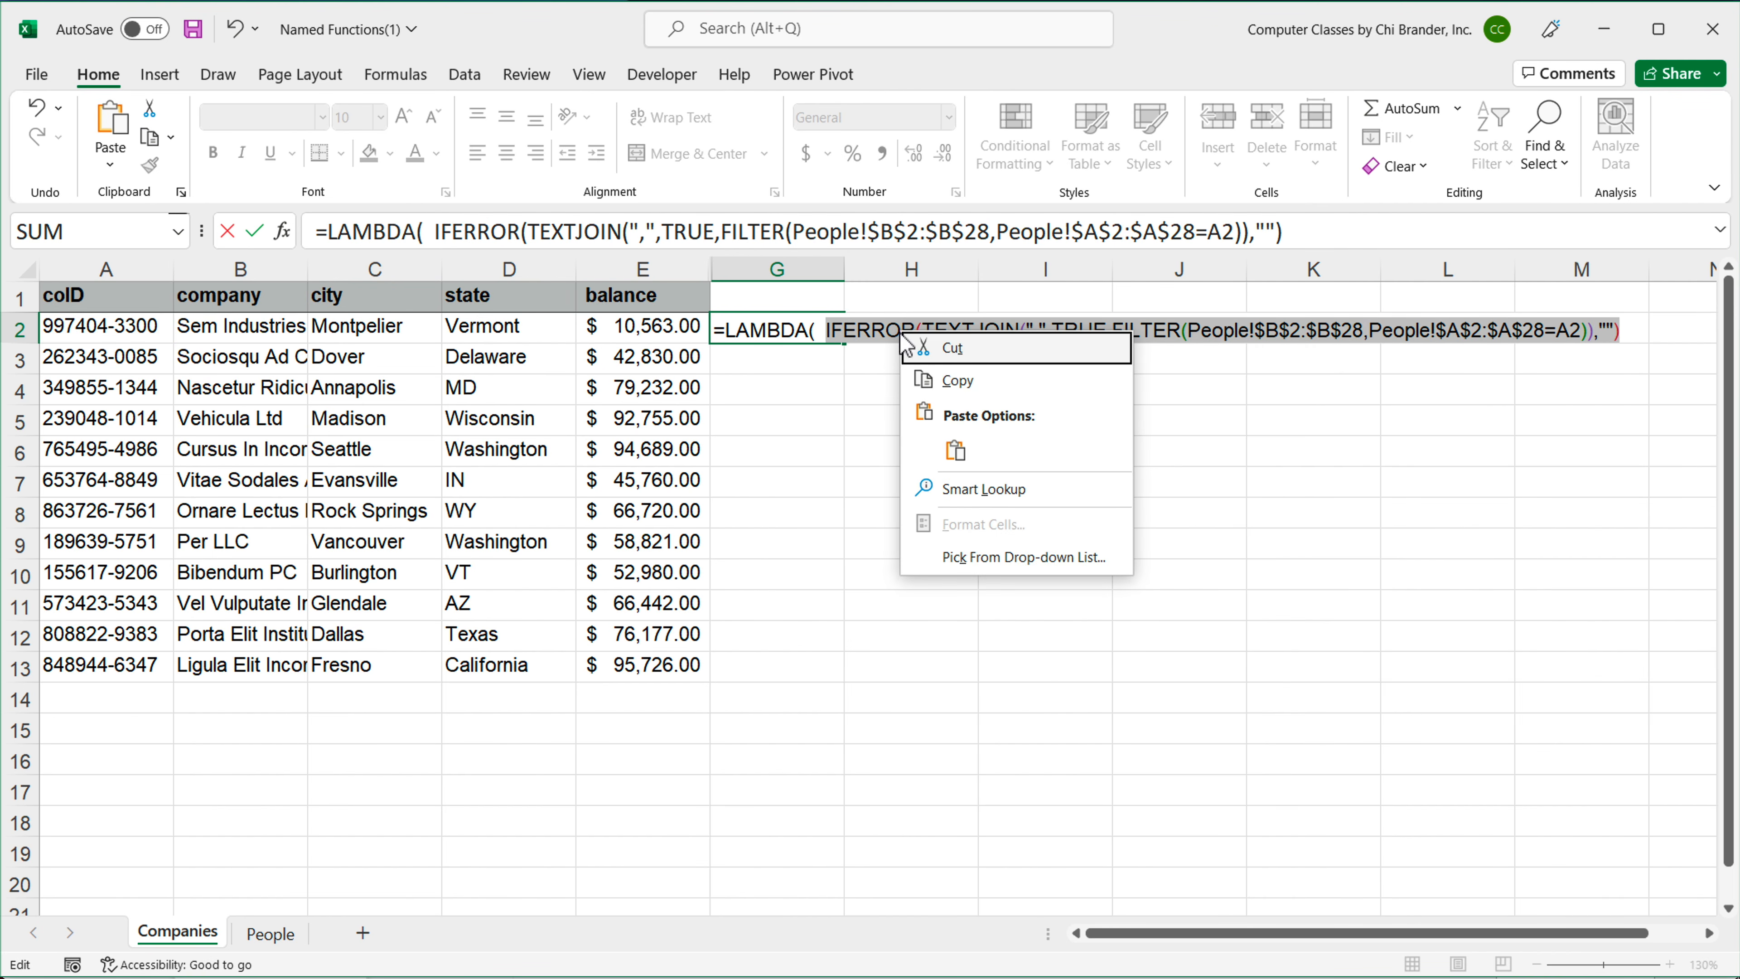
click(986, 348)
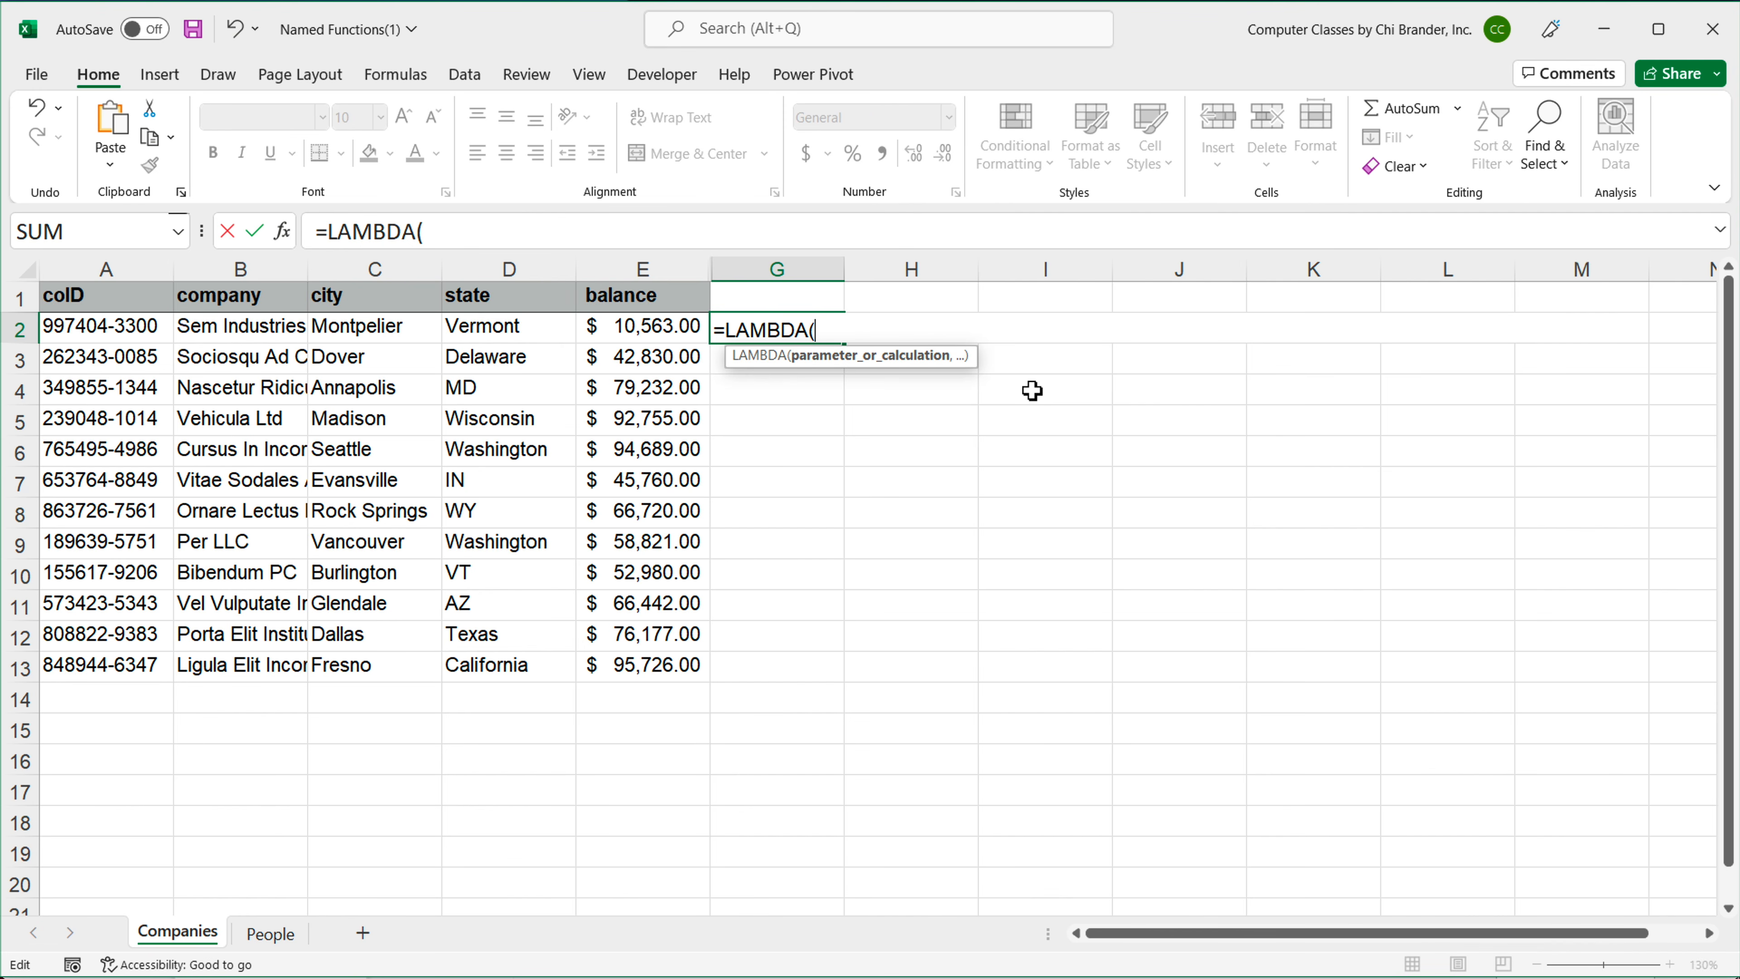
Step: Enter lookup_value, lookup_array, return_array and separator as the LAMBDA's four parameters, separated by commas
text(lookup_value)
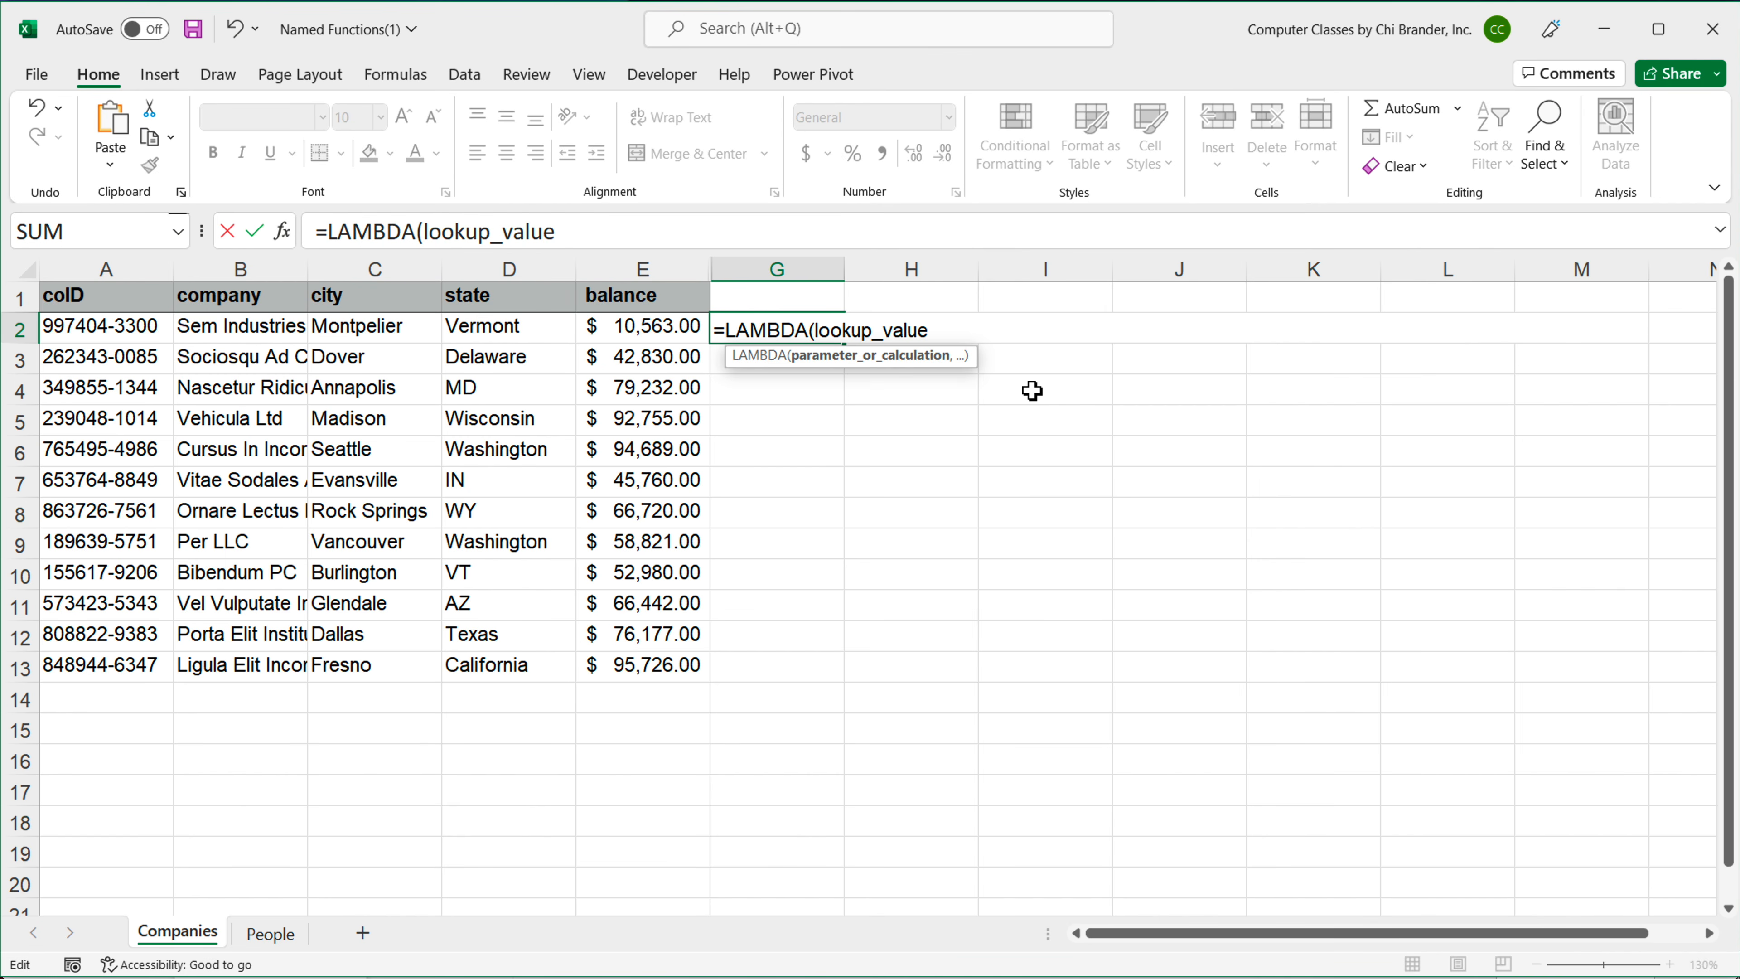
text(,)
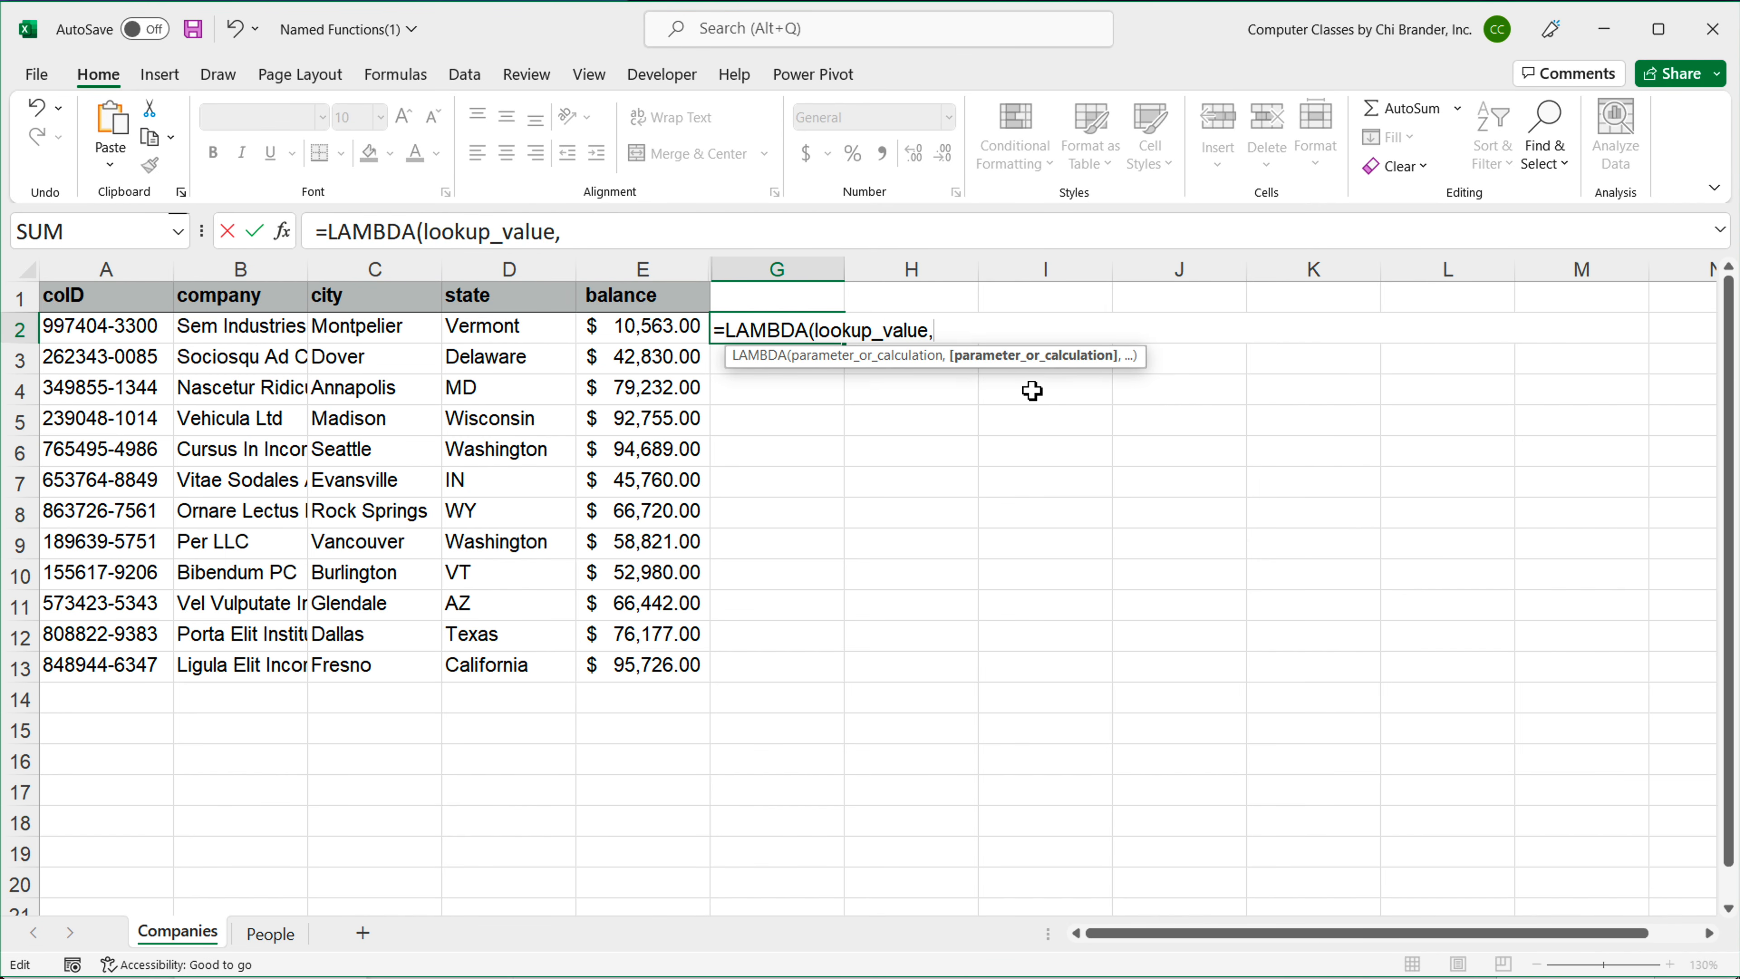
text(look)
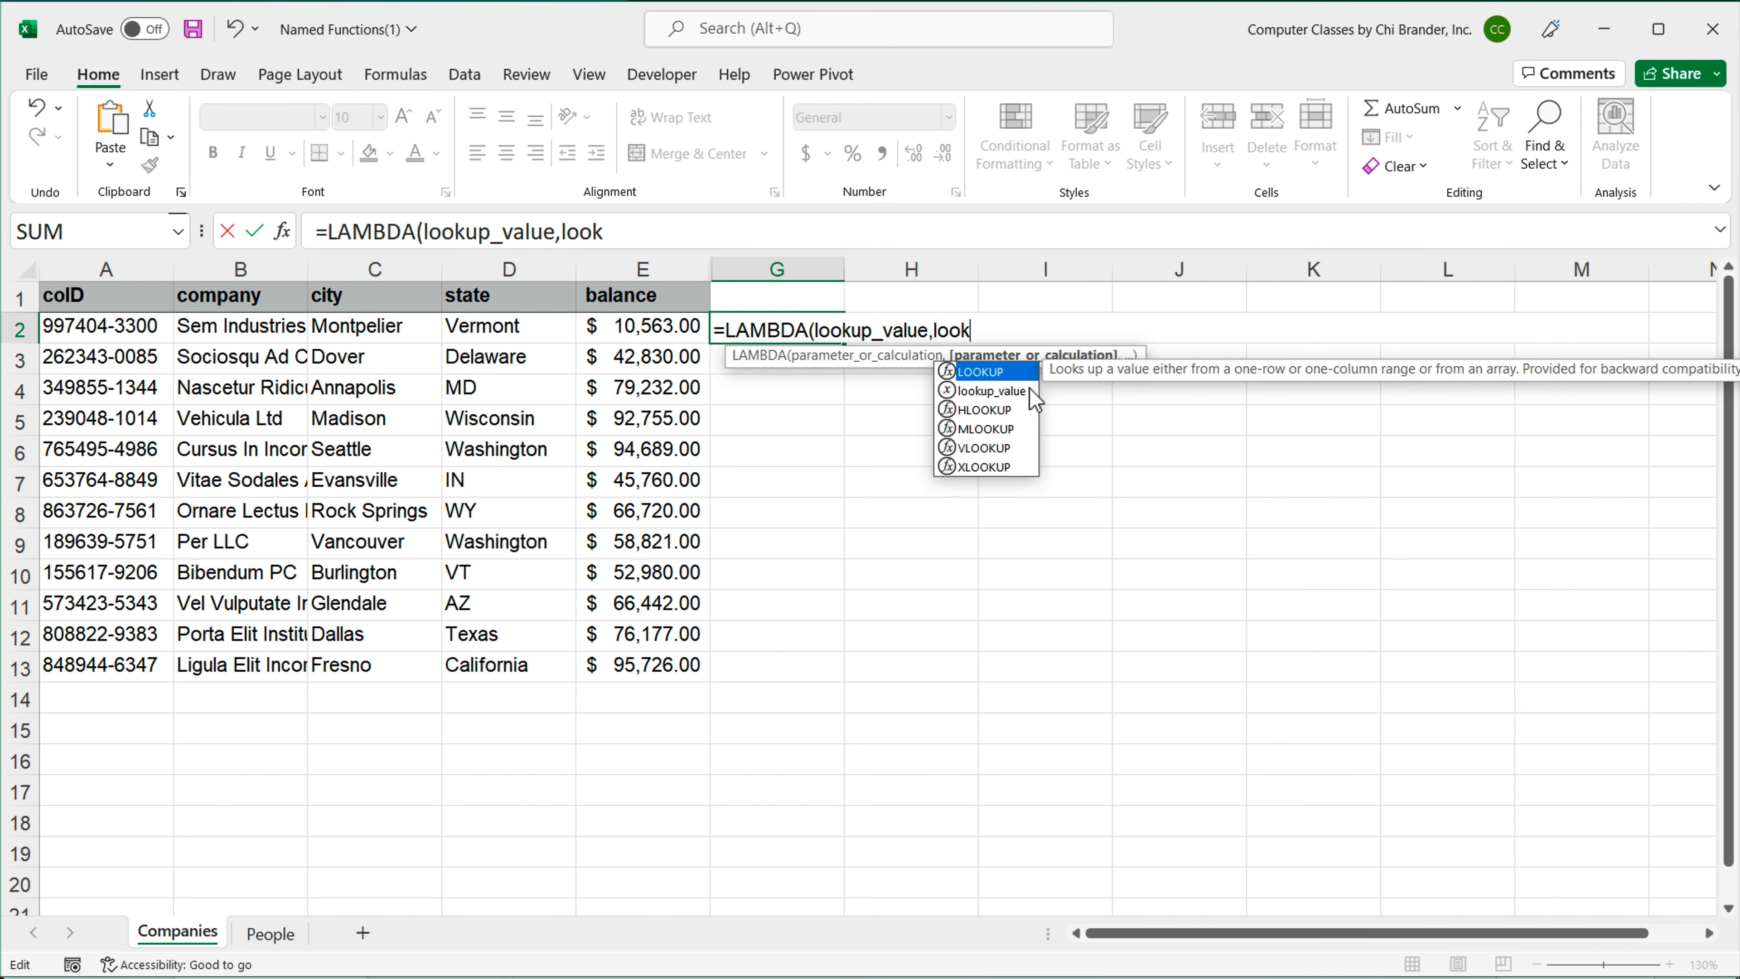
text(up_array)
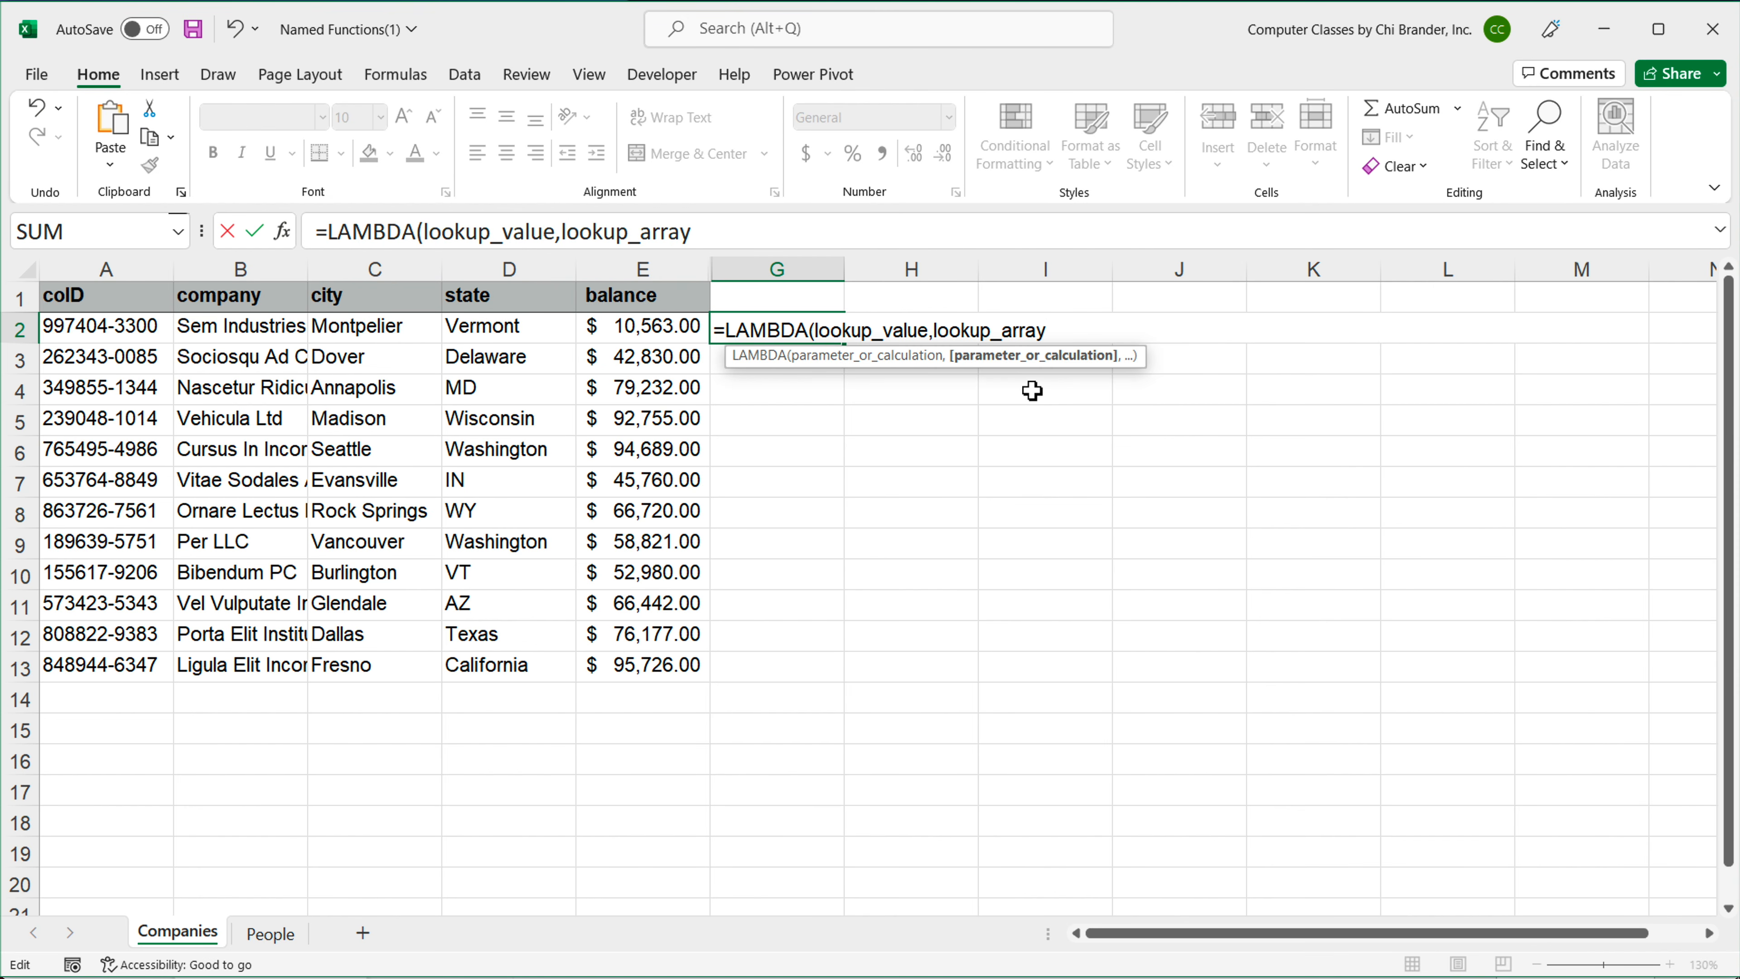
text(,)
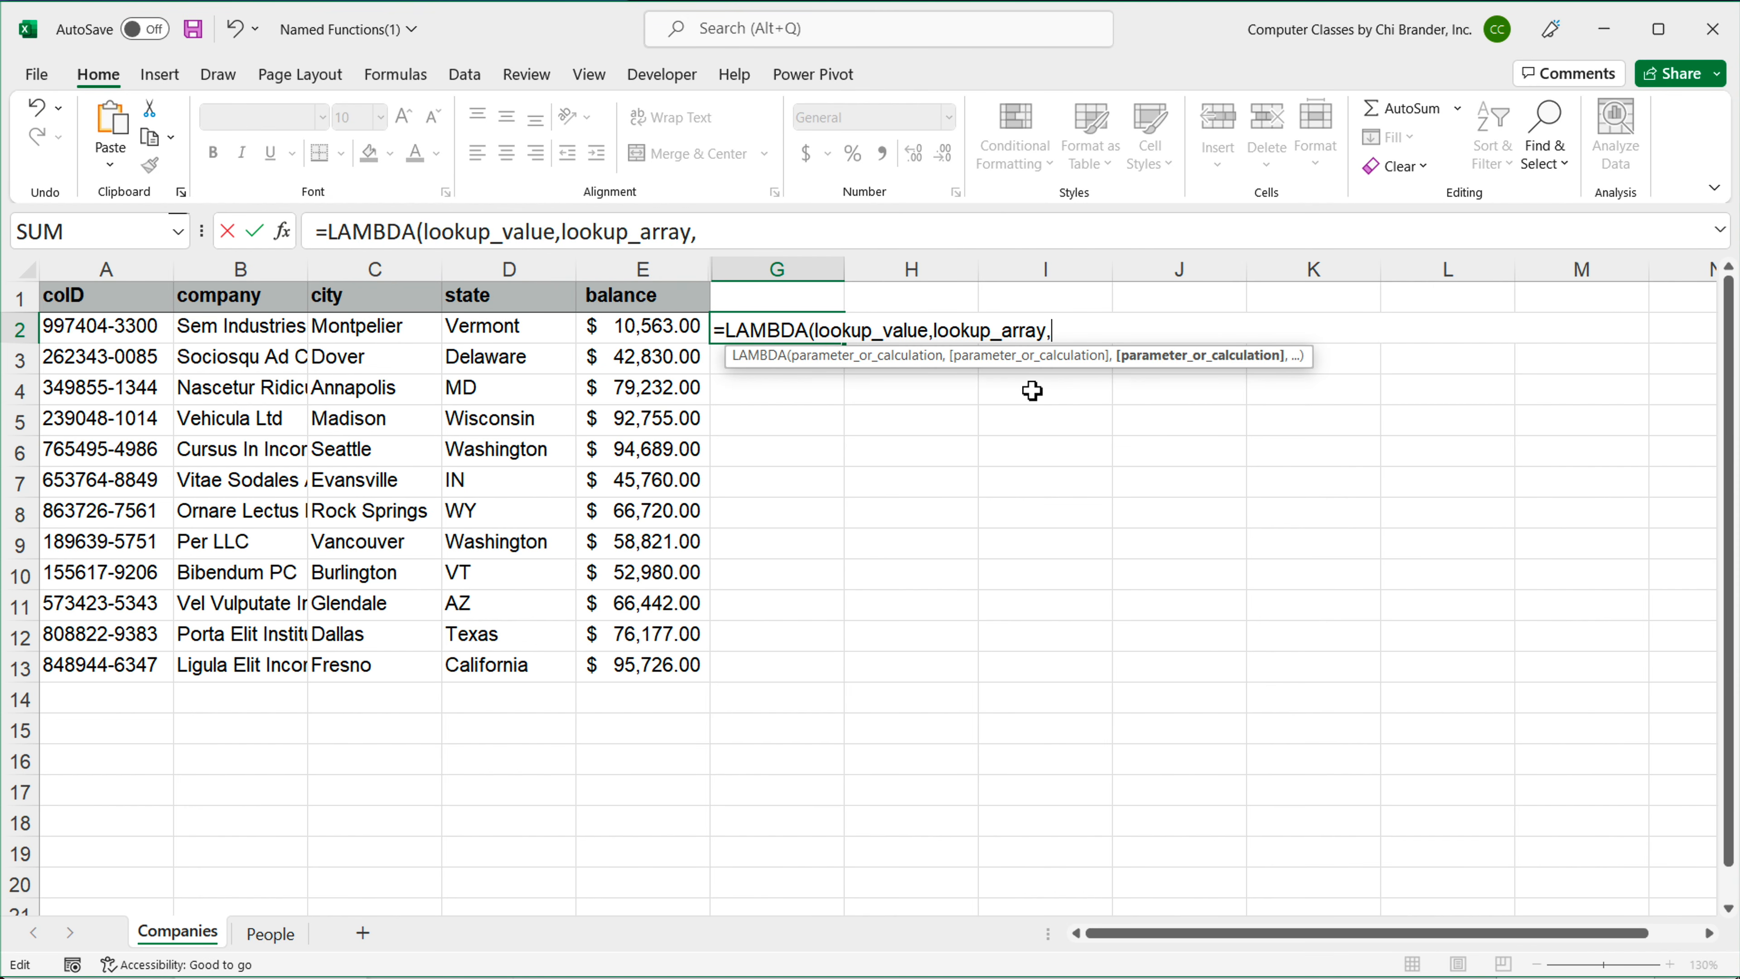
text(return_array)
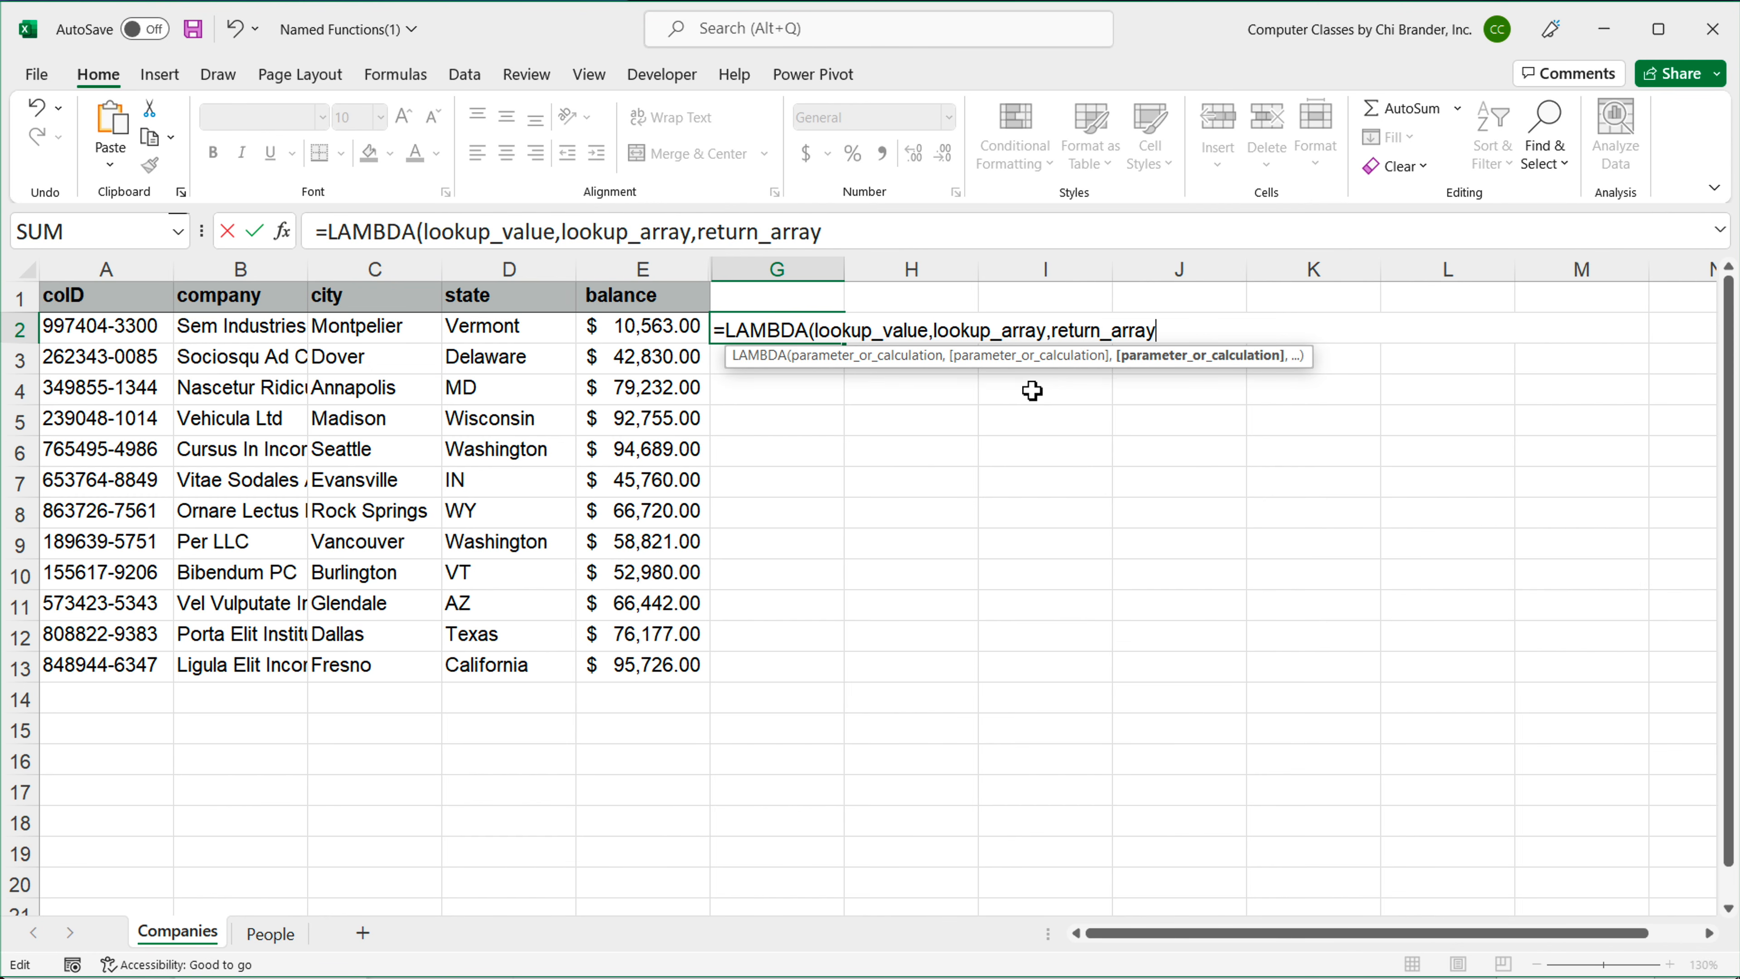
text(,)
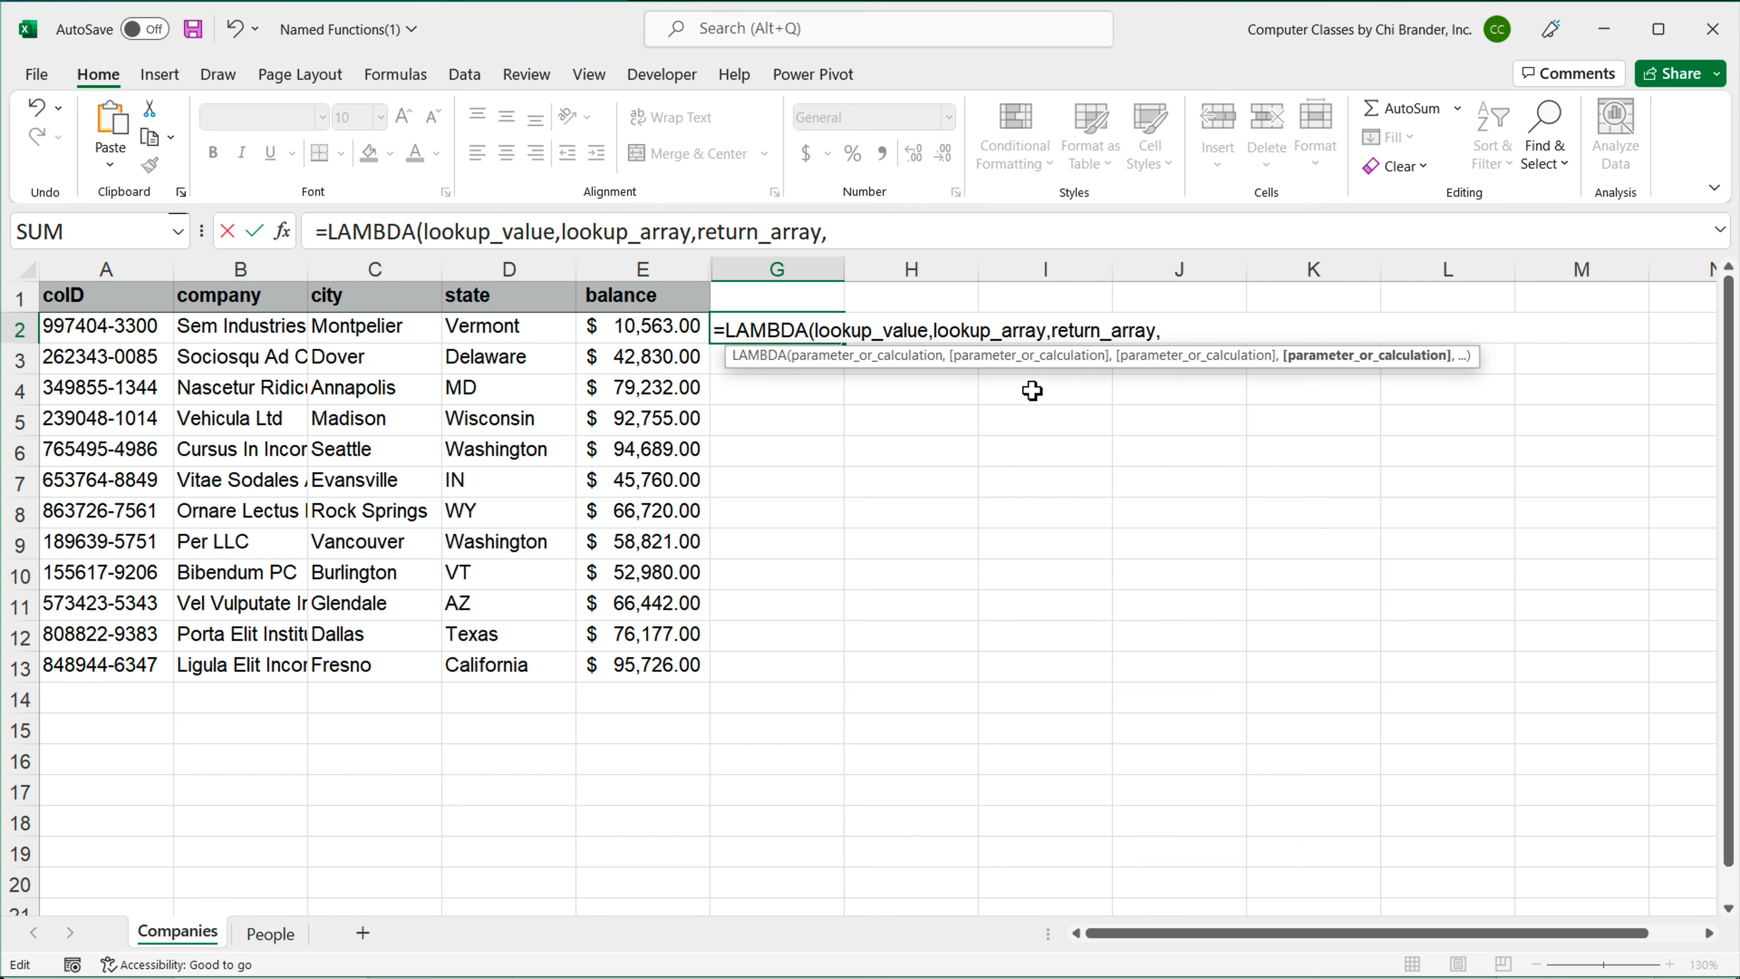
text(separator)
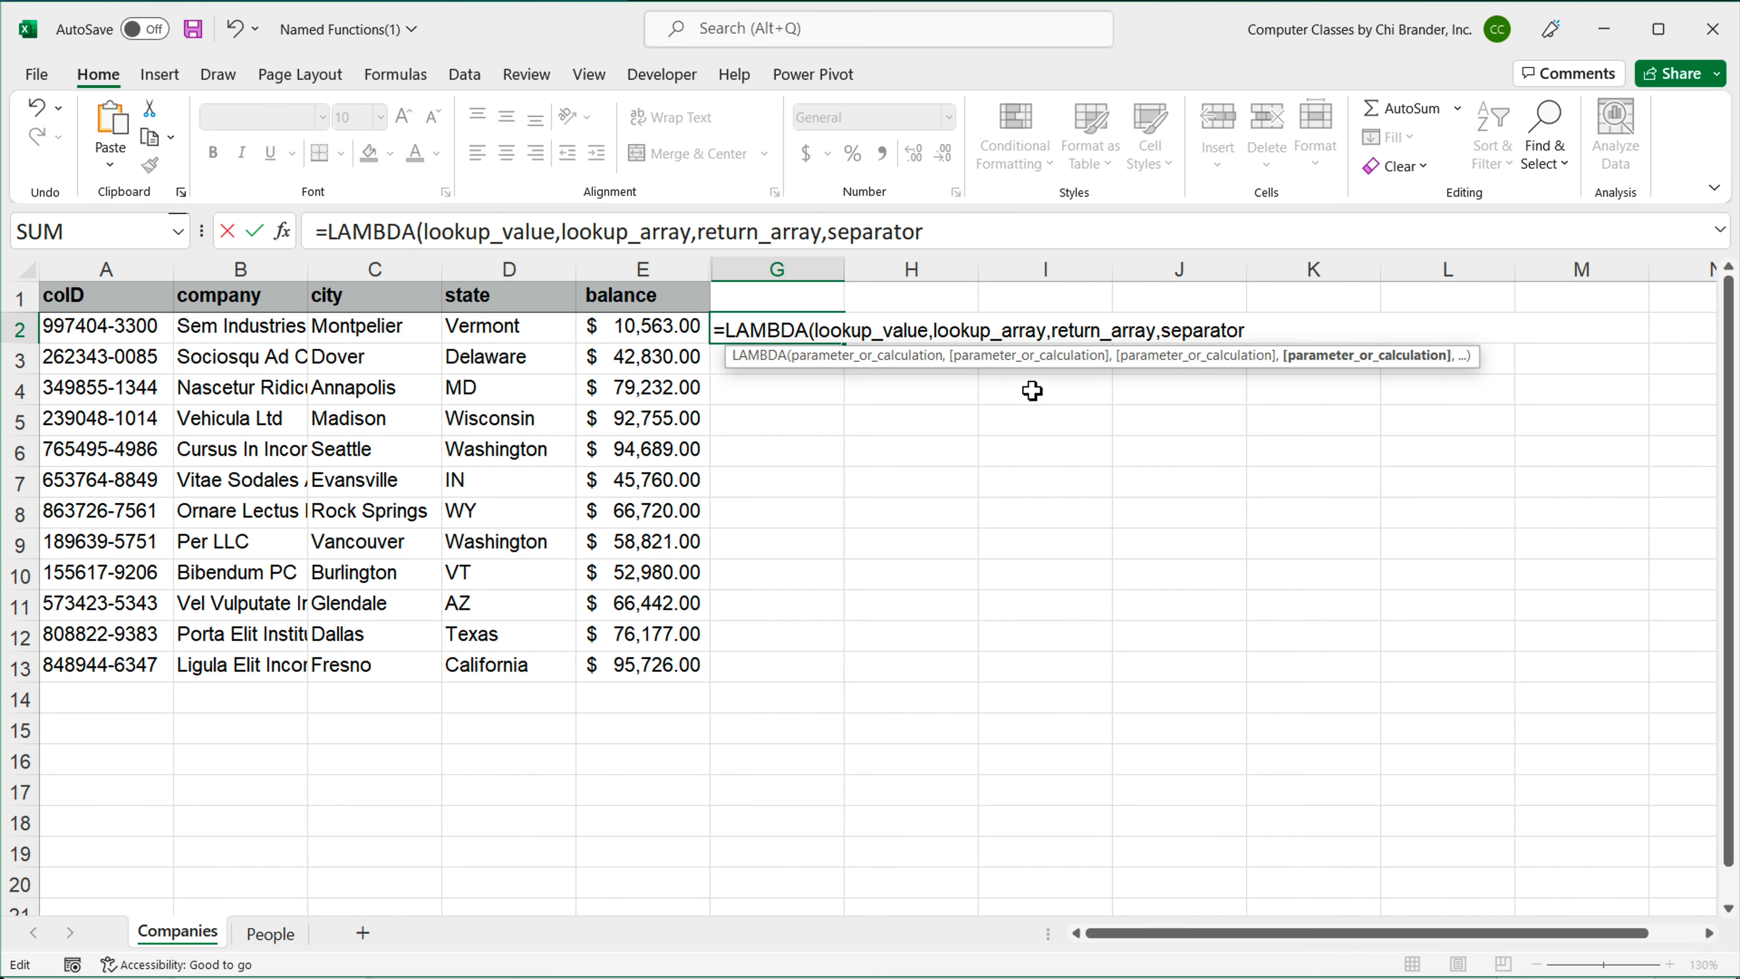
text(,)
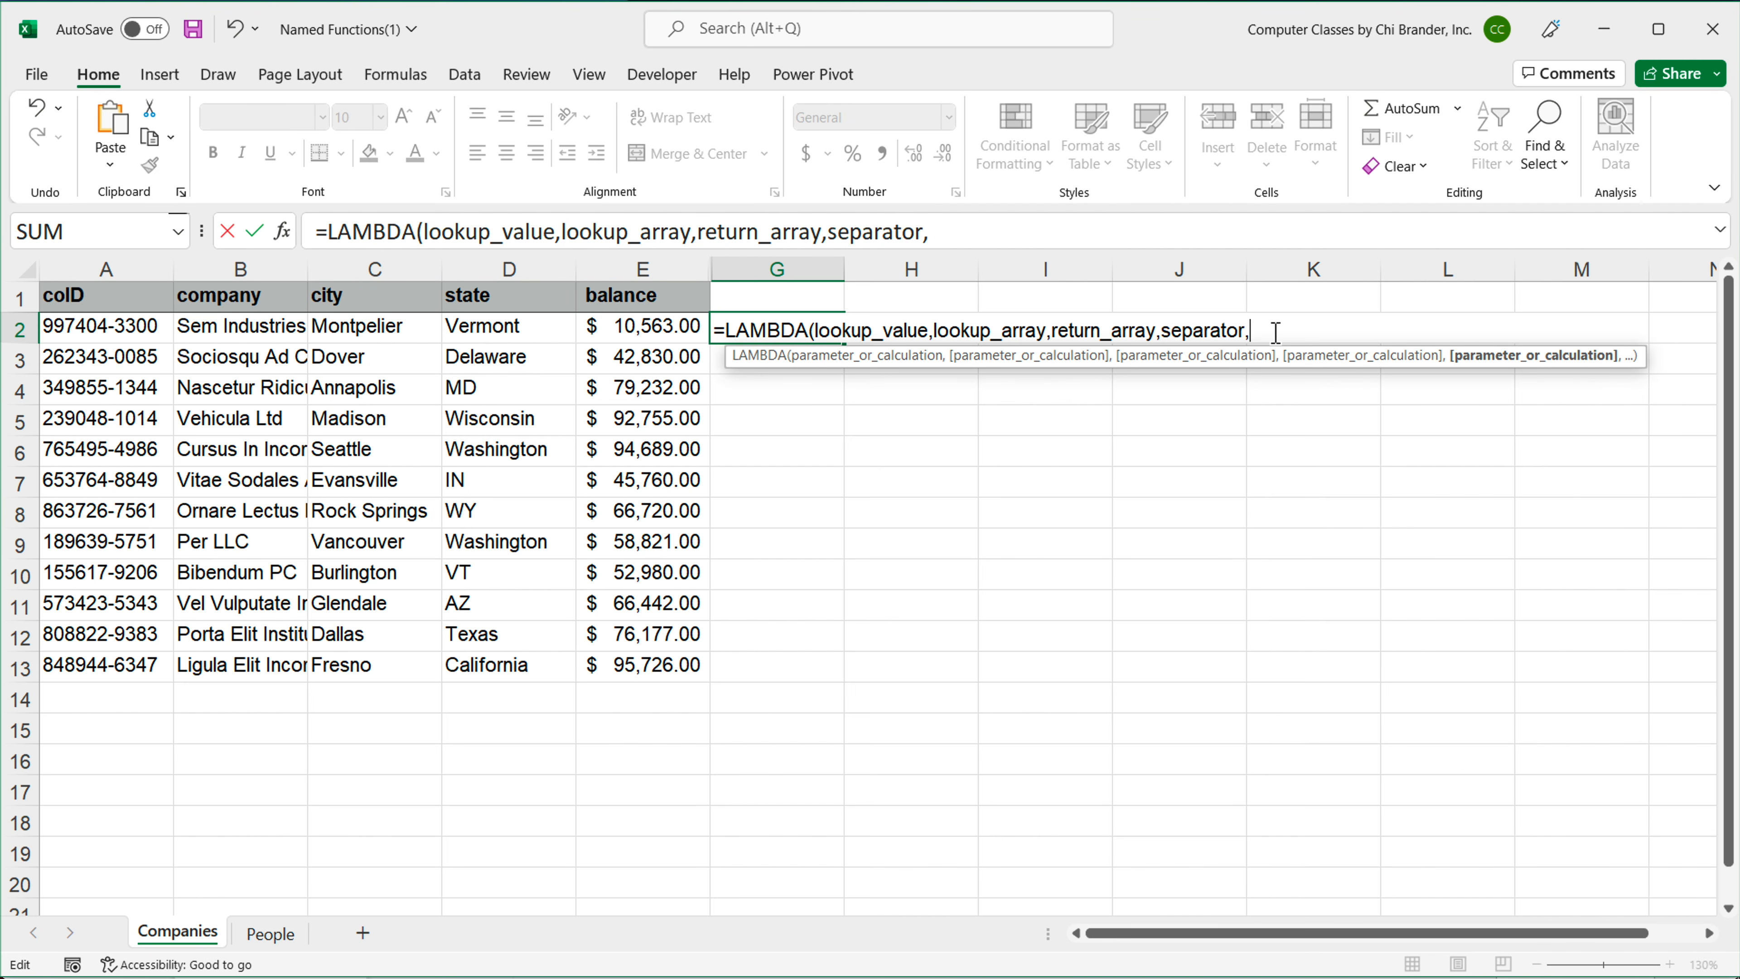
Step: Paste the IFERROR expression as the LAMBDA's calculation and add the closing parenthesis, checking that the parentheses match
key(ctrl+v)
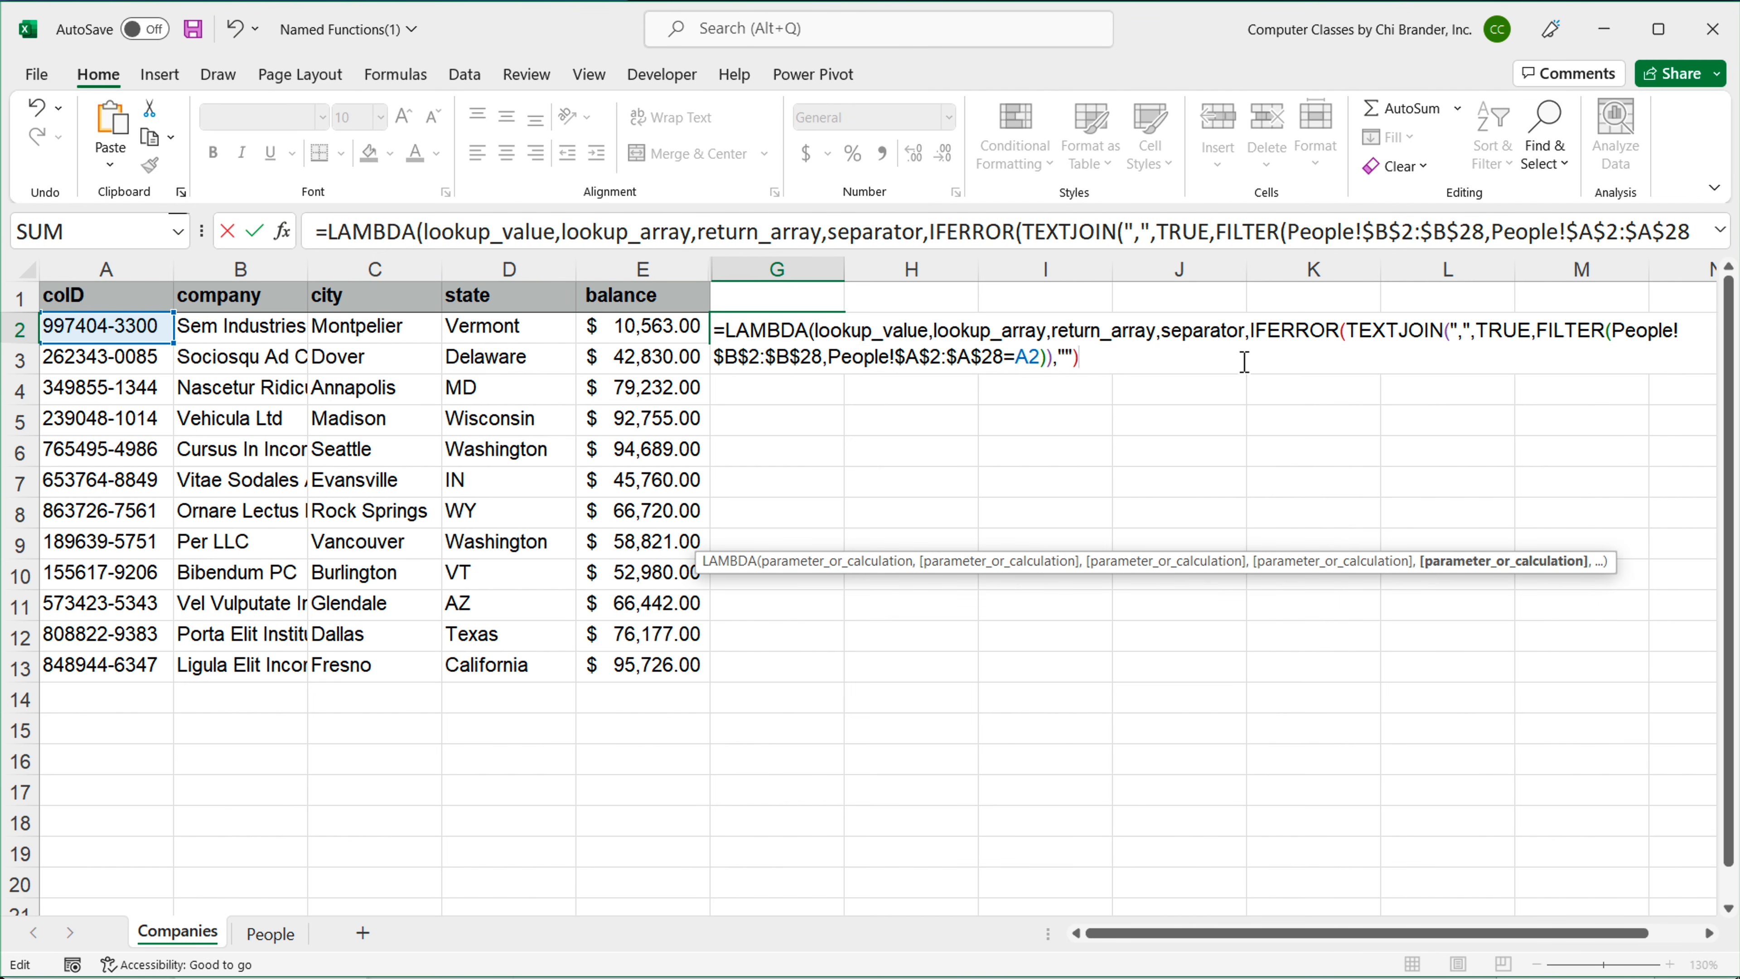
click(1126, 367)
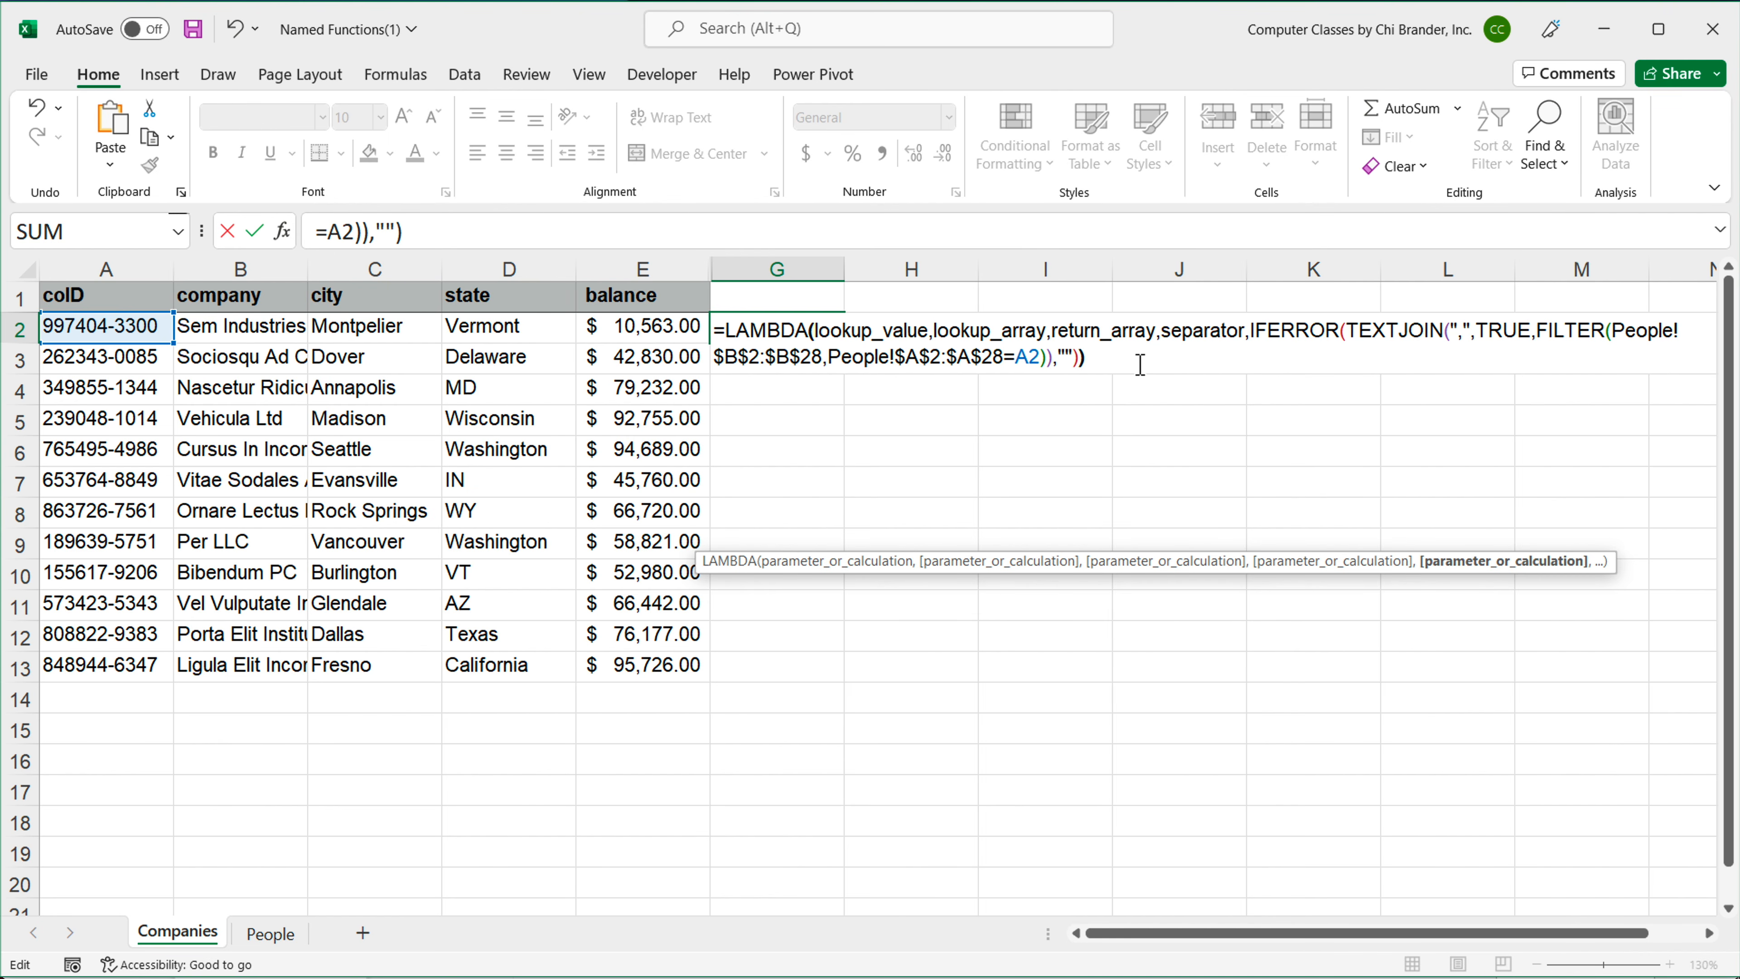
text())
click(1091, 357)
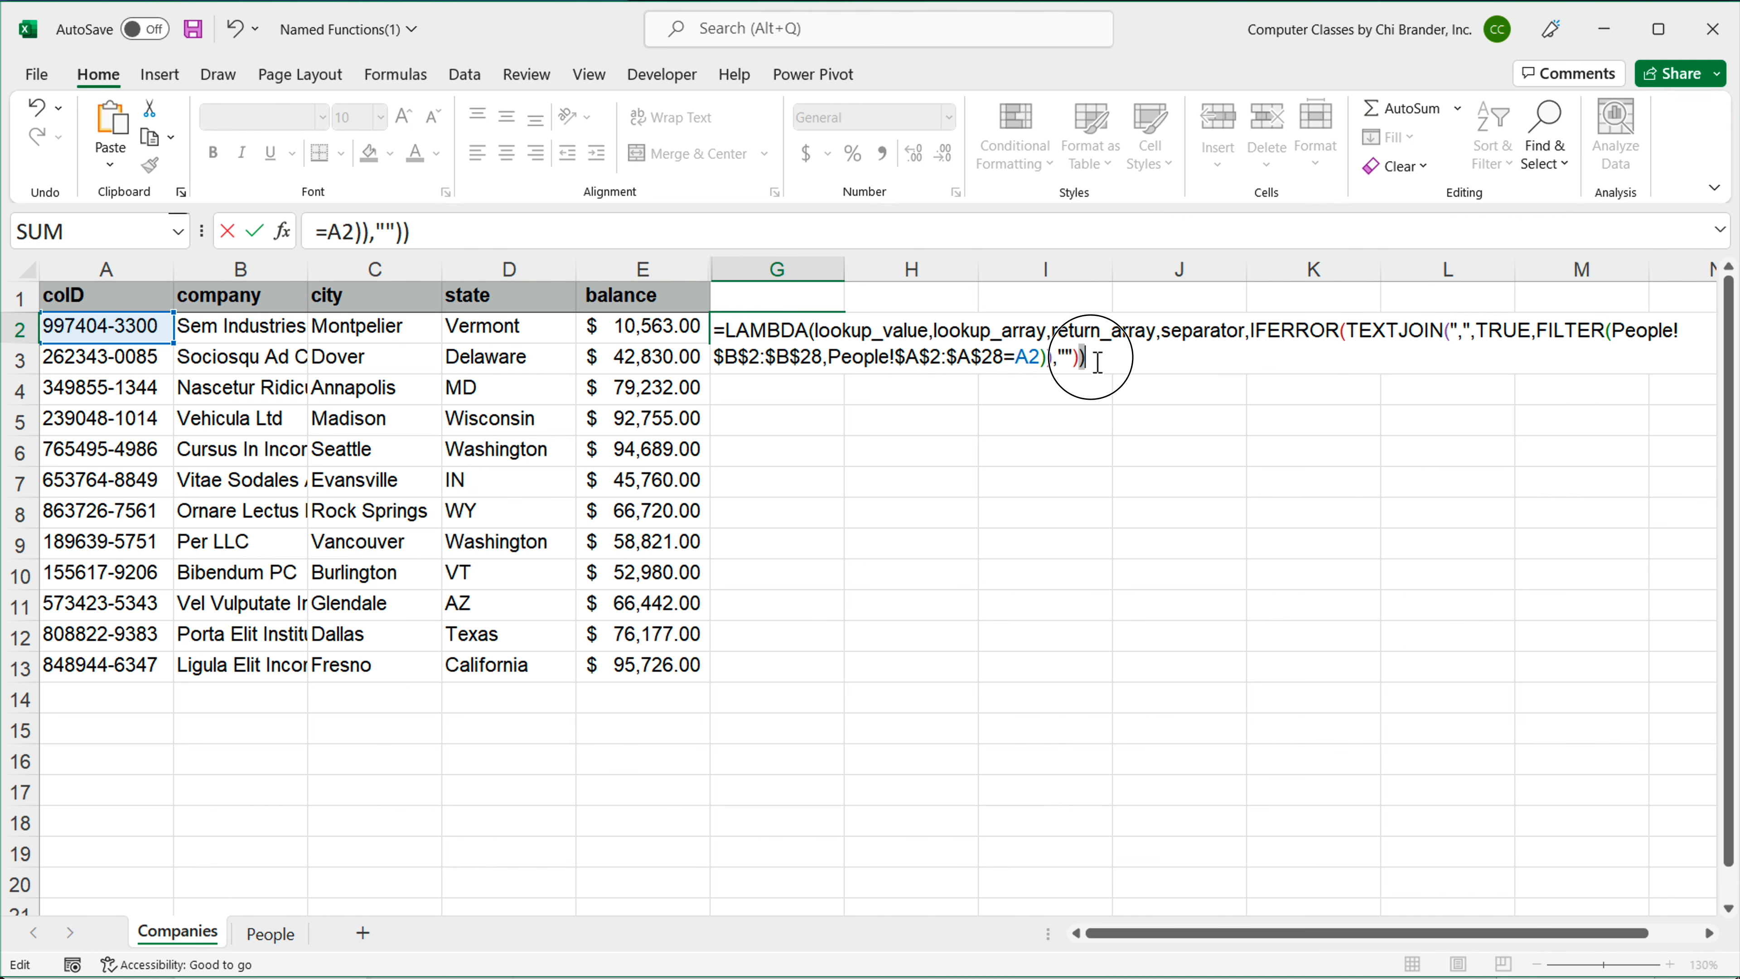
click(810, 332)
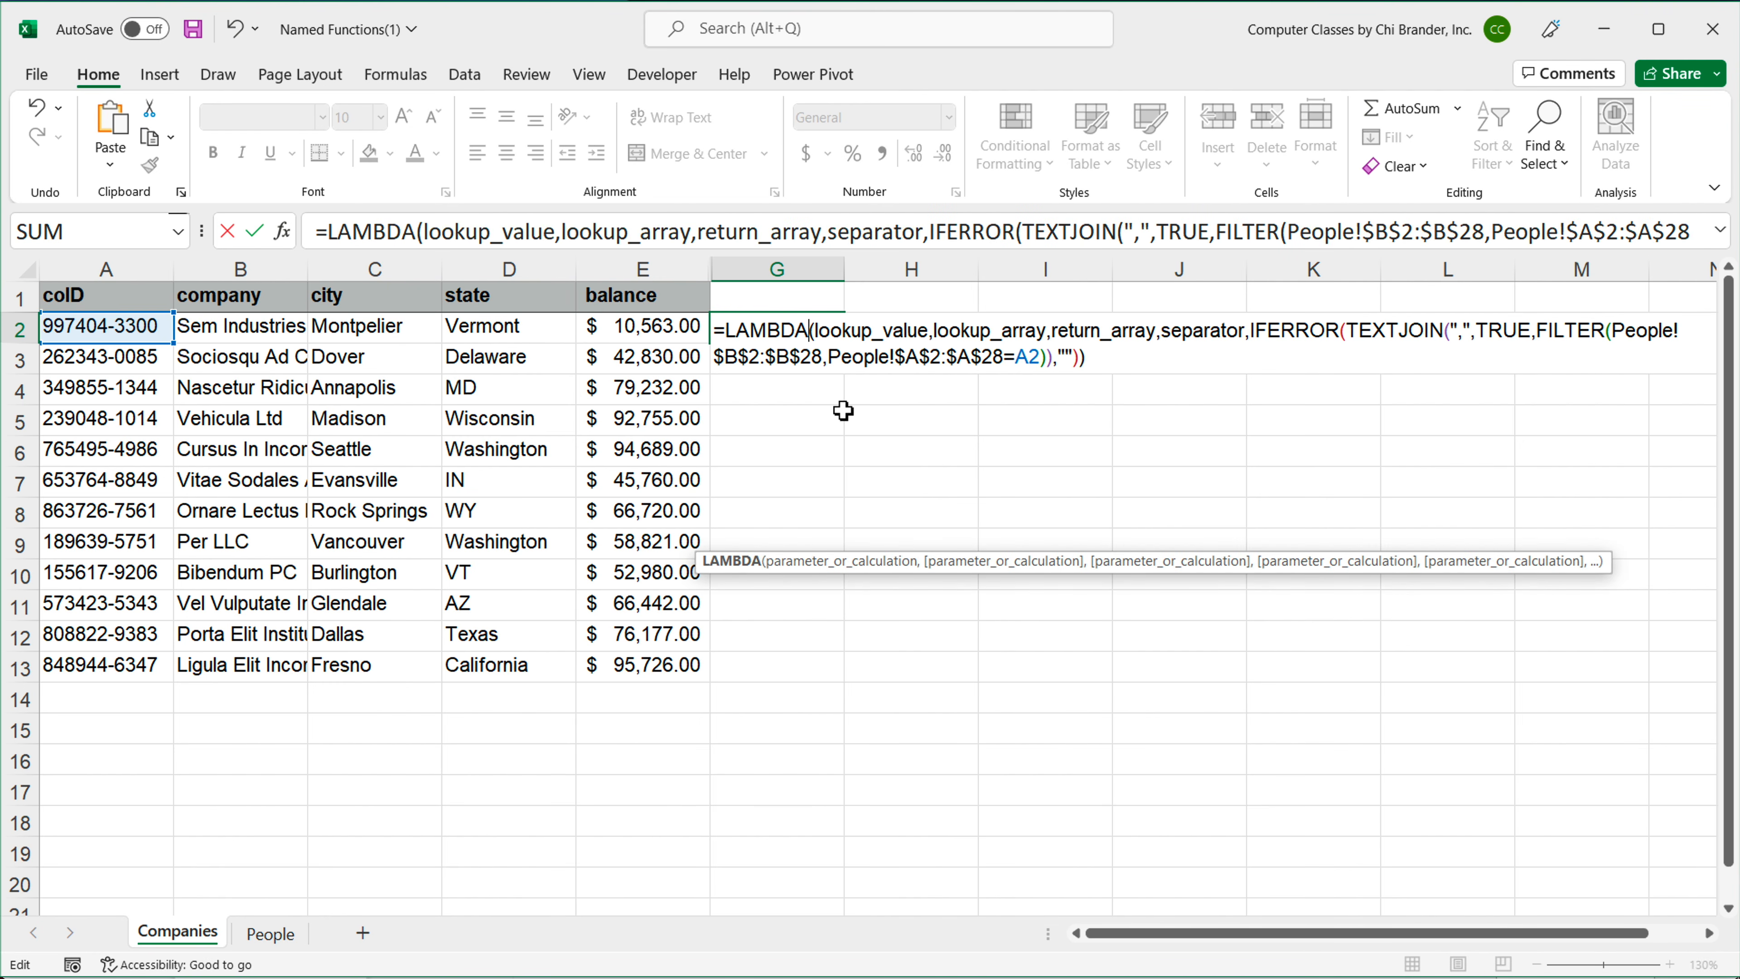
click(1115, 361)
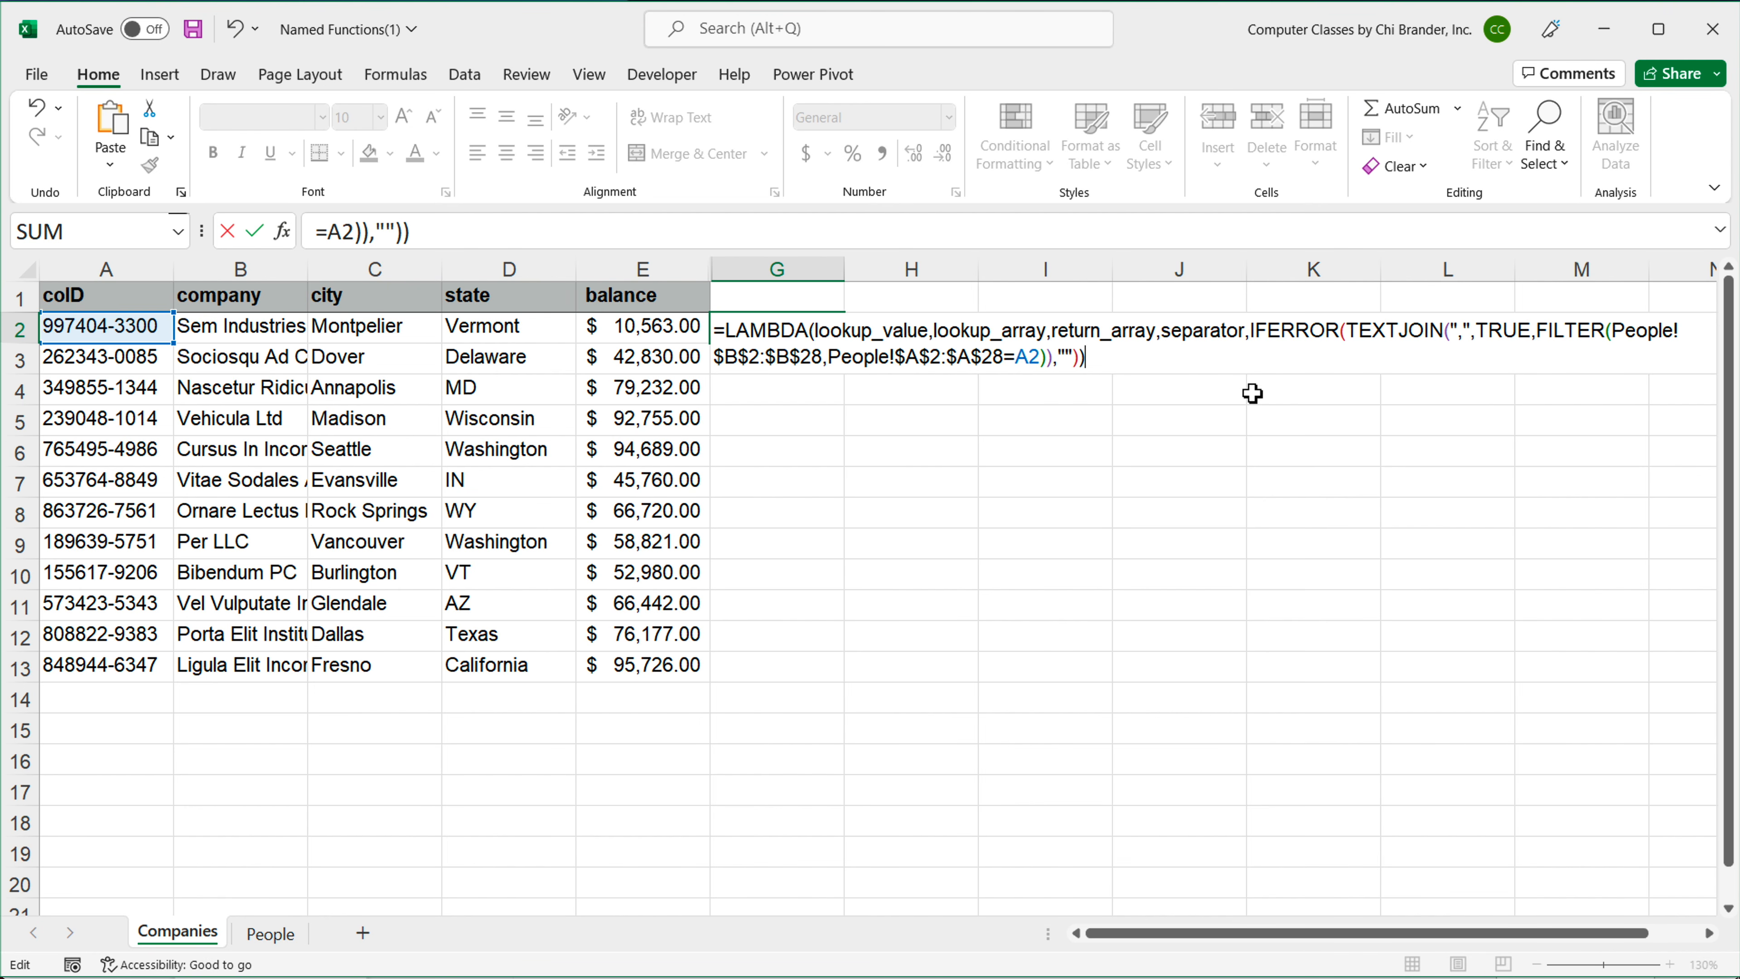
Step: Replace the A2 reference in the FILTER condition with the lookup_value parameter copied from the LAMBDA's parameter list
drag(1018, 357, 1042, 357)
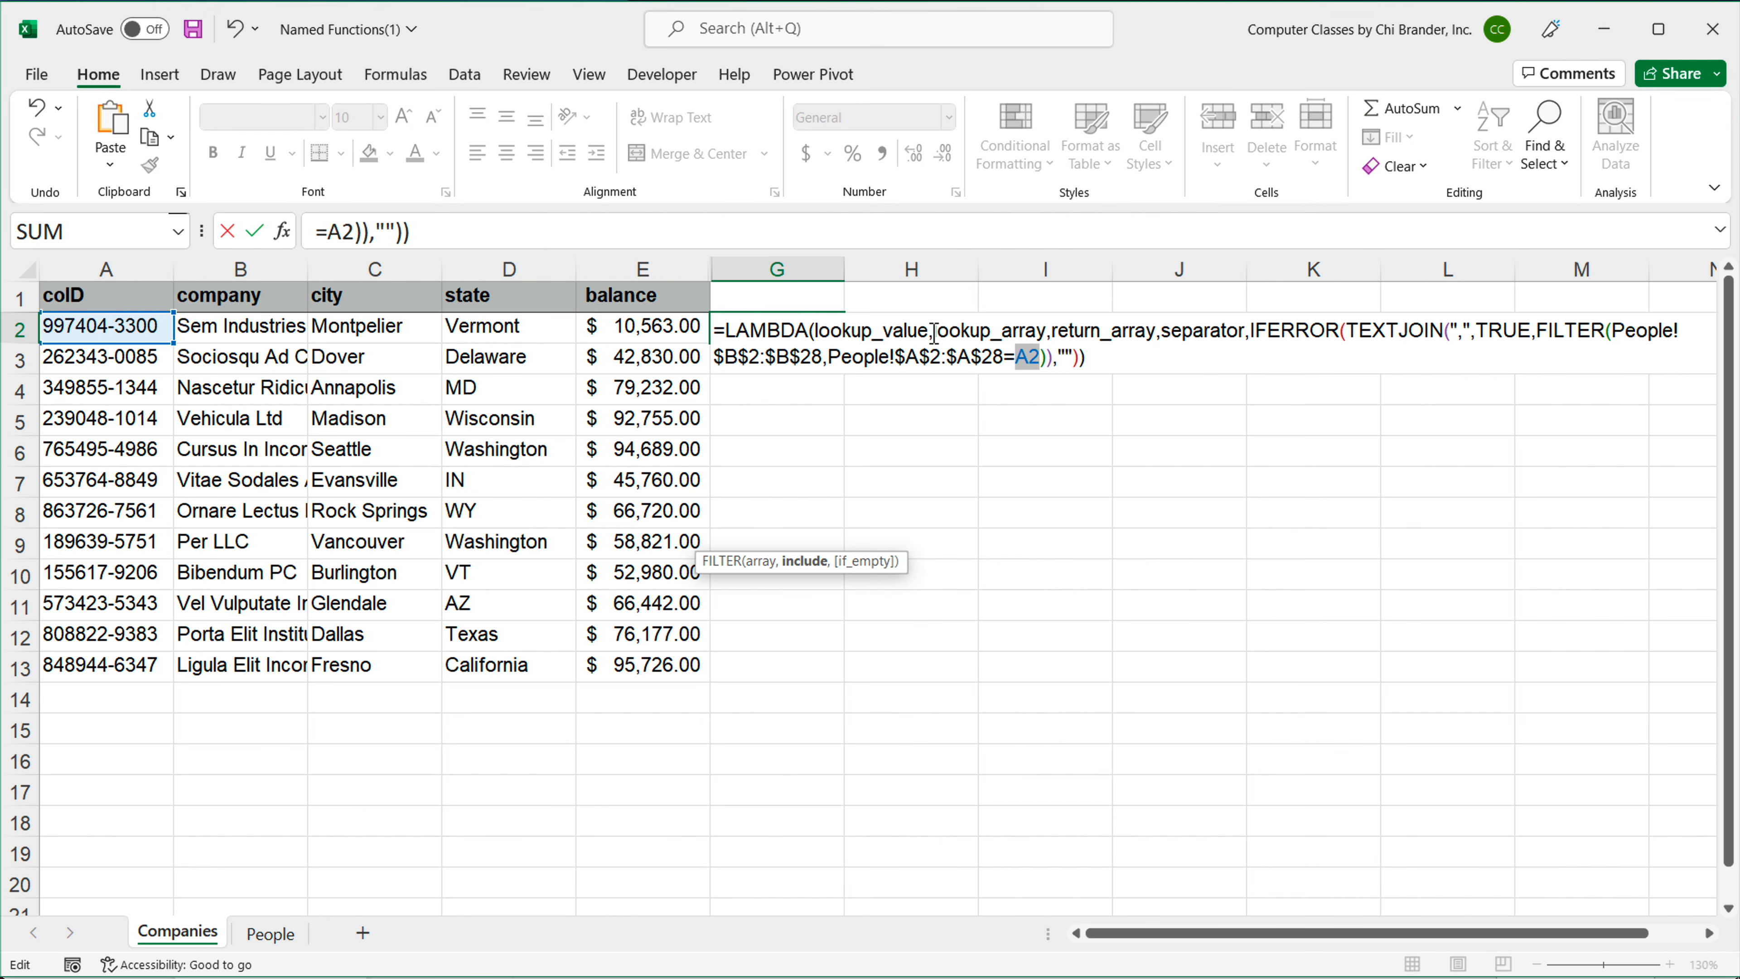
drag(928, 333, 816, 335)
right_click(879, 340)
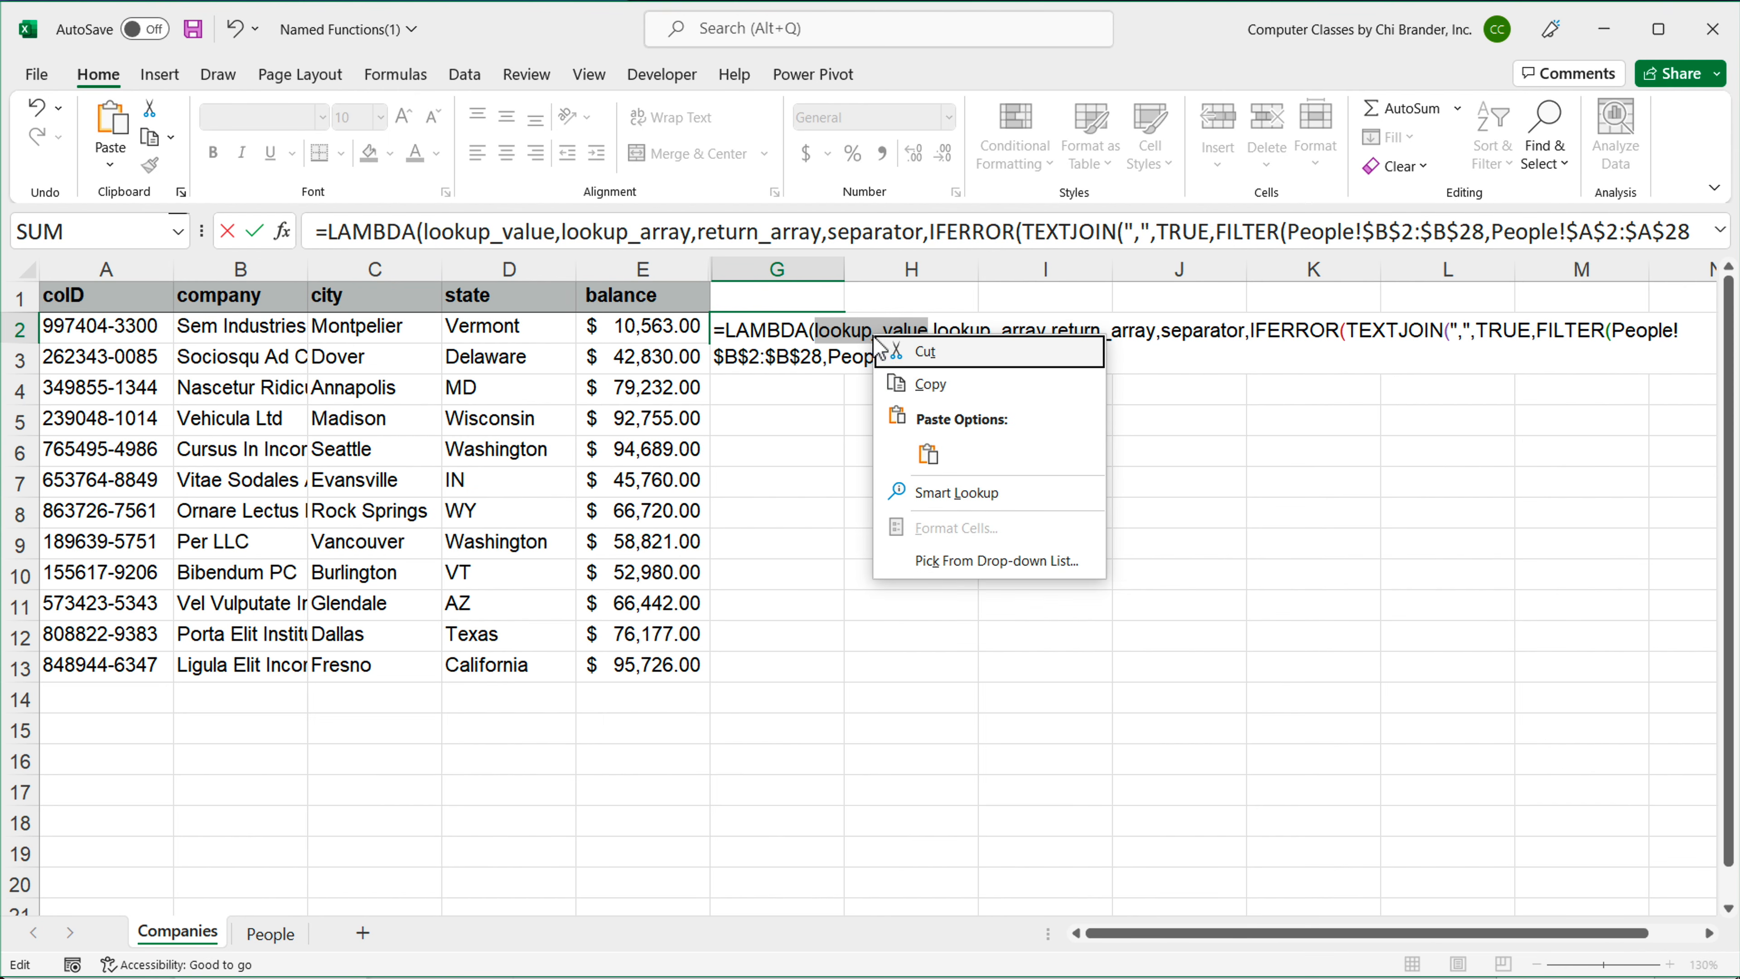
click(933, 381)
click(1039, 368)
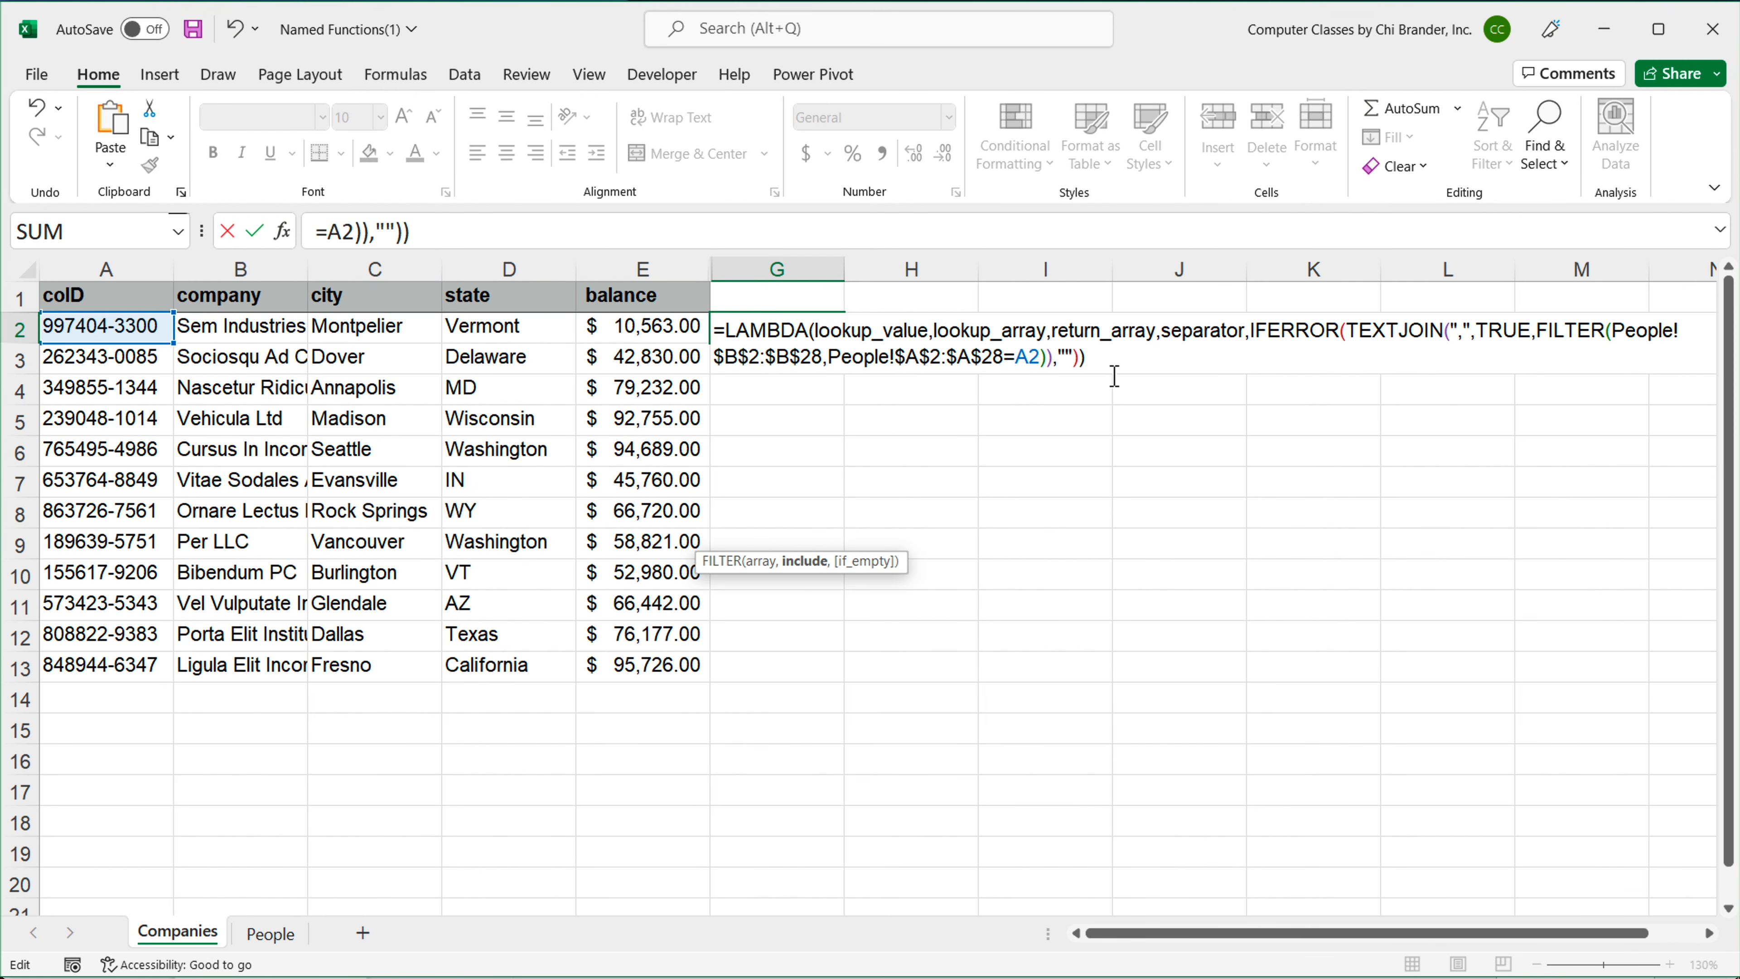
key(BackSpace)
key(BackSpace)
key(ctrl+v)
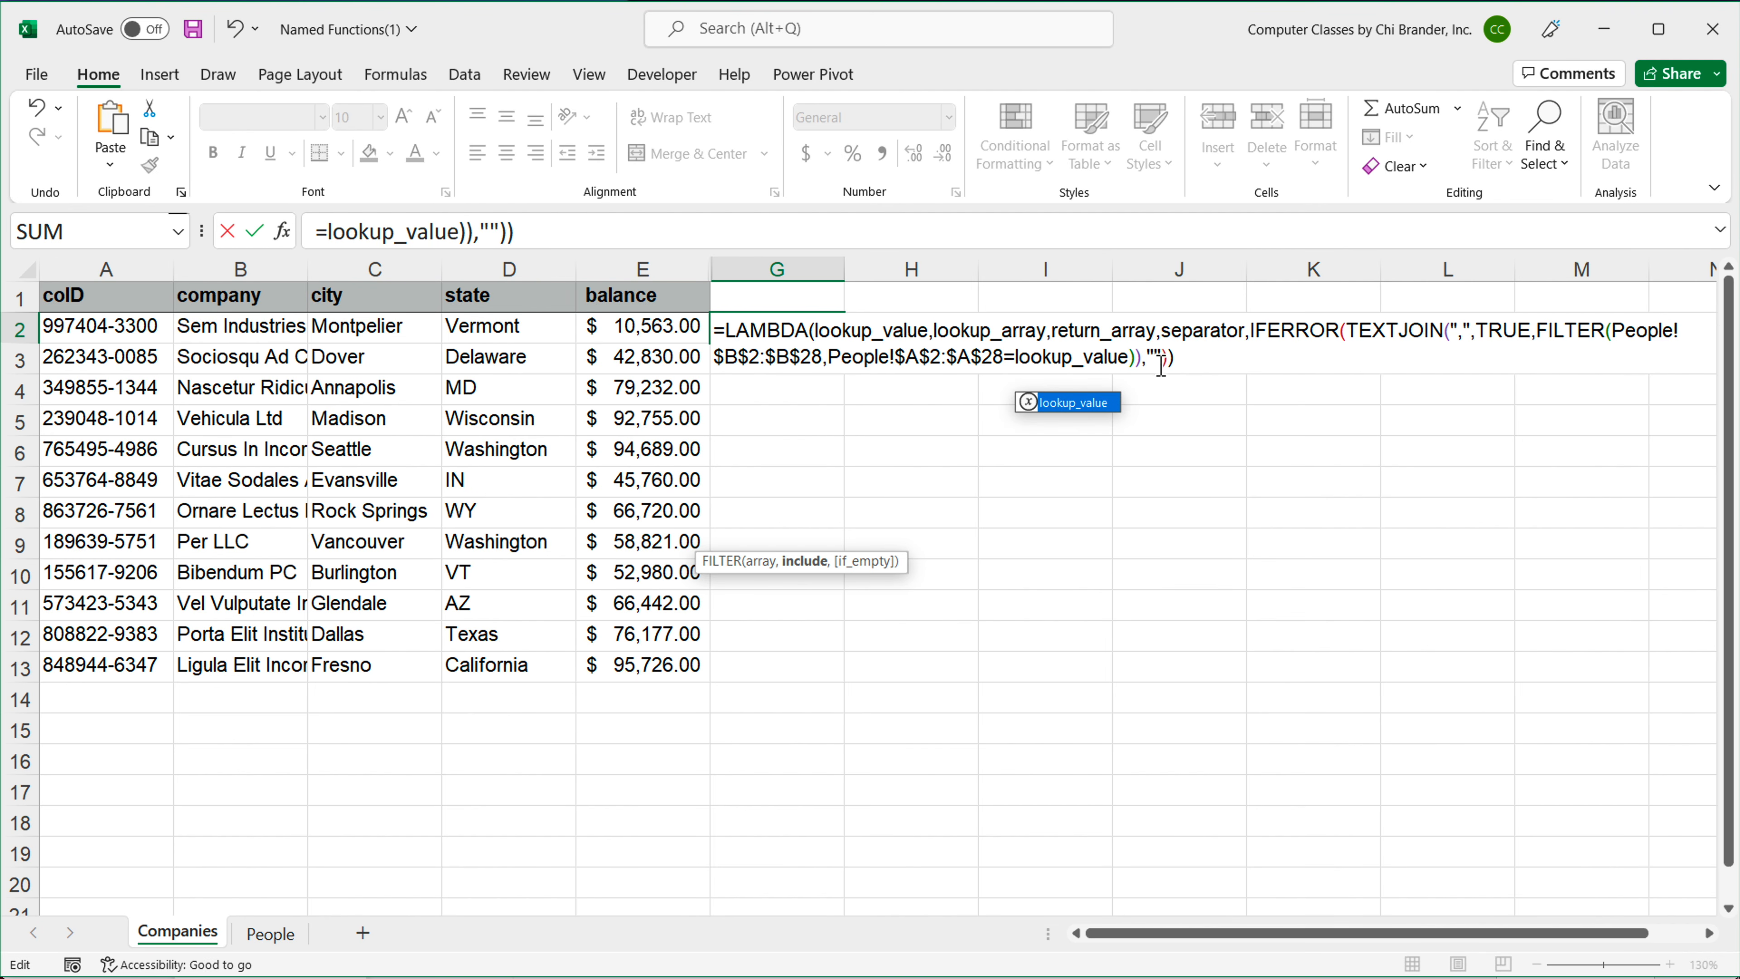
Step: Replace the People!$A$2:$A$28 range in the FILTER condition with the lookup_array parameter
double_click(1009, 331)
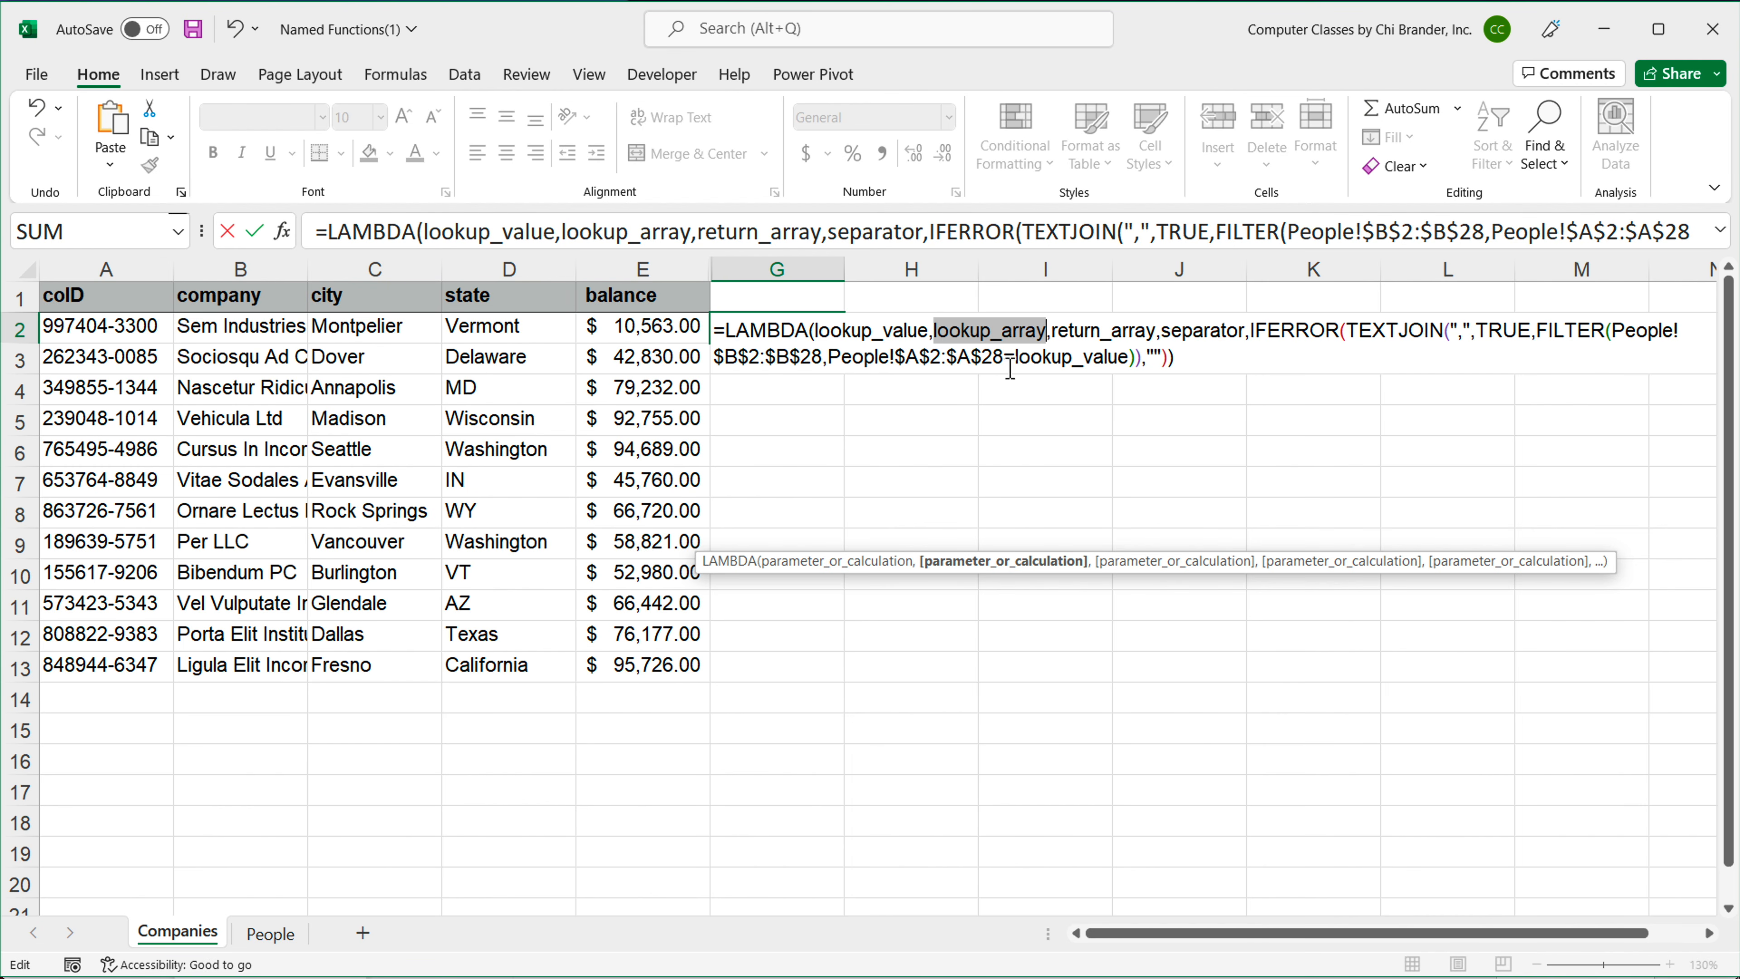
drag(1002, 357, 837, 363)
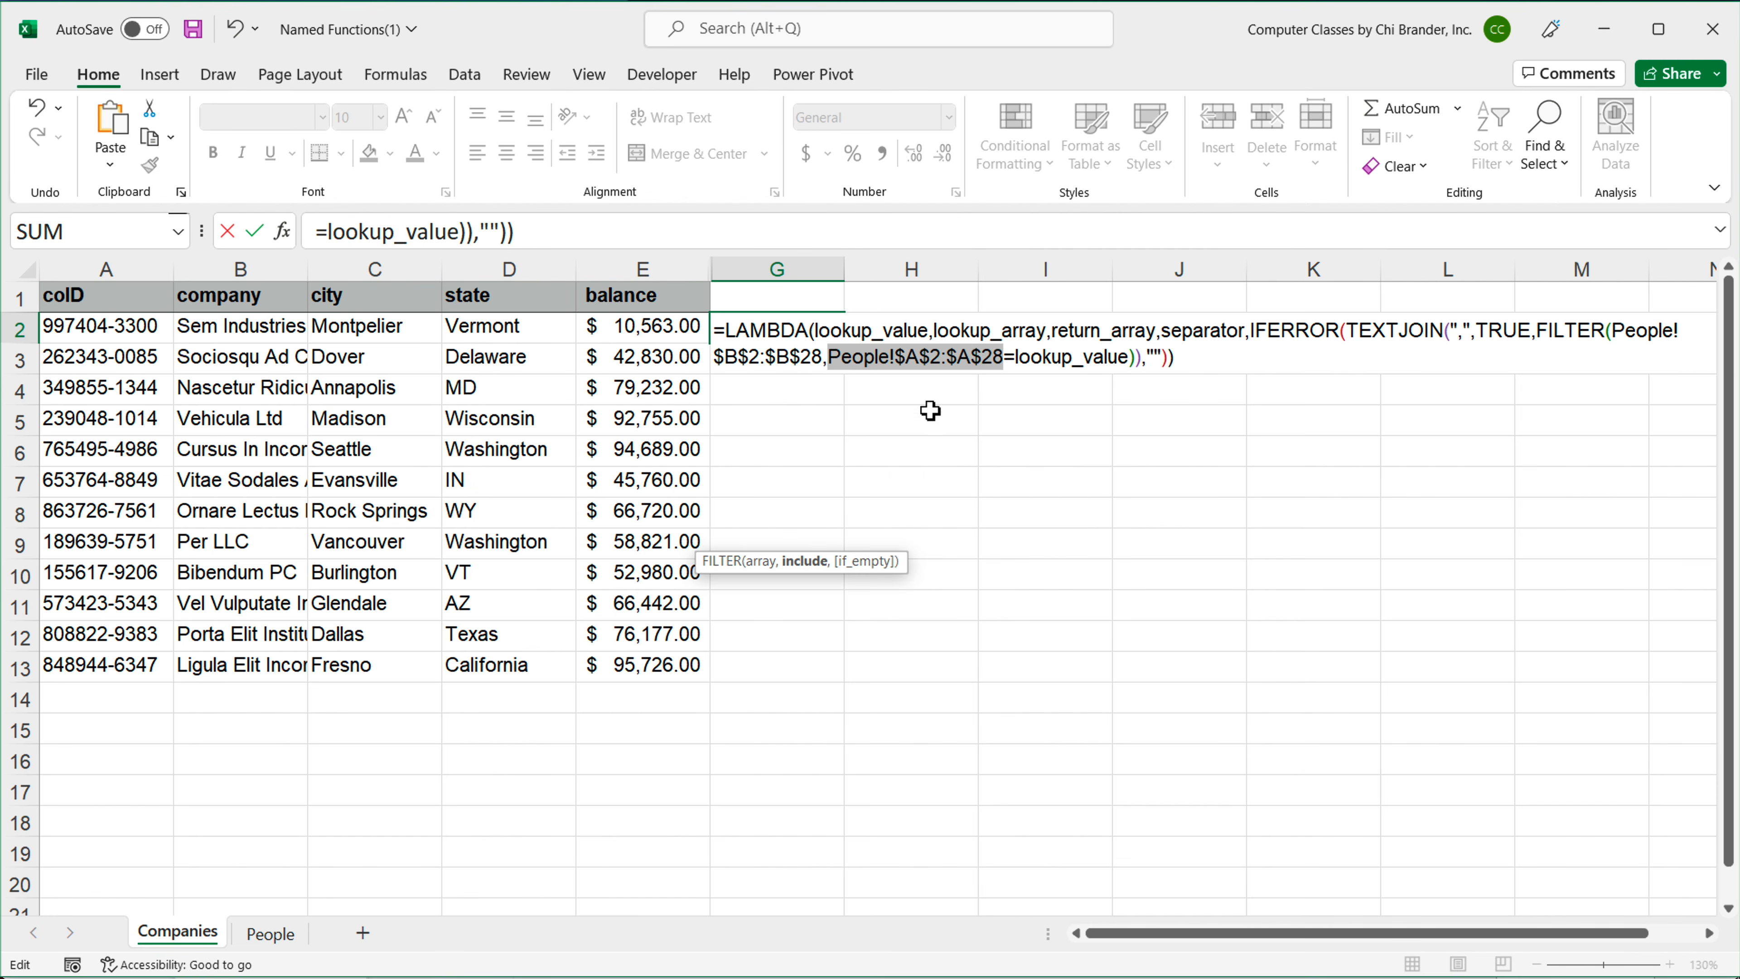
text(lookup_array)
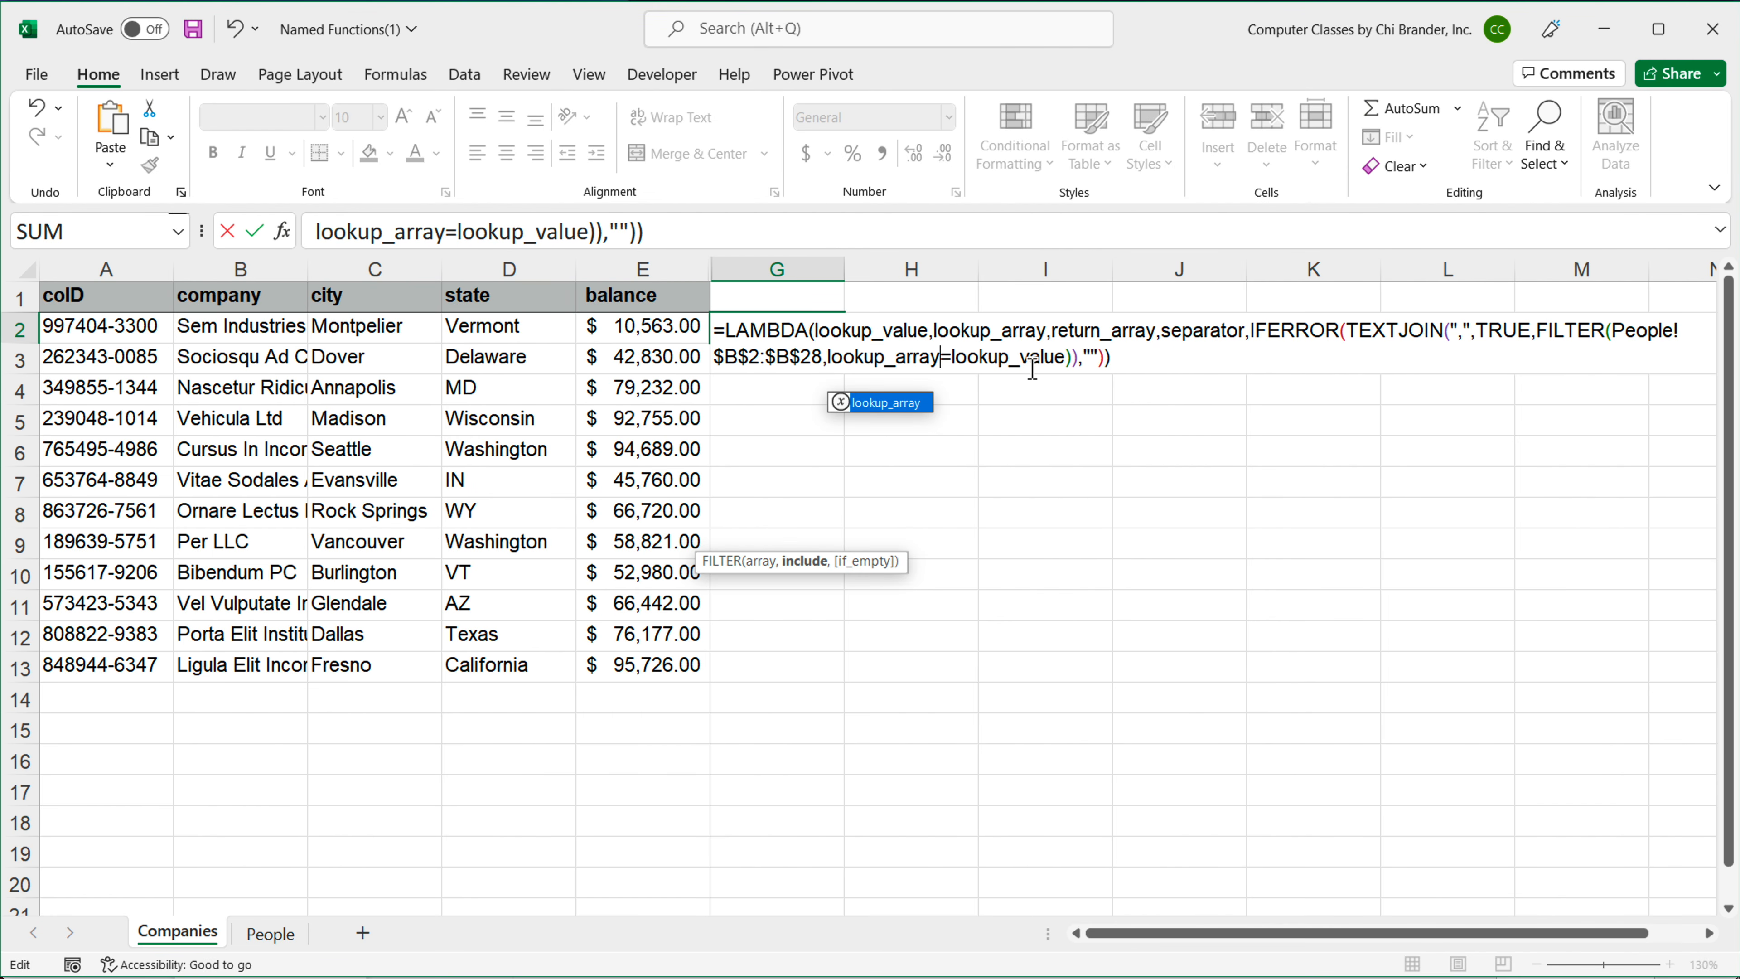
Step: Replace the People!$B$2:$B$28 range in FILTER's array argument with the return_array parameter
double_click(1110, 335)
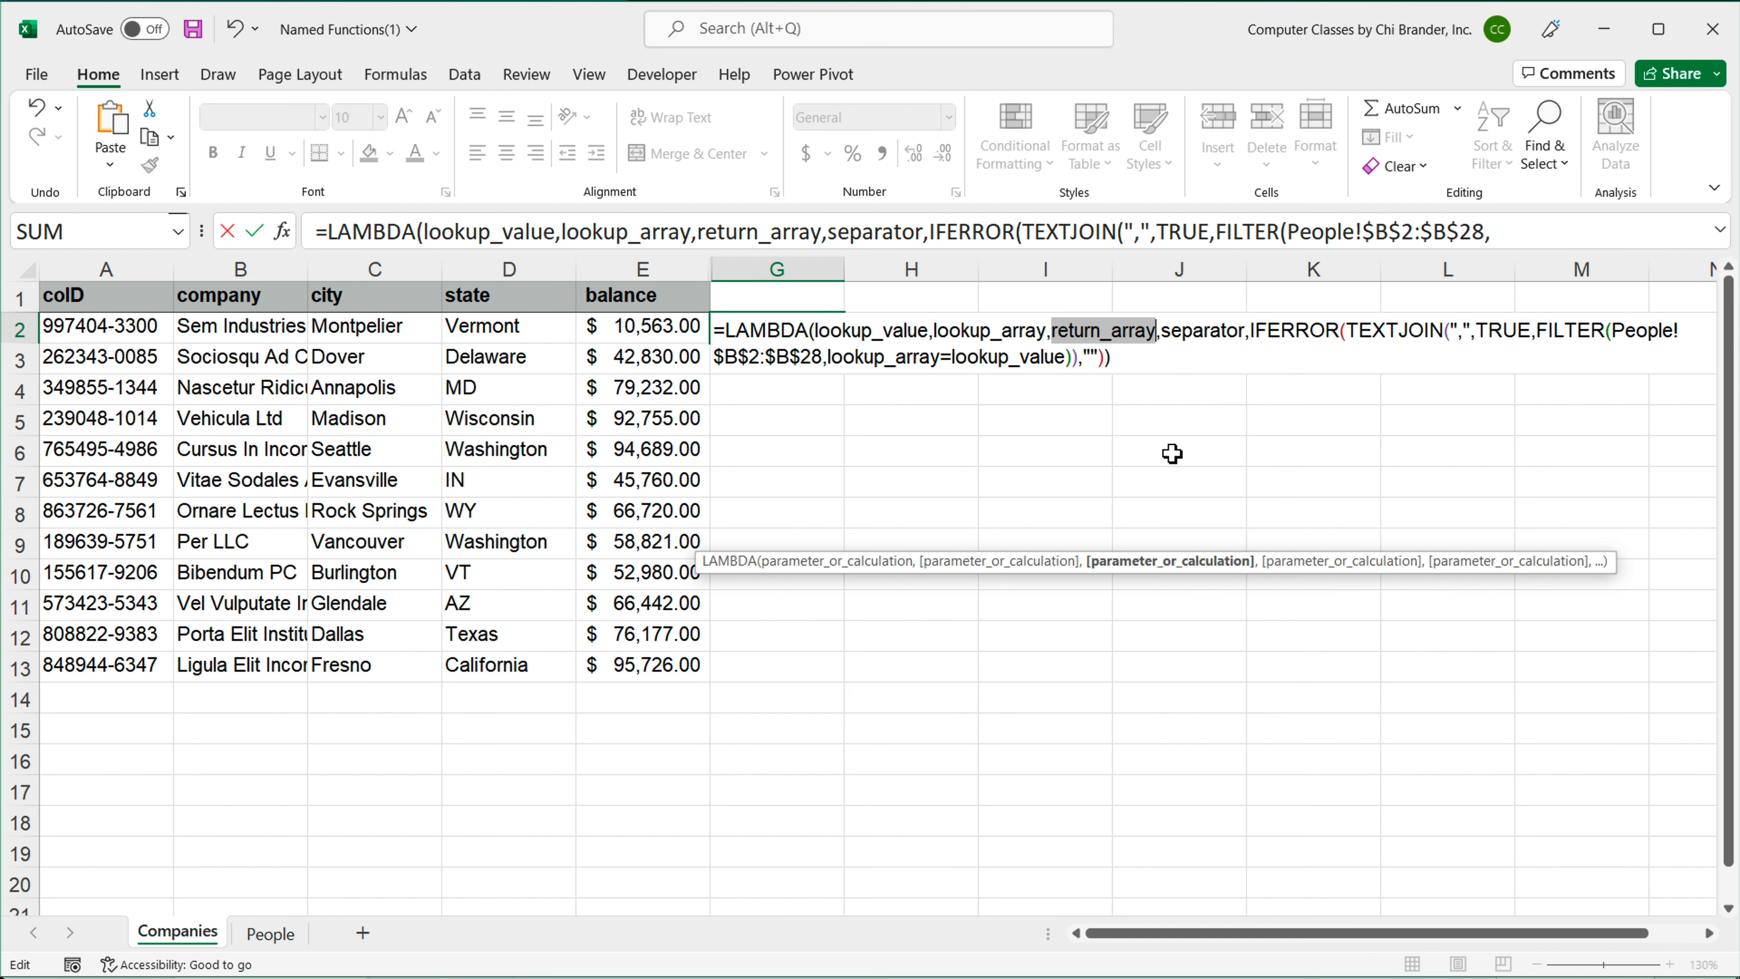
click(1617, 339)
drag(1618, 339, 822, 358)
key(ctrl+v)
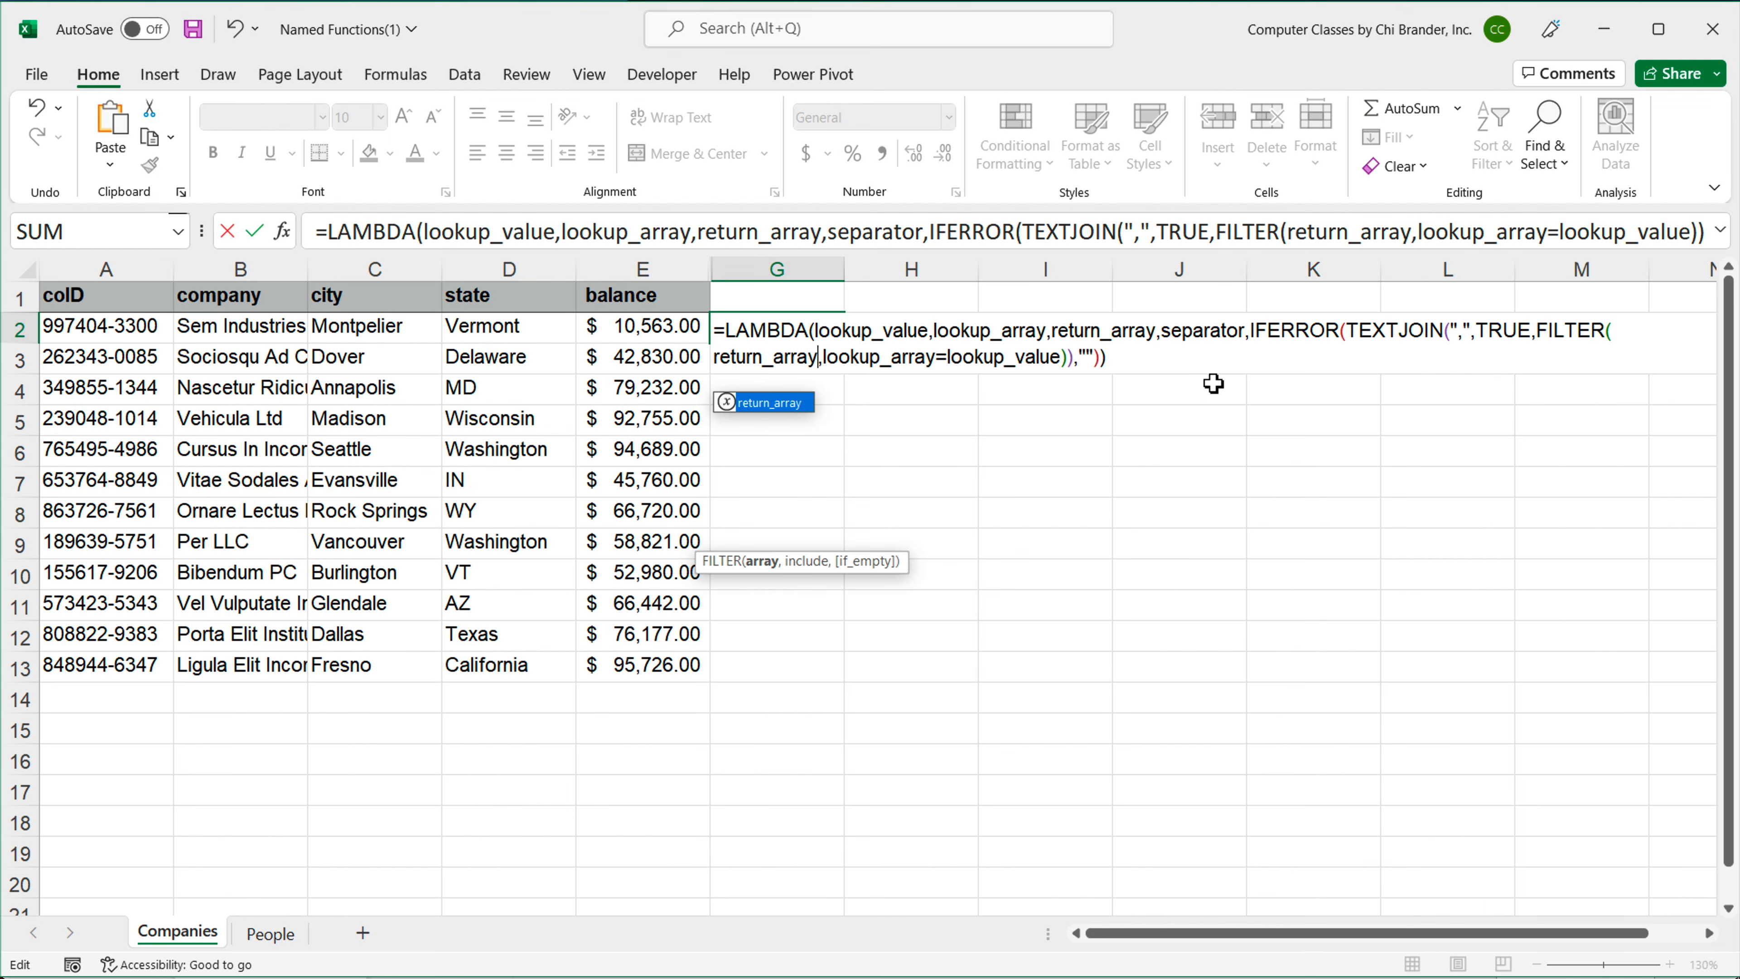
Step: Replace the "," delimiter in TEXTJOIN with the separator parameter
double_click(1214, 331)
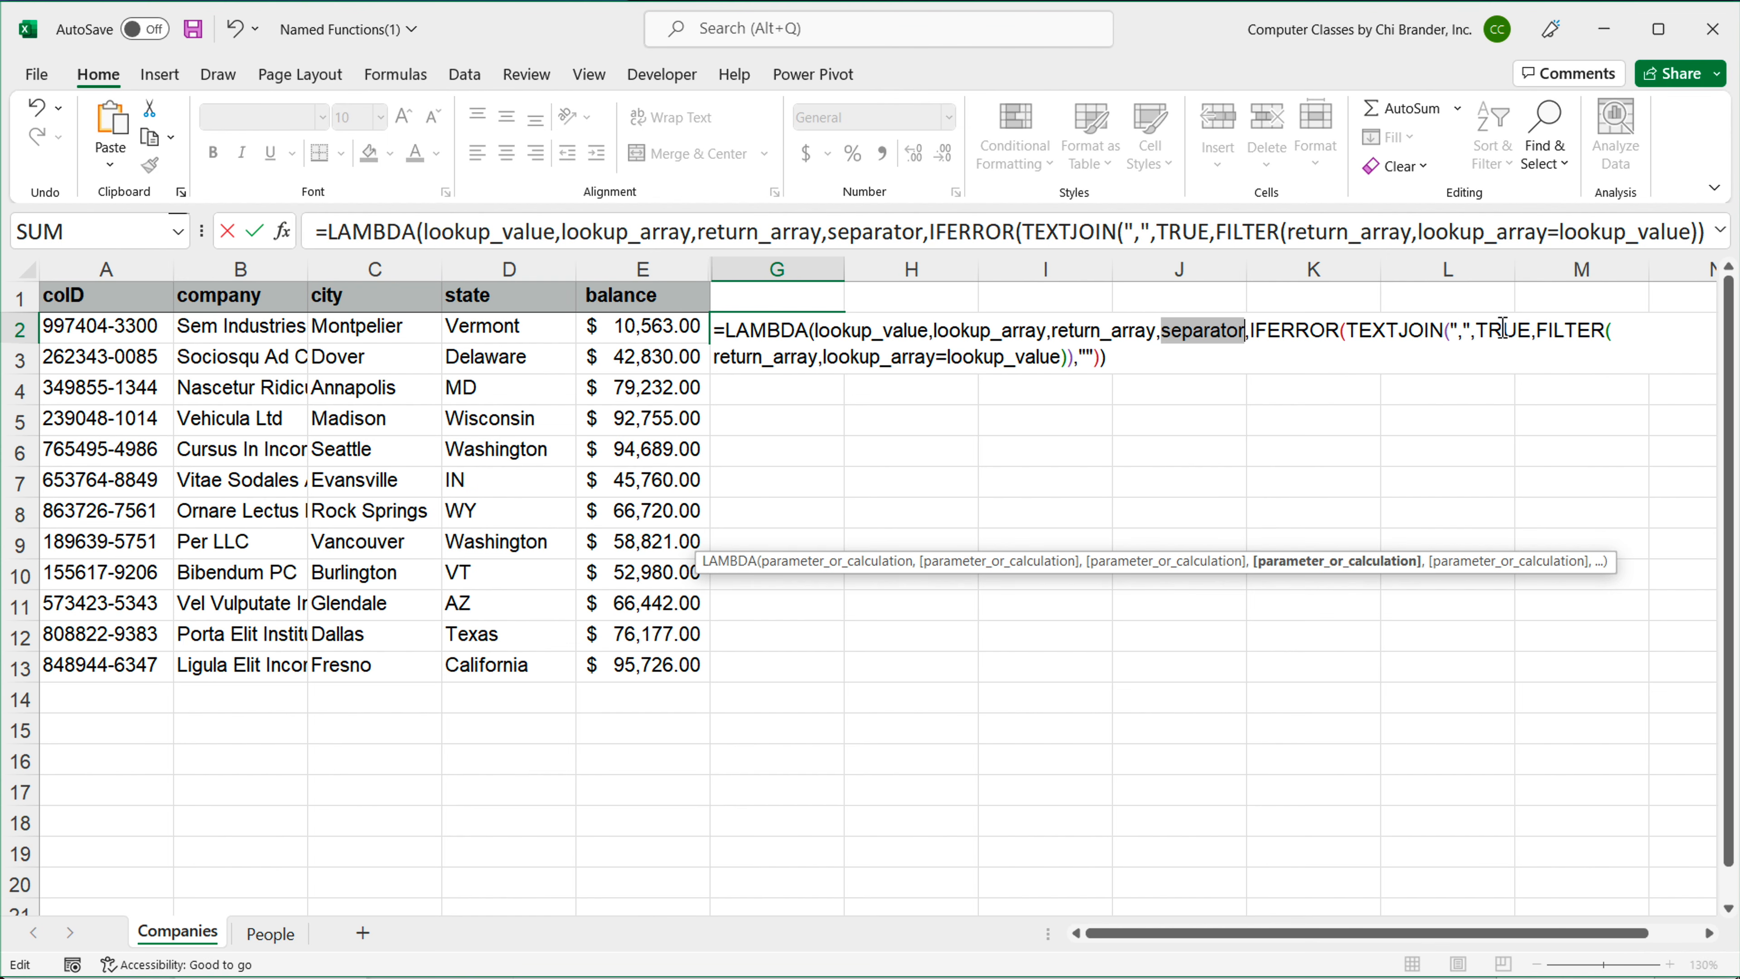
drag(1475, 335, 1447, 336)
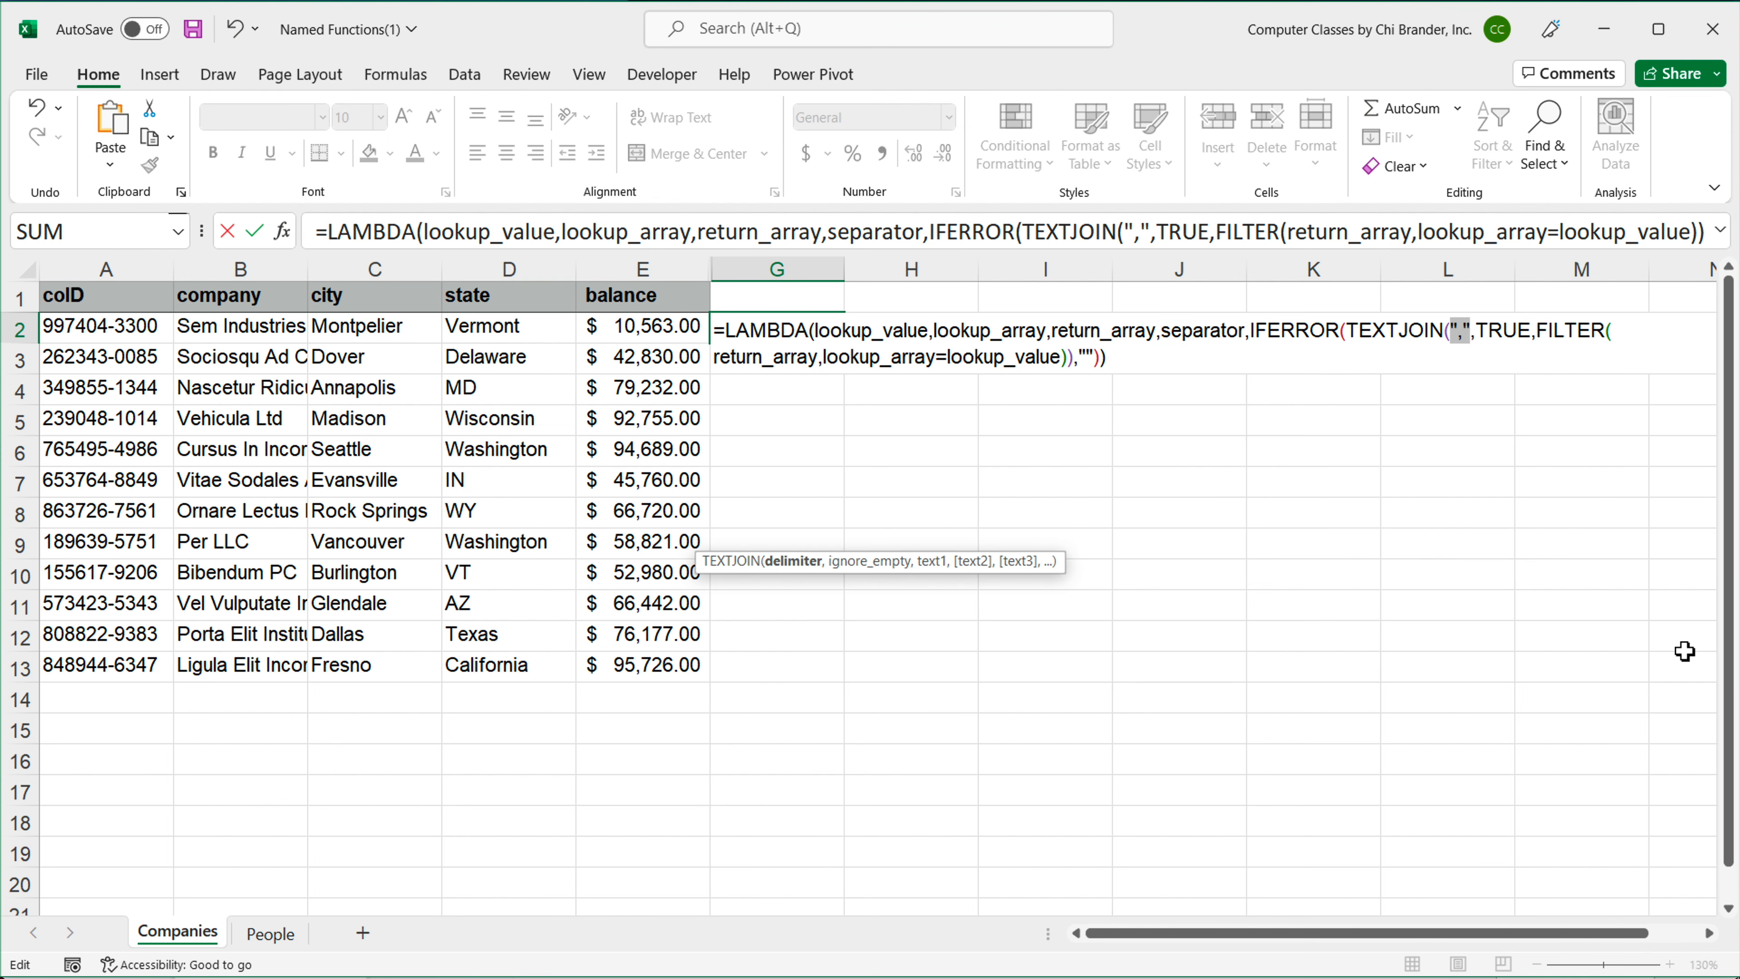
text(separator)
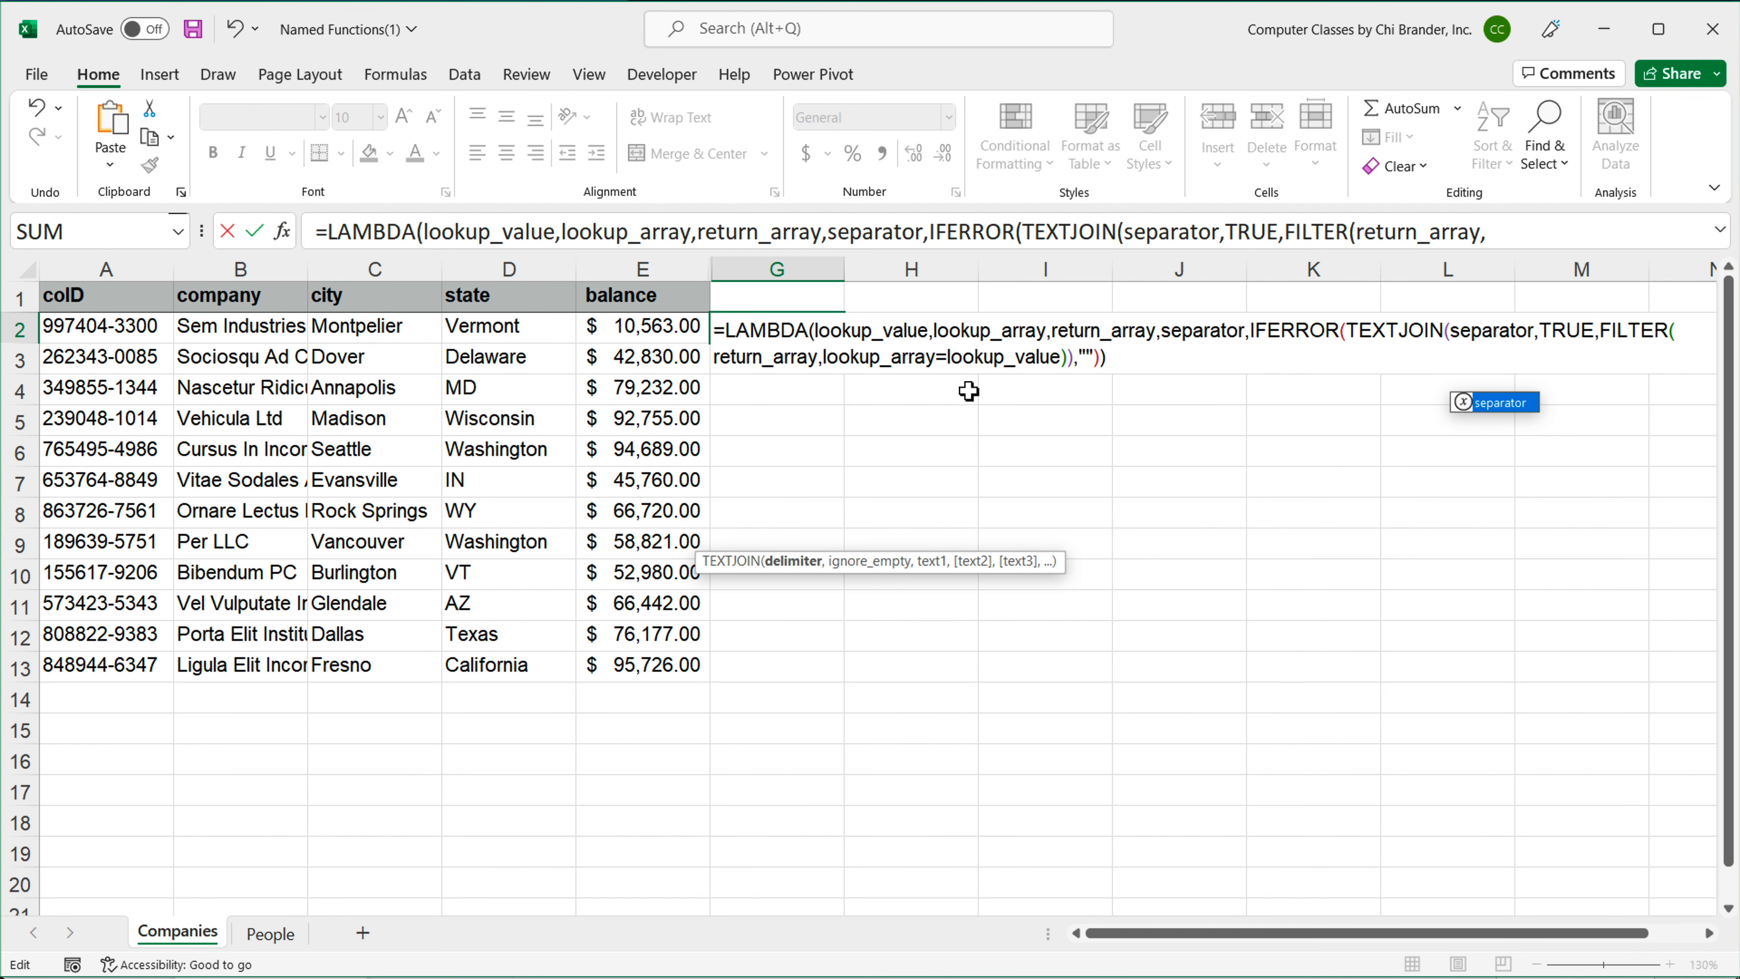
Step: Append a parenthesized argument list after the LAMBDA's closing parenthesis and supply cell A2 as the lookup_value argument
drag(816, 330, 1248, 337)
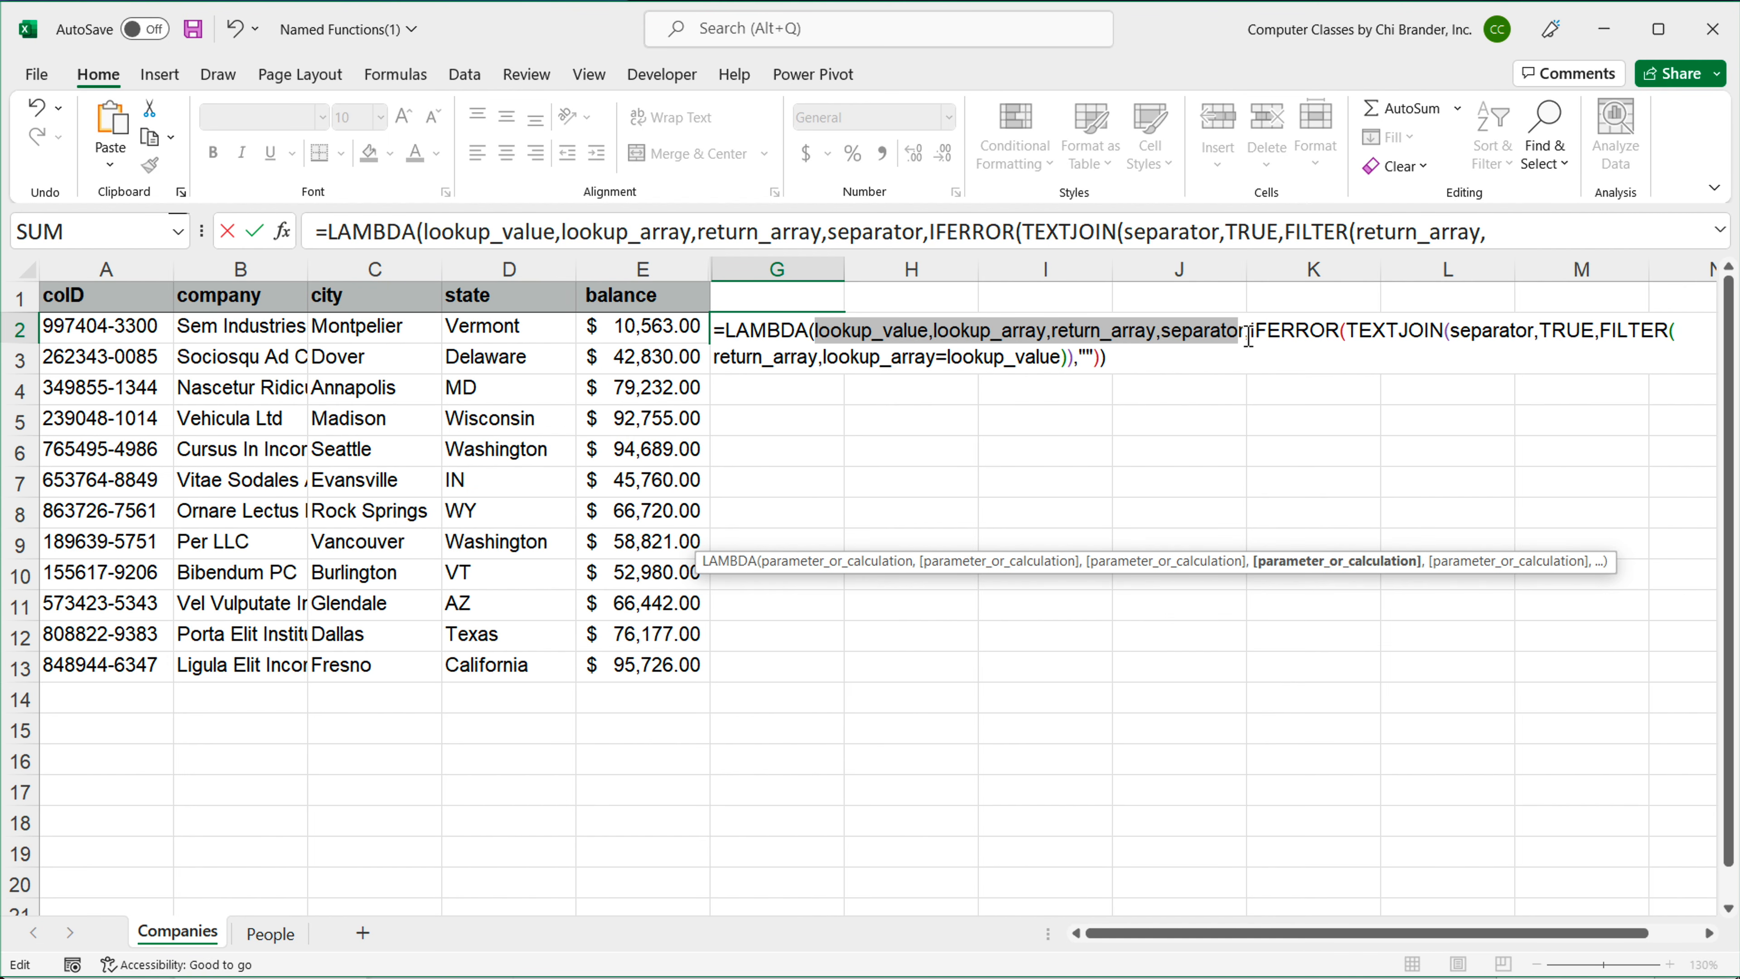
click(1171, 368)
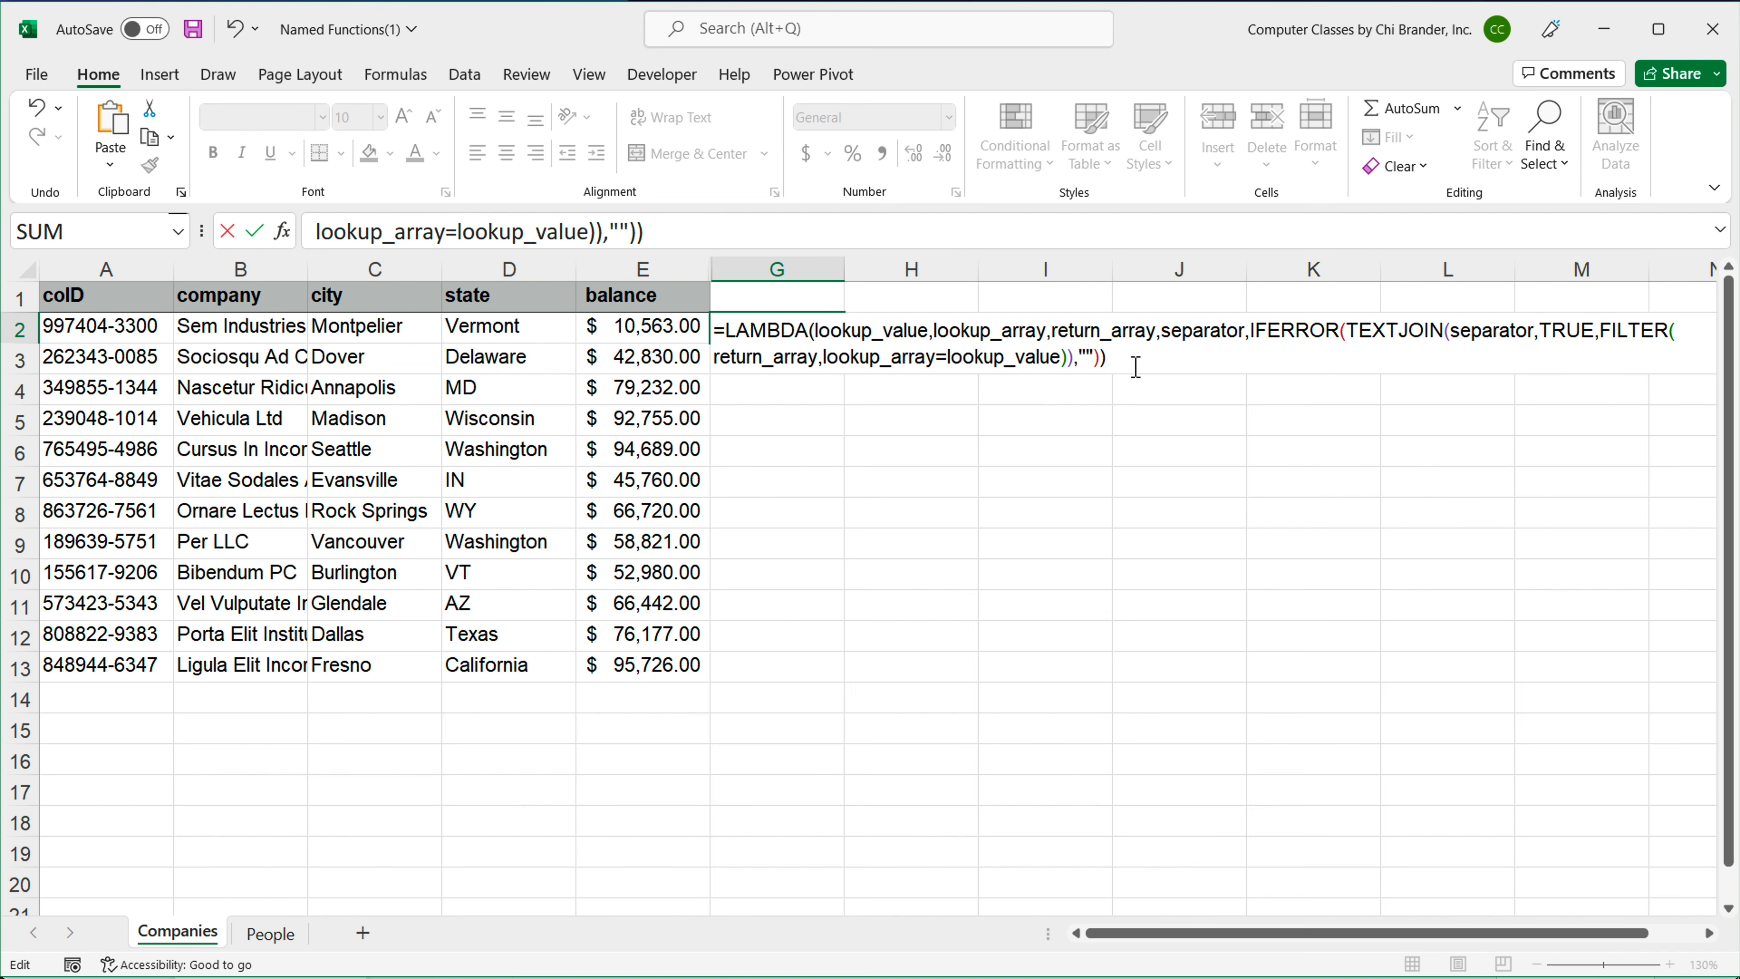
text(())
click(107, 327)
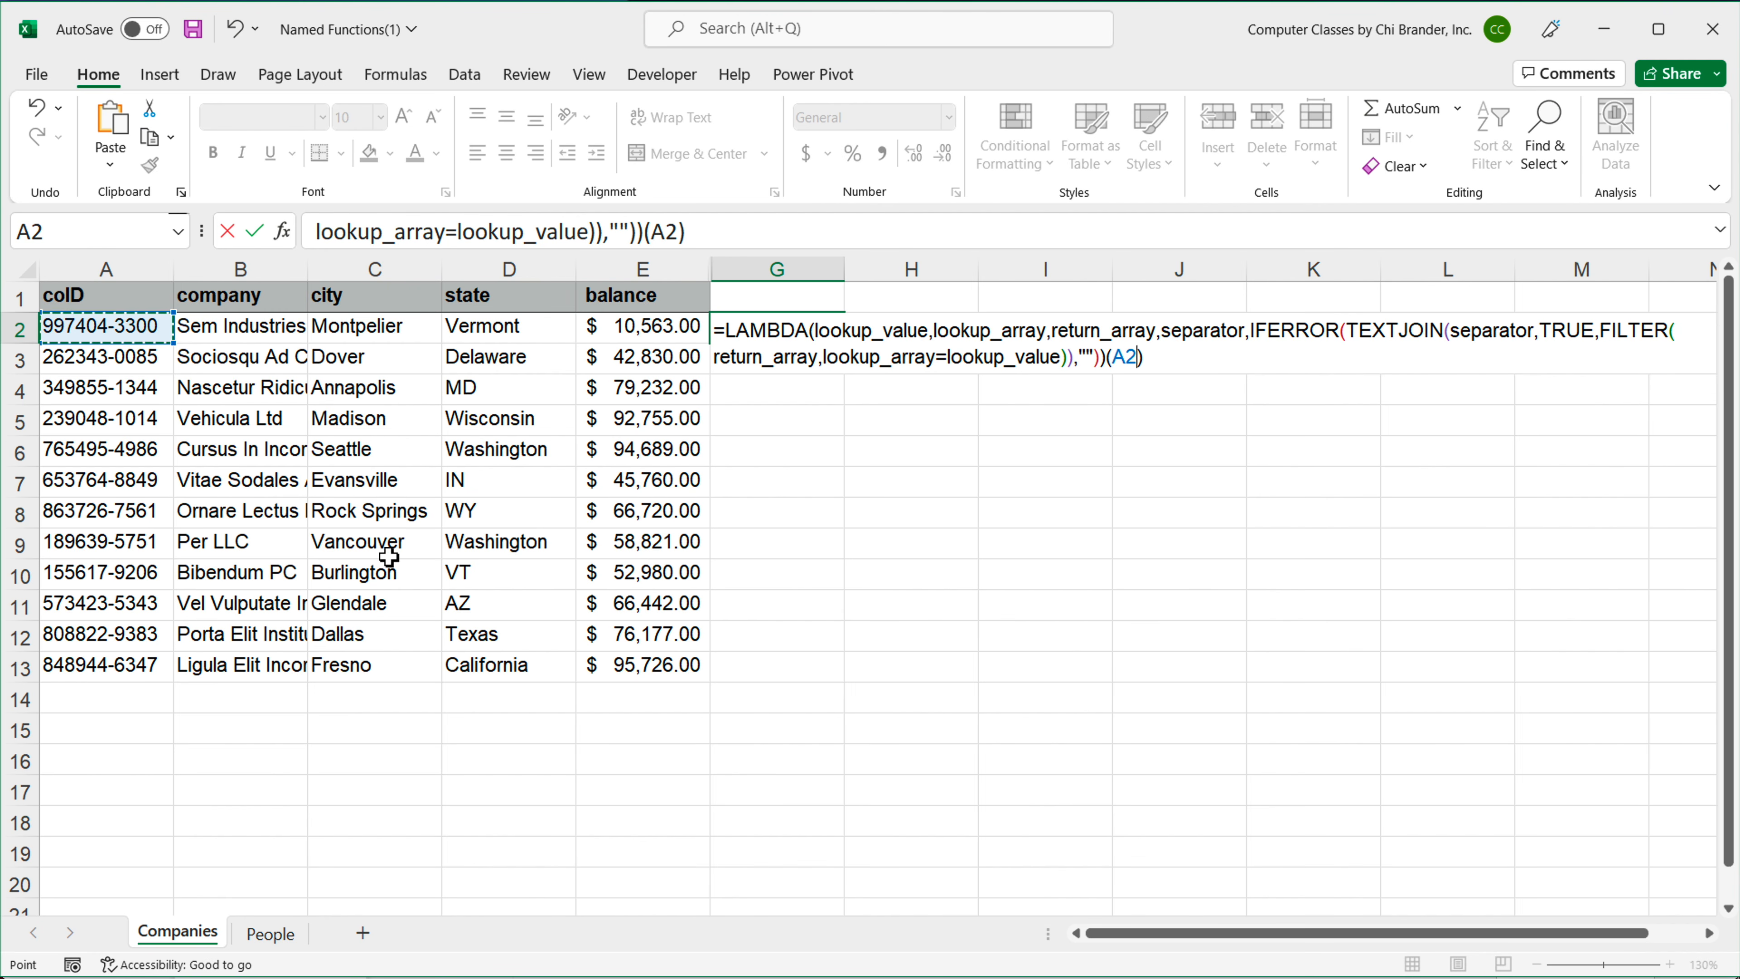
text(,)
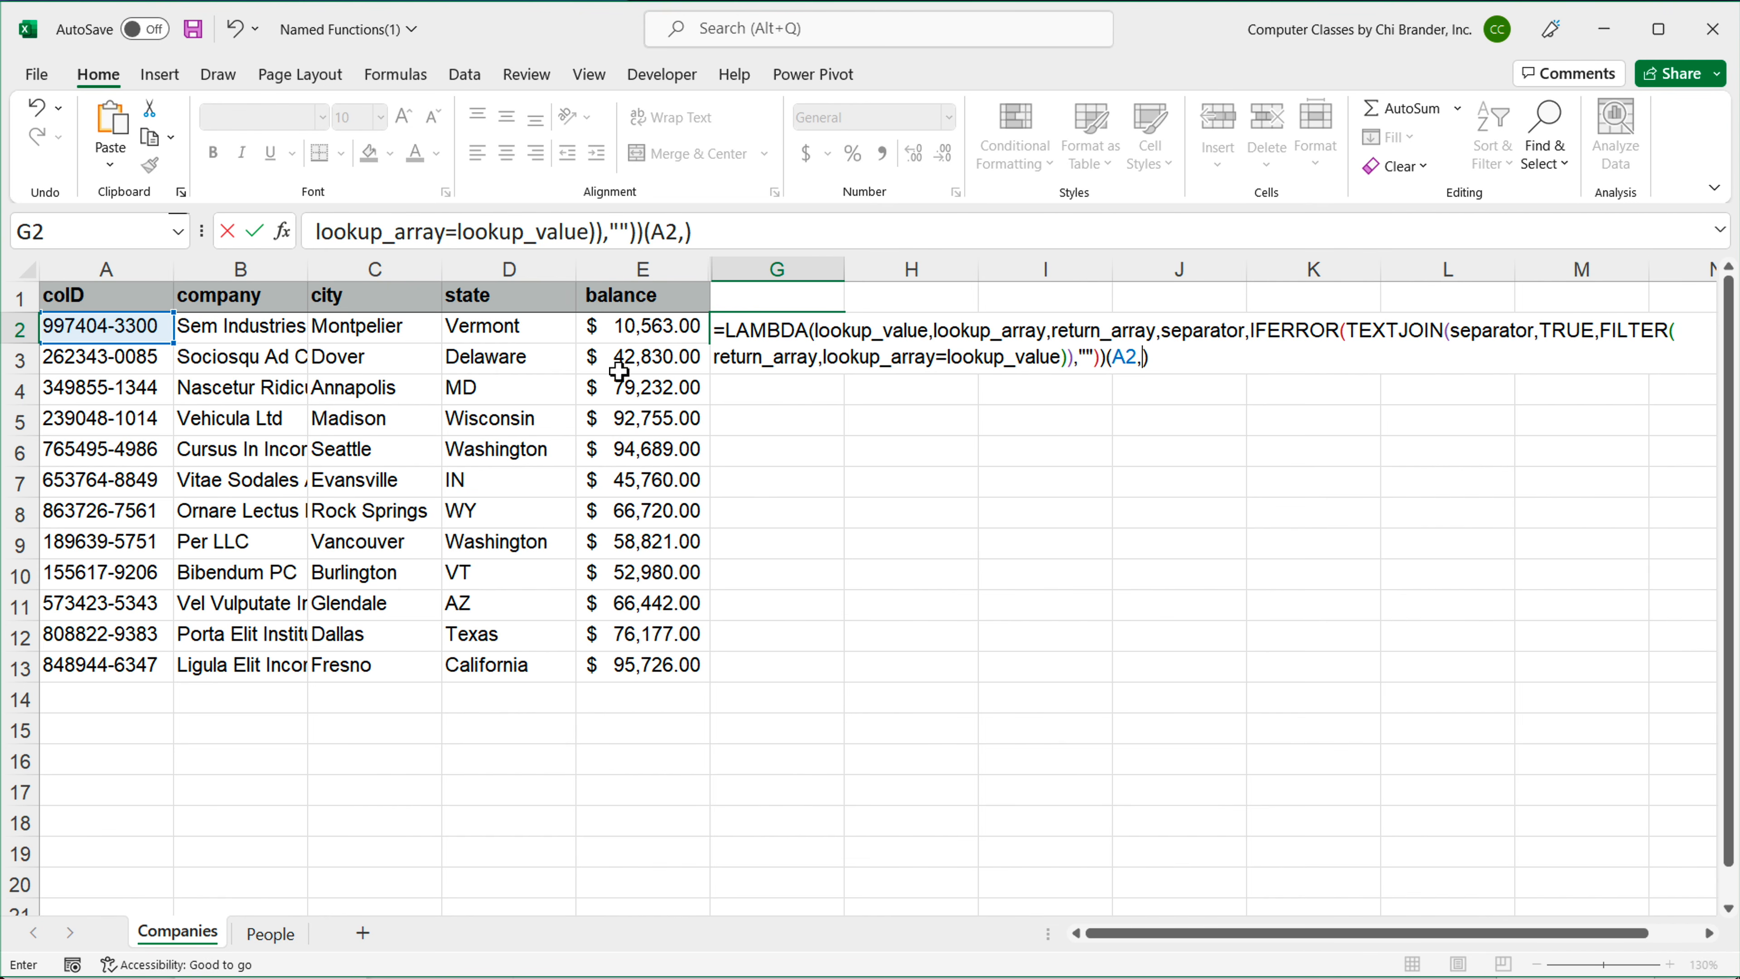
Step: Supply the coID range People!A2:A28 as the lookup_array argument of the LAMBDA call
double_click(992, 330)
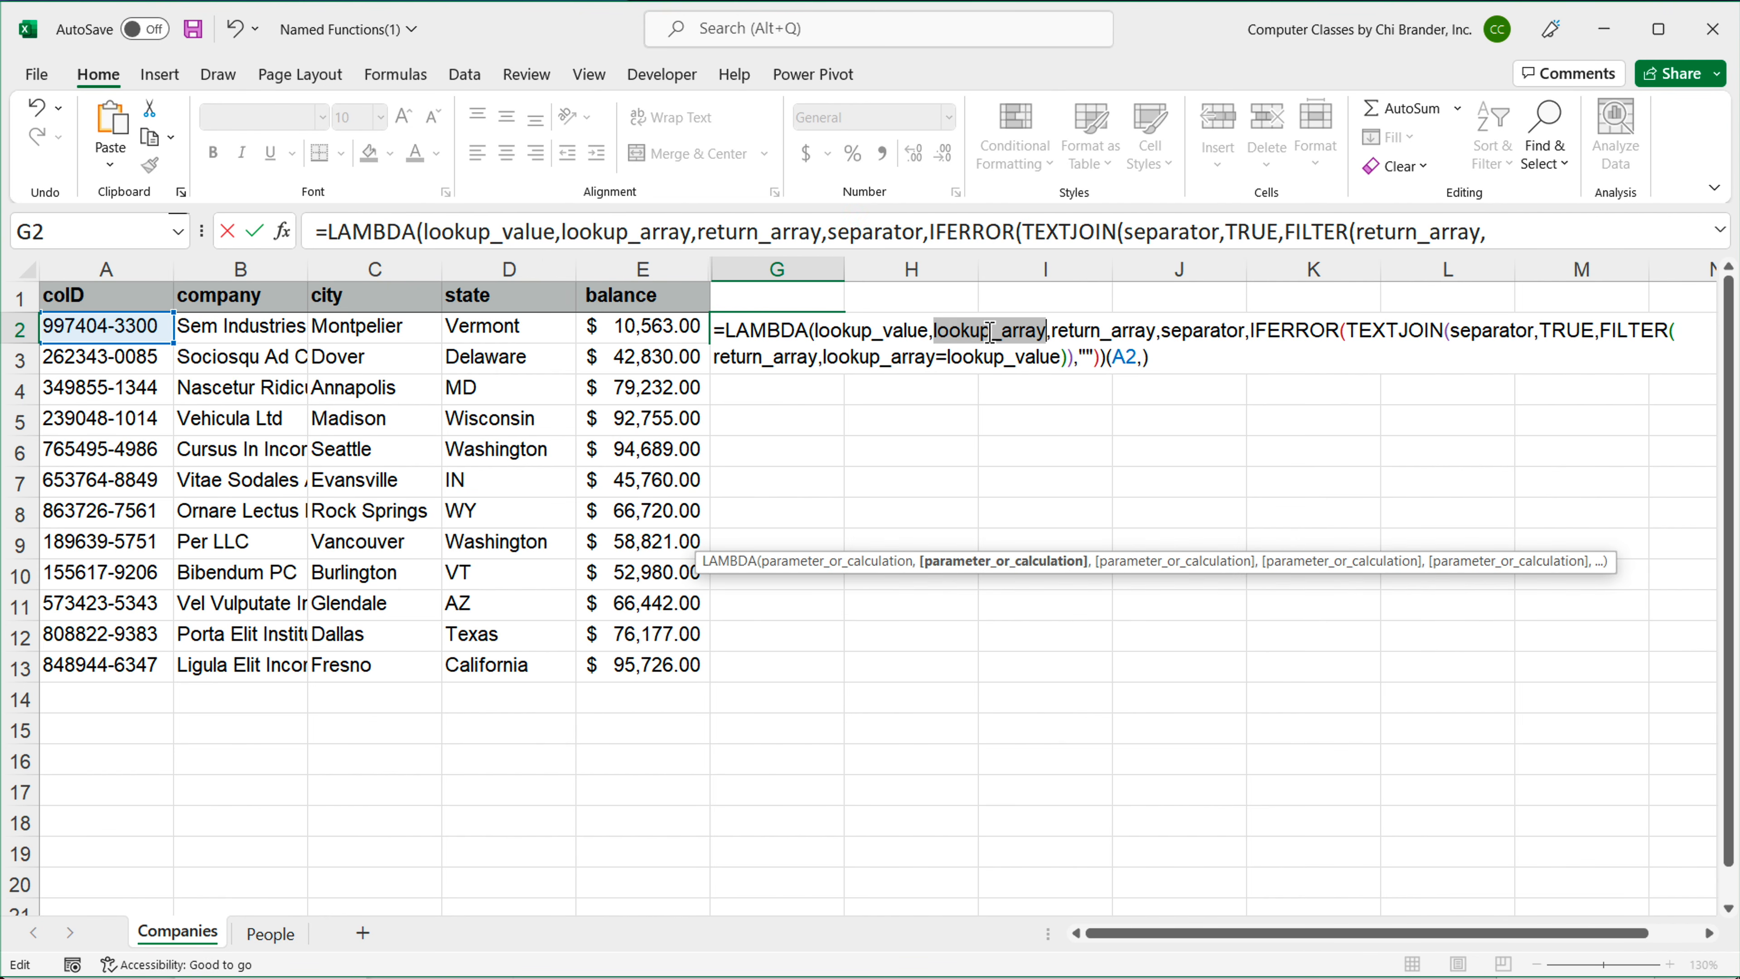
click(1147, 358)
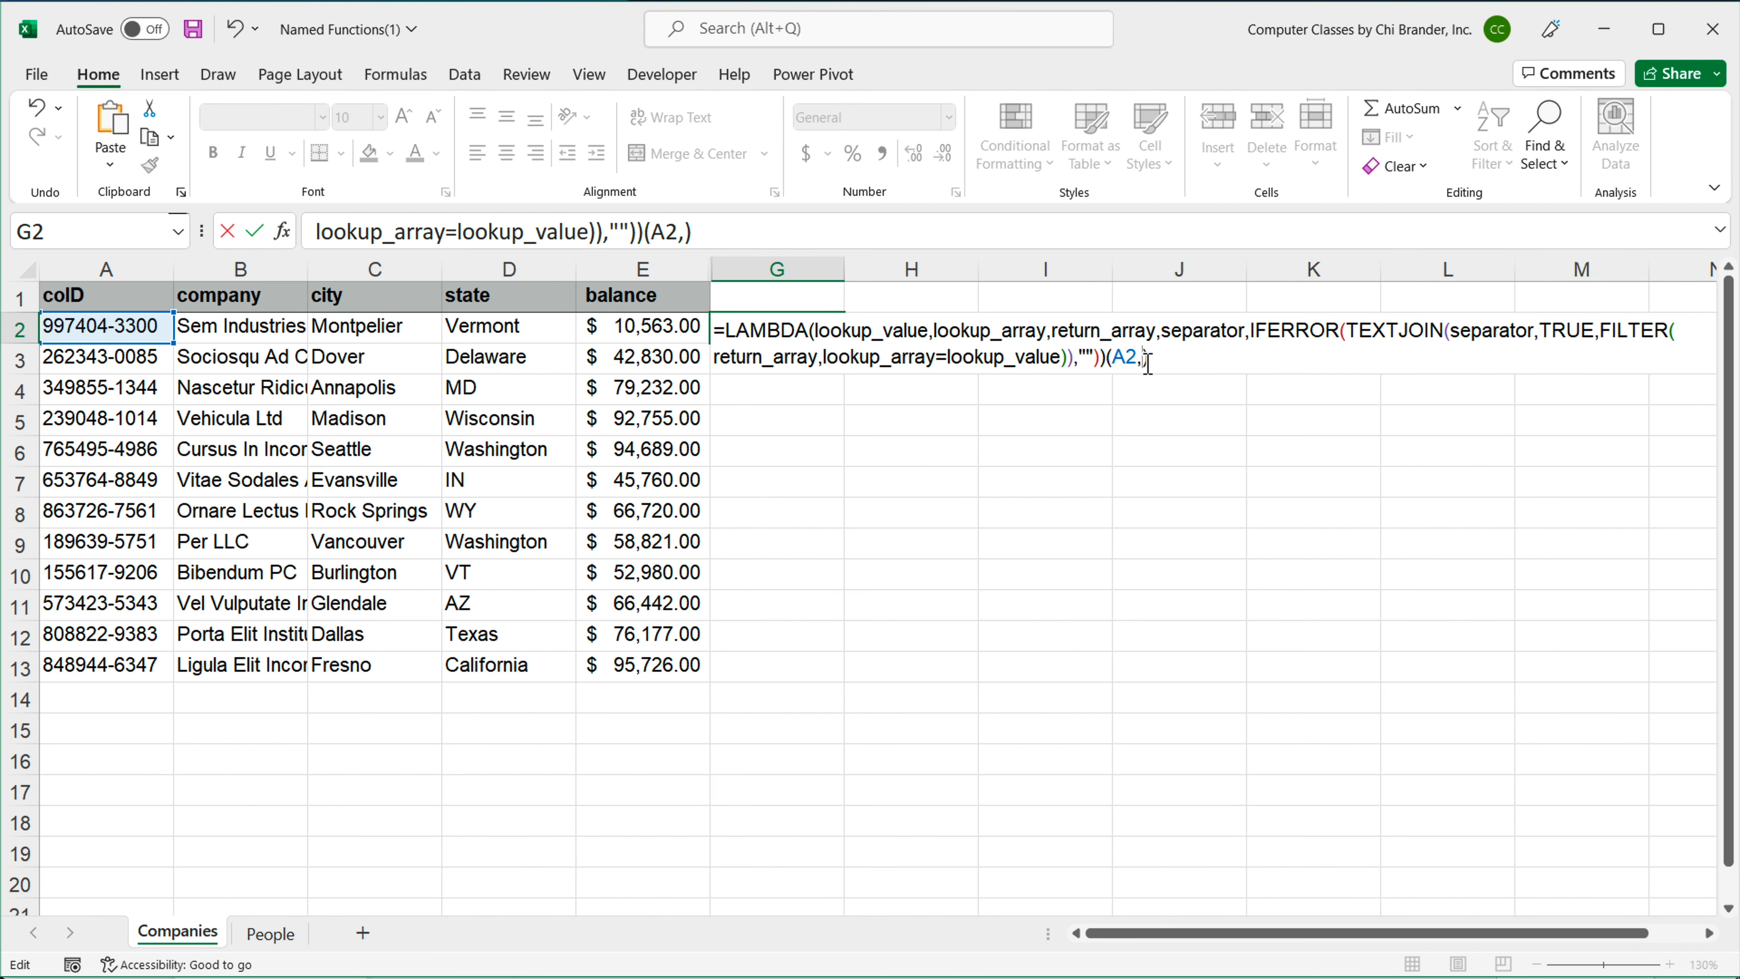
click(270, 934)
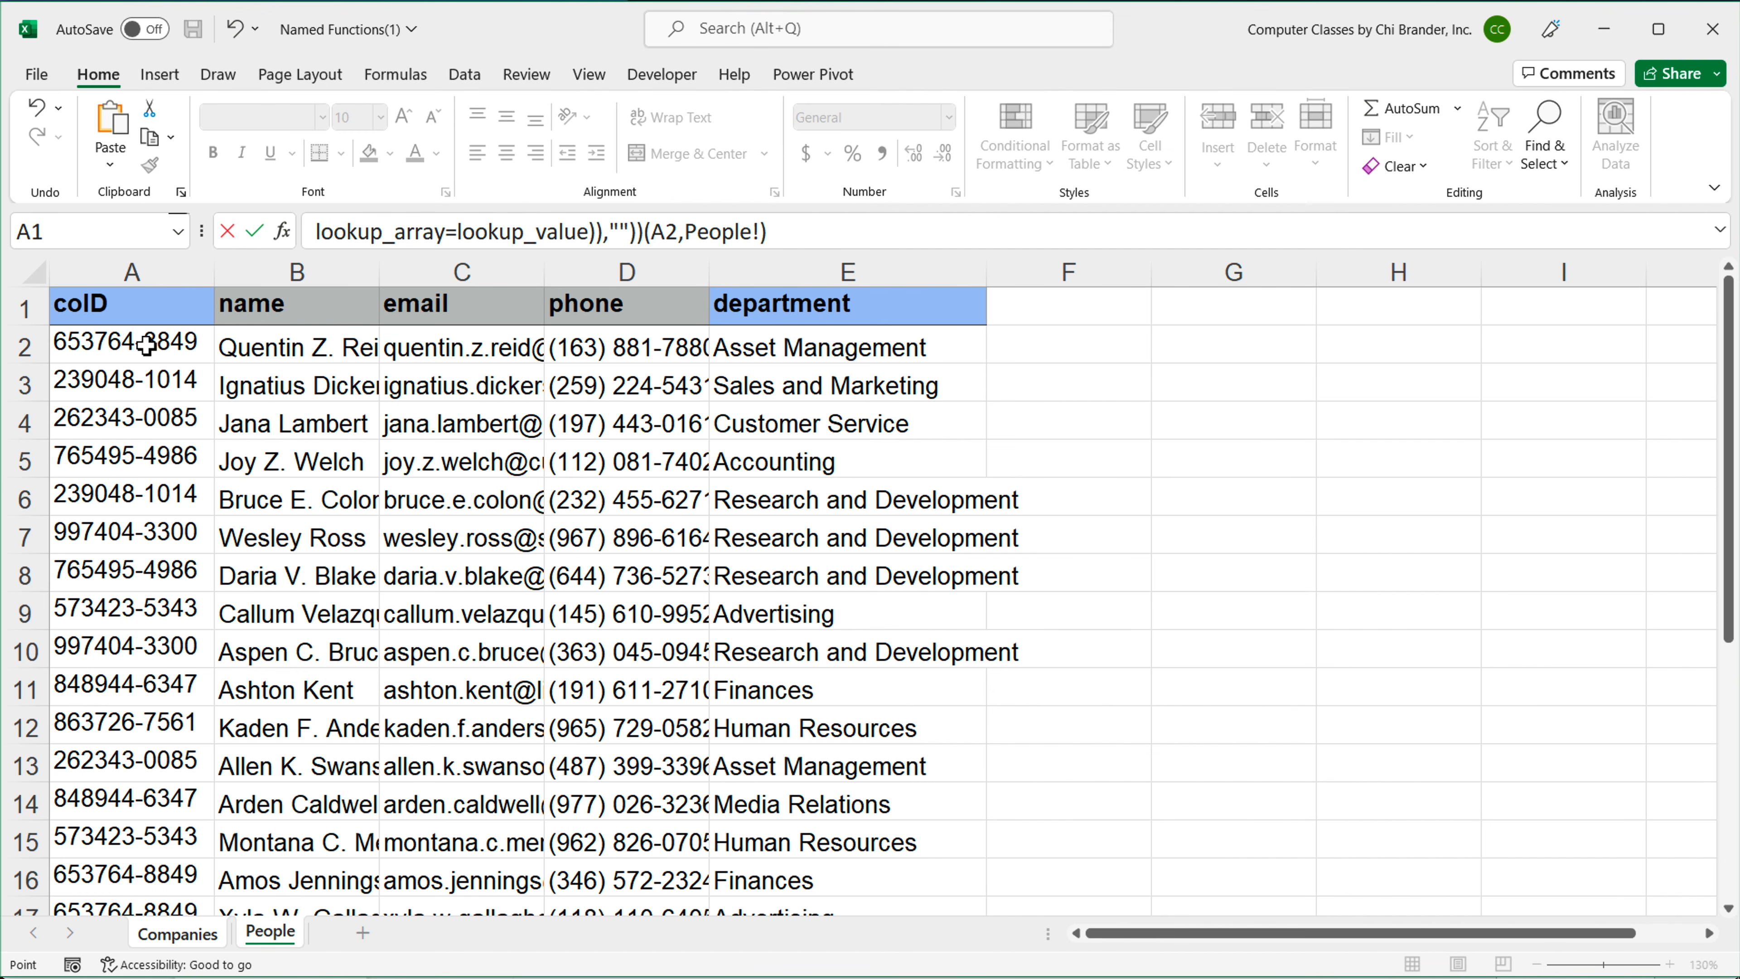
drag(158, 343, 144, 450)
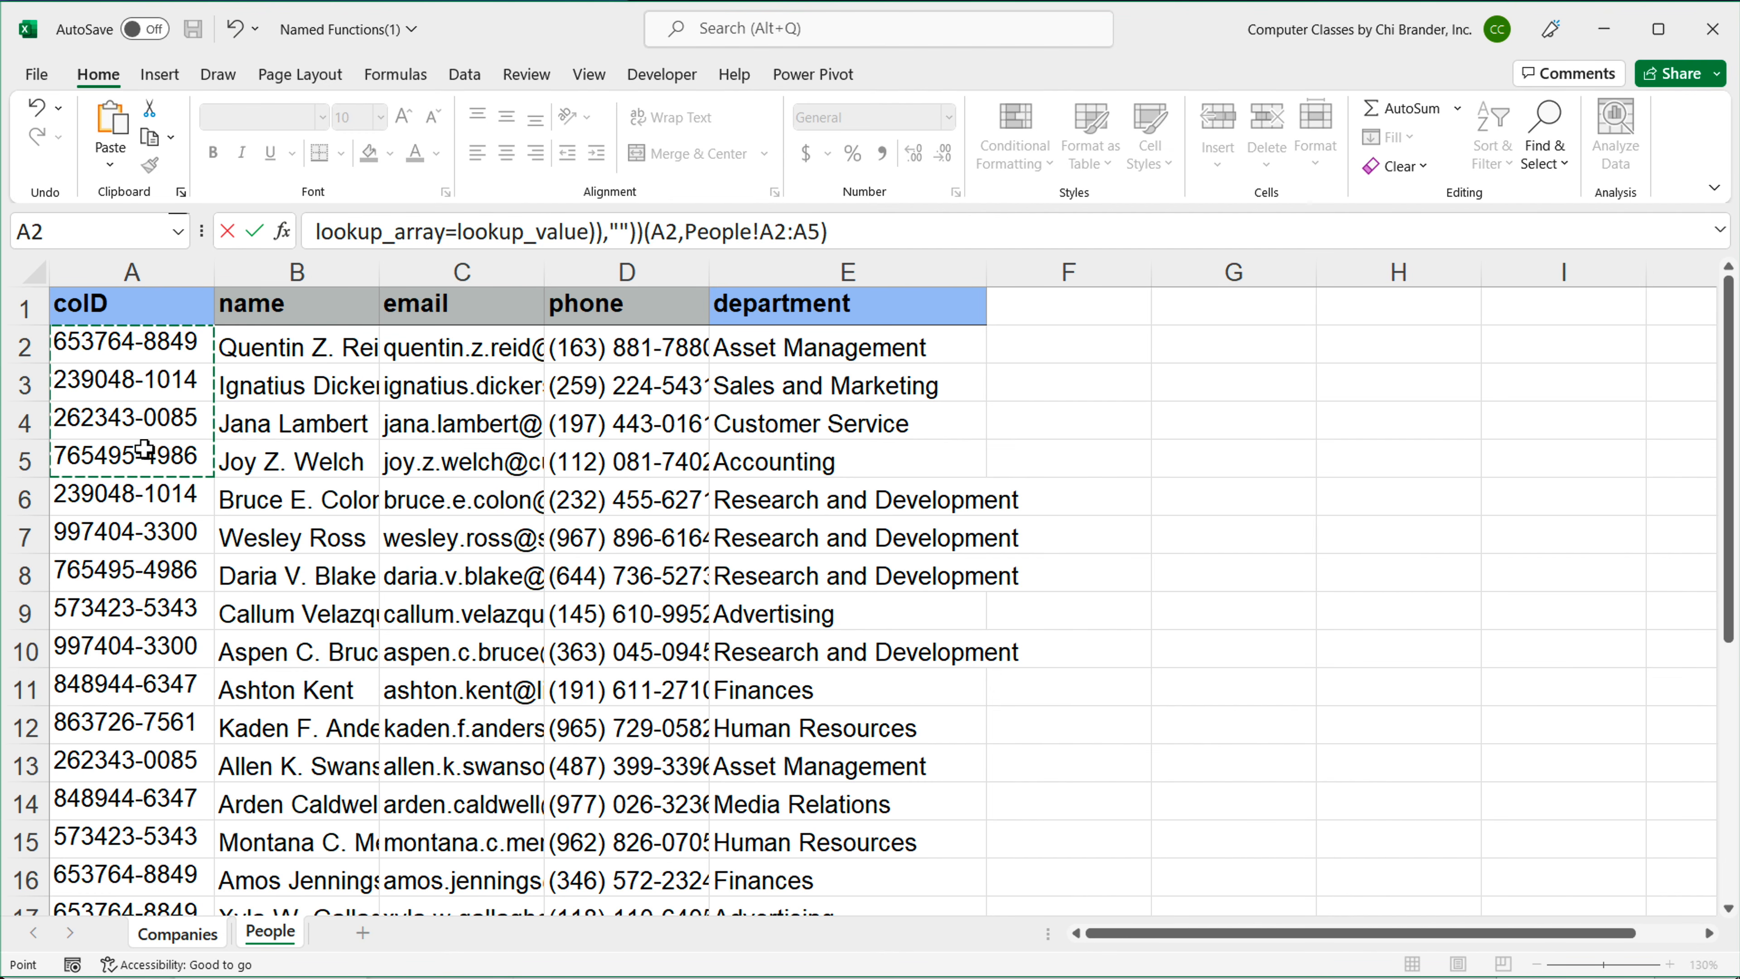
key(ctrl+shift+Down)
text(,)
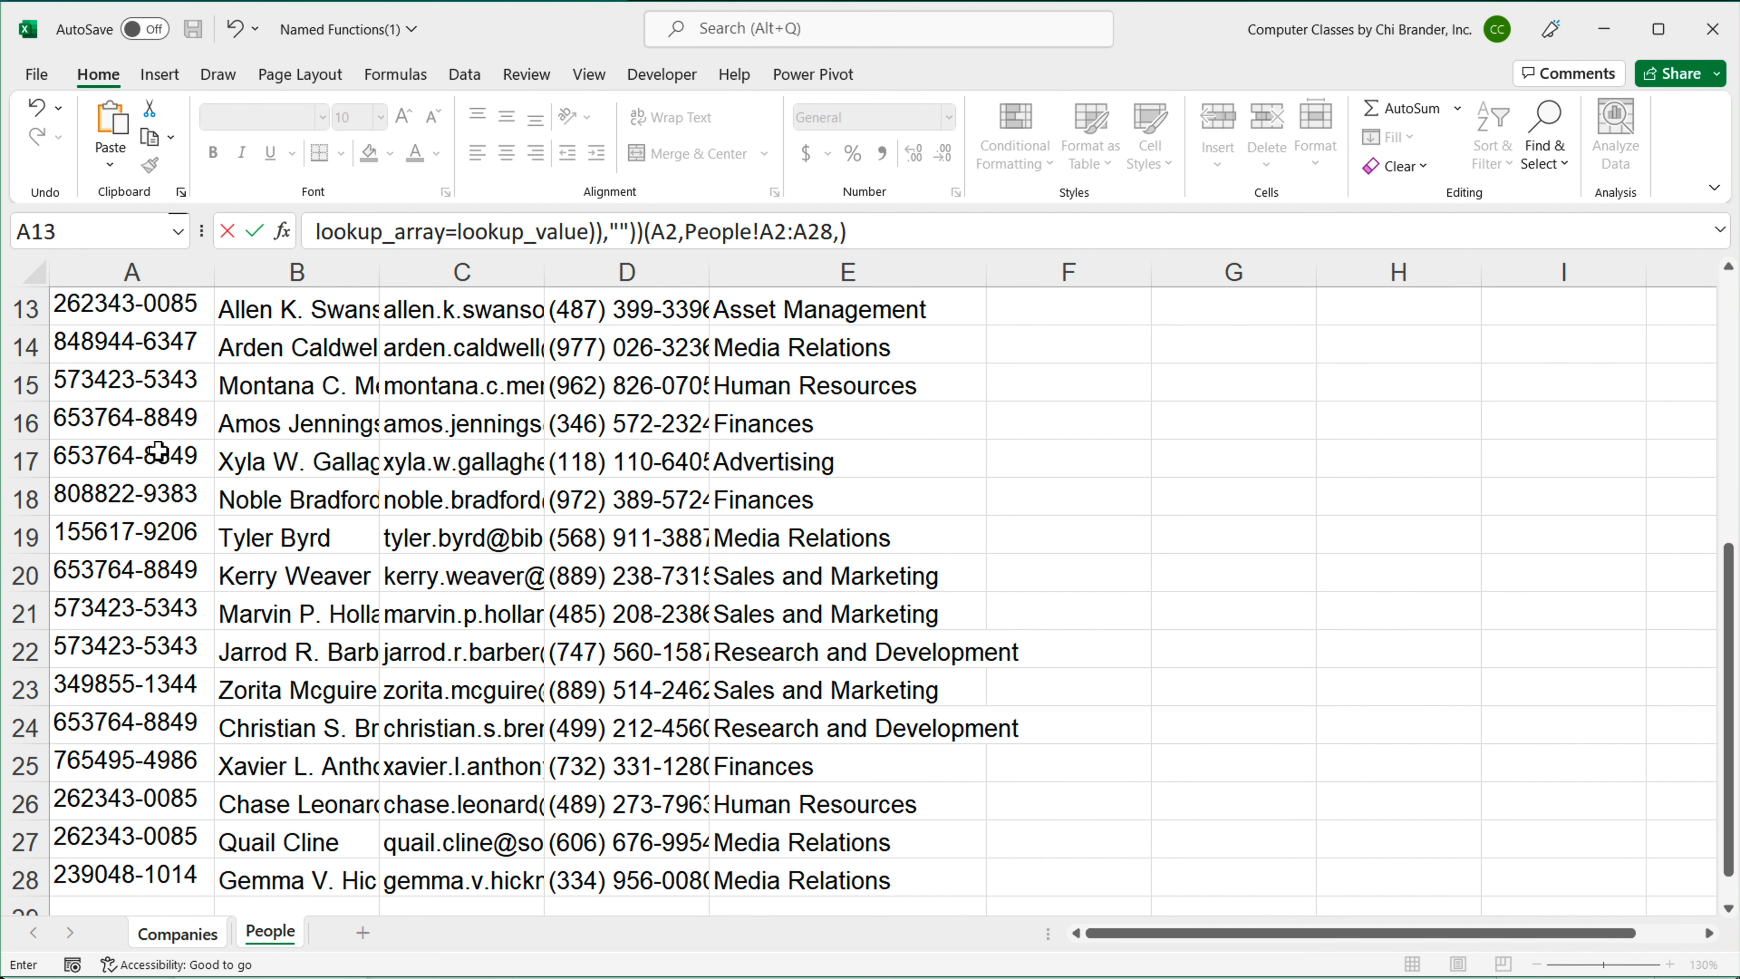
scroll(517, 468, up, 1)
scroll(517, 468, up, 3)
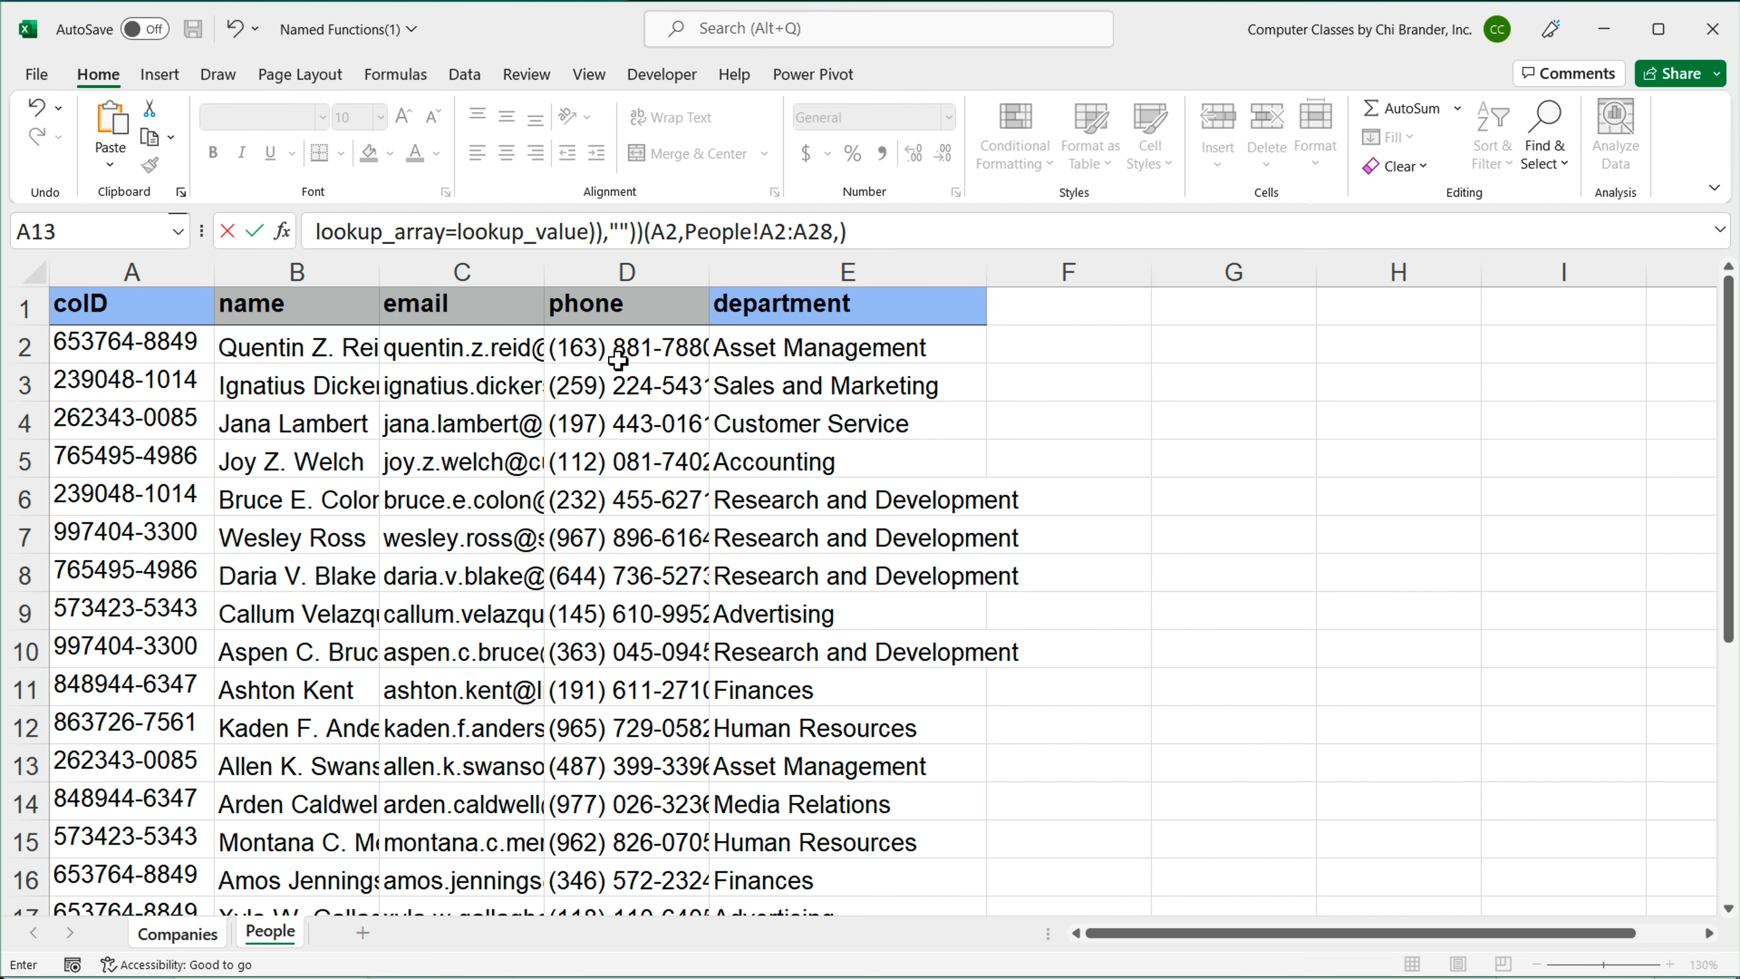
click(783, 354)
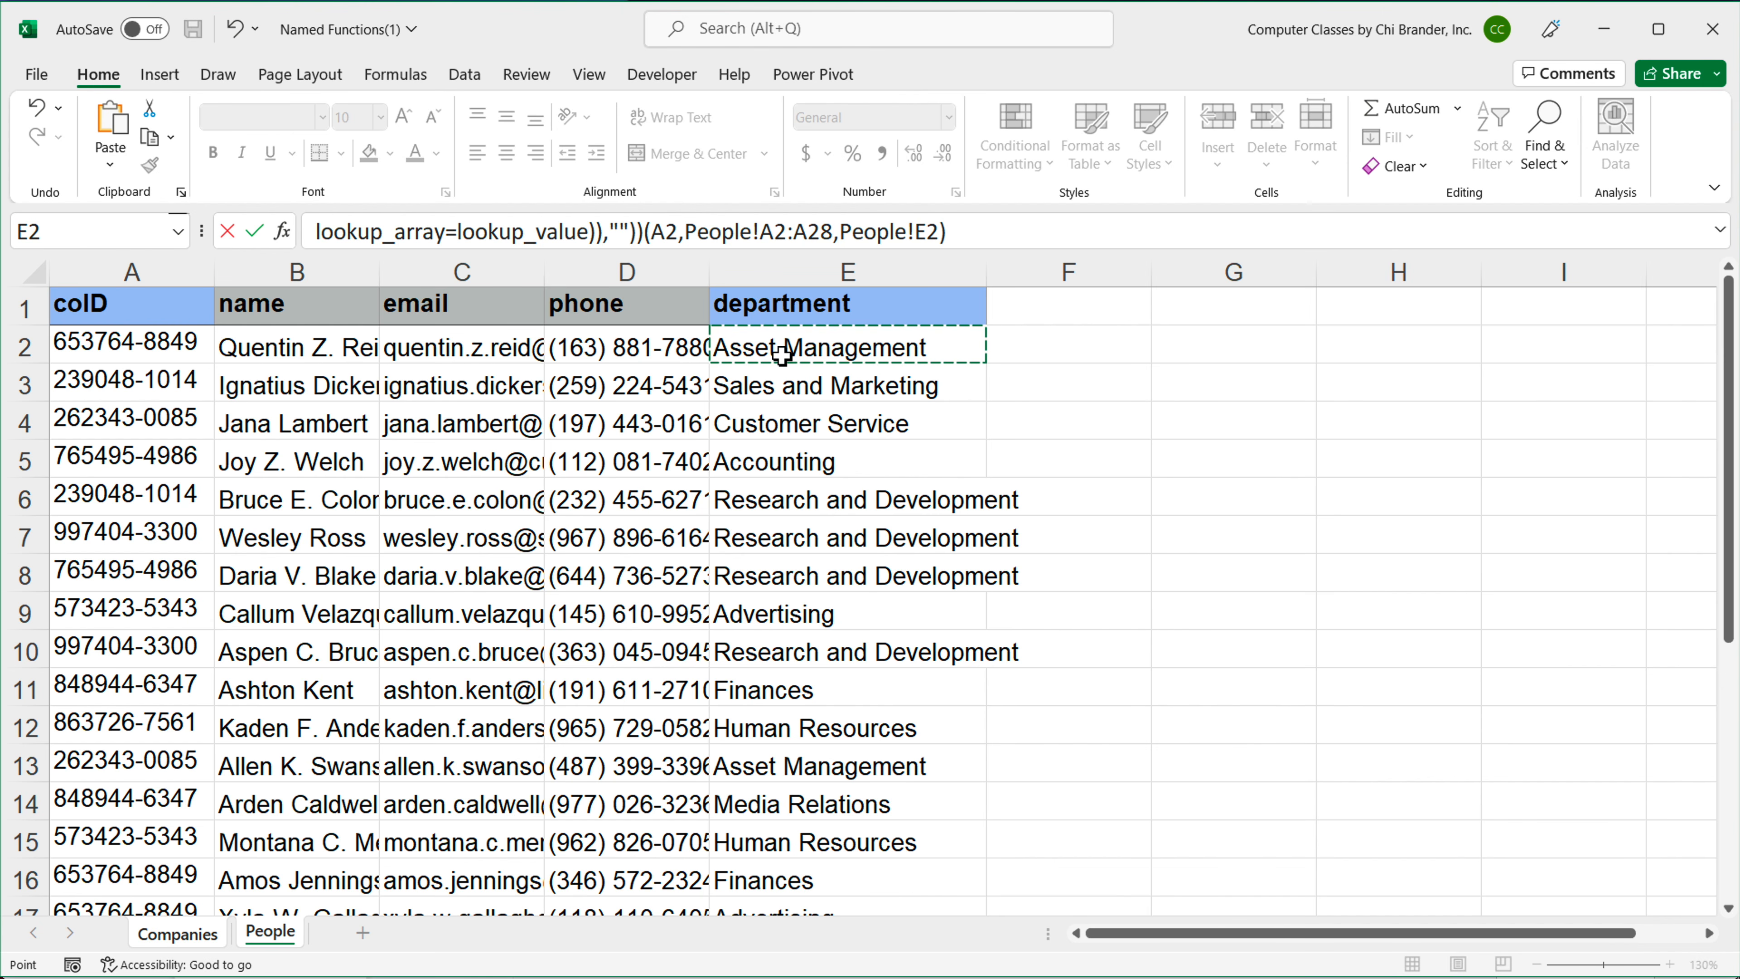
key(ctrl+shift+Down)
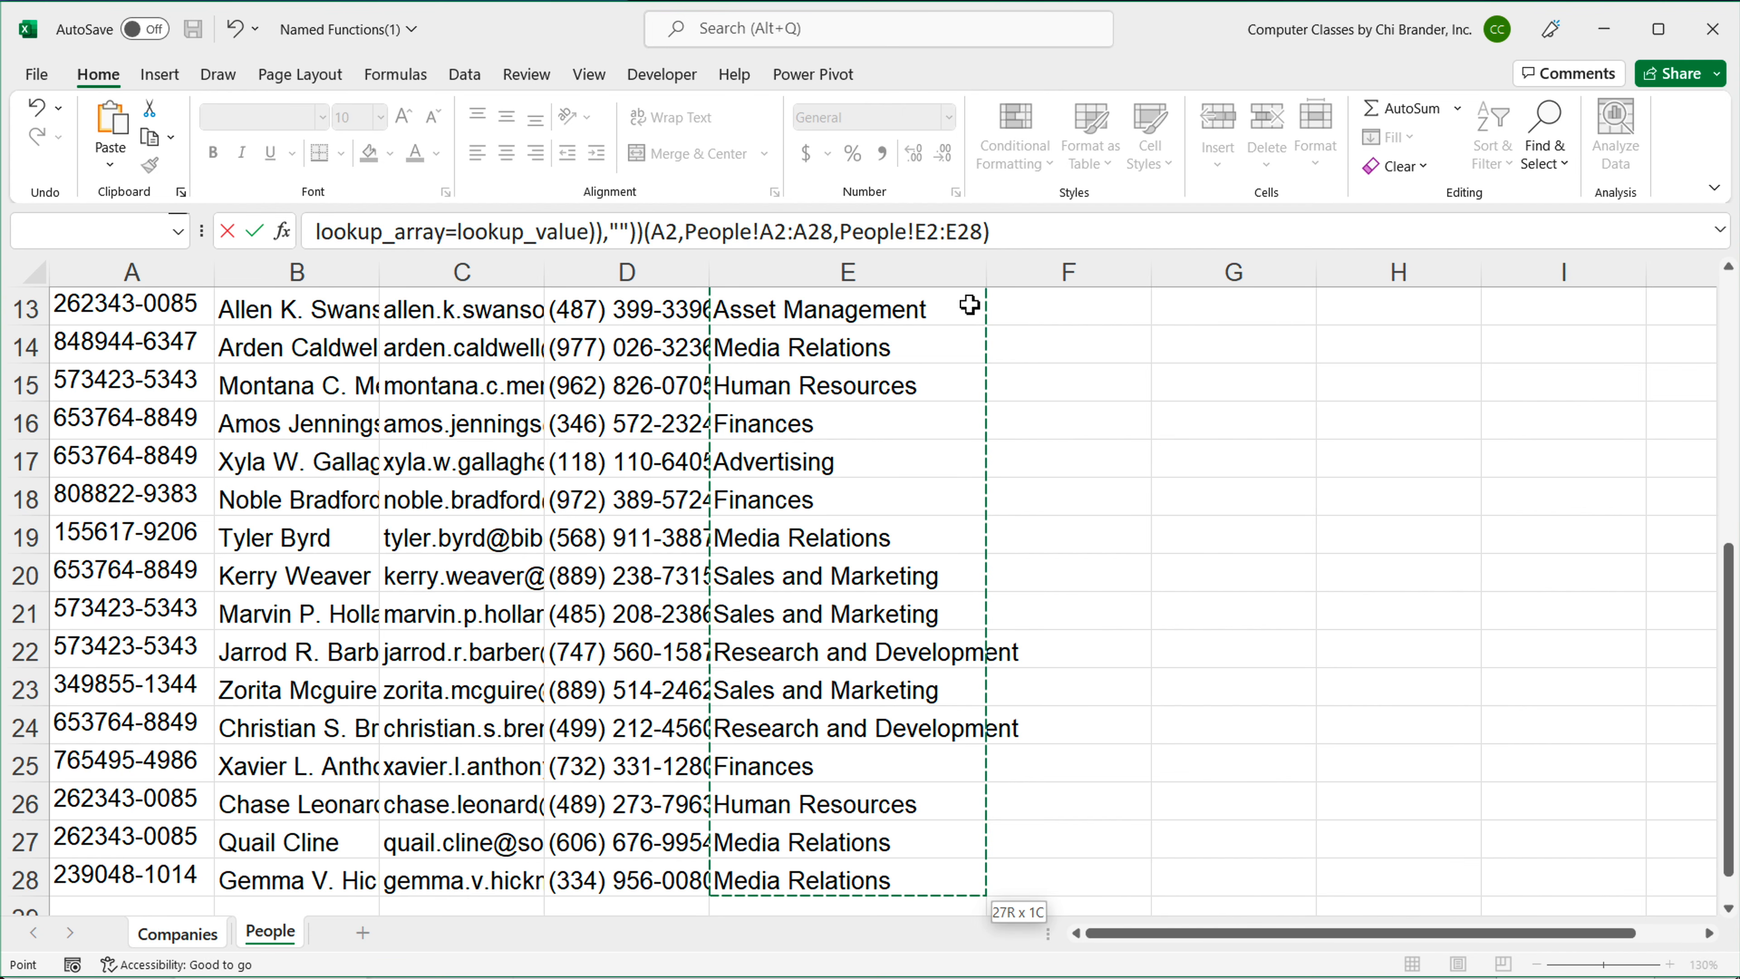
scroll(824, 404, up, 4)
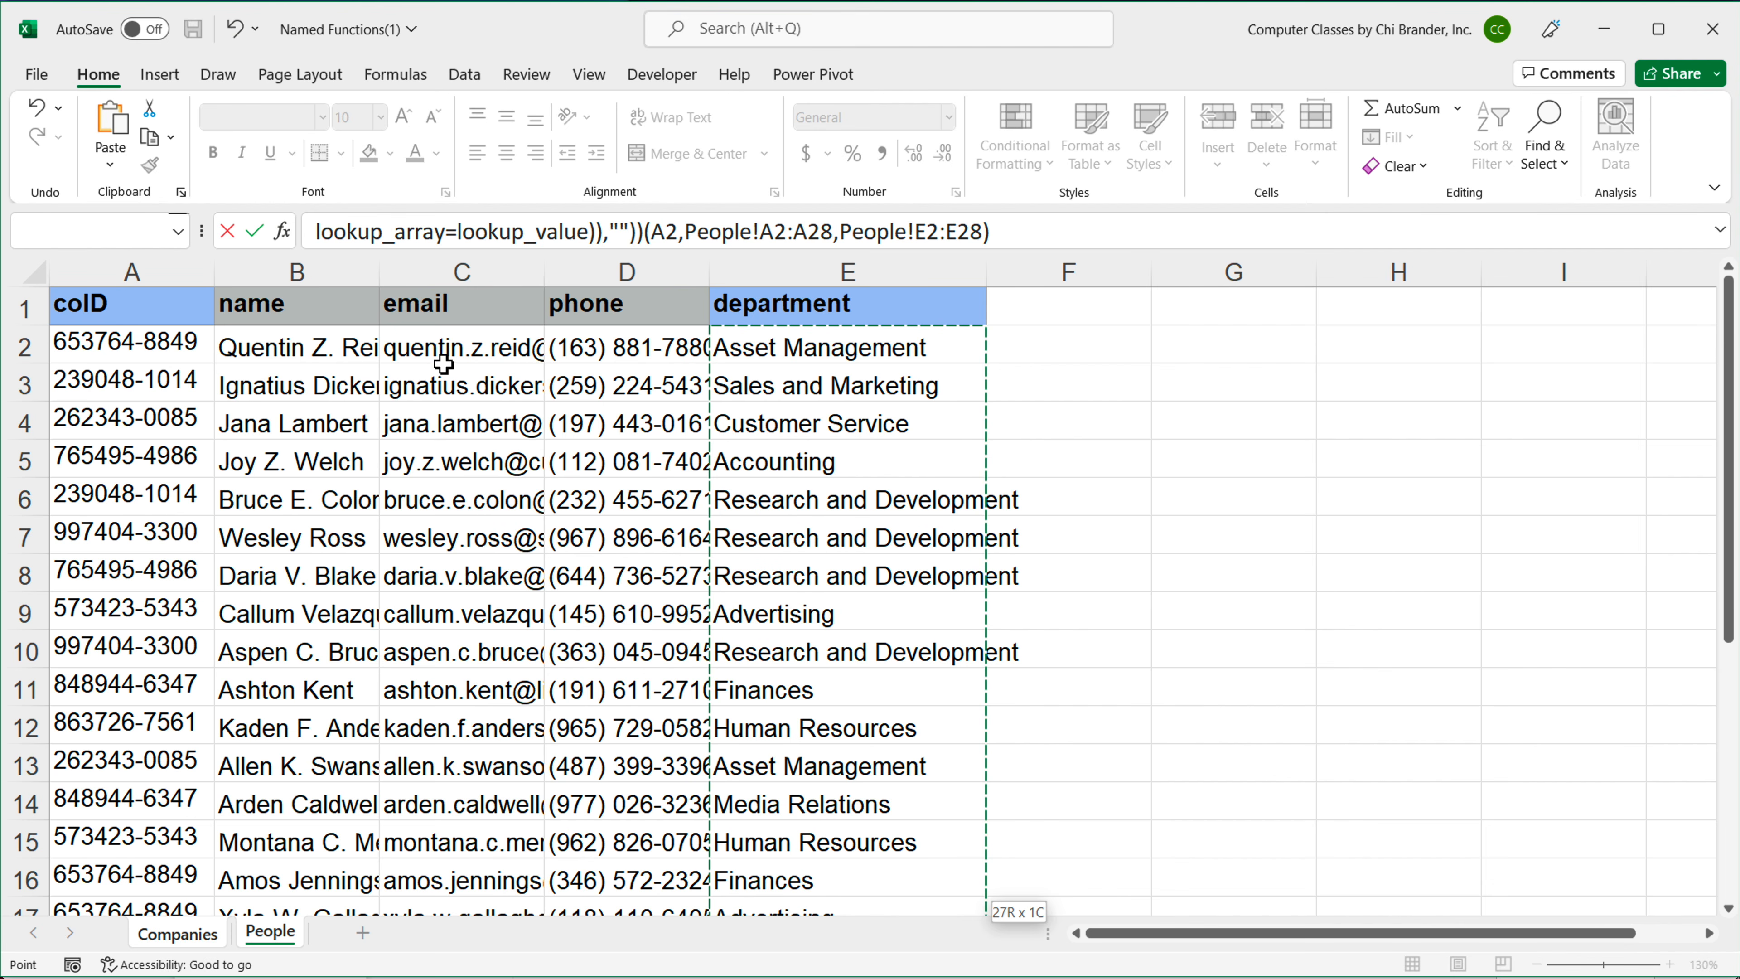
Step: Supply the name range People!B2:B28 as return_array and "," as separator, and enter the completed formula
click(330, 356)
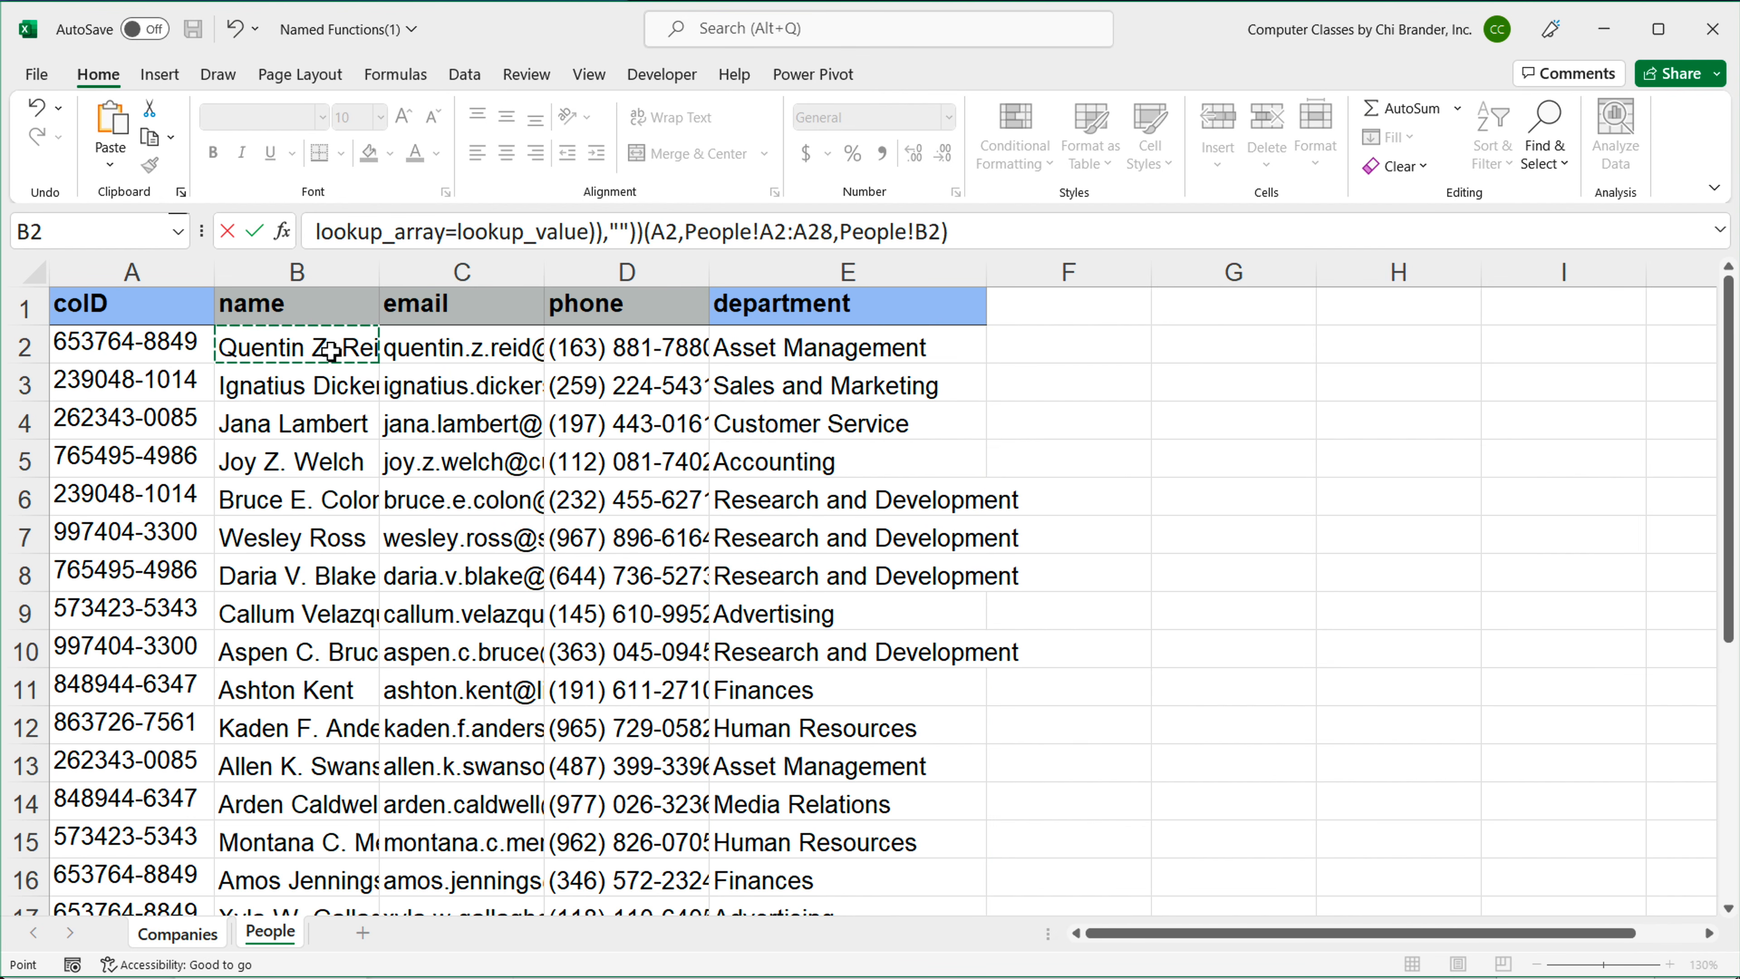
key(ctrl+shift+Down)
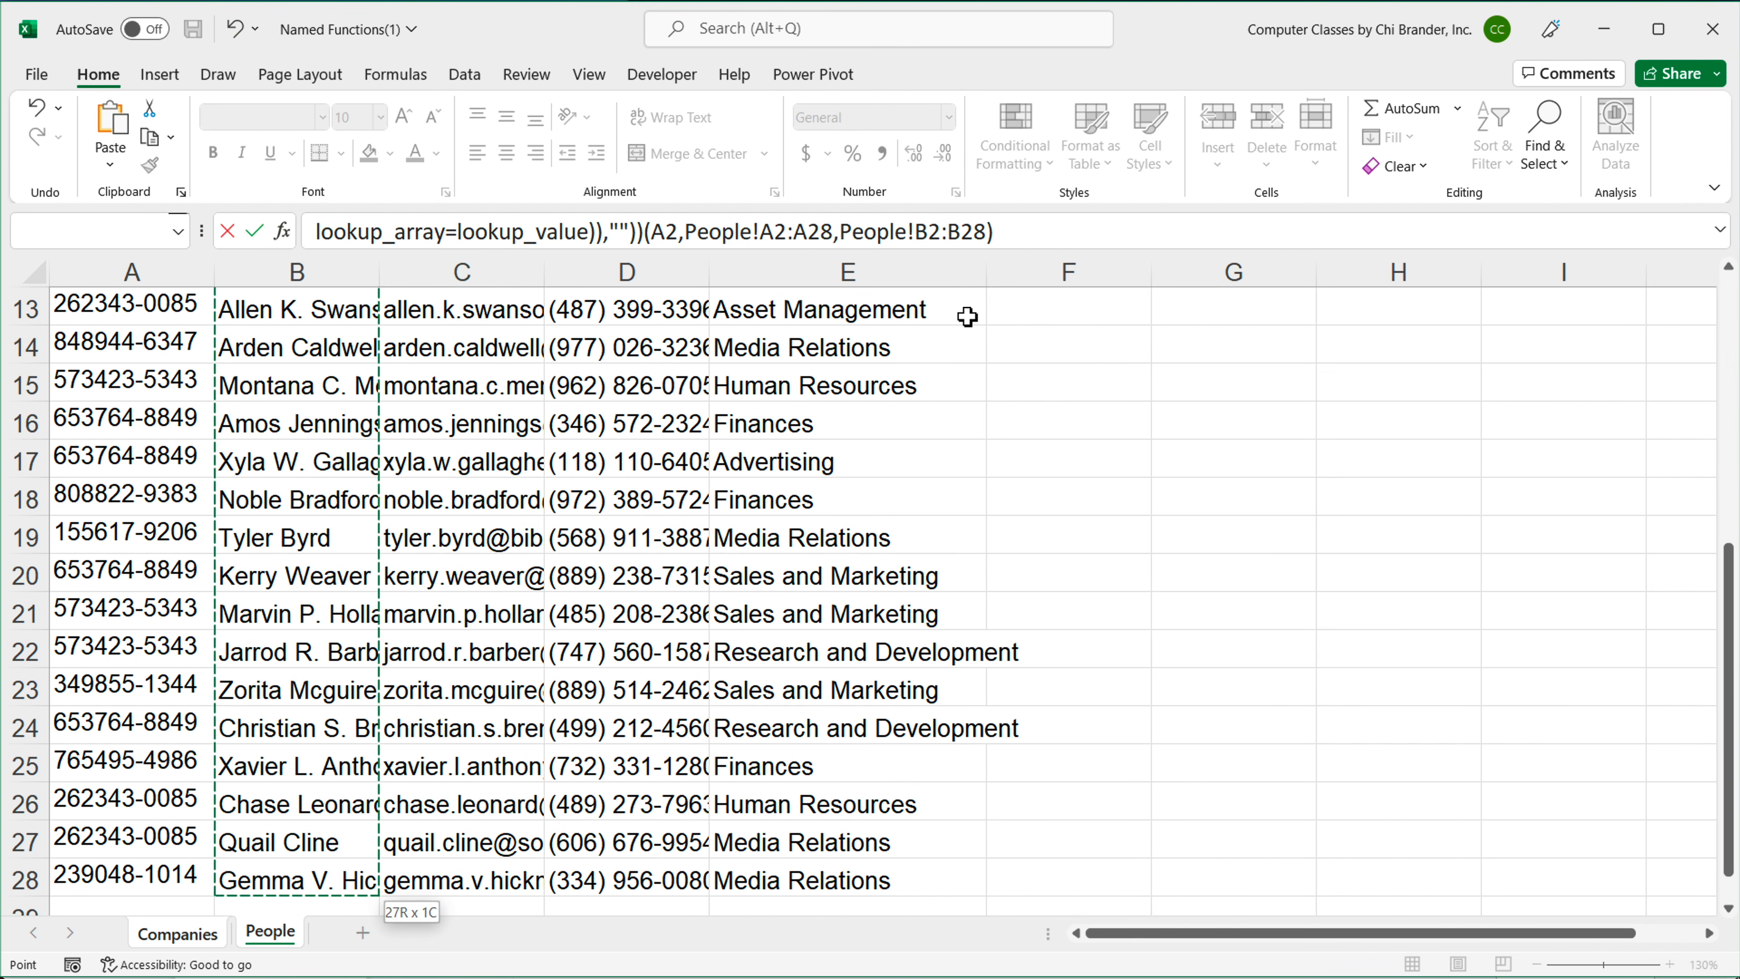
text(,)
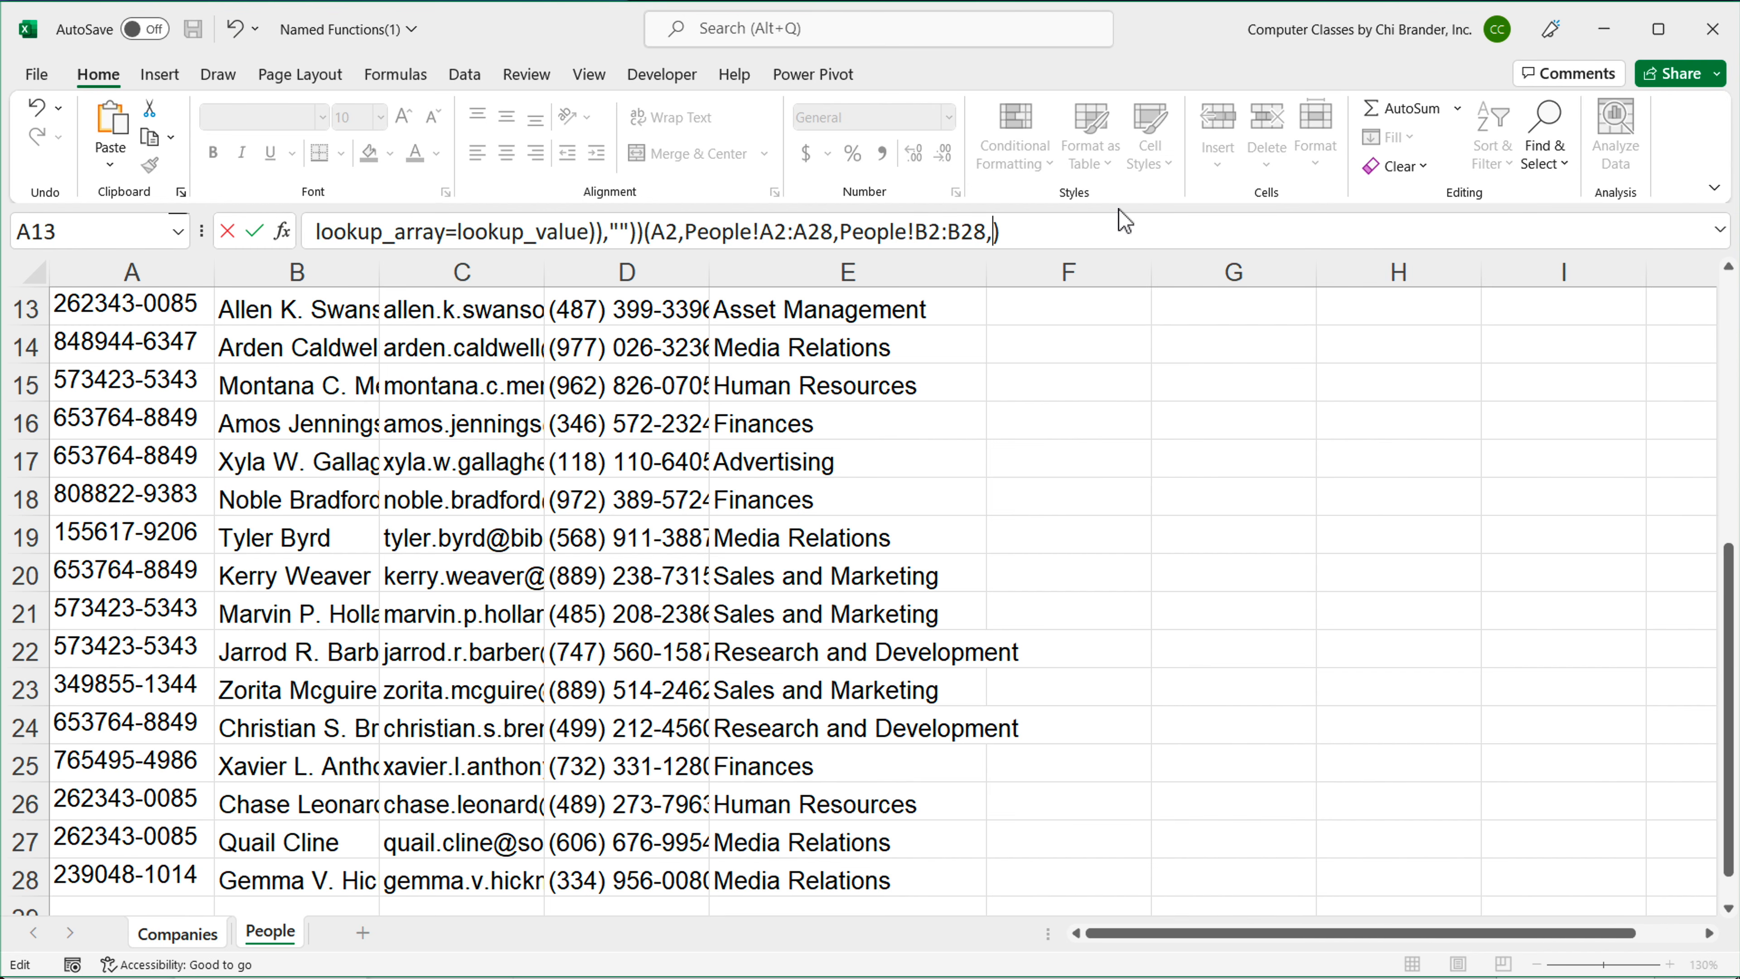
text(",")
key(Return)
Step: Widen column G and make both People ranges in G2's LAMBDA call absolute, as $A$2:$A$28 and $B$2:$B$28
click(805, 328)
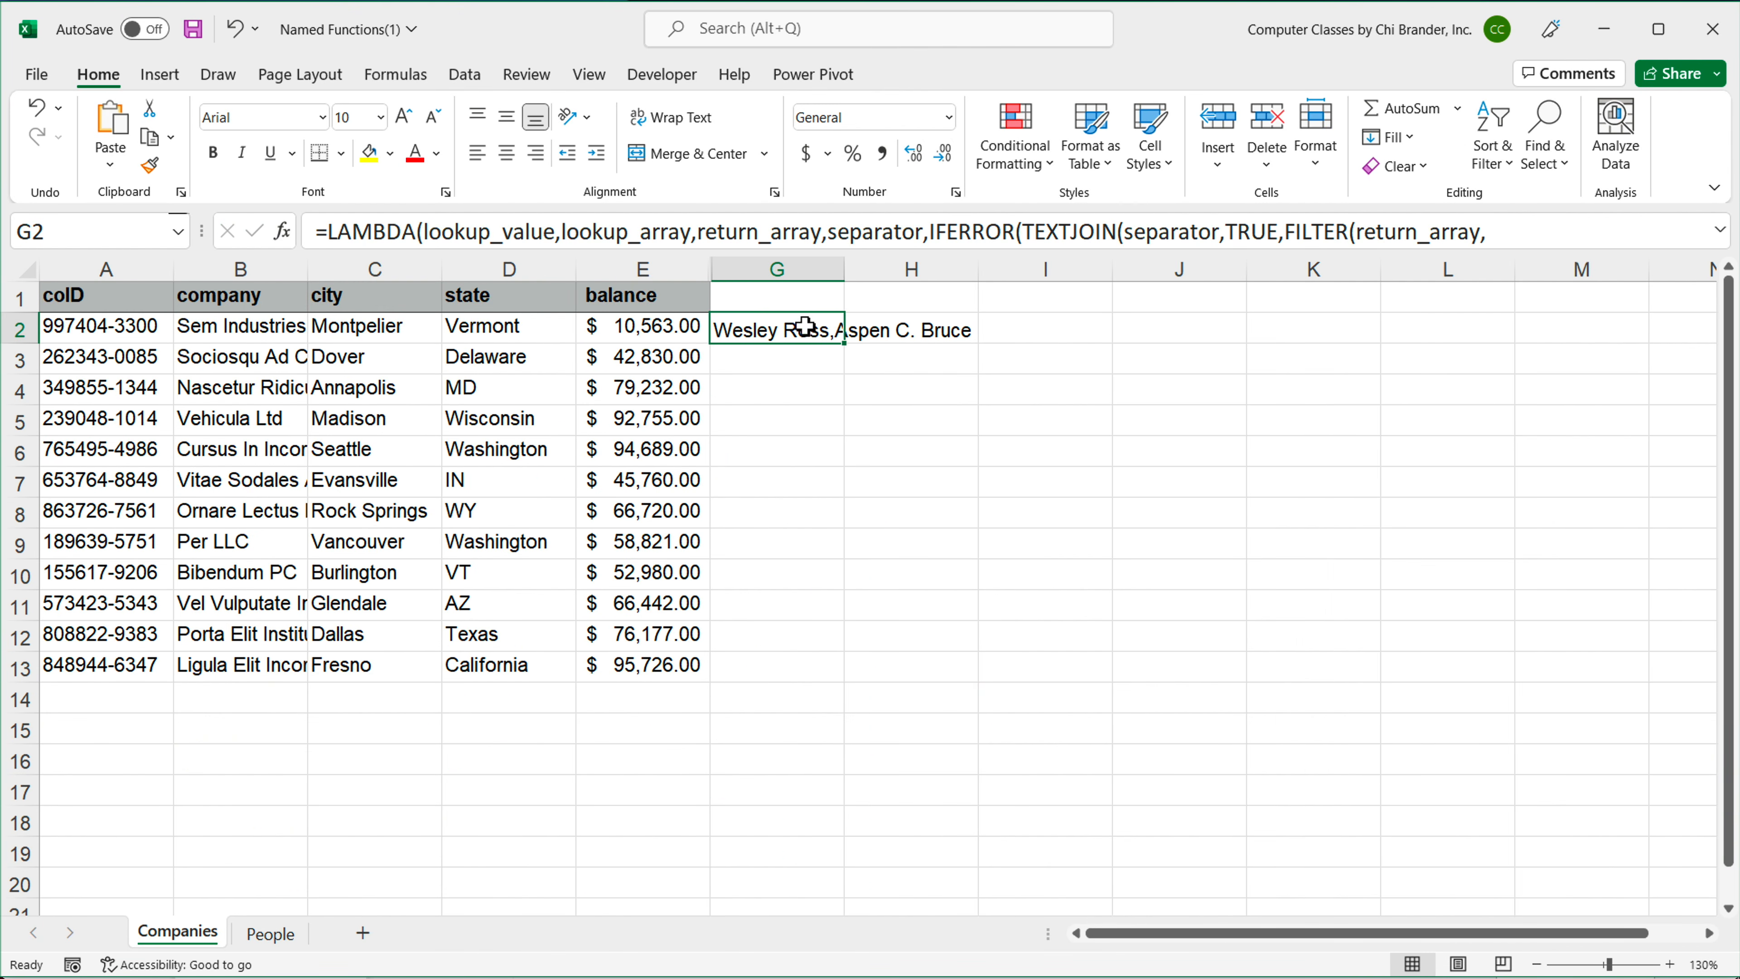
drag(844, 269, 1031, 269)
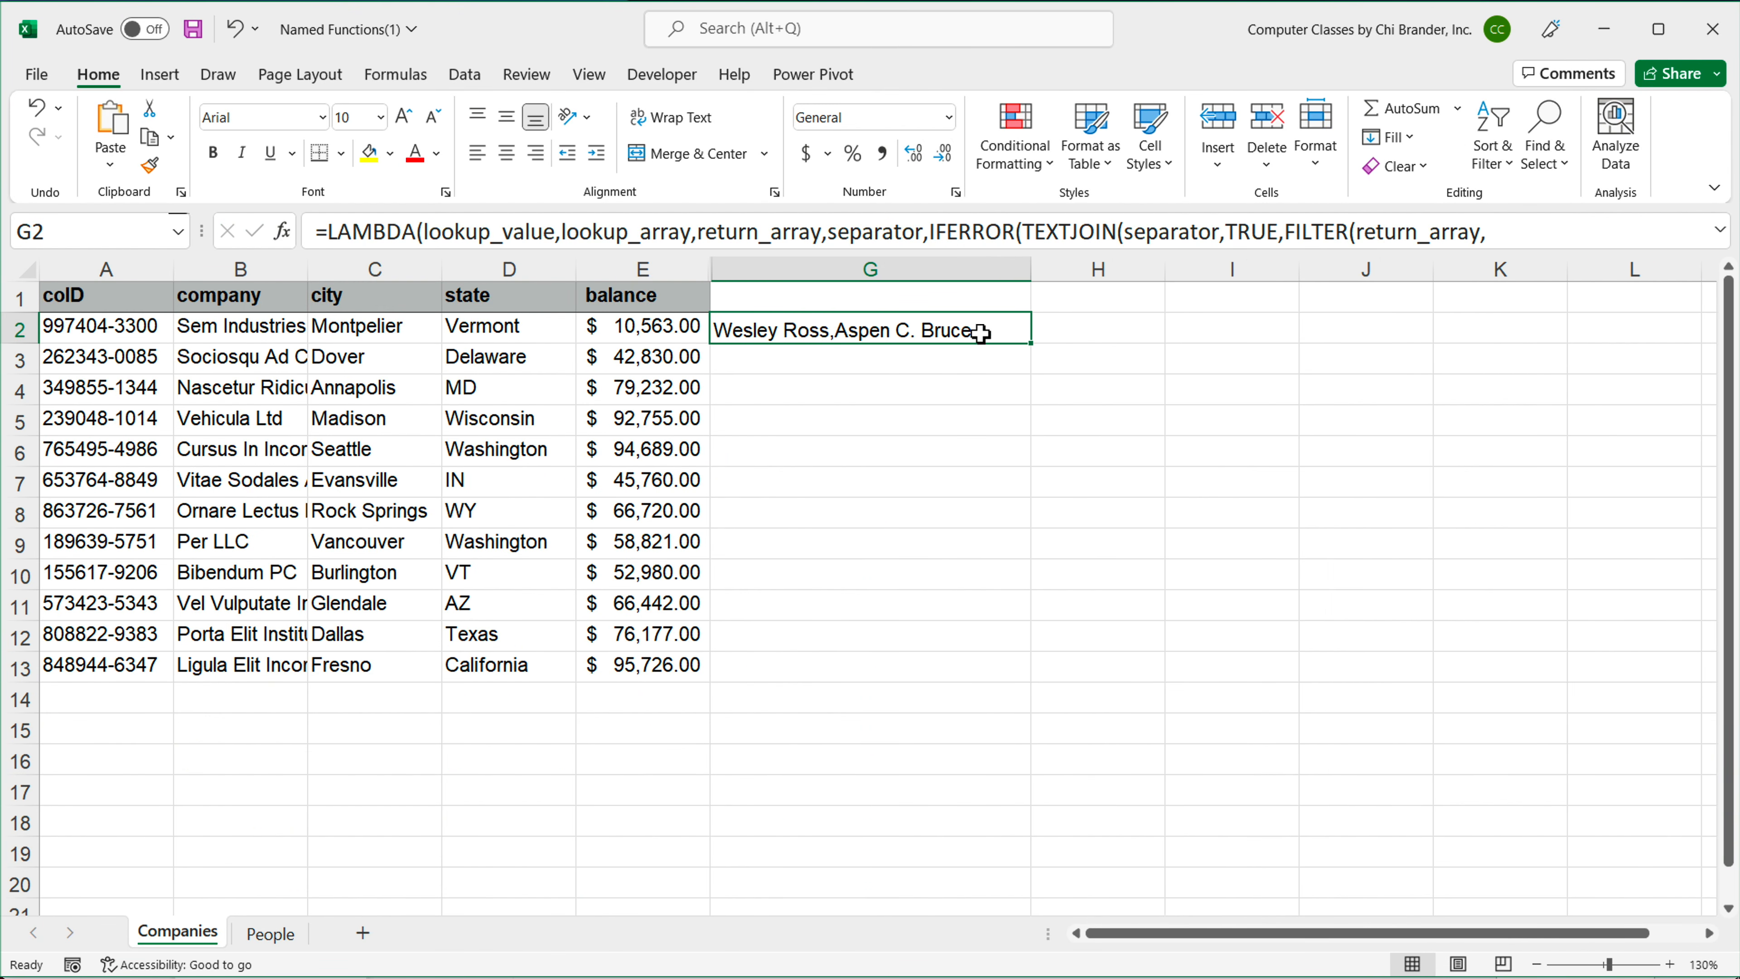
double_click(847, 333)
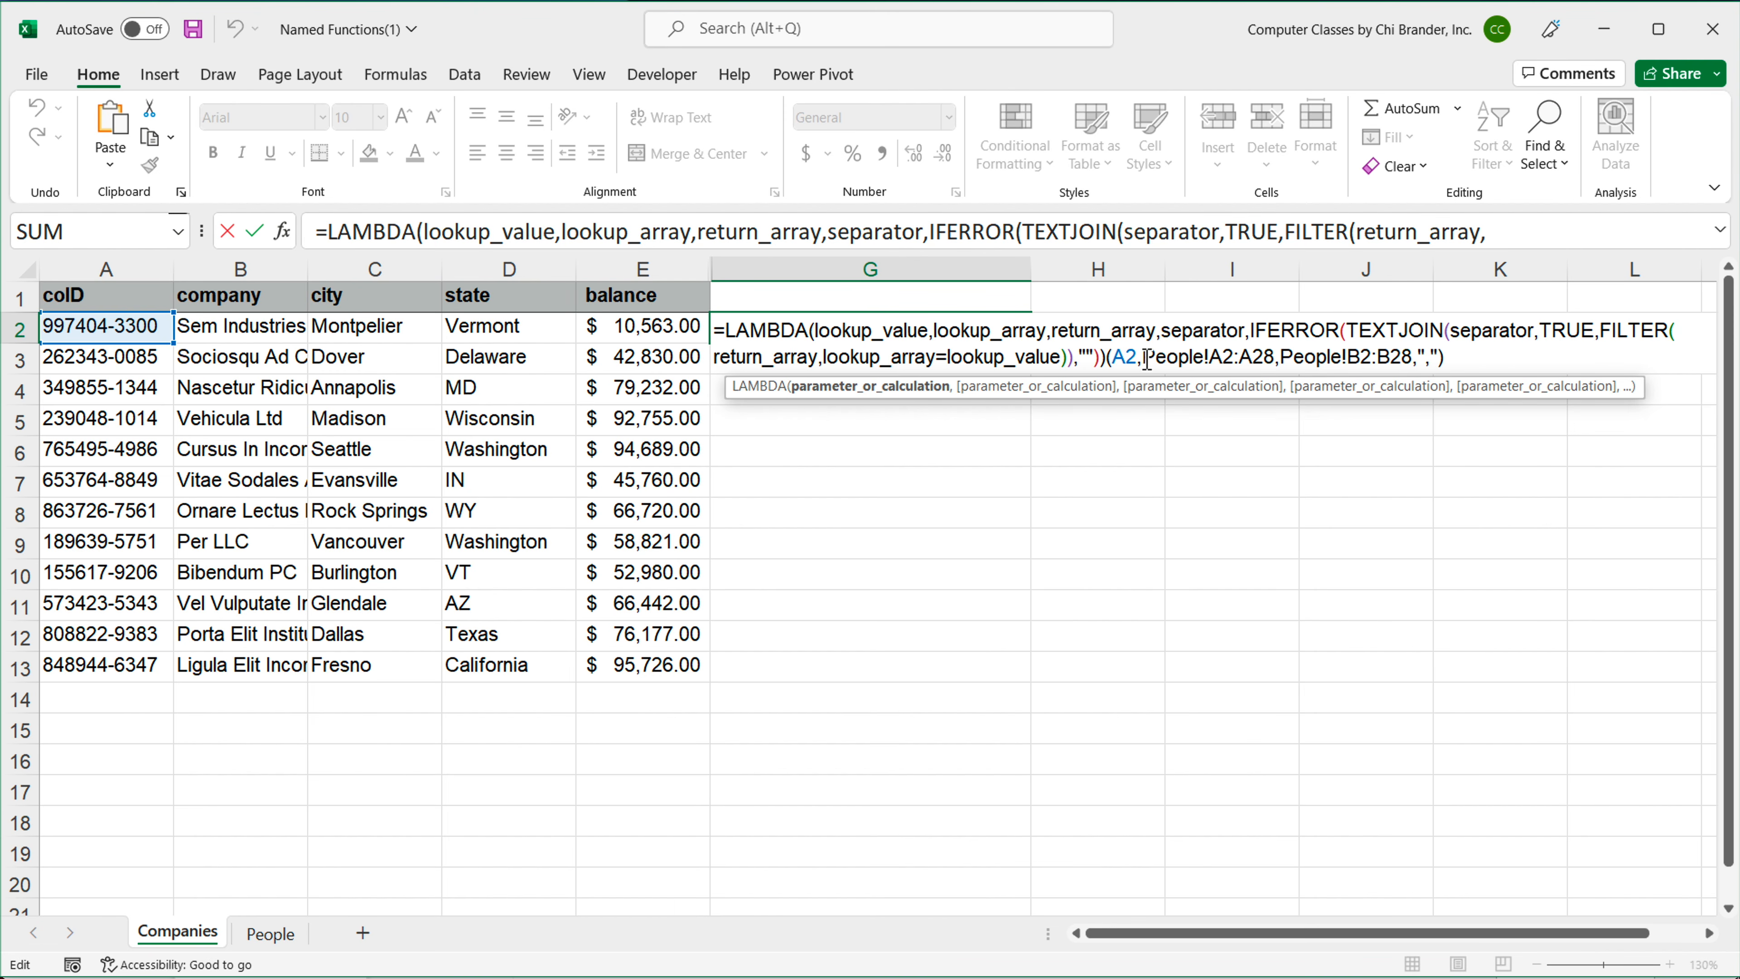
drag(1142, 355, 1413, 367)
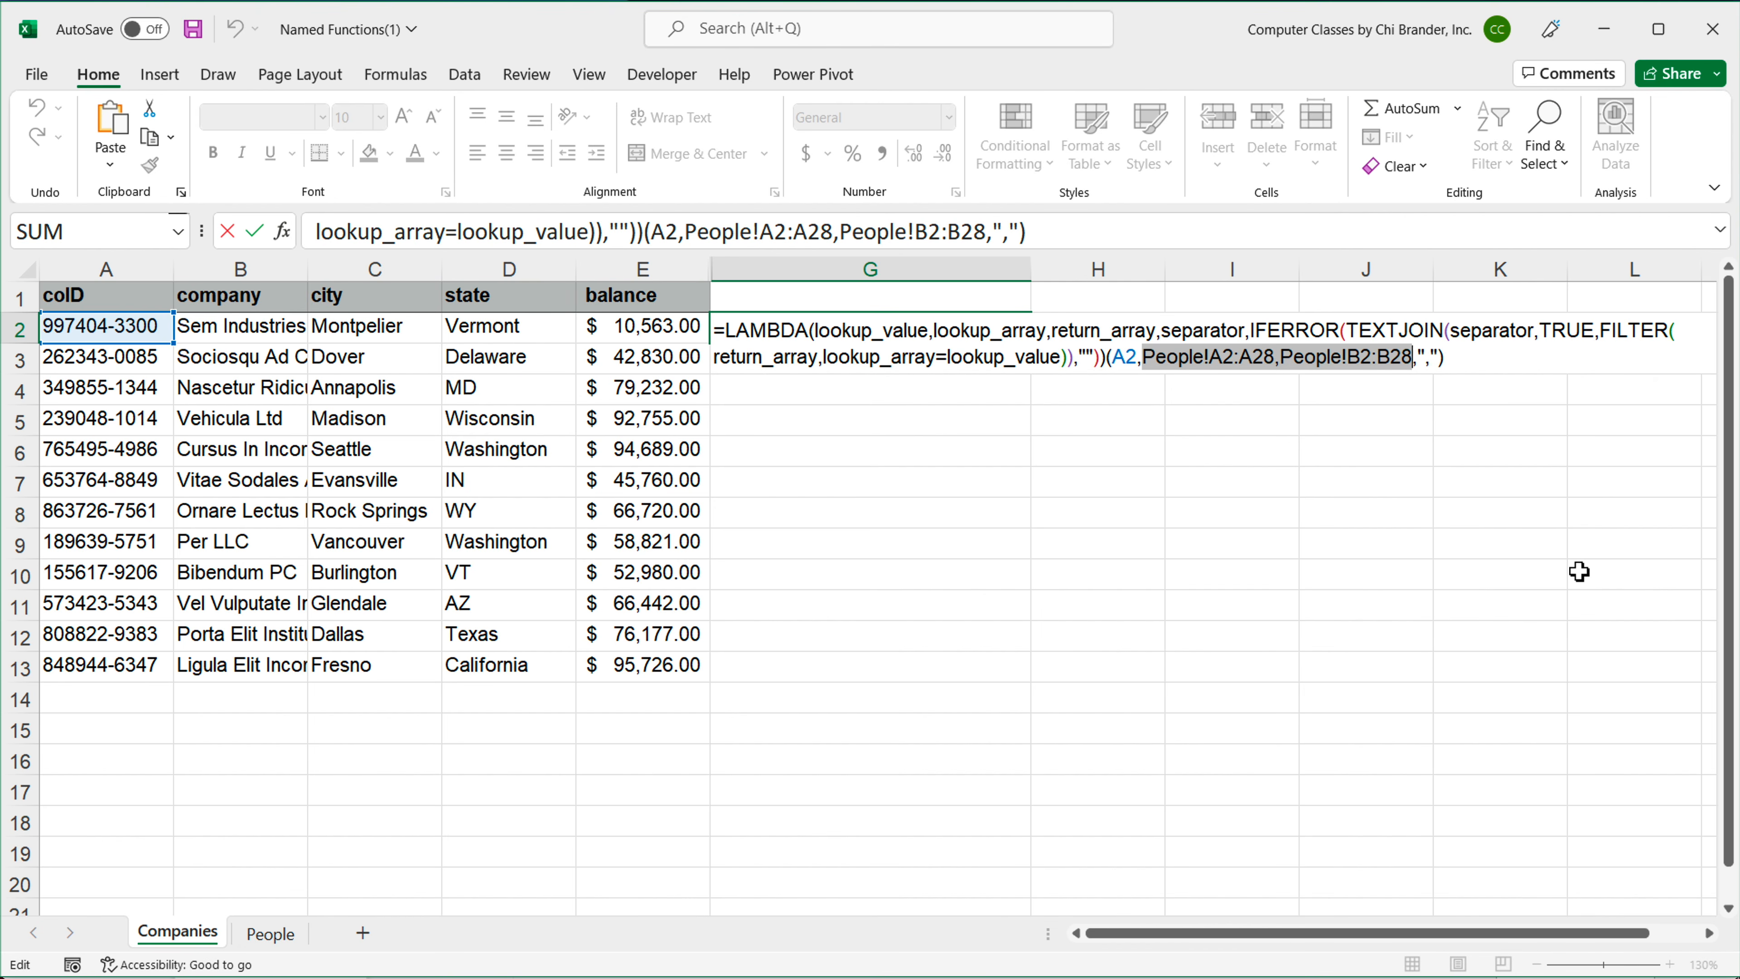
key(F4)
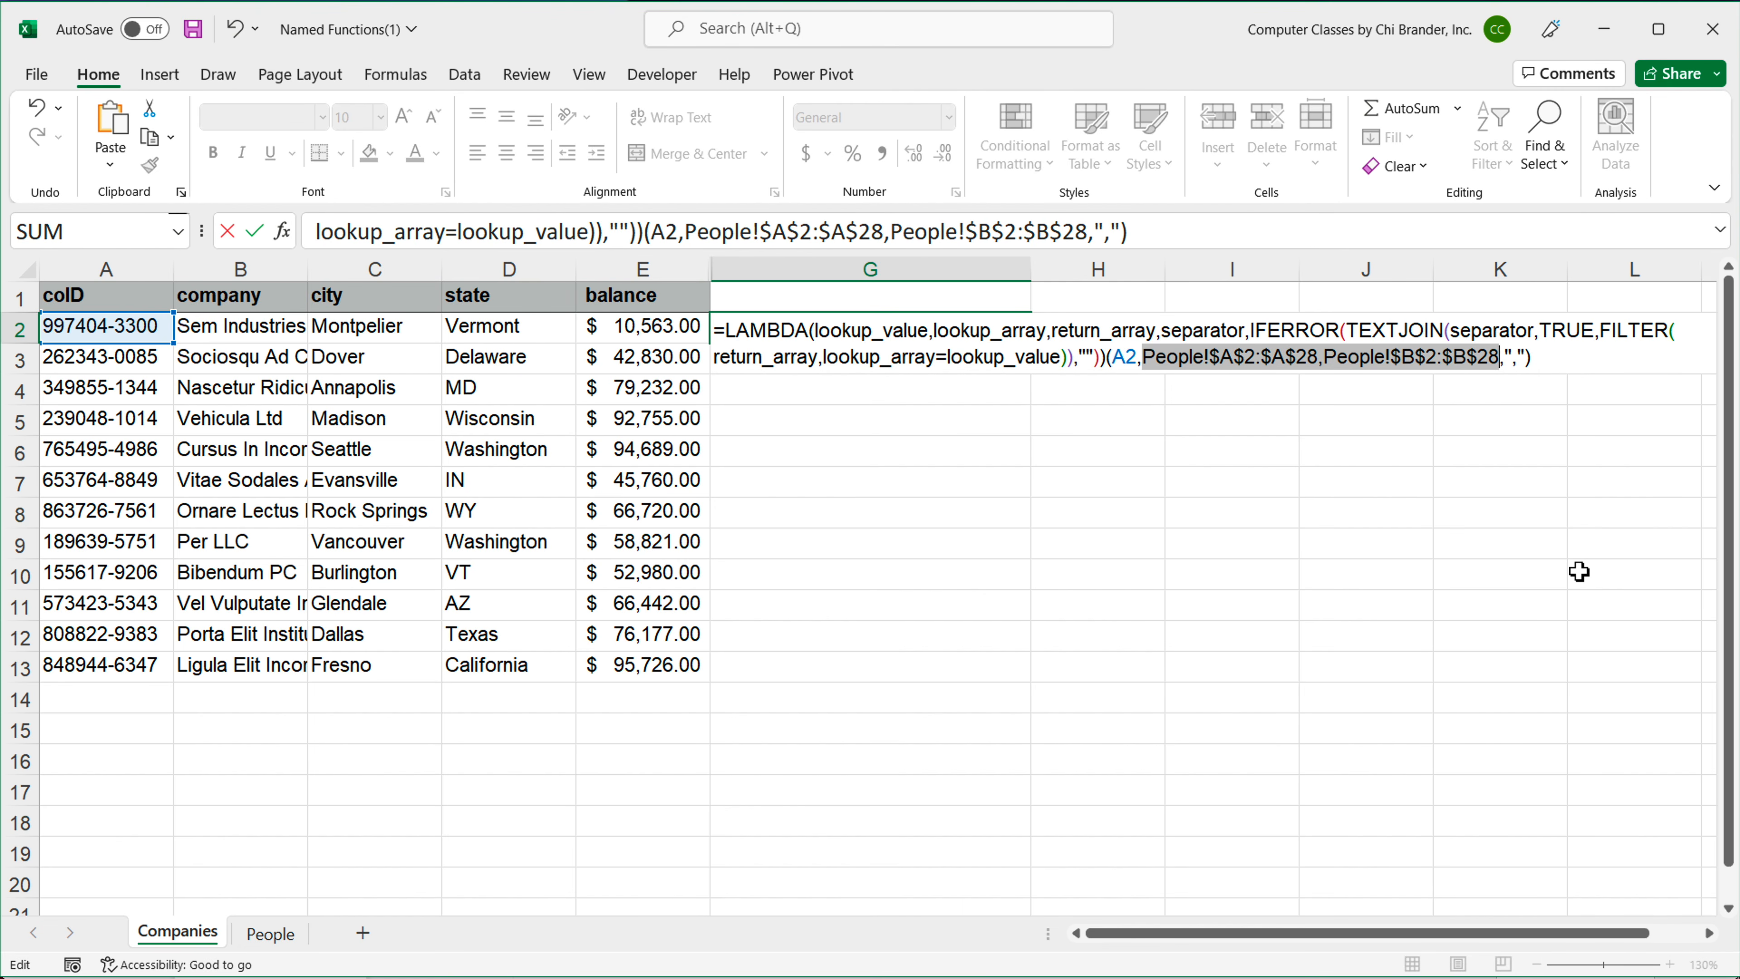
key(Return)
Step: Fill the G2 formula down to G13 and widen column G to fit the longest list of names
click(994, 335)
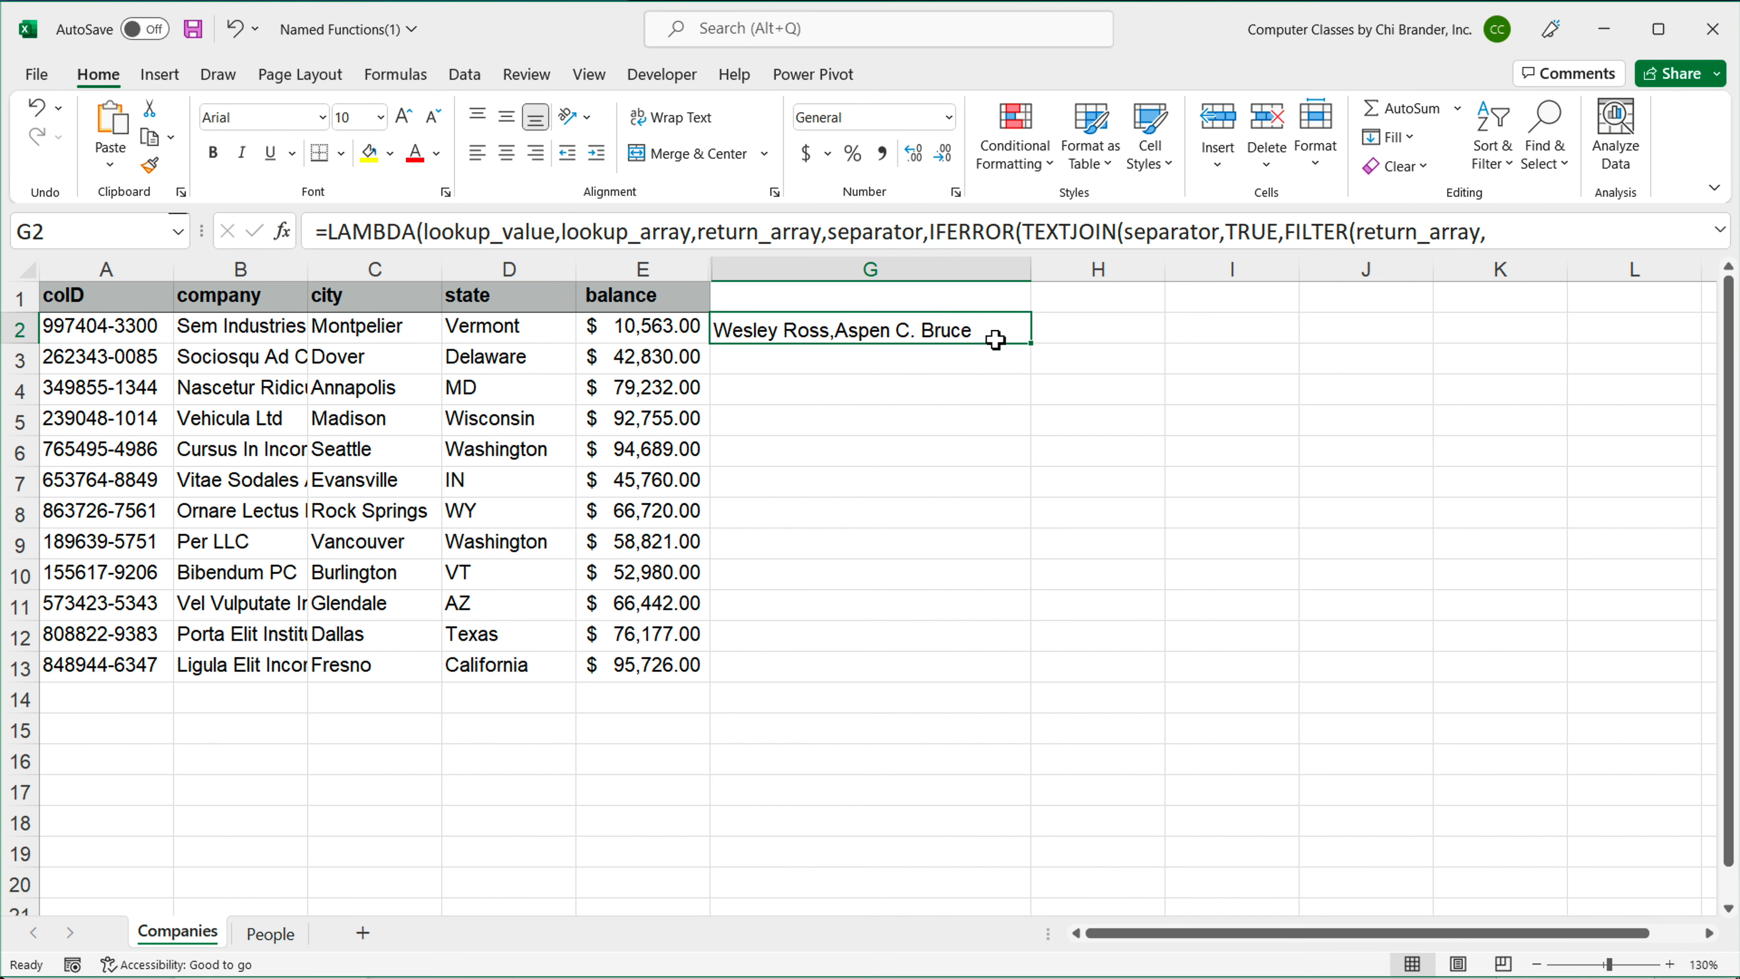
drag(1035, 348, 1002, 678)
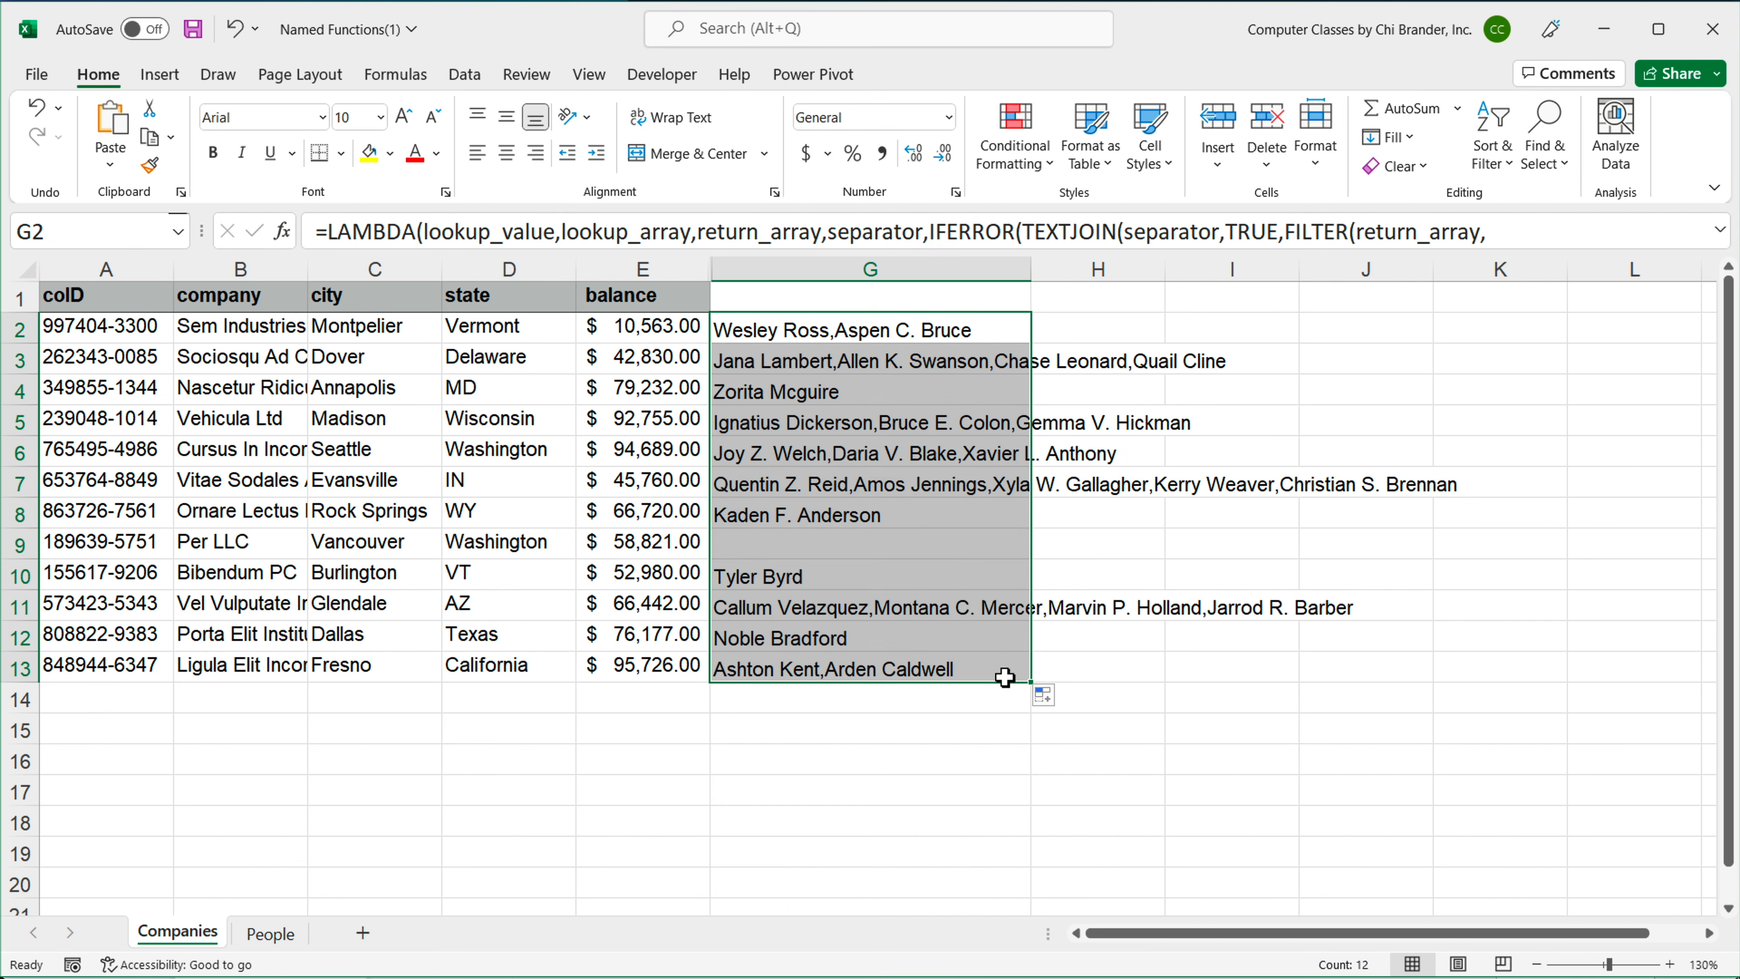
drag(1032, 268, 1482, 305)
Step: Copy the LAMBDA definition from G2, including the equals sign but excluding the trailing argument list, and exit cell editing
double_click(898, 334)
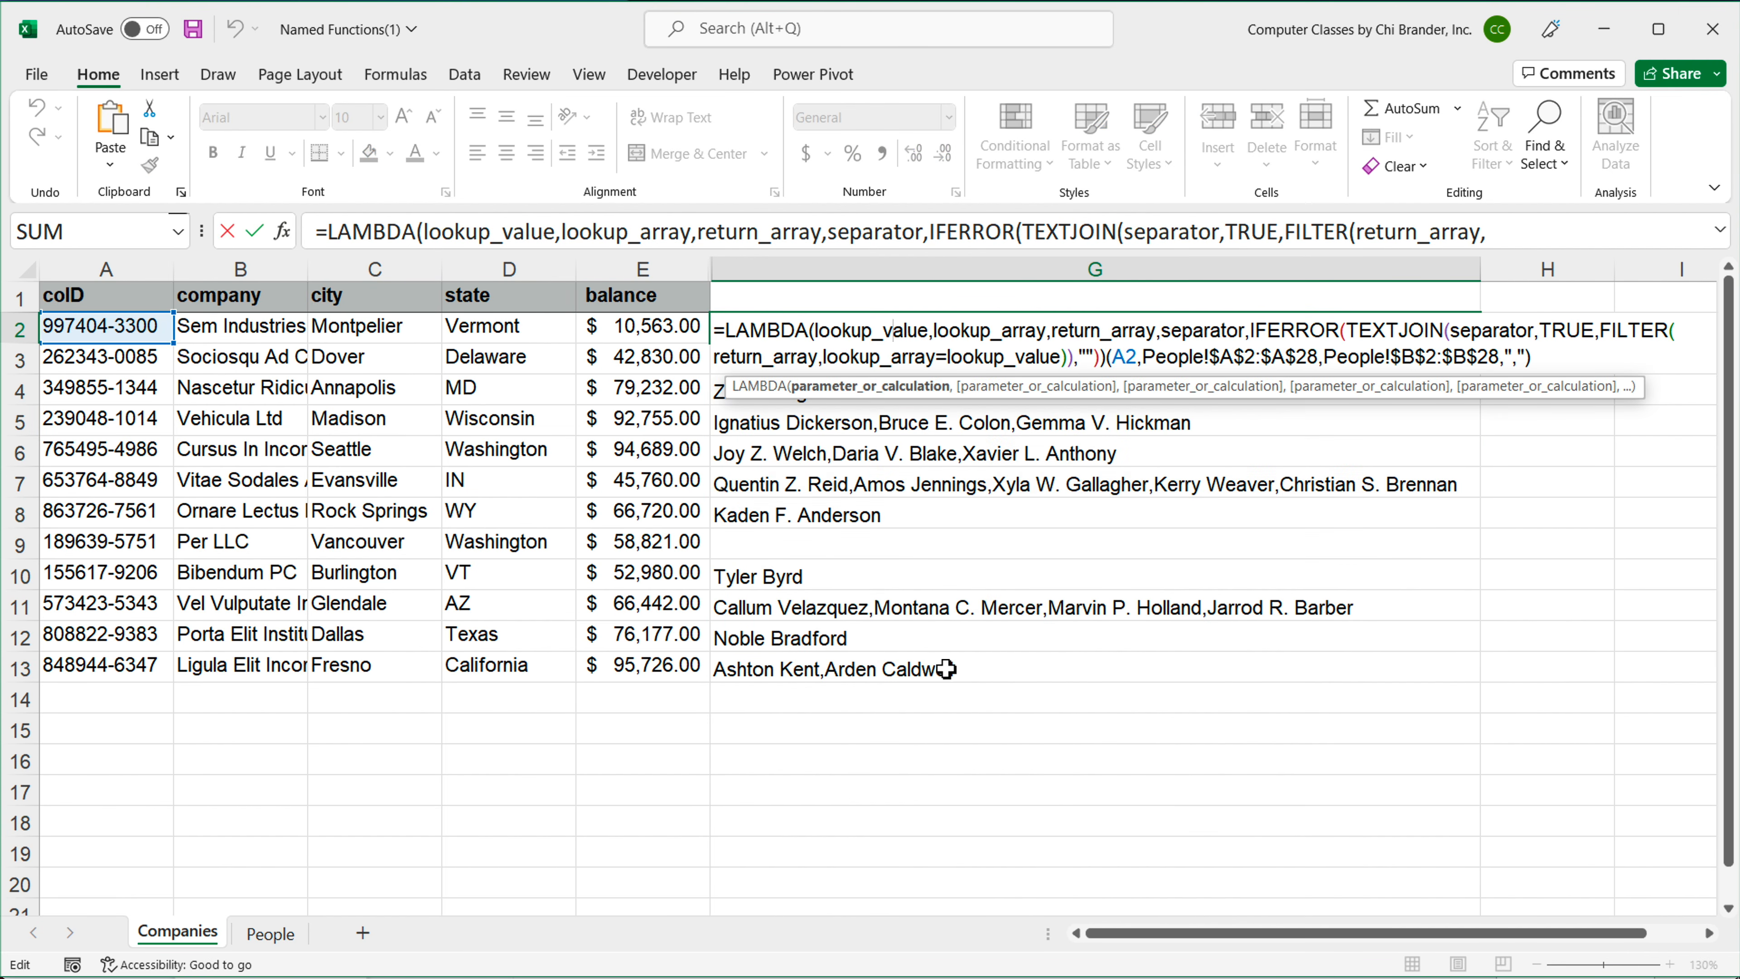
drag(732, 335, 1110, 358)
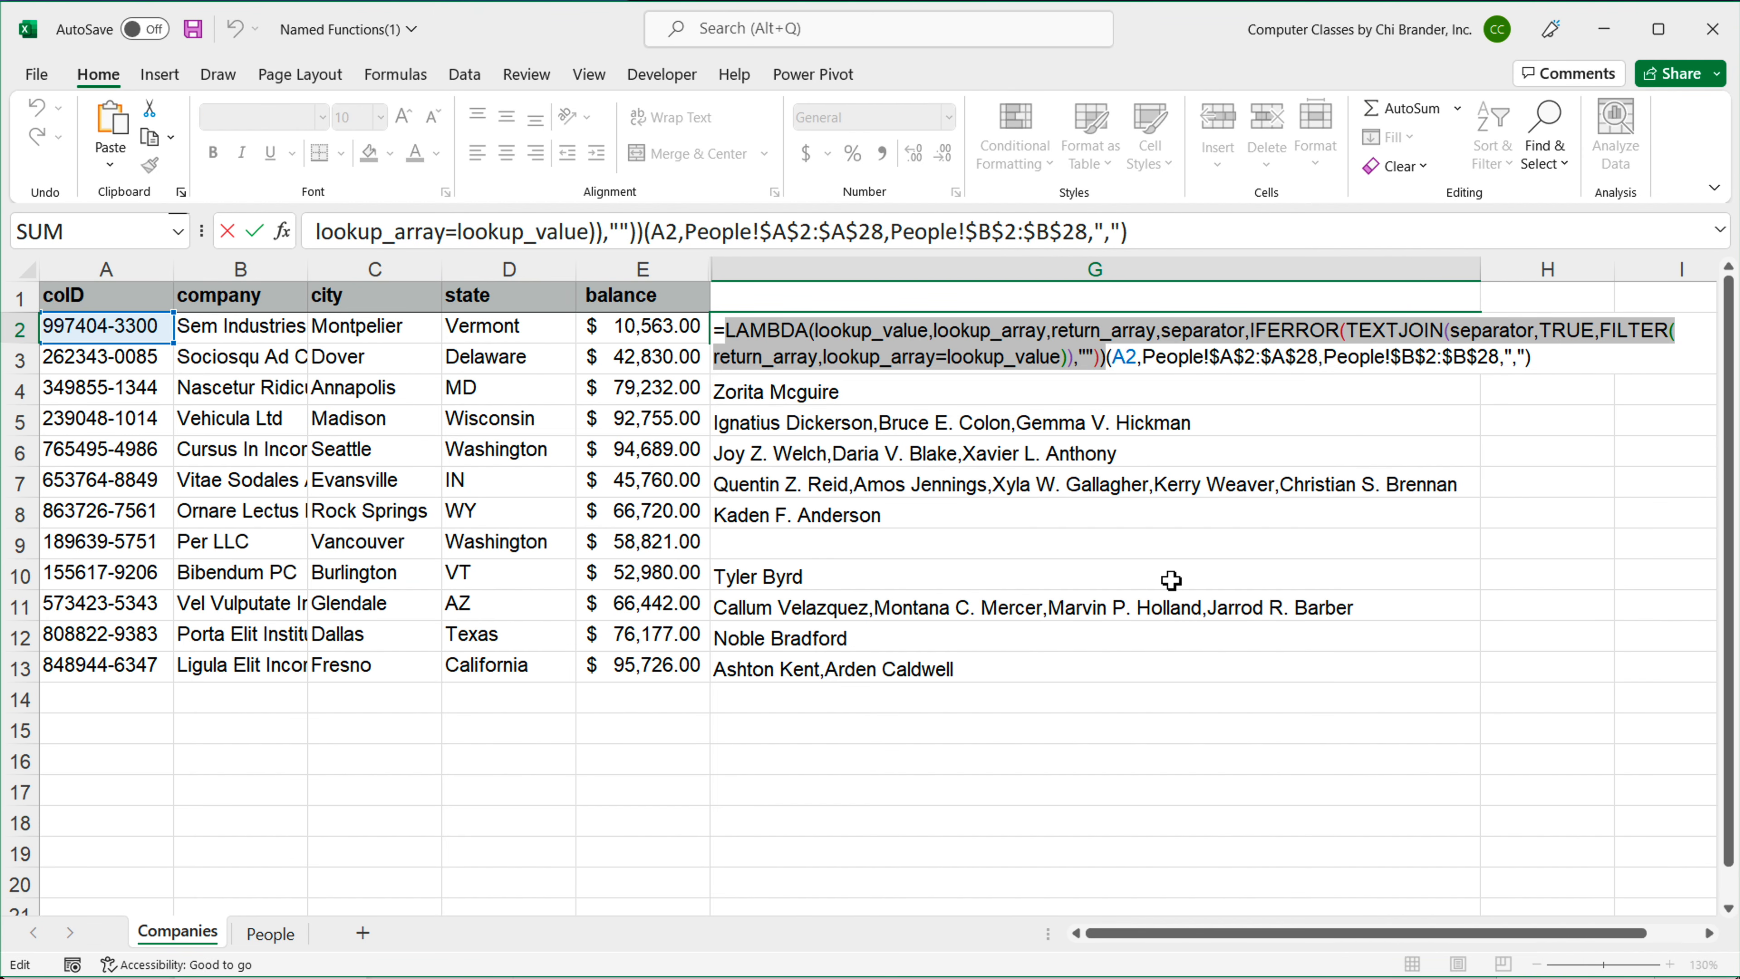
click(729, 332)
drag(729, 332, 1111, 358)
drag(715, 330, 1112, 363)
key(Return)
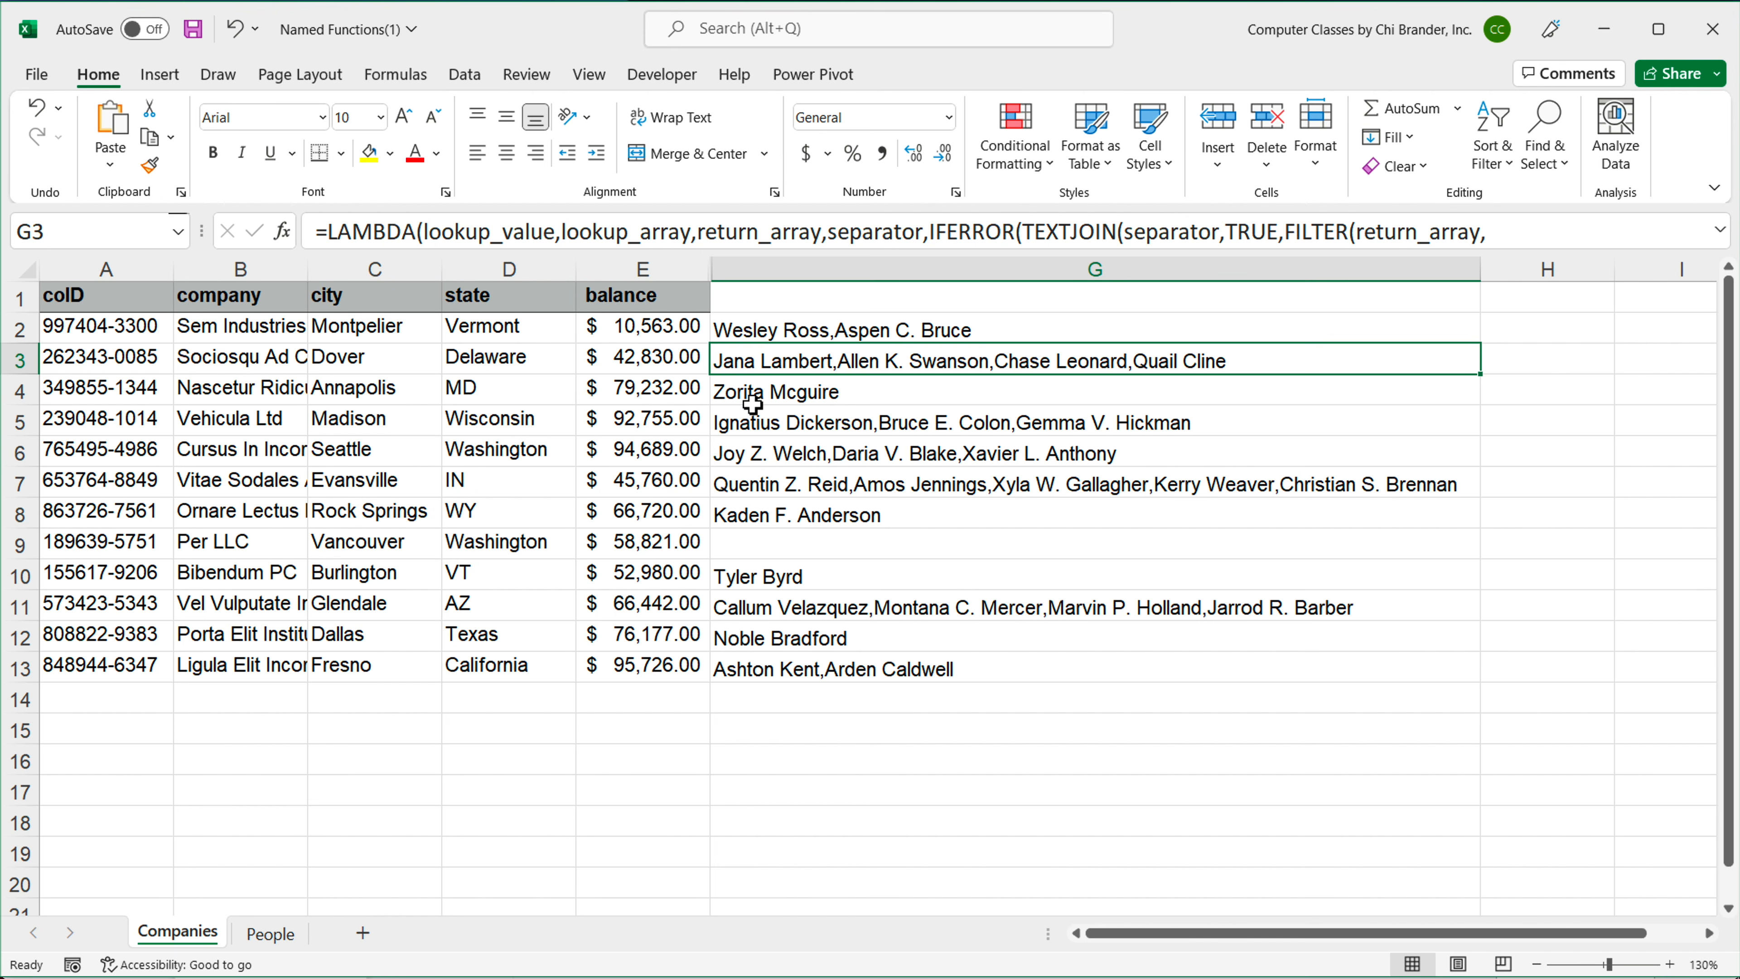
Step: Create a new defined name called MLOOKUP with workbook scope
click(413, 87)
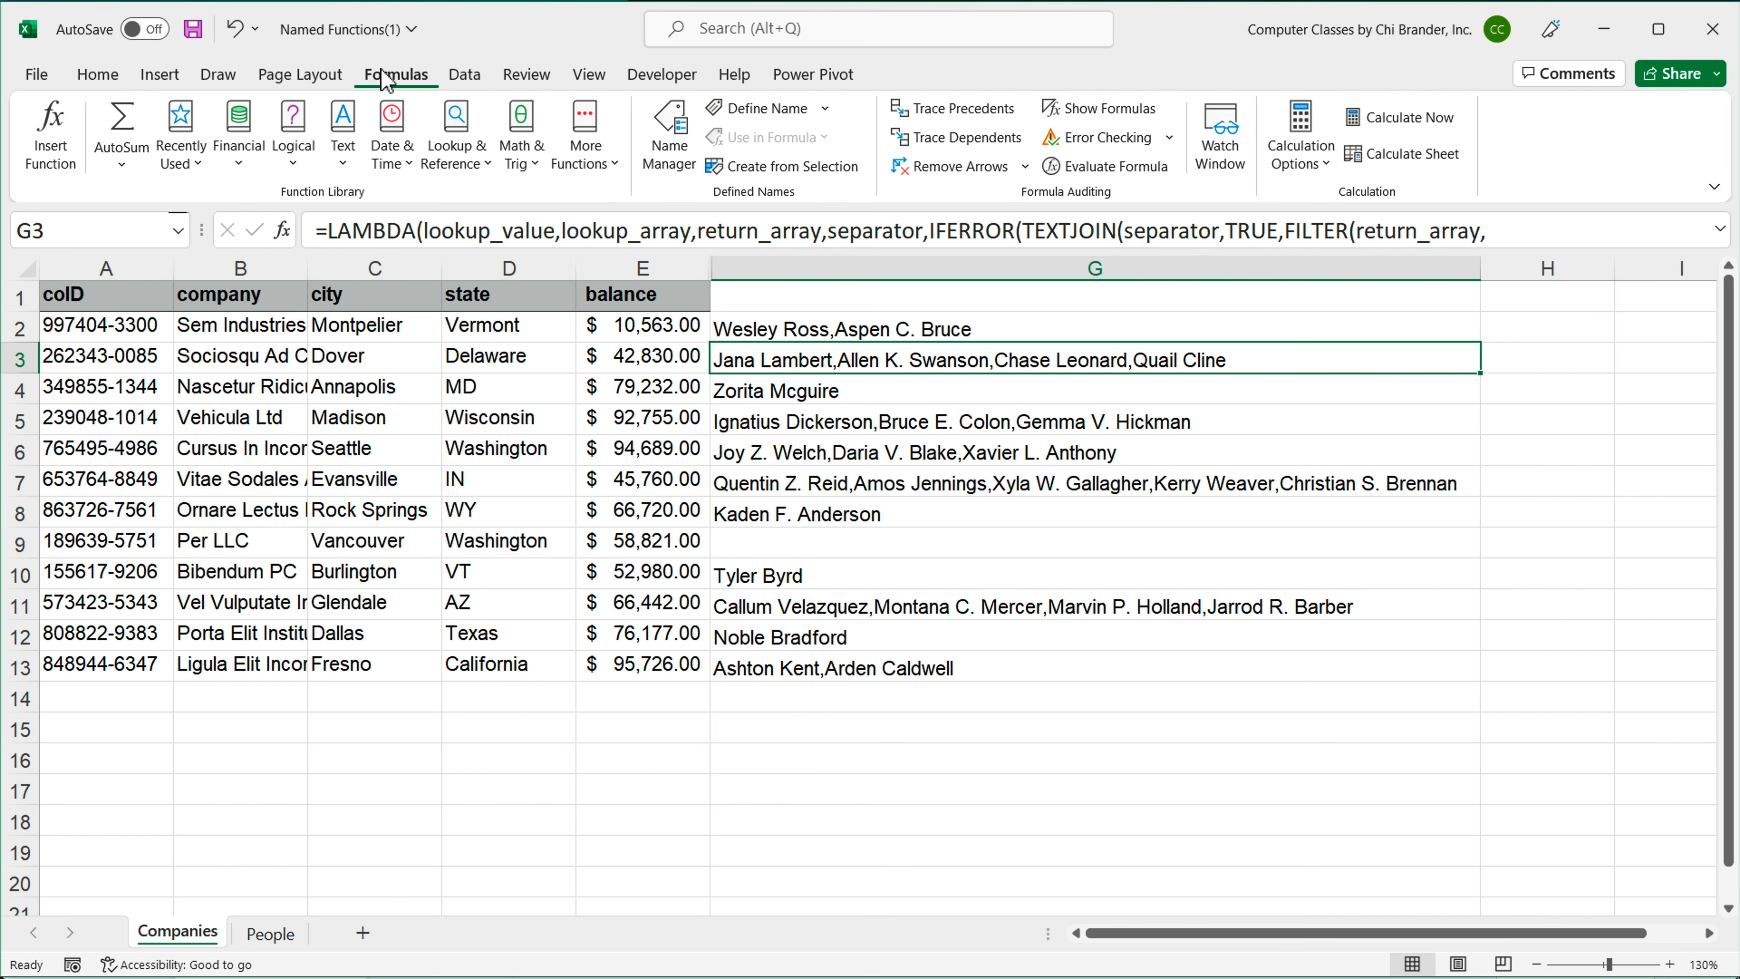
click(675, 162)
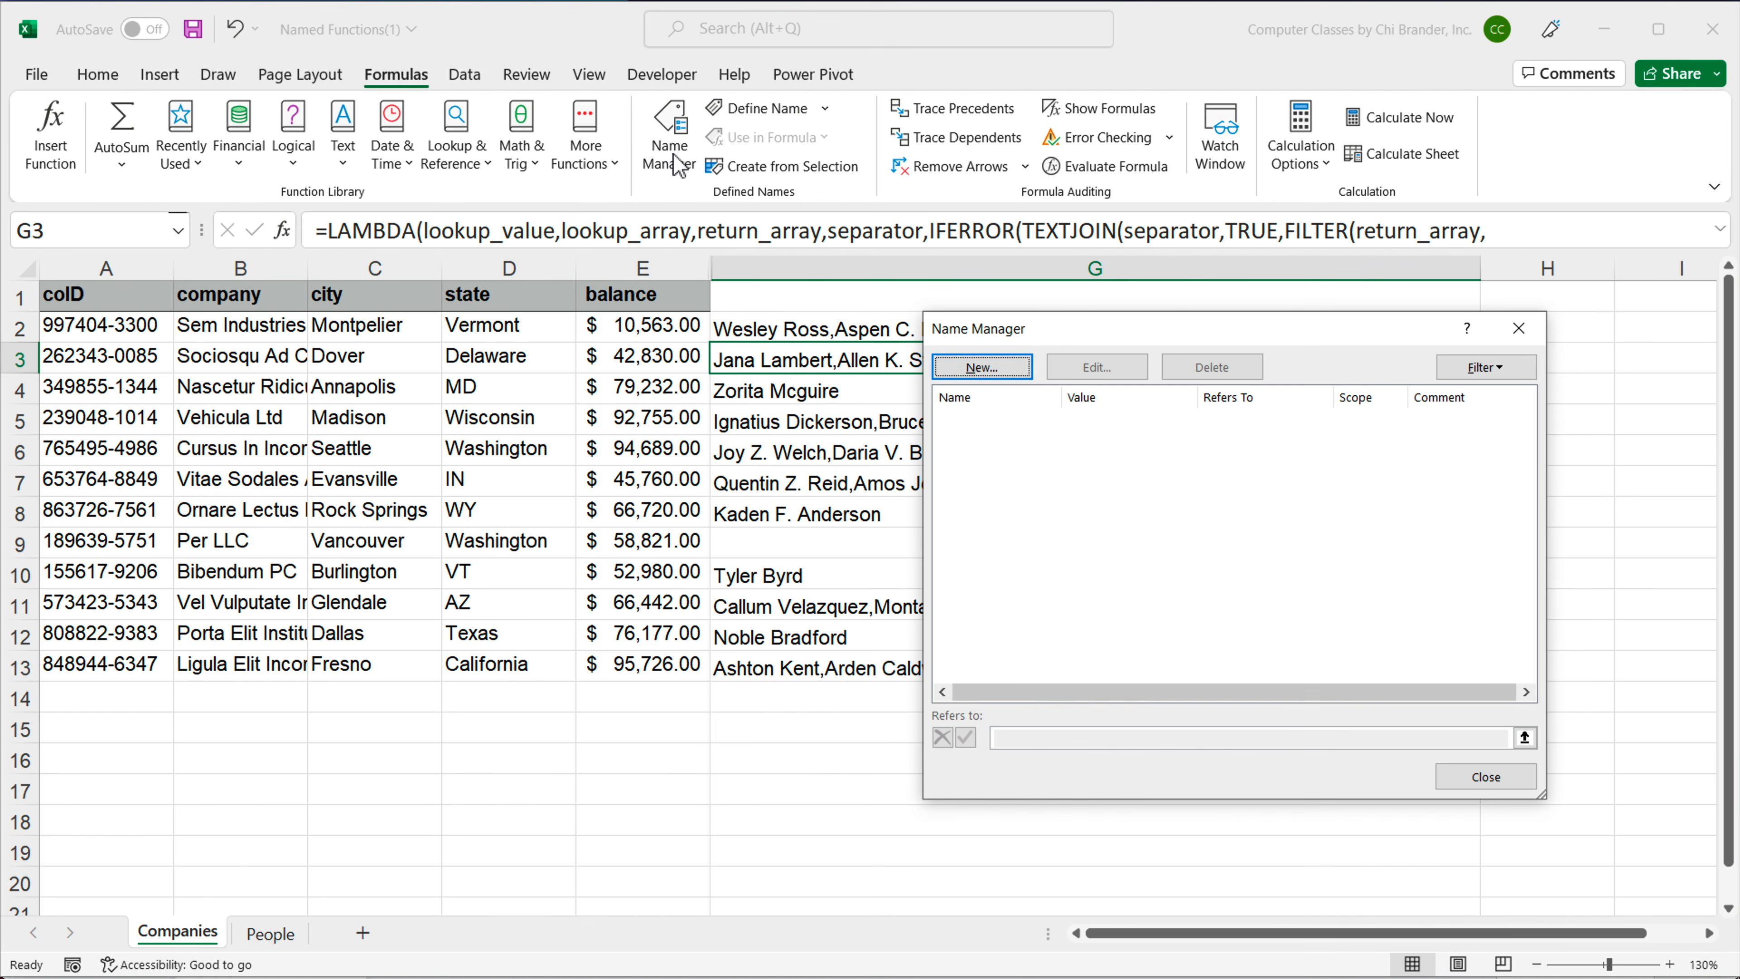
click(982, 368)
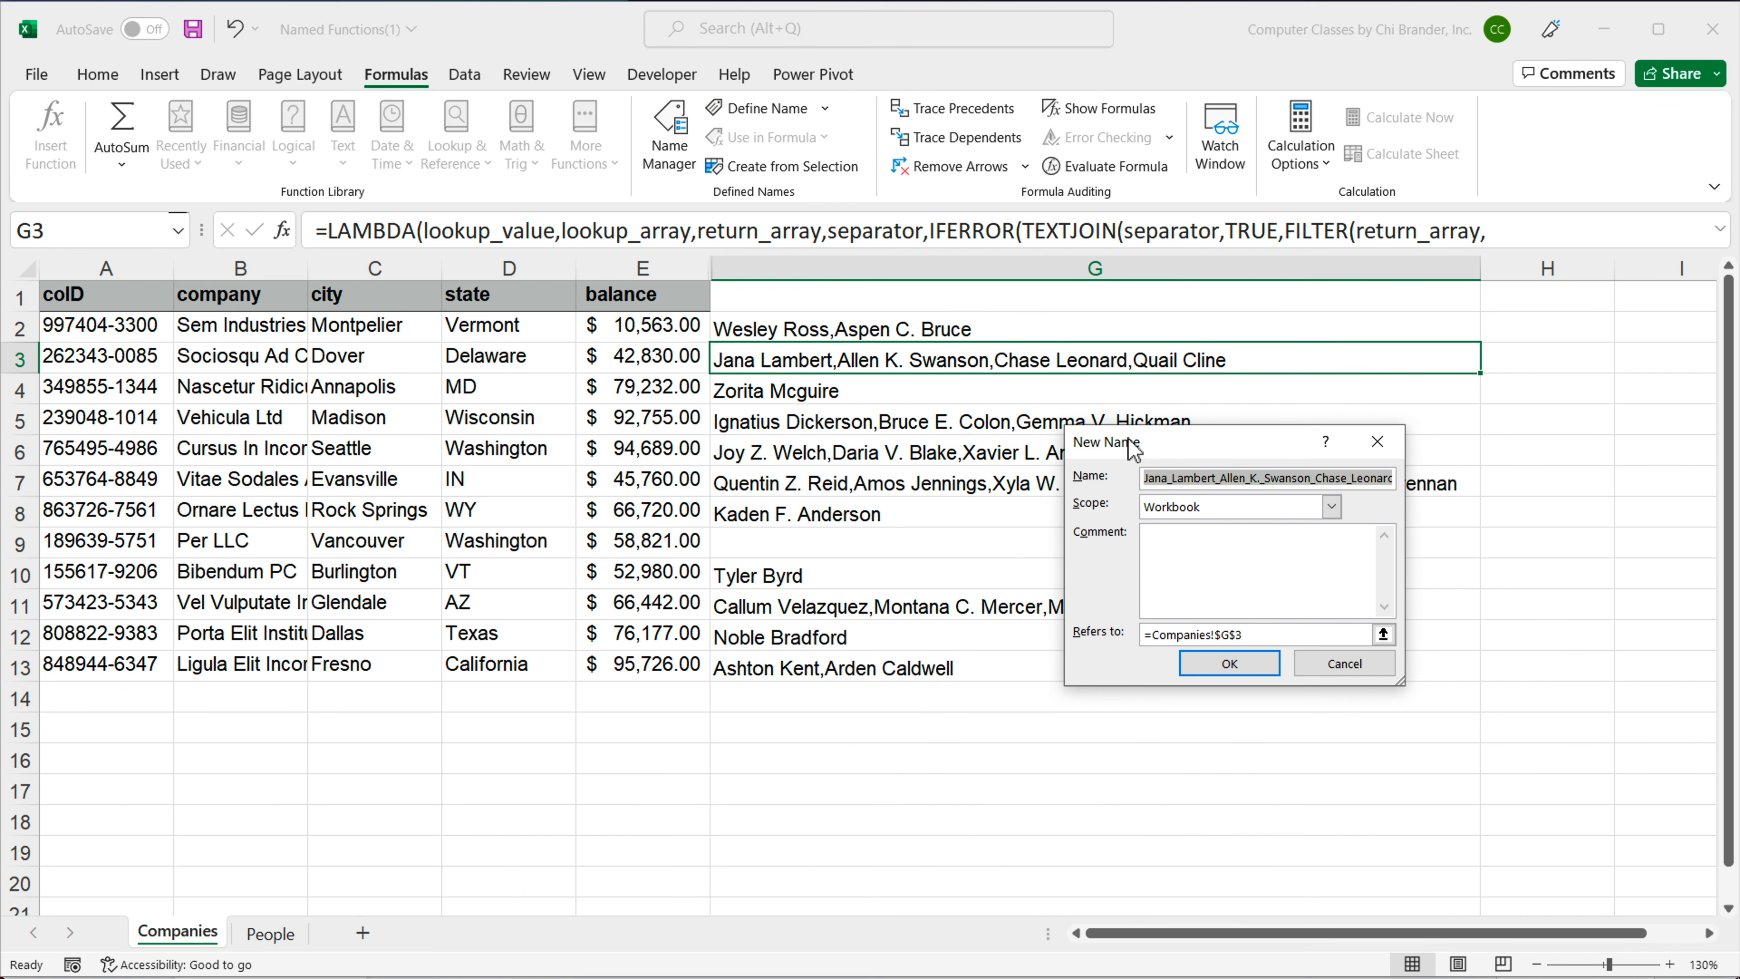
drag(1135, 451, 1034, 442)
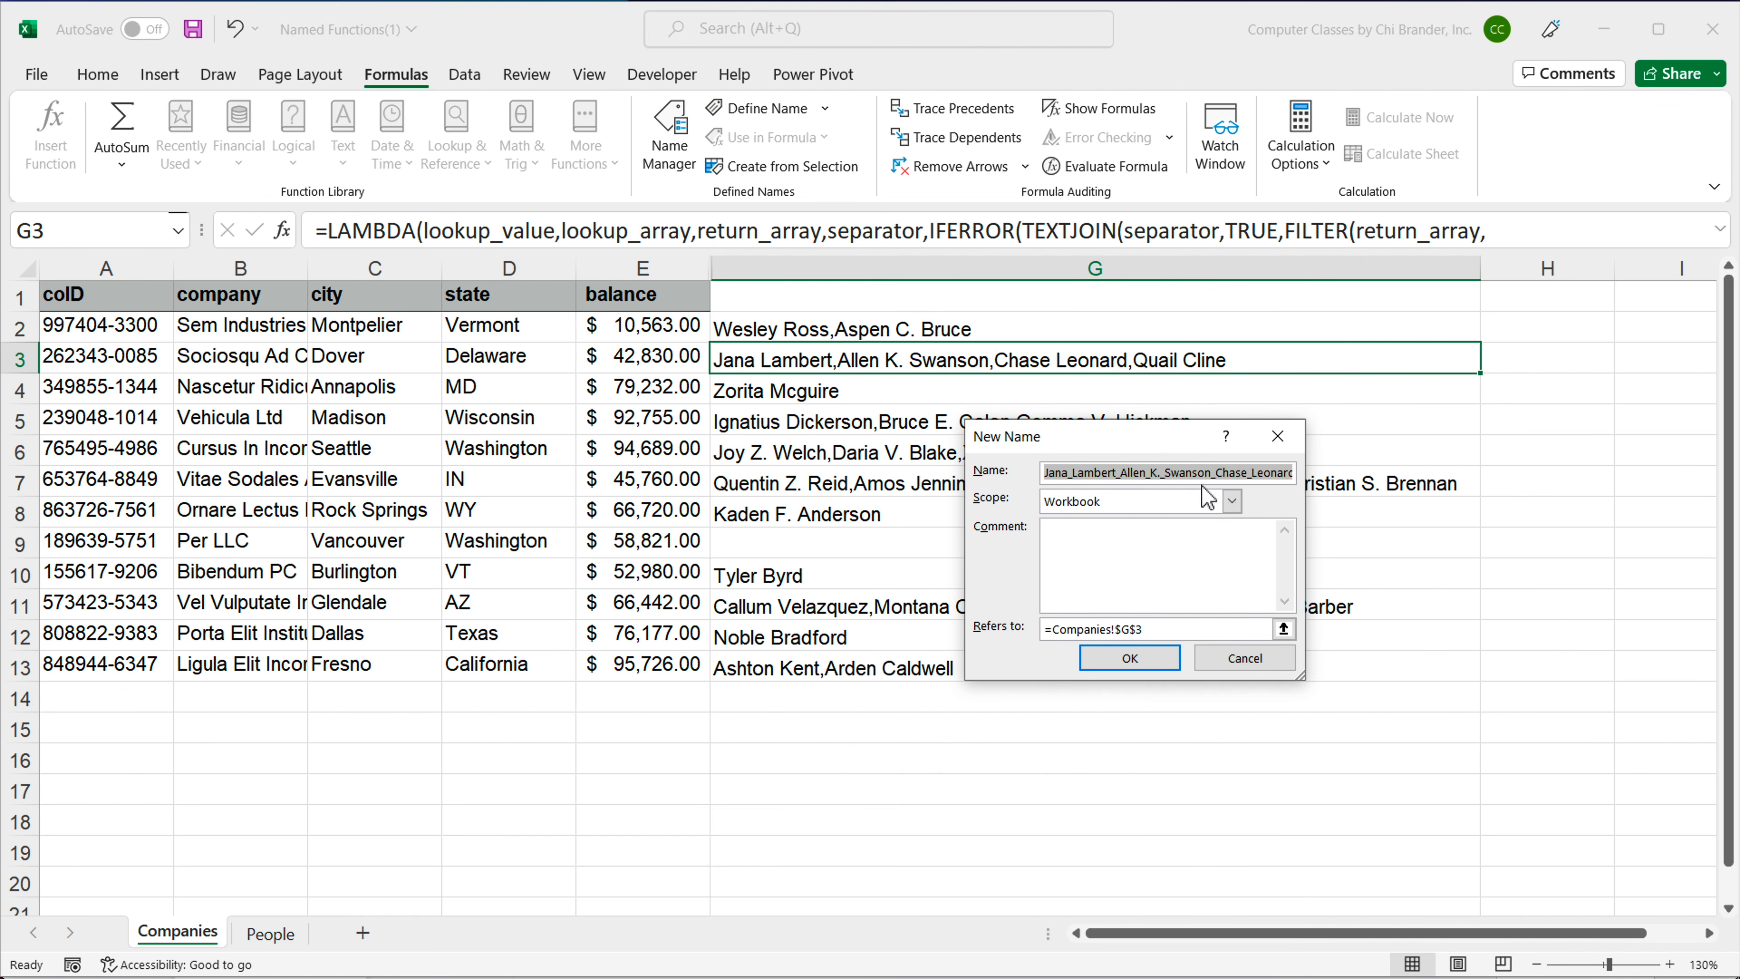
key(Delete)
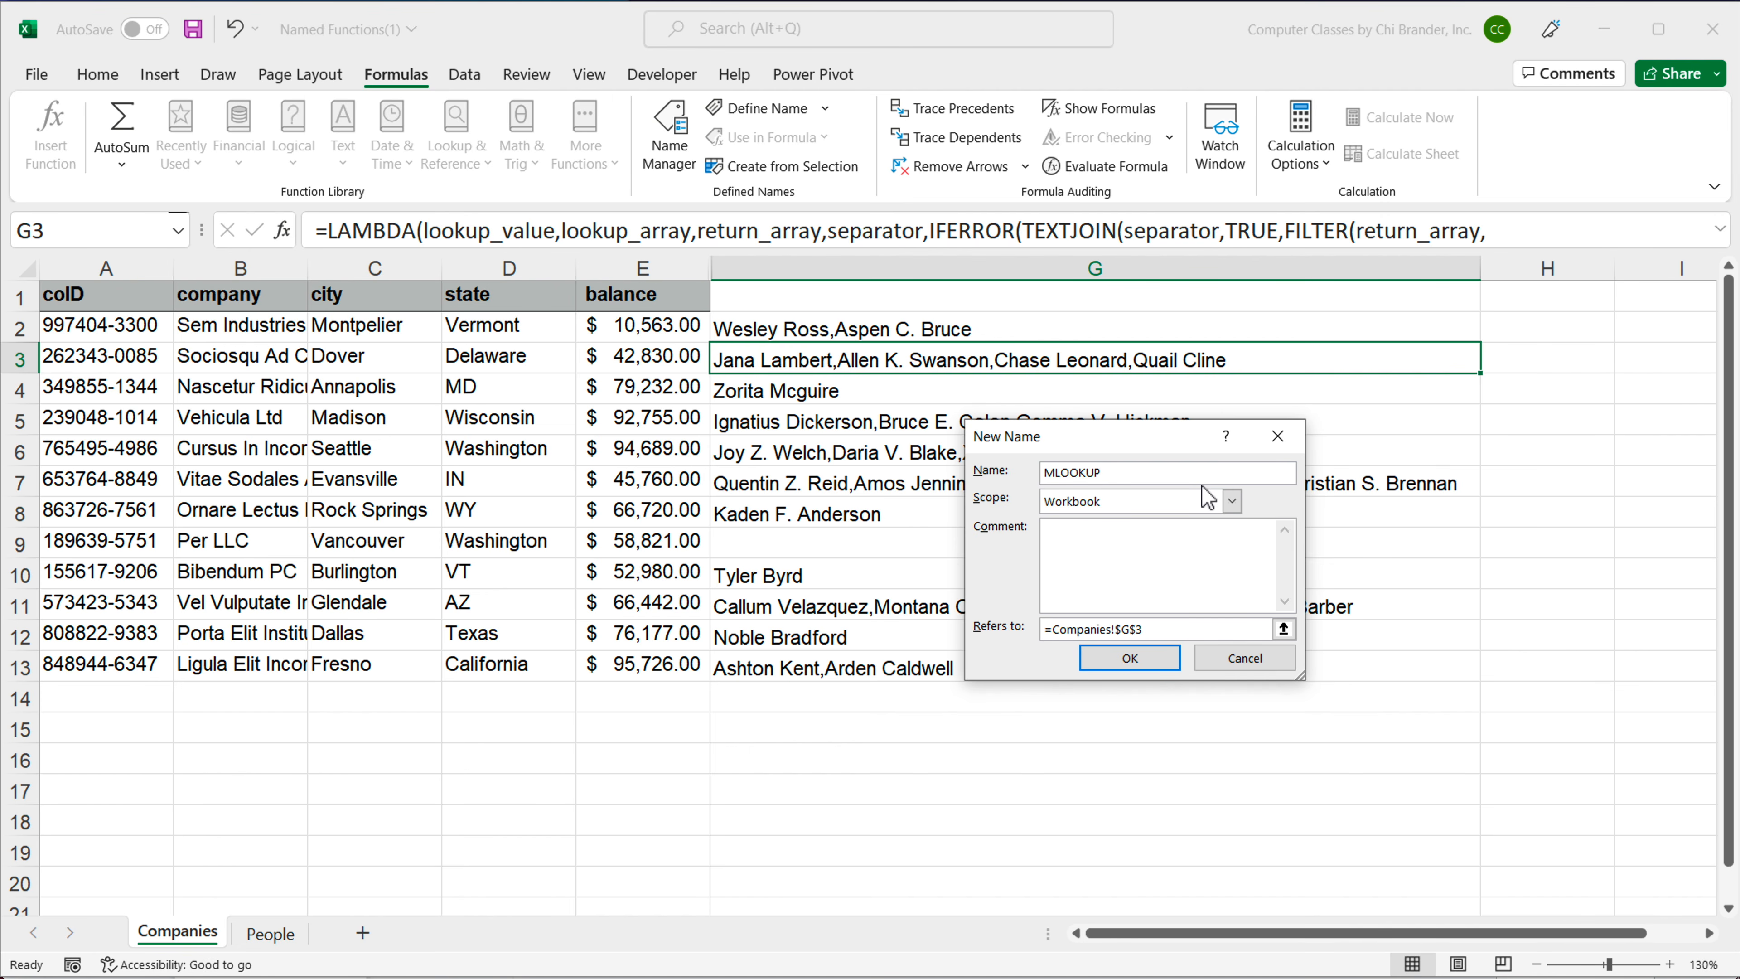
Step: Replace MLOOKUP's reference with the copied LAMBDA definition, save the name and close the Name Manager
drag(1163, 630, 940, 634)
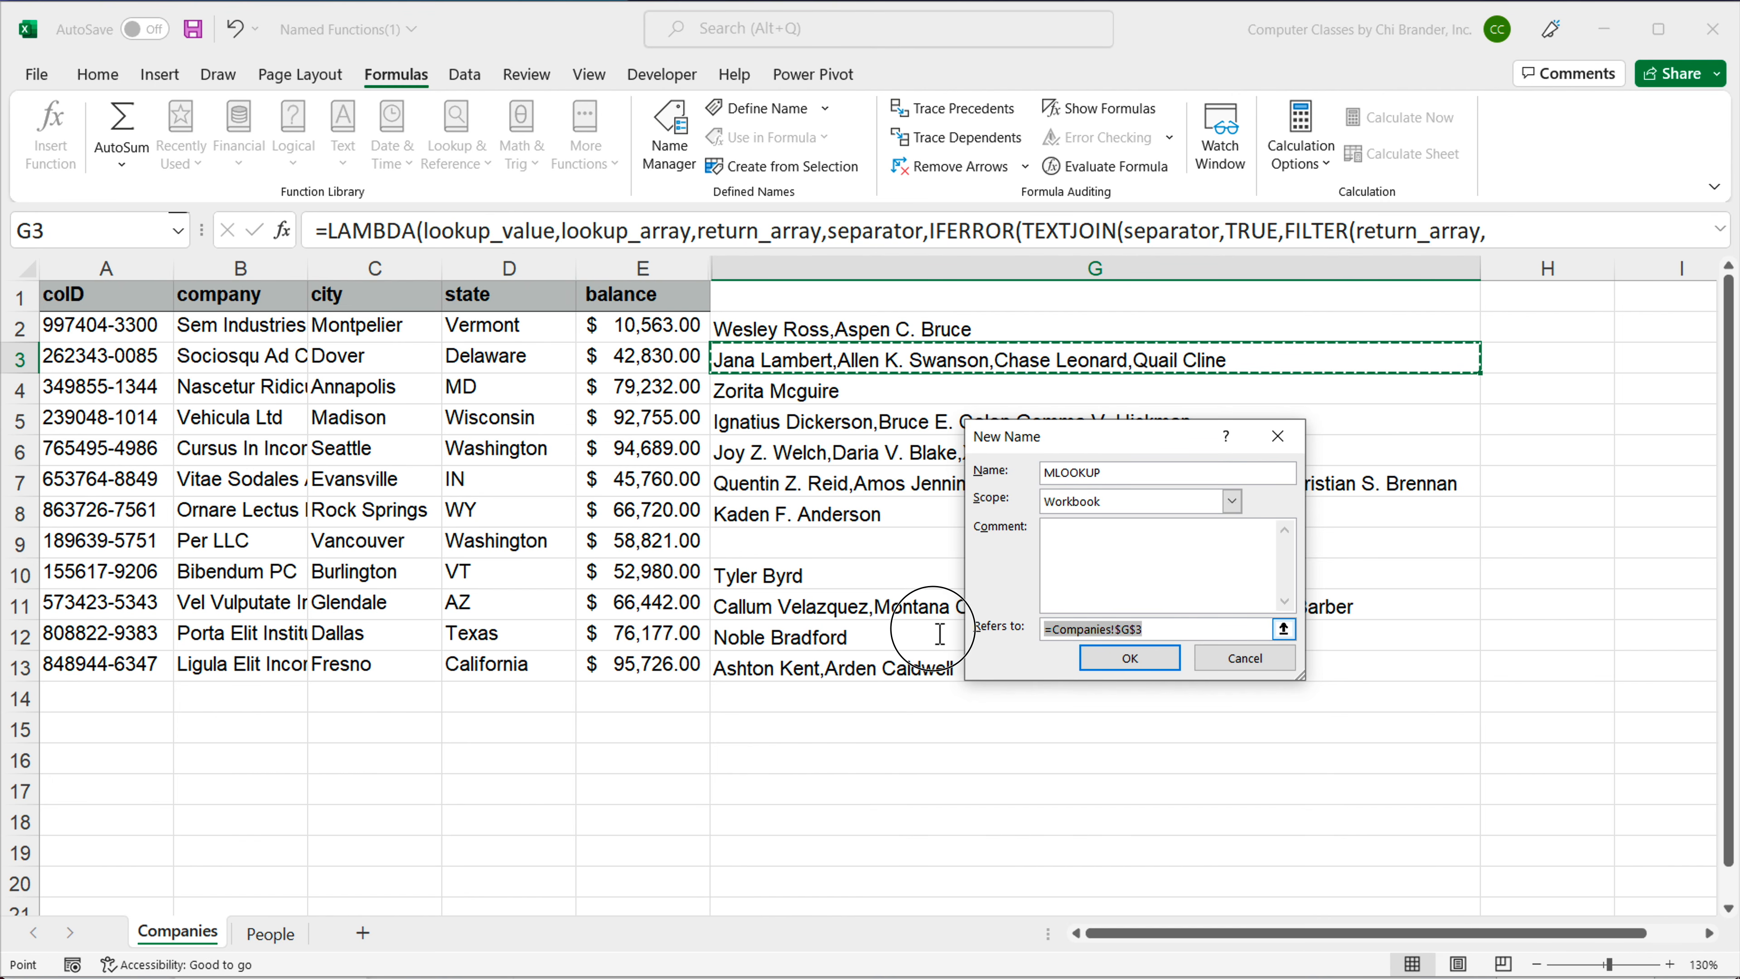
key(Delete)
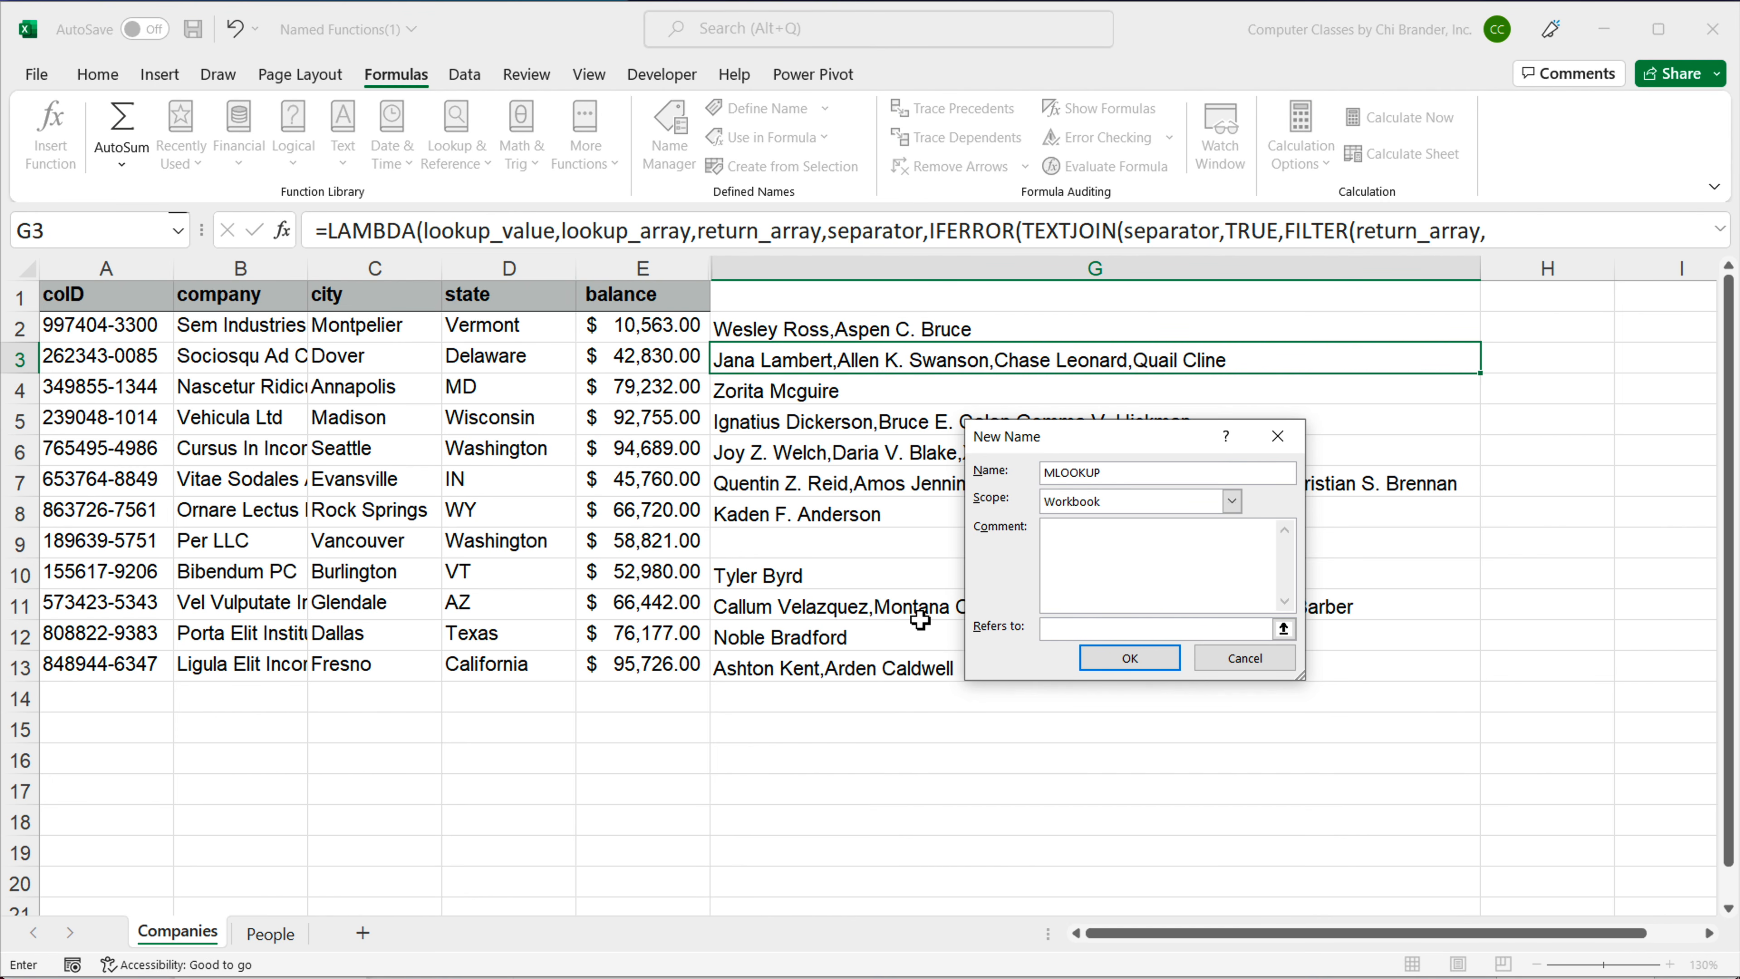
key(ctrl+v)
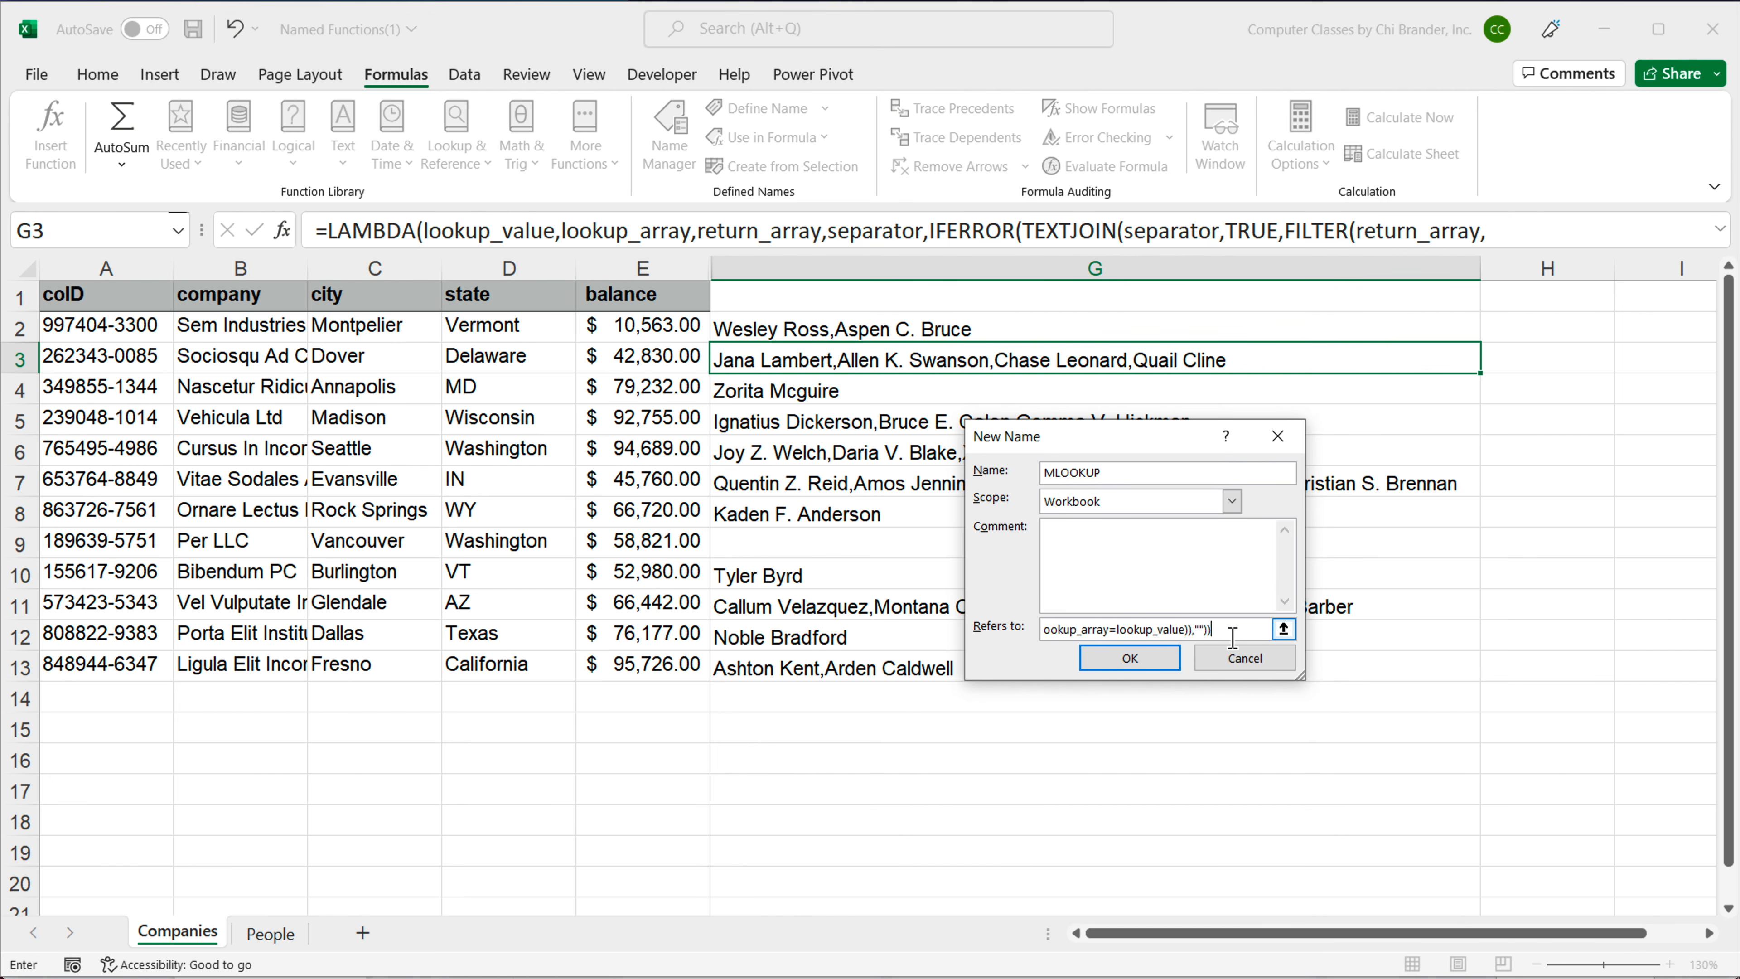
drag(1233, 636, 934, 630)
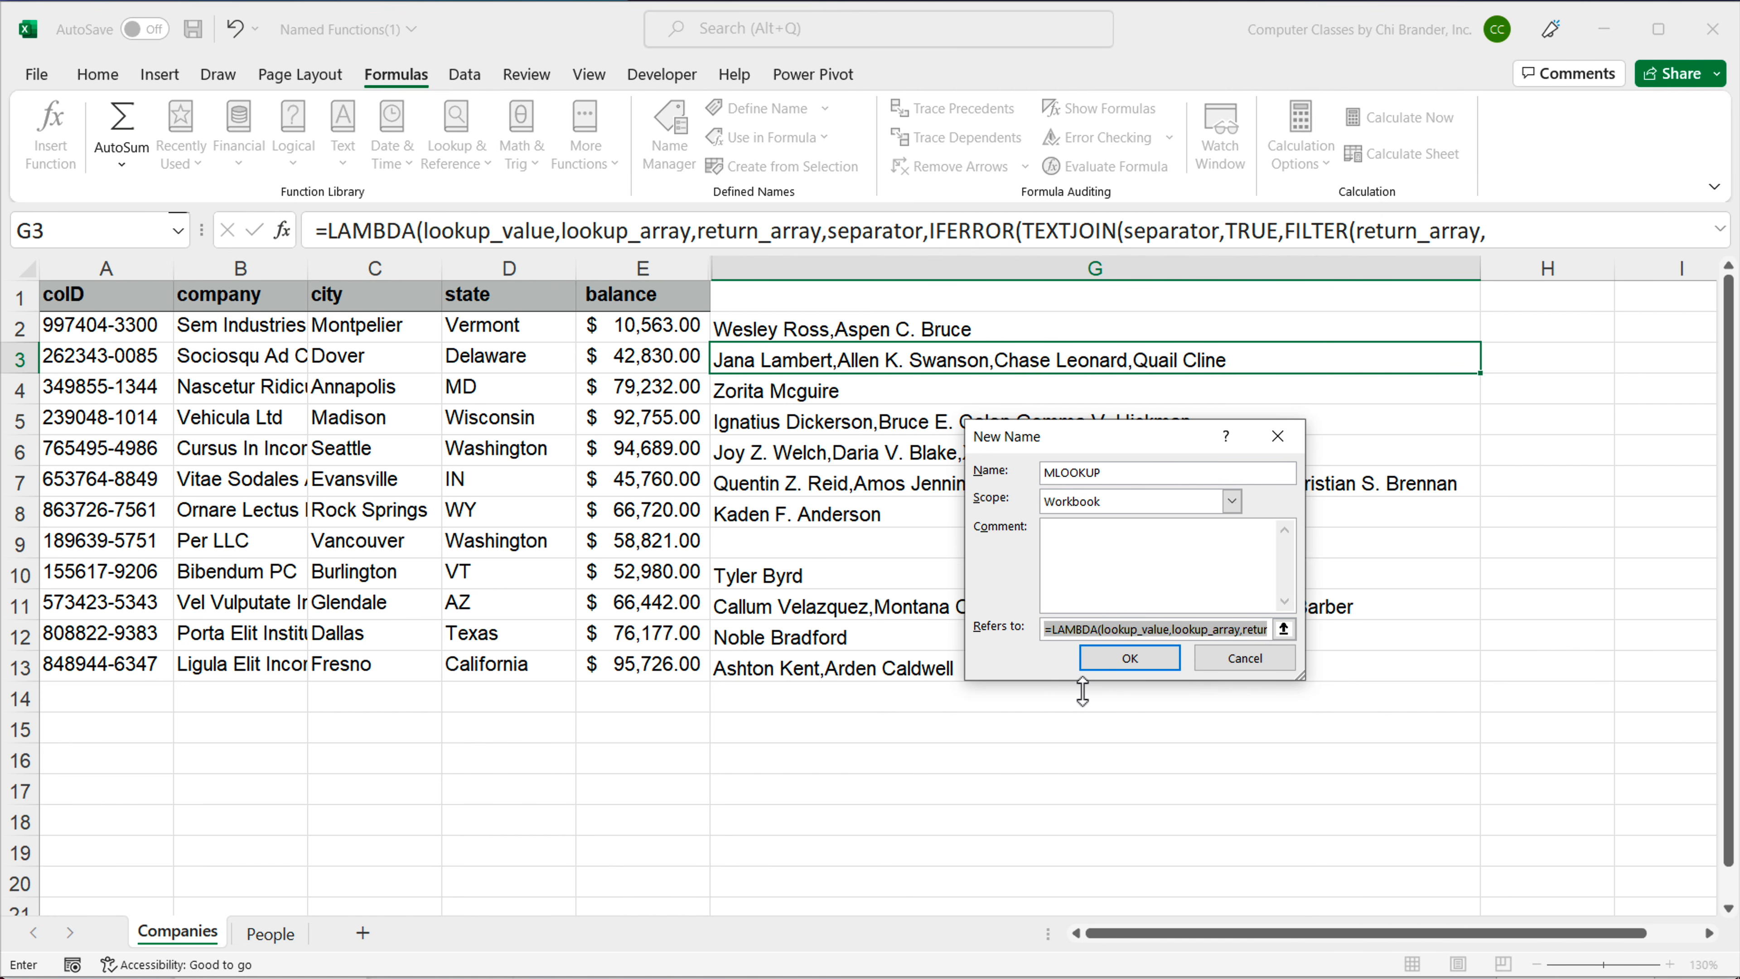
click(1124, 660)
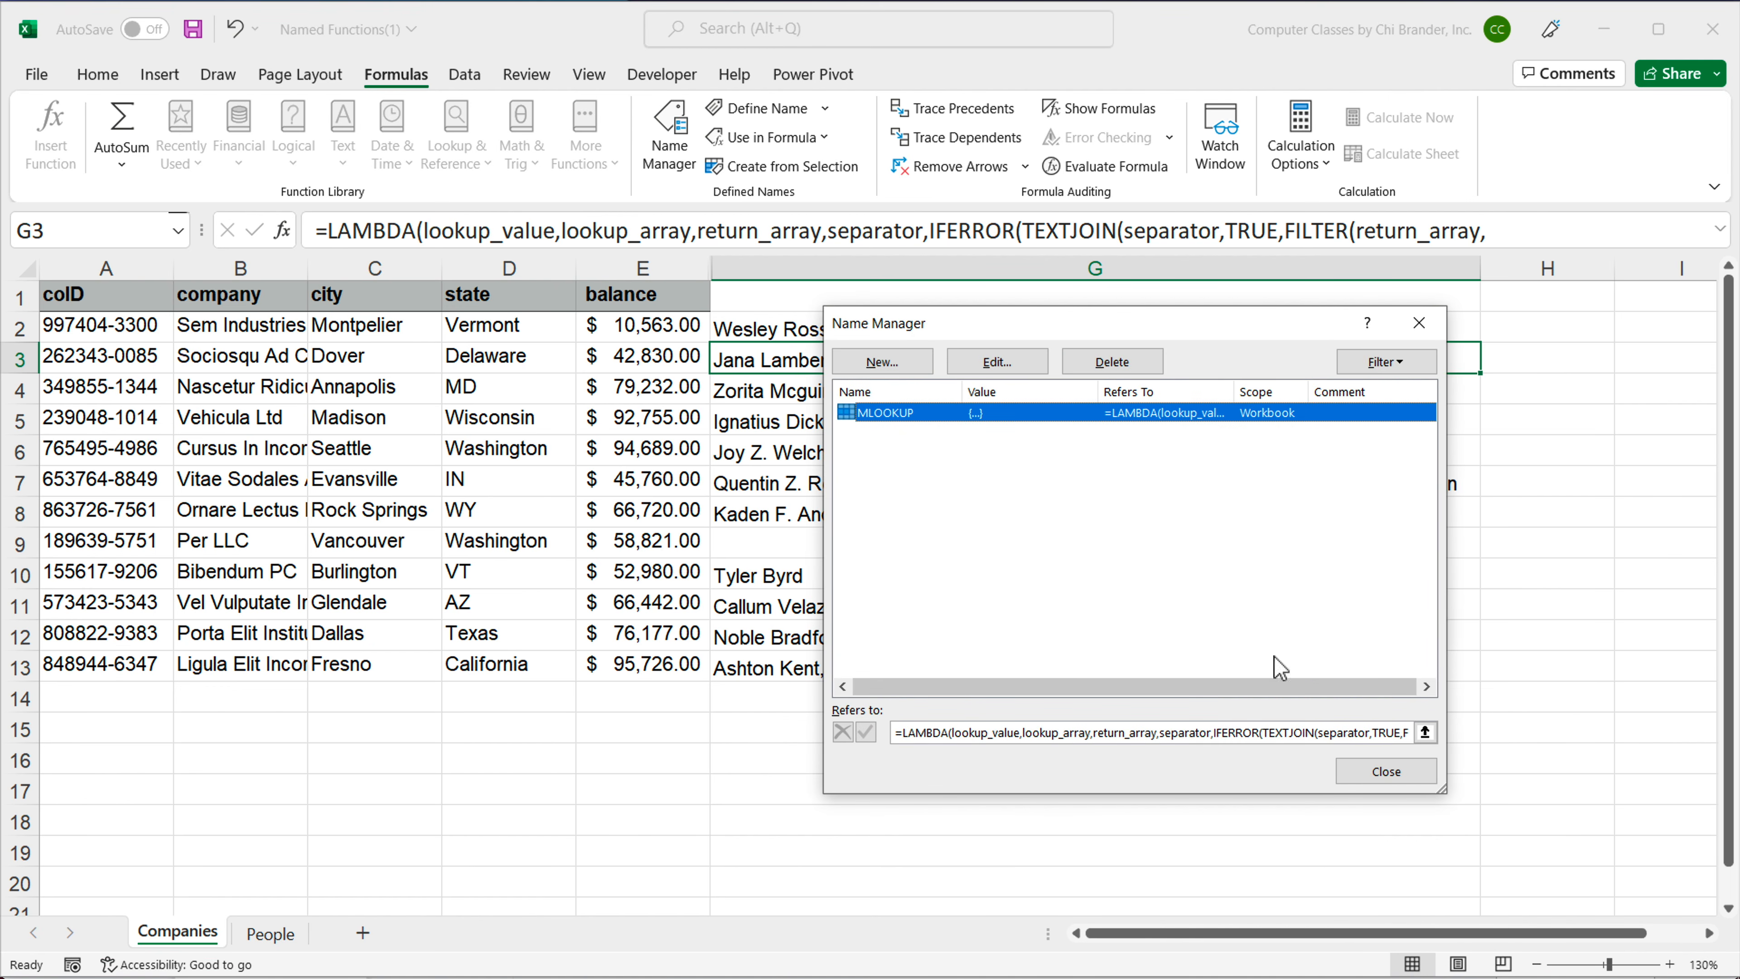
click(1382, 774)
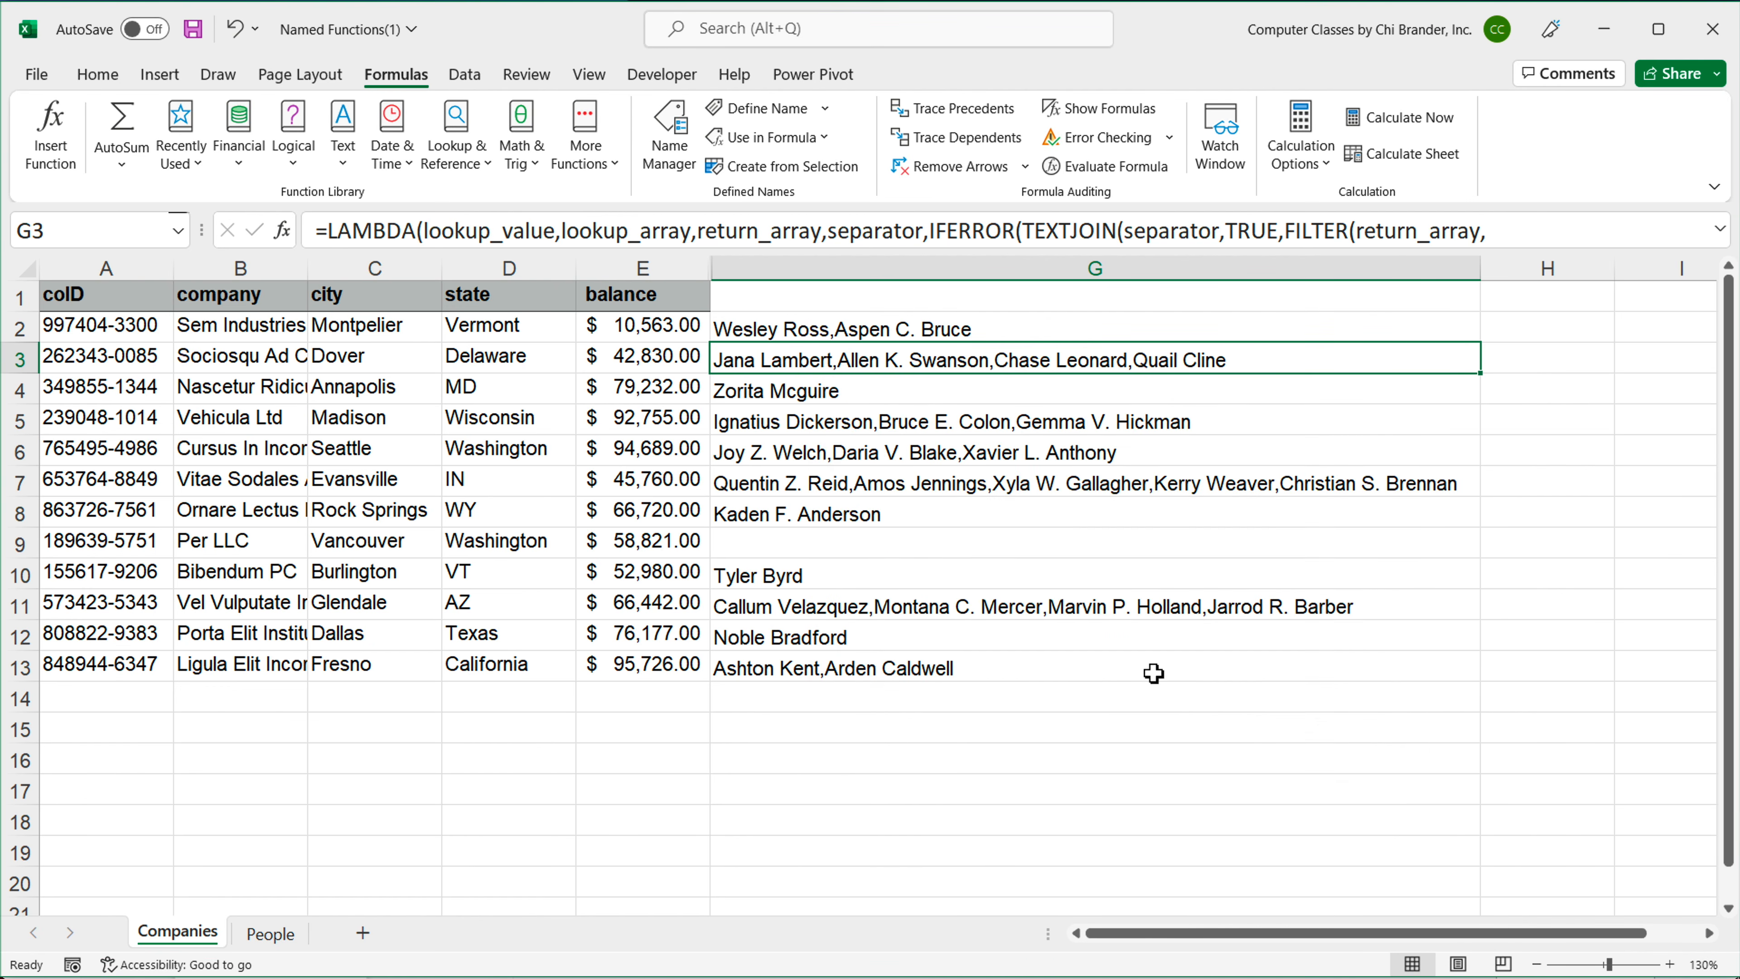
Step: Replace the LAMBDA definition in G2 with MLOOKUP, keeping the argument list, and enter the formula
double_click(819, 331)
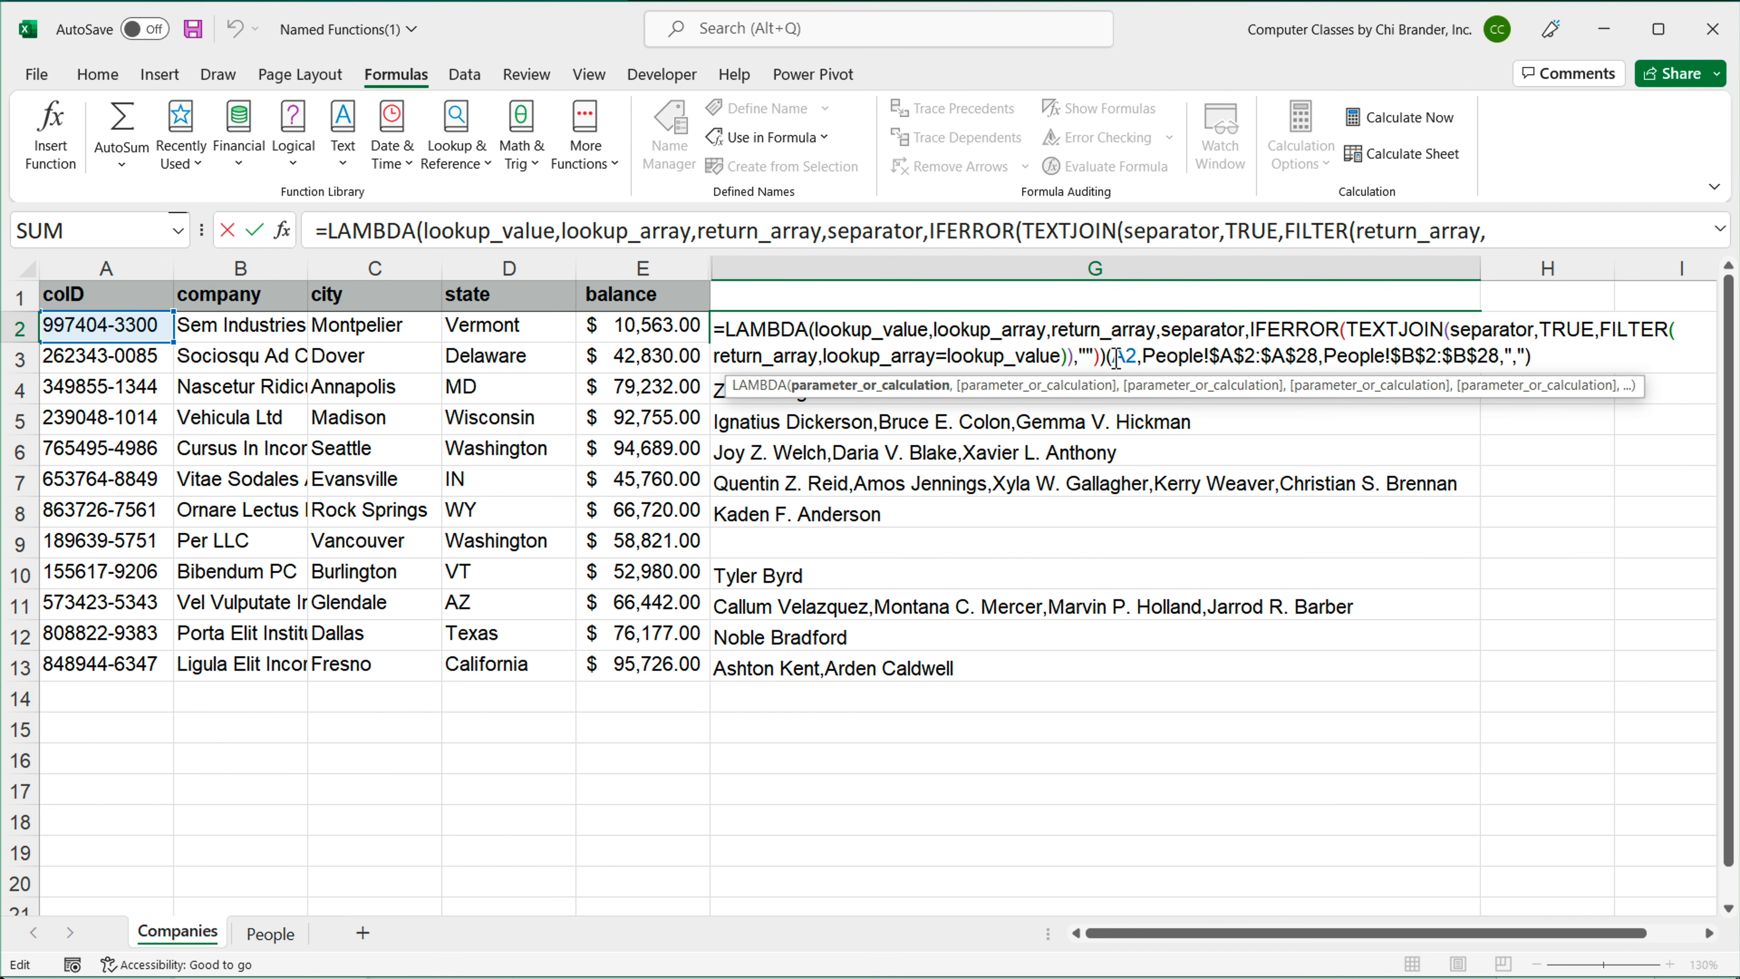
drag(1109, 358, 725, 332)
key(Delete)
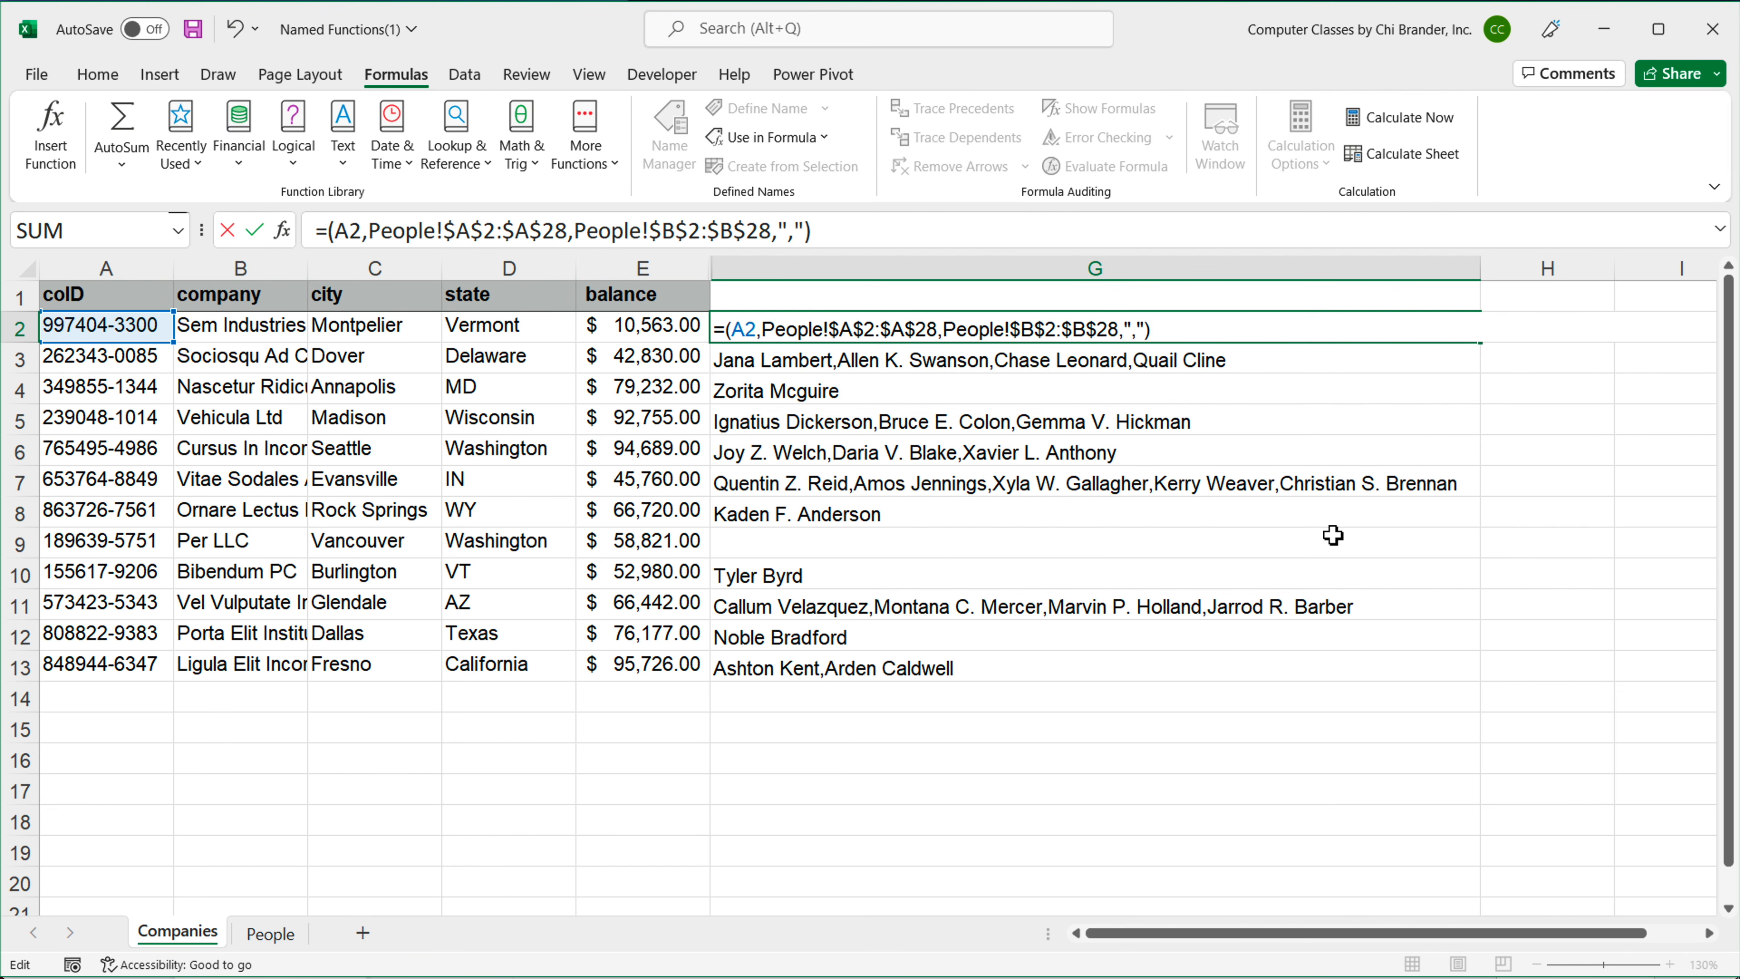
text(OOKUP)
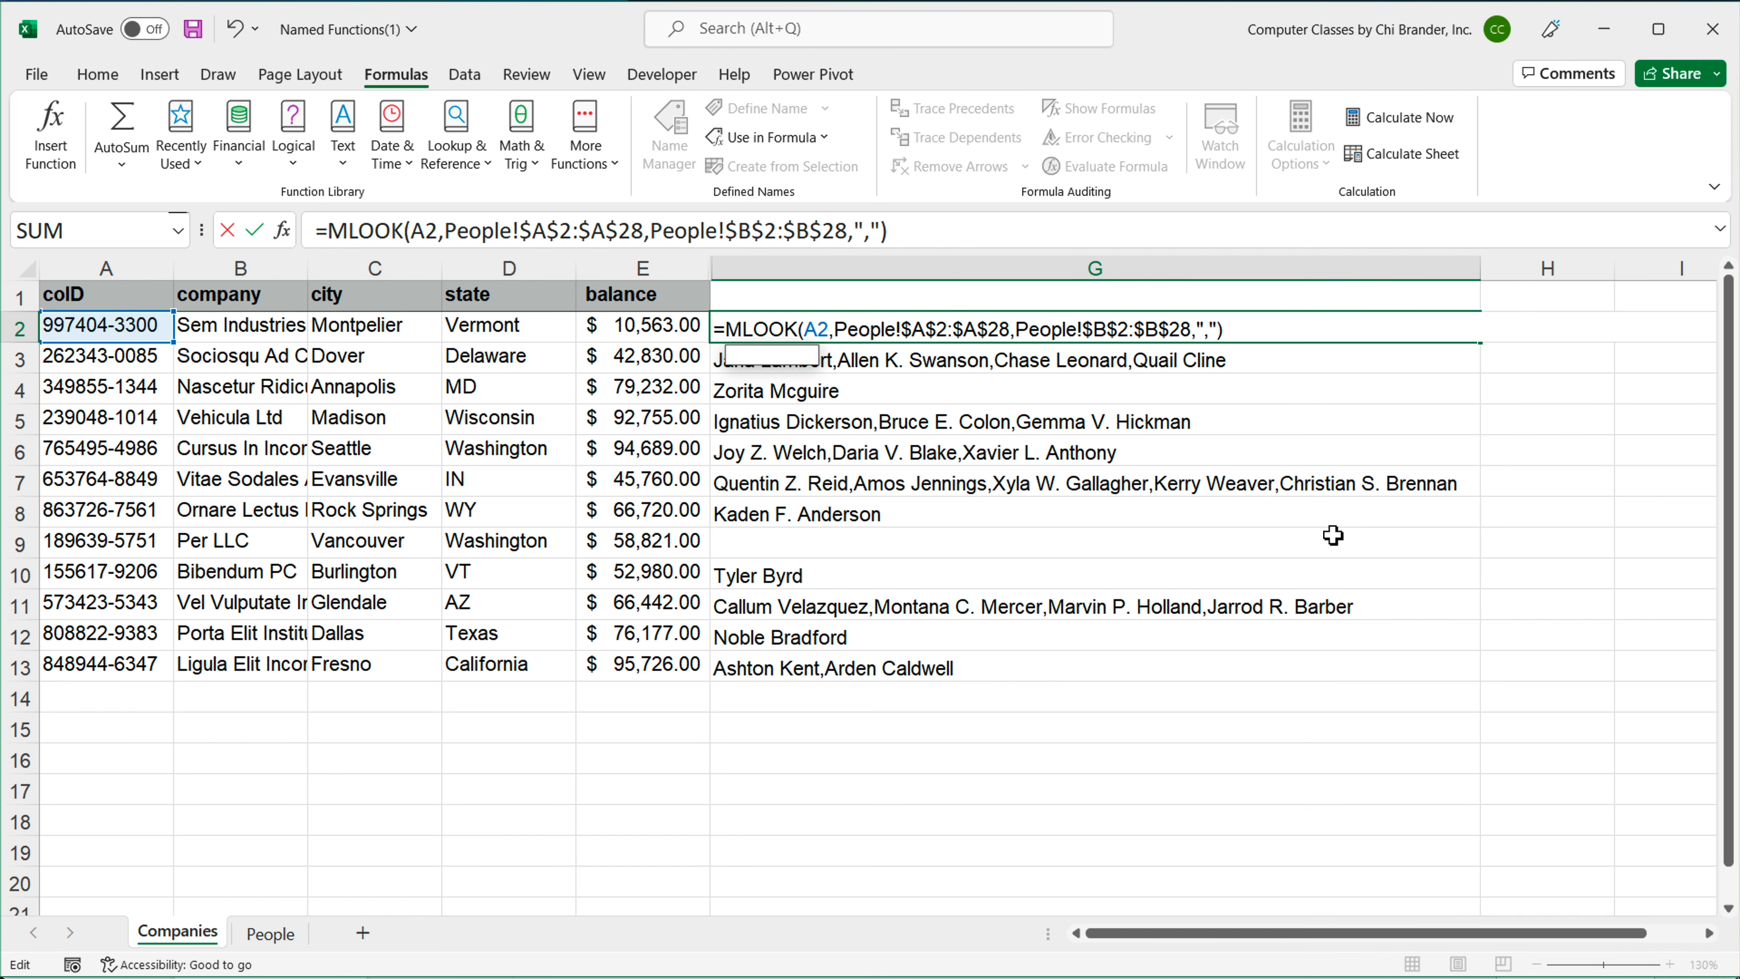
key(Return)
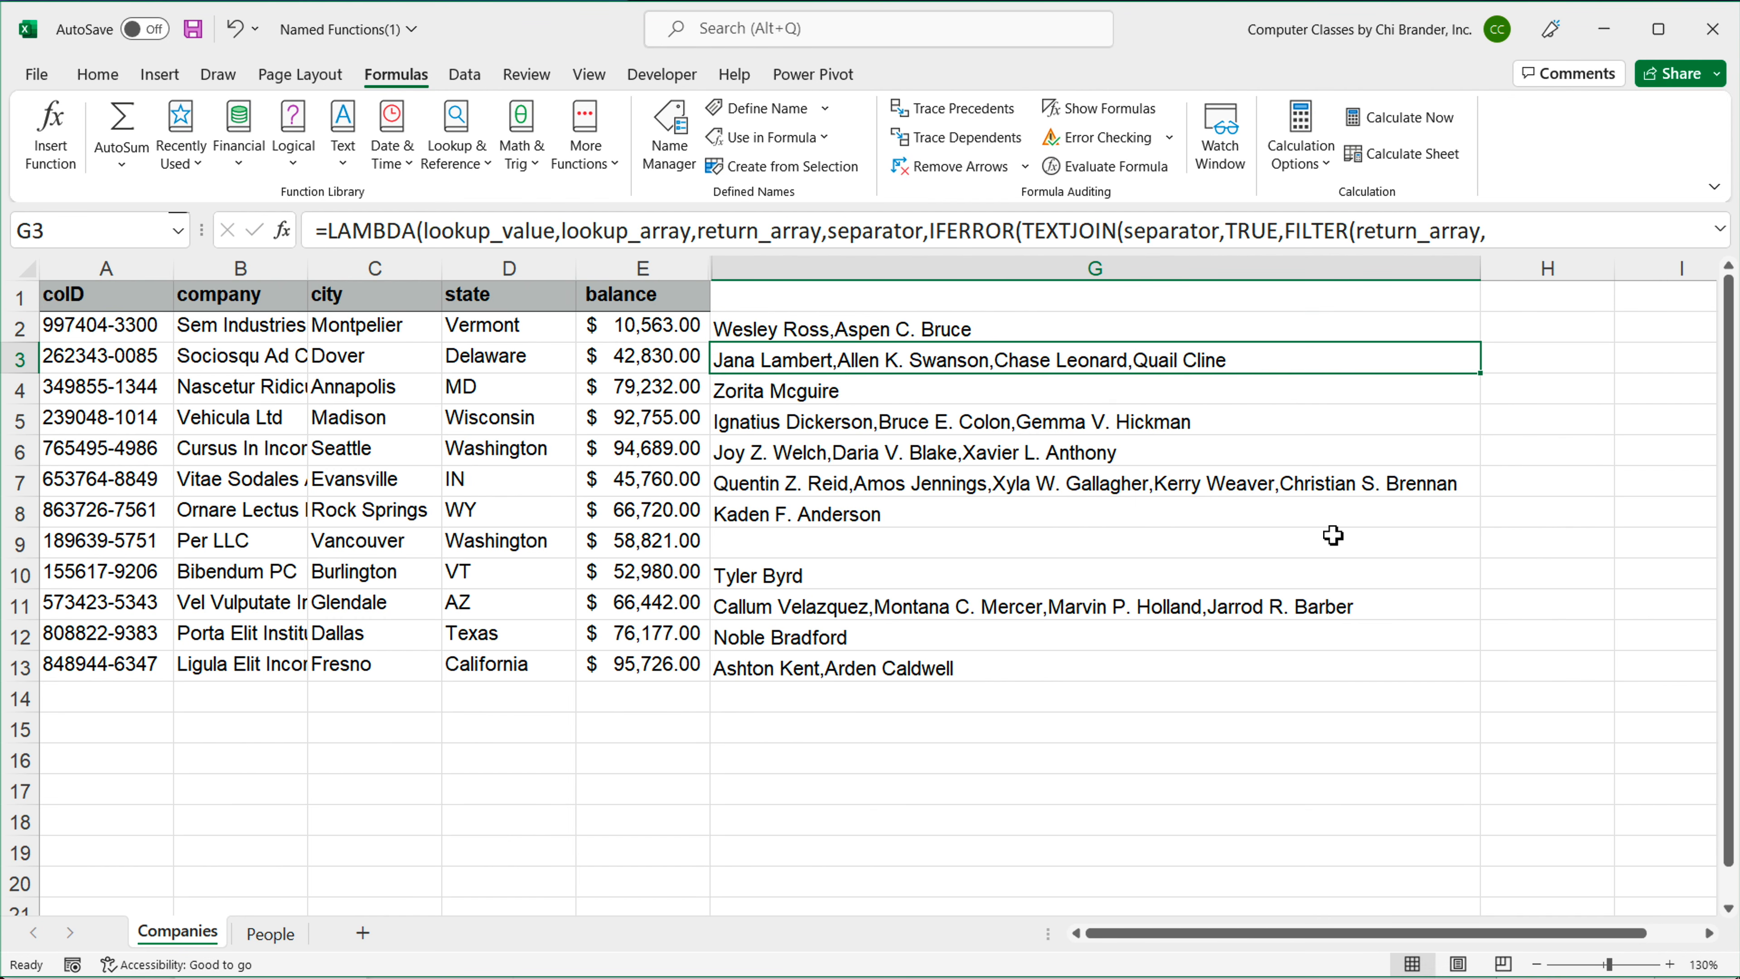
Step: Fill the MLOOKUP formula from G2 down to G13 and inspect the function name and arguments in G2
click(1295, 334)
drag(1484, 348, 1475, 668)
double_click(892, 332)
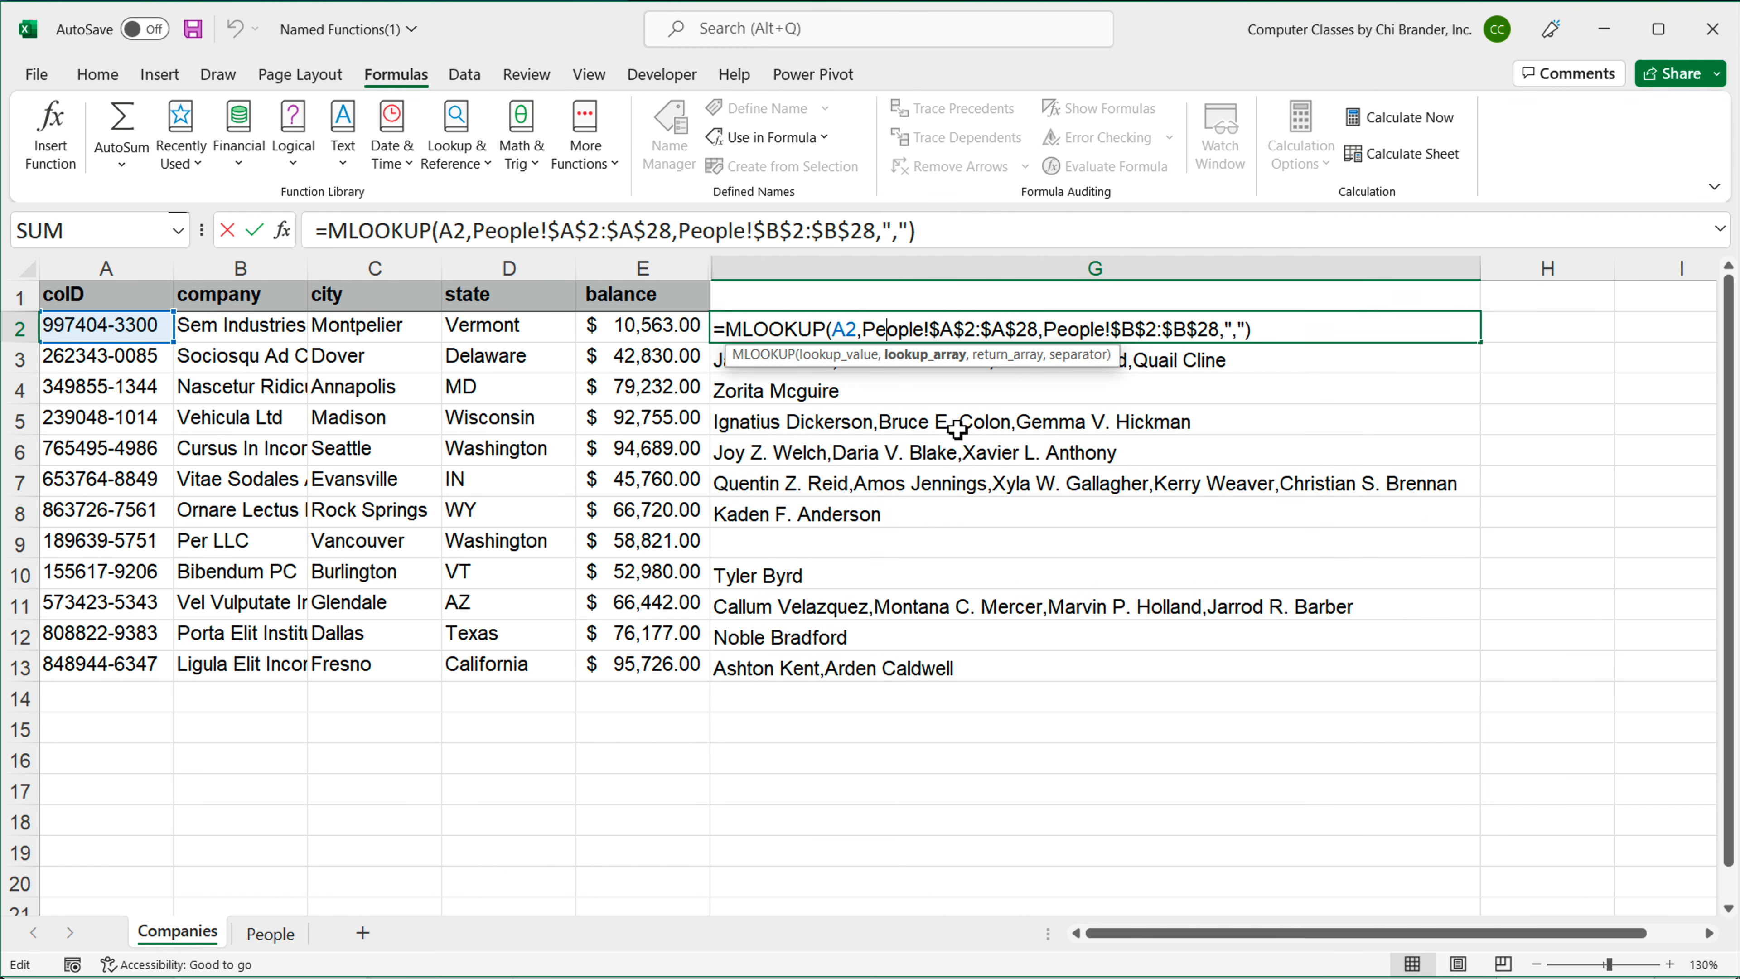
double_click(783, 333)
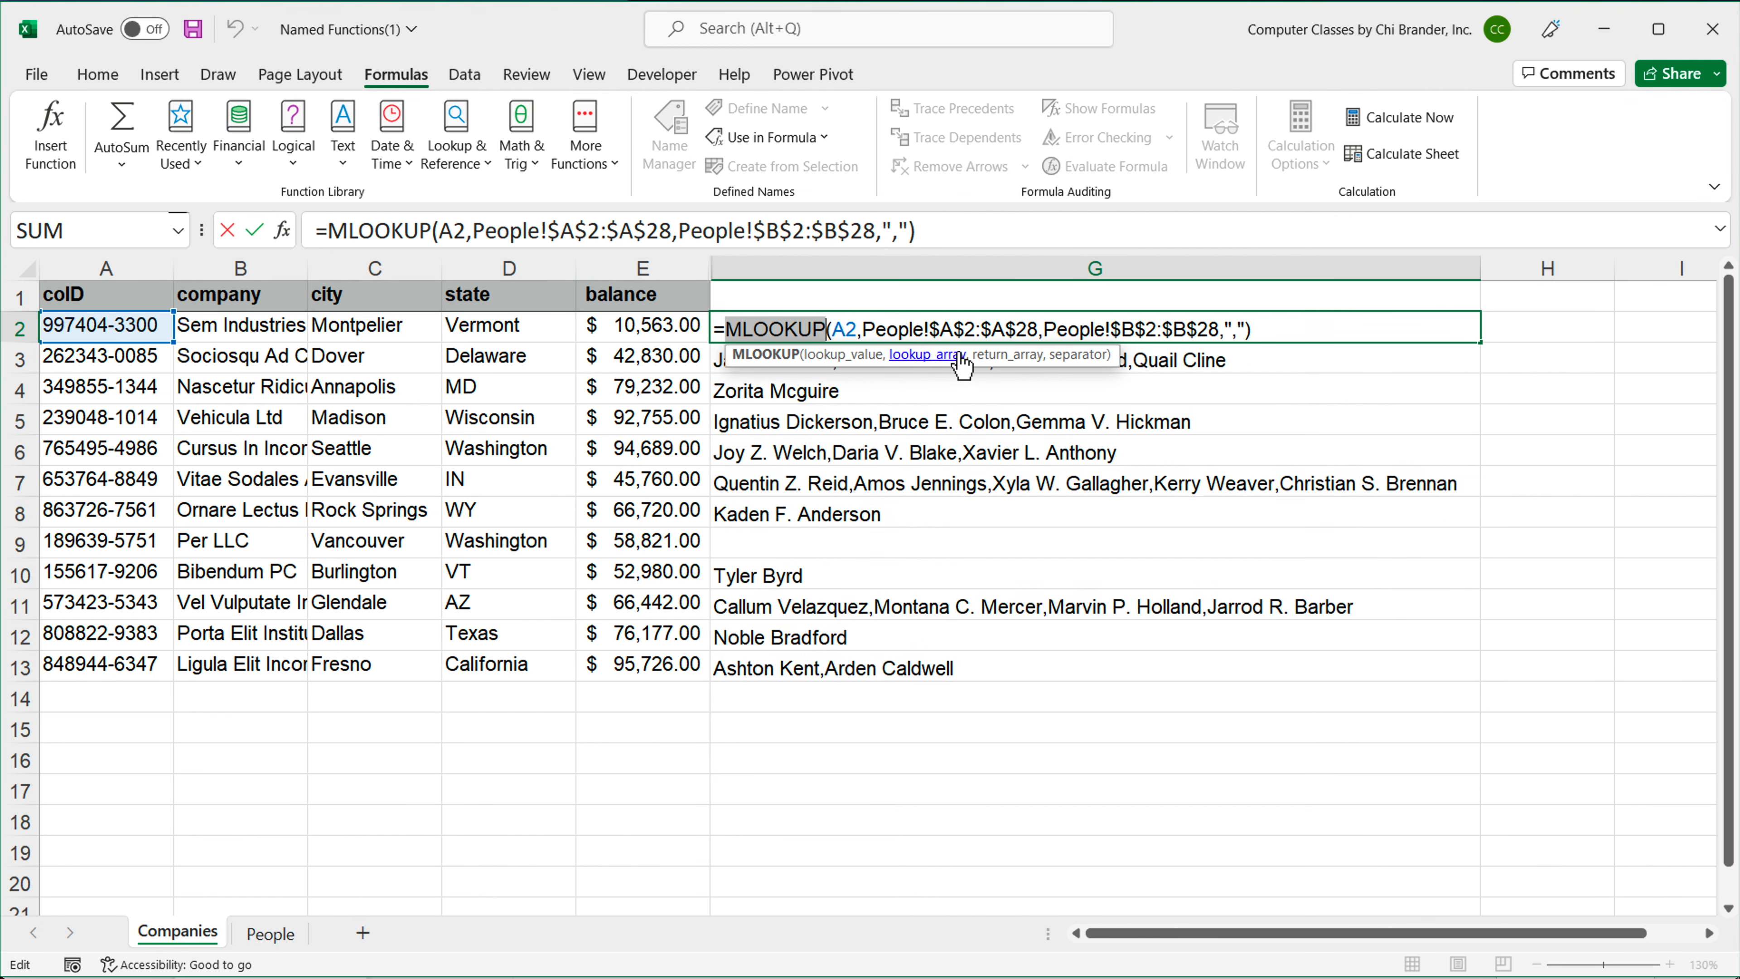
key(Escape)
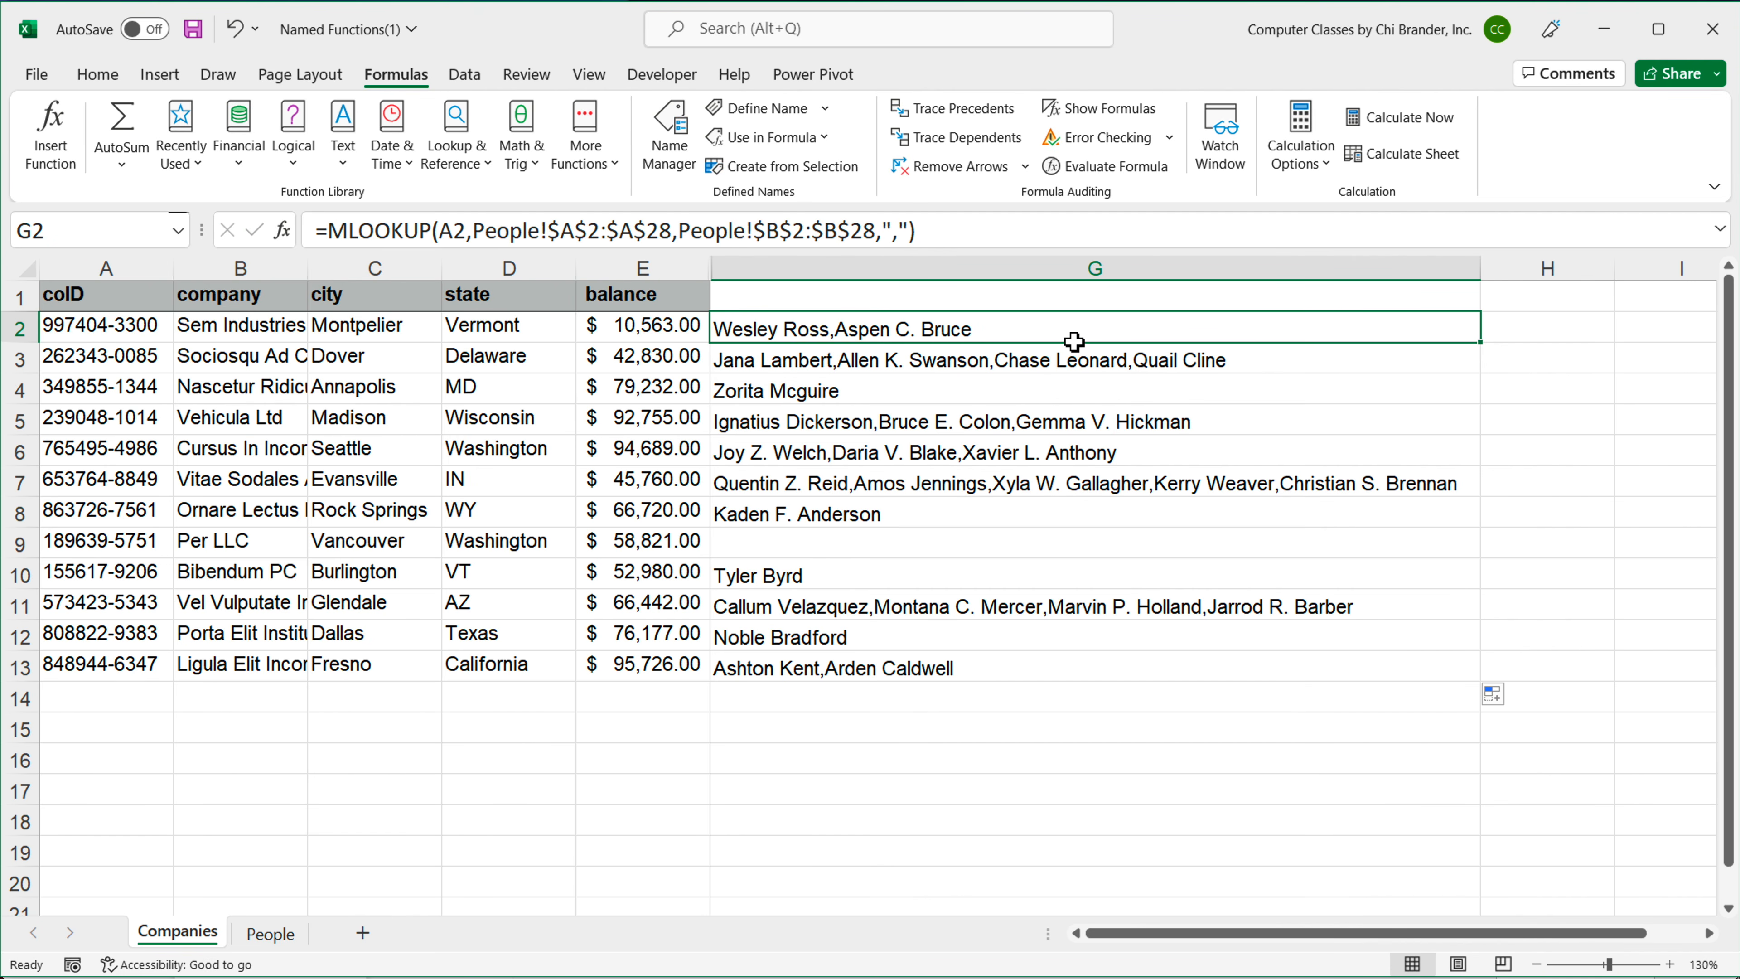
Step: Rewrite G2 as a fresh MLOOKUP formula with A2 as lookup_value and People!A2:A28 as lookup_array
text(=MLO)
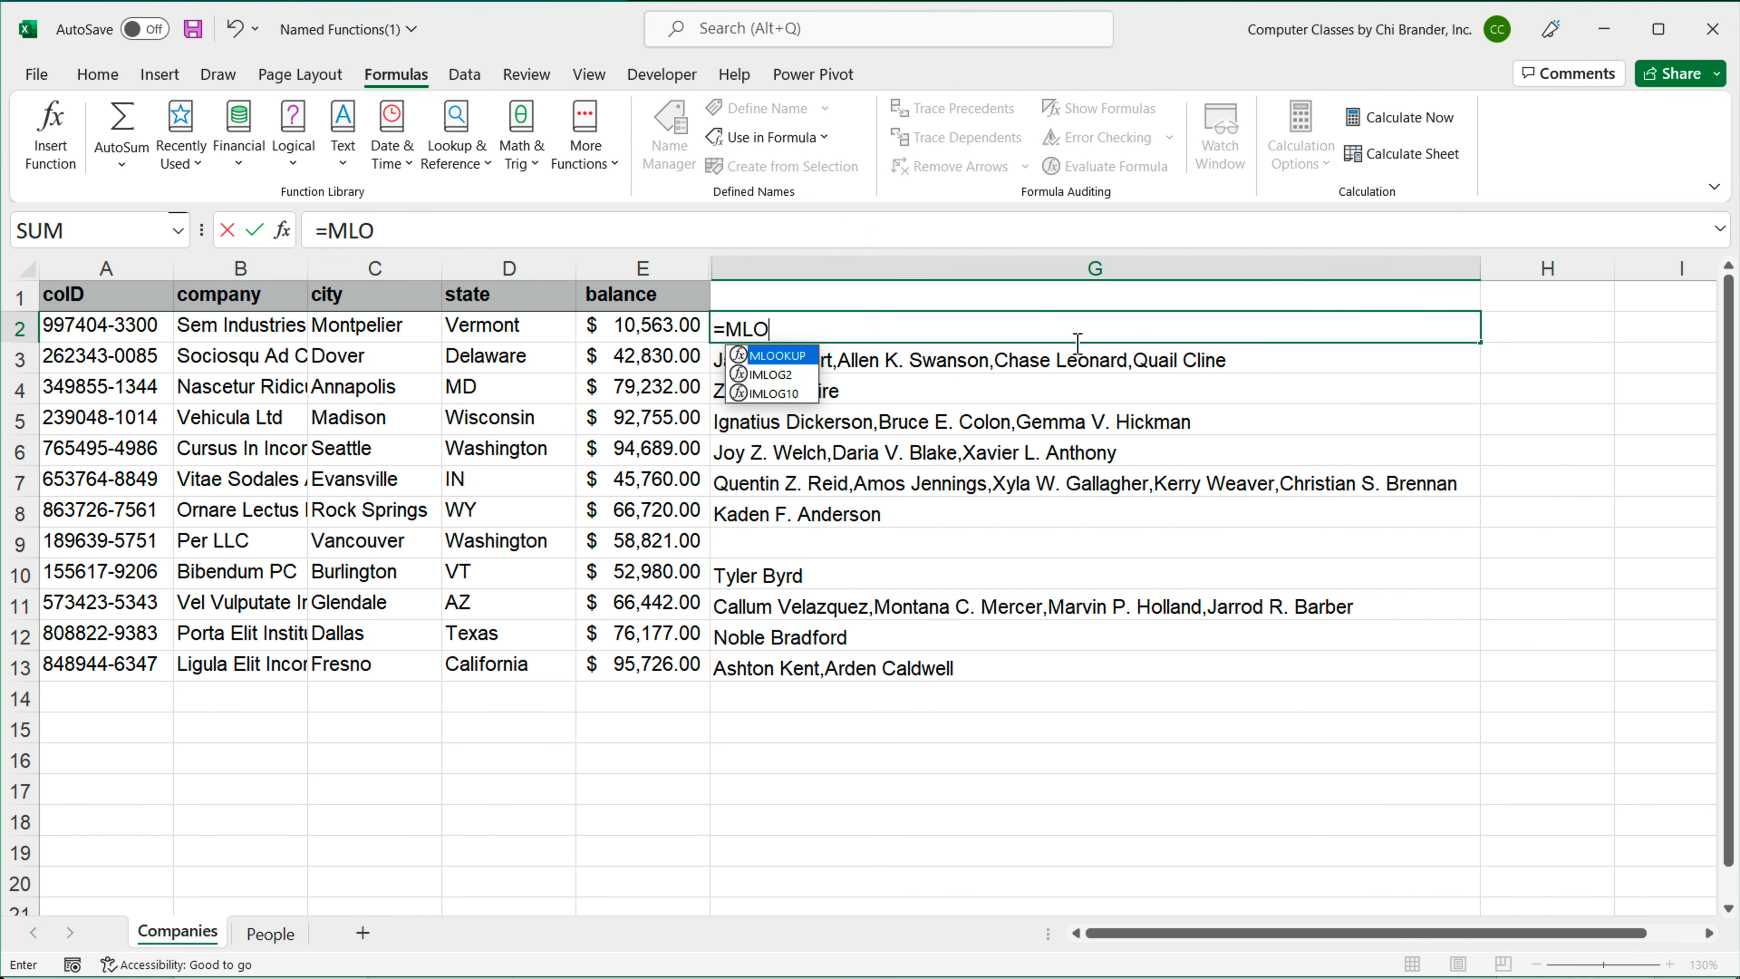
key(Tab)
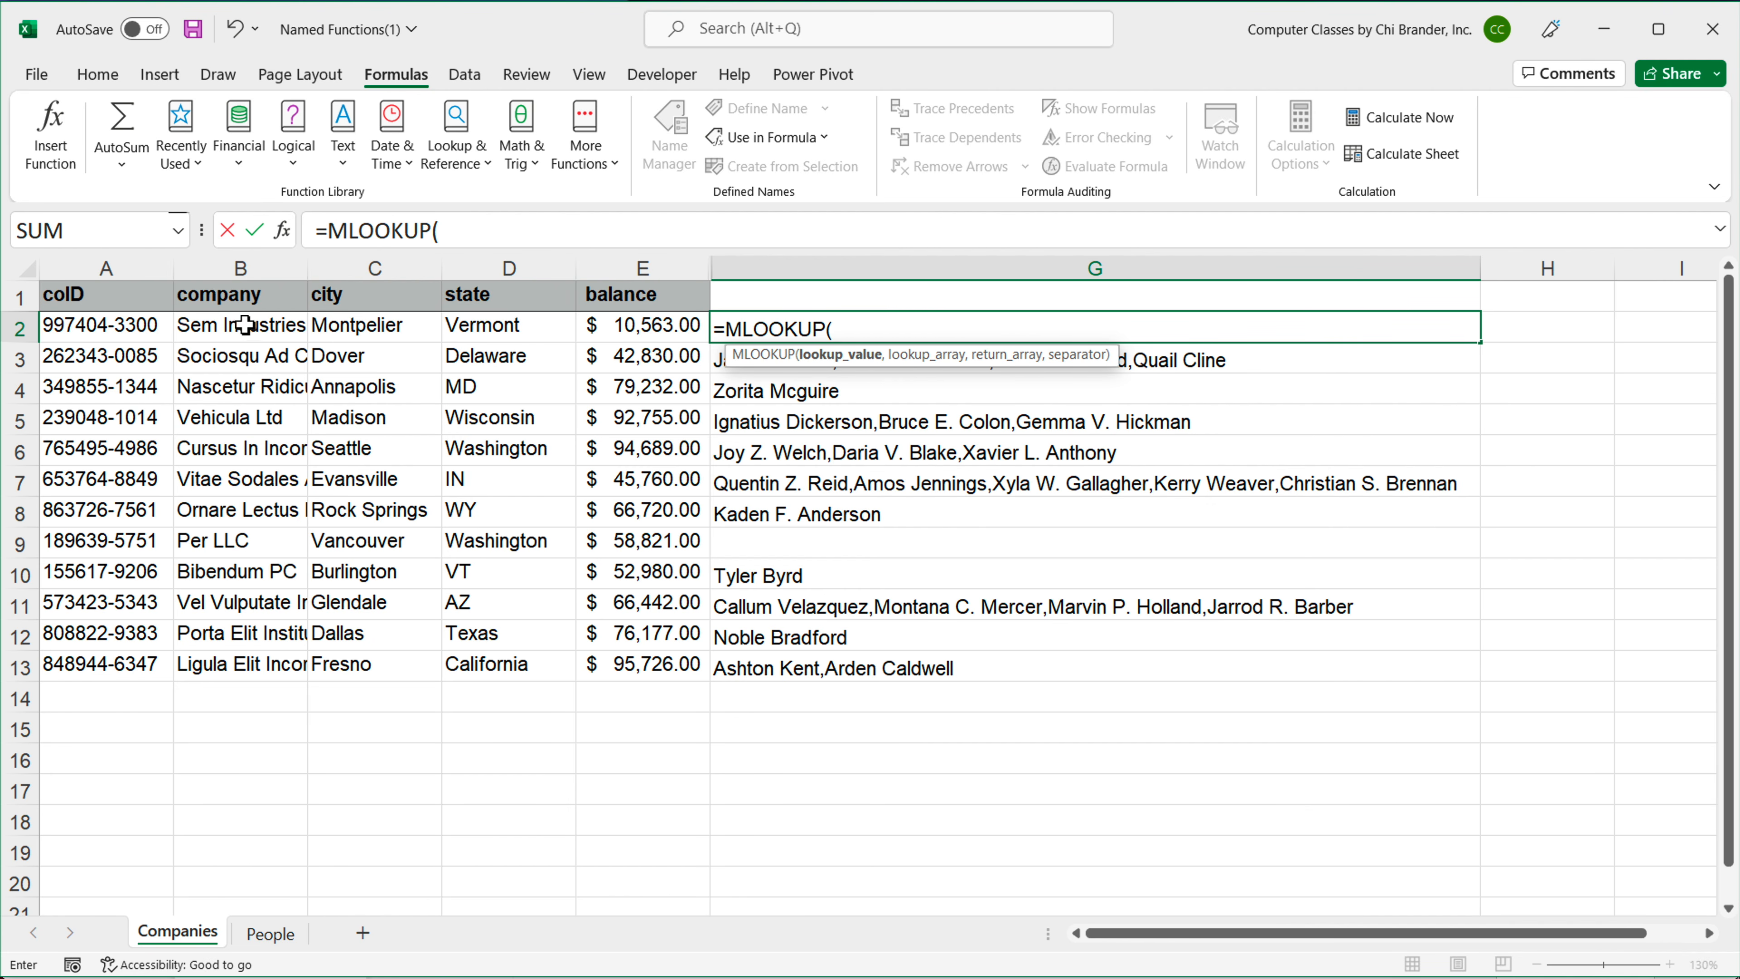
click(119, 333)
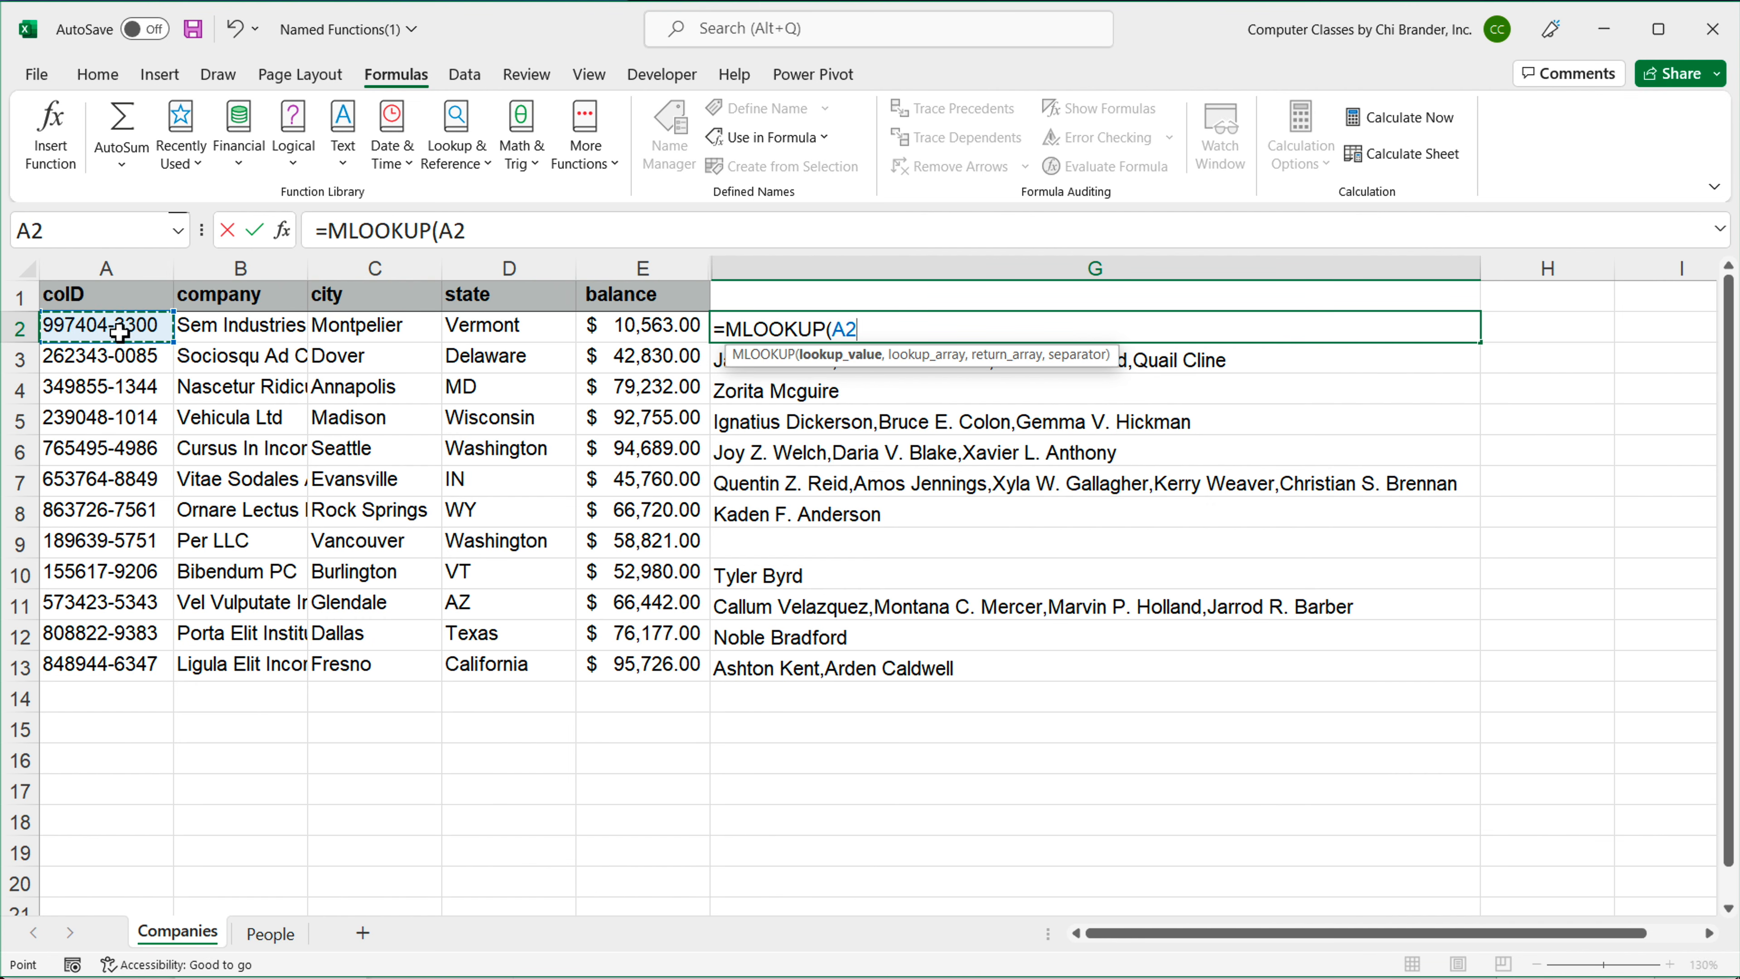
text(,)
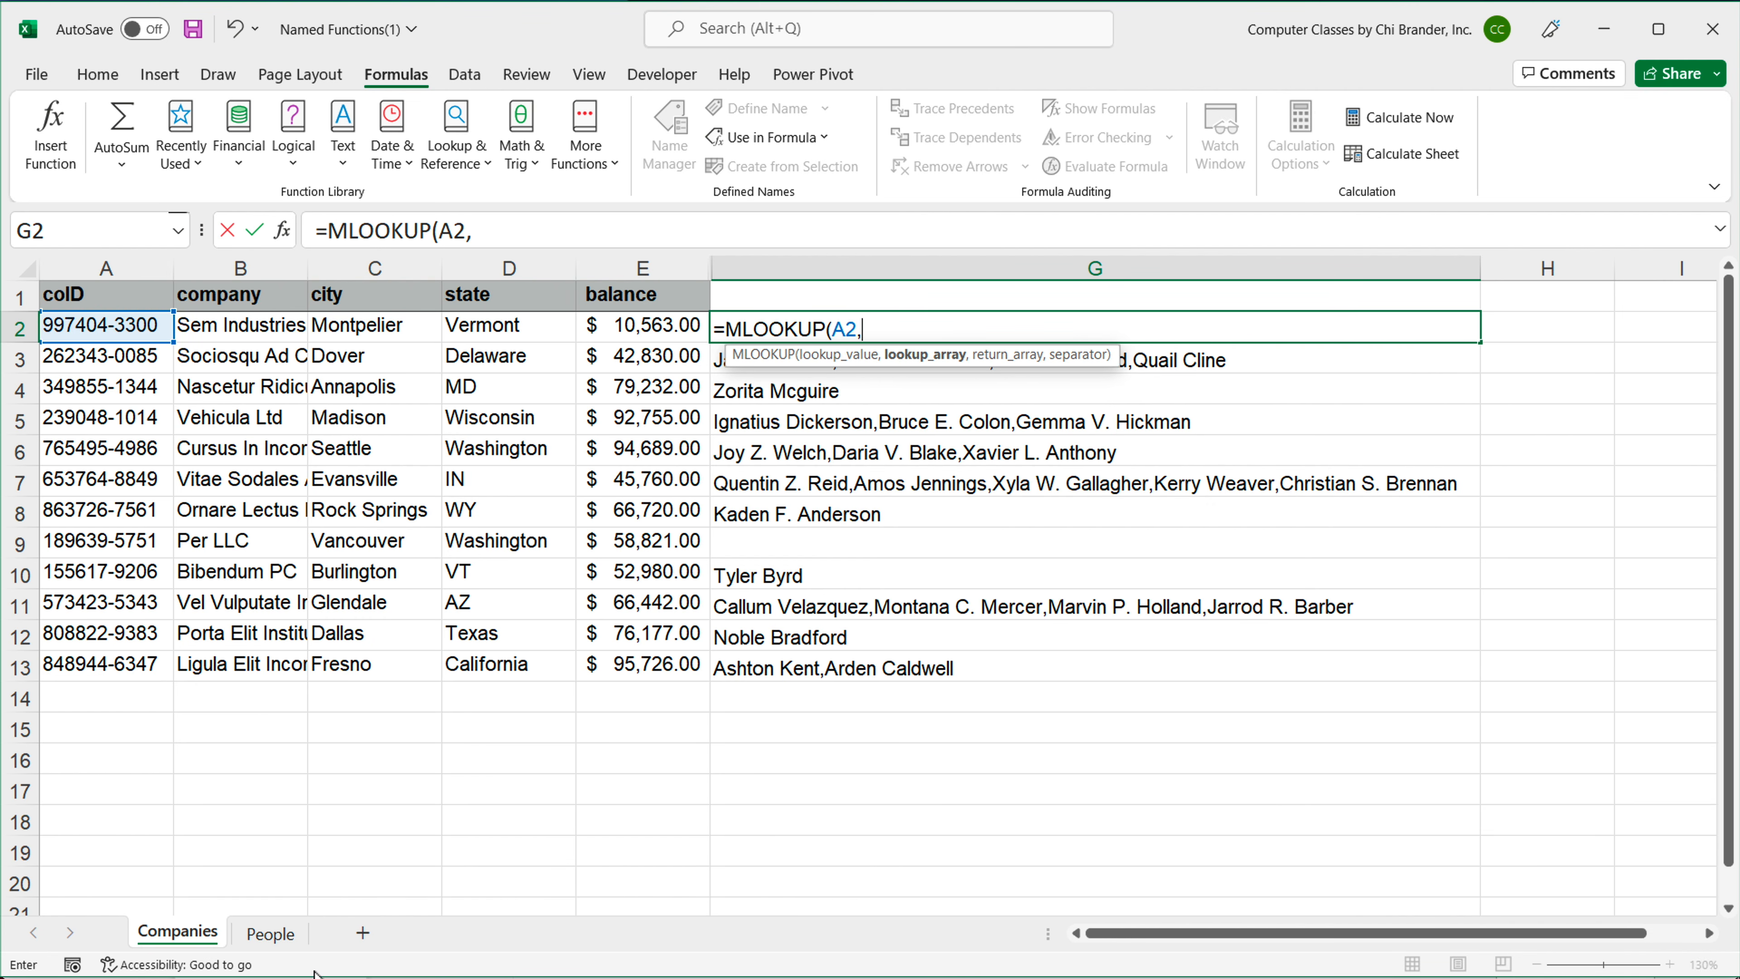
click(271, 934)
scroll(183, 336, up, 4)
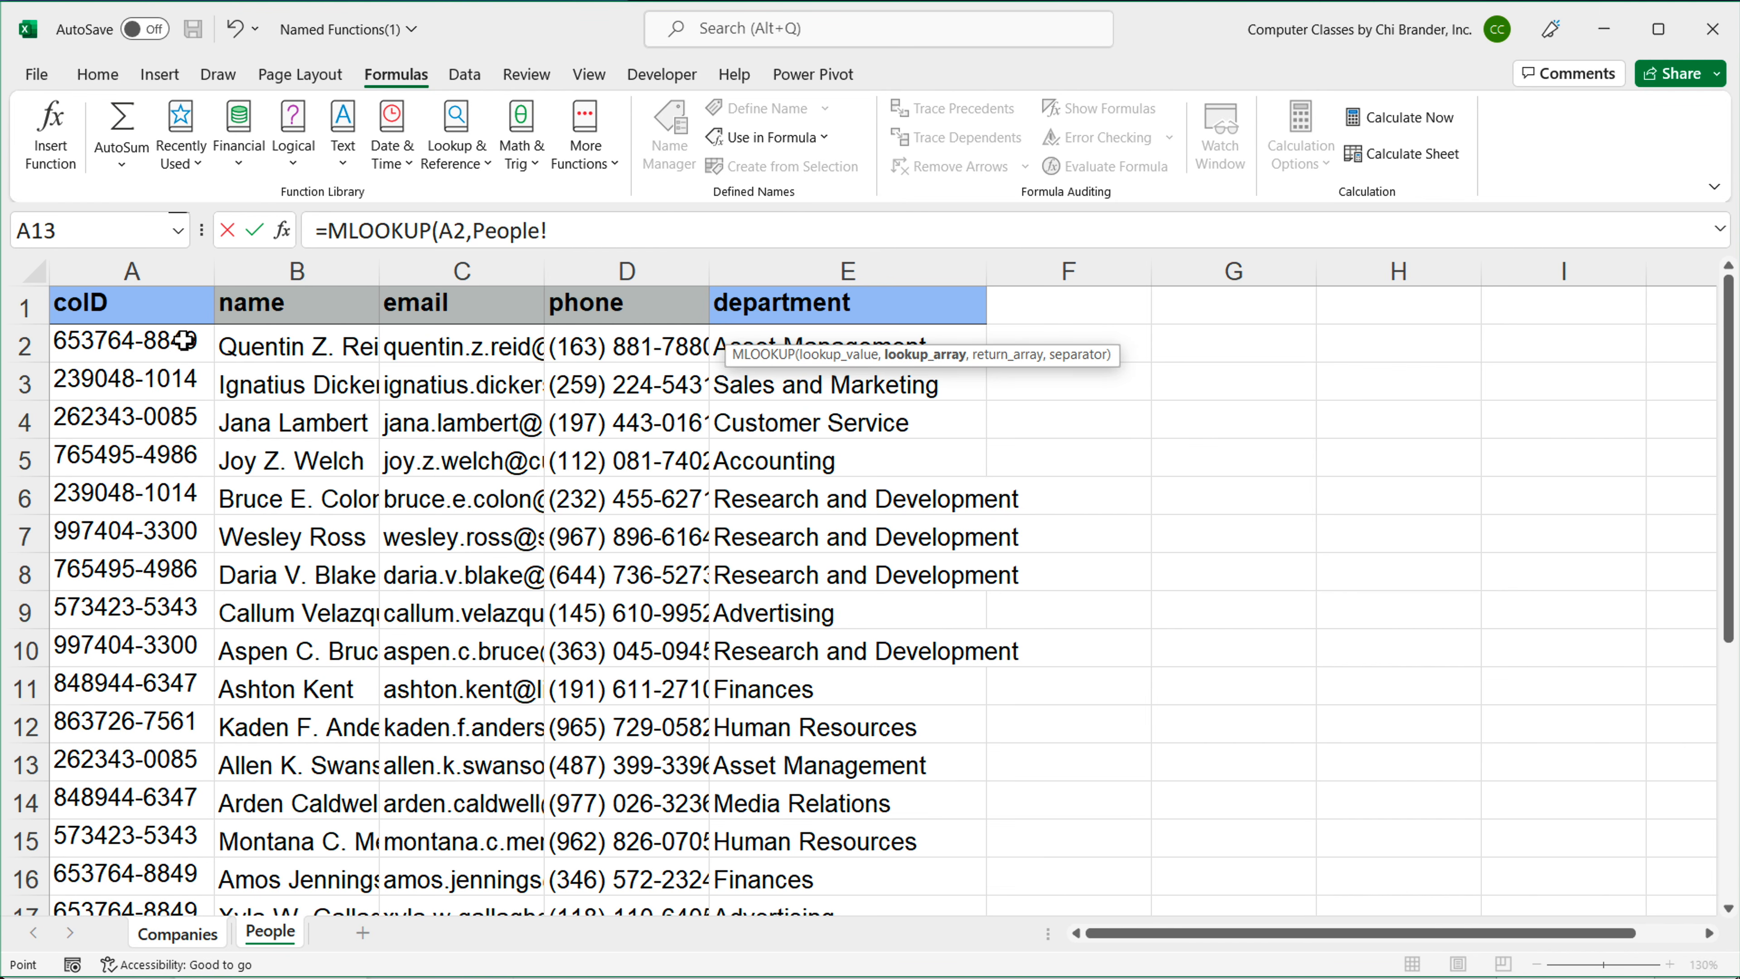
click(182, 331)
key(ctrl+shift+Down)
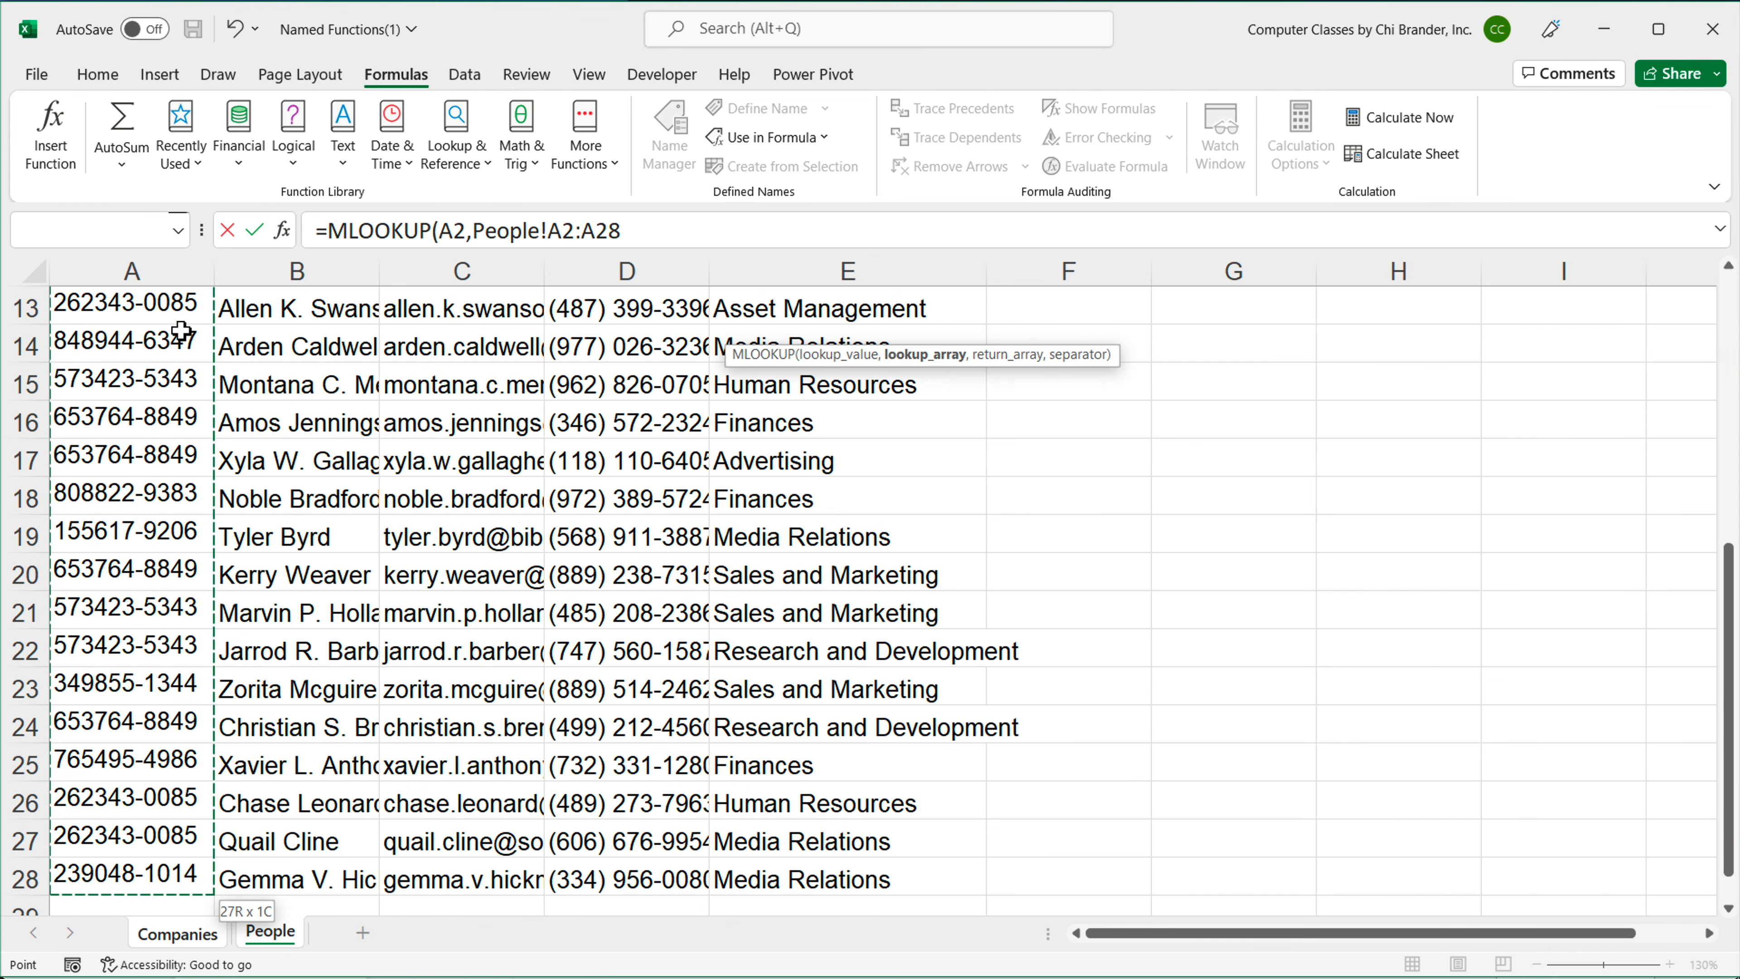
text(,)
Step: Supply People!B2:B28 as return_array and "," as separator, and enter the completed MLOOKUP formula
scroll(182, 333, up, 4)
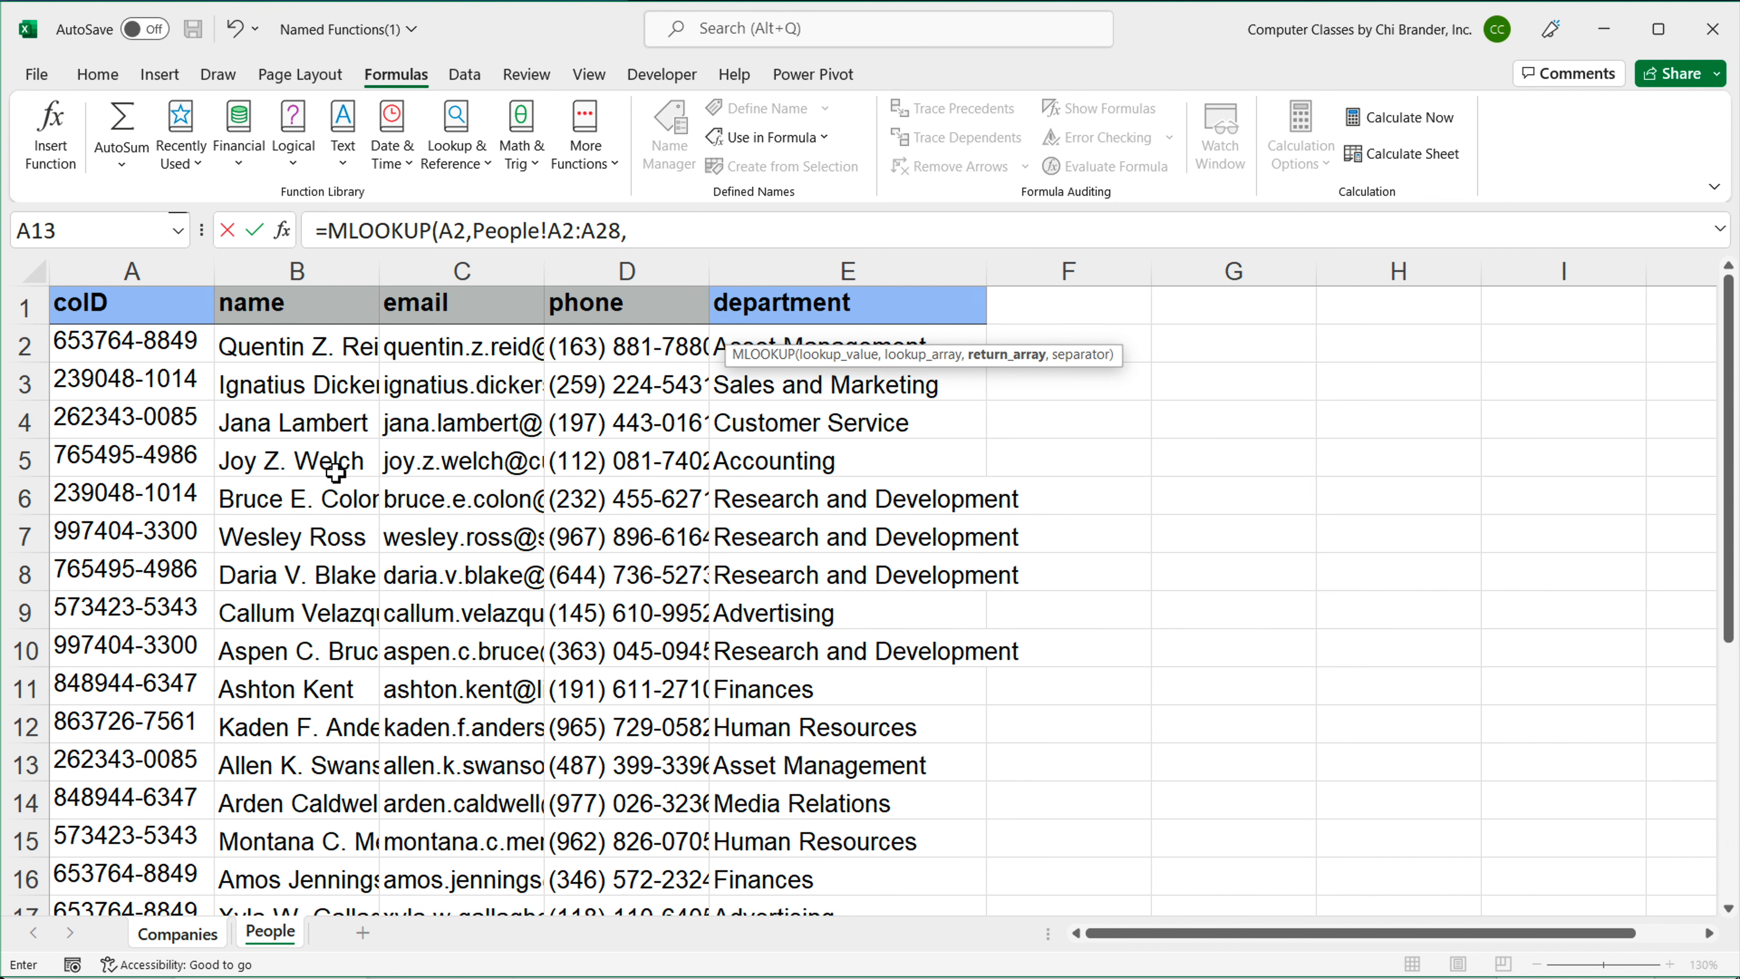
click(299, 358)
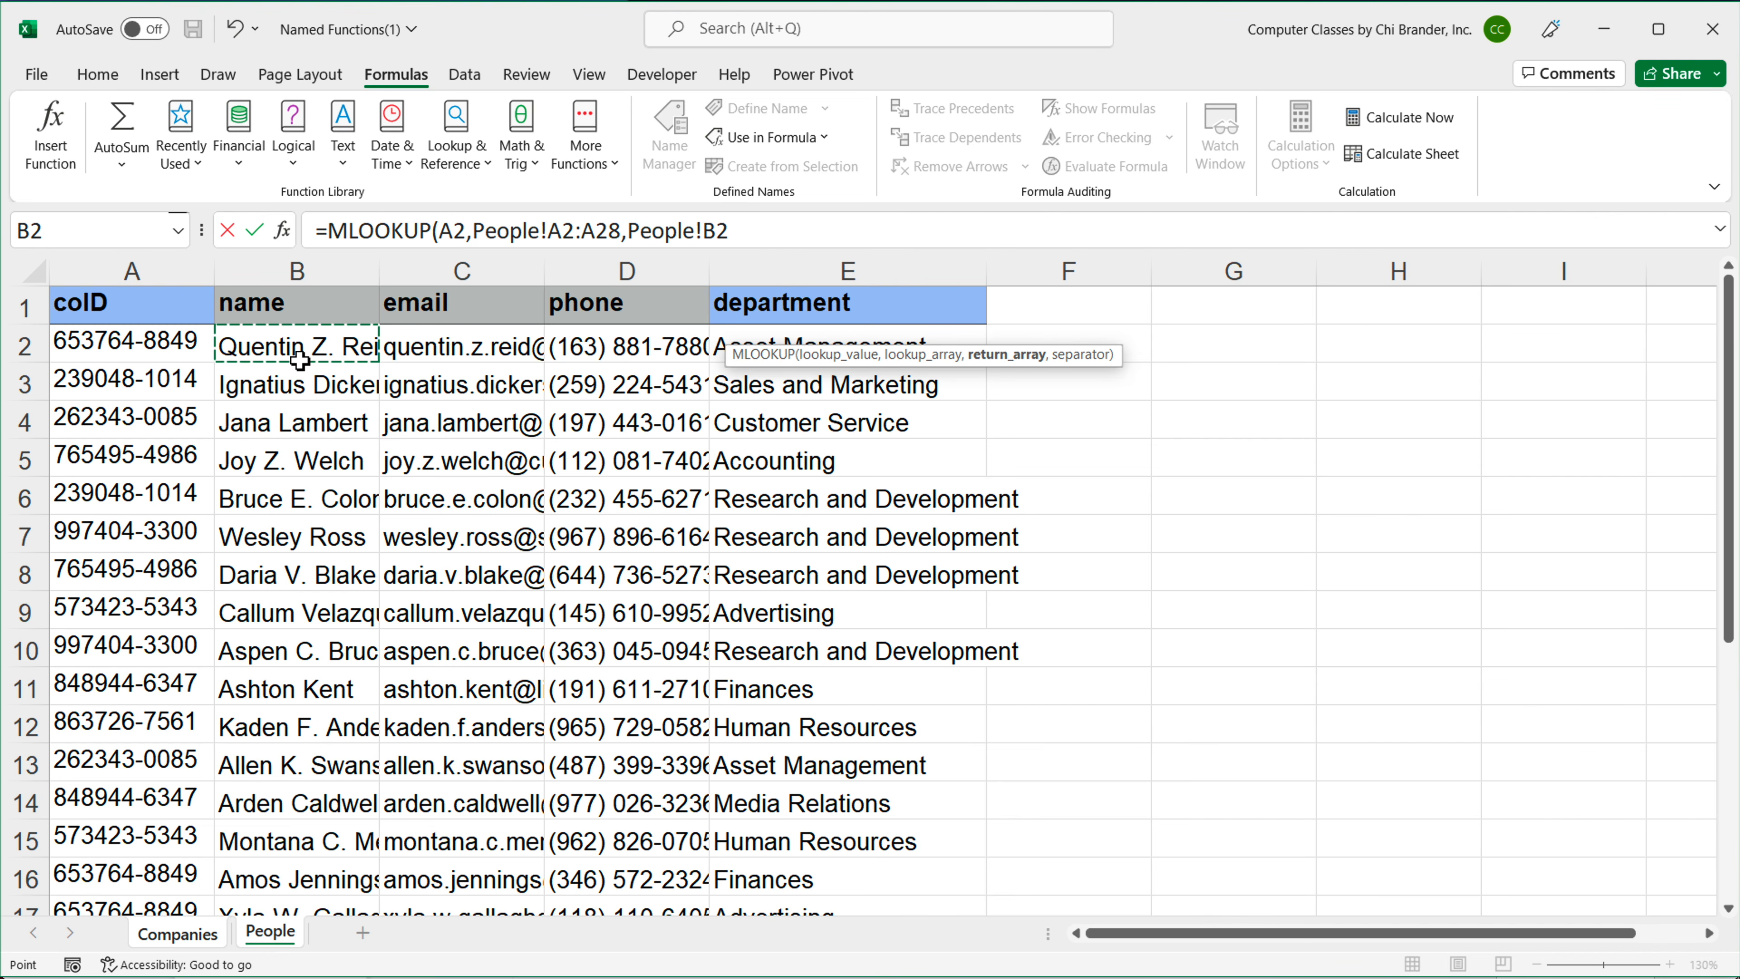
key(ctrl+shift+Down)
text(,",)
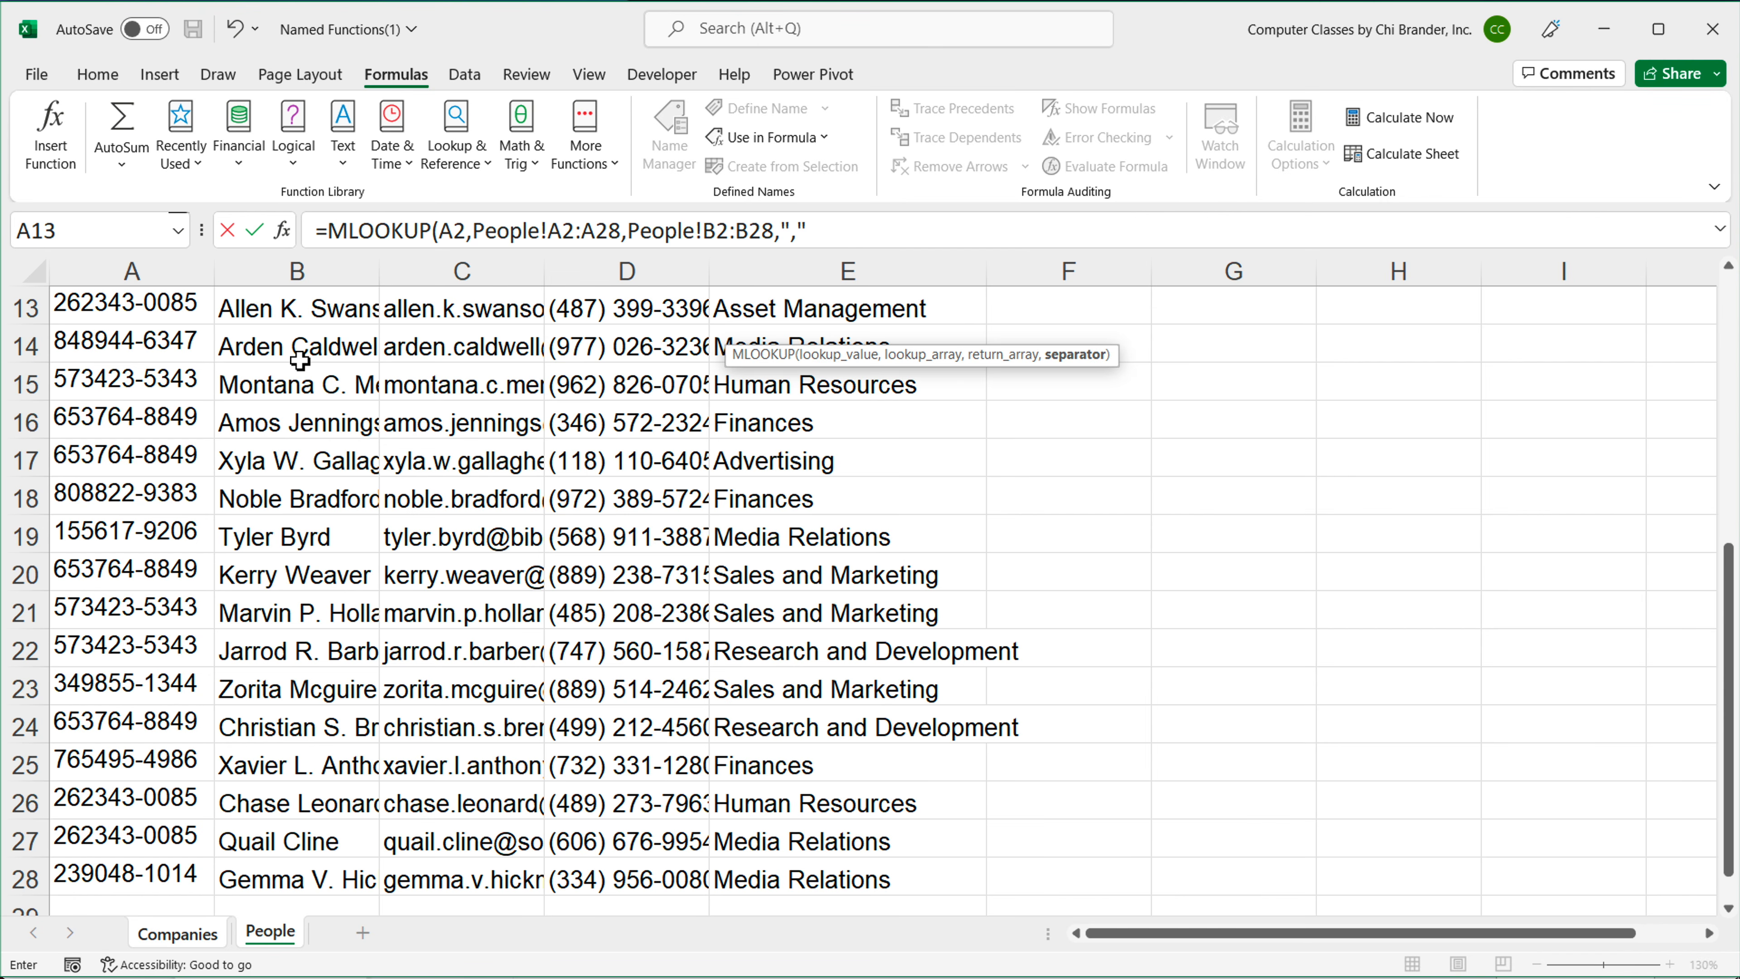
text("))
key(Return)
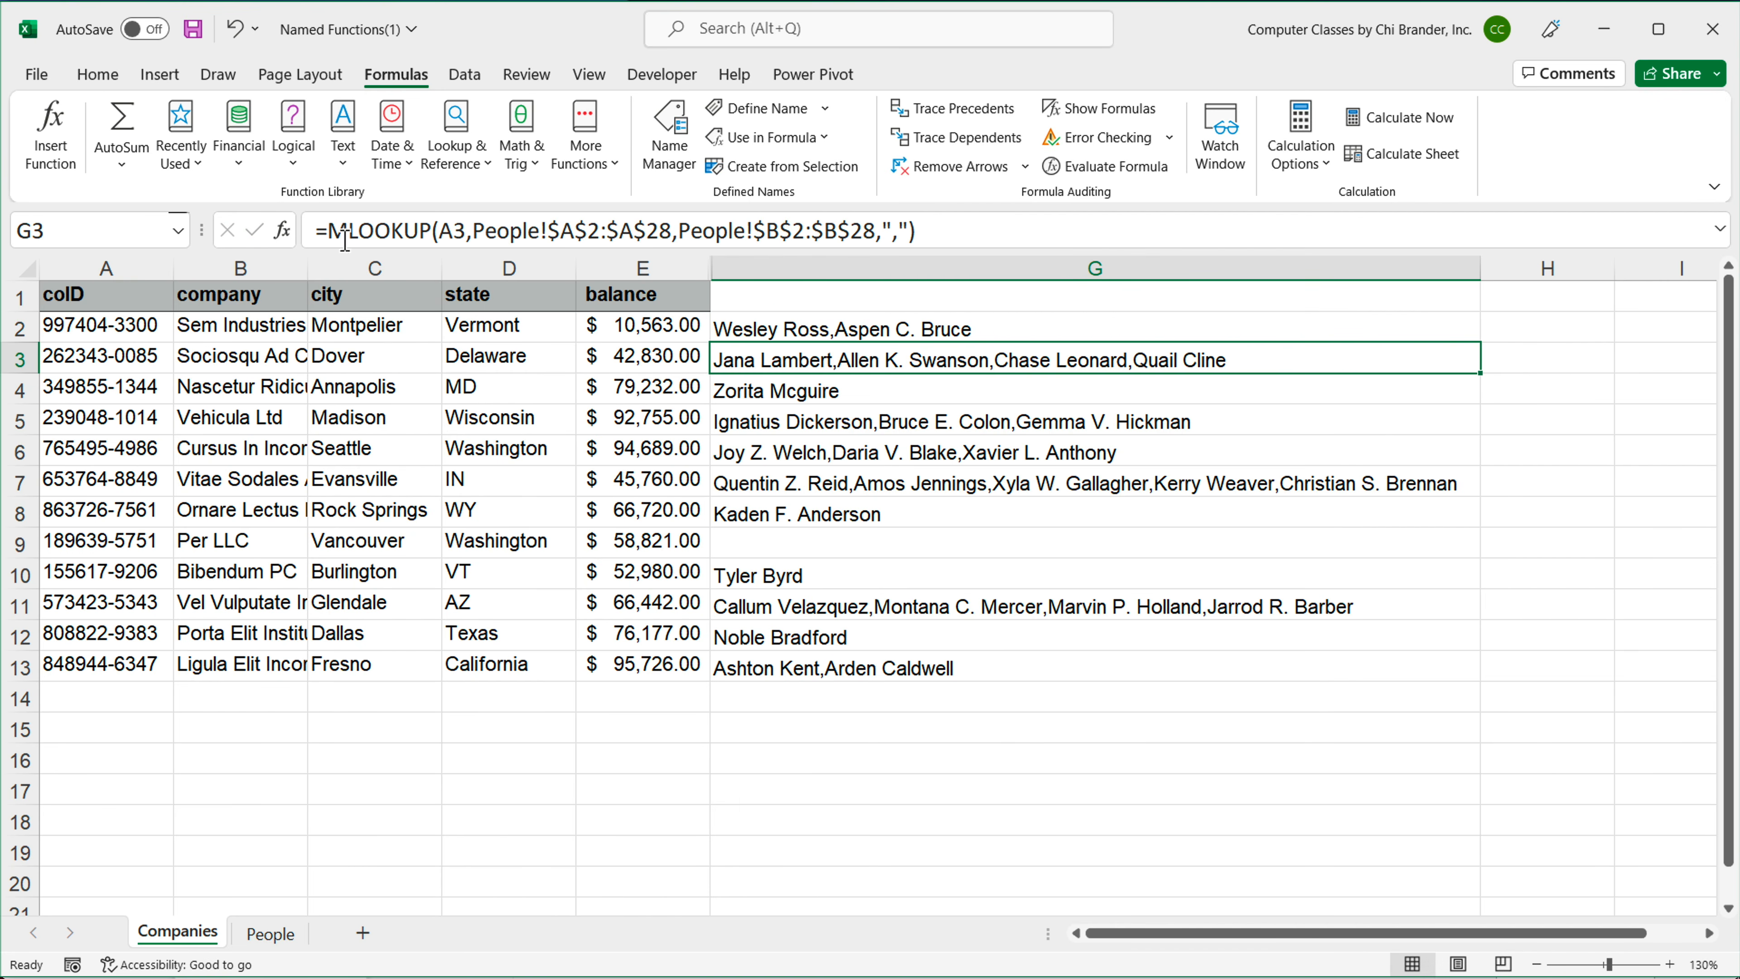
Step: Make both People ranges in G2's MLOOKUP formula absolute, as $A$2:$A$28 and $B$2:$B$28
click(868, 334)
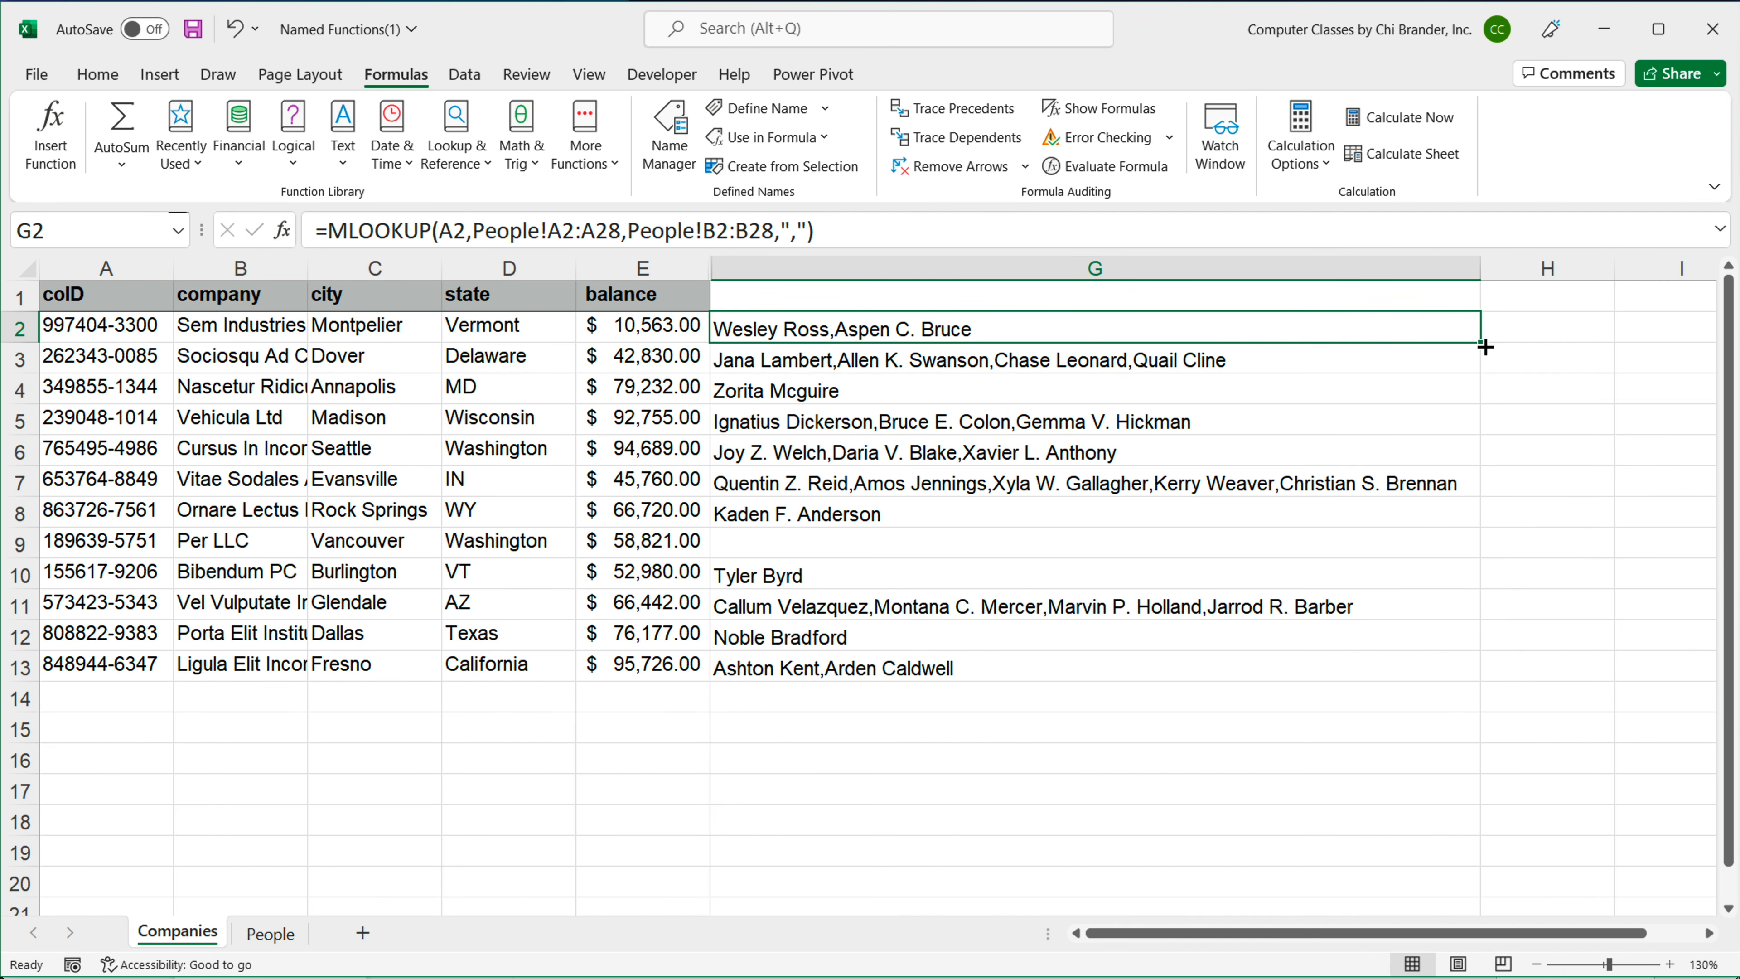
drag(1480, 342, 1391, 351)
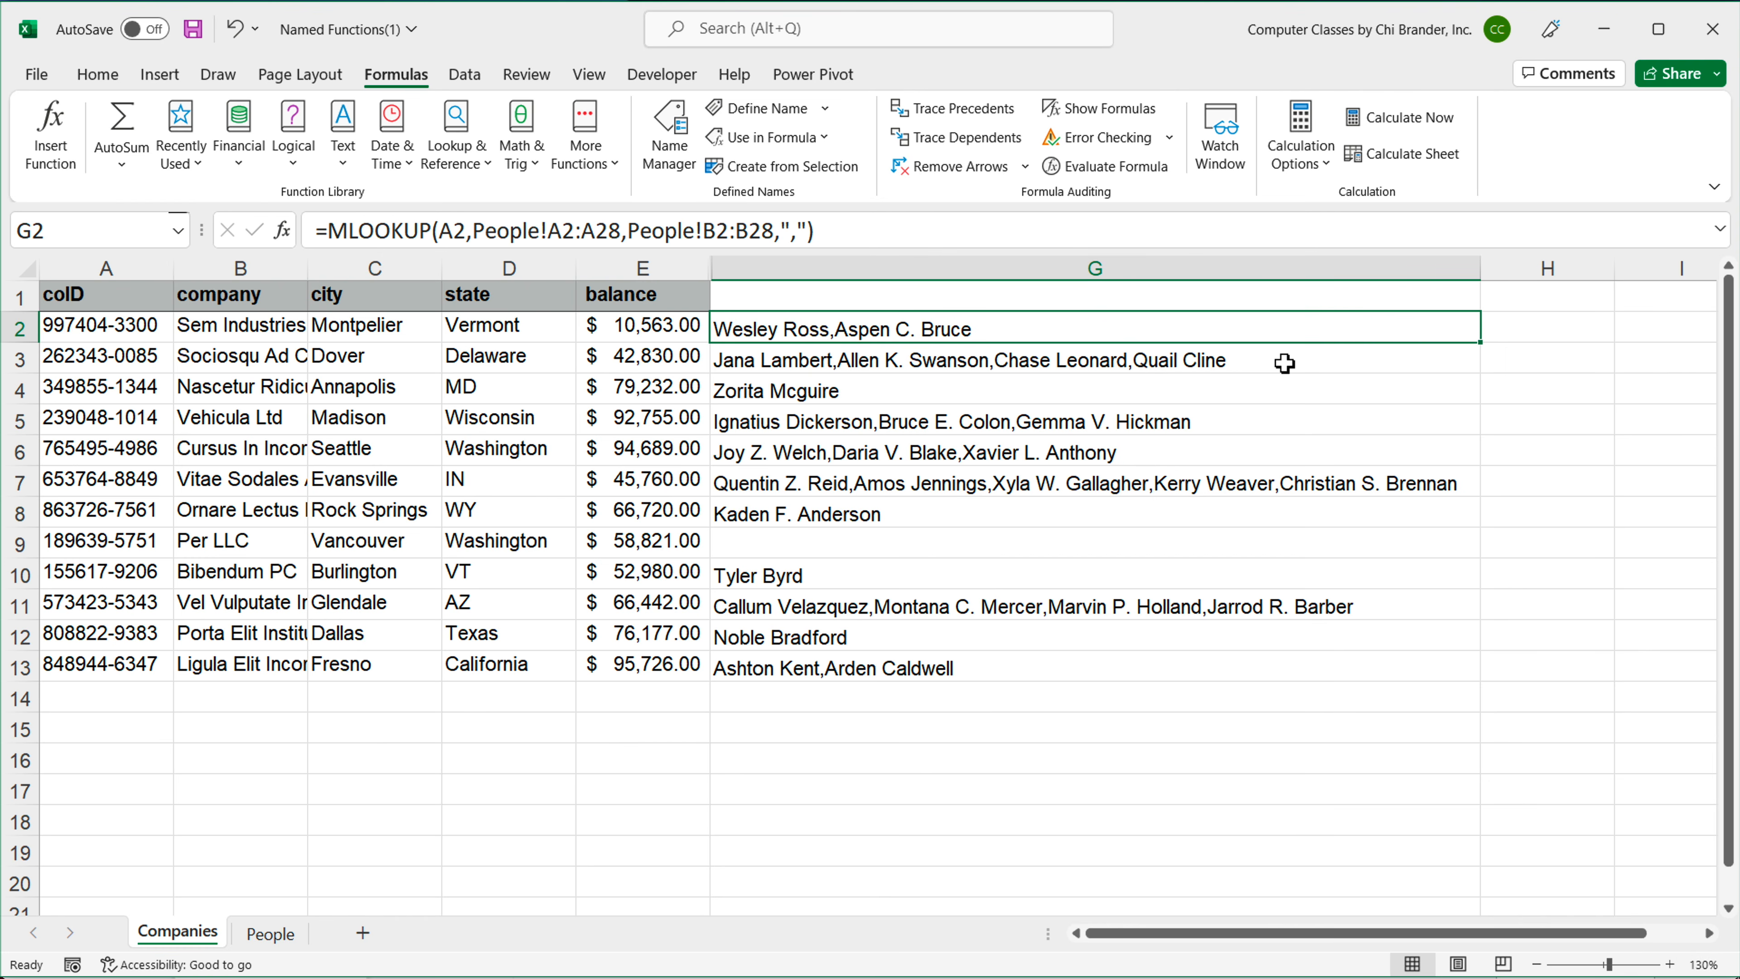
double_click(997, 332)
drag(863, 332, 1145, 343)
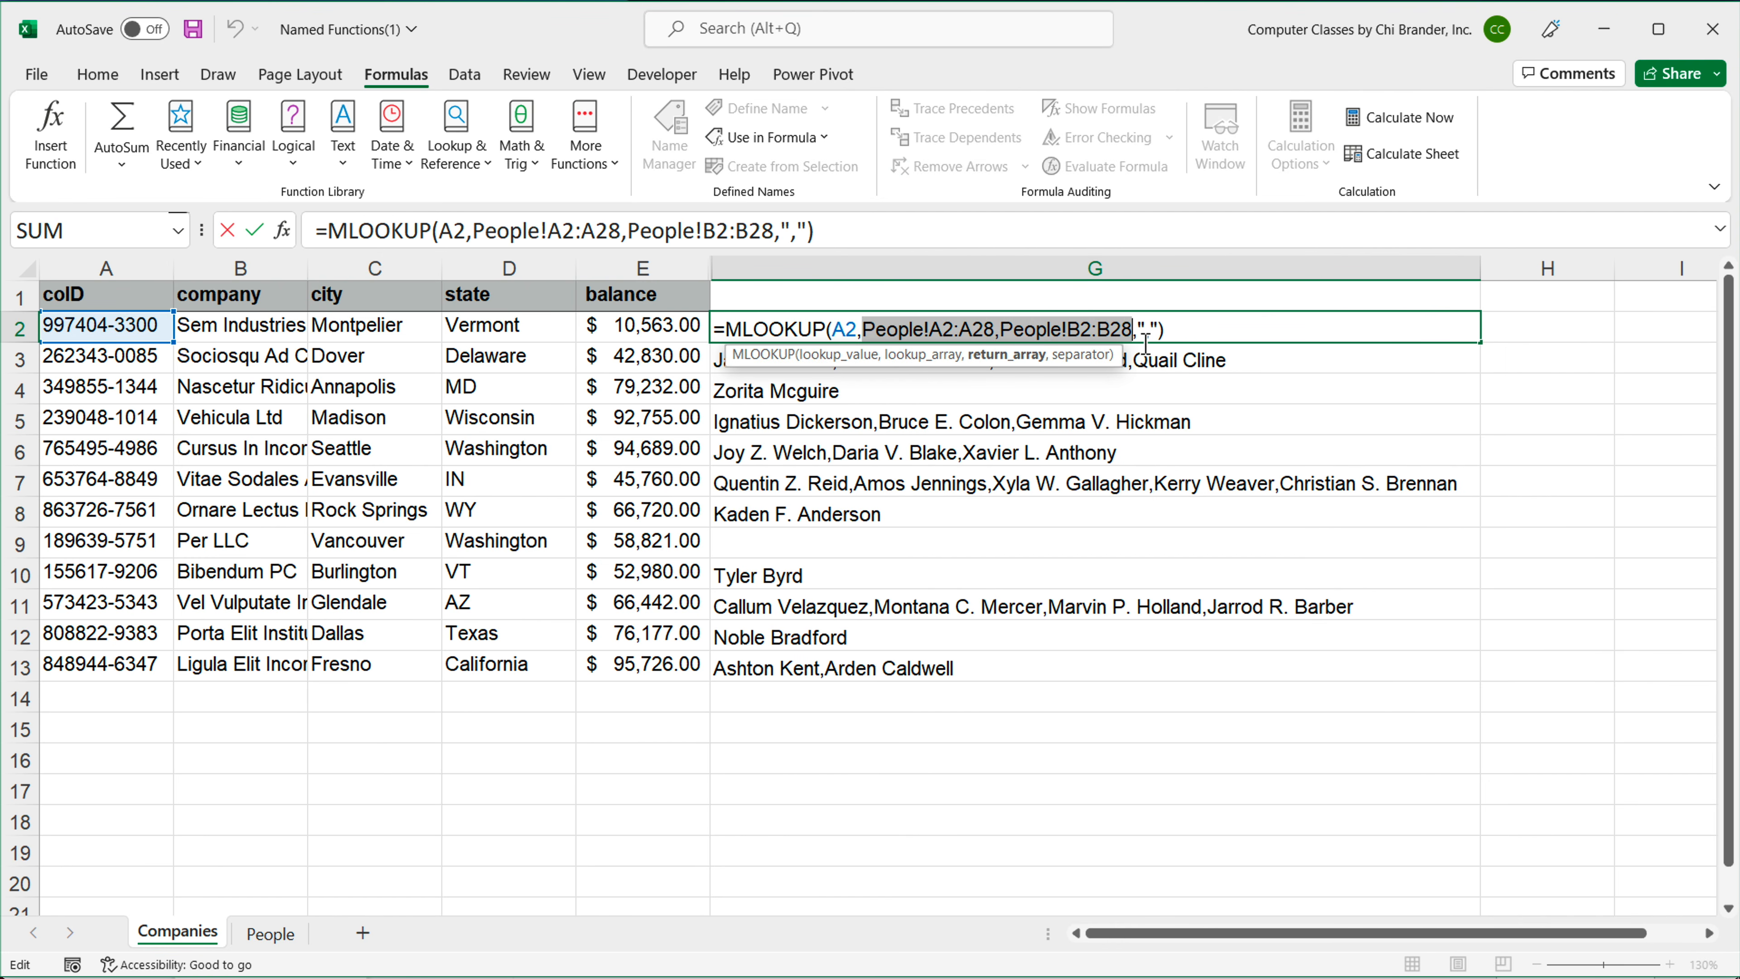
key(F4)
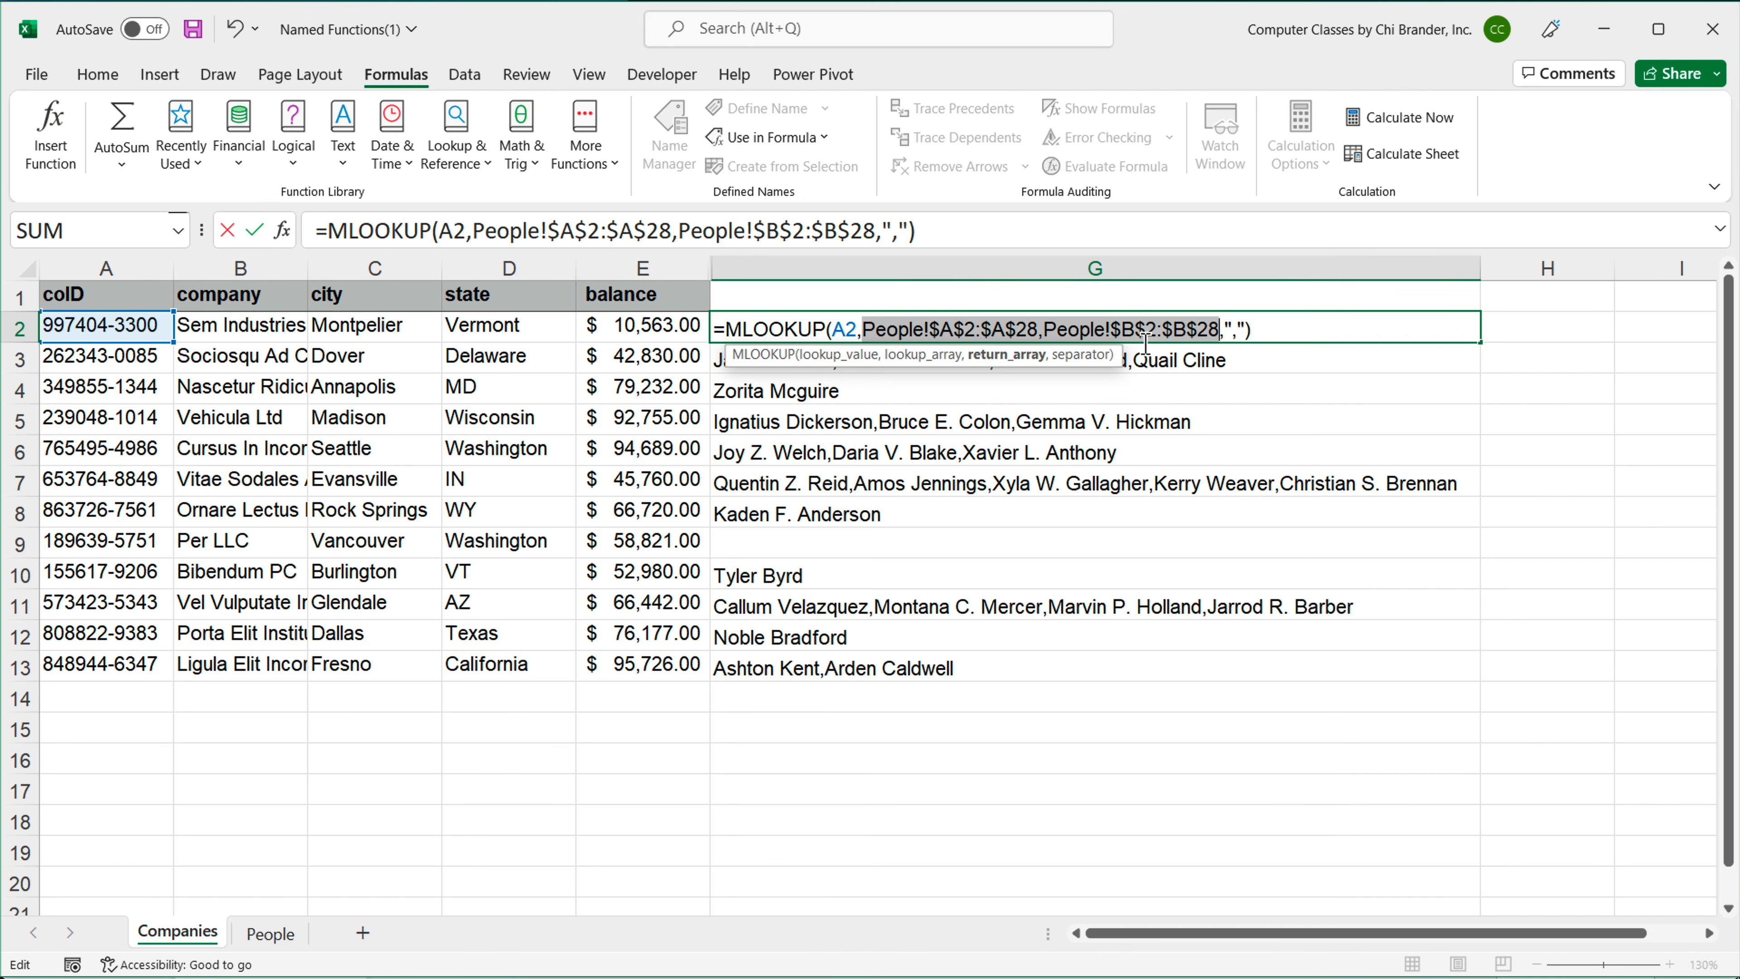
key(Return)
Step: Fill the absolute-range MLOOKUP formula from G2 down to G13 and open G2's formula for inspection
click(1139, 336)
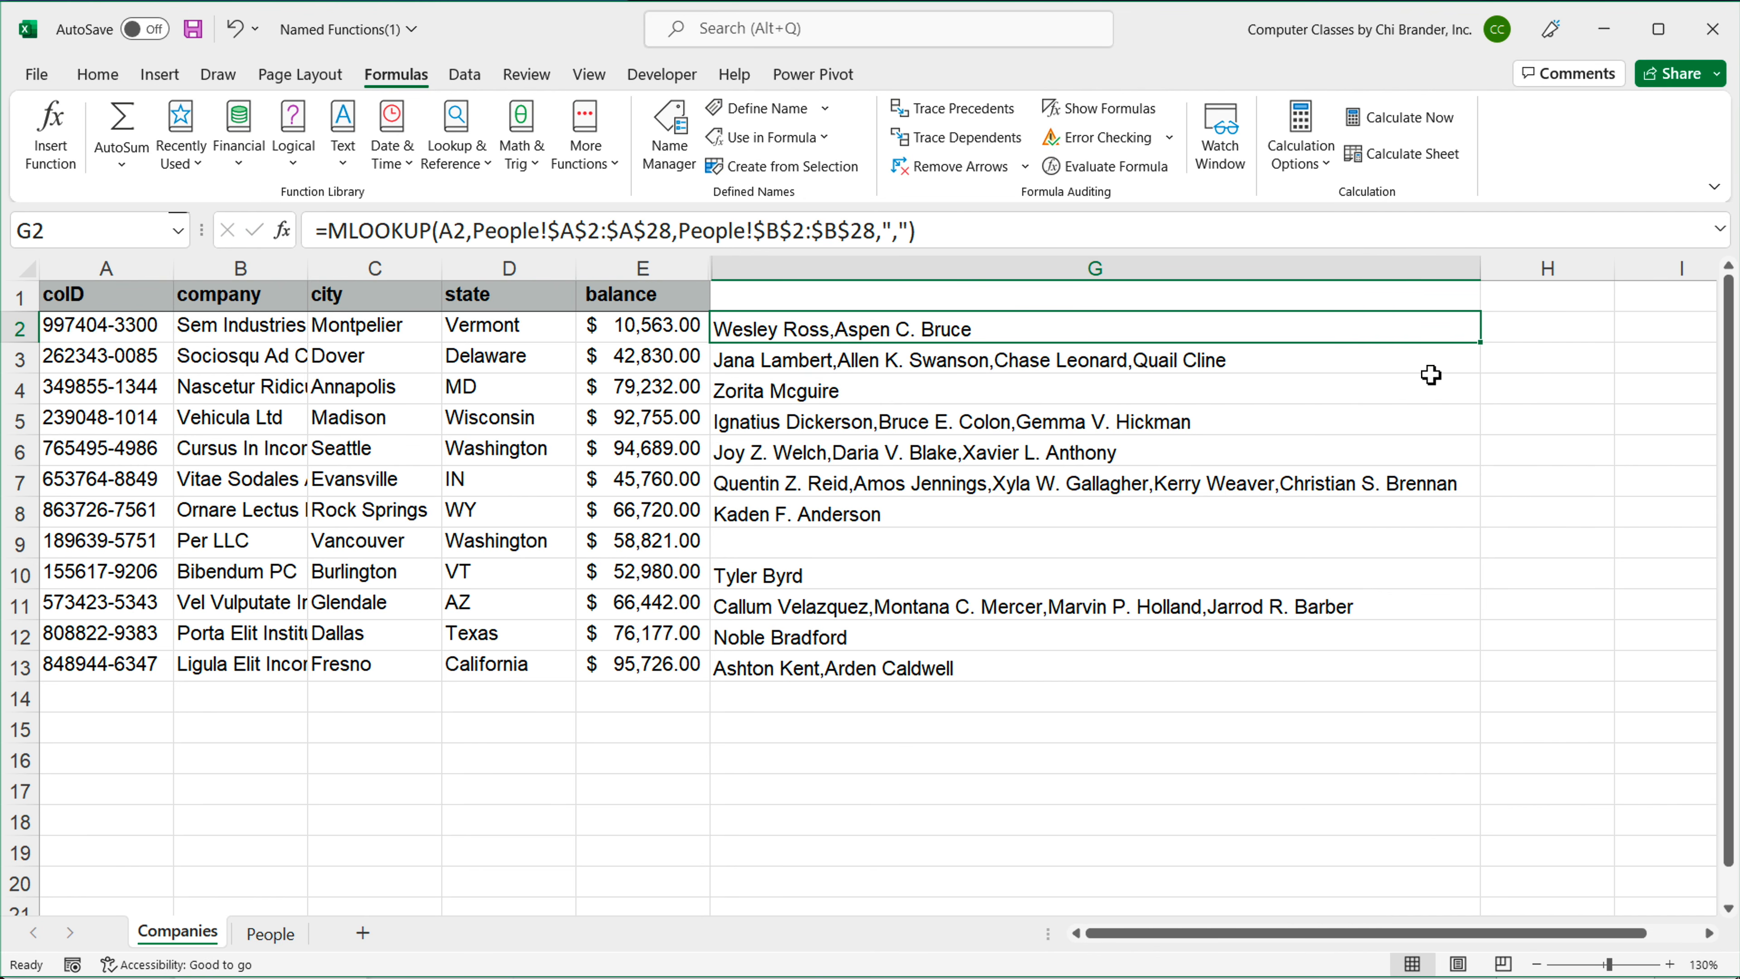
double_click(1484, 347)
double_click(1254, 342)
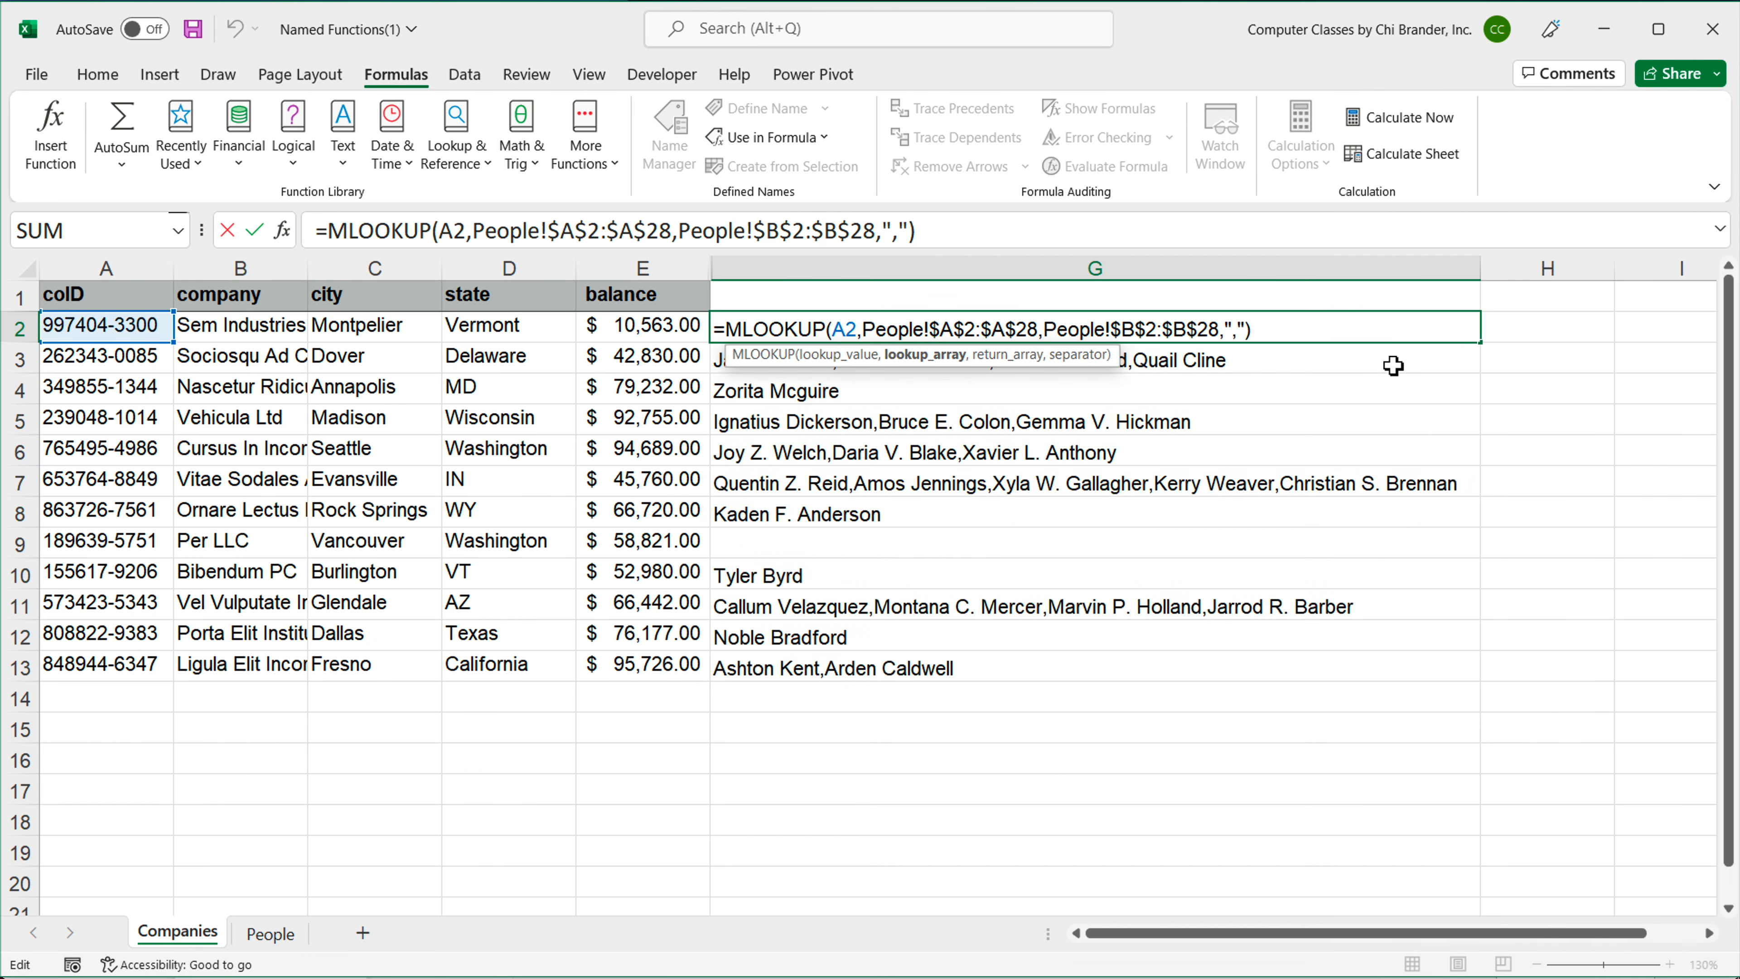
click(1366, 335)
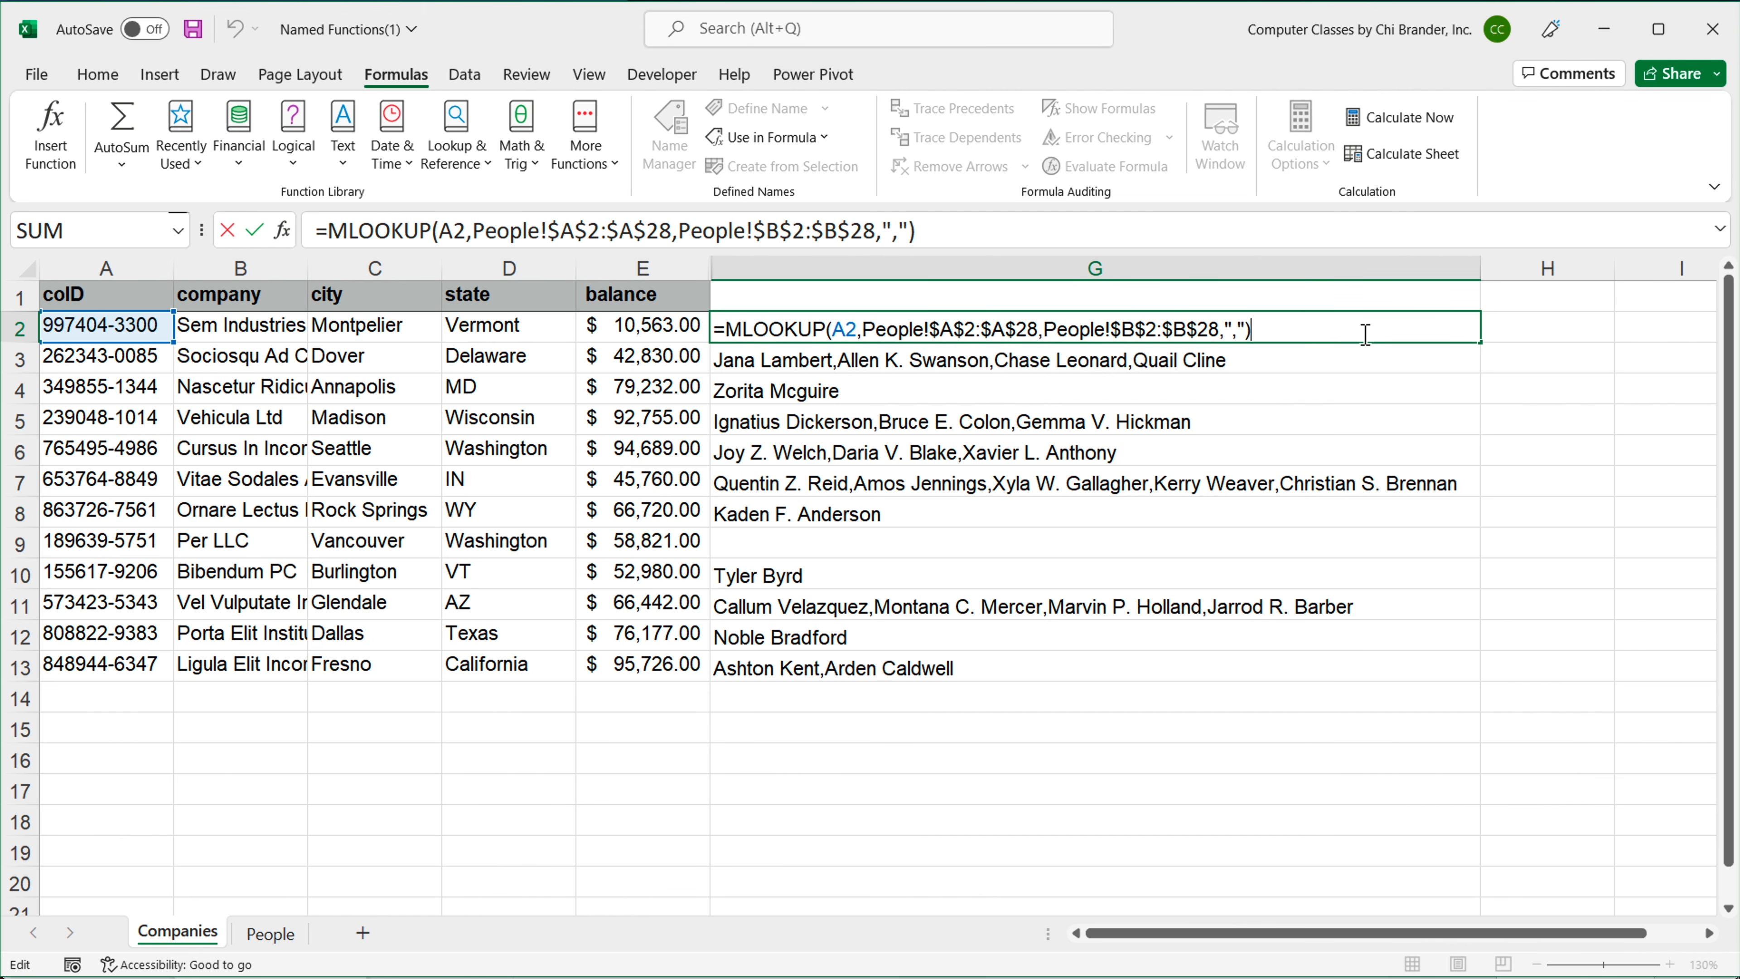
Step: Undo the MLOOKUP entries in column G to restore the LAMBDA version, and copy G2's full LAMBDA formula
key(ctrl+Return)
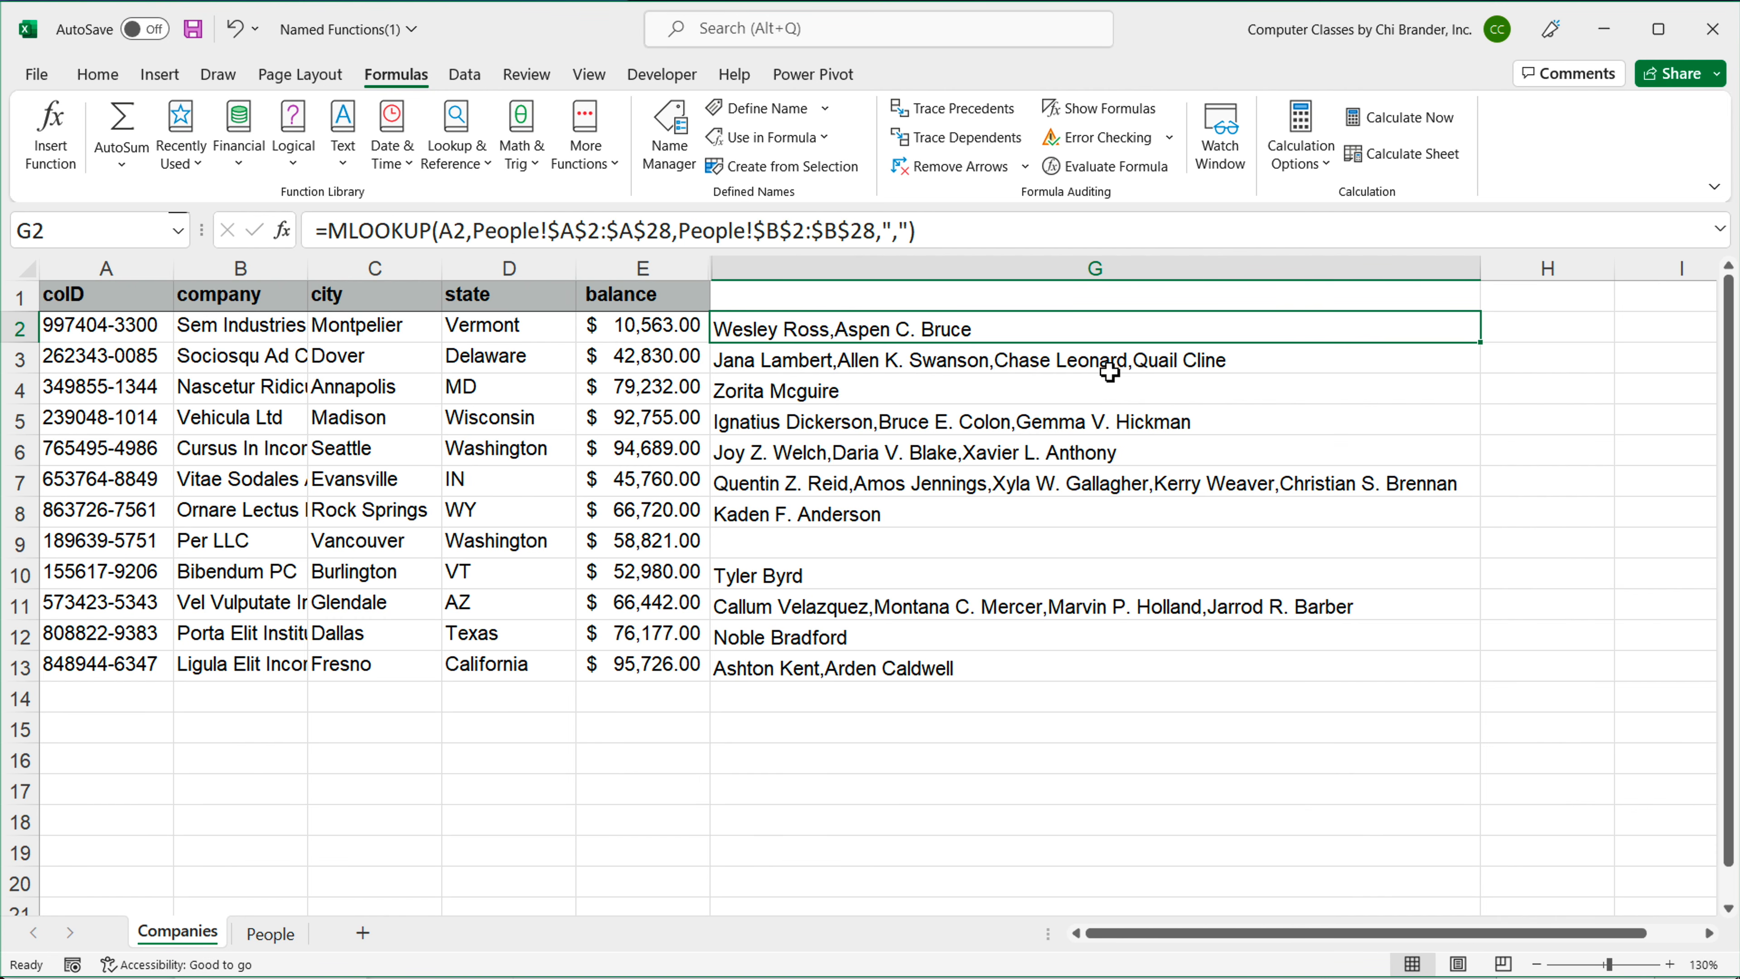
key(ctrl+z)
key(ctrl+z)
double_click(957, 329)
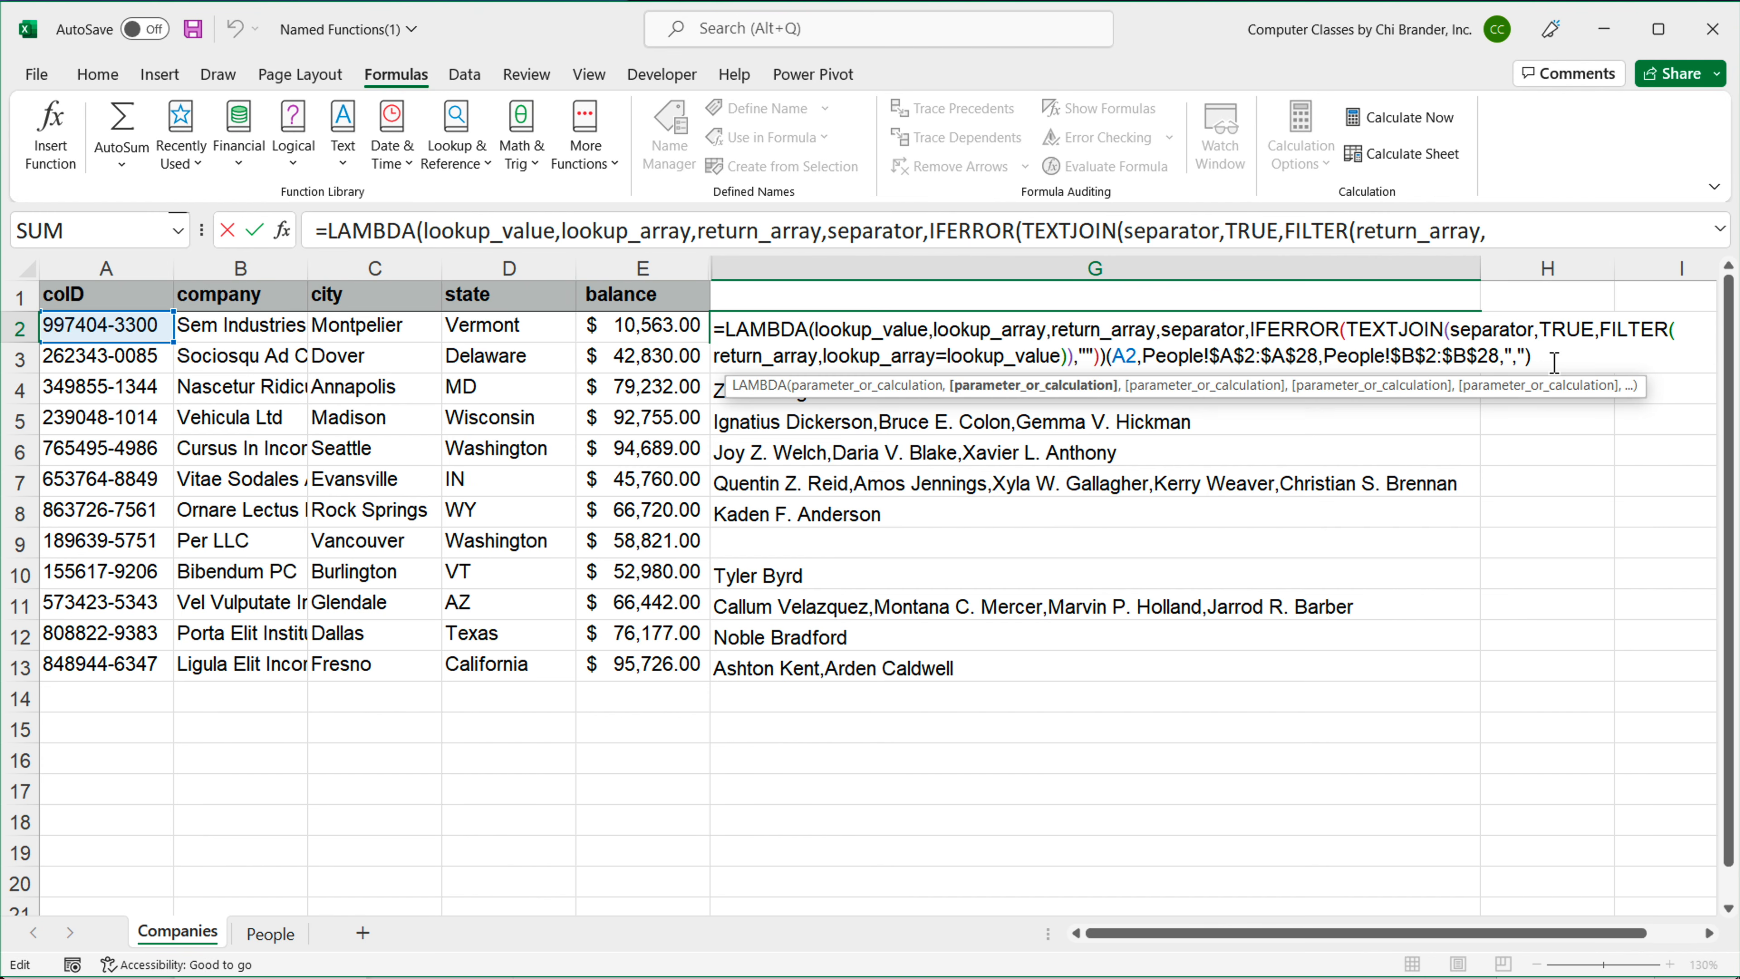
drag(1554, 362, 716, 328)
right_click(842, 340)
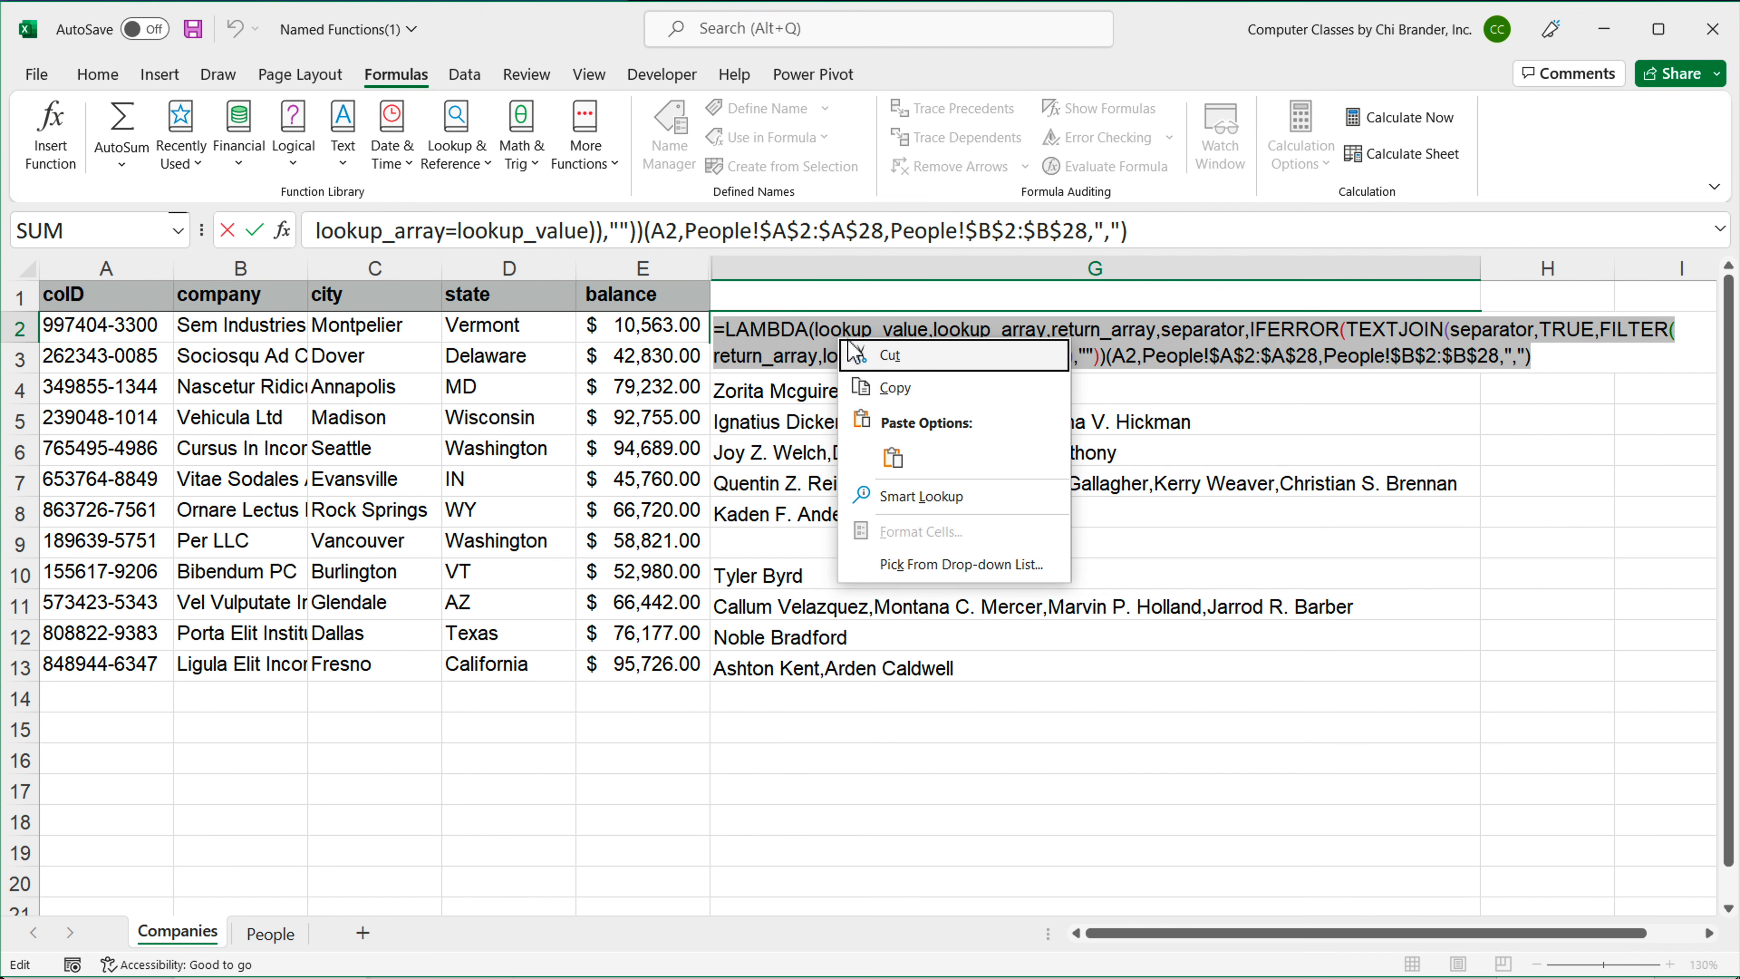
click(900, 392)
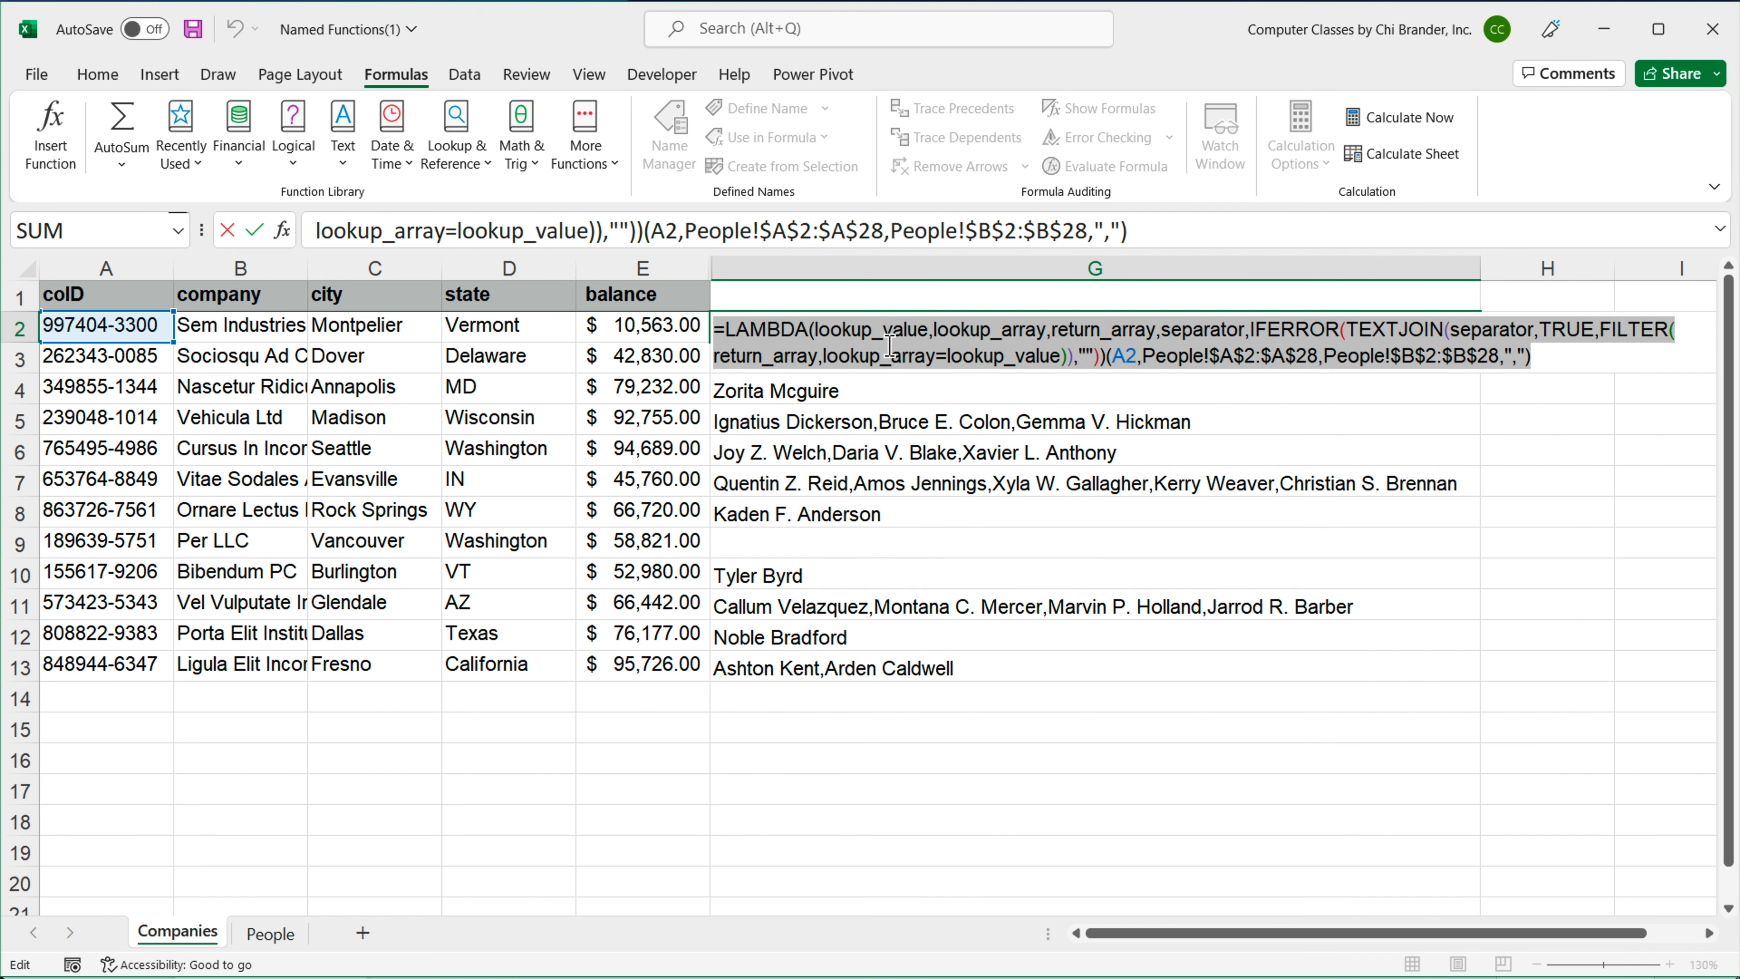
key(Return)
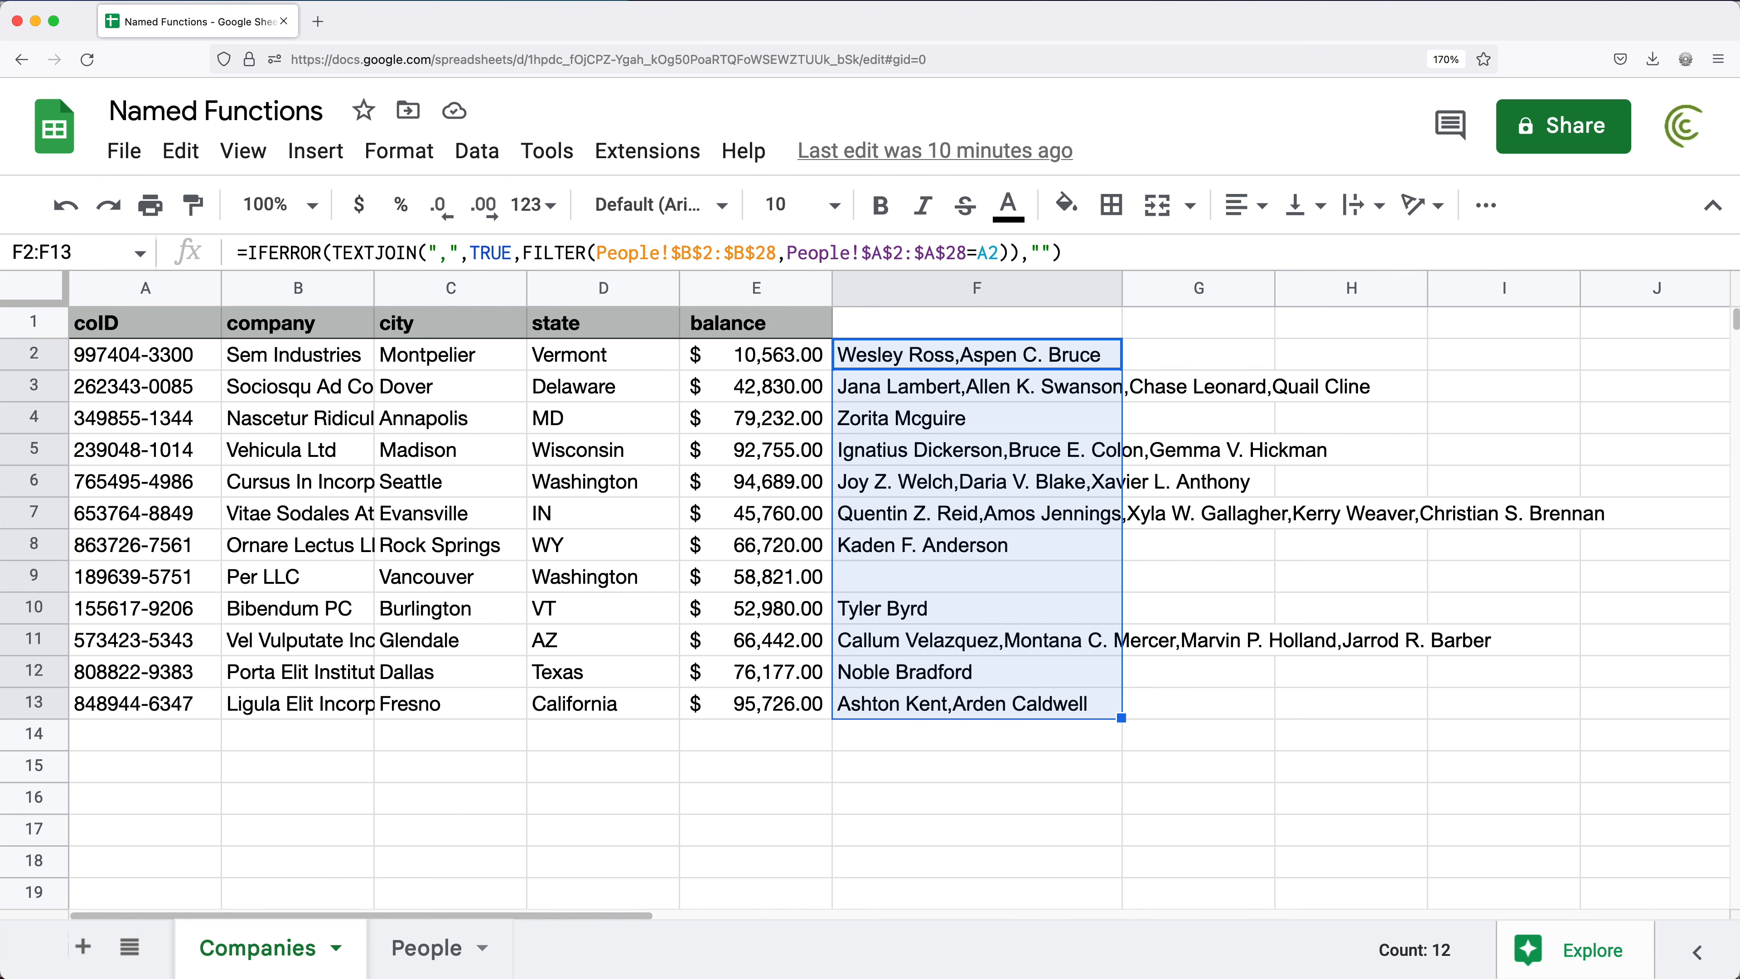
Step: In Google Sheets, replace F2's IFERROR formula on Companies with the copied LAMBDA formula and fill it down to F13
double_click(940, 362)
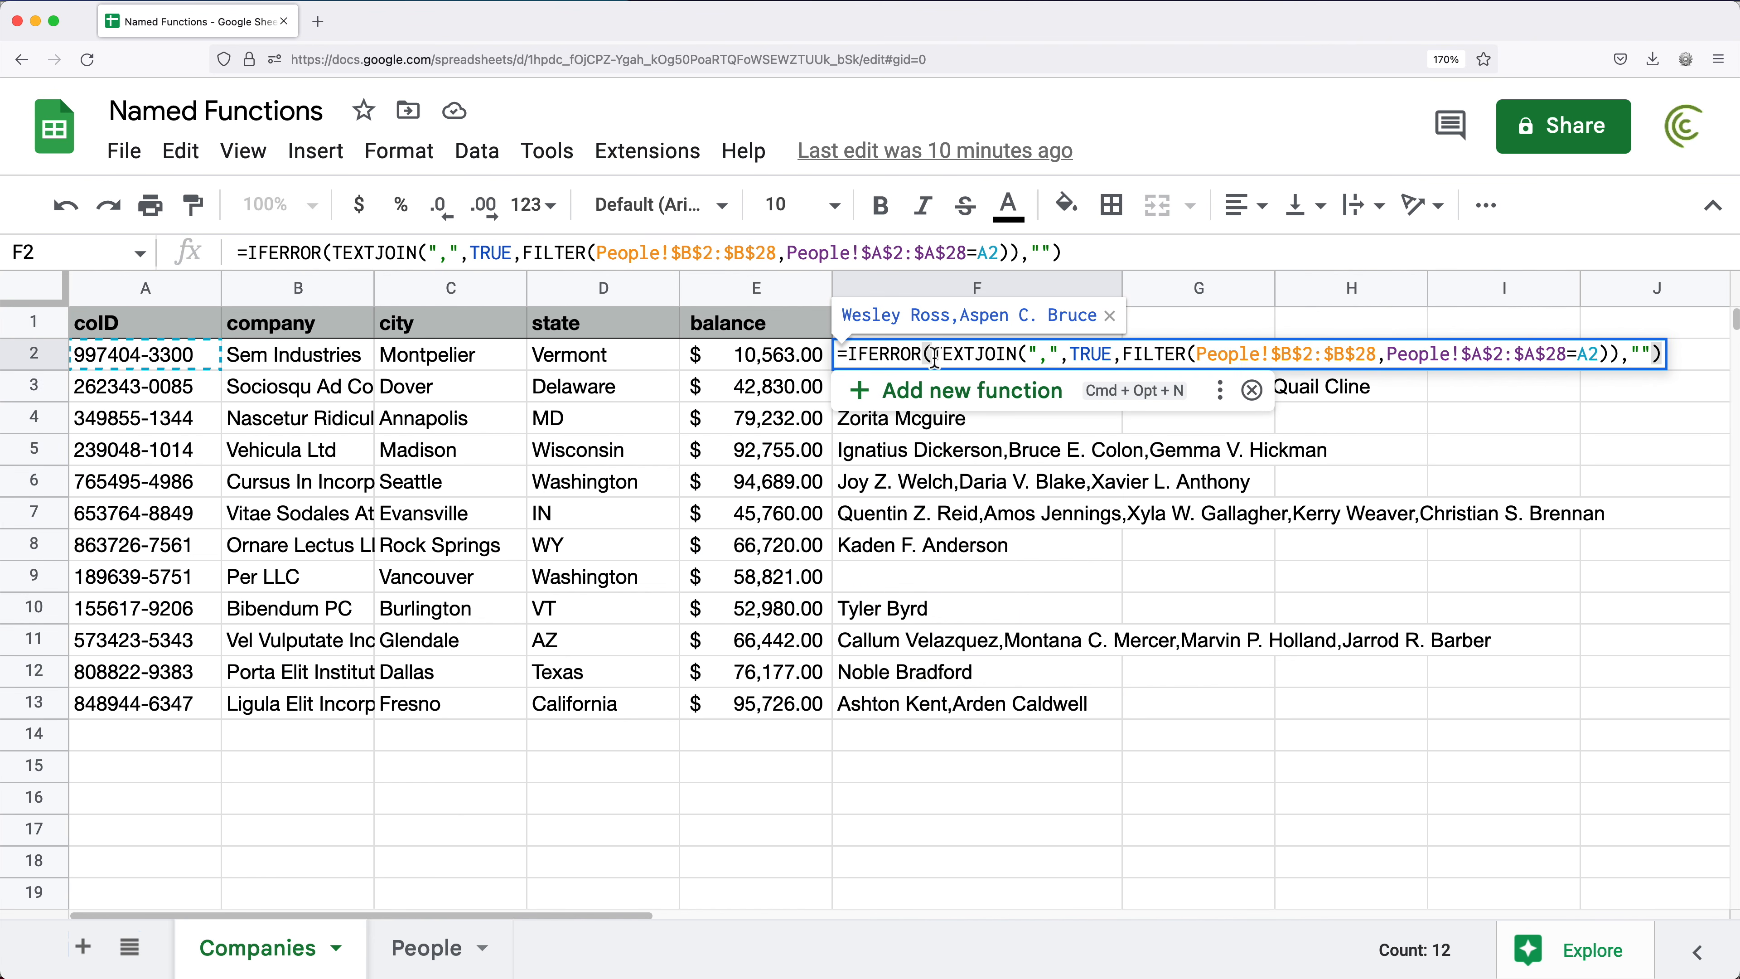
drag(1661, 357, 855, 336)
key(super+v)
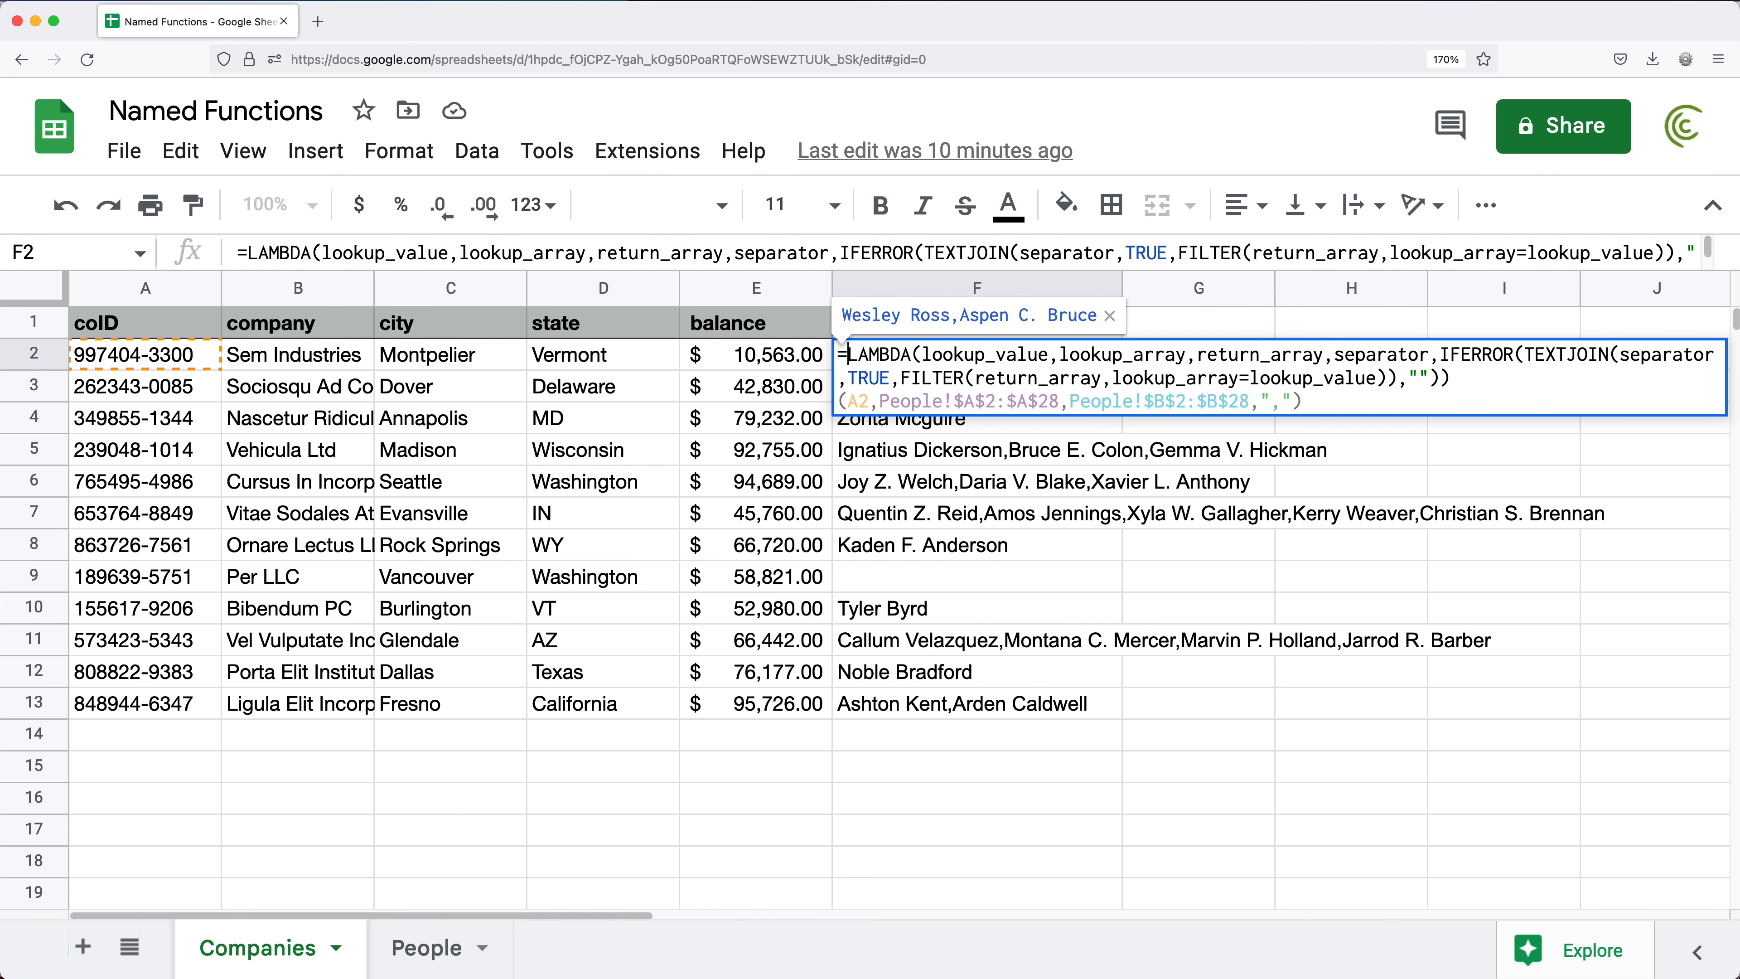
key(Return)
click(1040, 358)
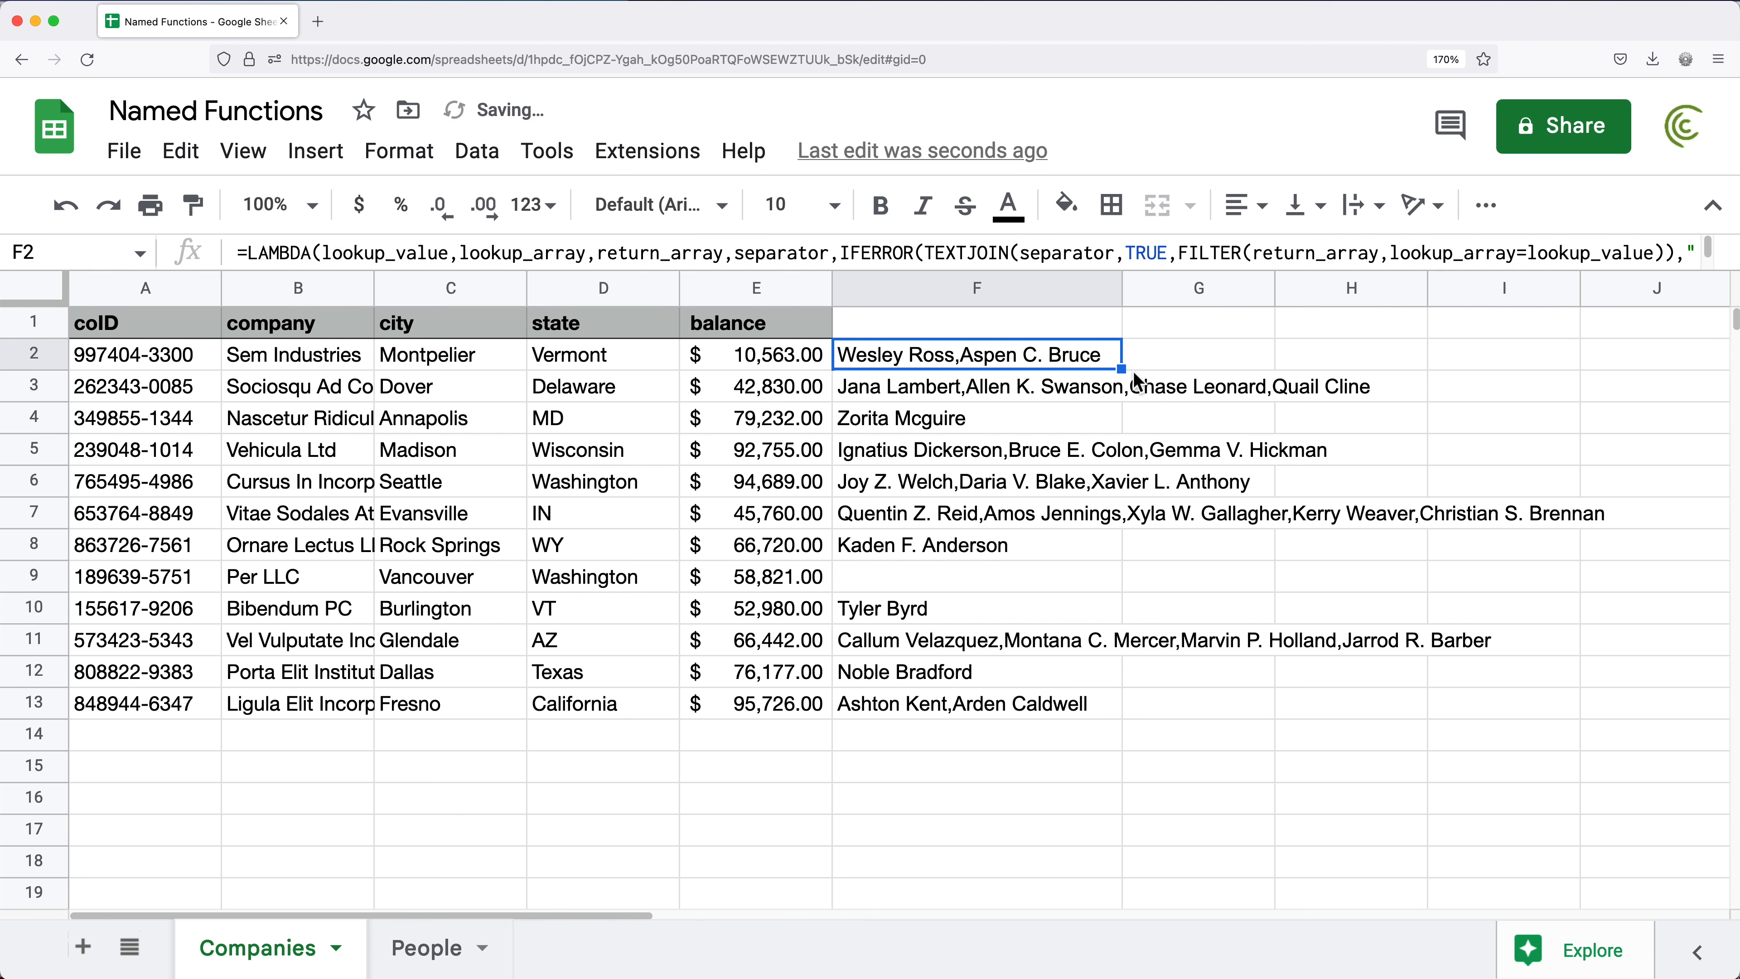
drag(1122, 369, 1076, 706)
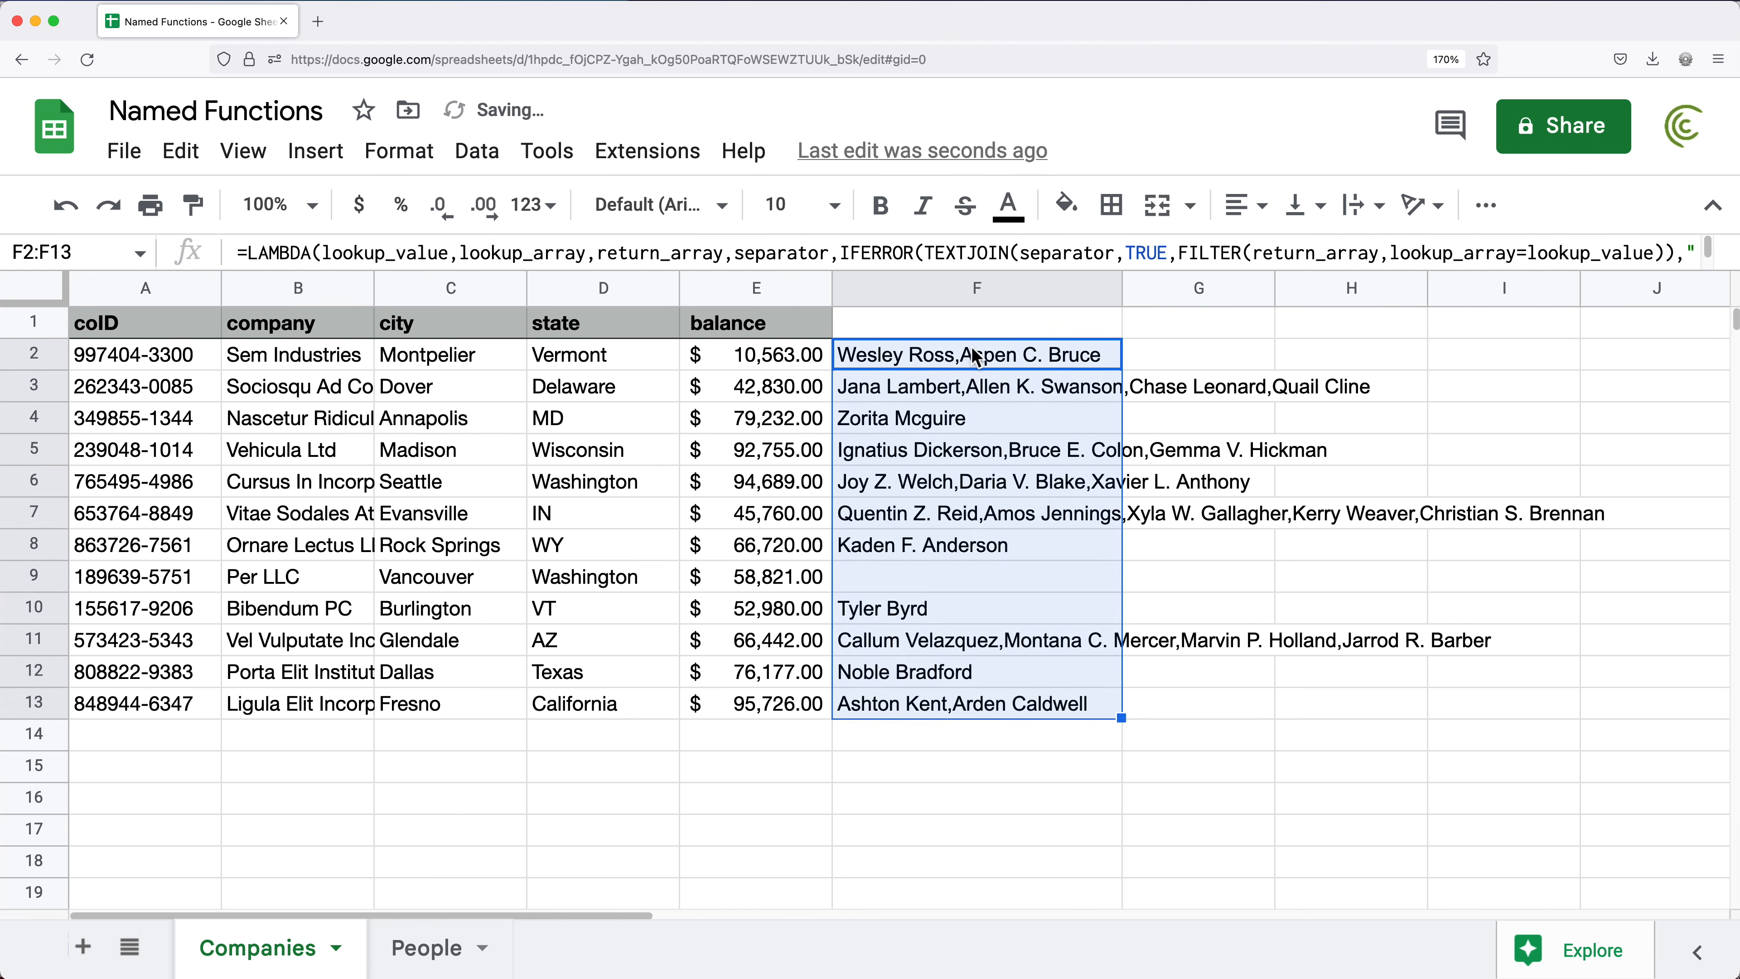
Step: Review the four parameter names in F2's LAMBDA formula and copy the whole formula, leaving the cell's content as is
double_click(977, 370)
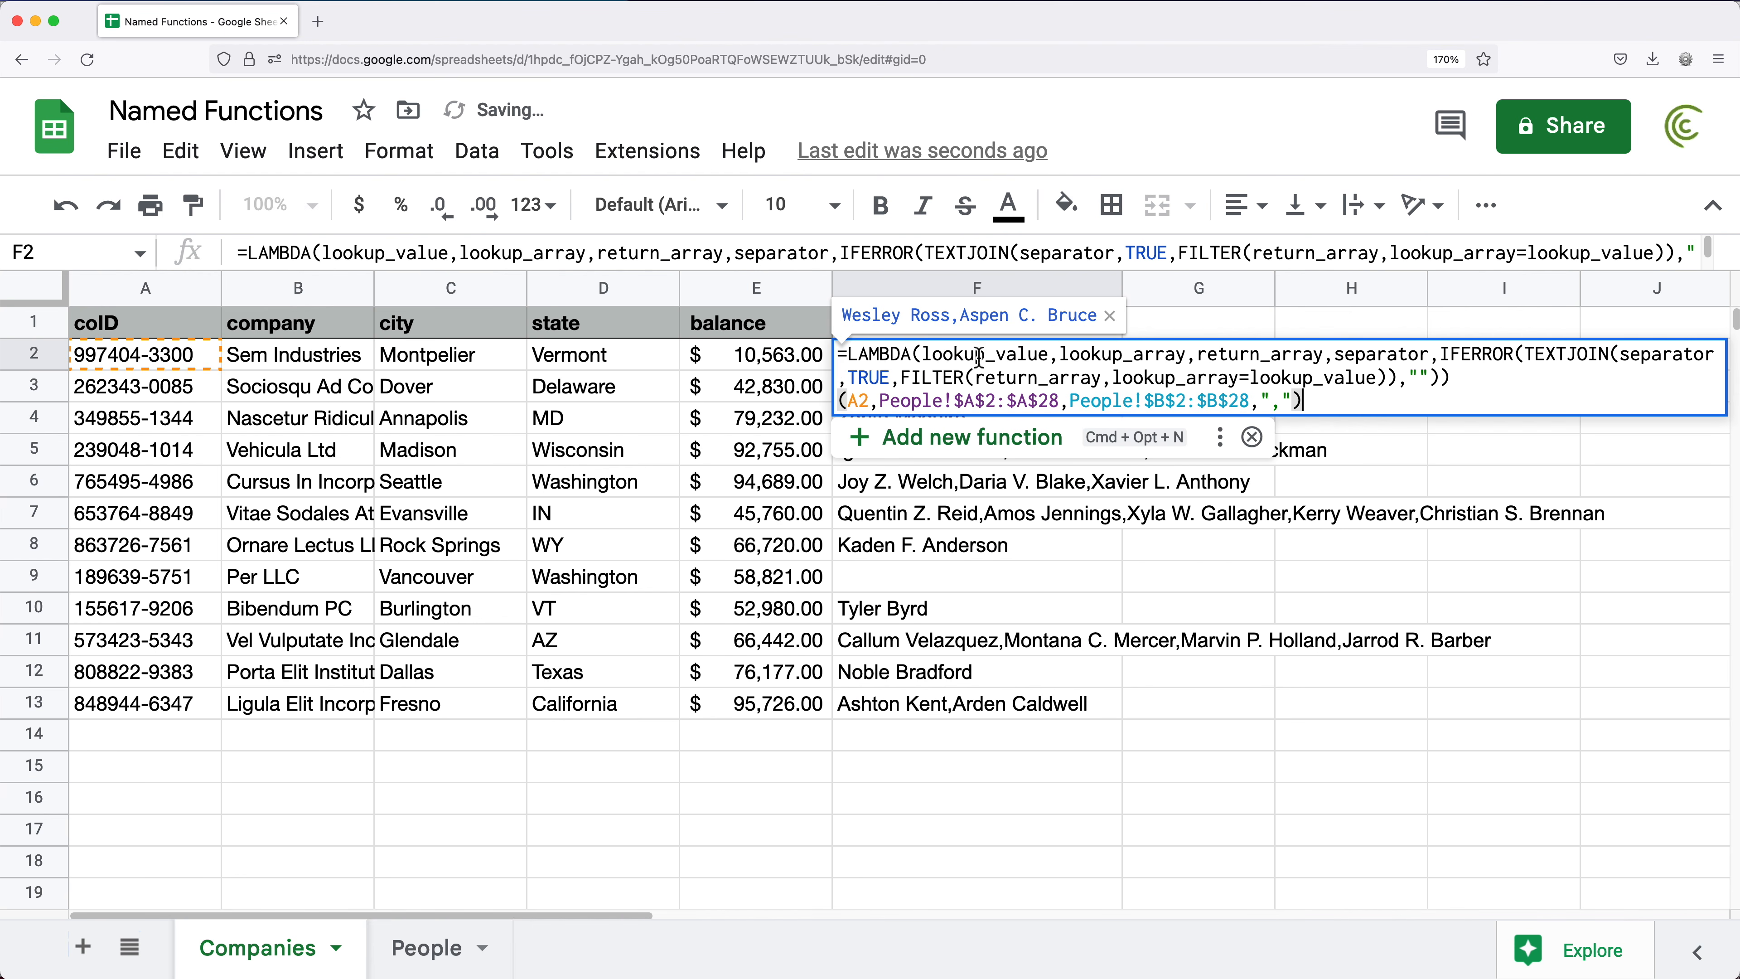
double_click(1012, 357)
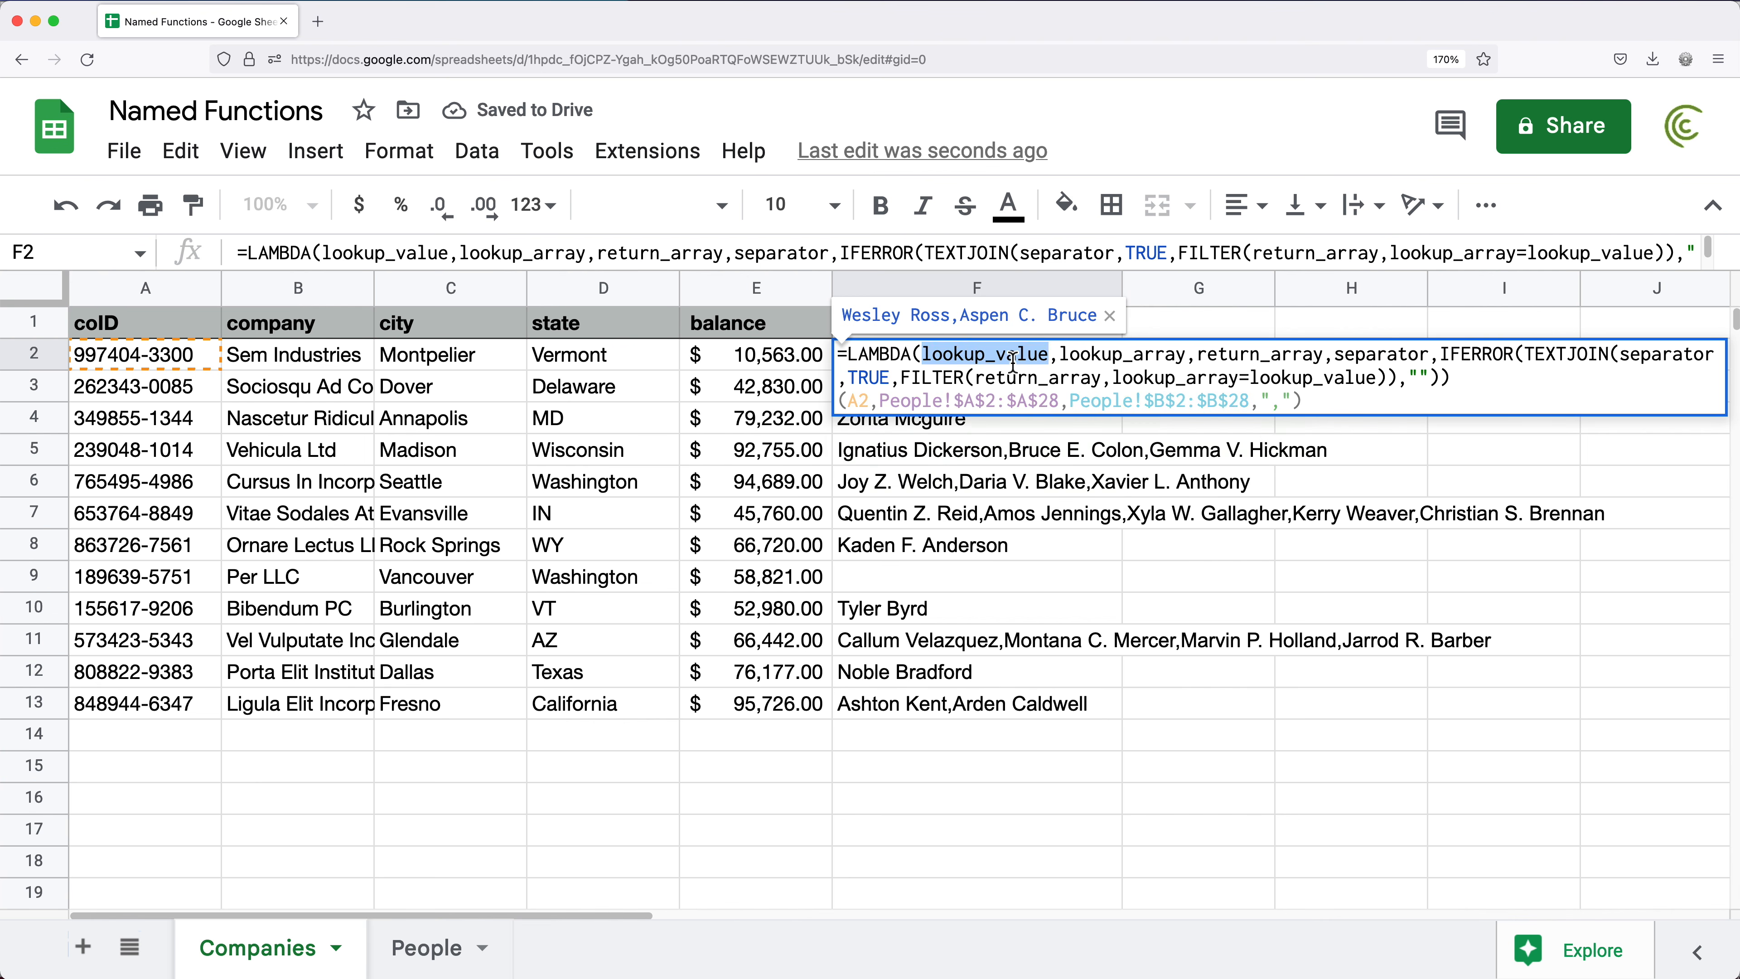
double_click(1112, 357)
double_click(1305, 357)
double_click(1380, 357)
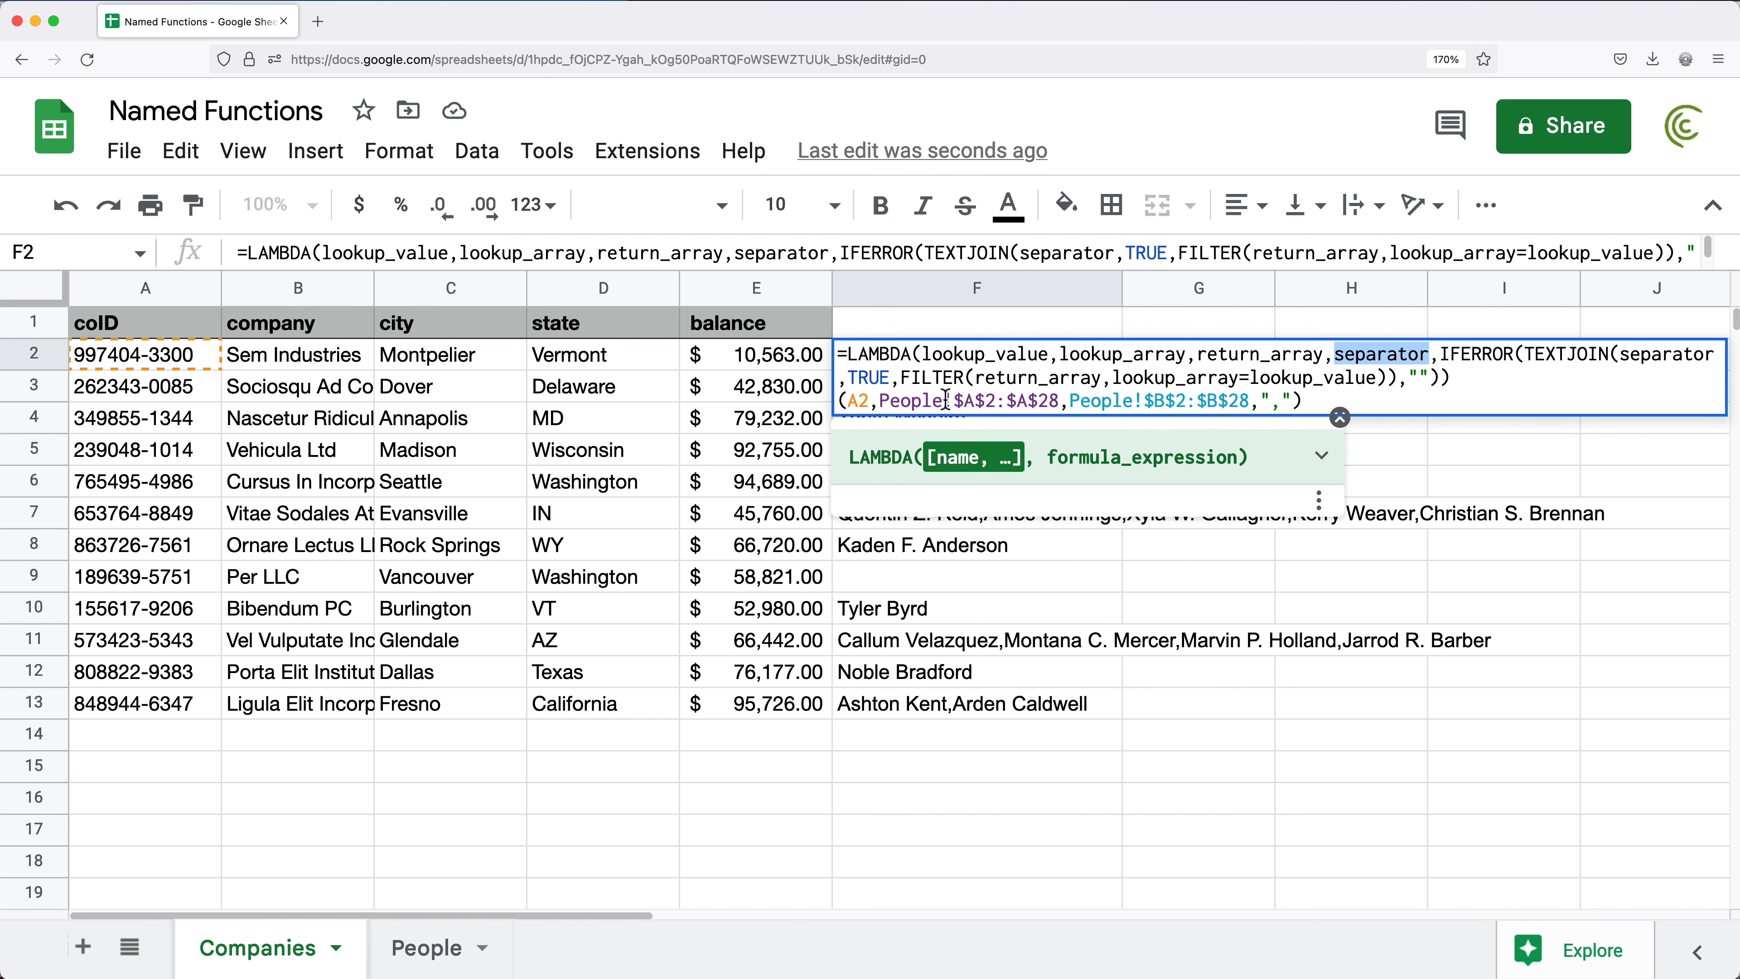
click(1334, 402)
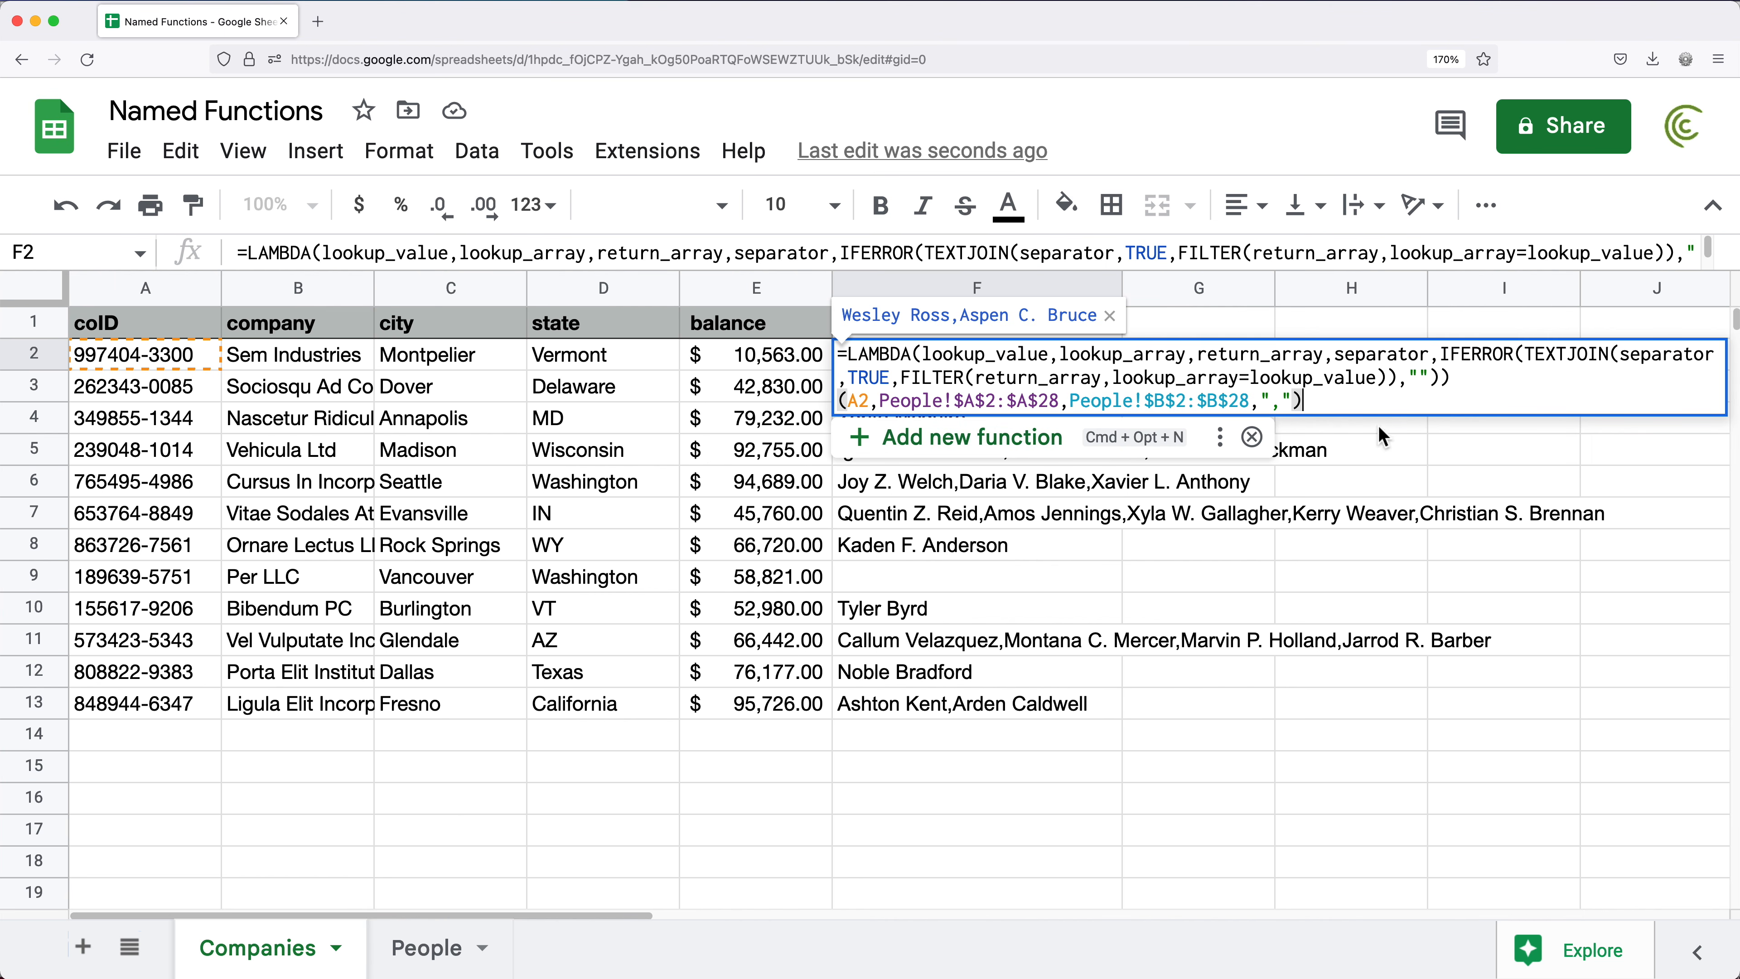
drag(1308, 401, 828, 361)
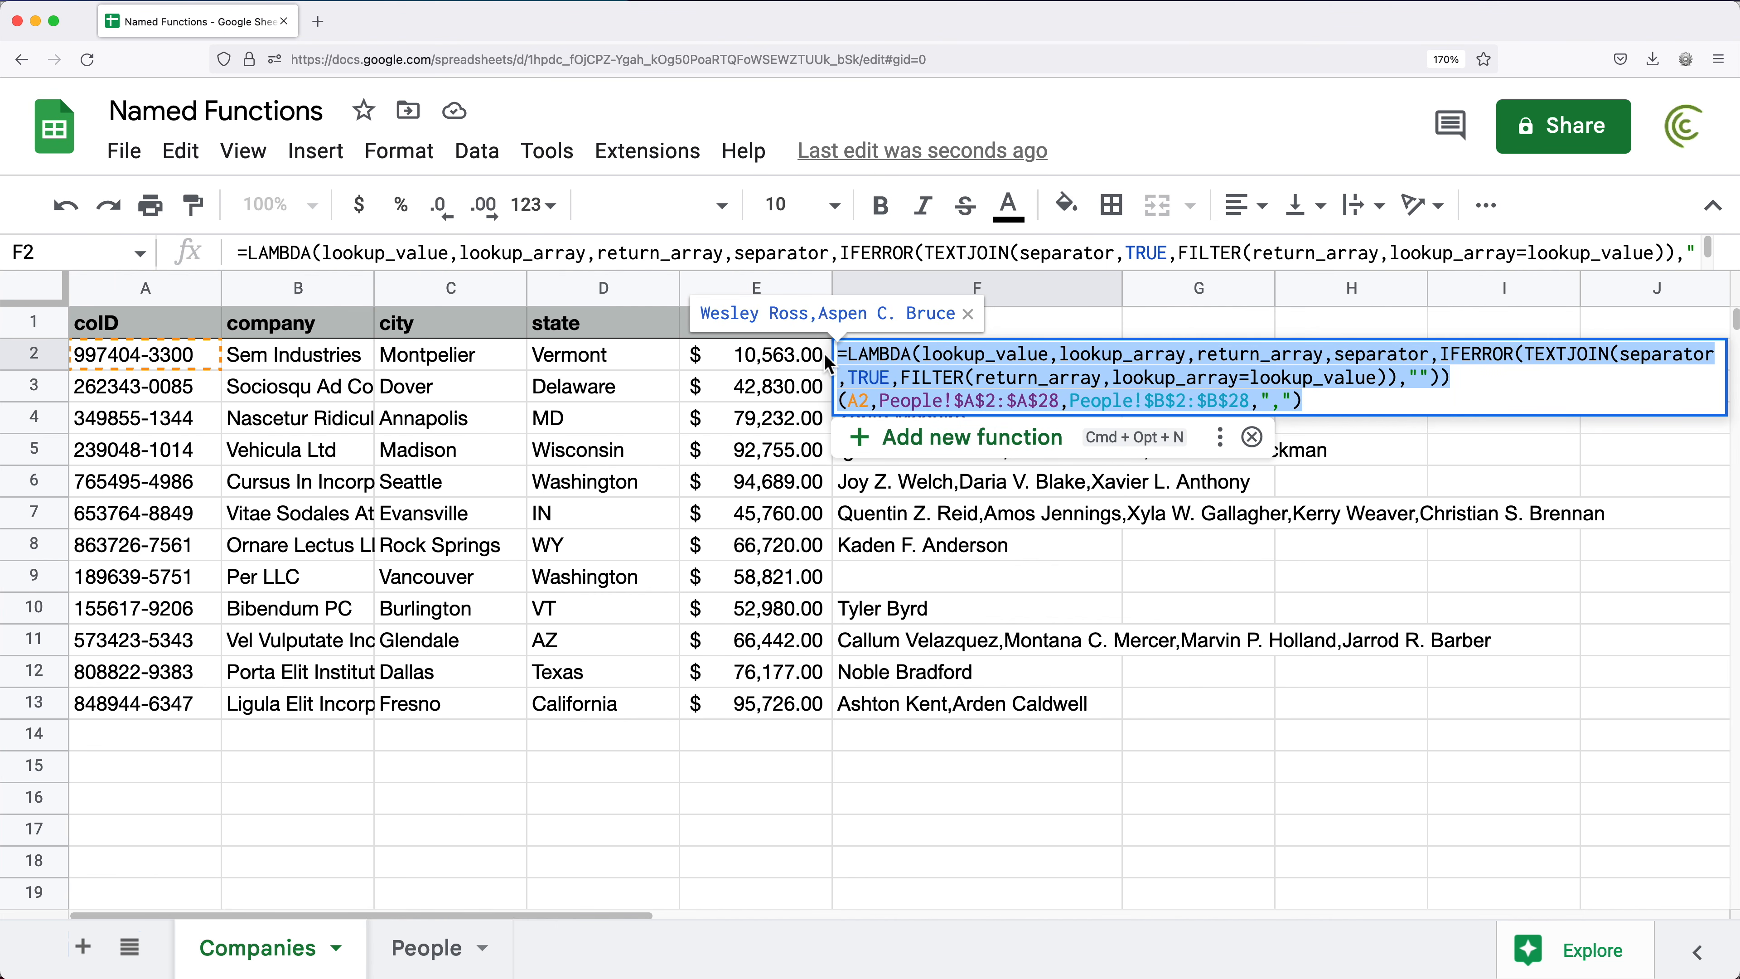
key(Return)
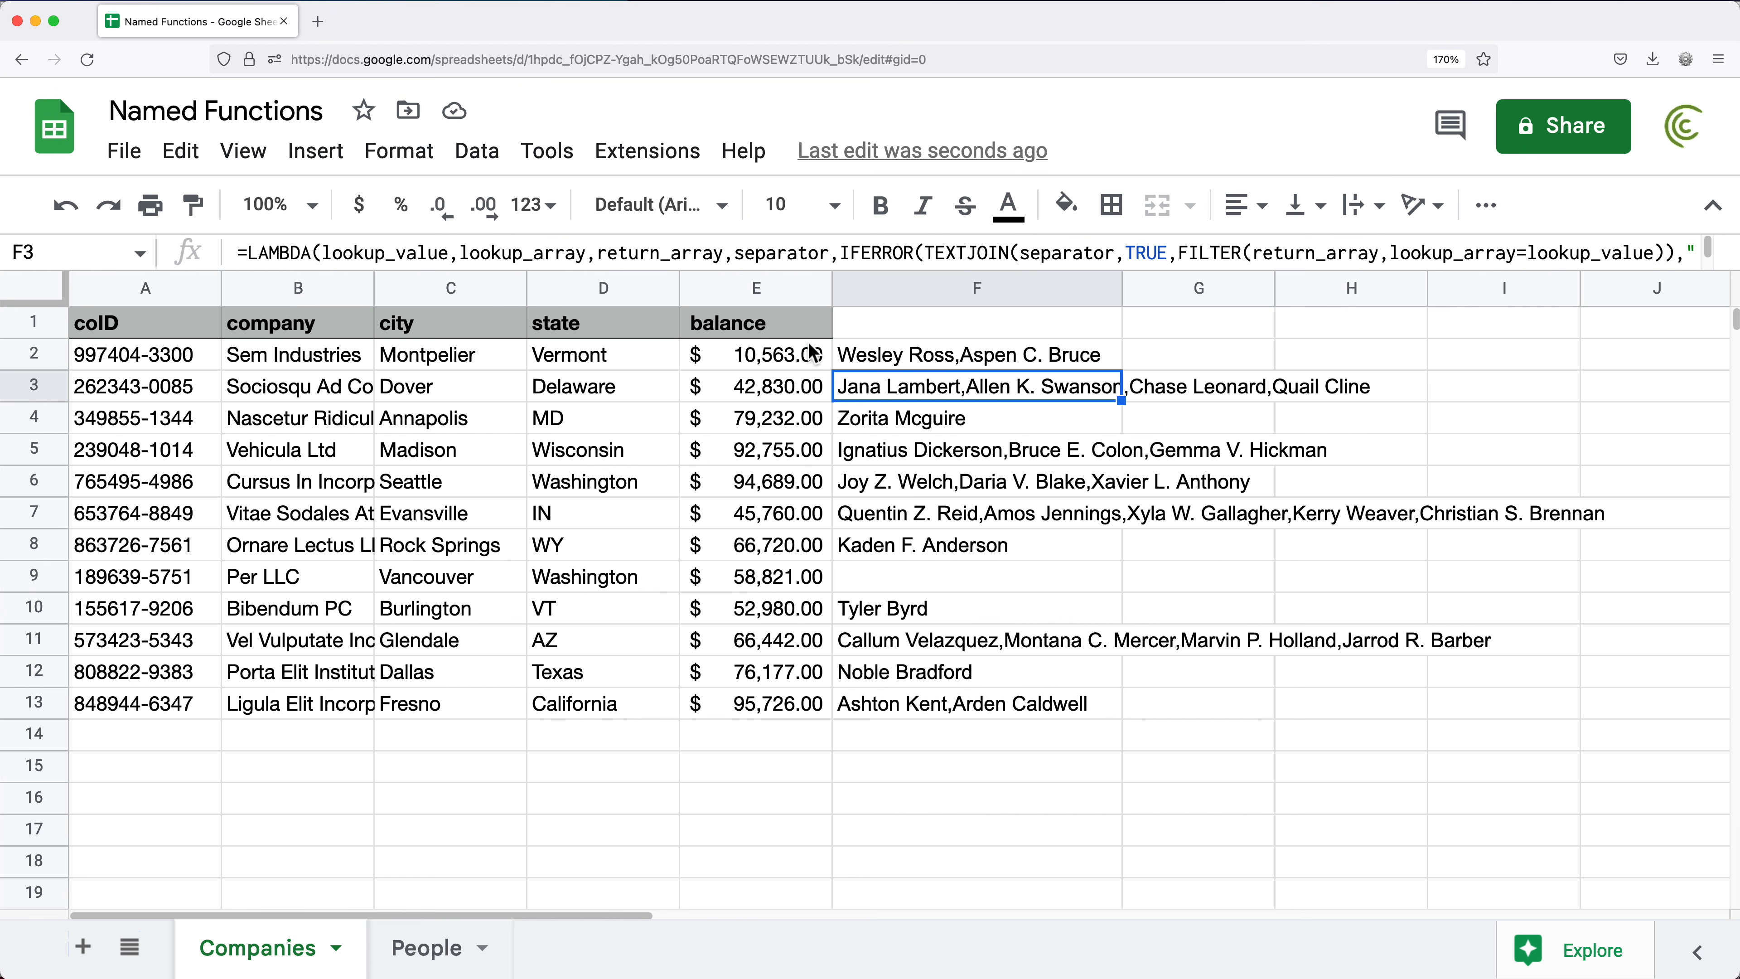
Step: Start a new named function and name it MLOOKUP
click(479, 159)
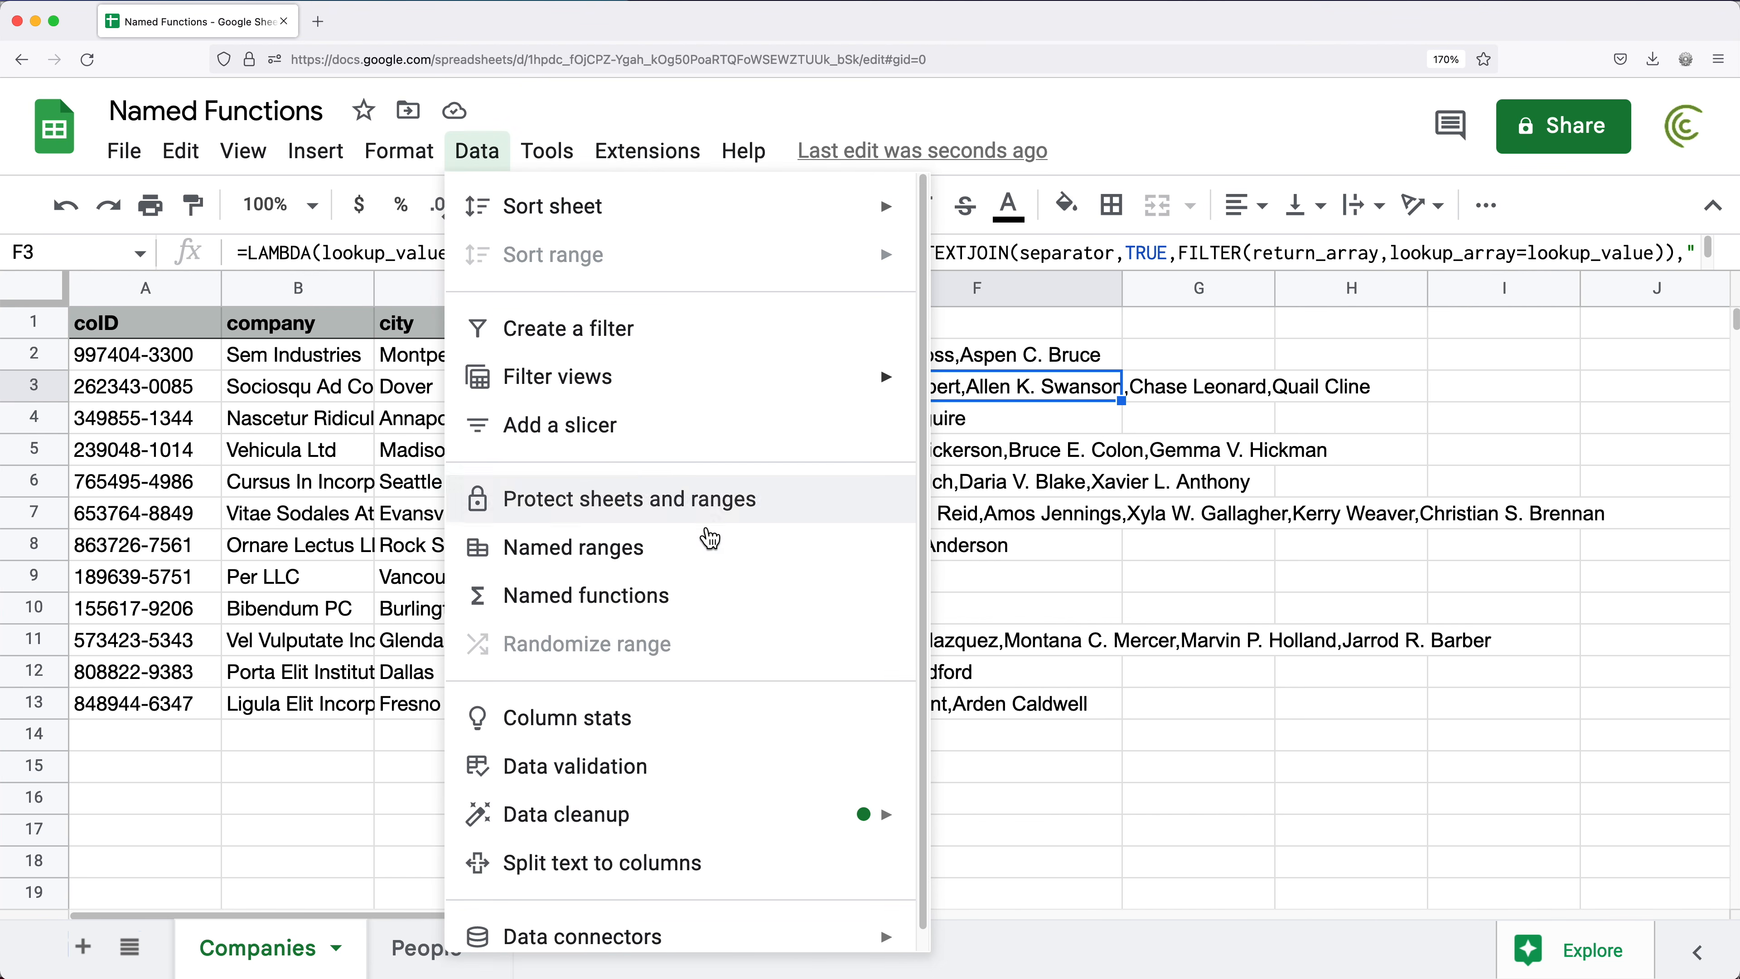
click(682, 604)
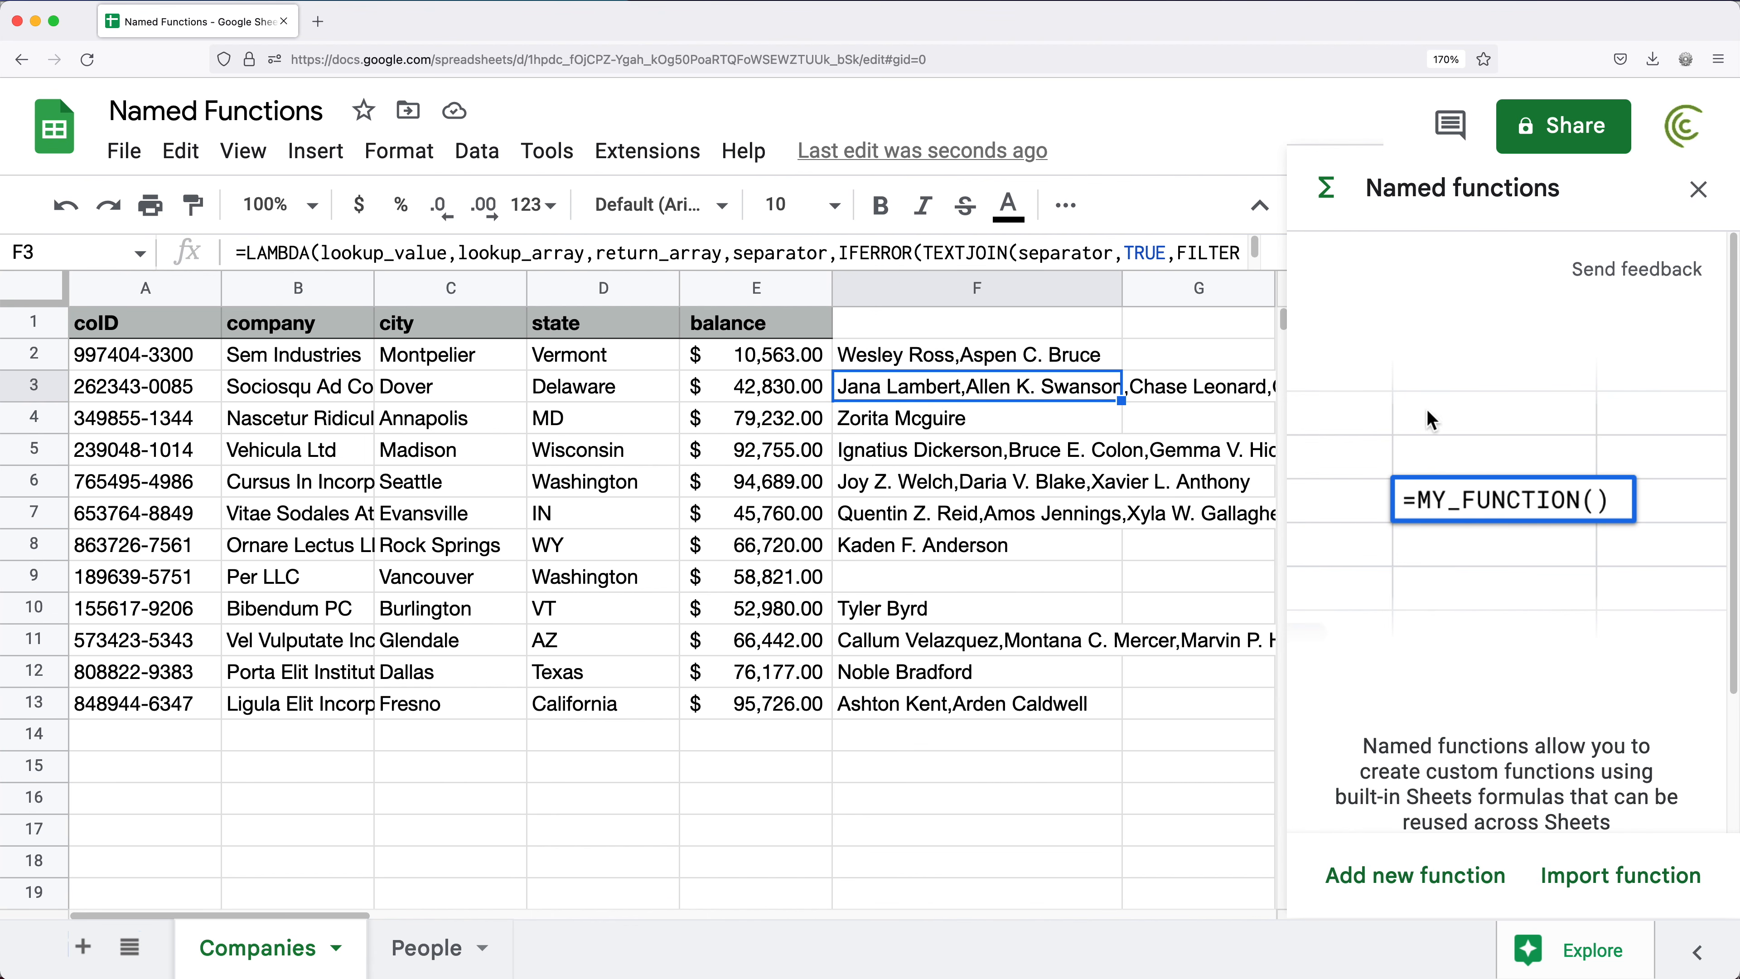
click(1441, 889)
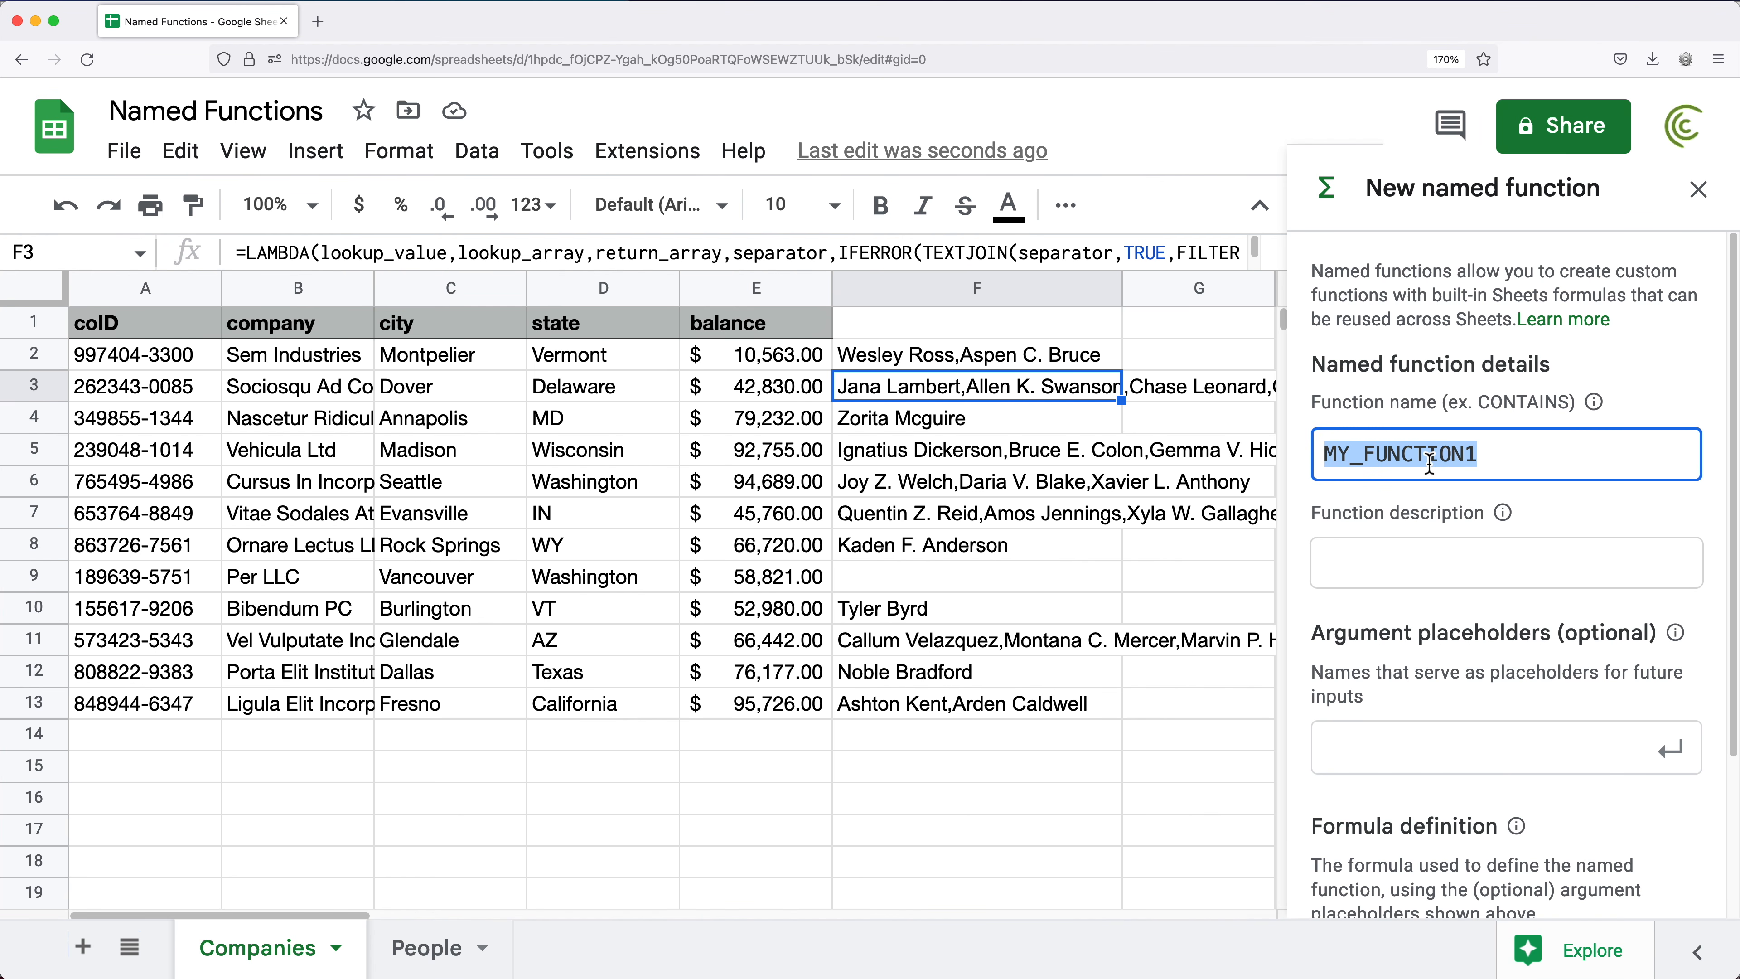
text(MLOOKUP)
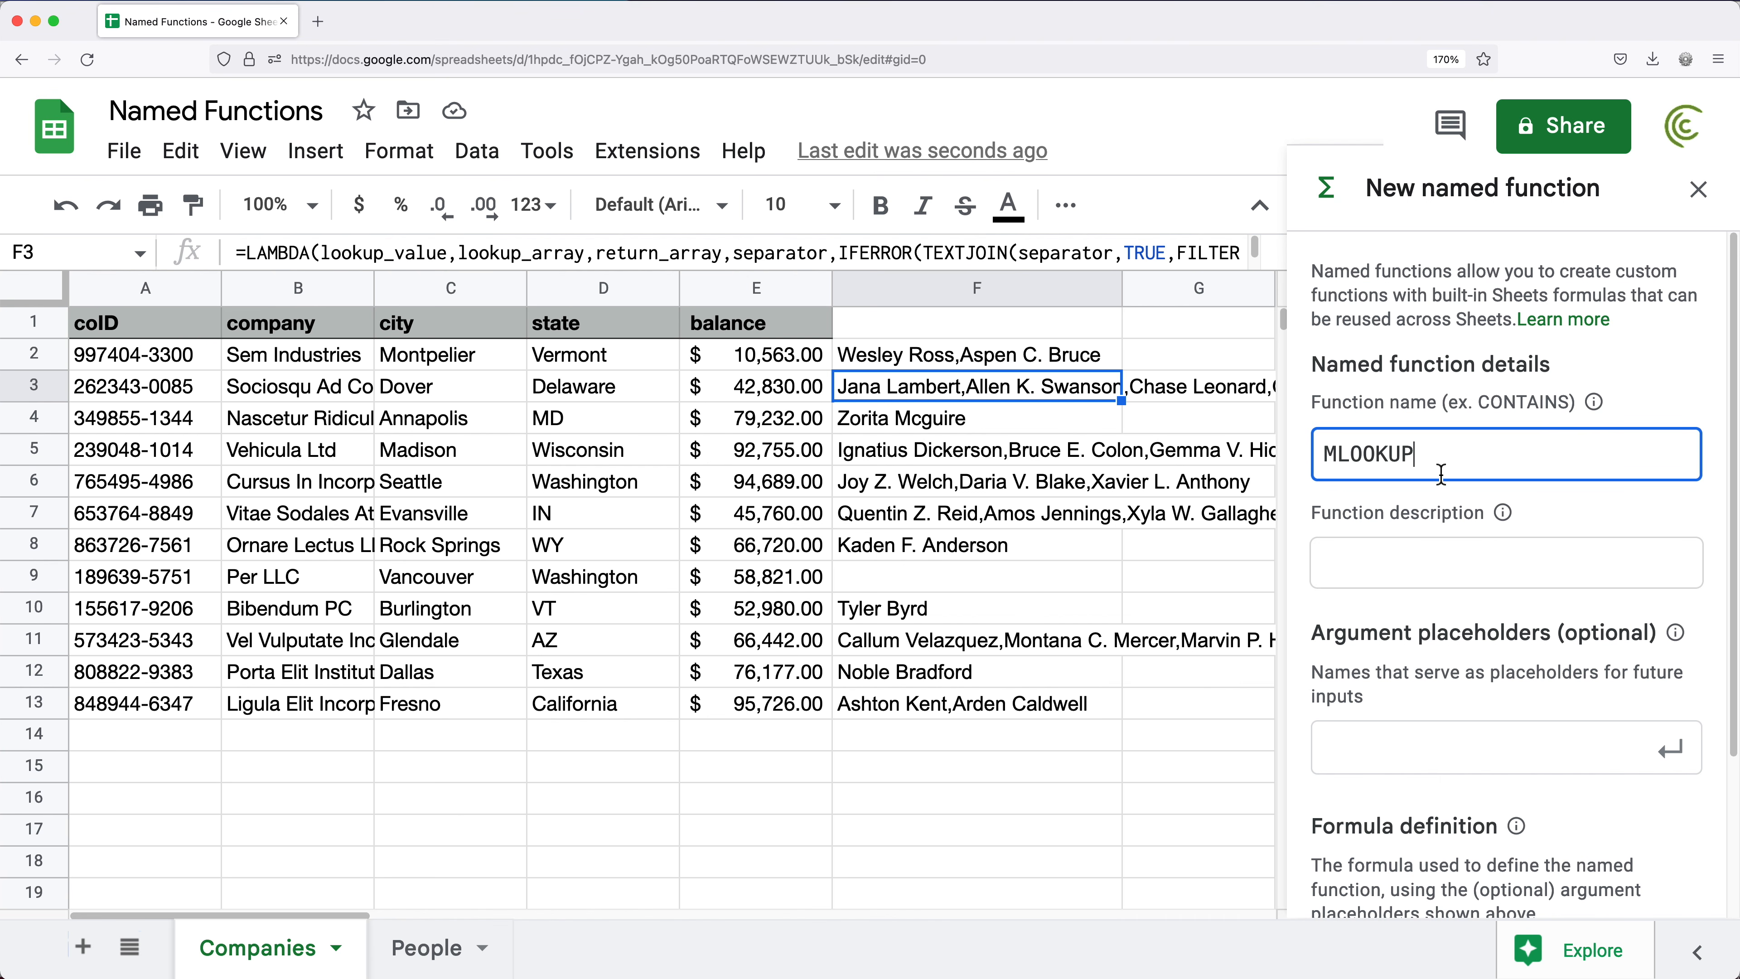
click(1459, 562)
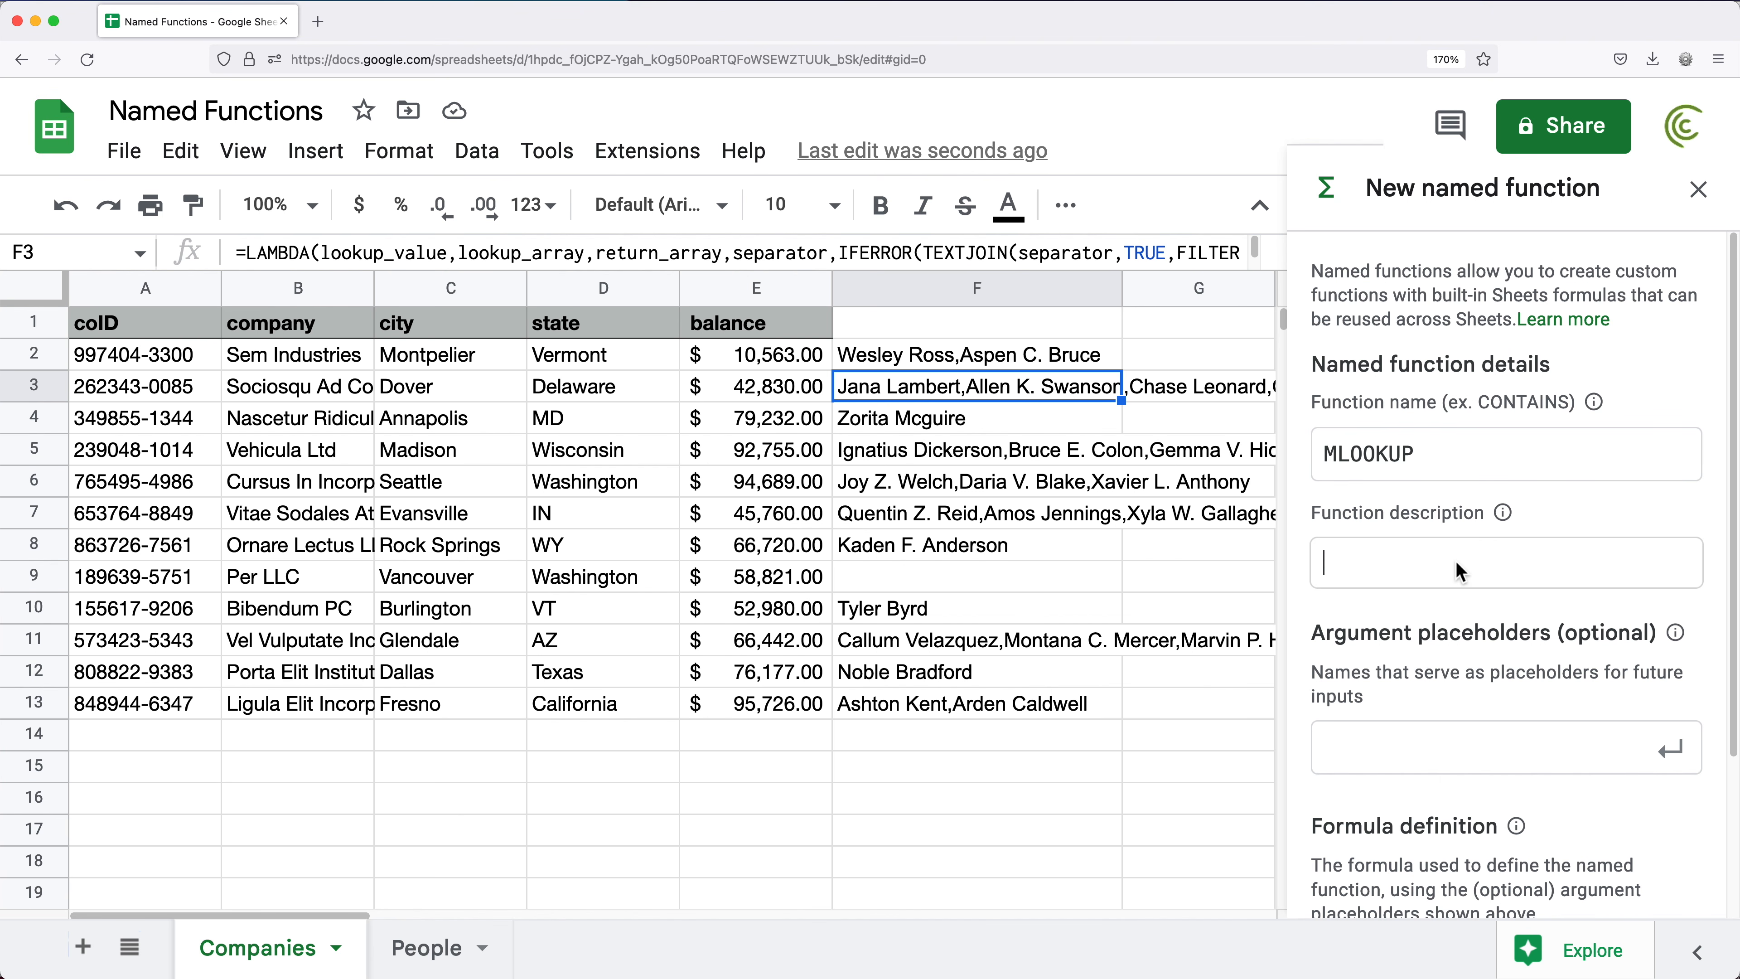
Step: Paste the complete copied LAMBDA formula as MLOOKUP's formula definition
scroll(1408, 566, down, 3)
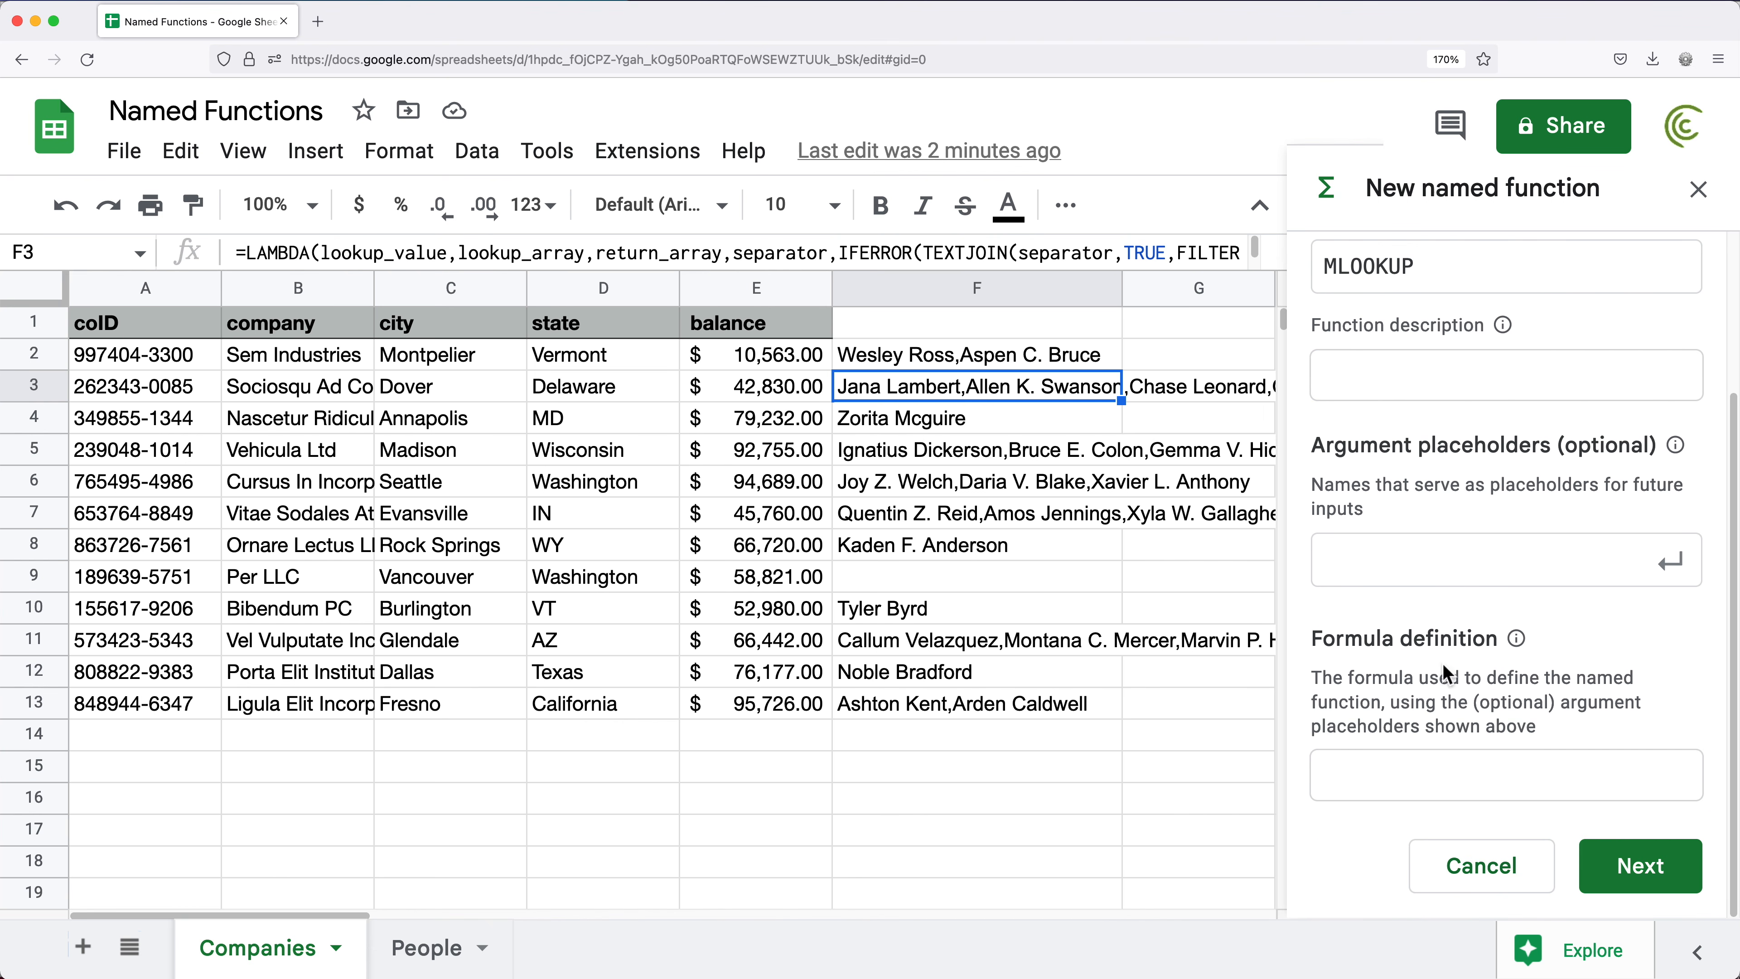
click(1398, 785)
key(super+v)
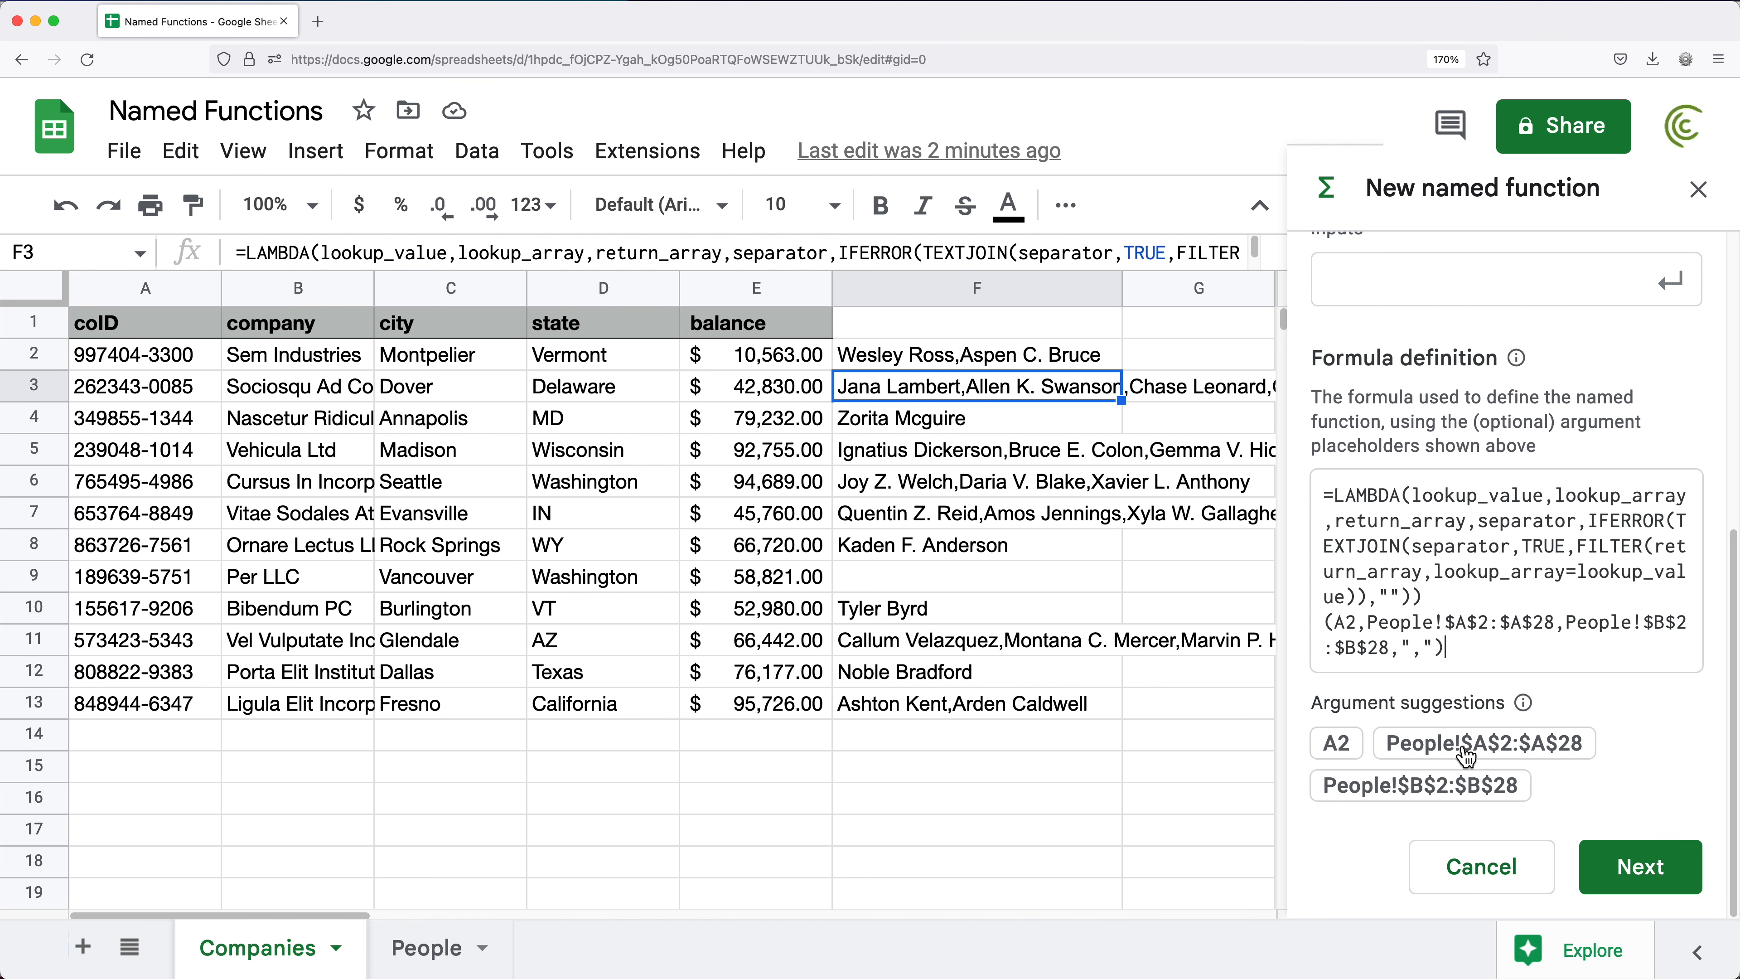
Step: Define the suggested argument A2 as lookup_value in the MLOOKUP definition
scroll(1464, 766, up, 2)
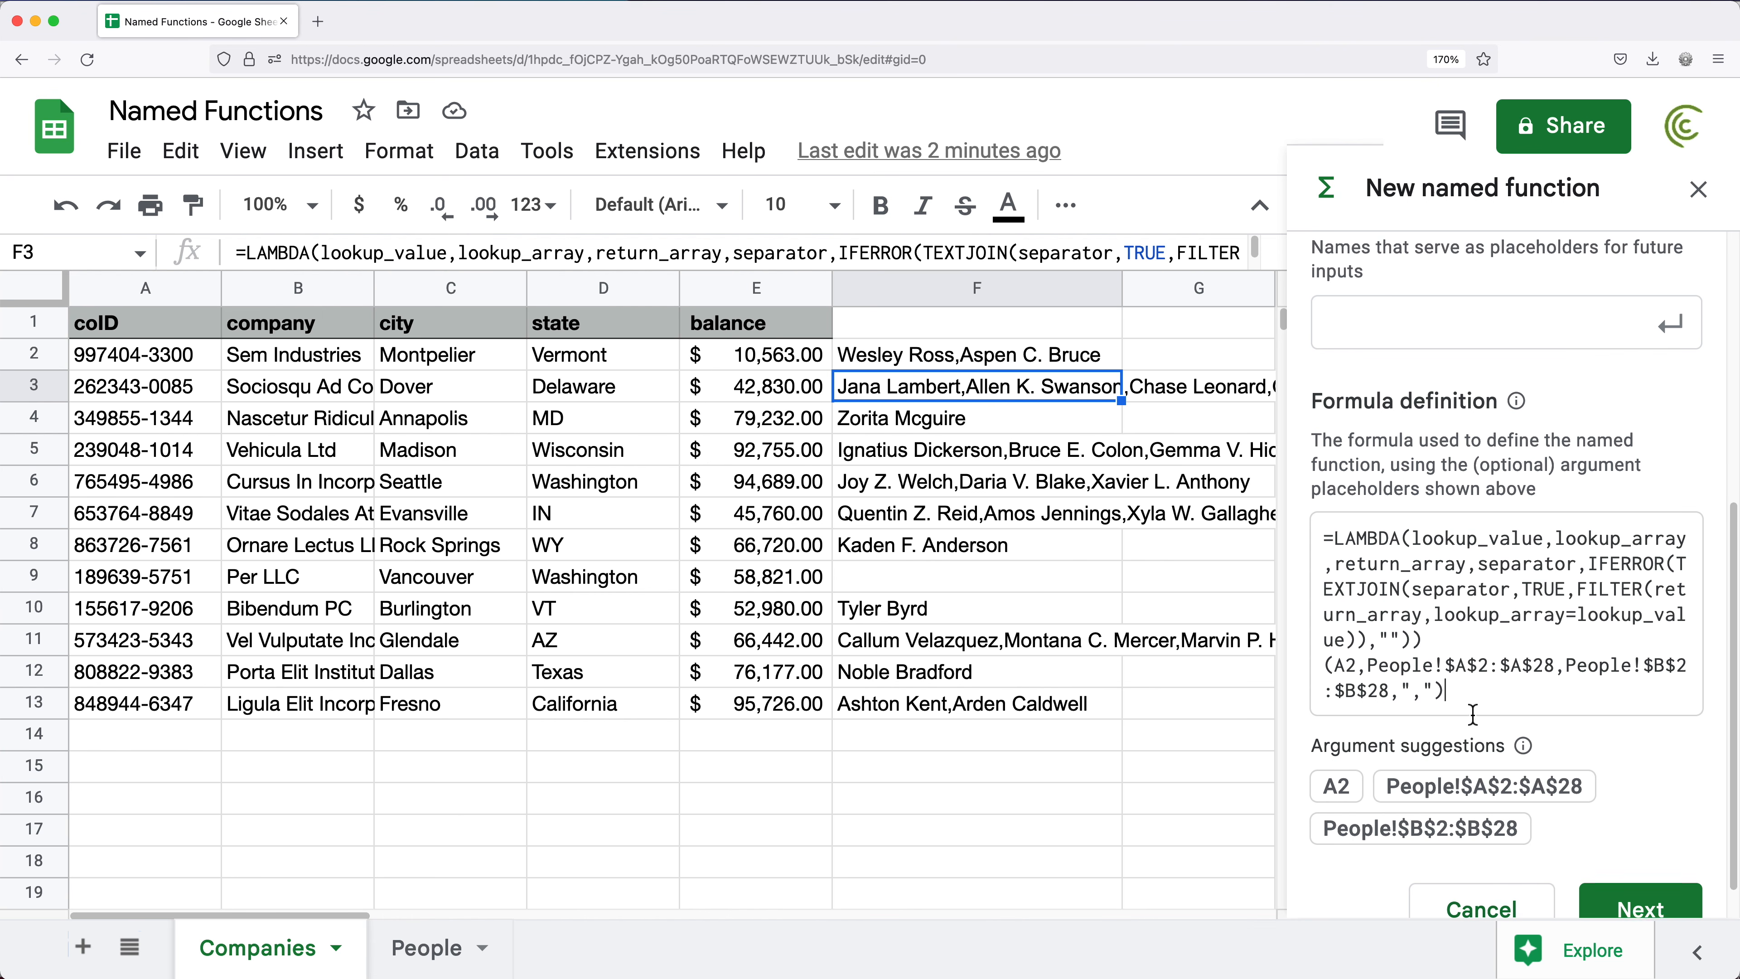
scroll(1475, 722, down, 2)
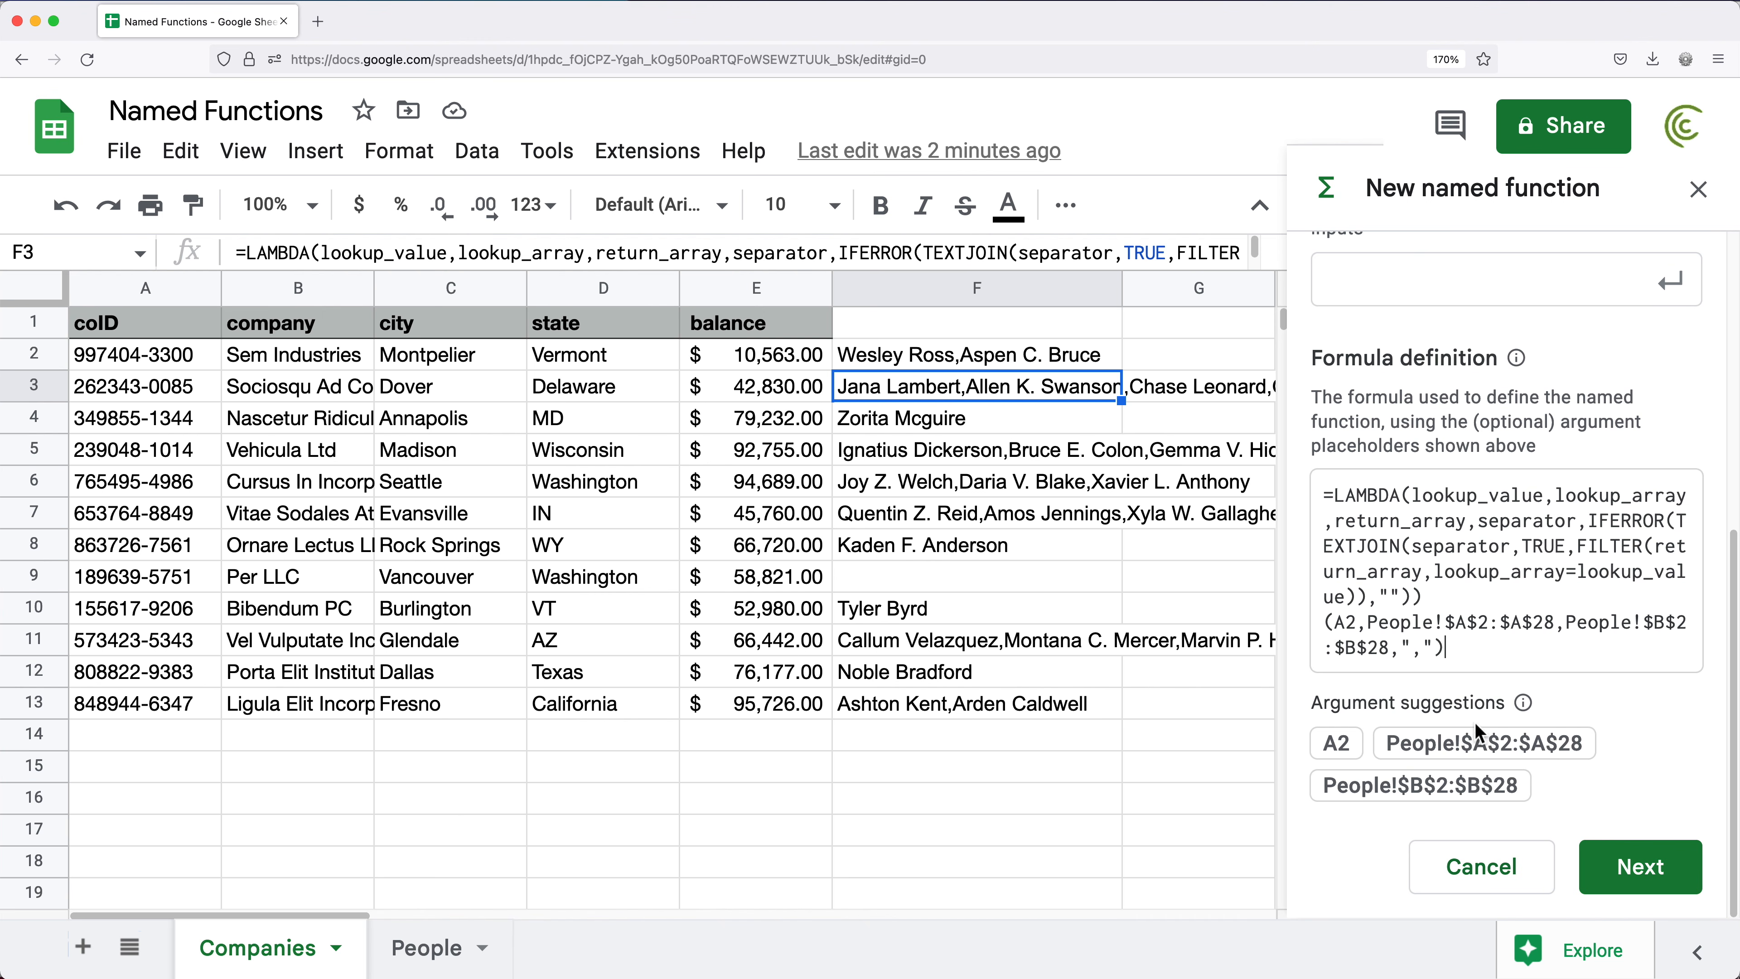
click(1347, 752)
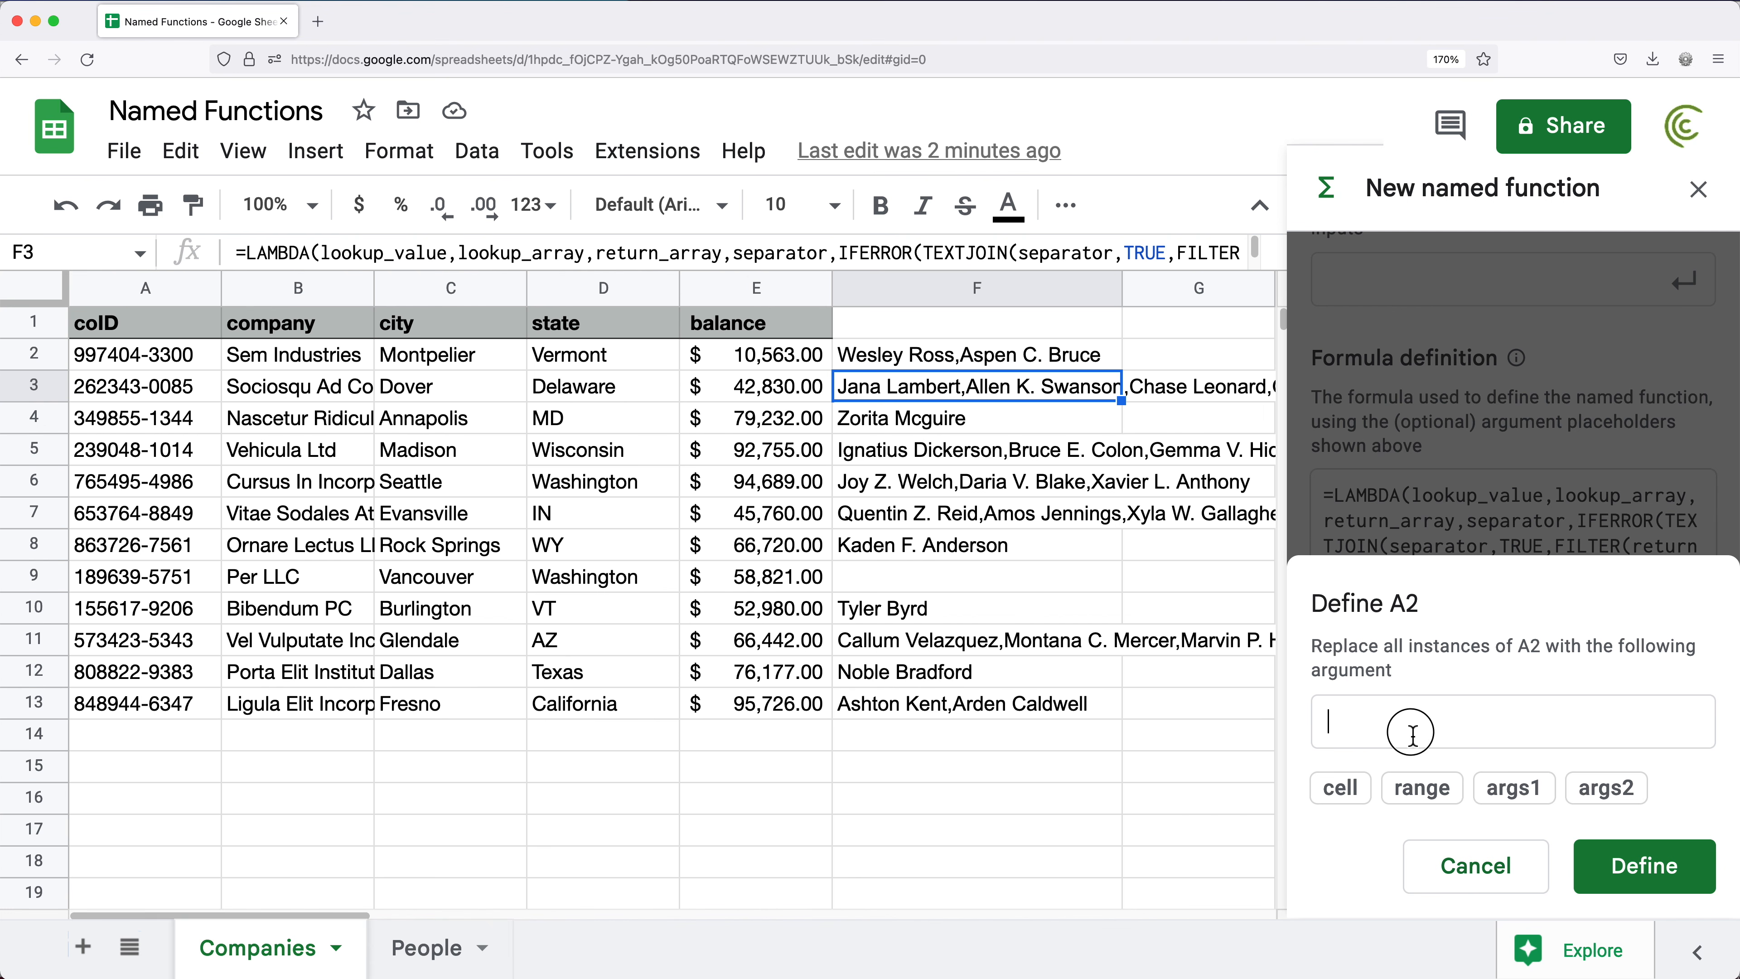
text(lookup_value)
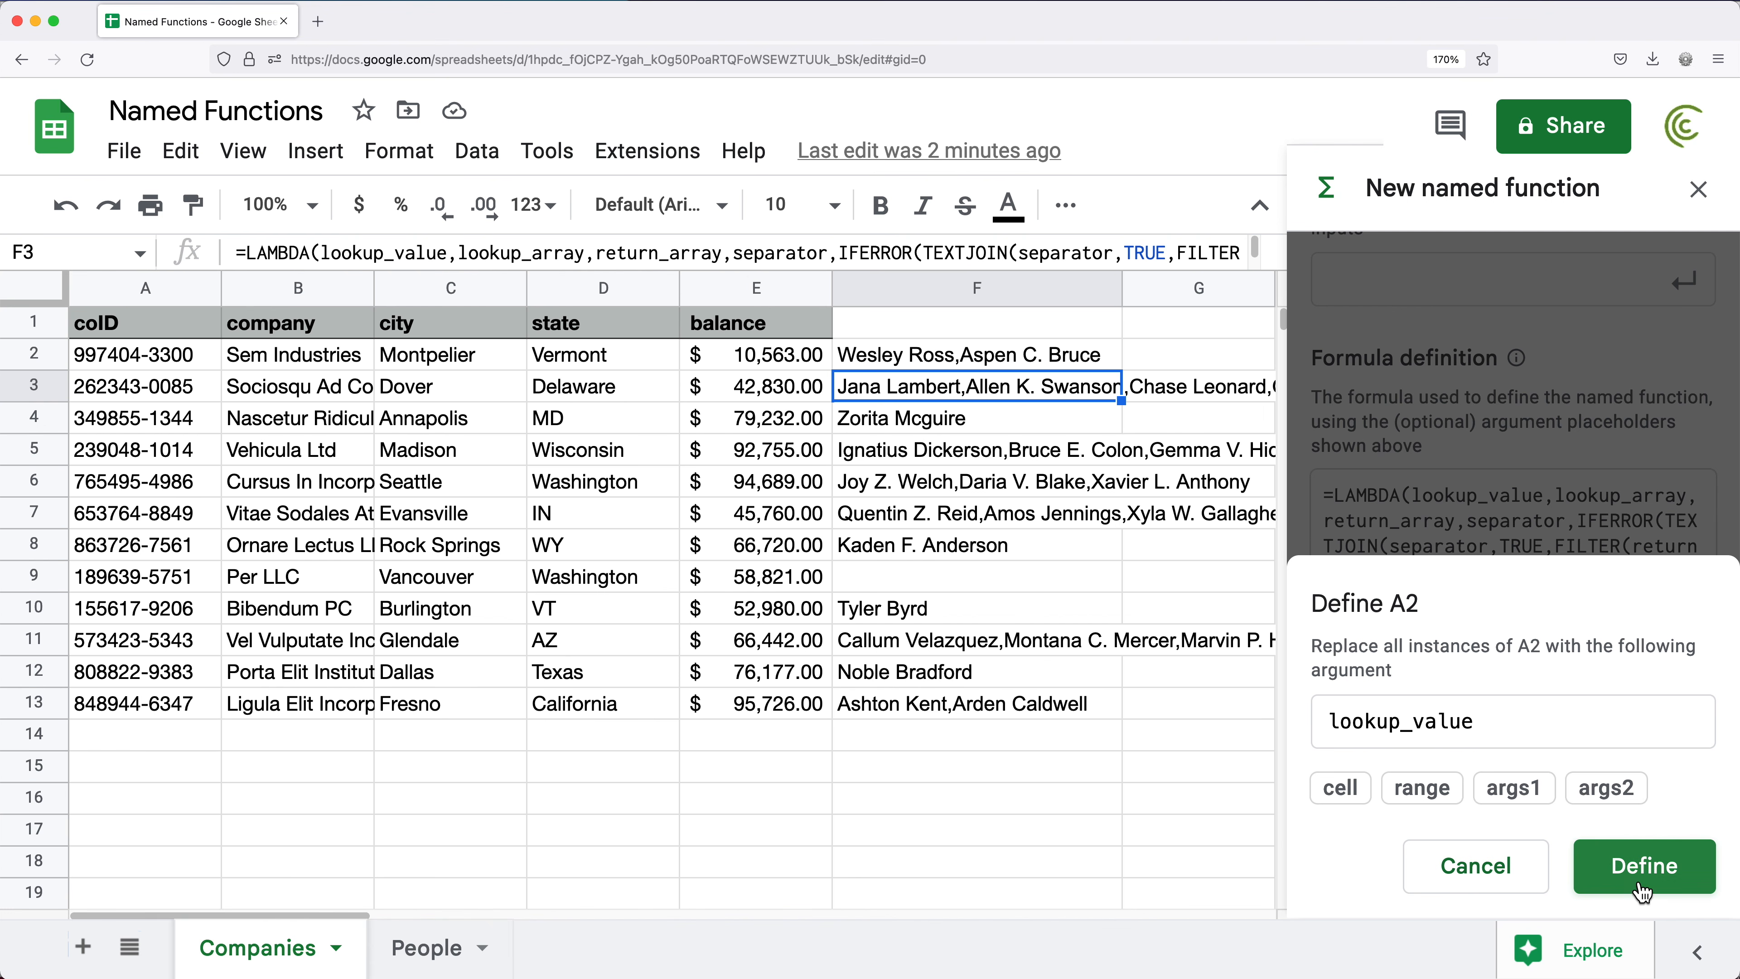
click(1637, 888)
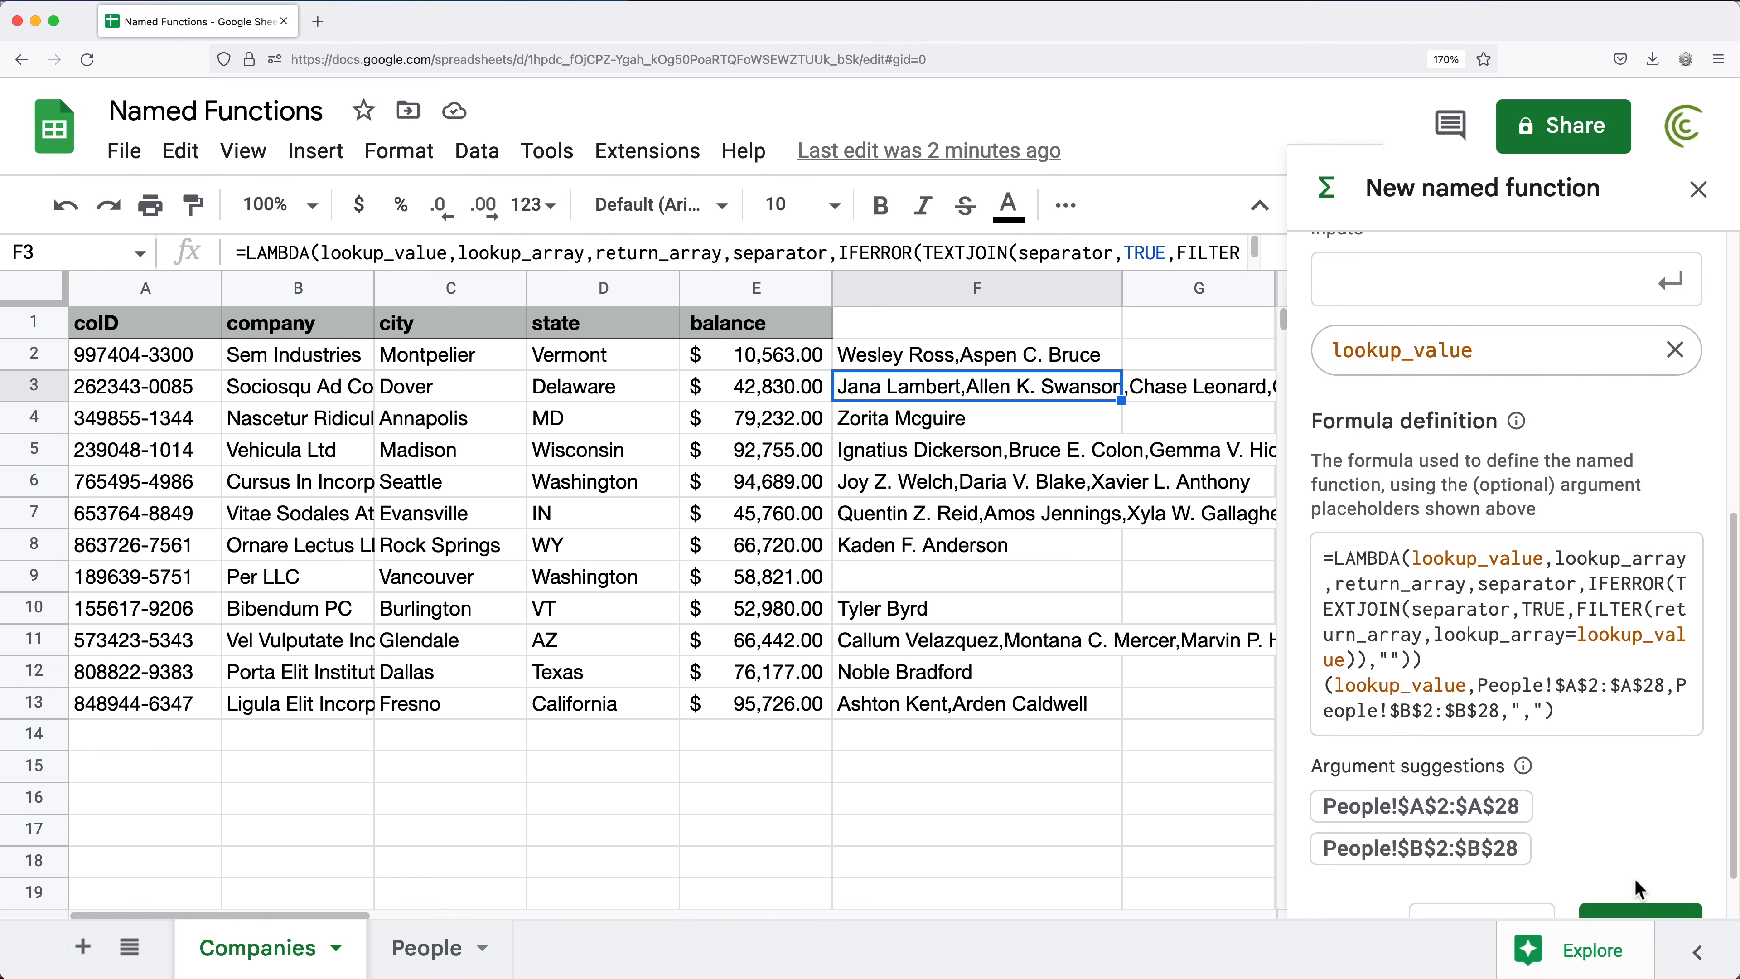
Step: Define the suggested argument People!$A$2:$A$28 as lookup_array in the MLOOKUP definition
double_click(1405, 689)
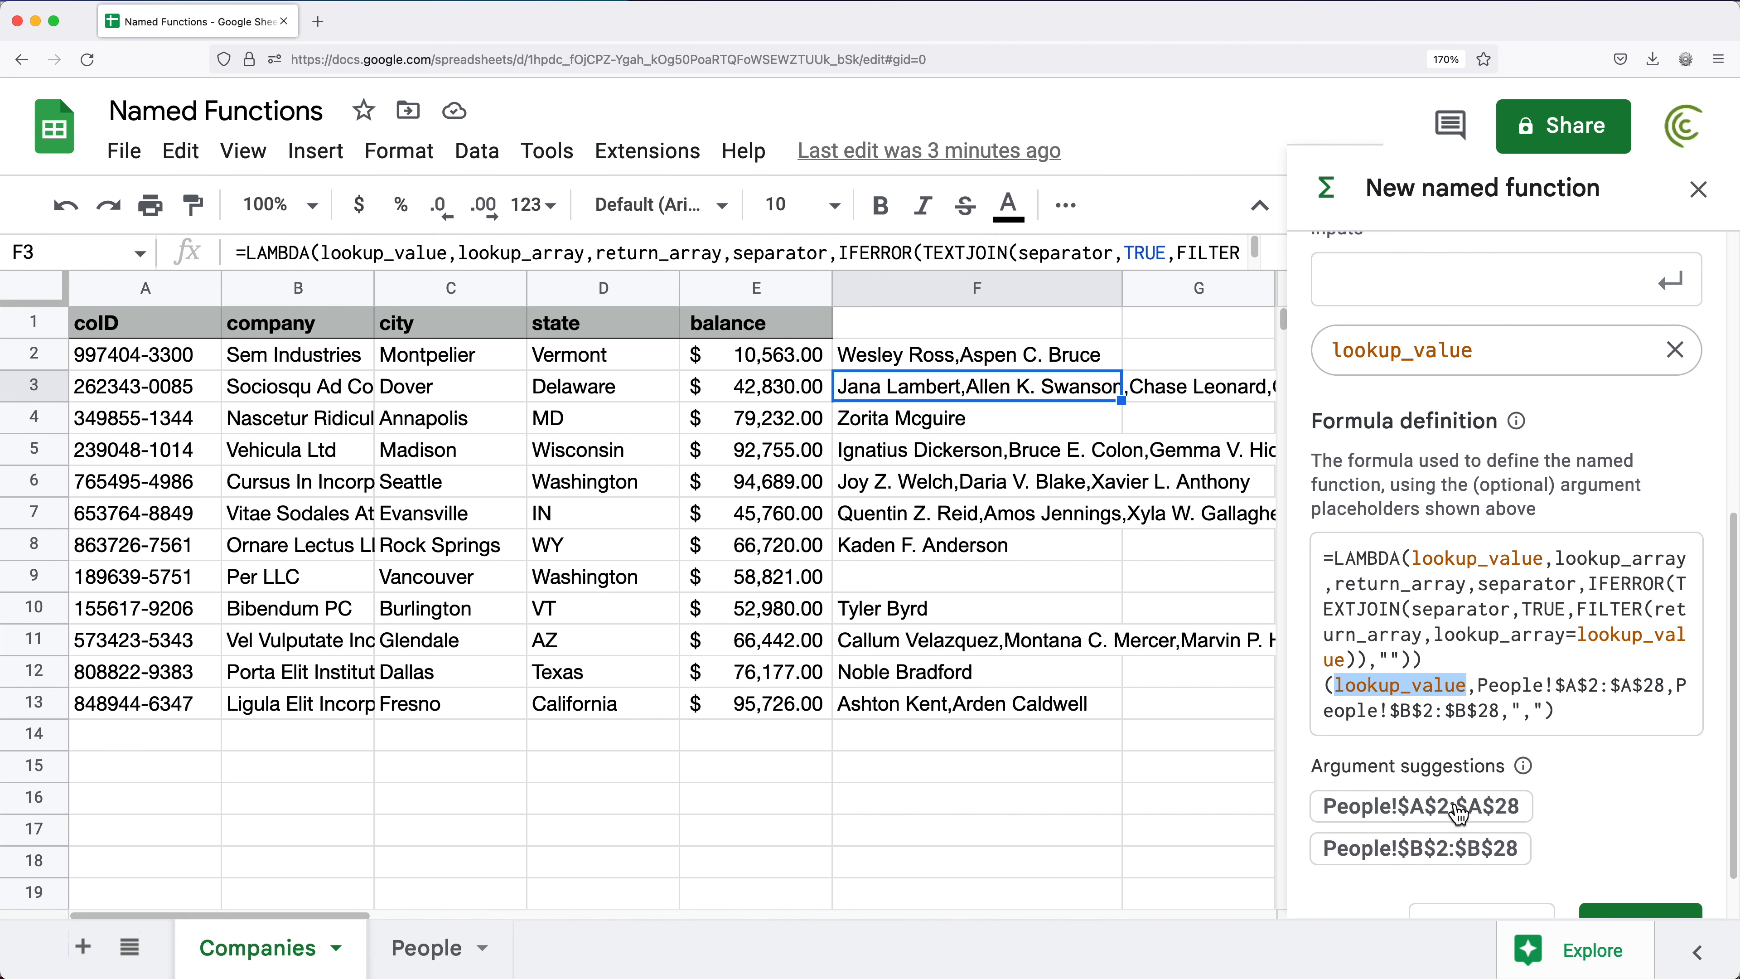
drag(1488, 686, 1666, 686)
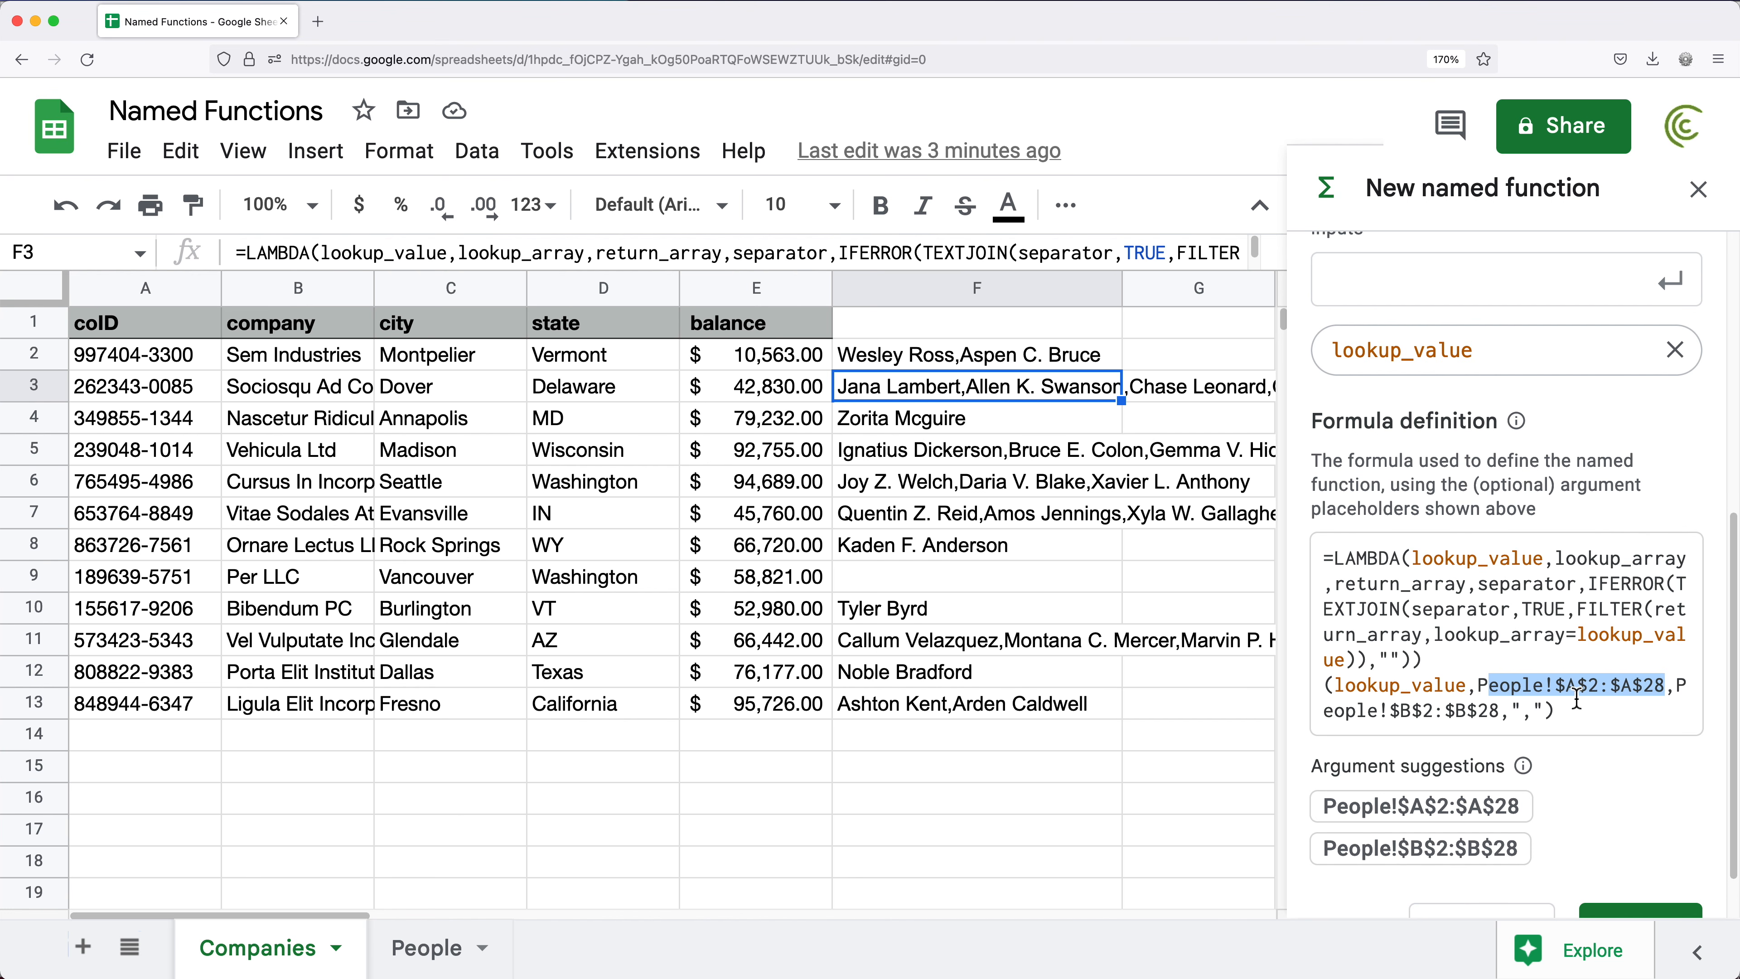
click(1423, 809)
text(lookup_array)
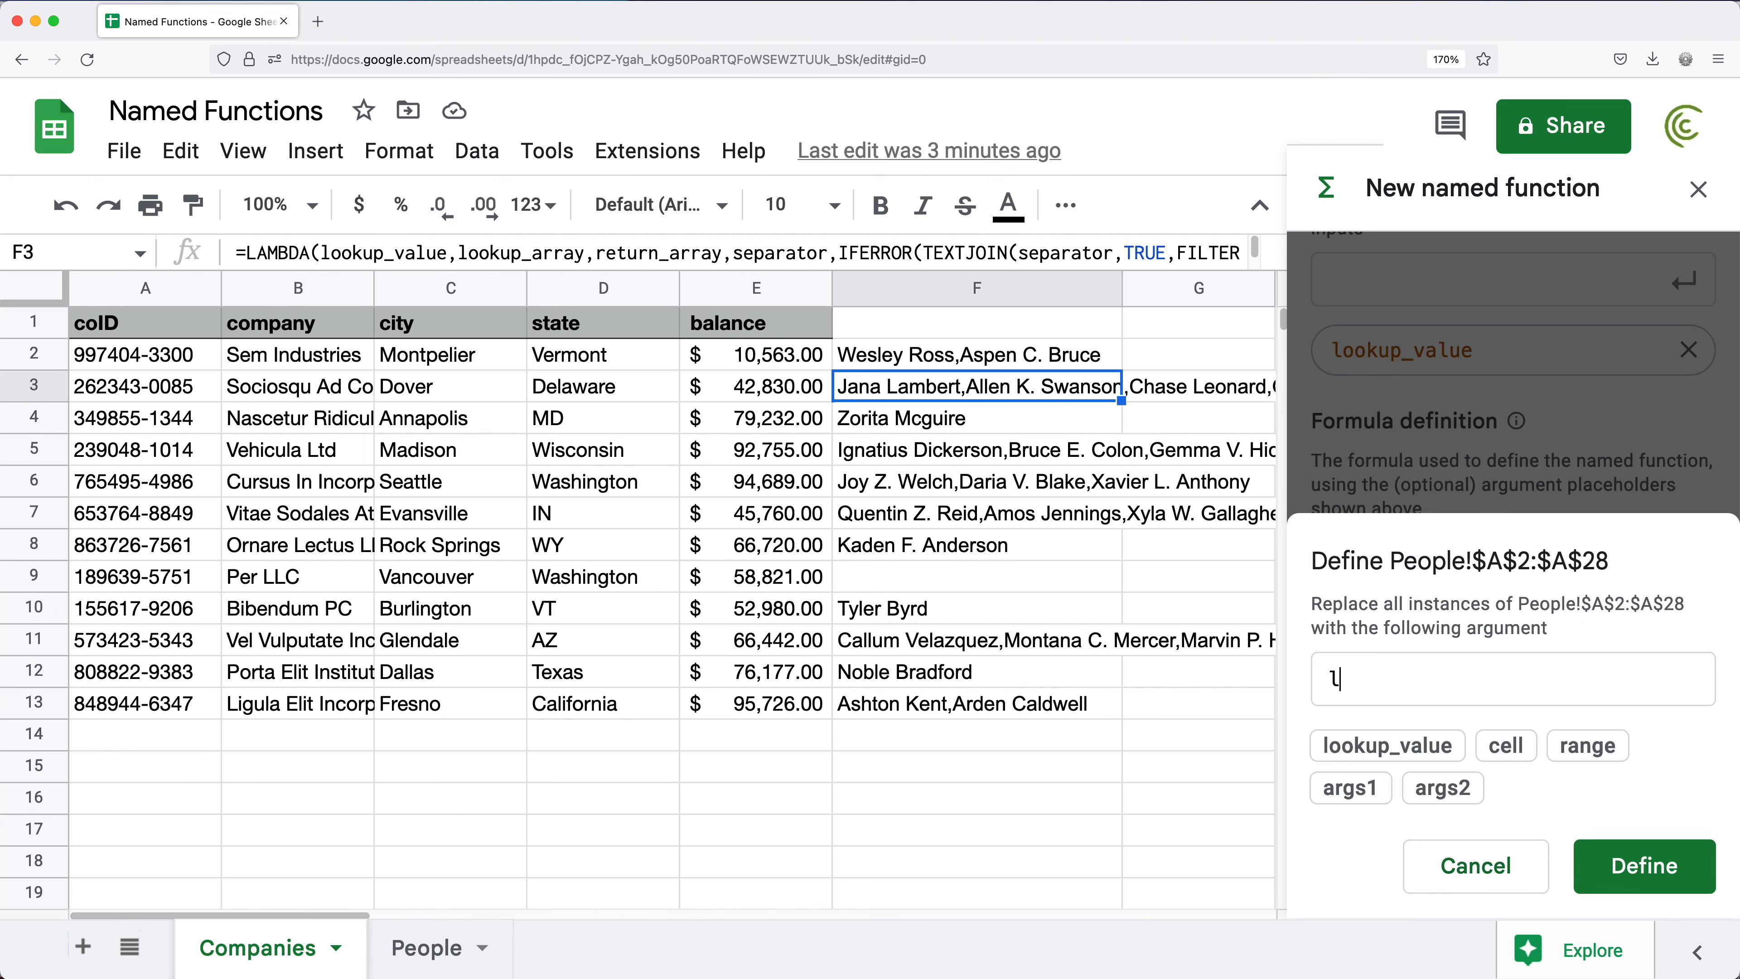
click(1641, 864)
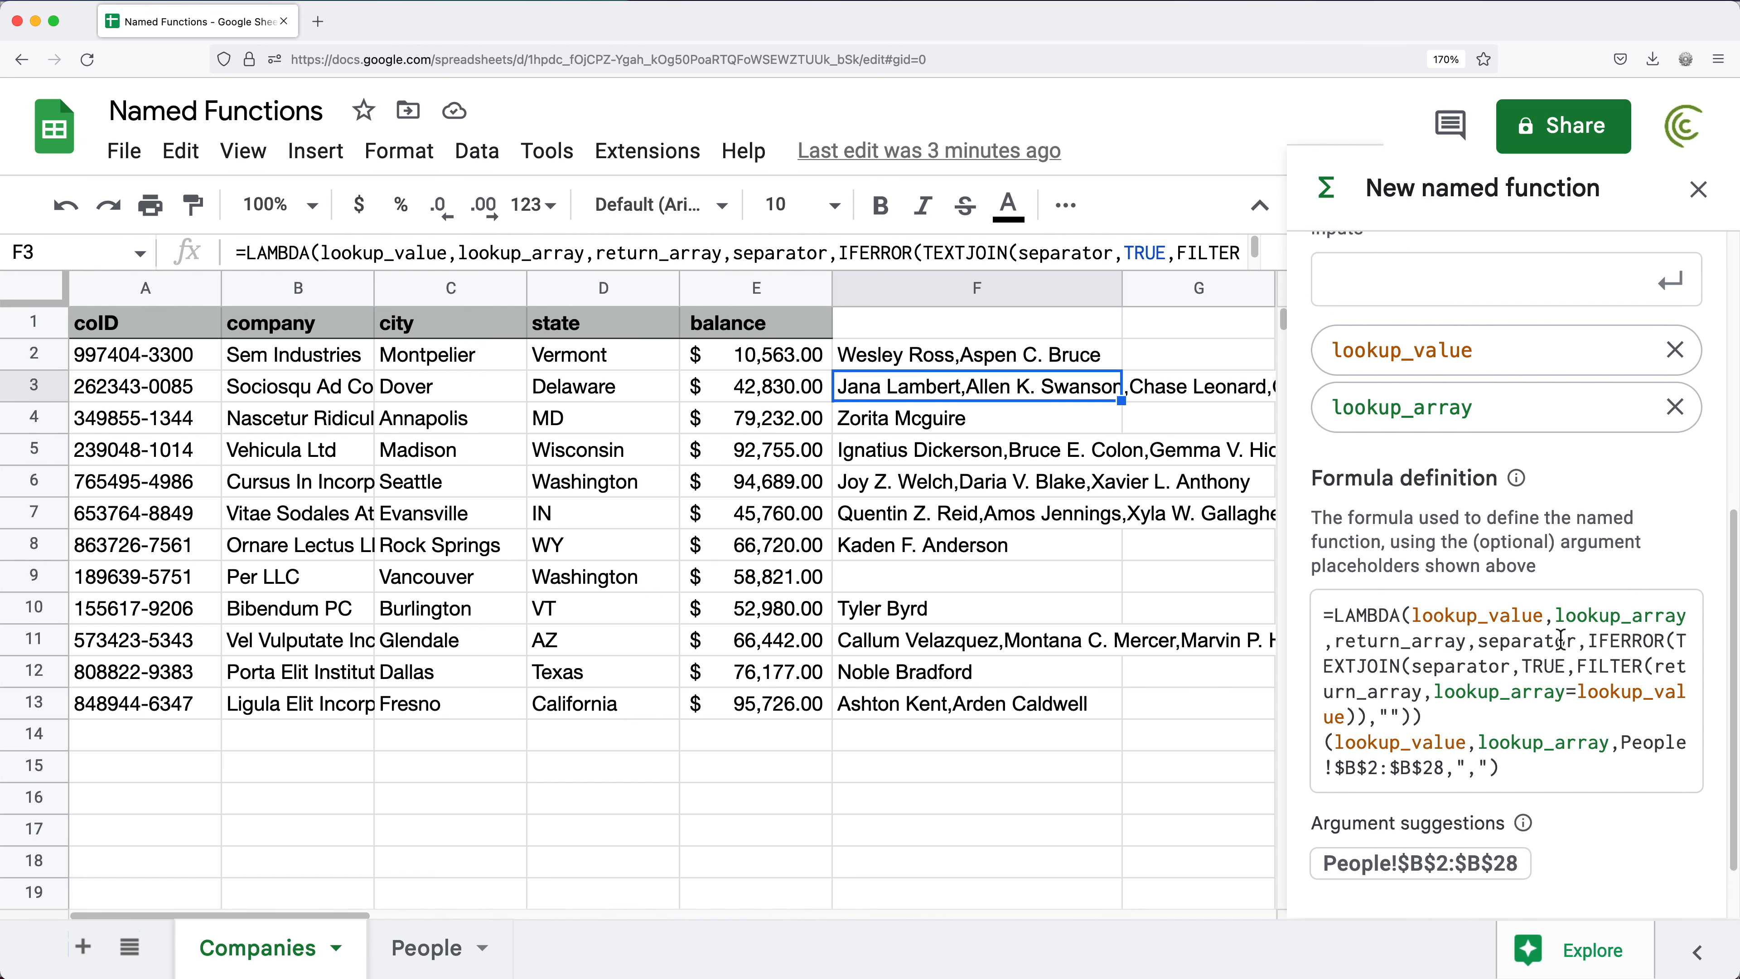
Step: Replace People!$B$2:$B$28 at the end of the formula definition with return_array, copied from the LAMBDA's parameter list
double_click(1409, 643)
key(super+c)
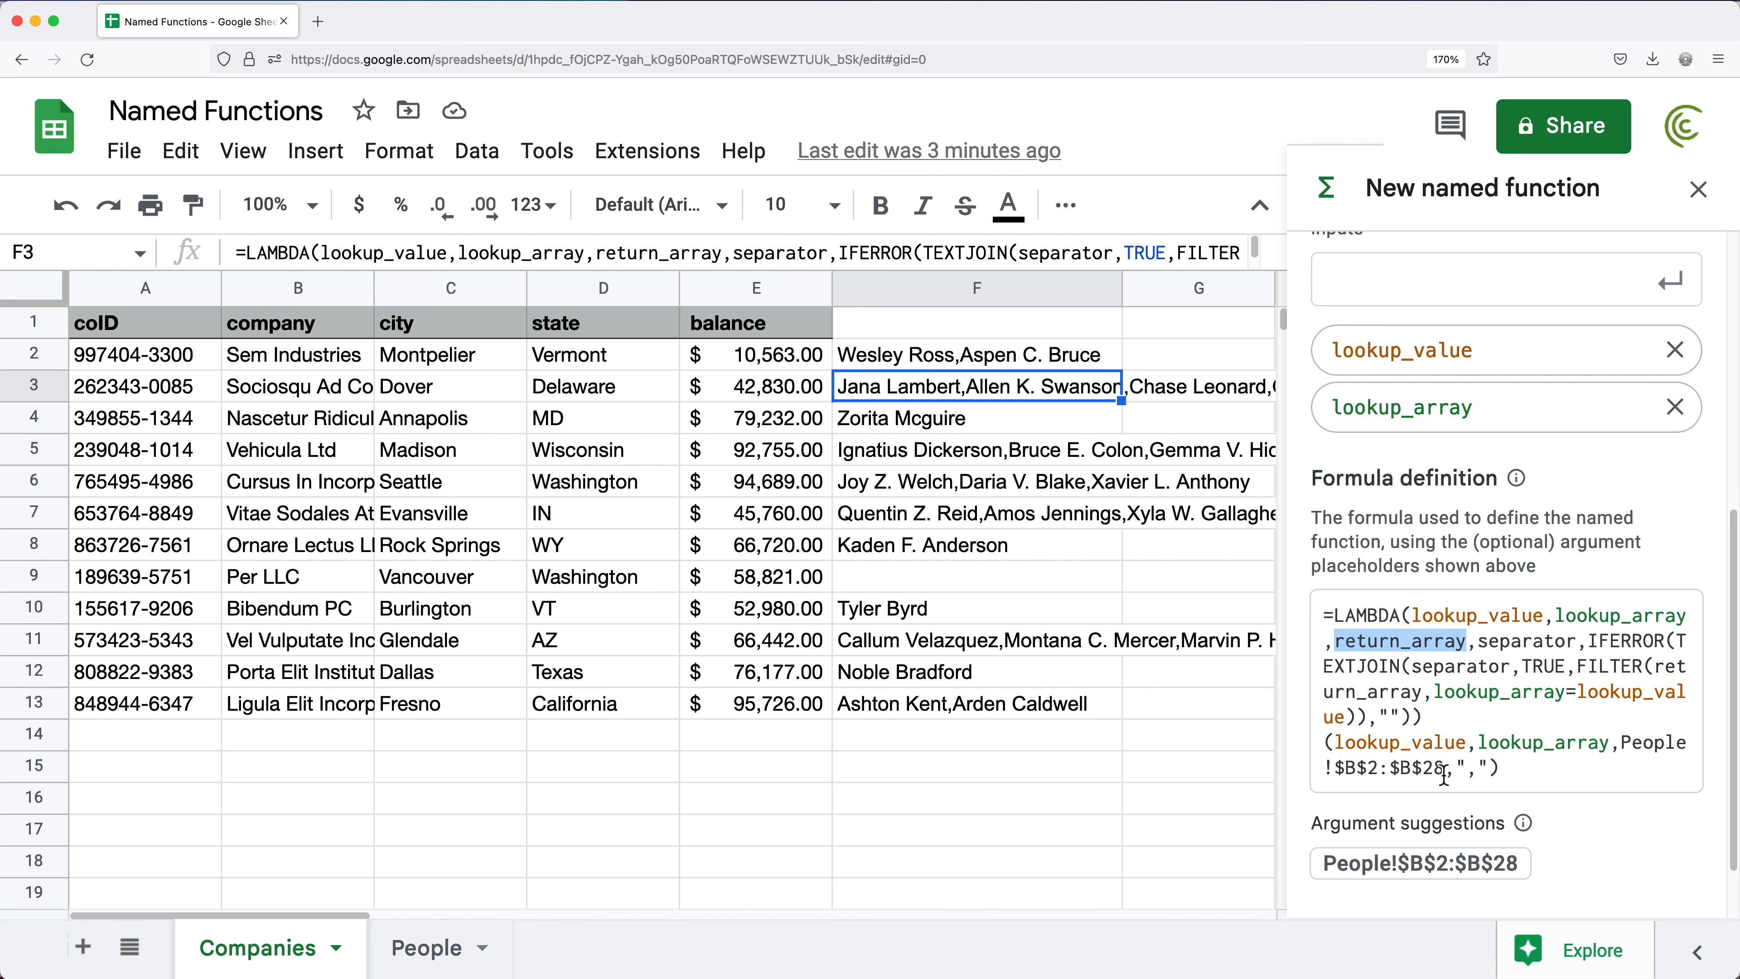
drag(1593, 765, 1443, 776)
key(super+v)
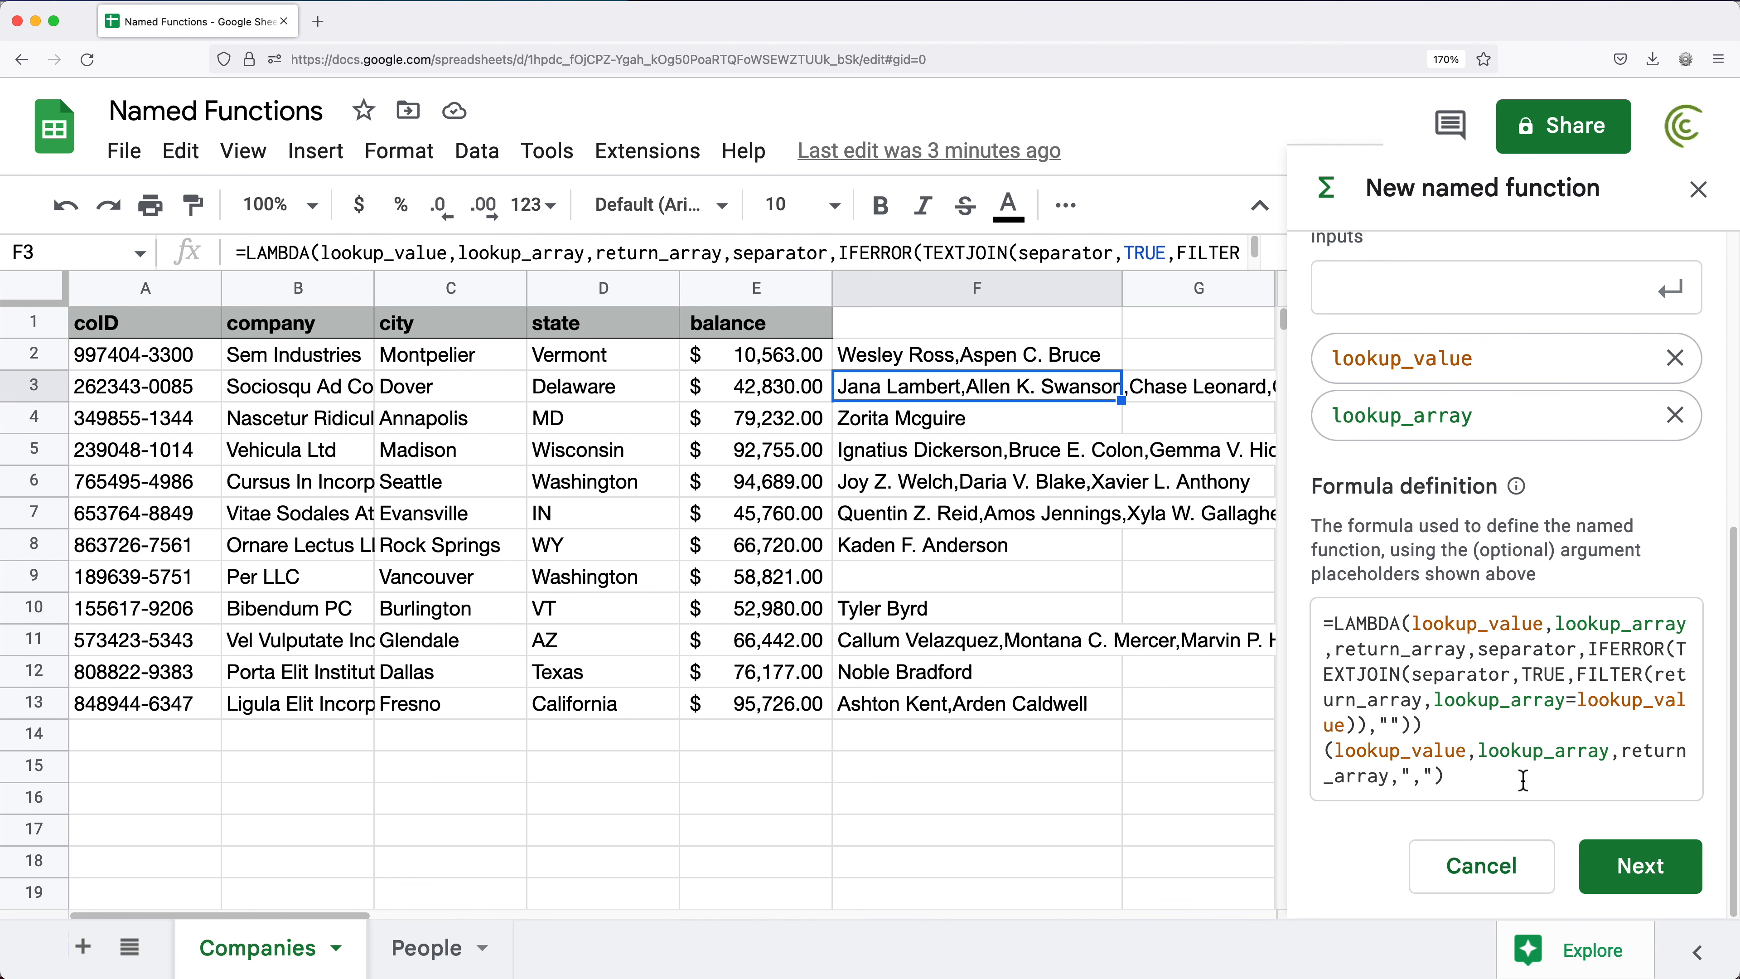
Step: Add return_array as an argument placeholder of the MLOOKUP function
scroll(1539, 790, up, 1)
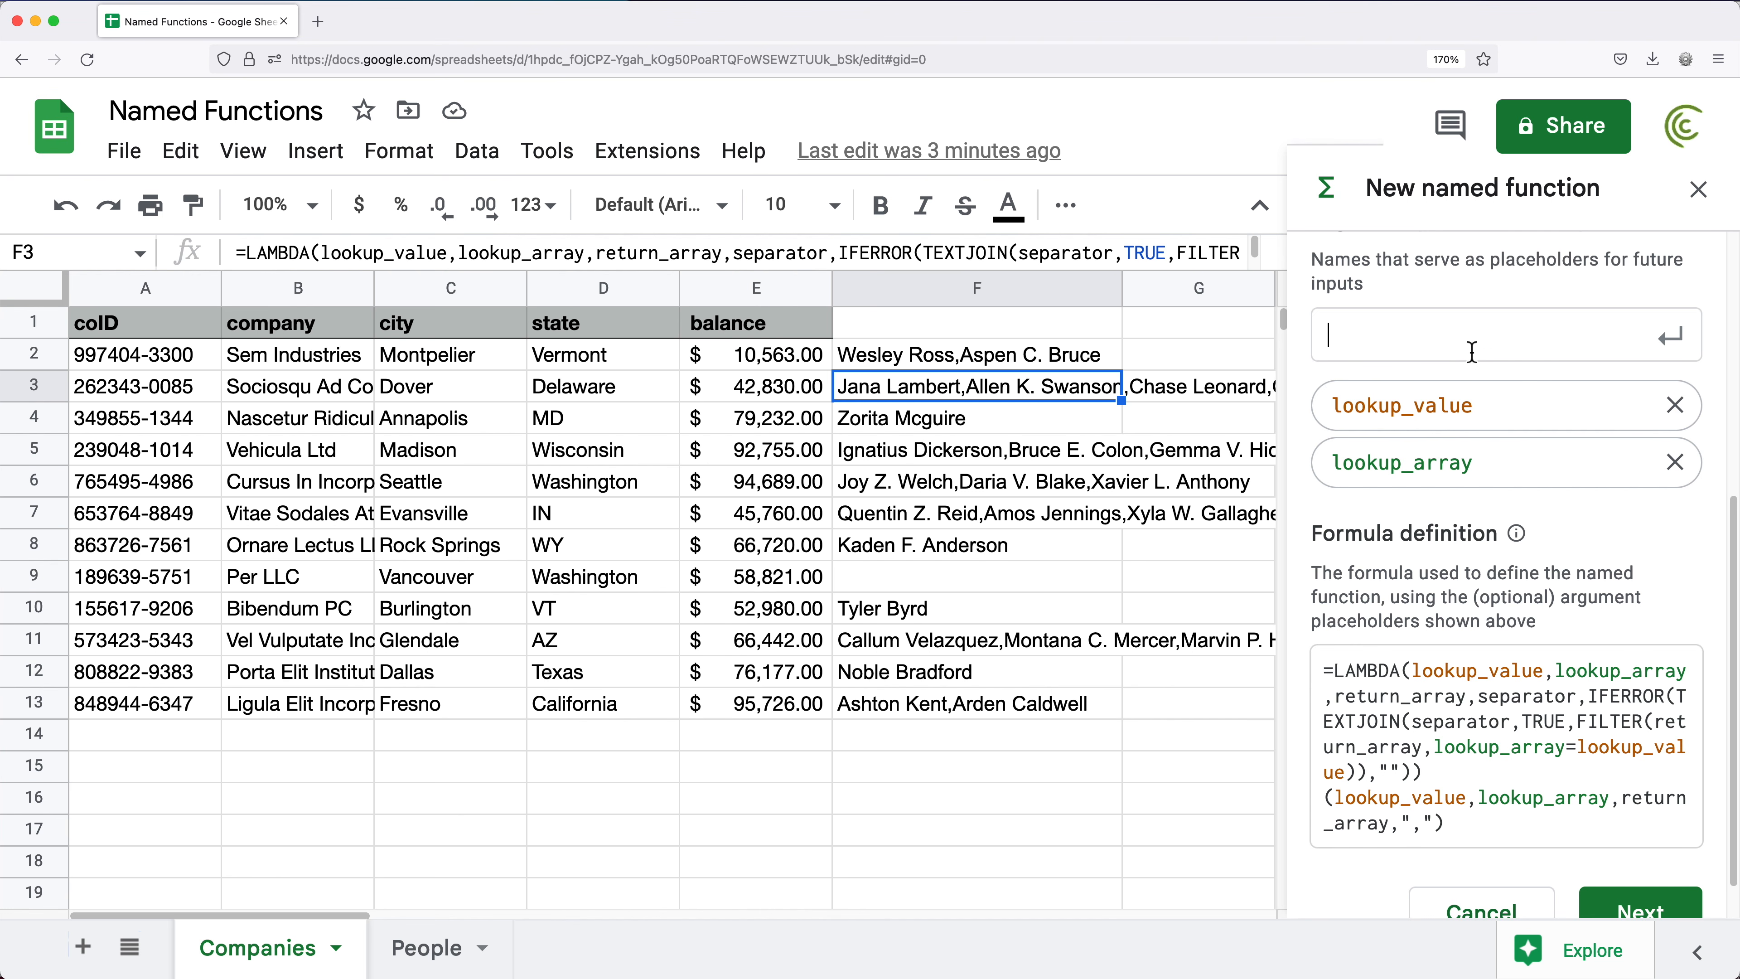
key(super+v)
key(Return)
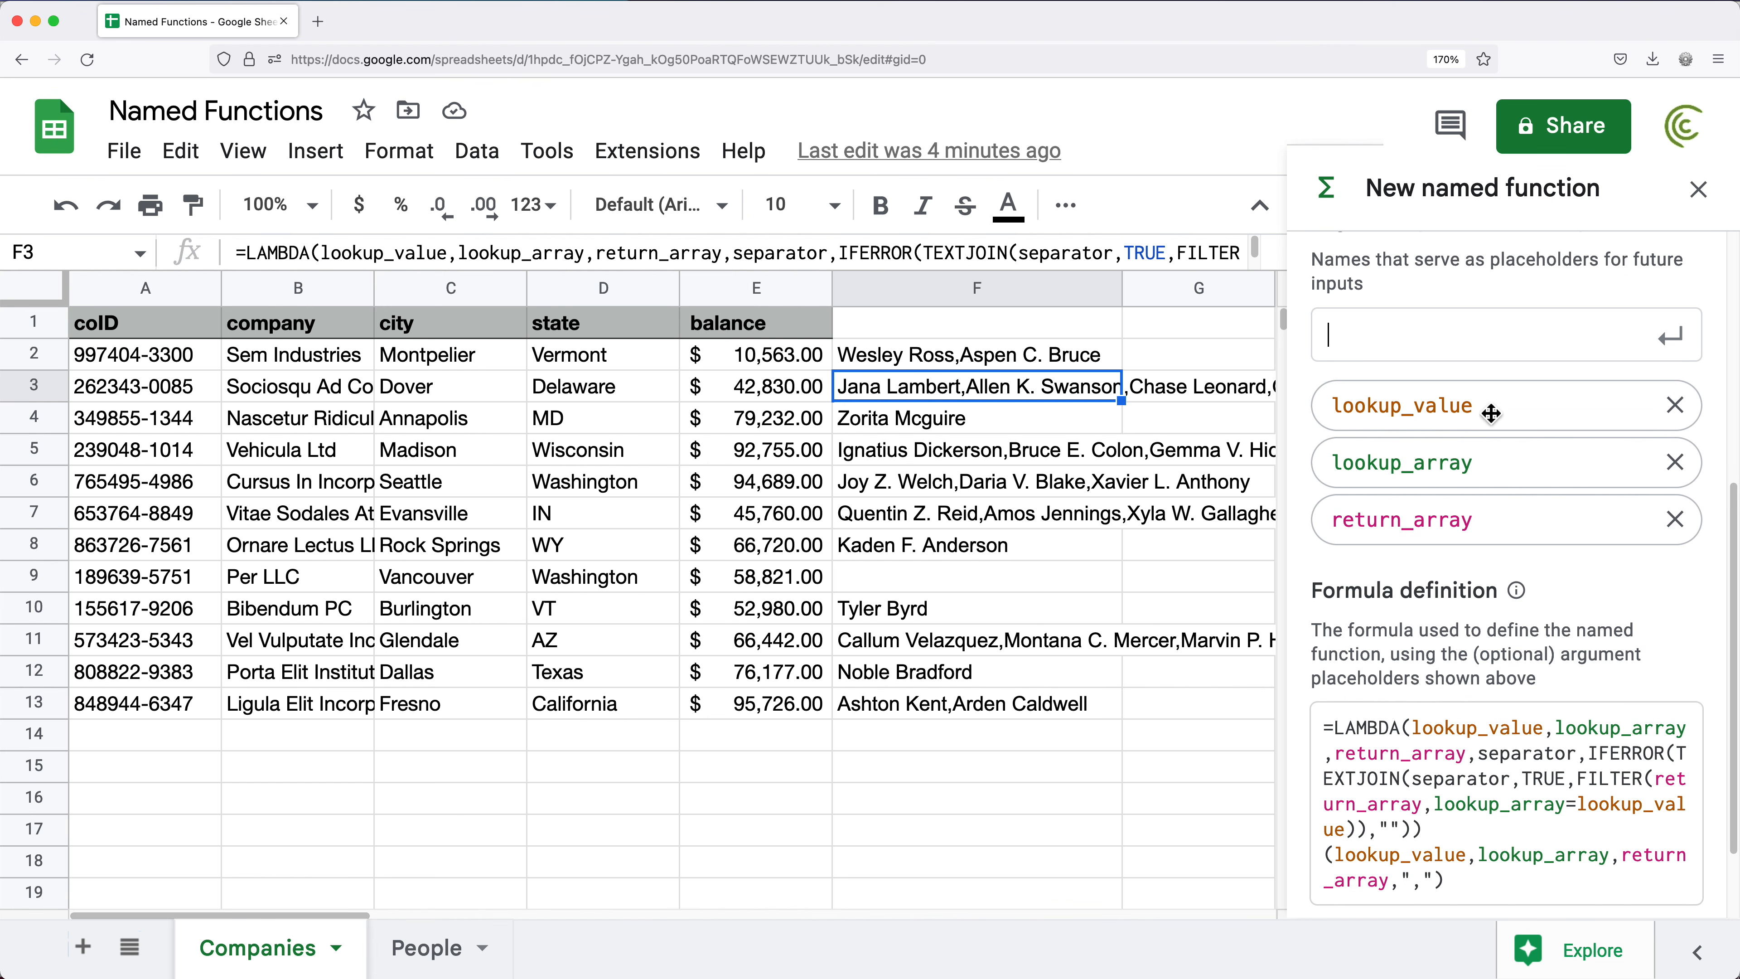
Step: Add separator as the fourth argument placeholder of the MLOOKUP function
scroll(1553, 577, down, 2)
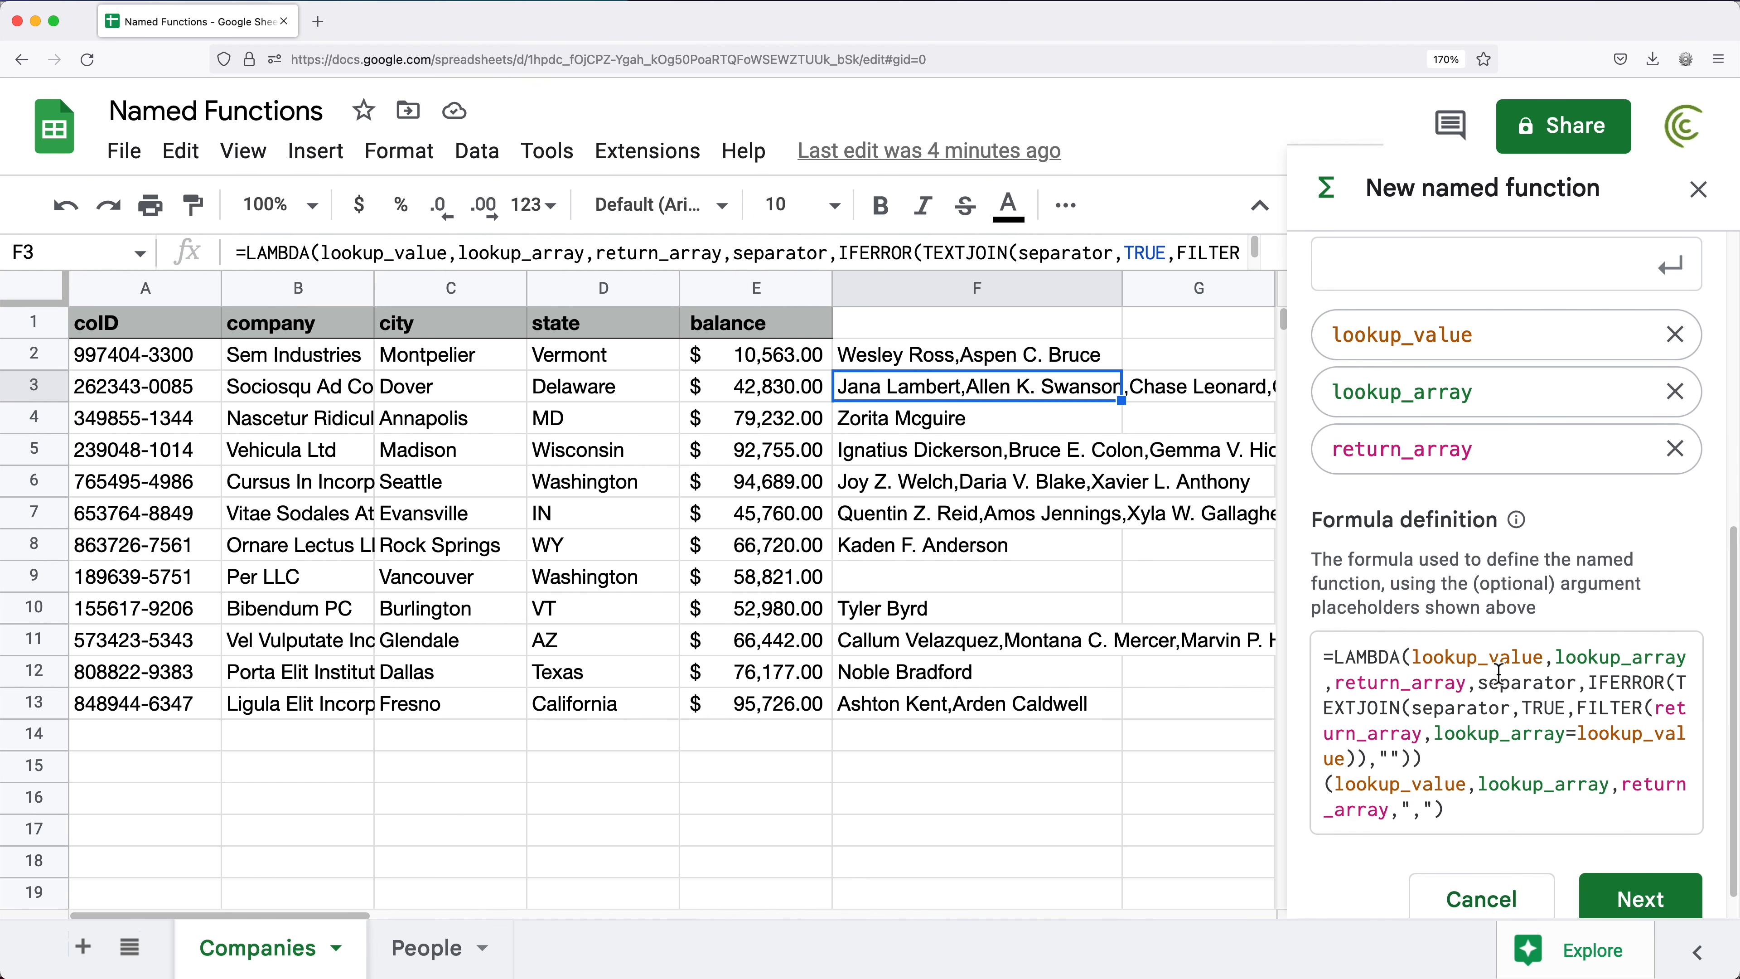
double_click(1427, 683)
double_click(1666, 785)
double_click(1334, 814)
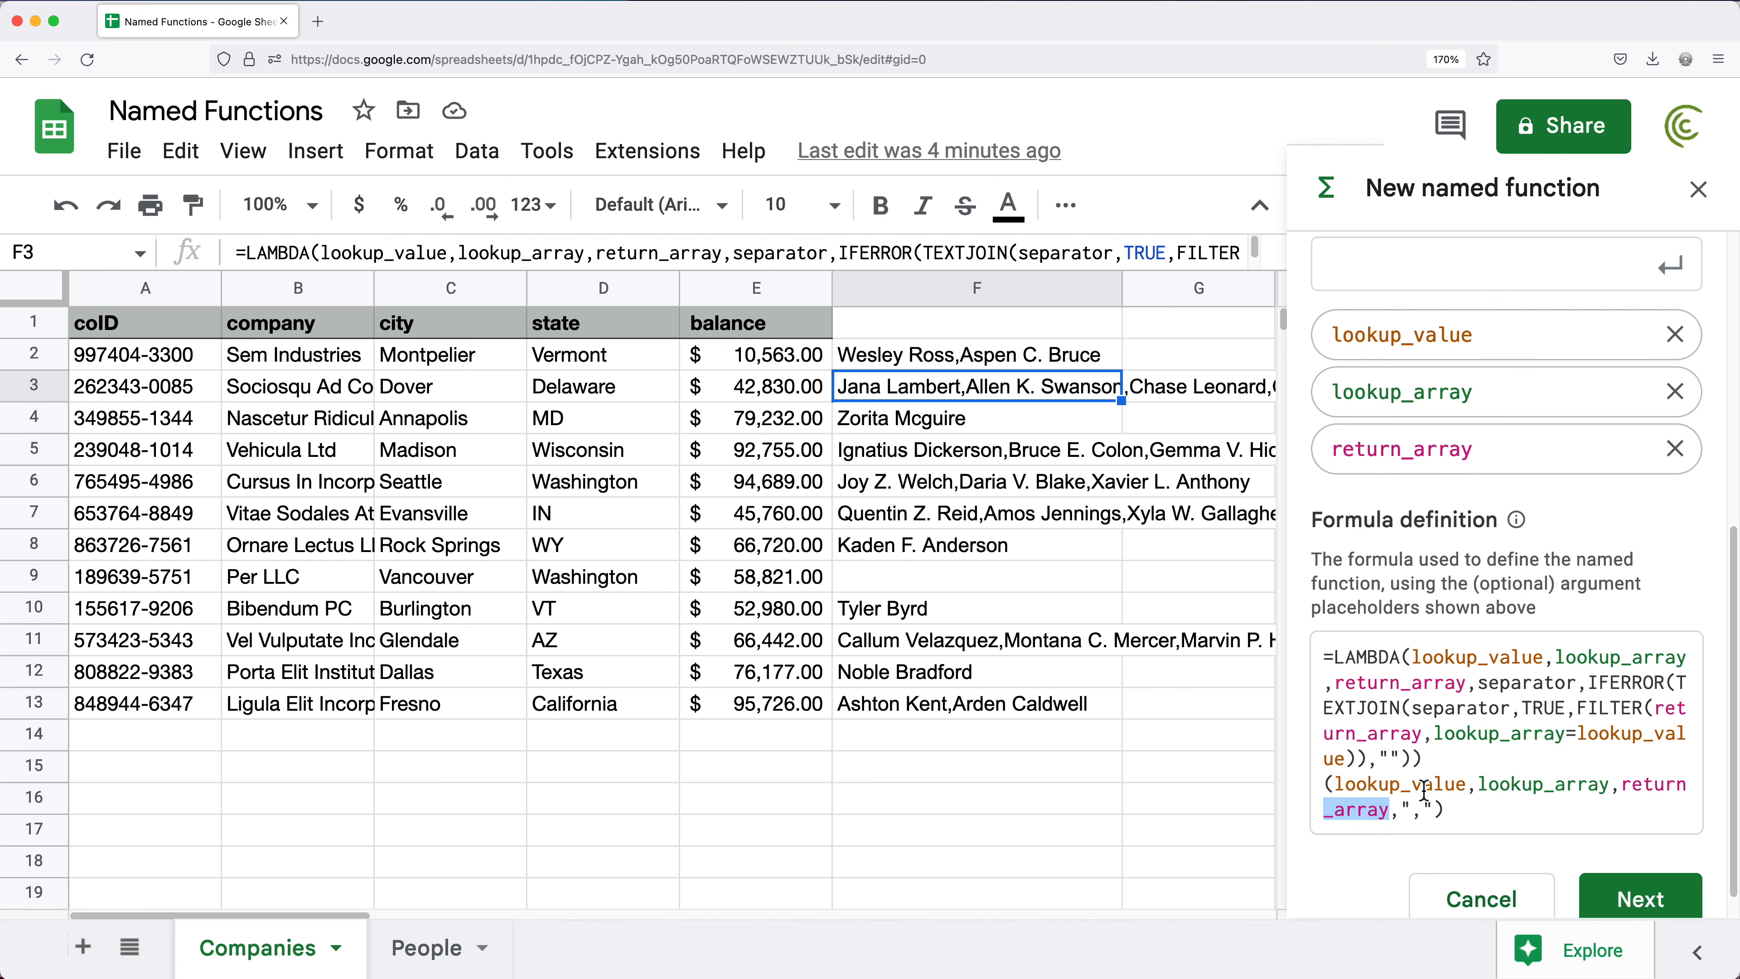
scroll(1466, 816, down, 1)
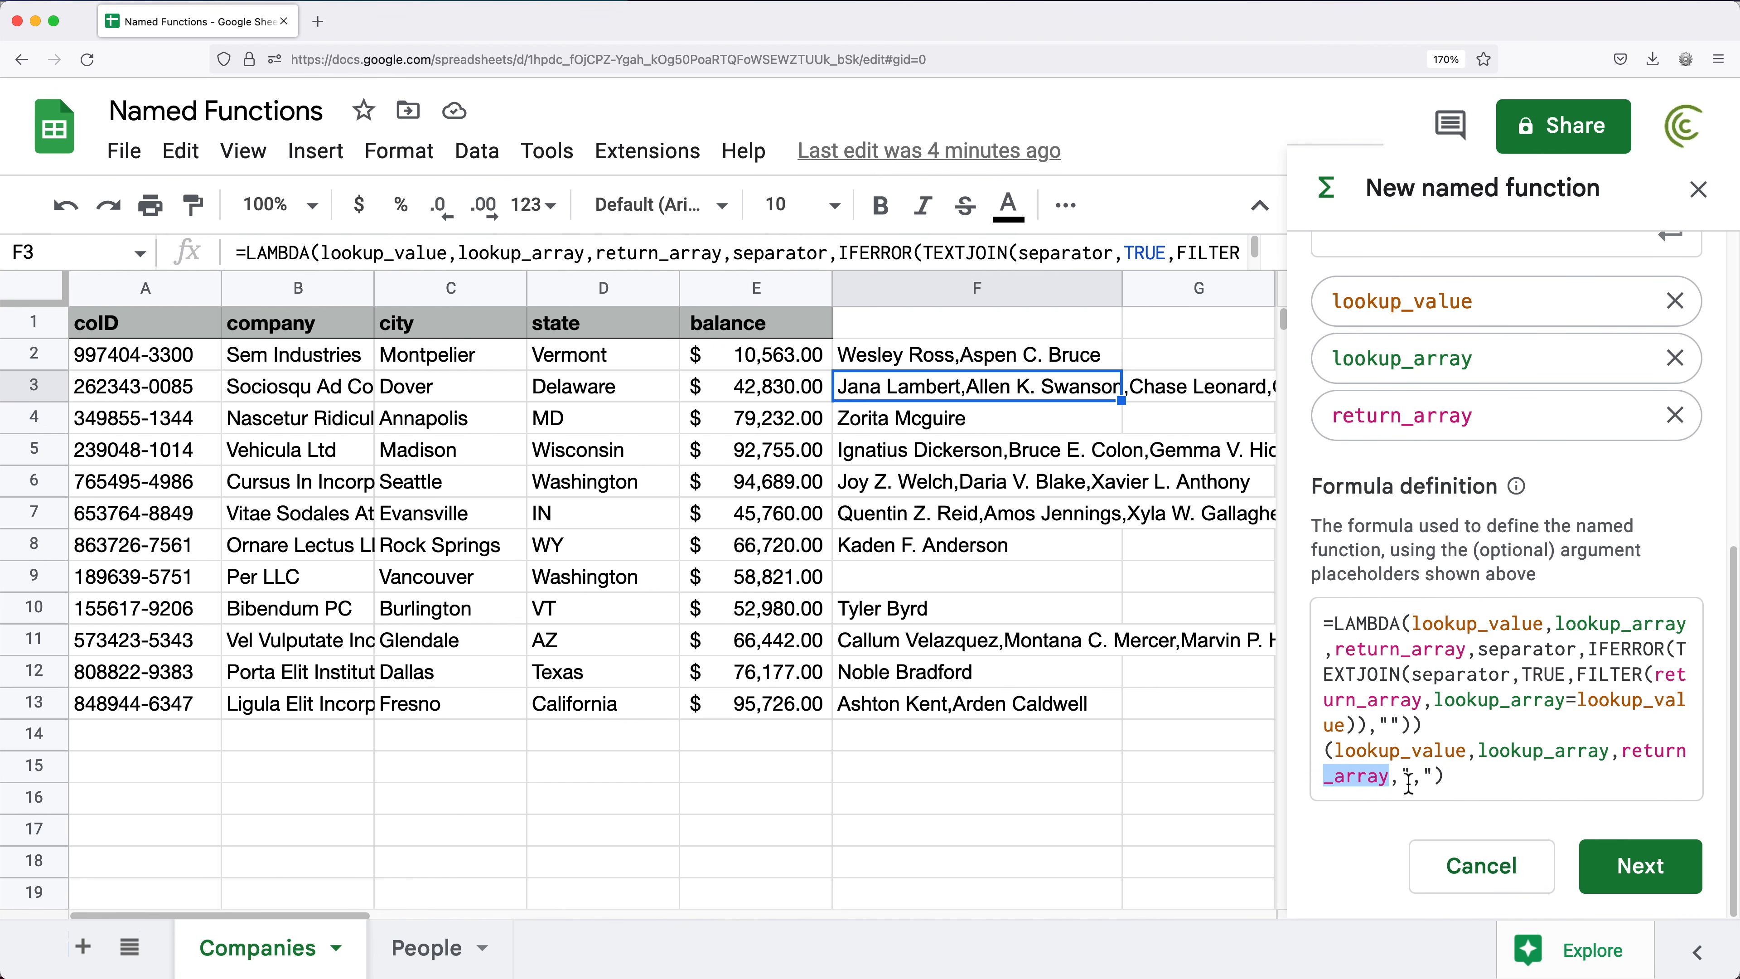
drag(1401, 781, 1435, 788)
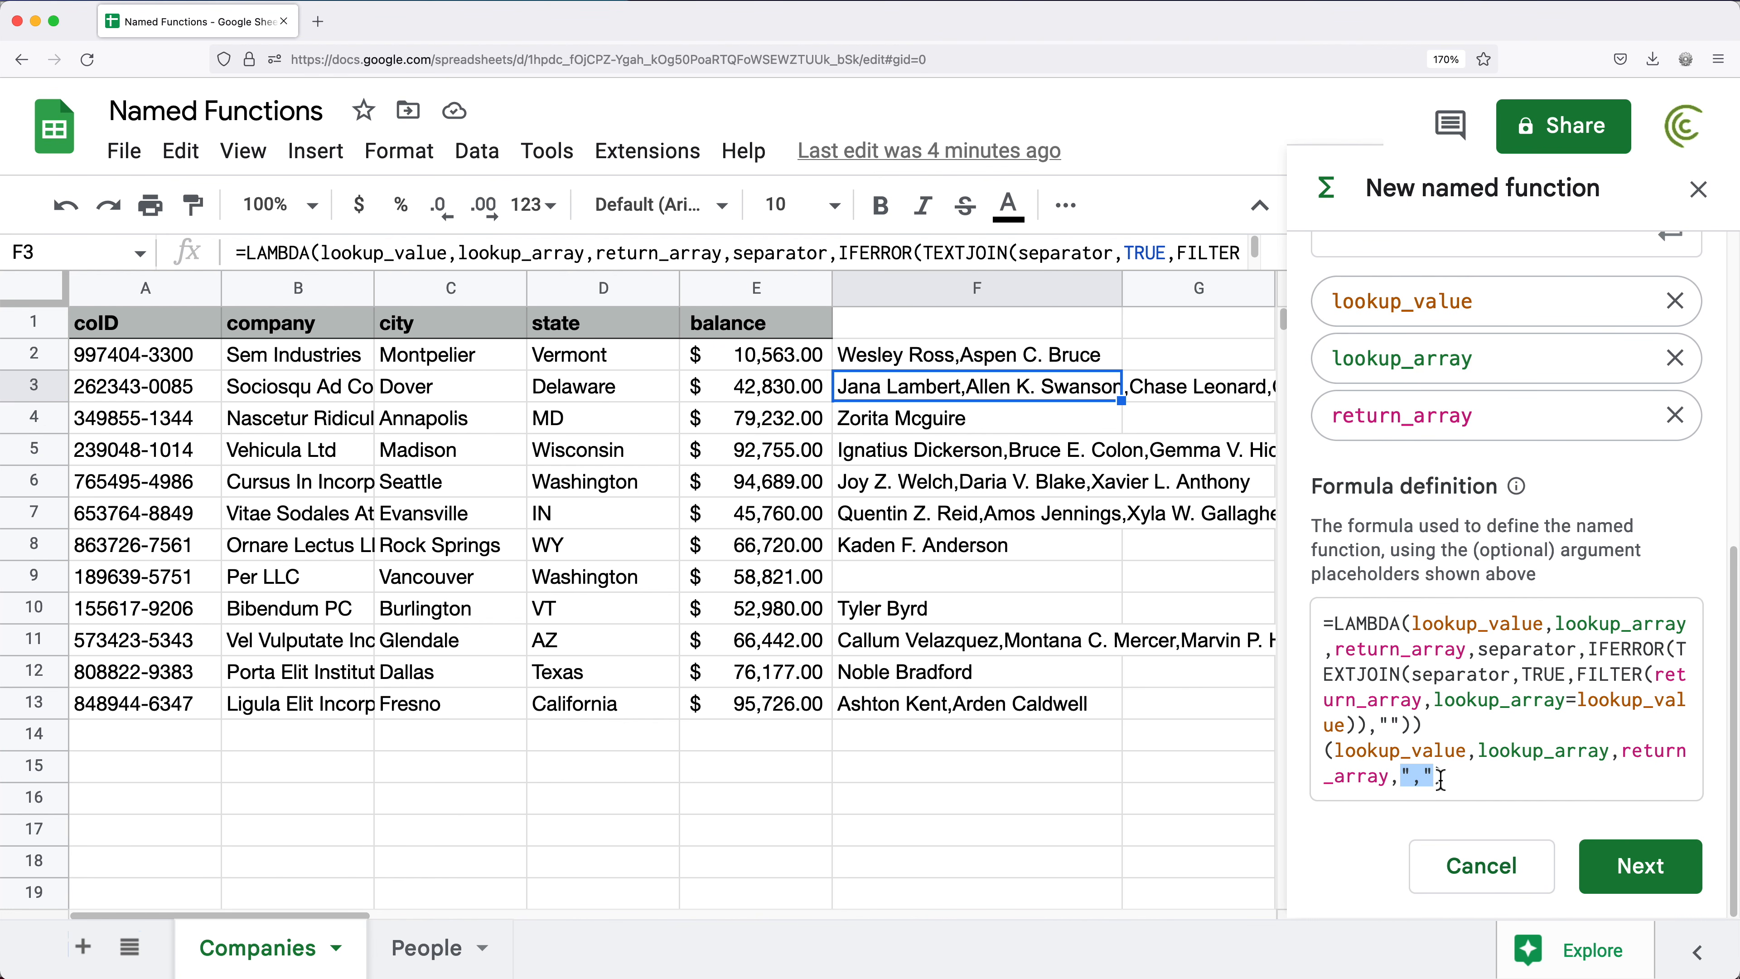
scroll(1444, 776, up, 3)
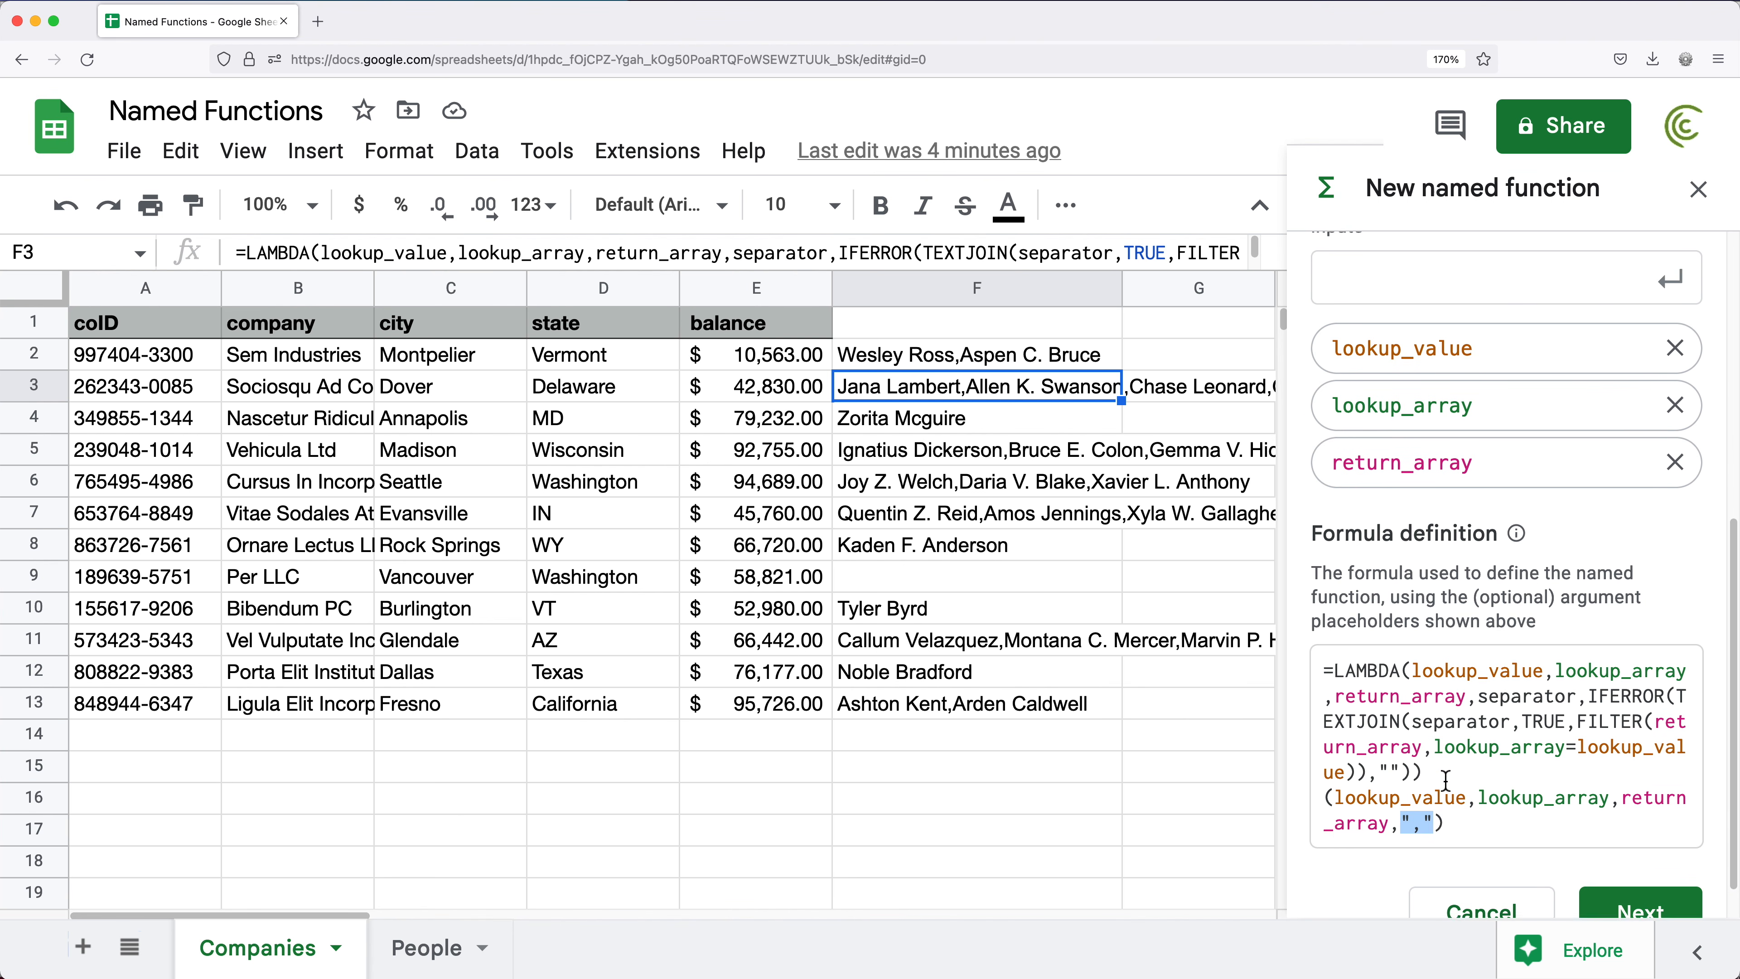
click(1477, 364)
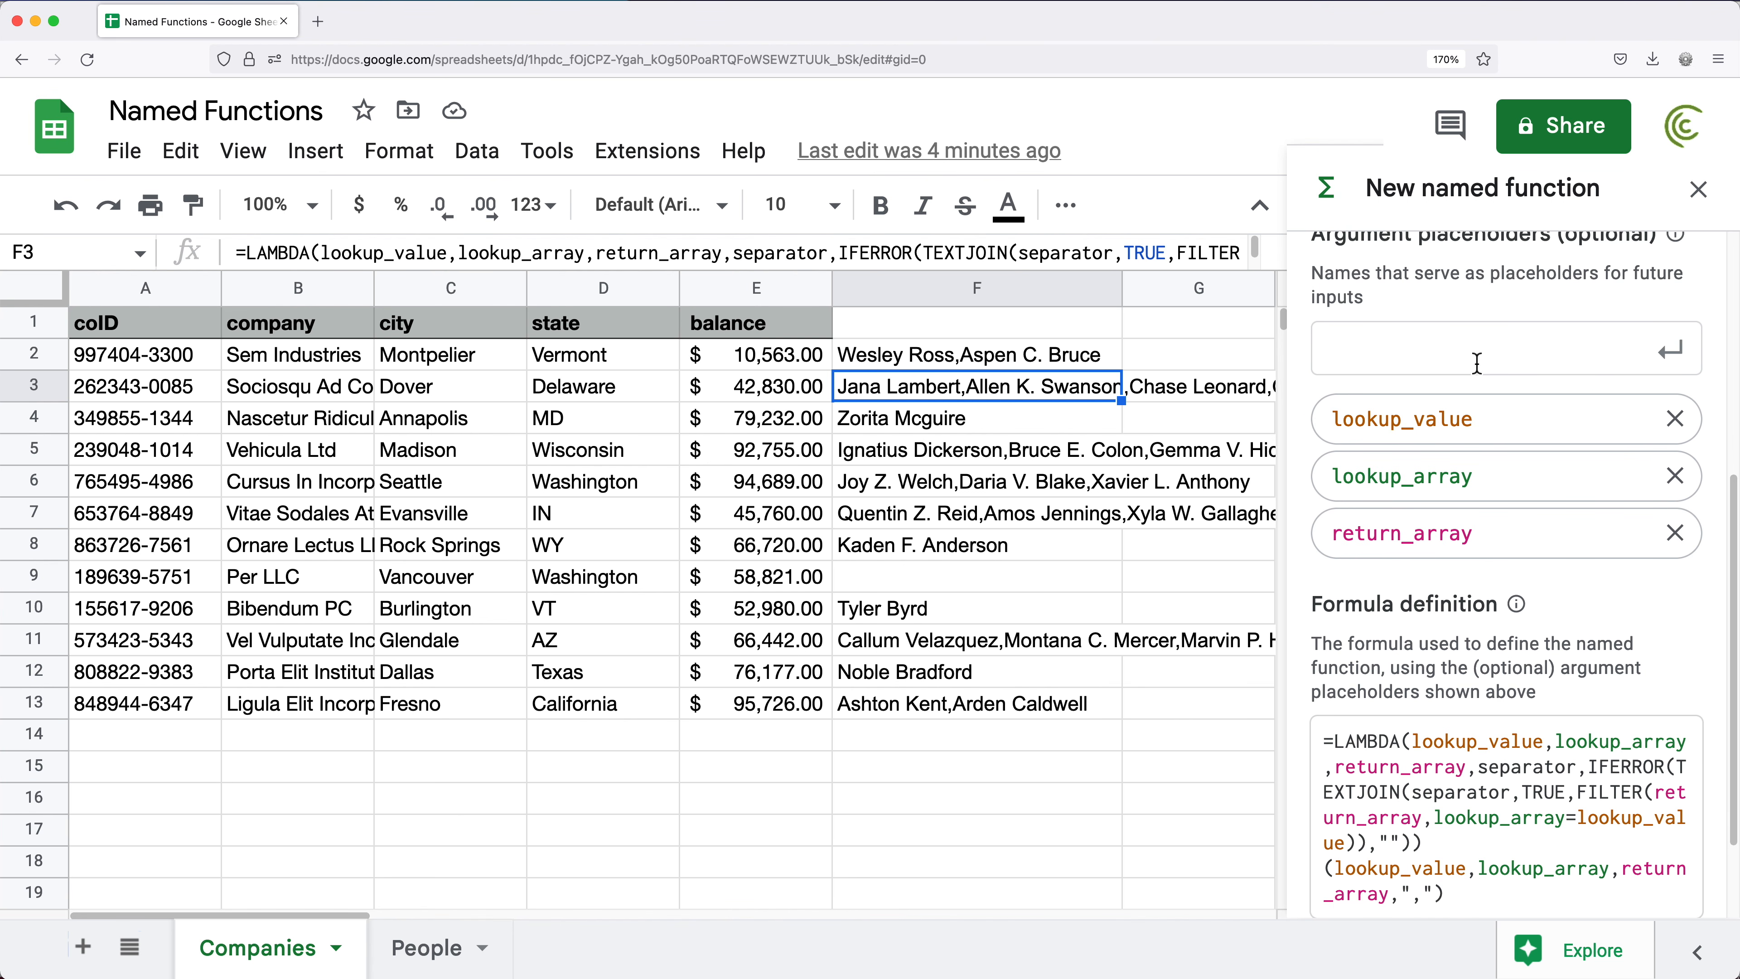
text(separator)
key(Return)
Step: Replace the "," at the end of the formula definition with separator, copied from the LAMBDA's parameter list
scroll(1474, 694, down, 3)
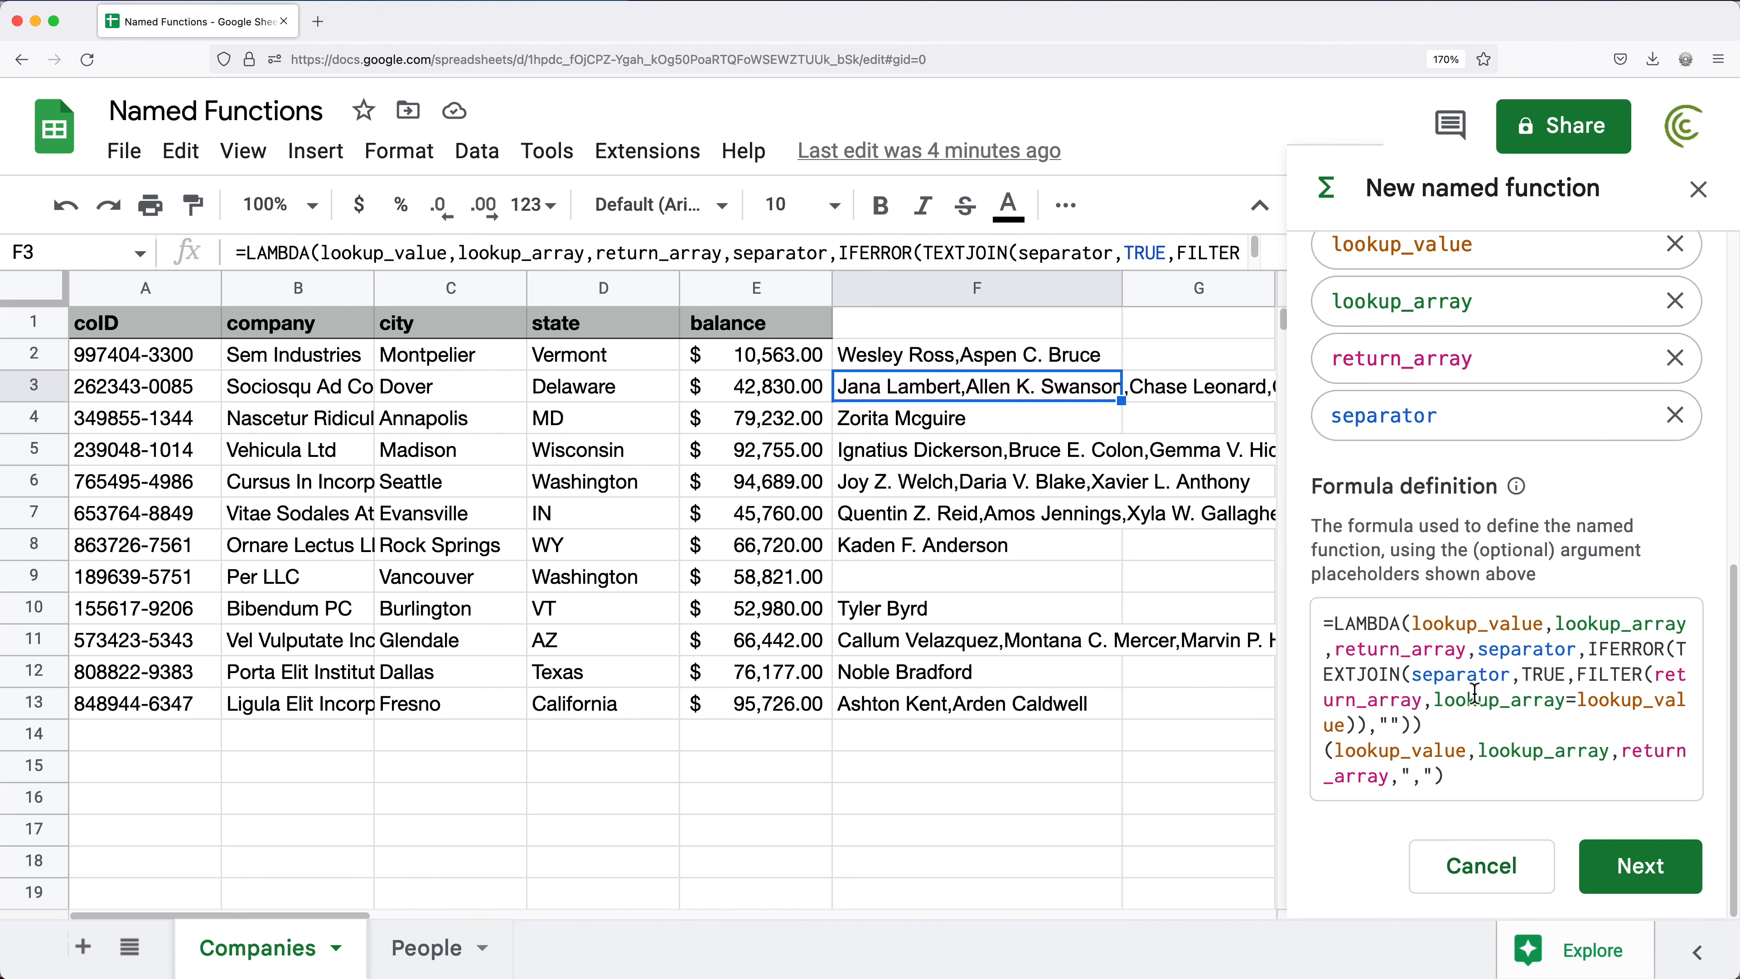
double_click(1524, 653)
key(super+c)
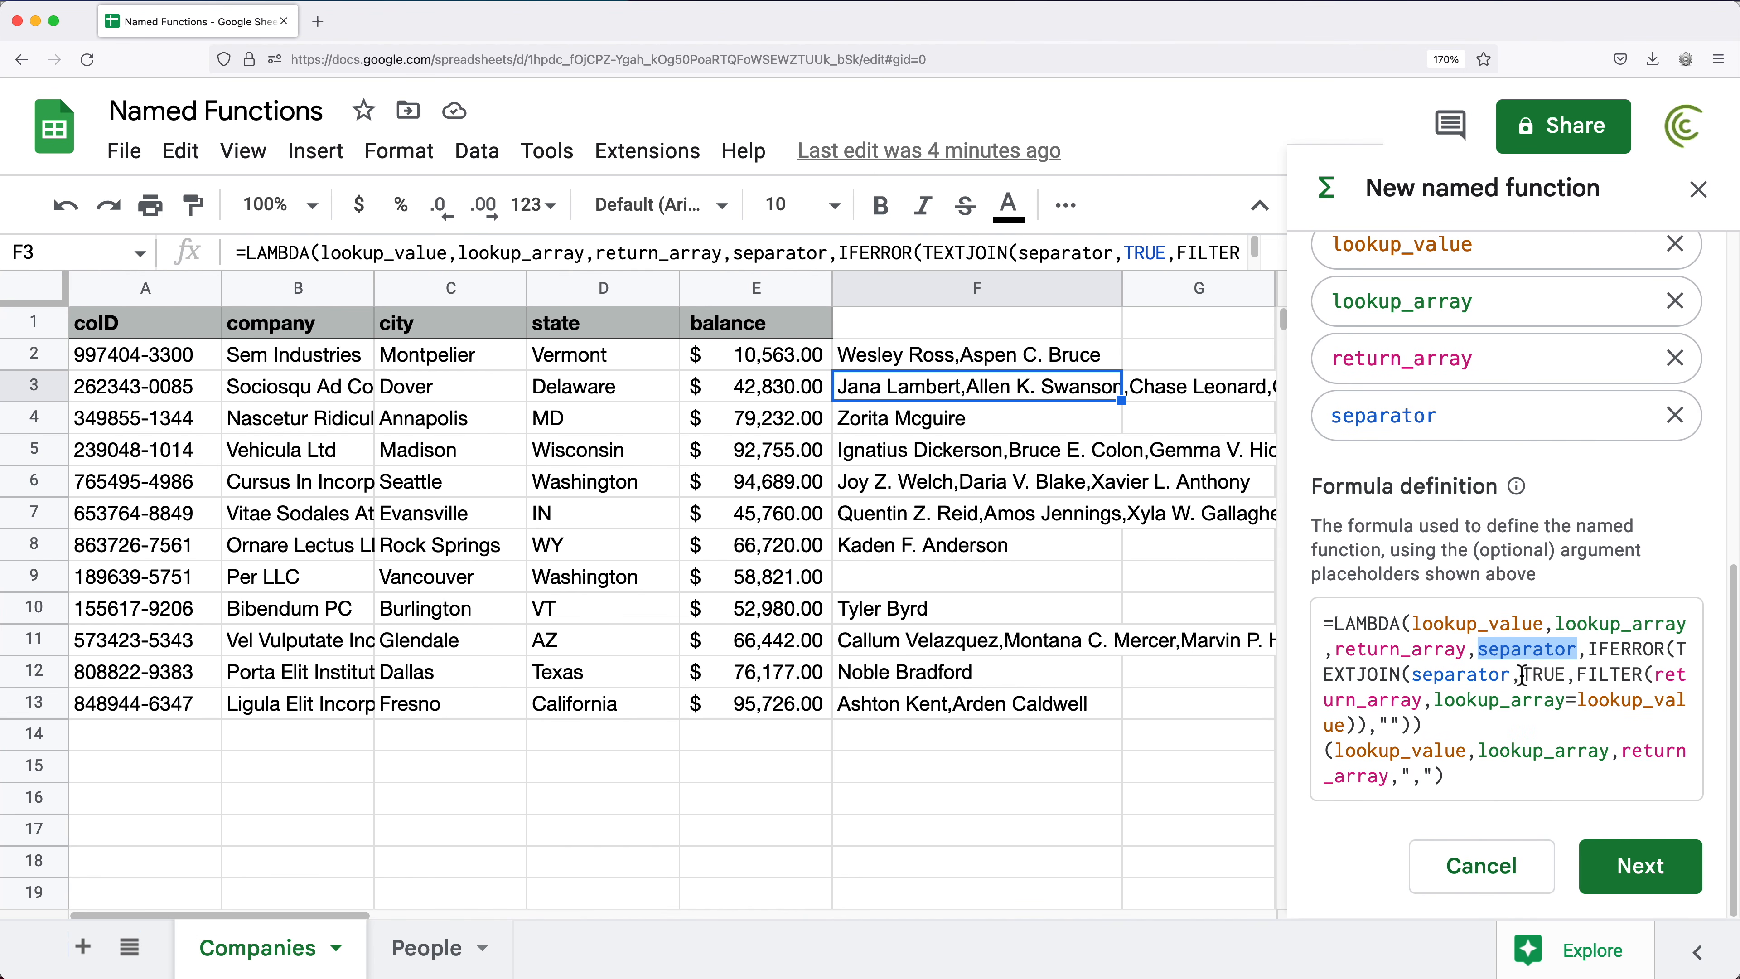
drag(1403, 779, 1432, 775)
key(super+v)
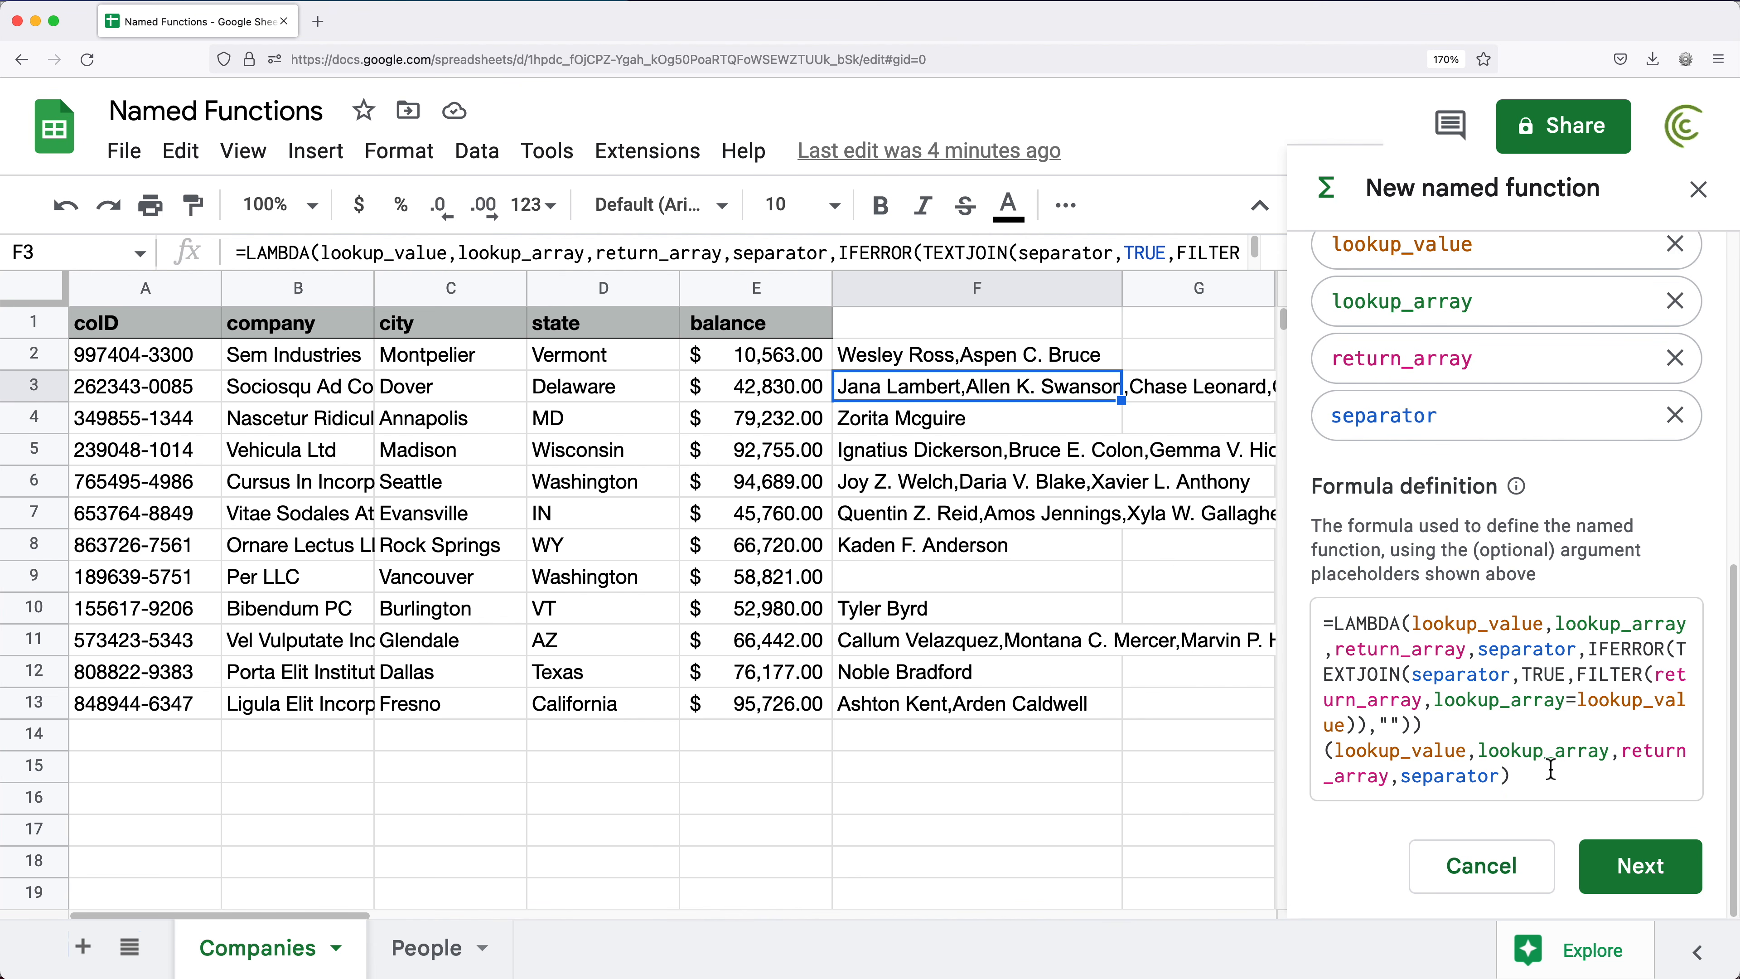
Step: Review MLOOKUP's argument placeholders against the final argument list in its formula definition
scroll(1501, 659, up, 6)
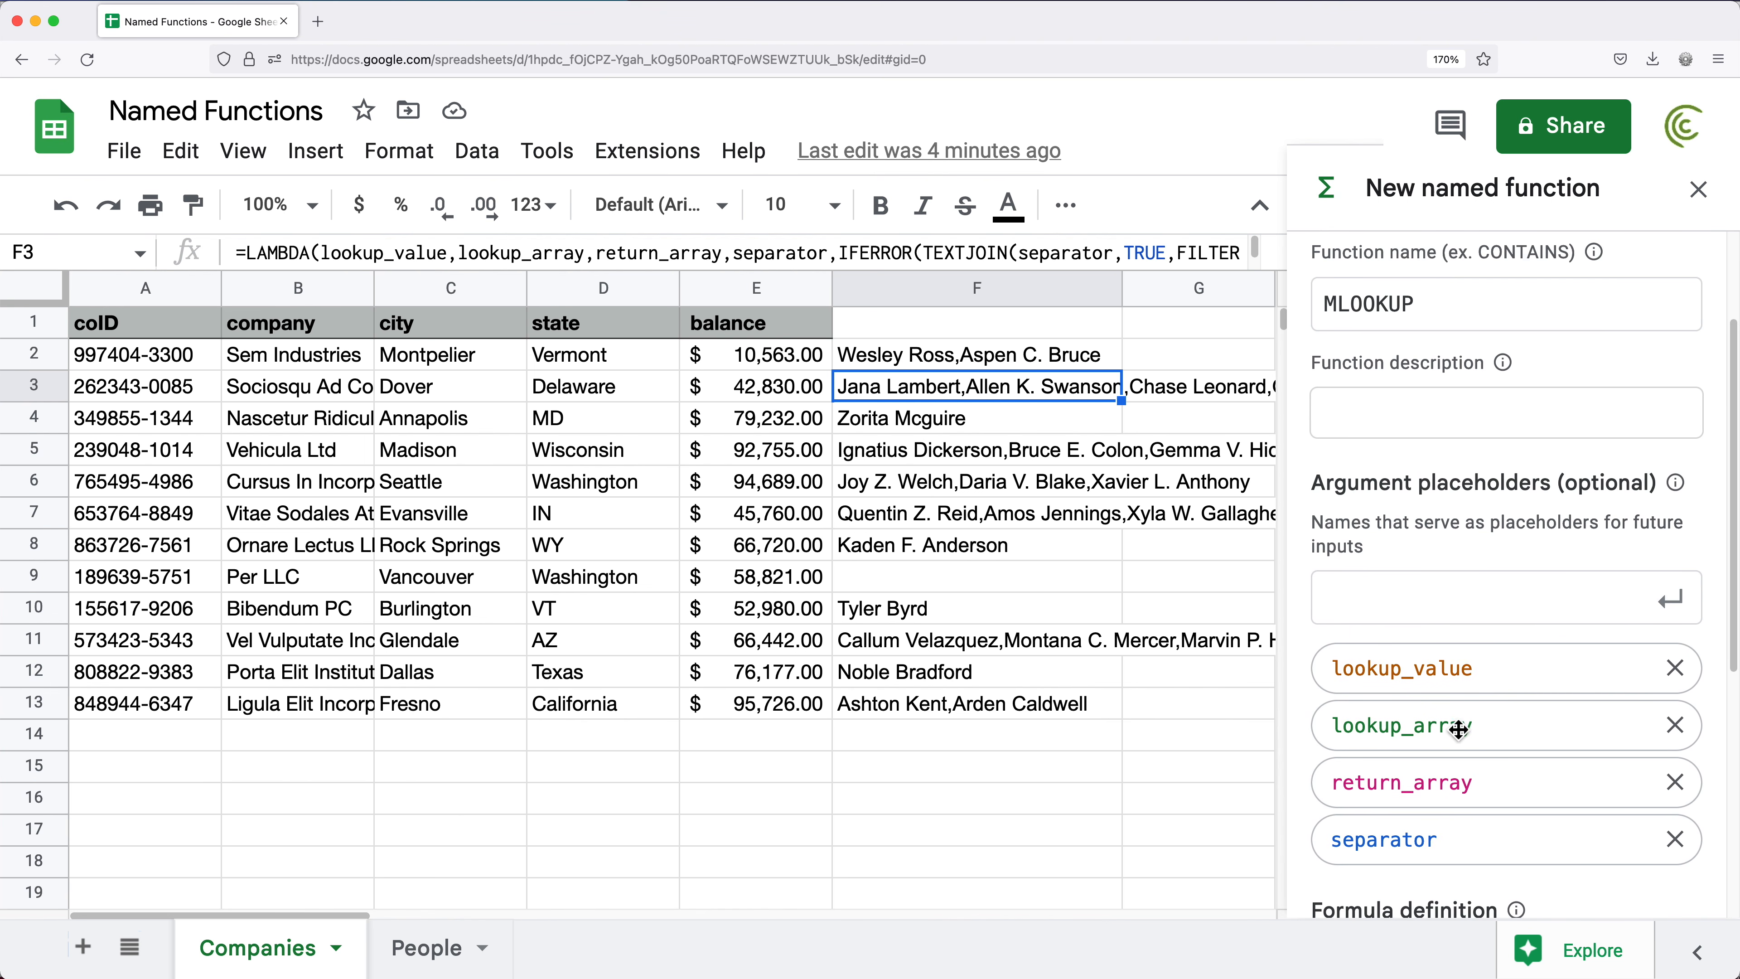
scroll(1459, 728, down, 2)
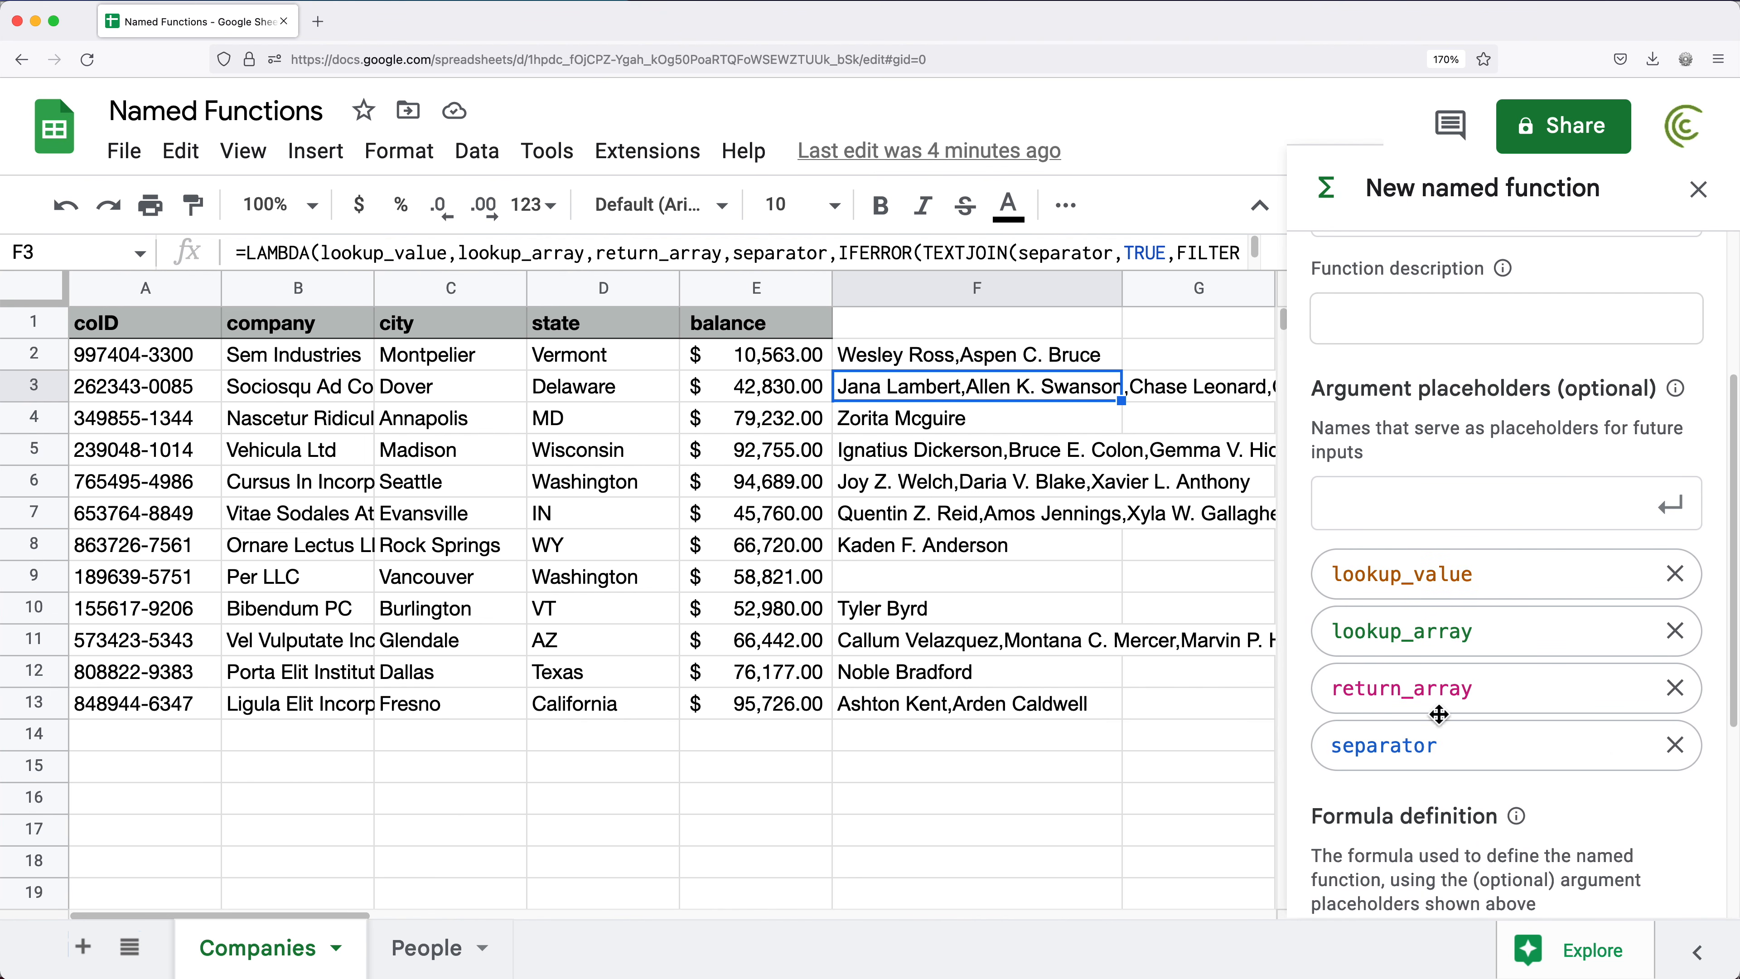
scroll(1612, 766, down, 5)
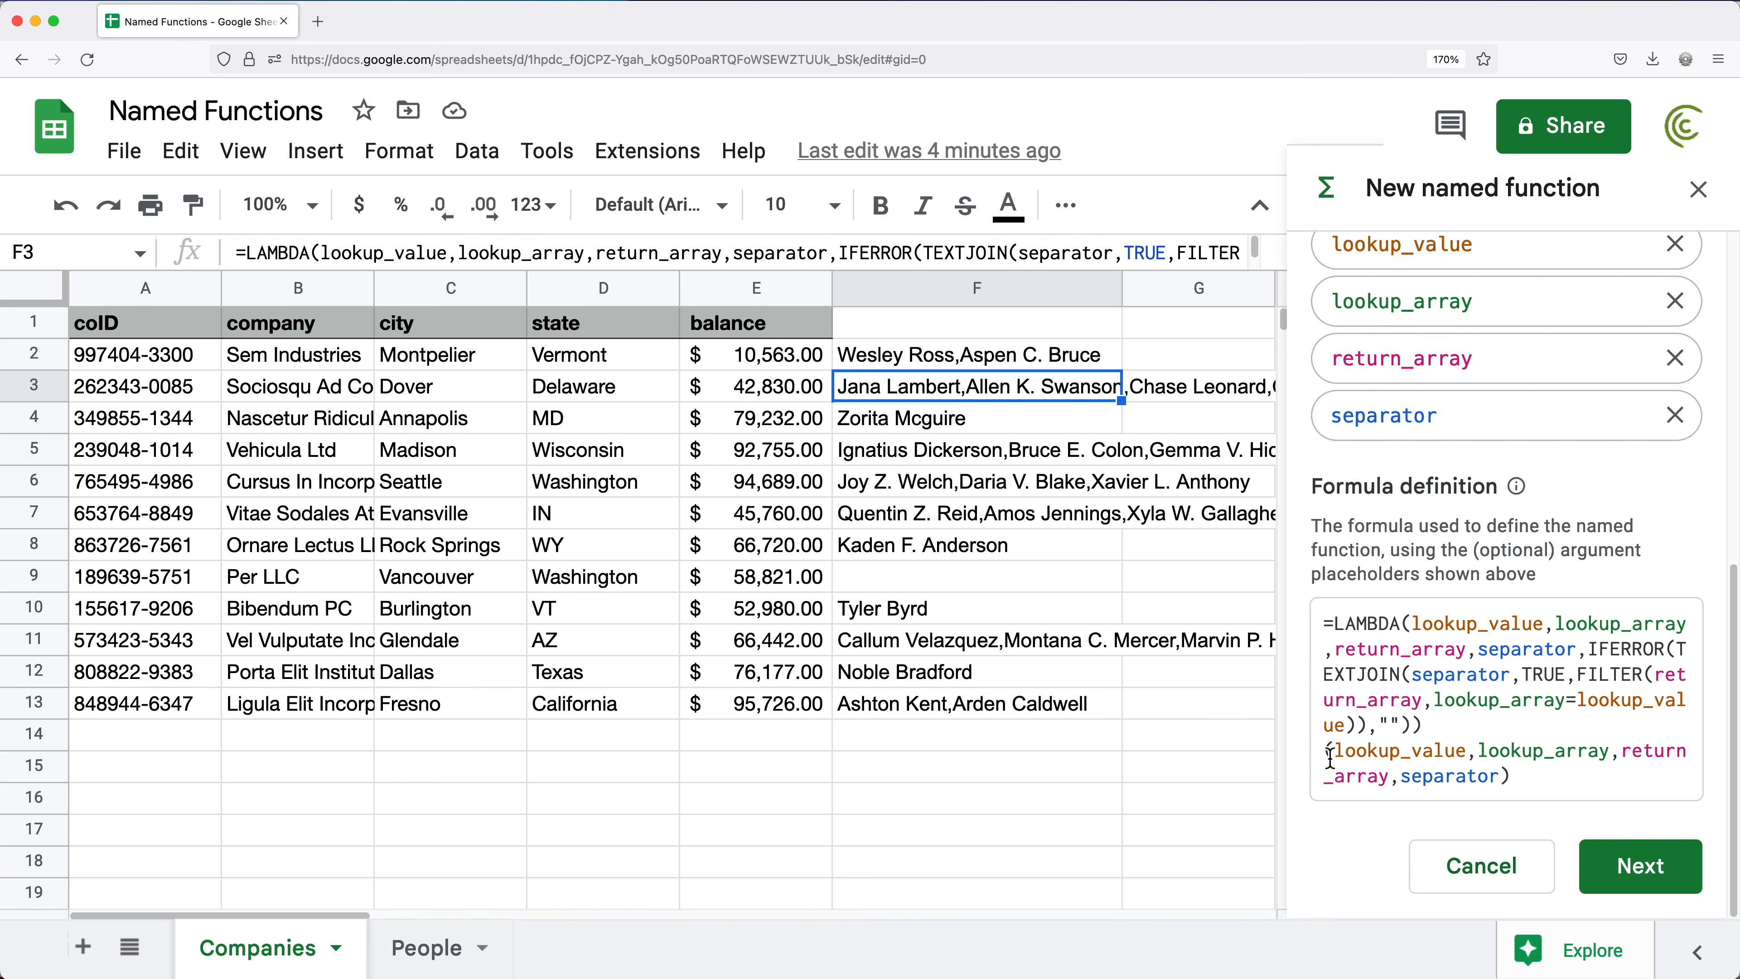
drag(1329, 757, 1525, 782)
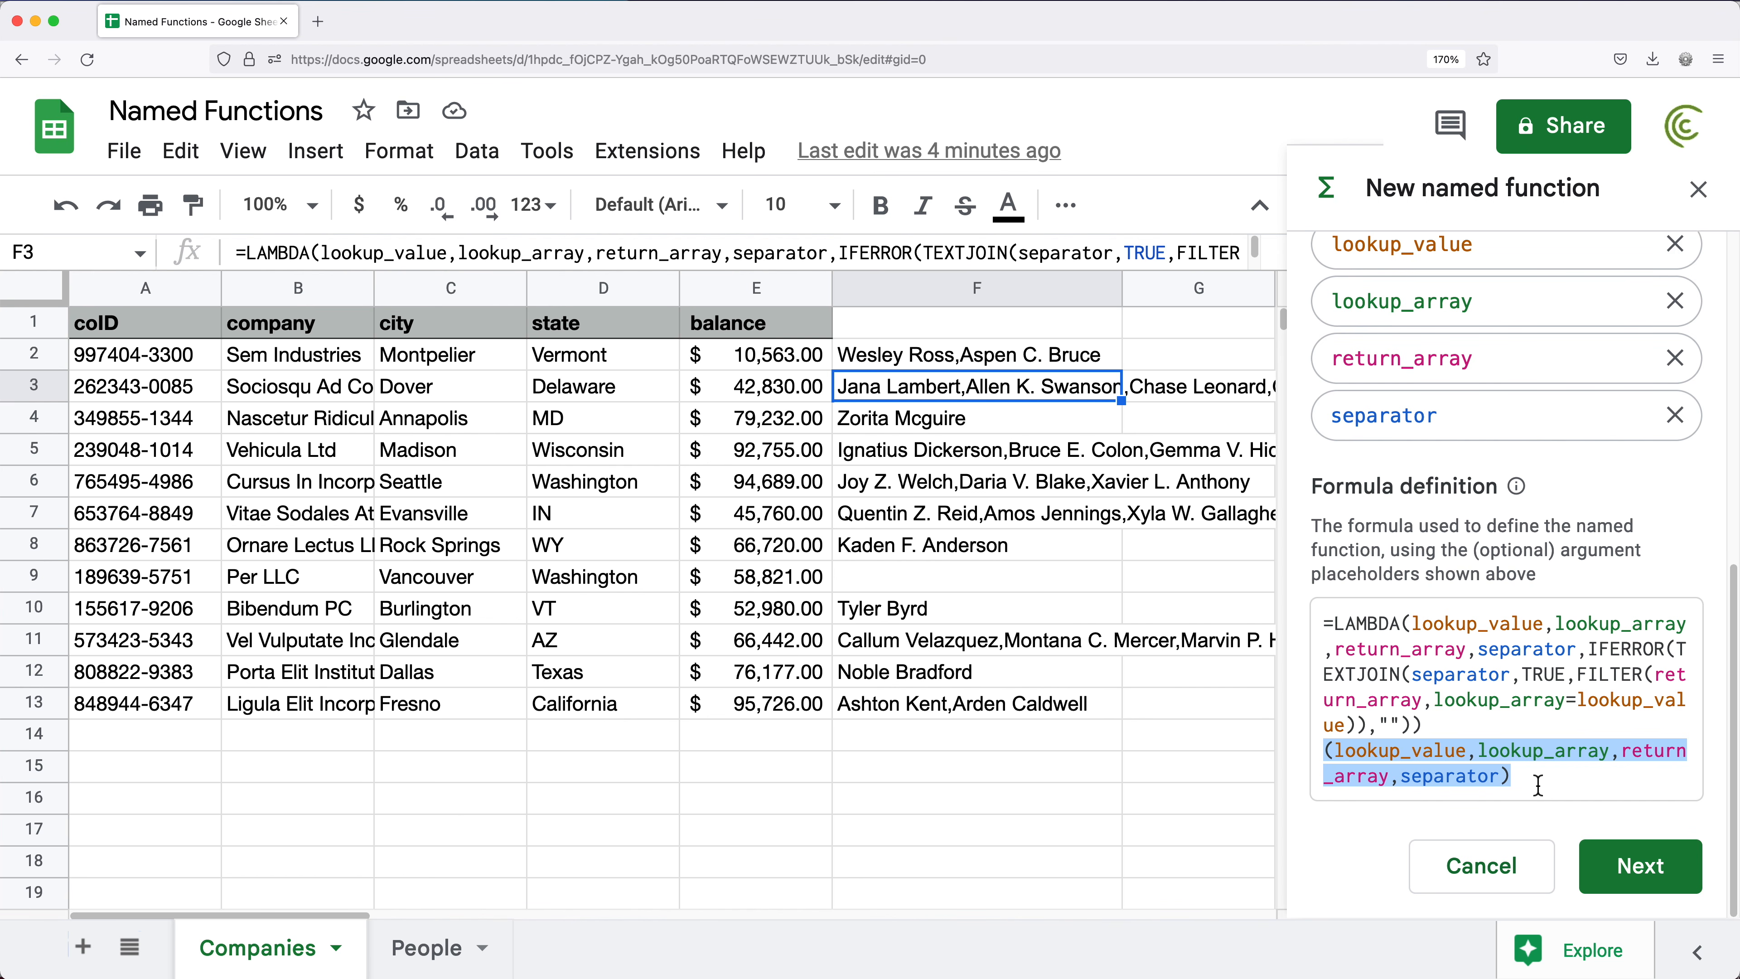
click(1538, 785)
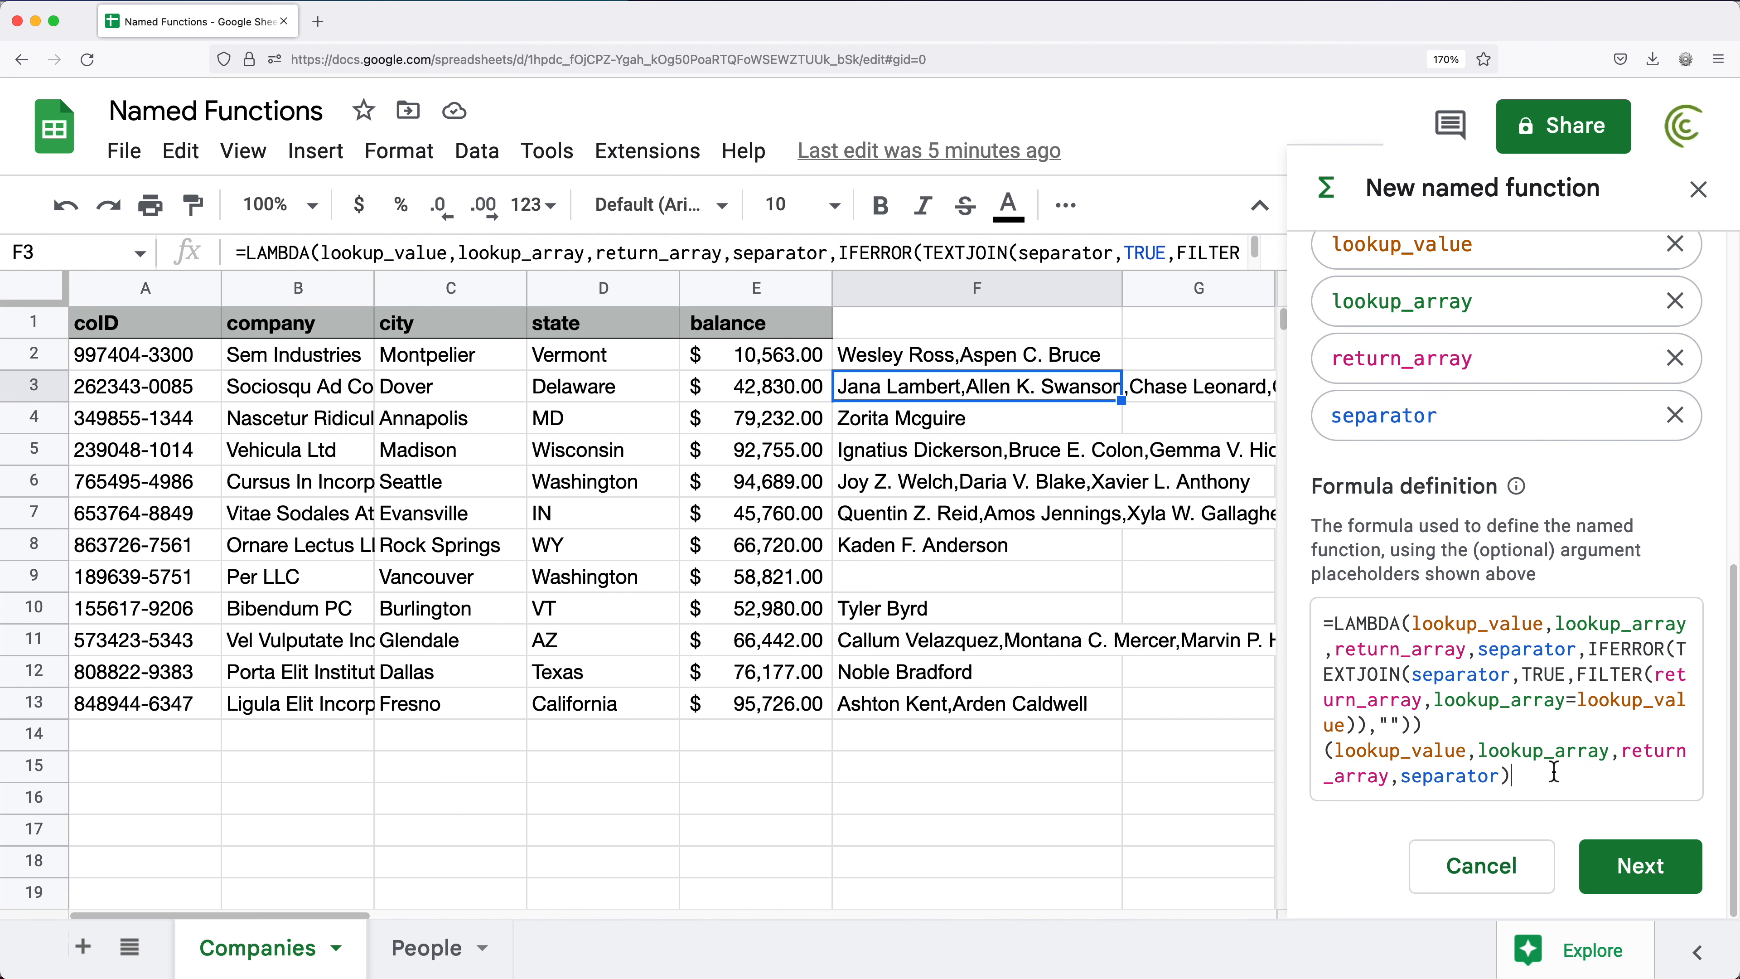
key(super+minus)
key(super+minus)
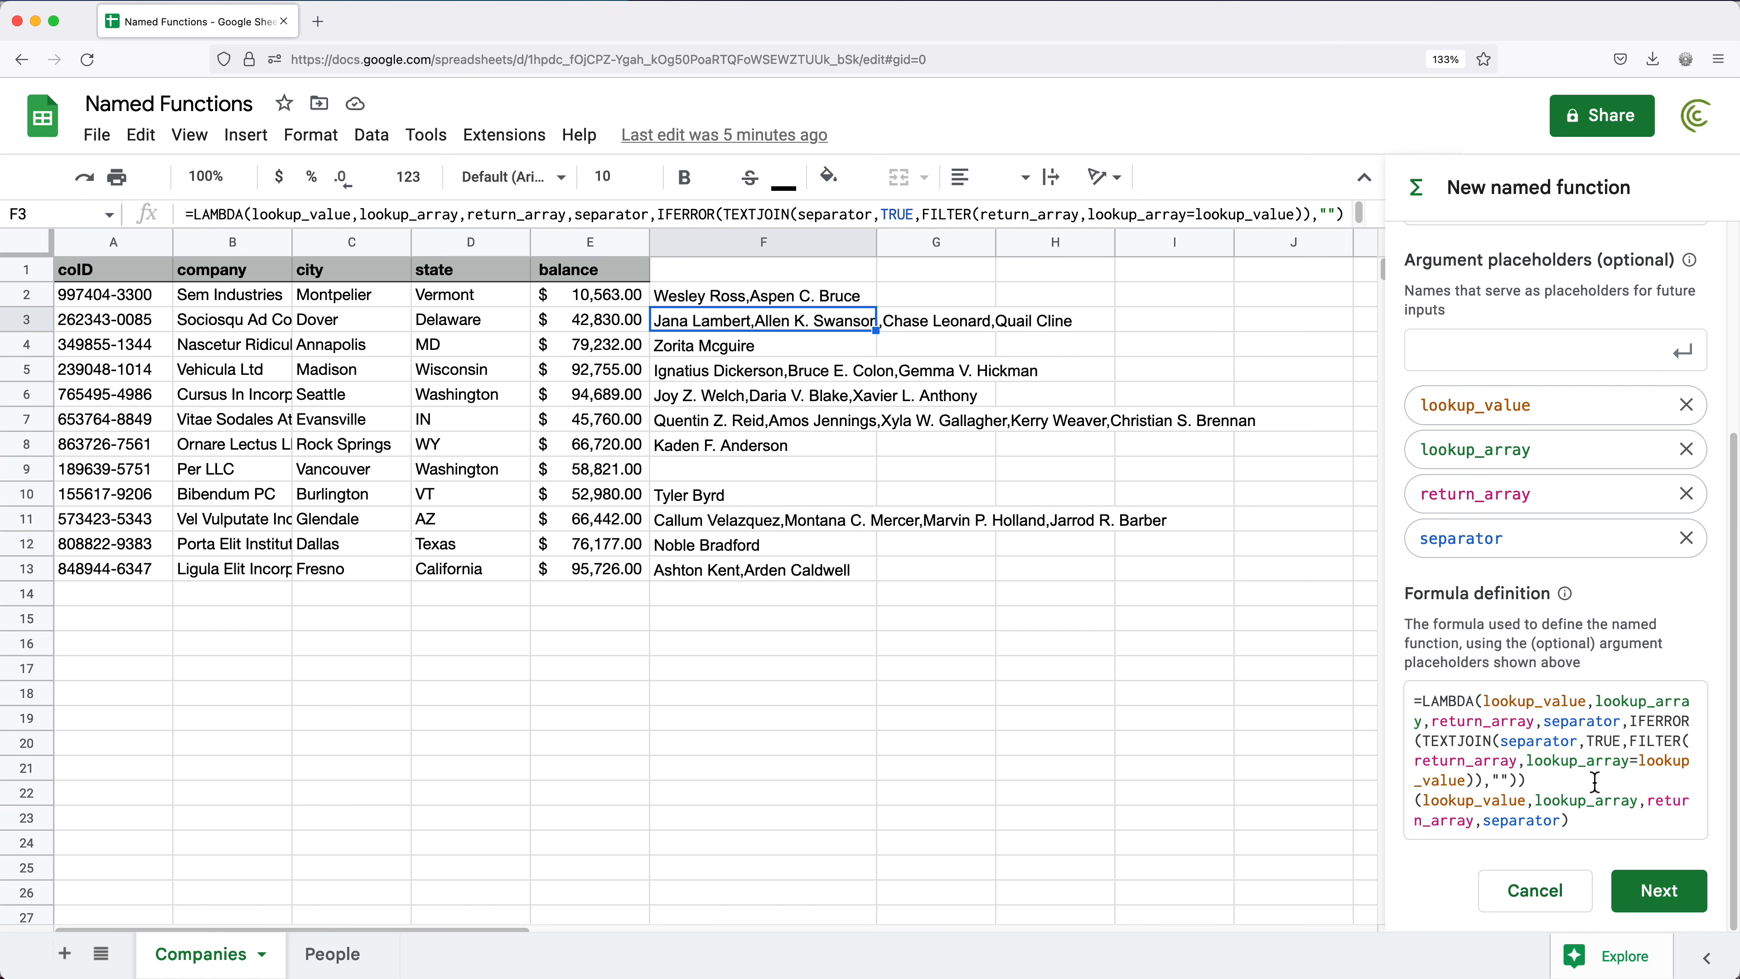
Step: Create the MLOOKUP named function, leaving all optional argument descriptions and examples blank
click(1661, 894)
scroll(1657, 583, up, 10)
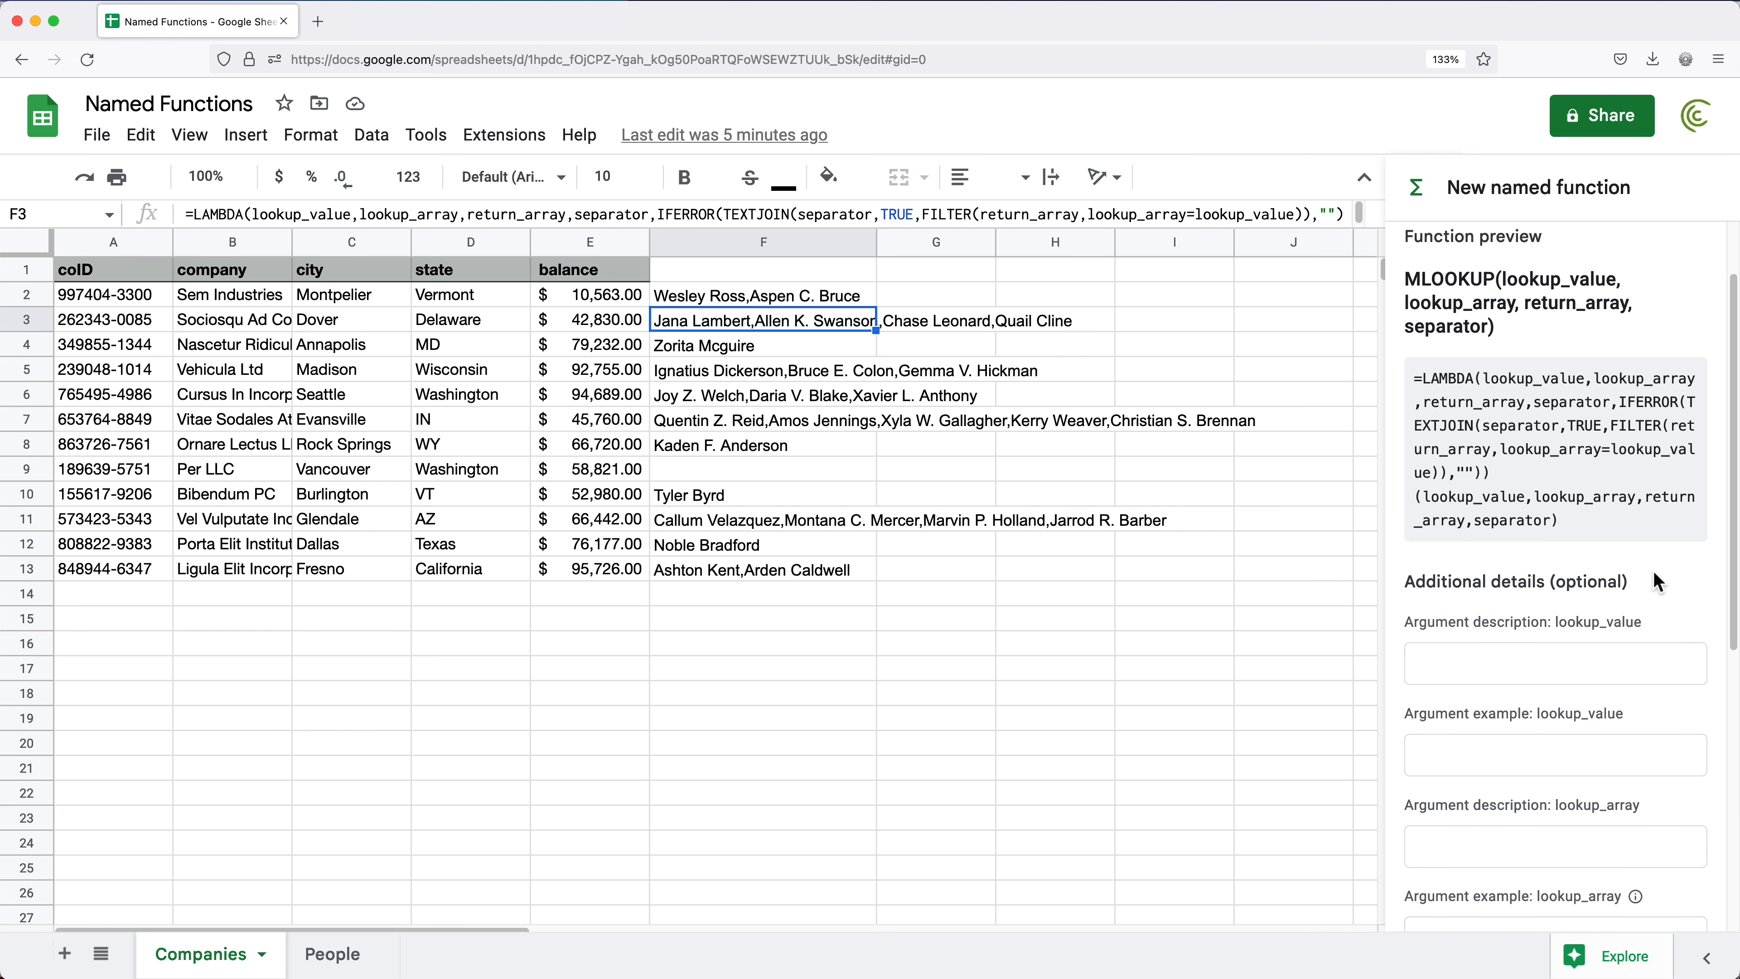
scroll(1657, 583, down, 2)
click(1488, 586)
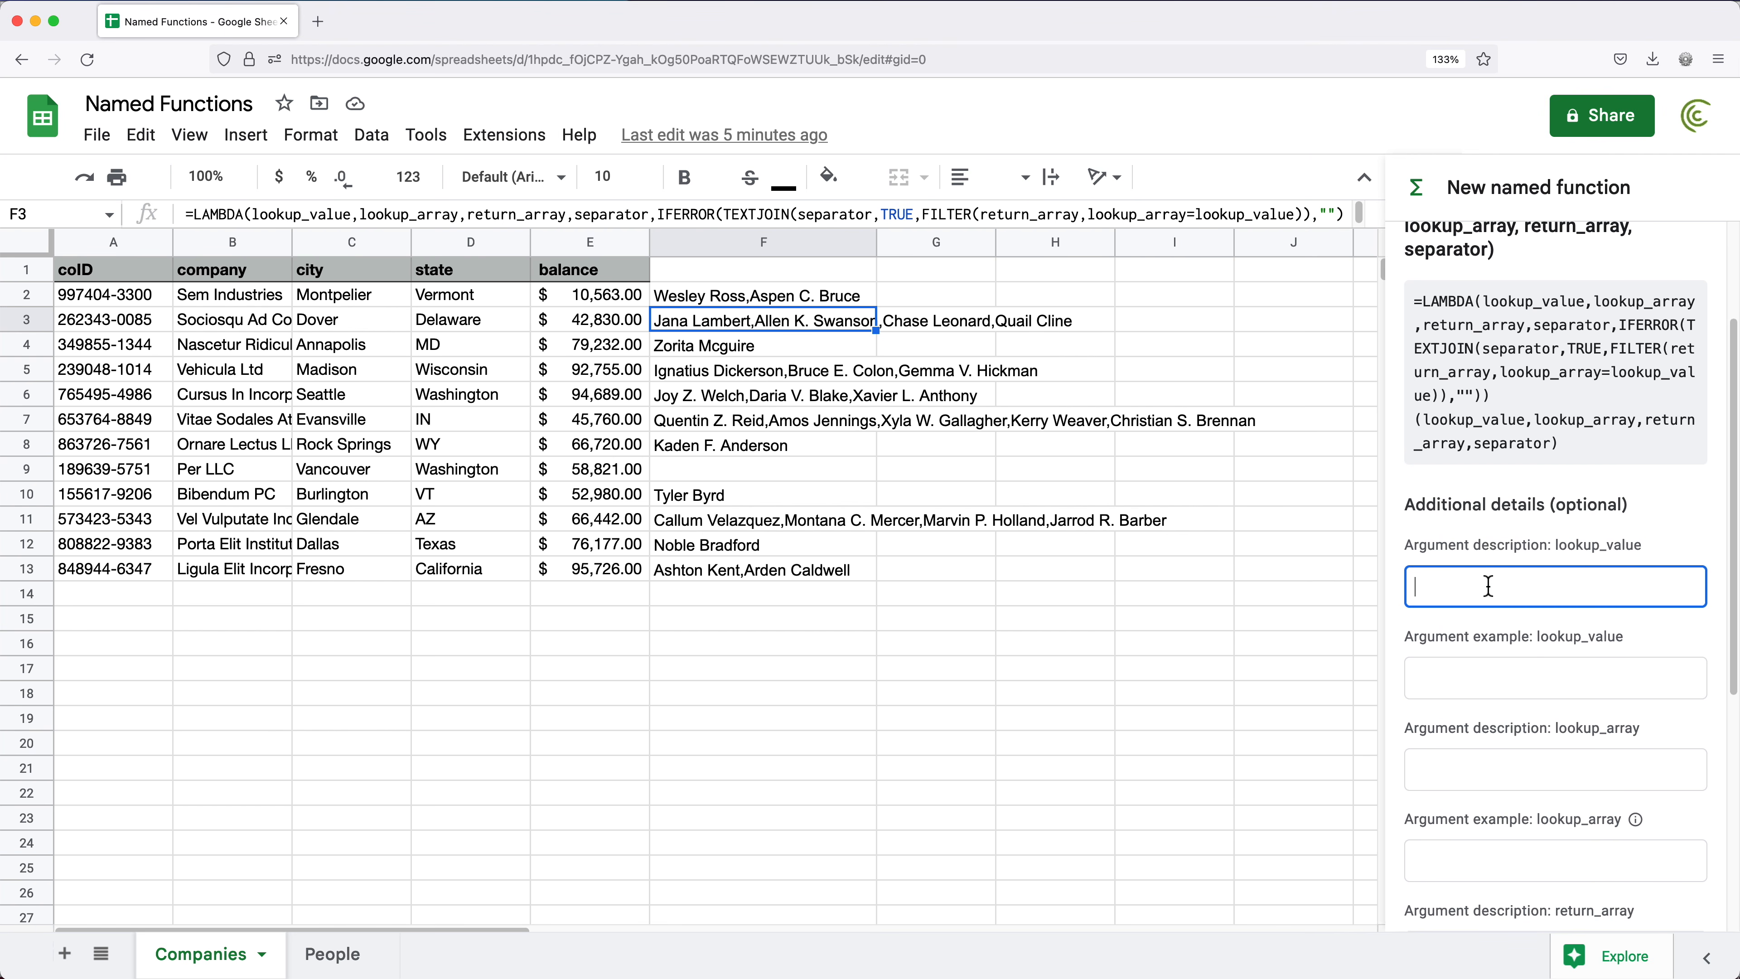
click(1565, 553)
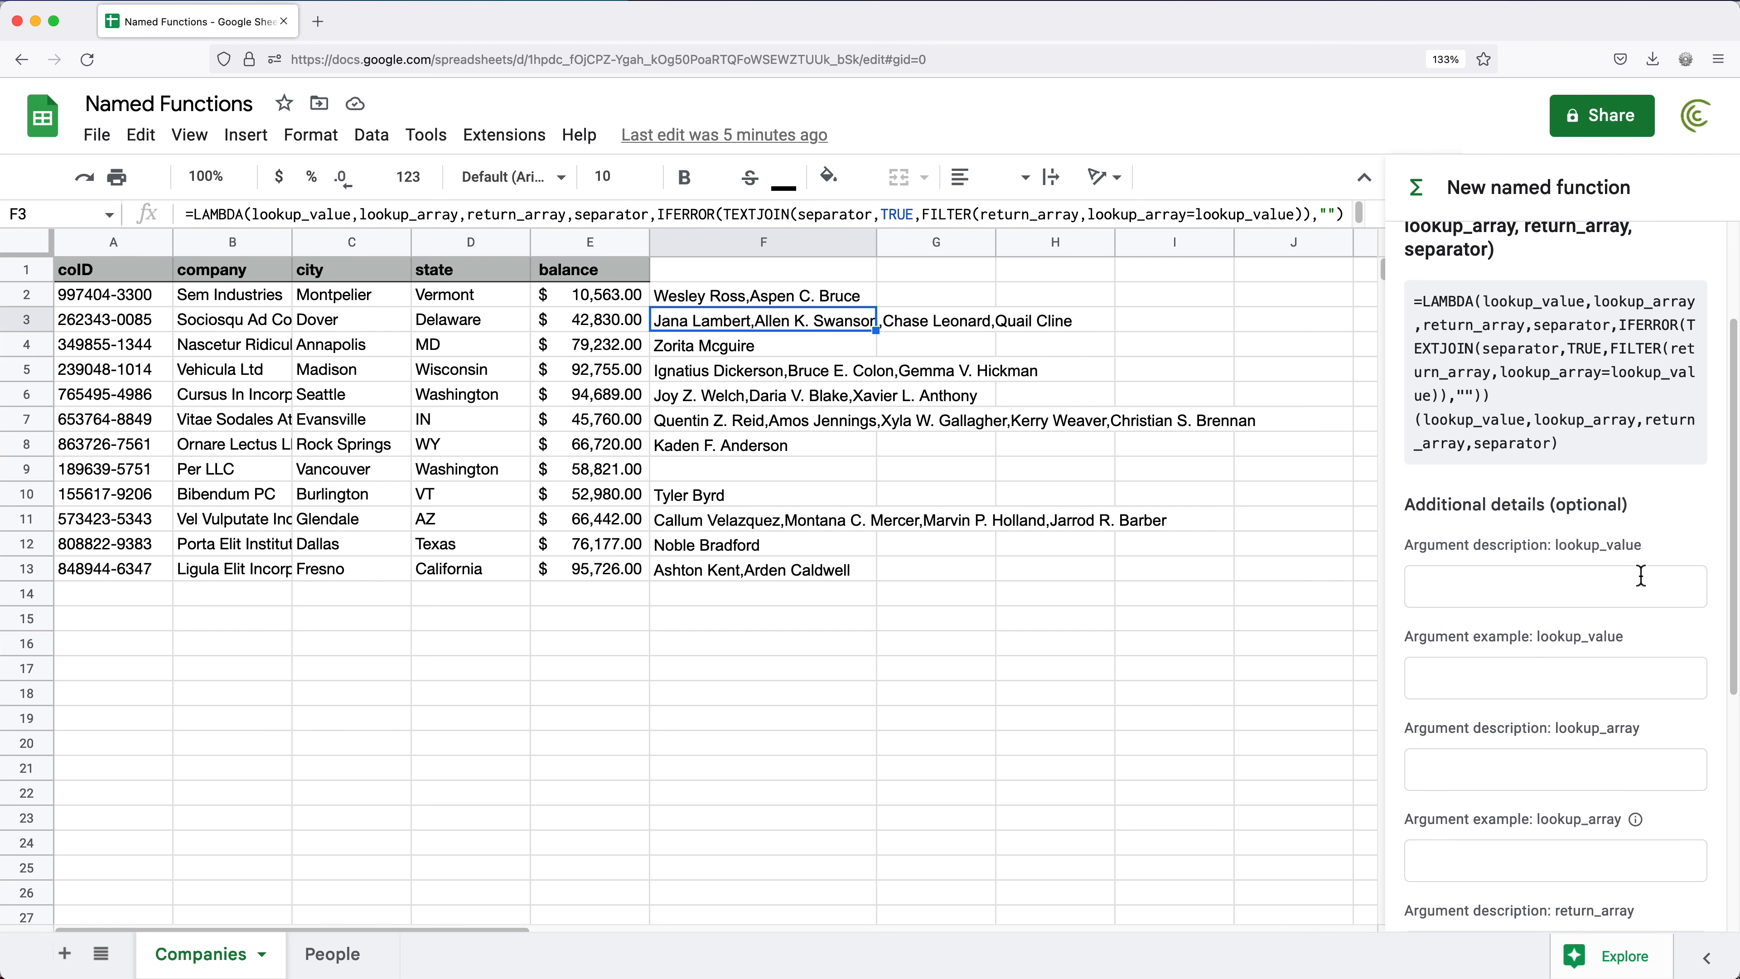
scroll(1644, 569, down, 3)
scroll(1665, 596, down, 5)
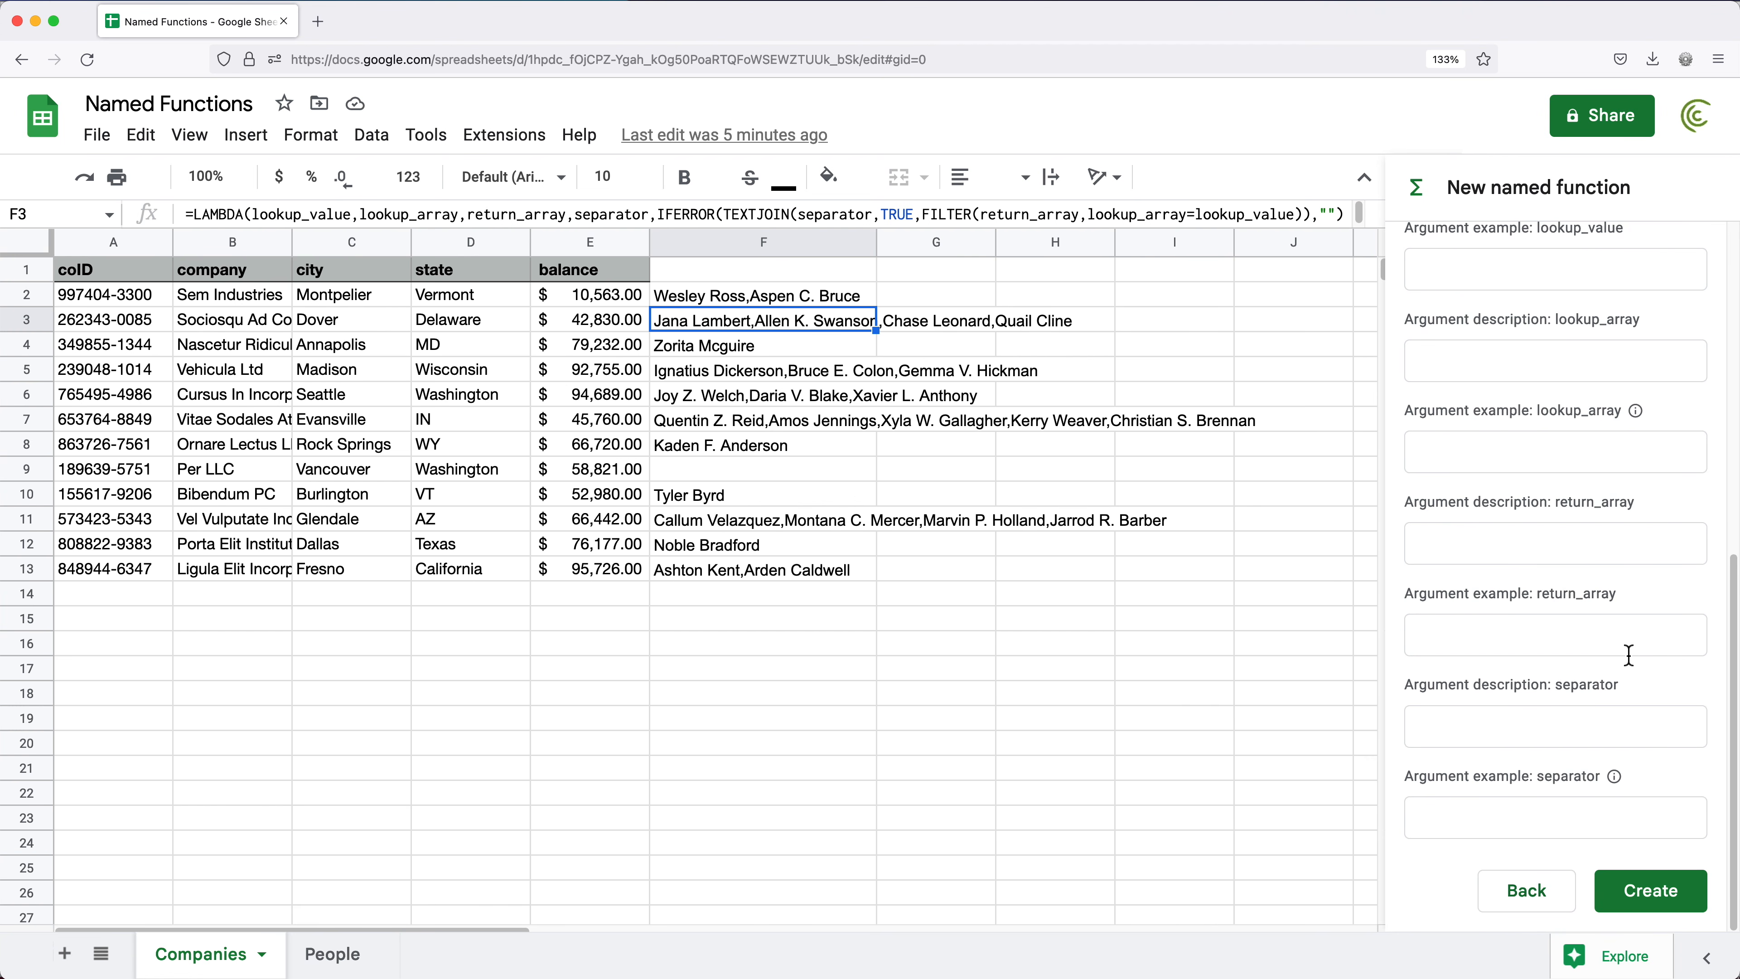
scroll(1632, 662, up, 10)
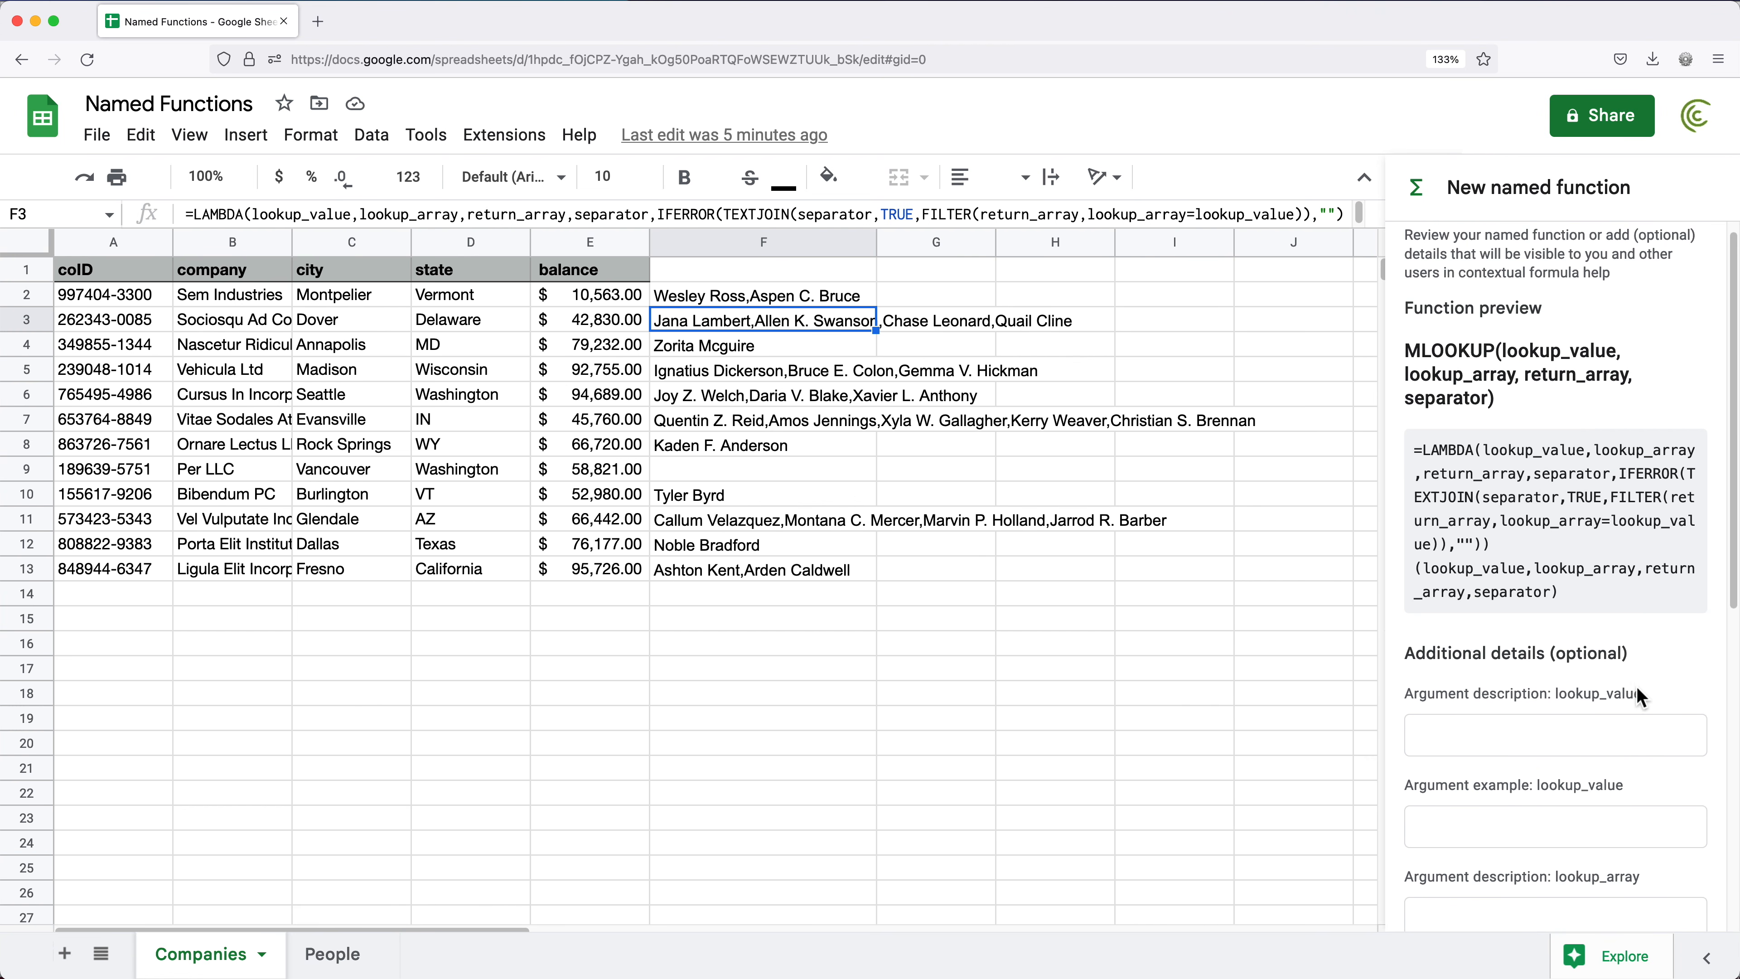
scroll(1637, 689, down, 5)
scroll(1638, 689, up, 5)
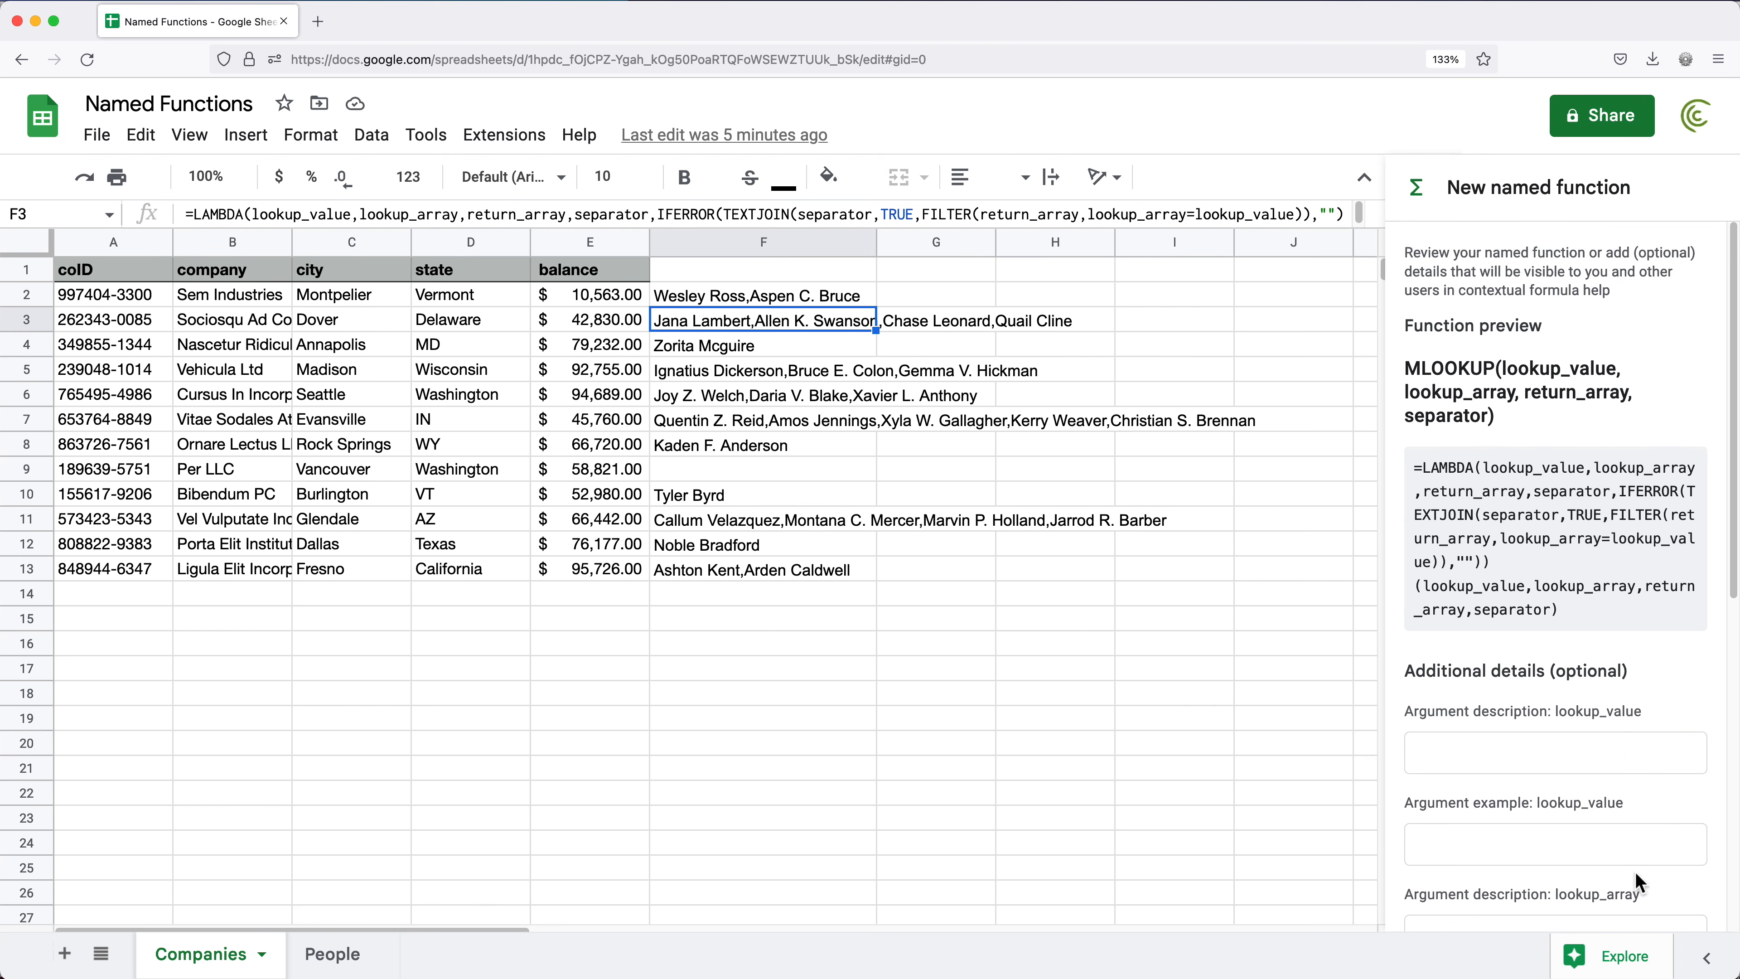
scroll(1641, 754, down, 10)
click(1650, 891)
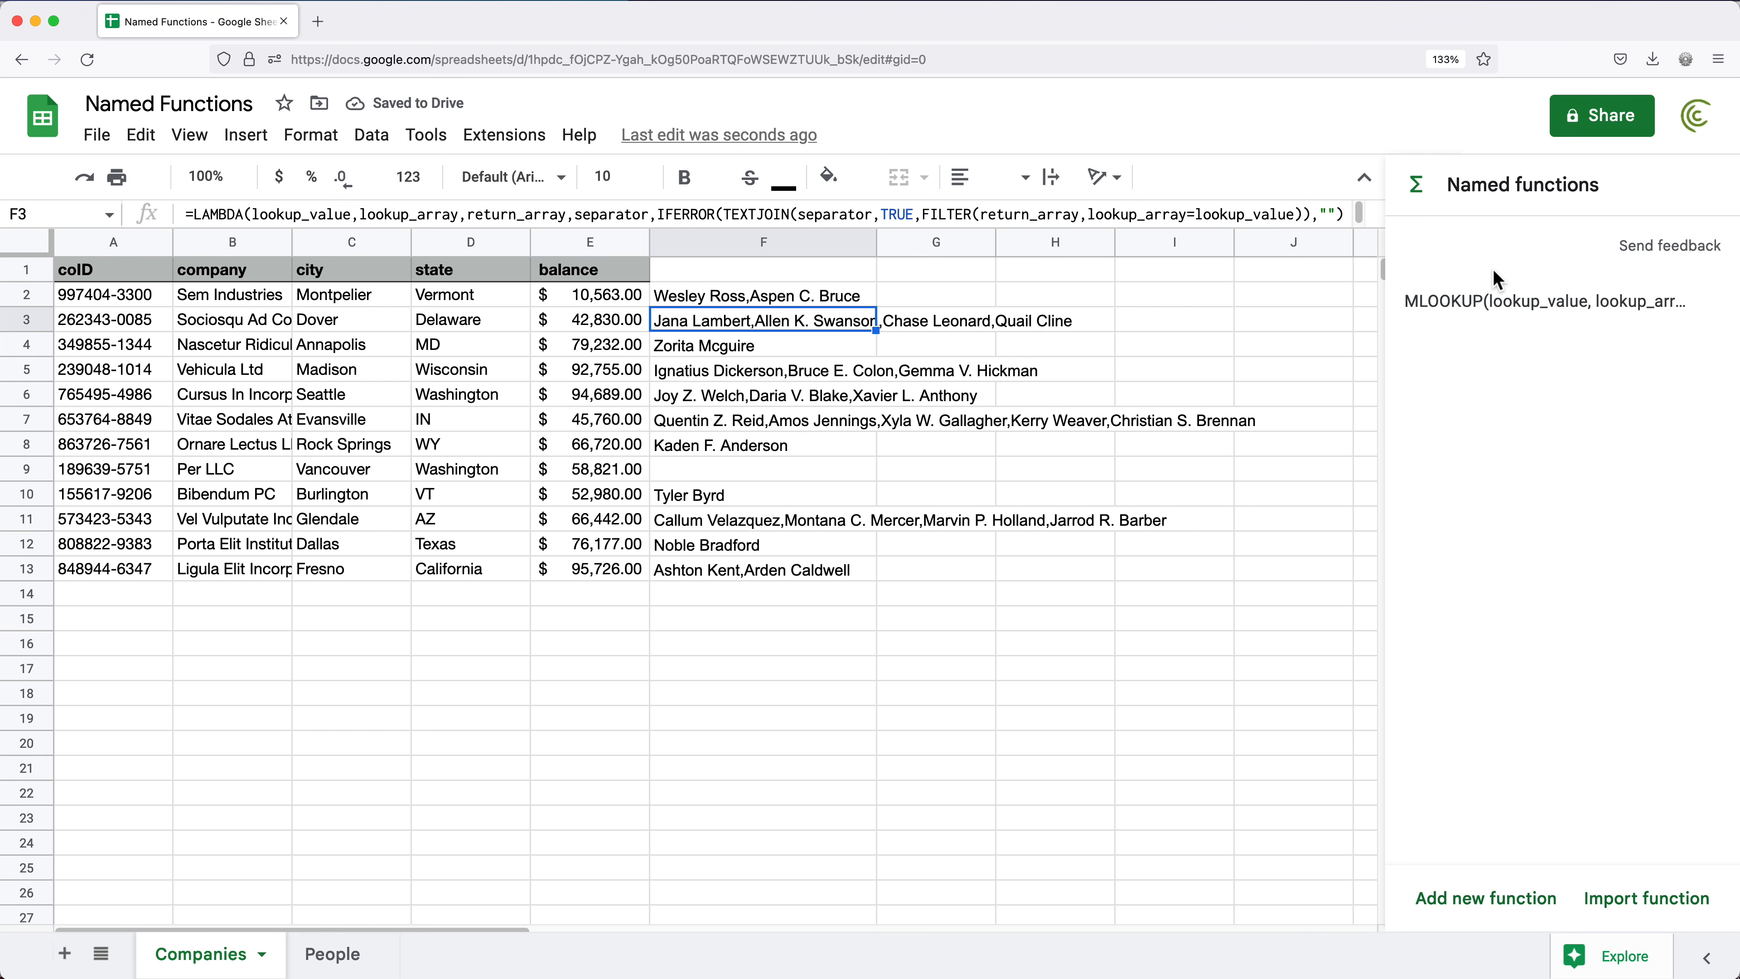
Step: Start an MLOOKUP formula in Companies cell F2 with A2 as the lookup_value
click(1288, 546)
click(757, 297)
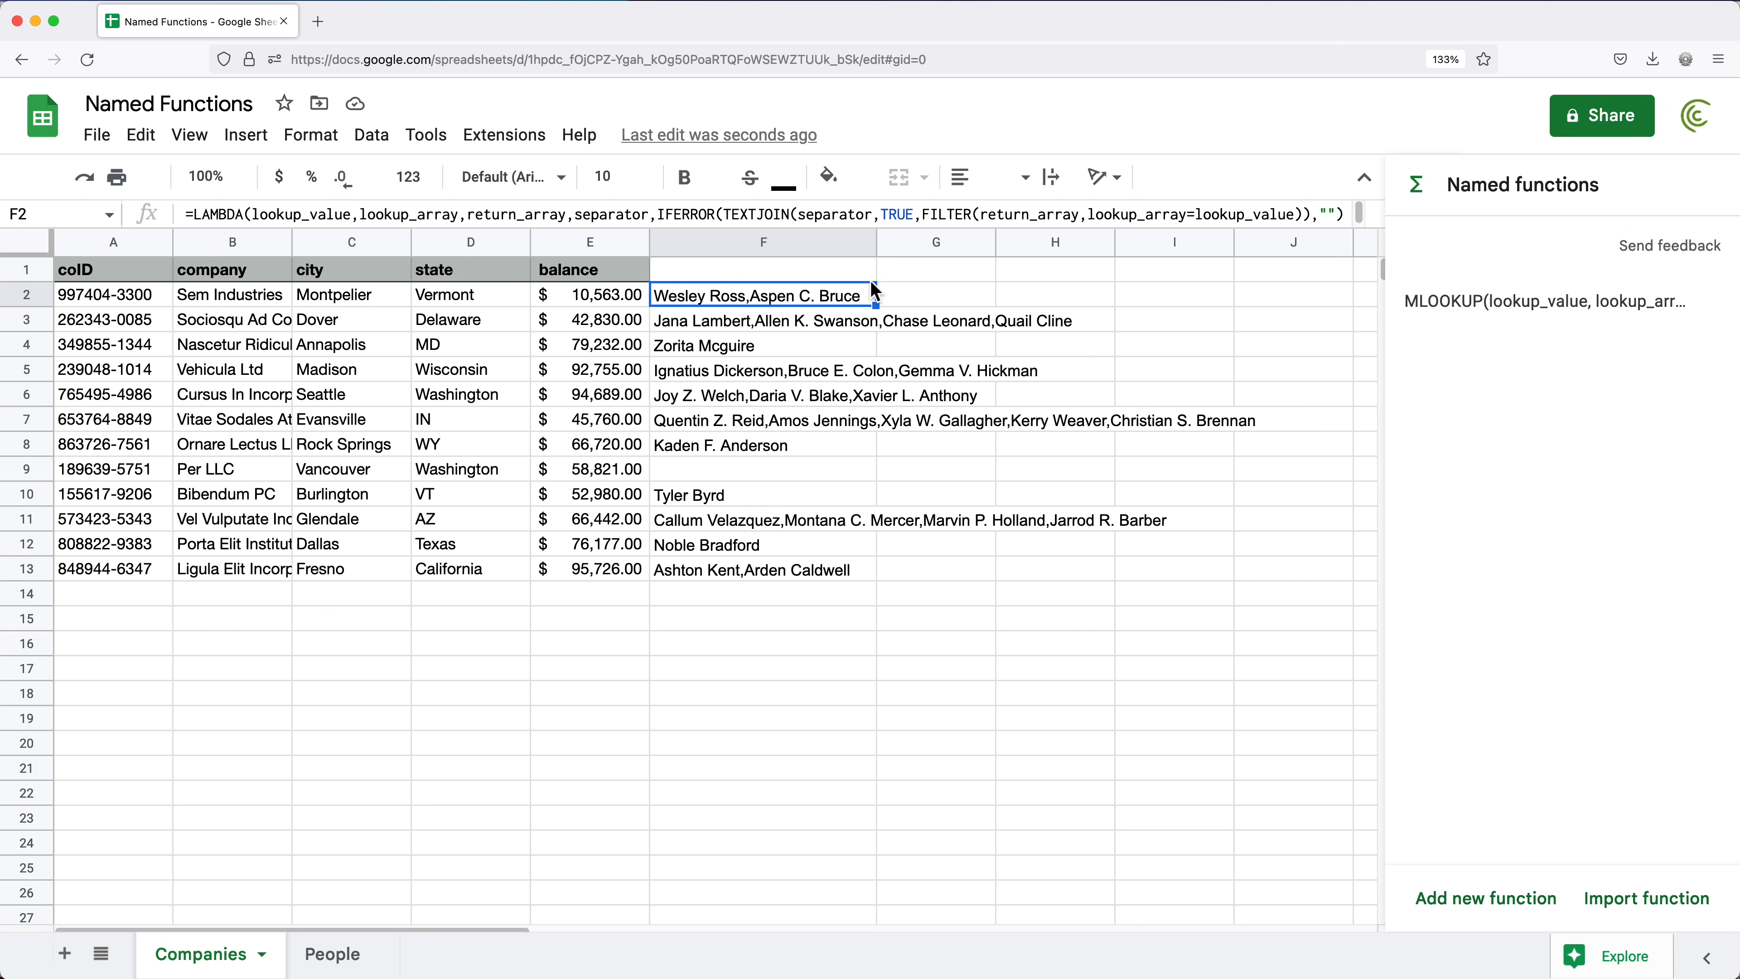
text(=MLO)
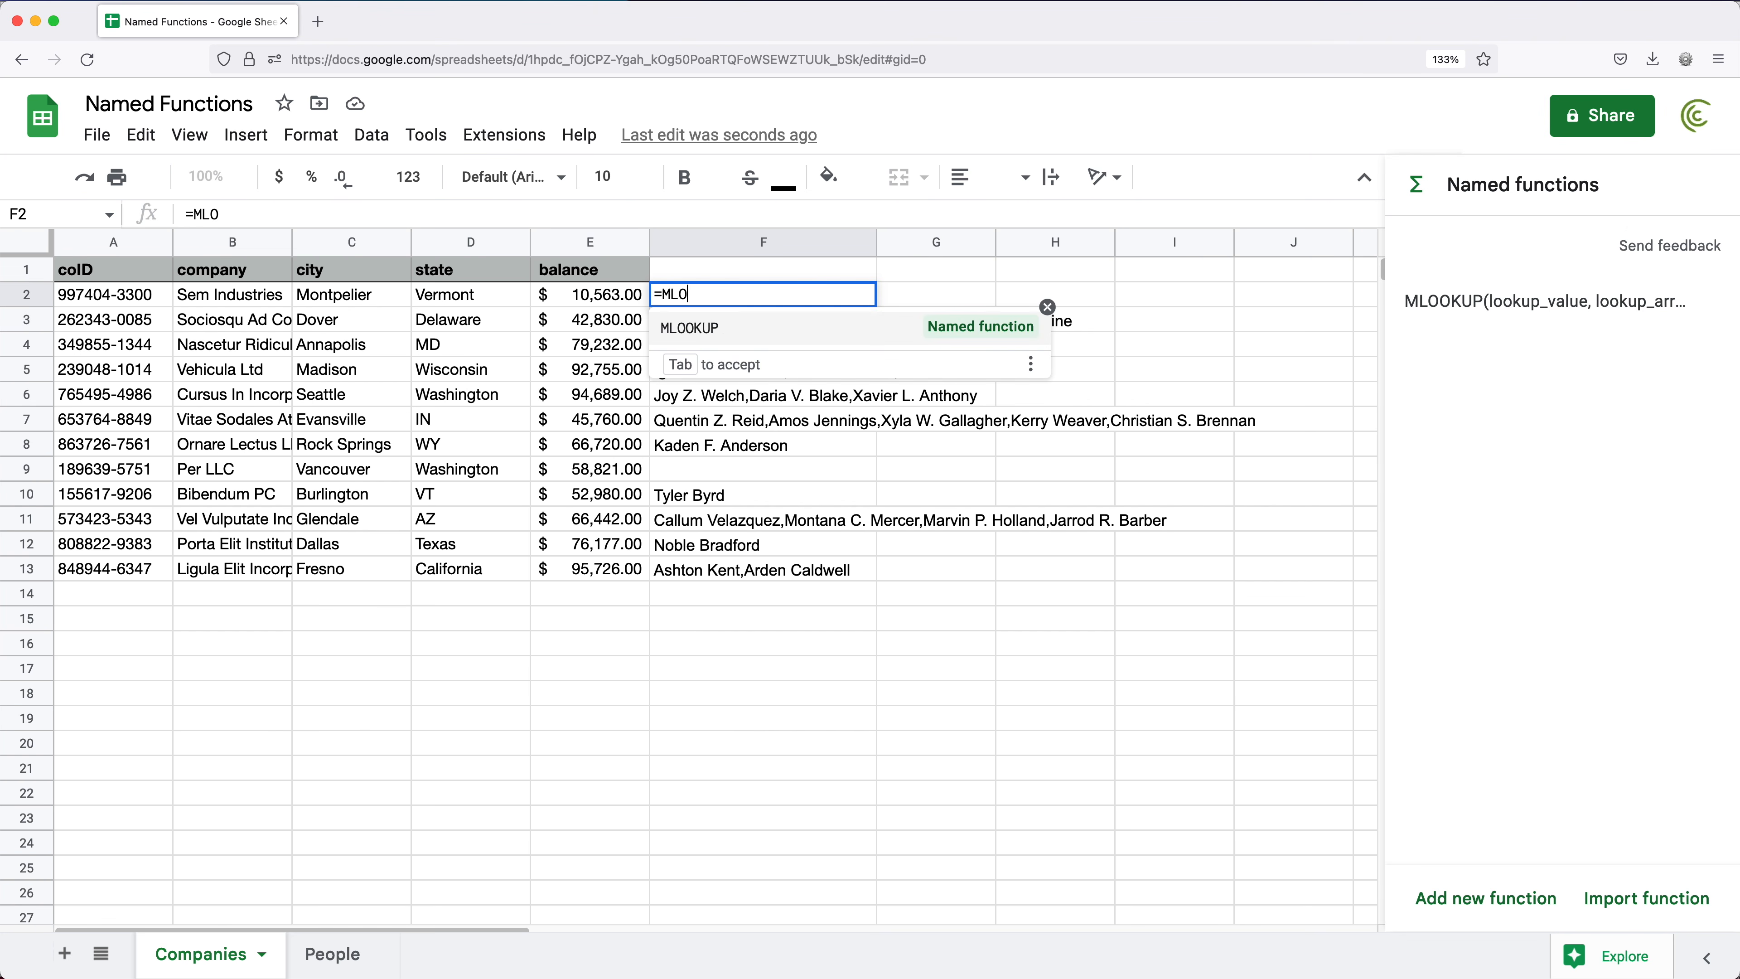
key(Tab)
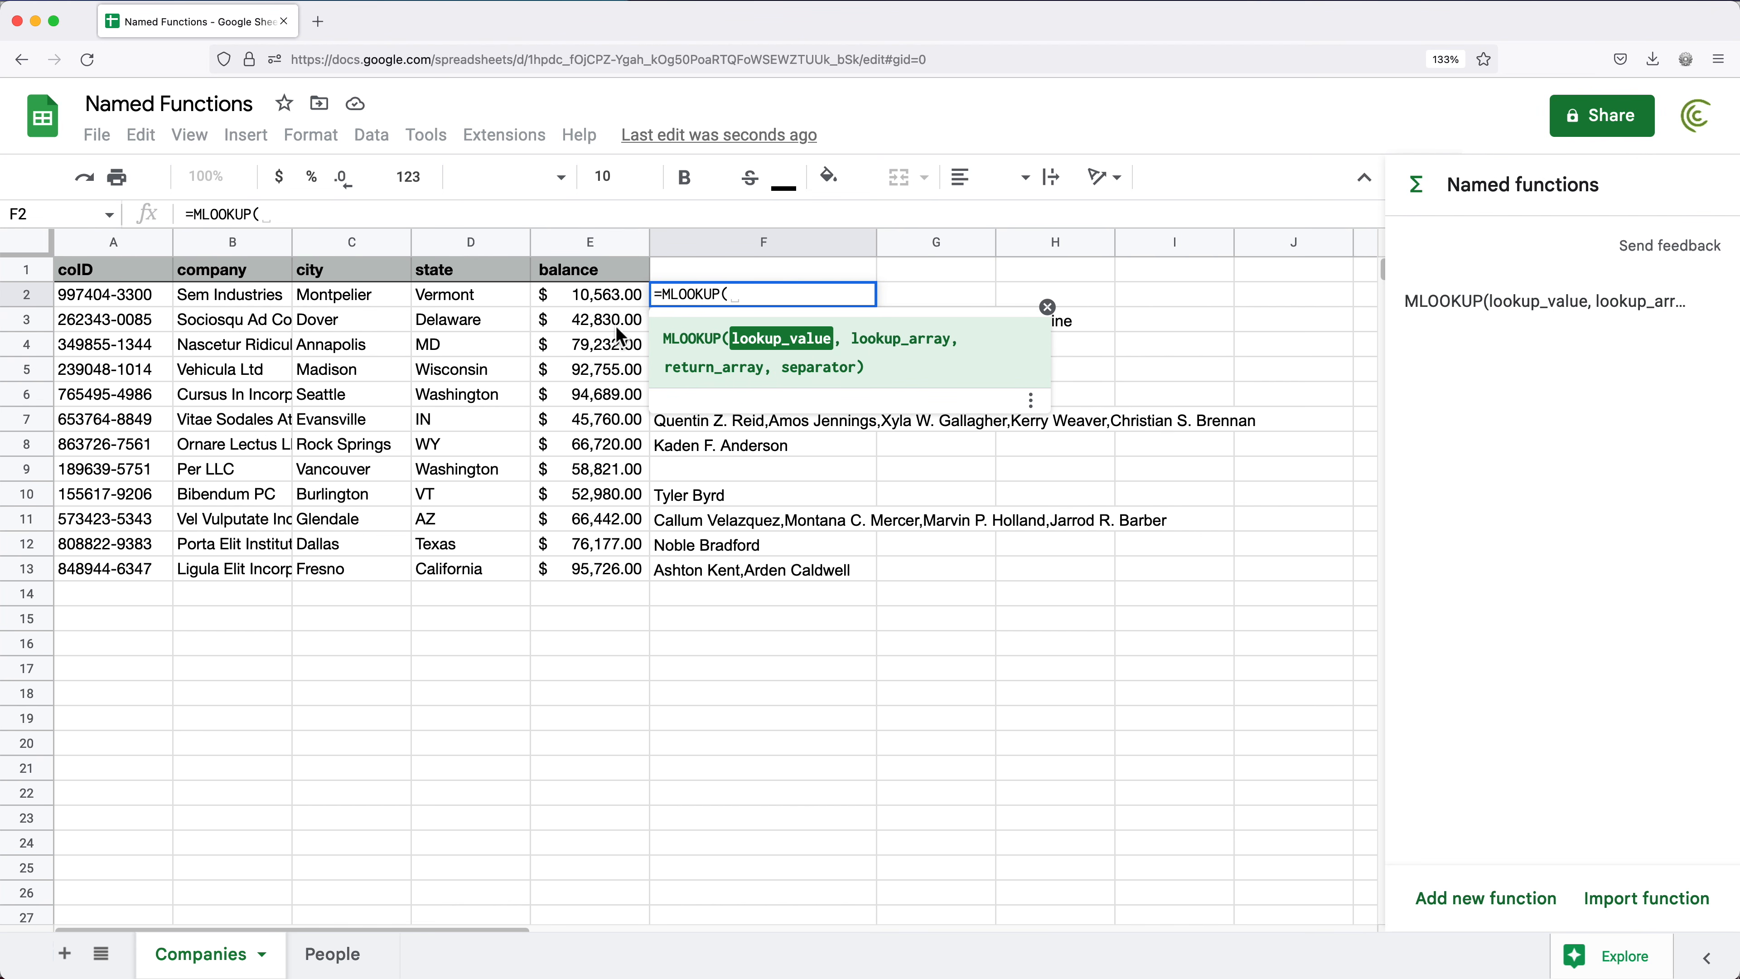
click(125, 299)
text(,)
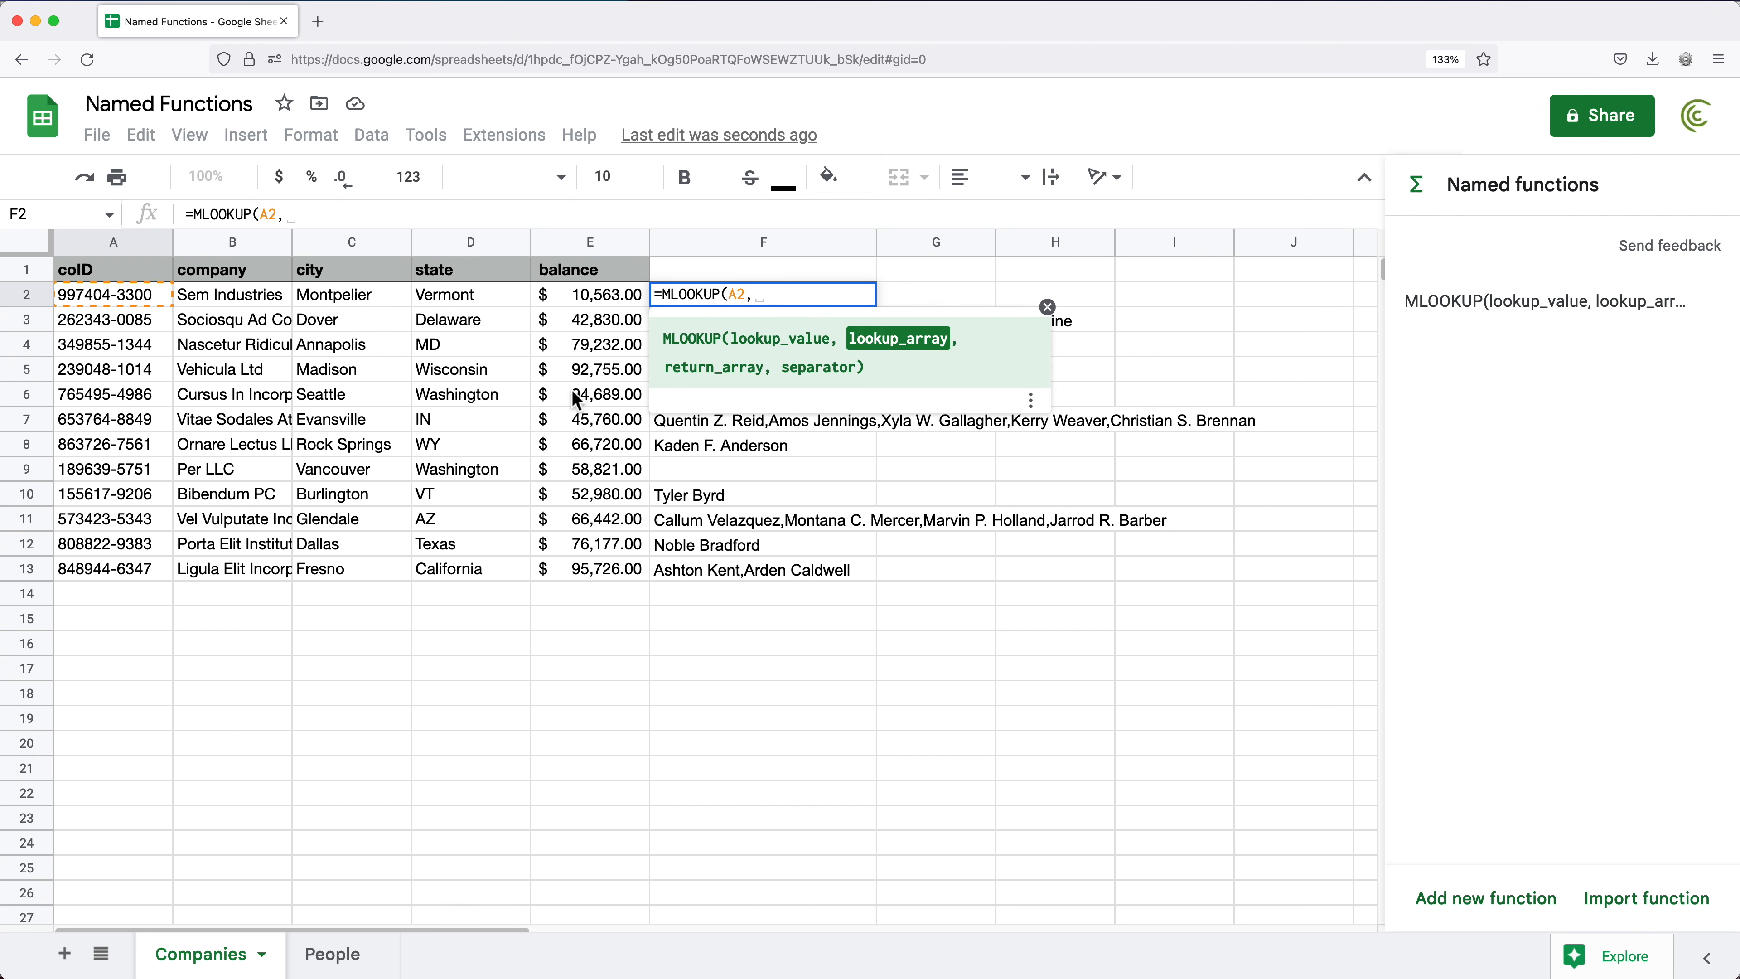
Step: Enter the open-ended ranges People!A2:A as lookup_array and People!B2:B as return_array in the MLOOKUP formula
click(334, 953)
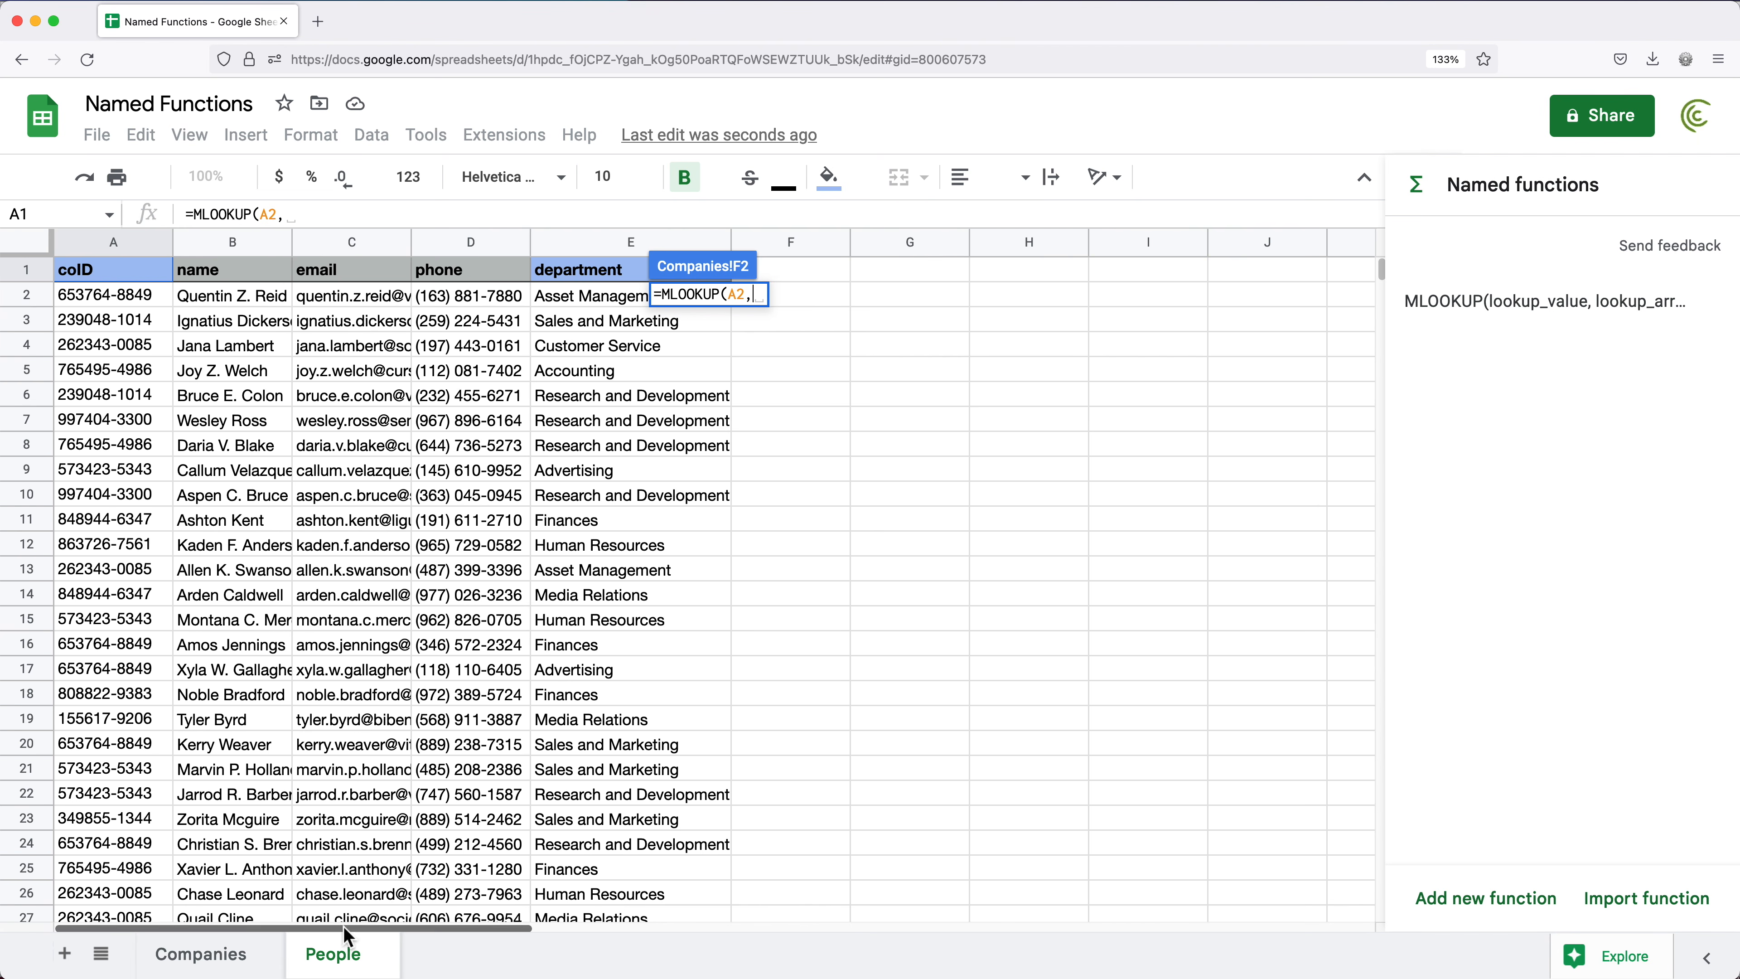
drag(116, 302, 145, 441)
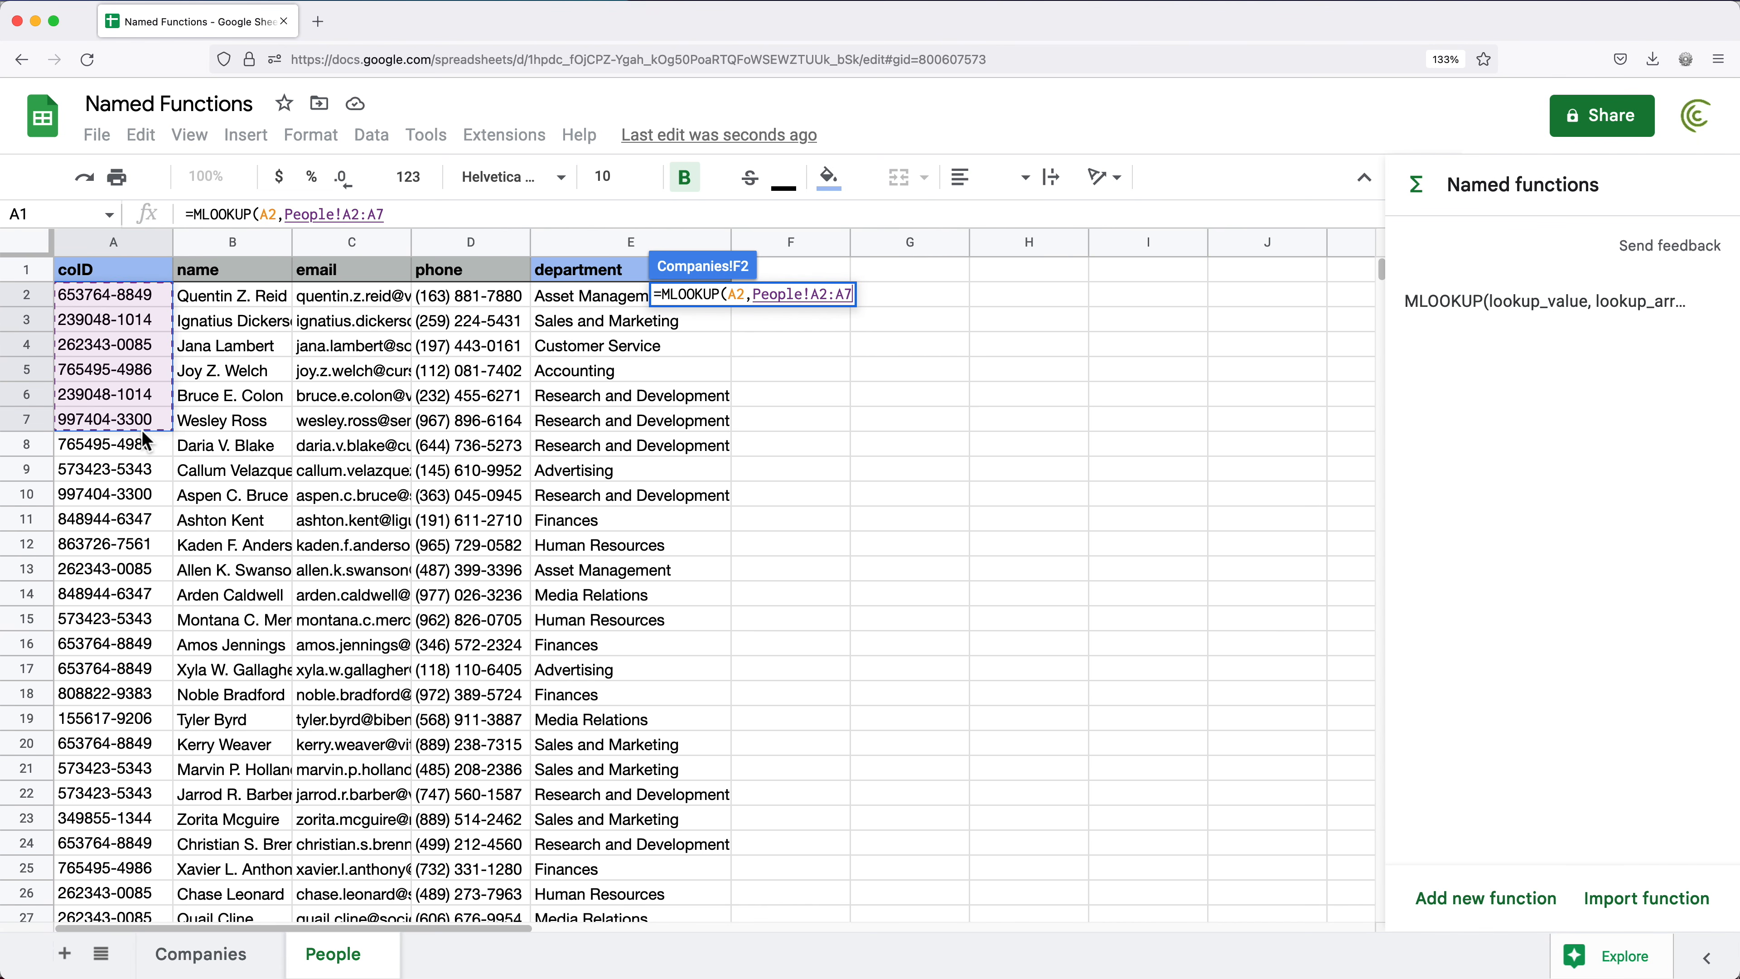
key(BackSpace)
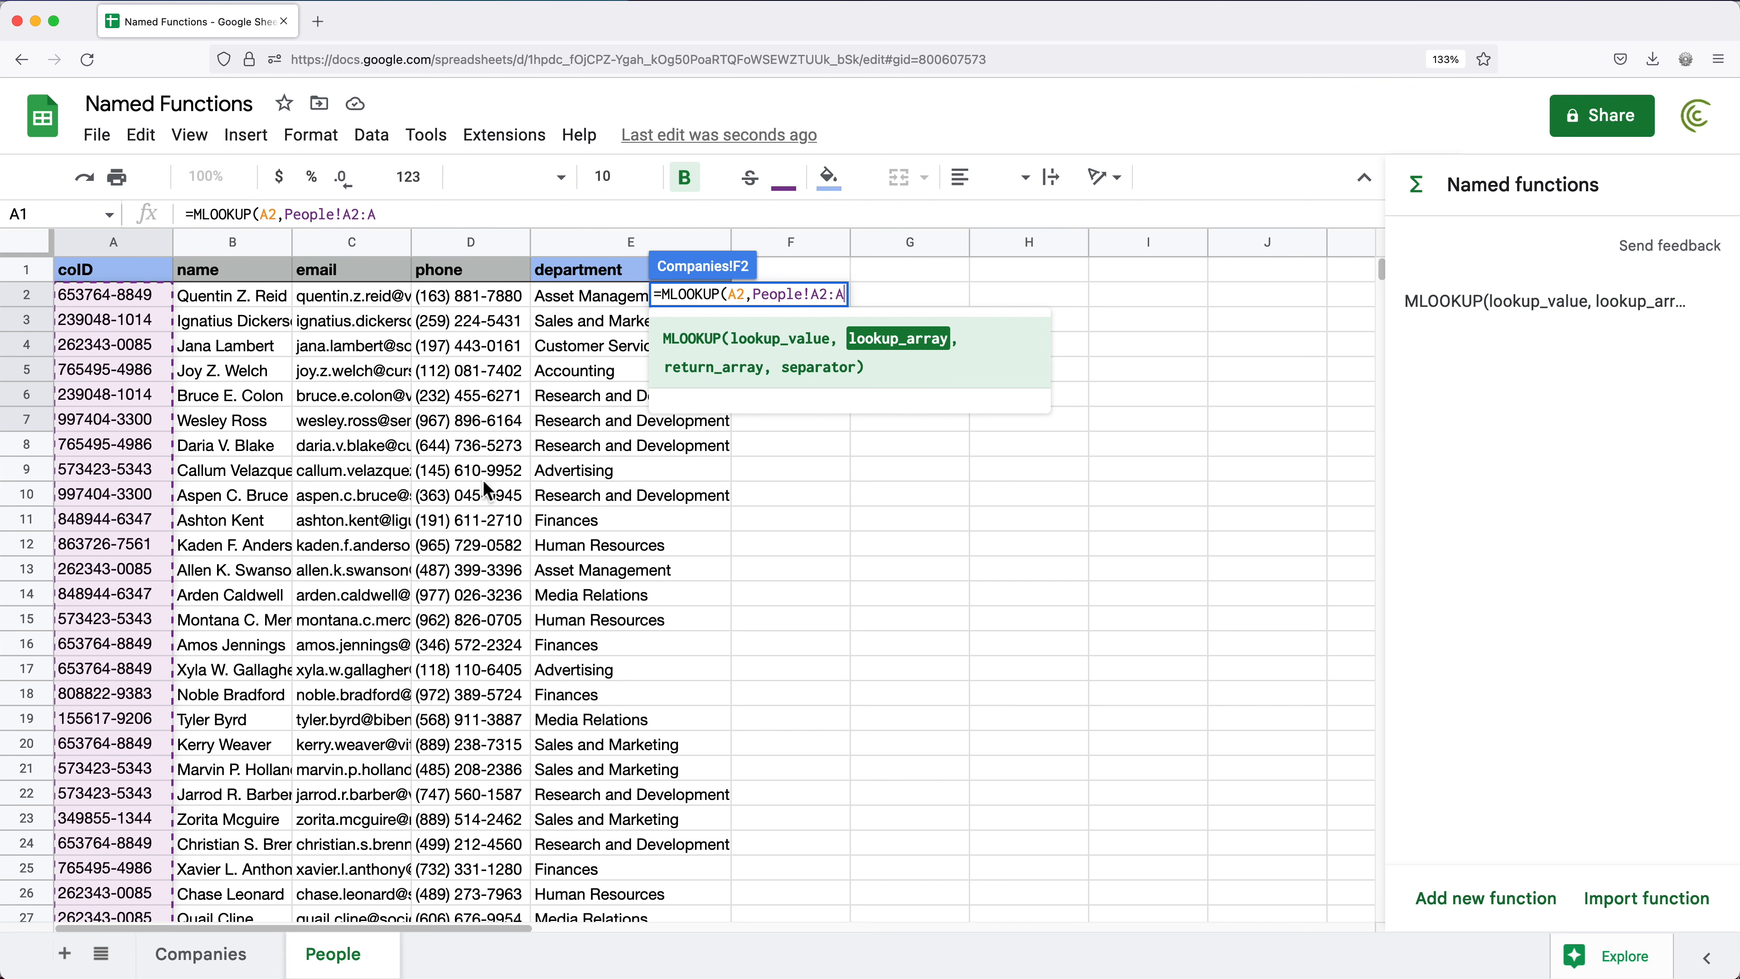
text(,)
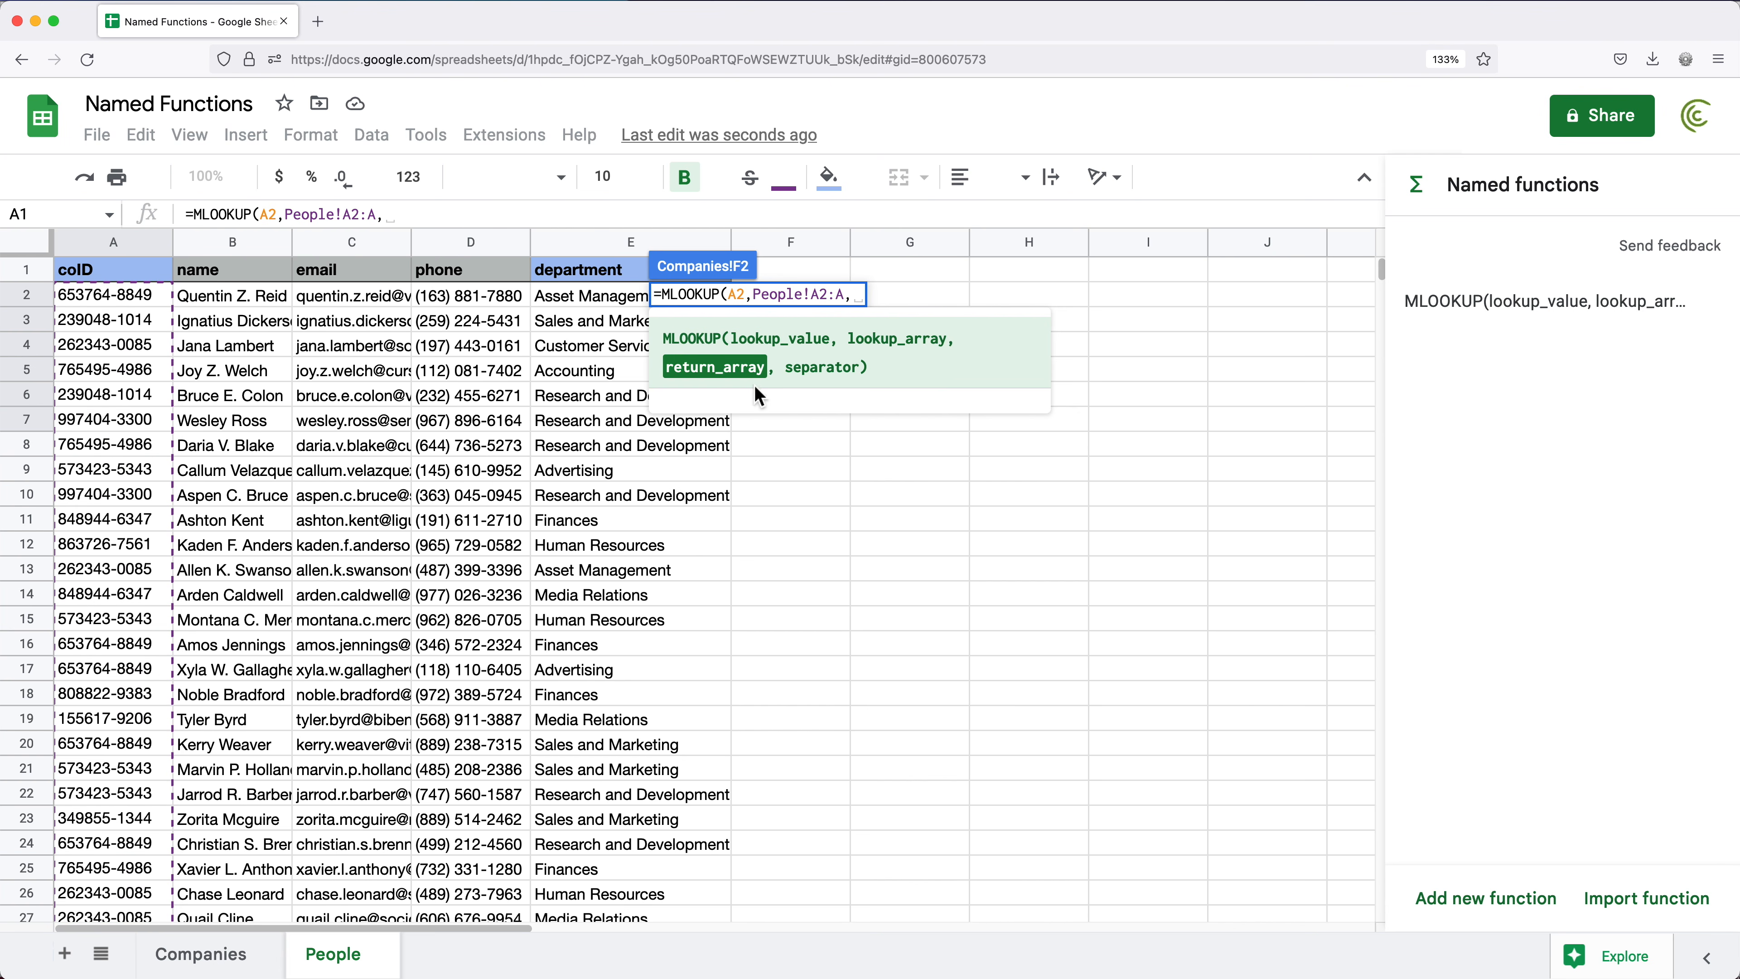
drag(229, 300, 269, 422)
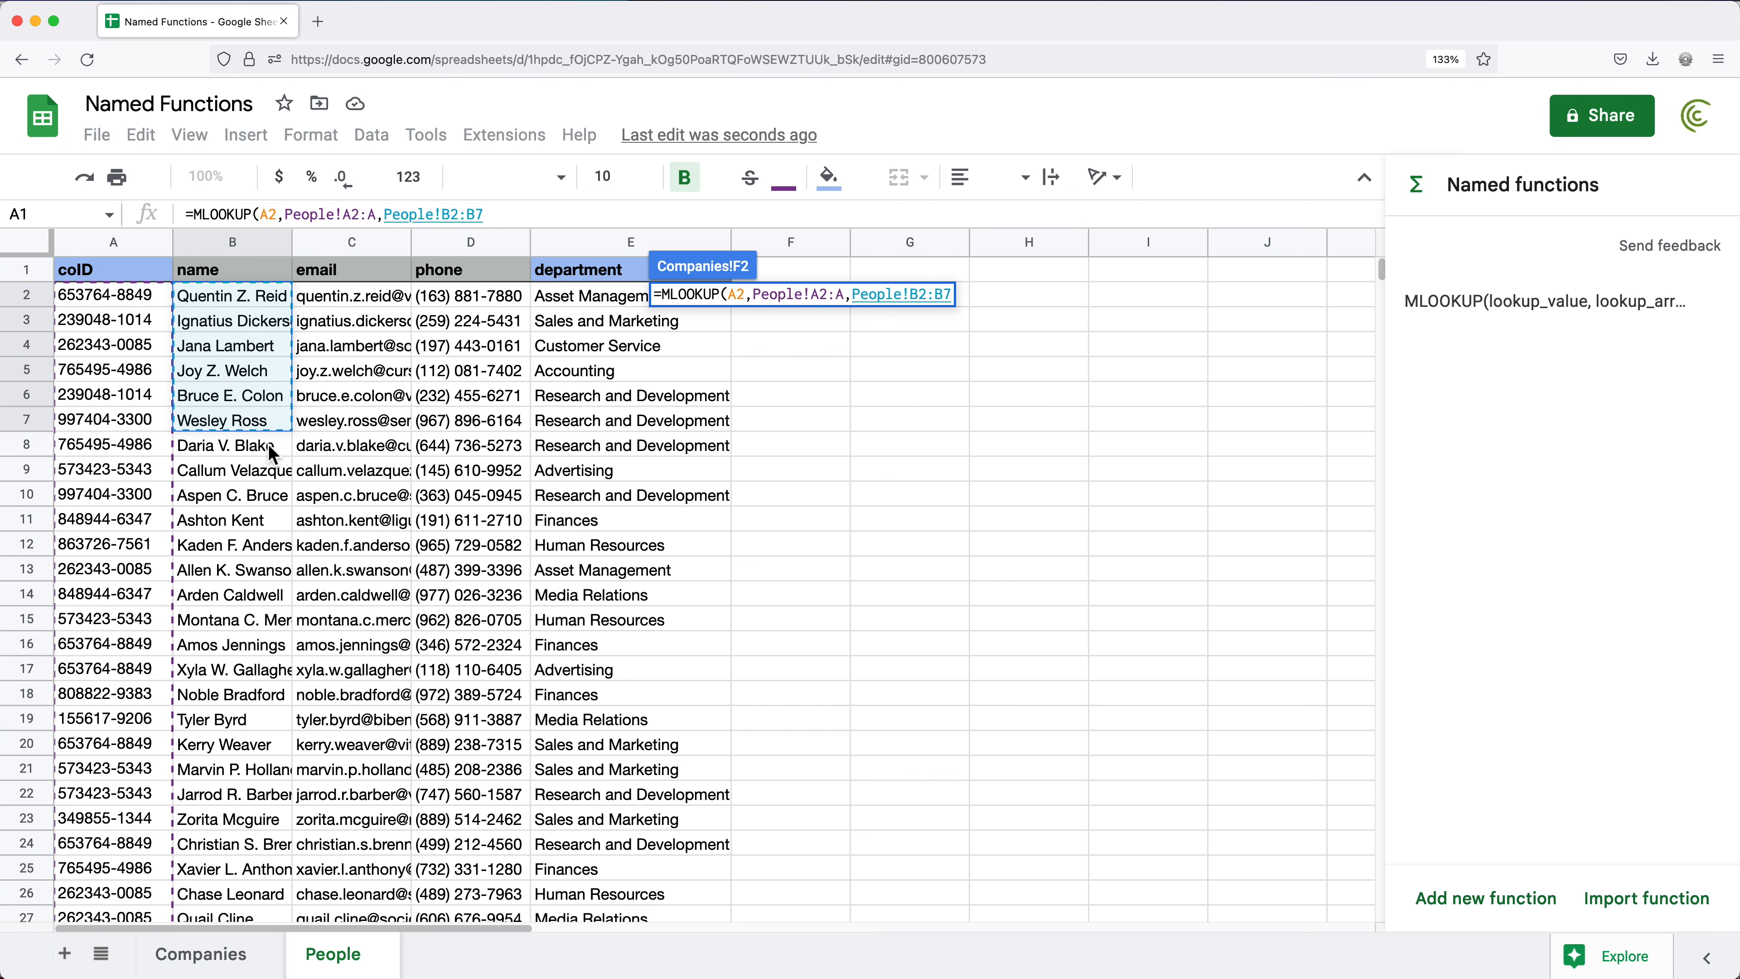
key(BackSpace)
text(,)
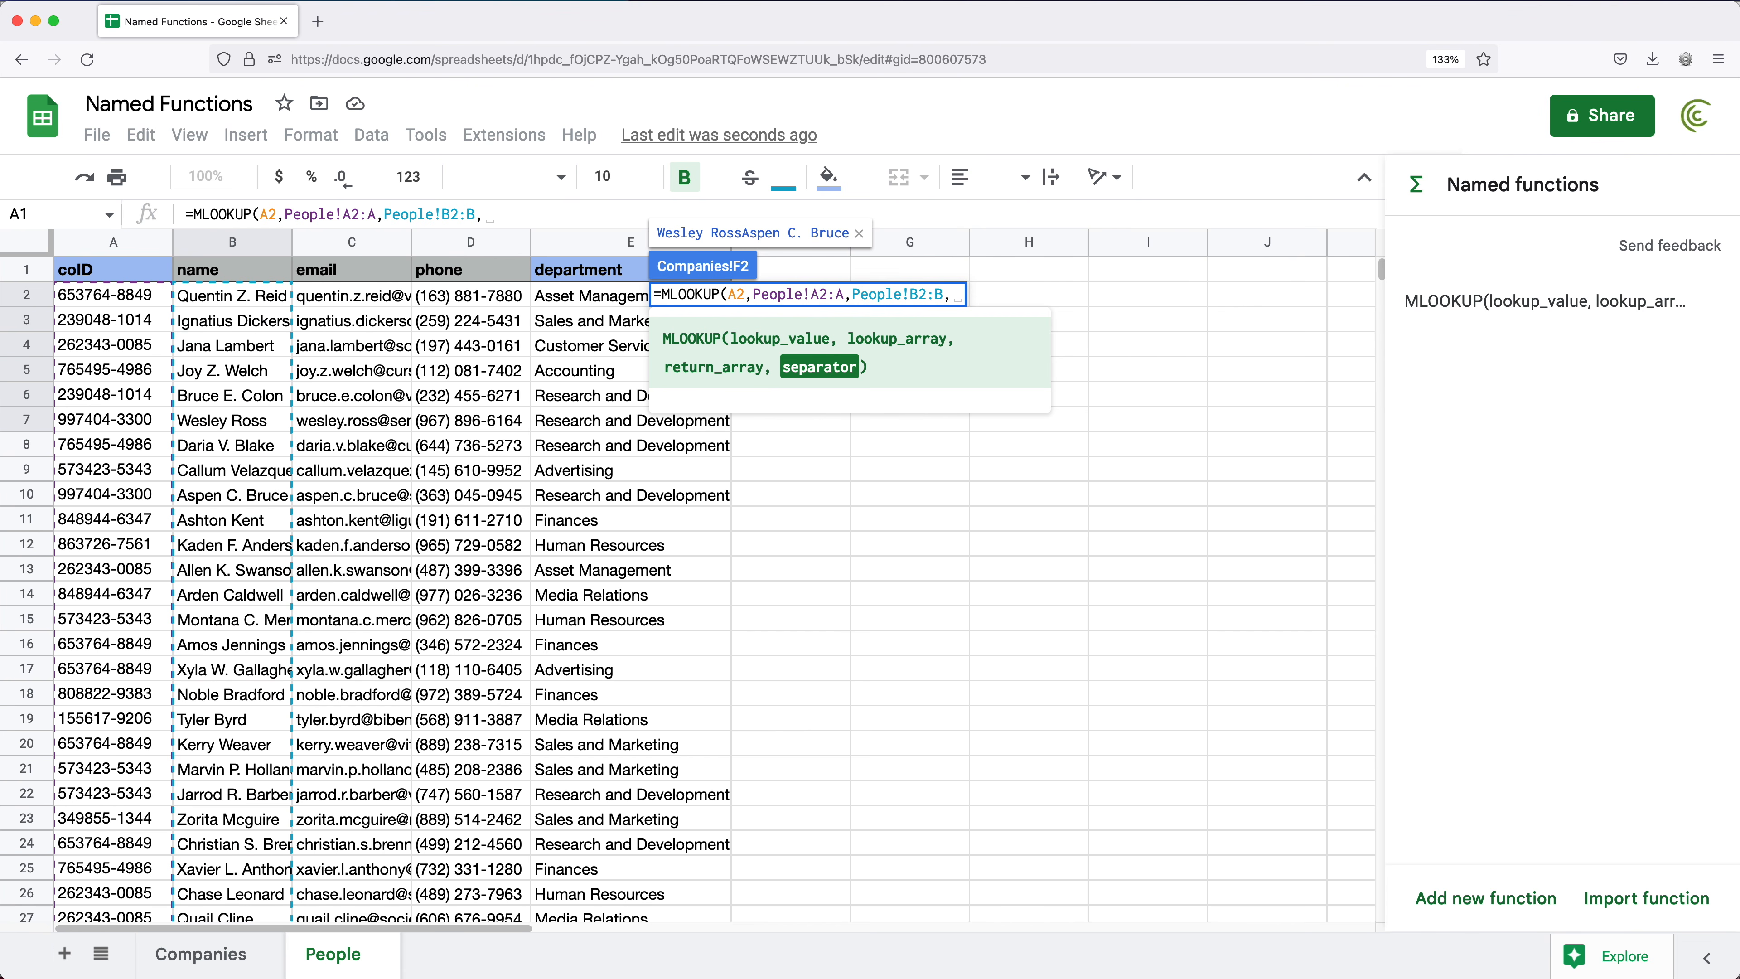
Step: Complete the MLOOKUP formula in F2 with "," as the separator
key(BackSpace)
text(",")
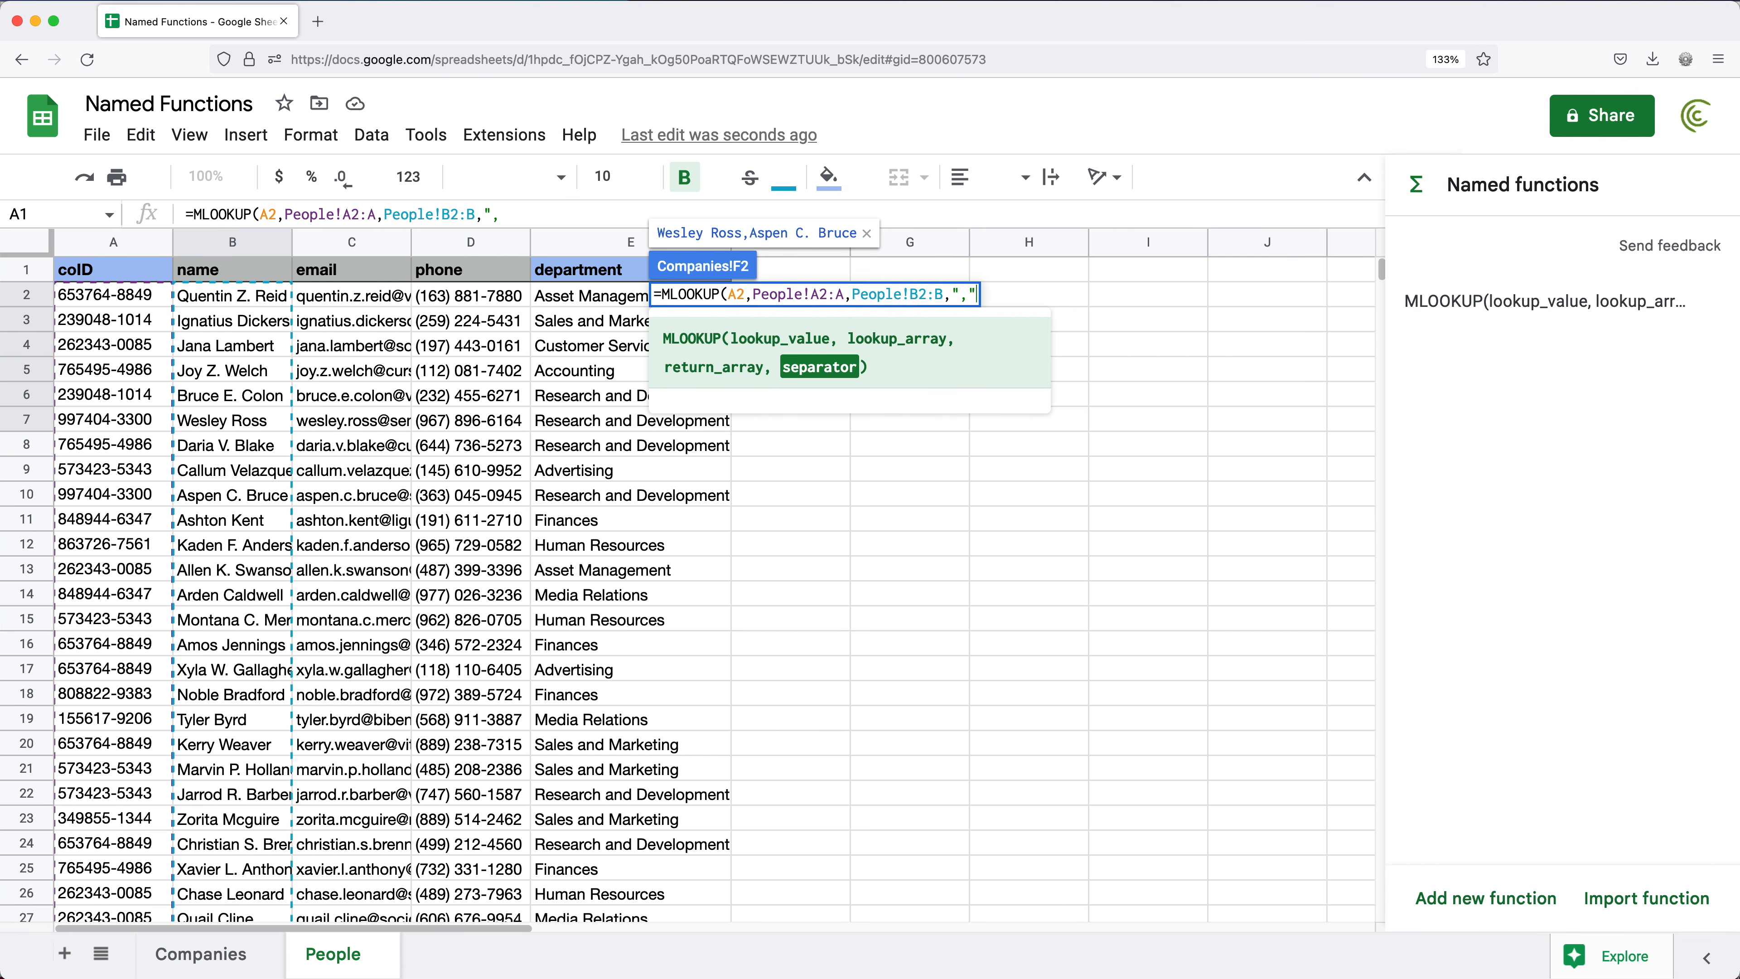
text())
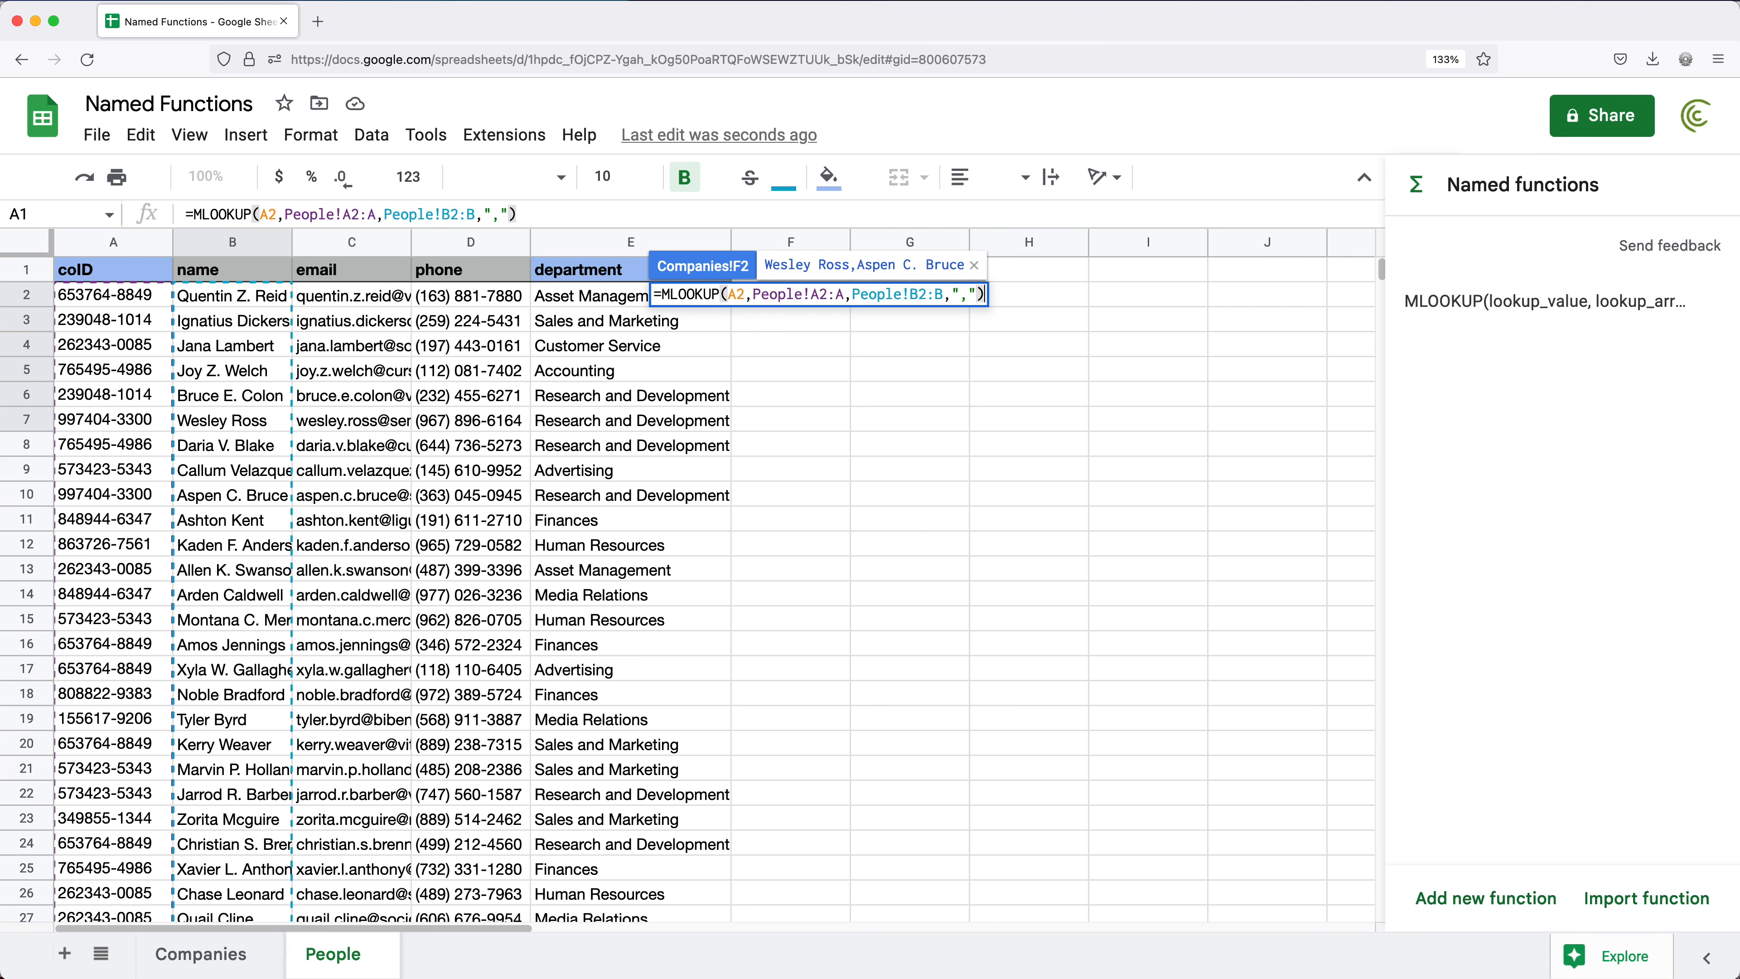
key(Return)
Step: Clear the old LAMBDA formulas from cells F3:F13 on the Companies sheet
drag(751, 324, 719, 572)
key(Delete)
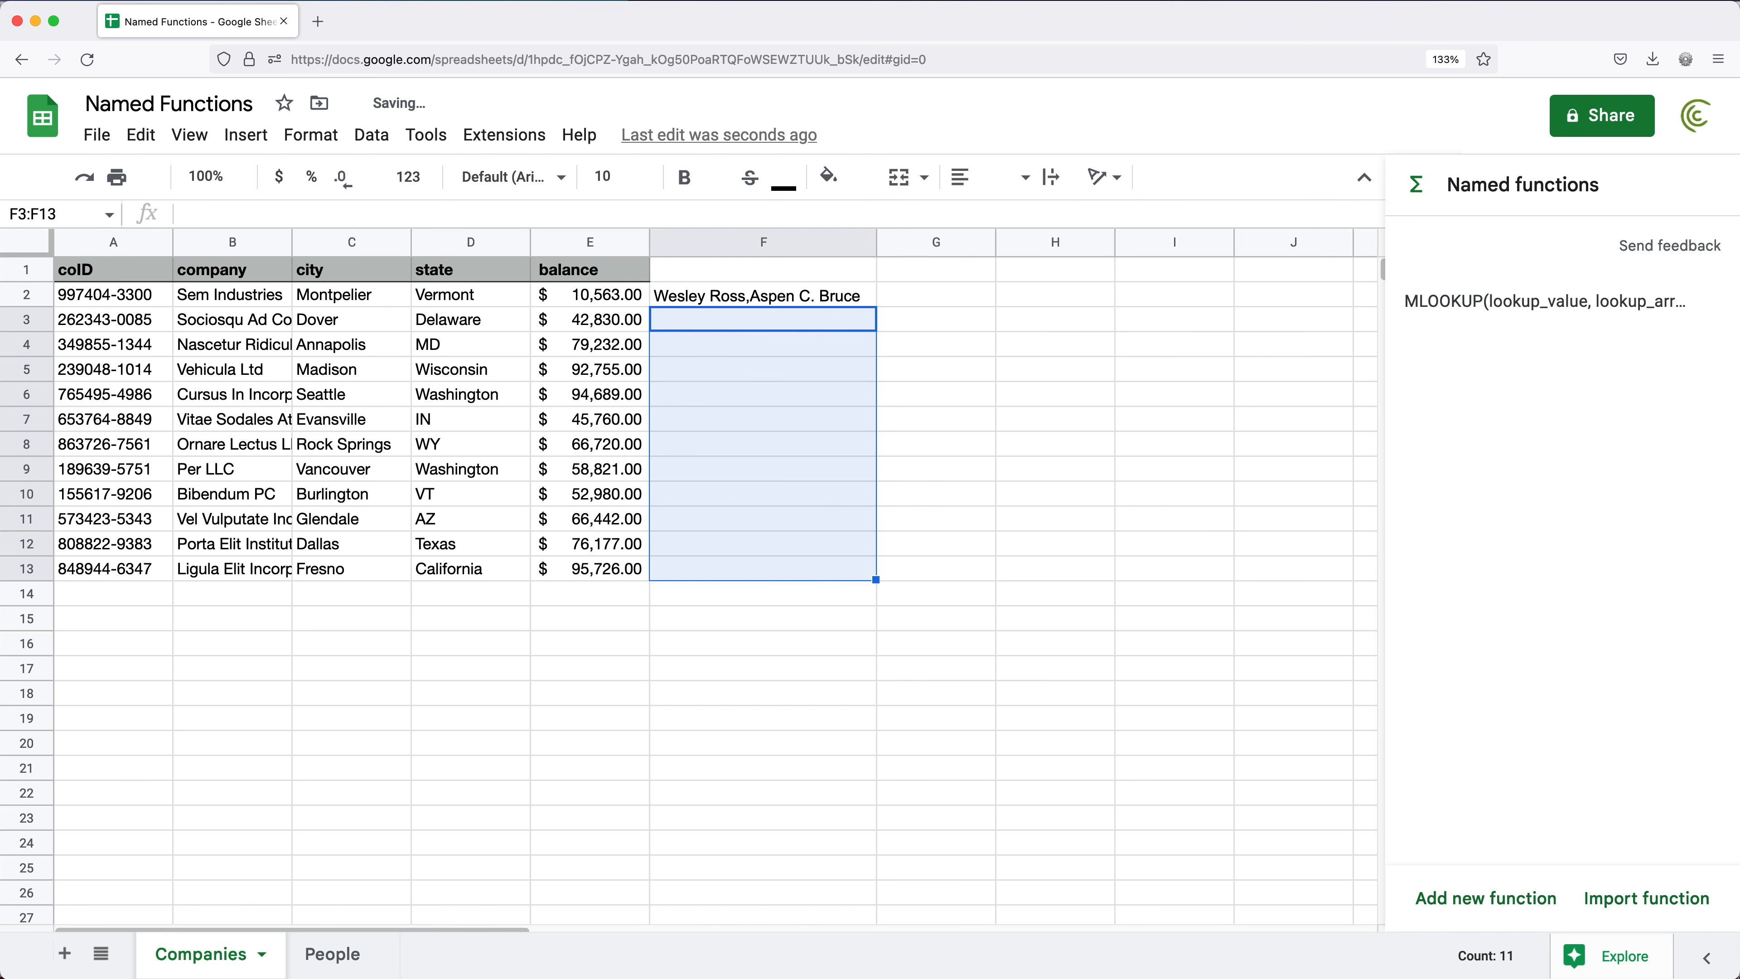
Step: Make the People ranges in F2's MLOOKUP formula absolute as $A$2:$A and $B$2:$B, and fill the formula down to F13
double_click(704, 300)
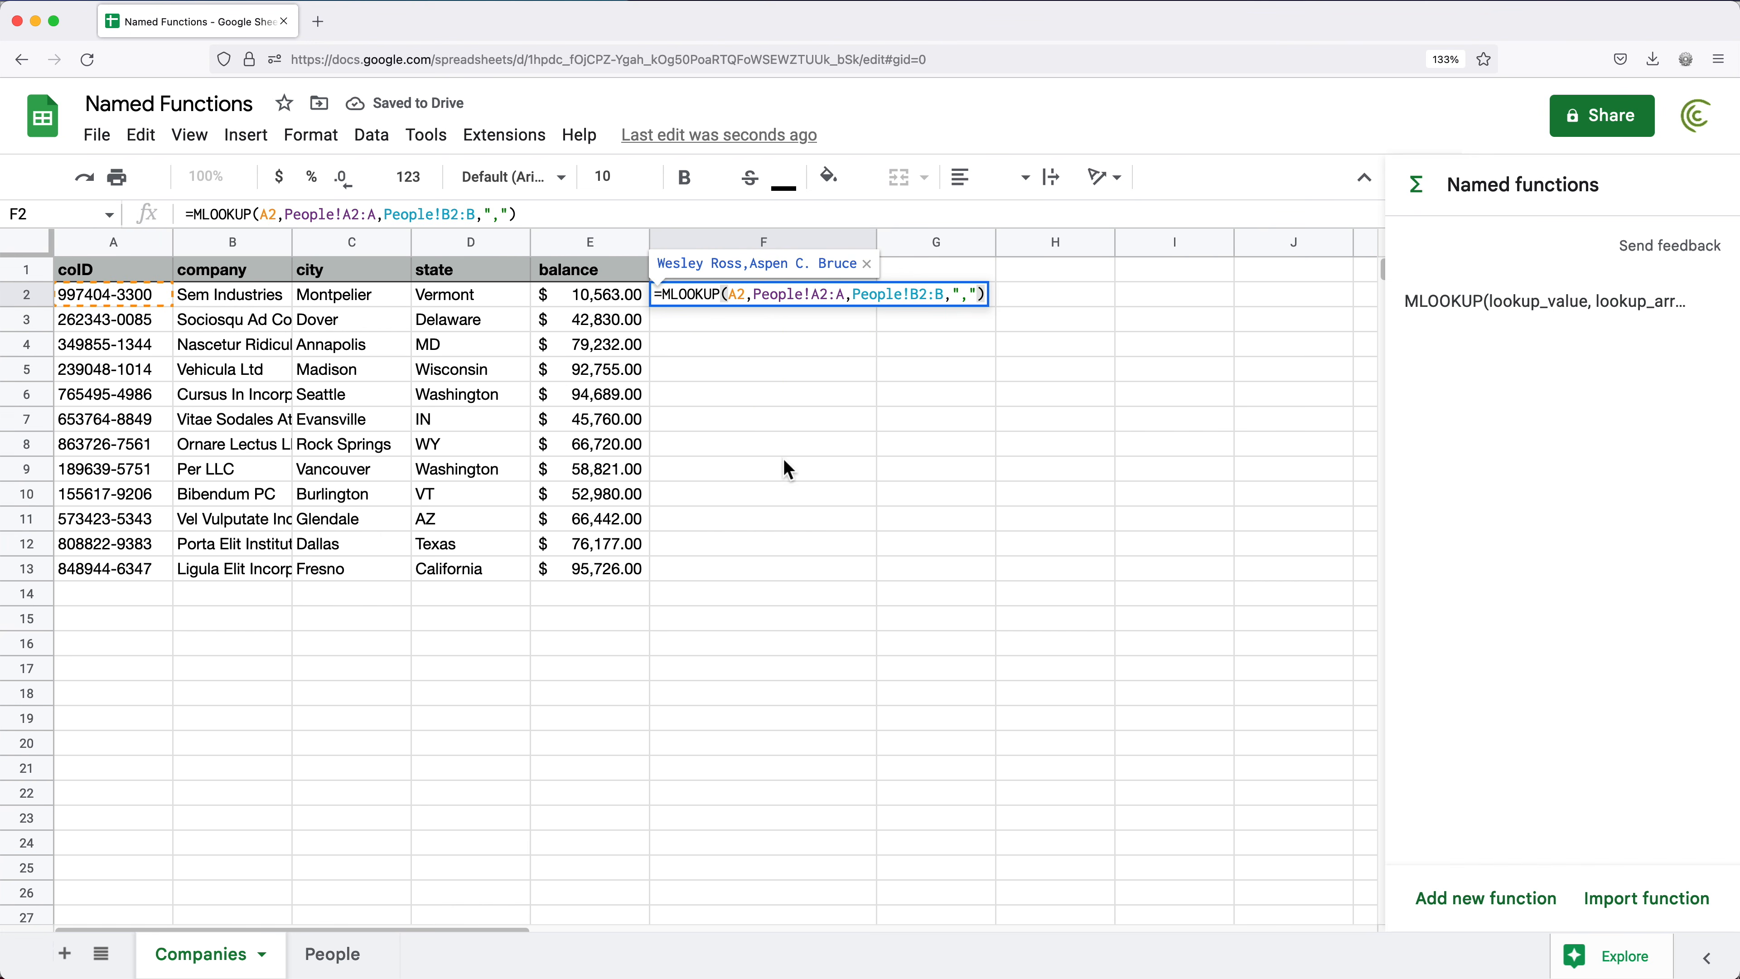
drag(755, 297, 940, 305)
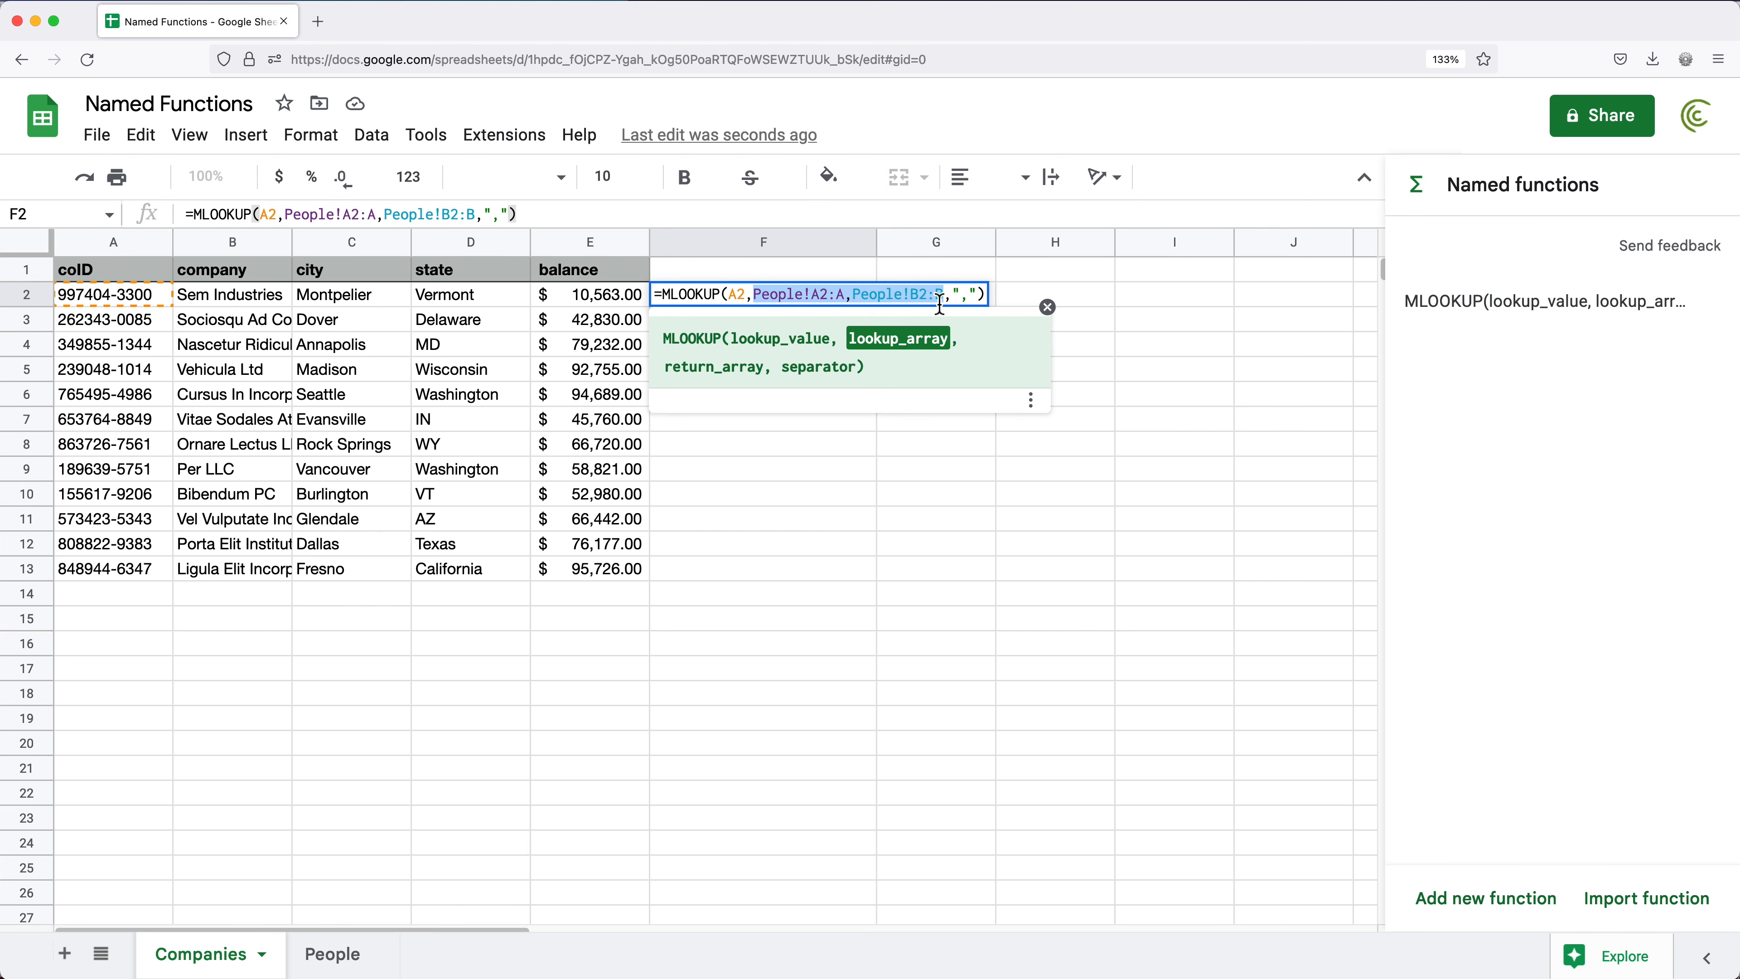
key(F4)
key(Return)
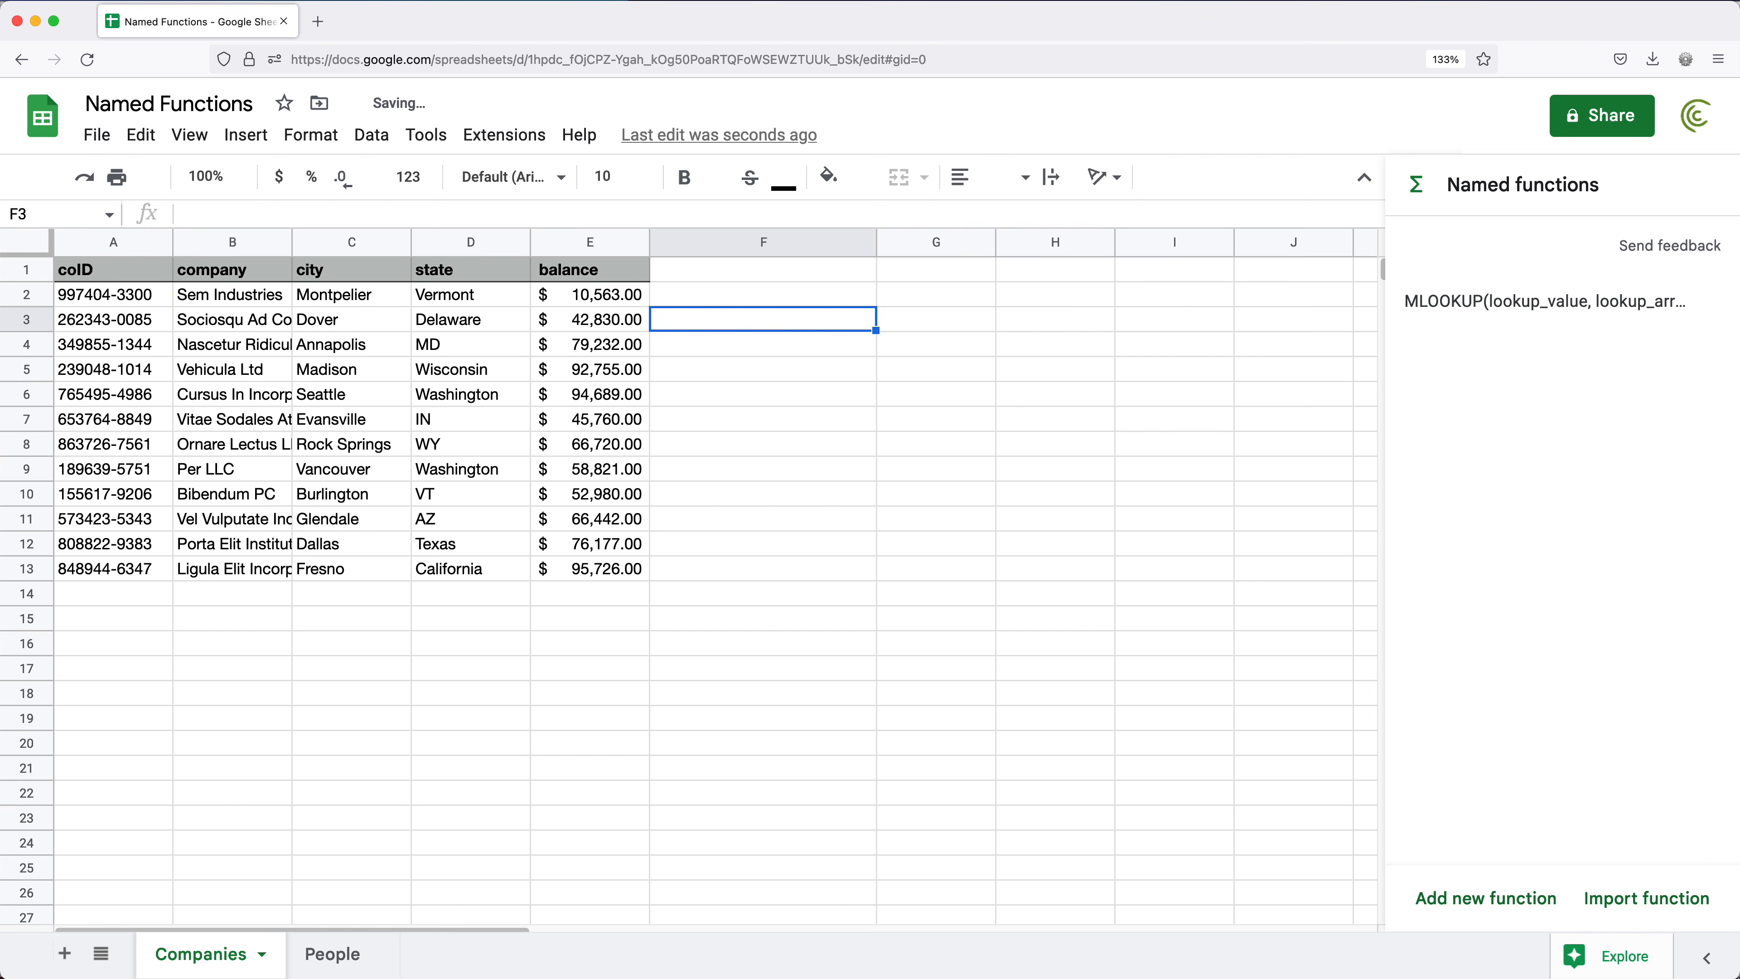
click(814, 298)
drag(882, 308, 875, 577)
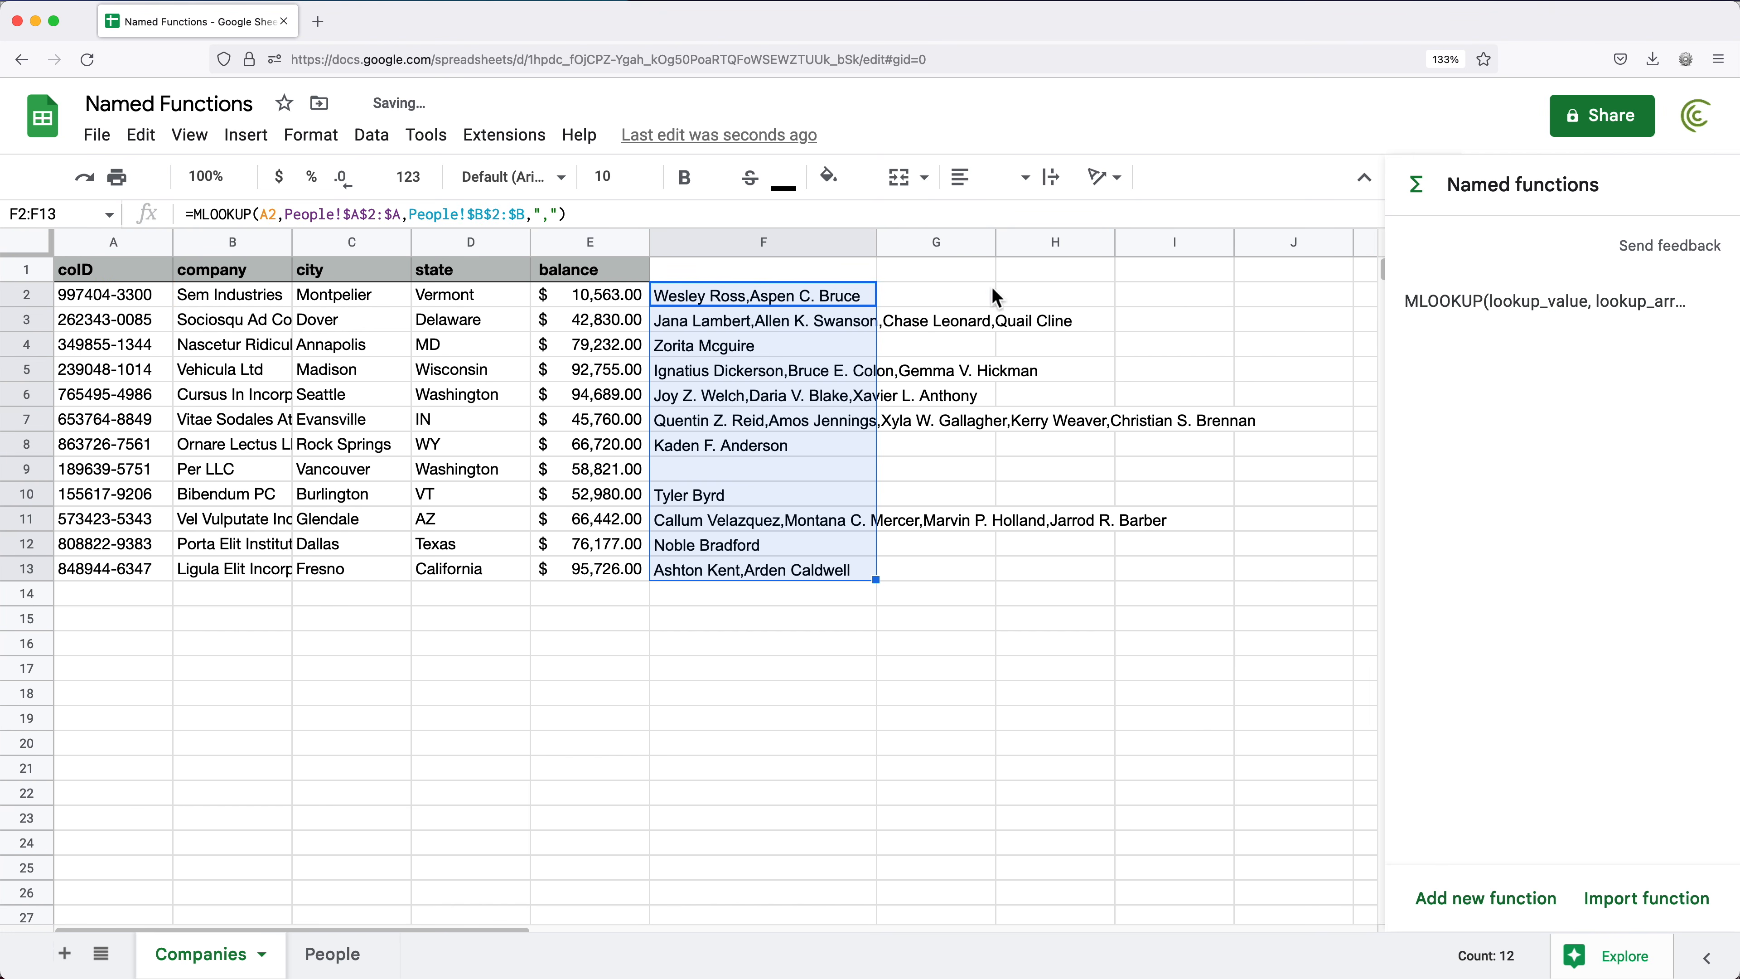
Step: Review the function name and arguments of the MLOOKUP formula in F2 without editing it
click(759, 297)
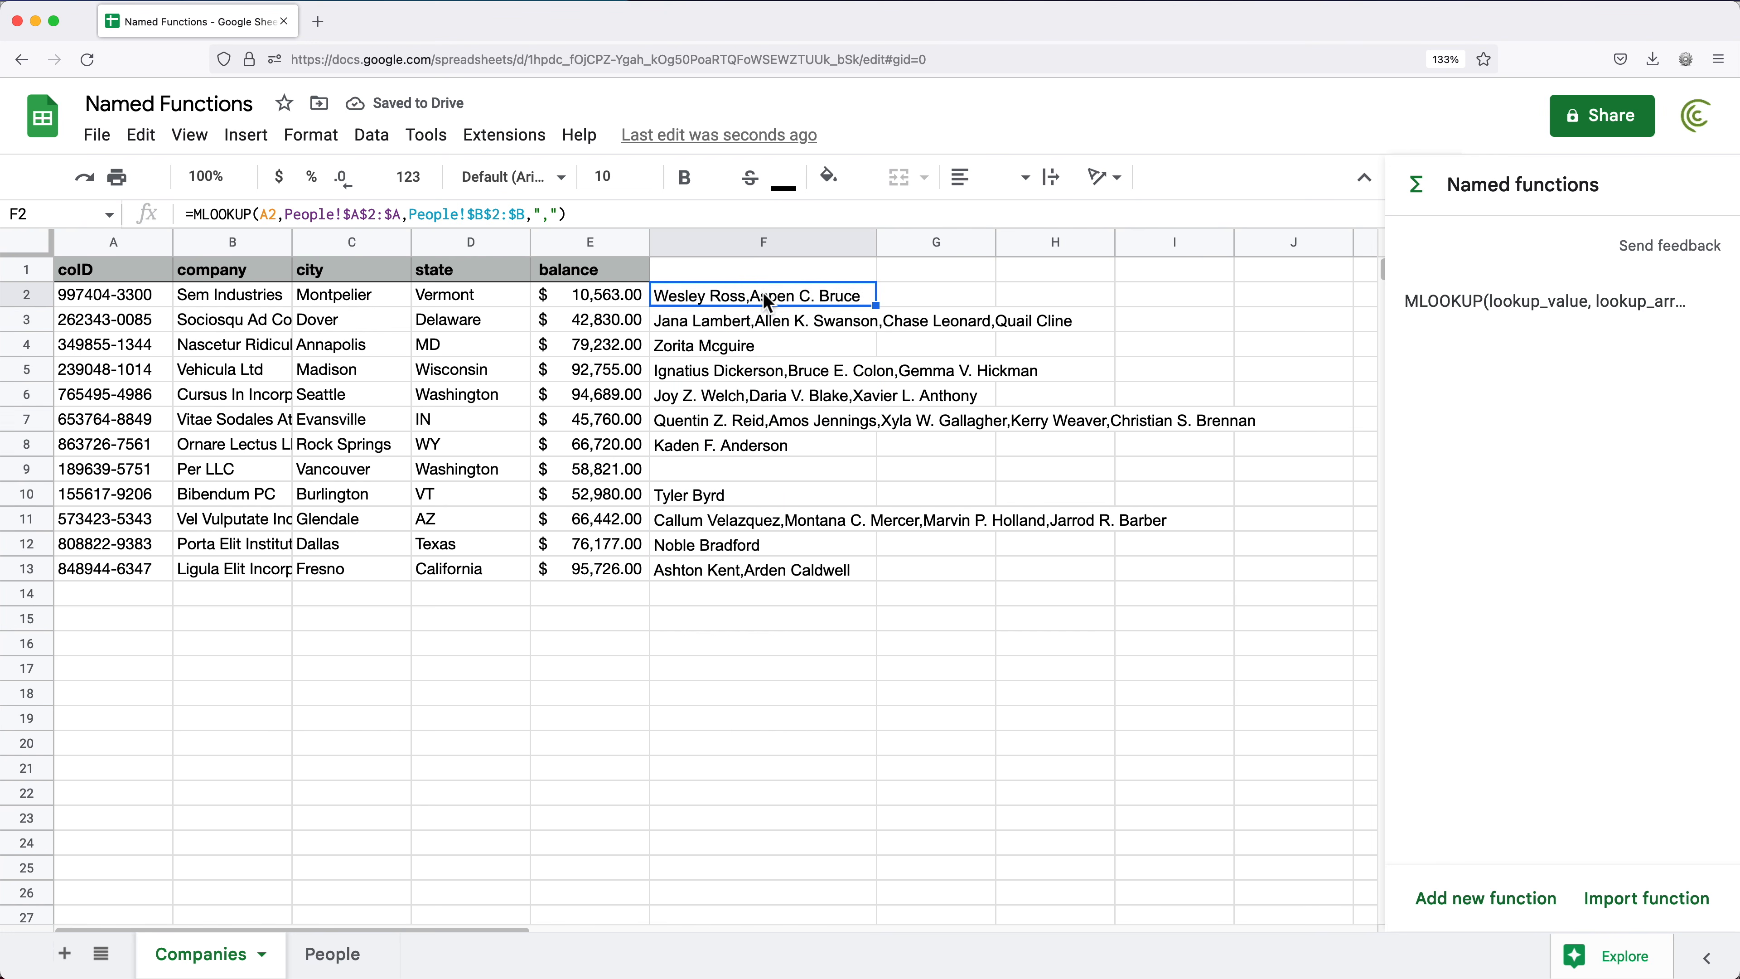
double_click(761, 296)
double_click(693, 294)
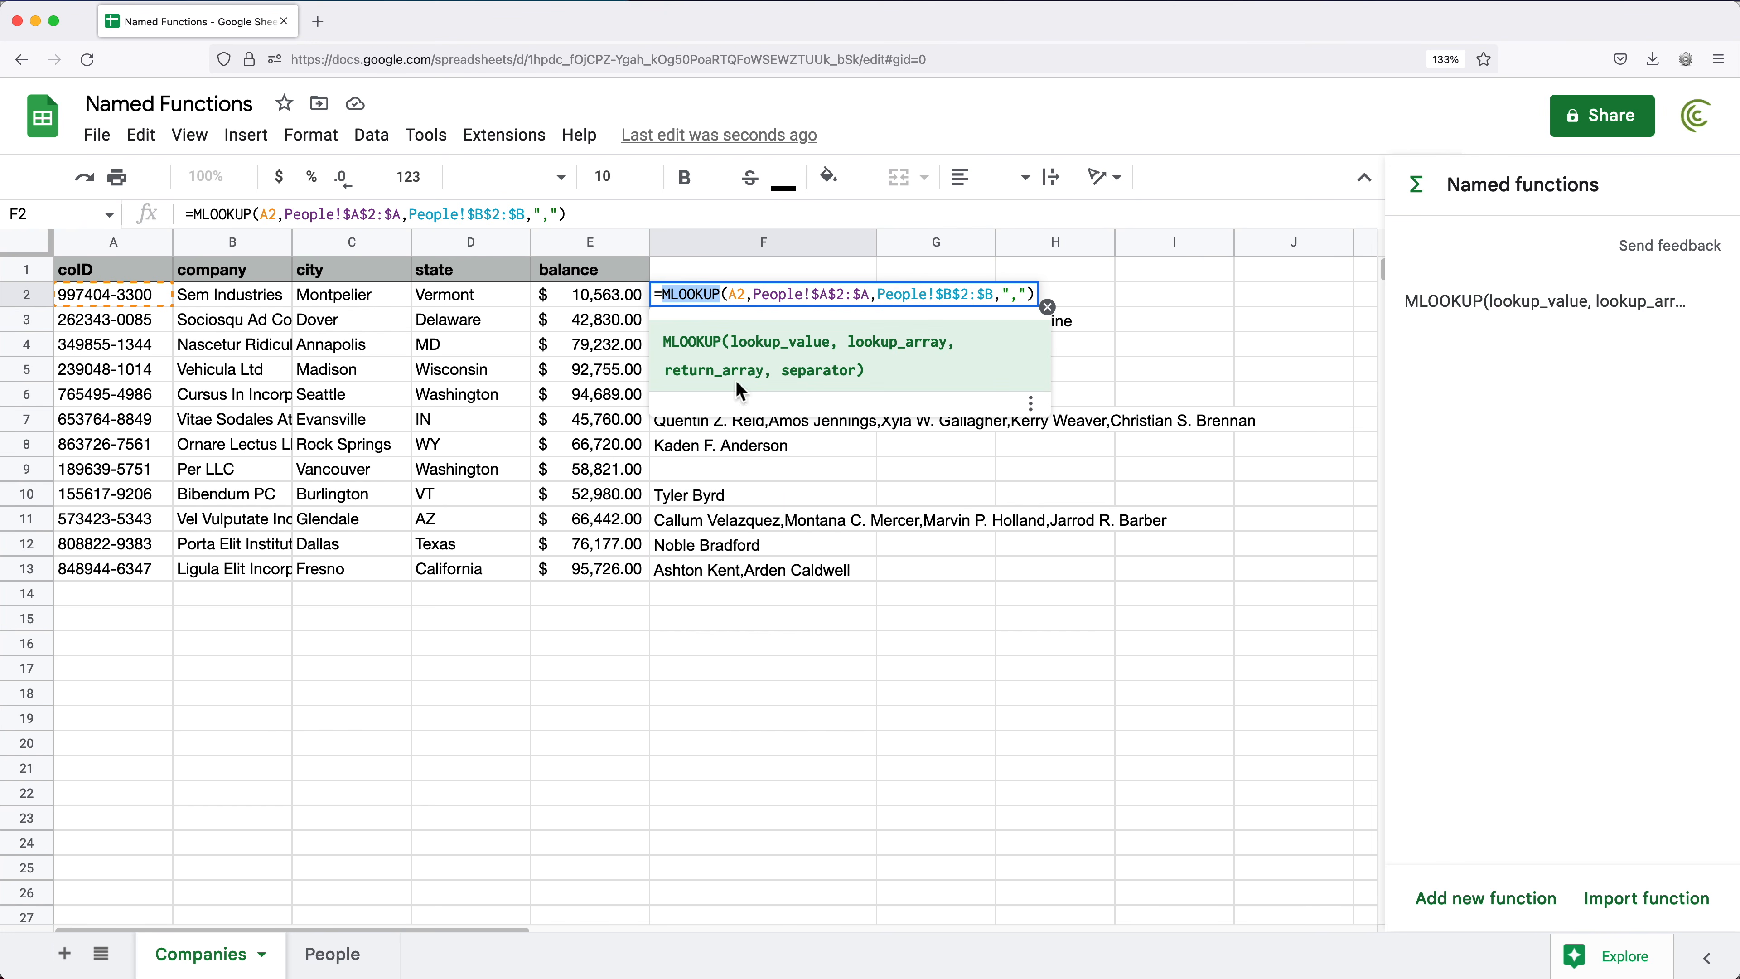
key(Escape)
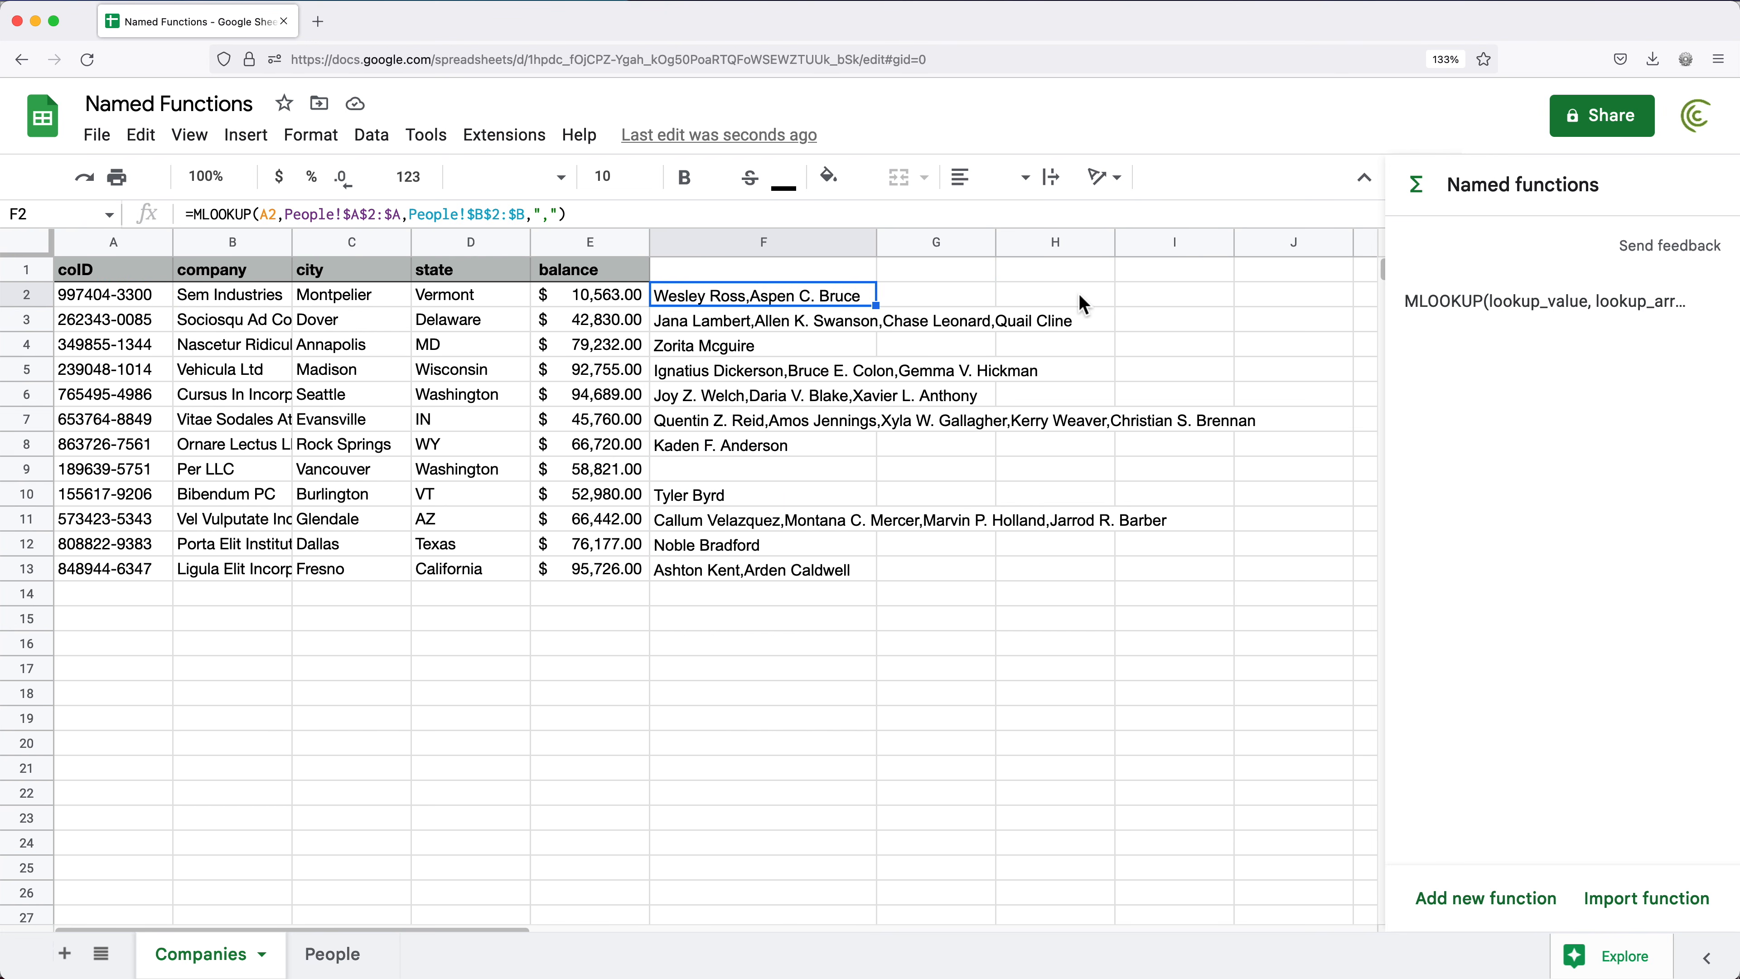
click(1085, 303)
text(=MLOOKUP()
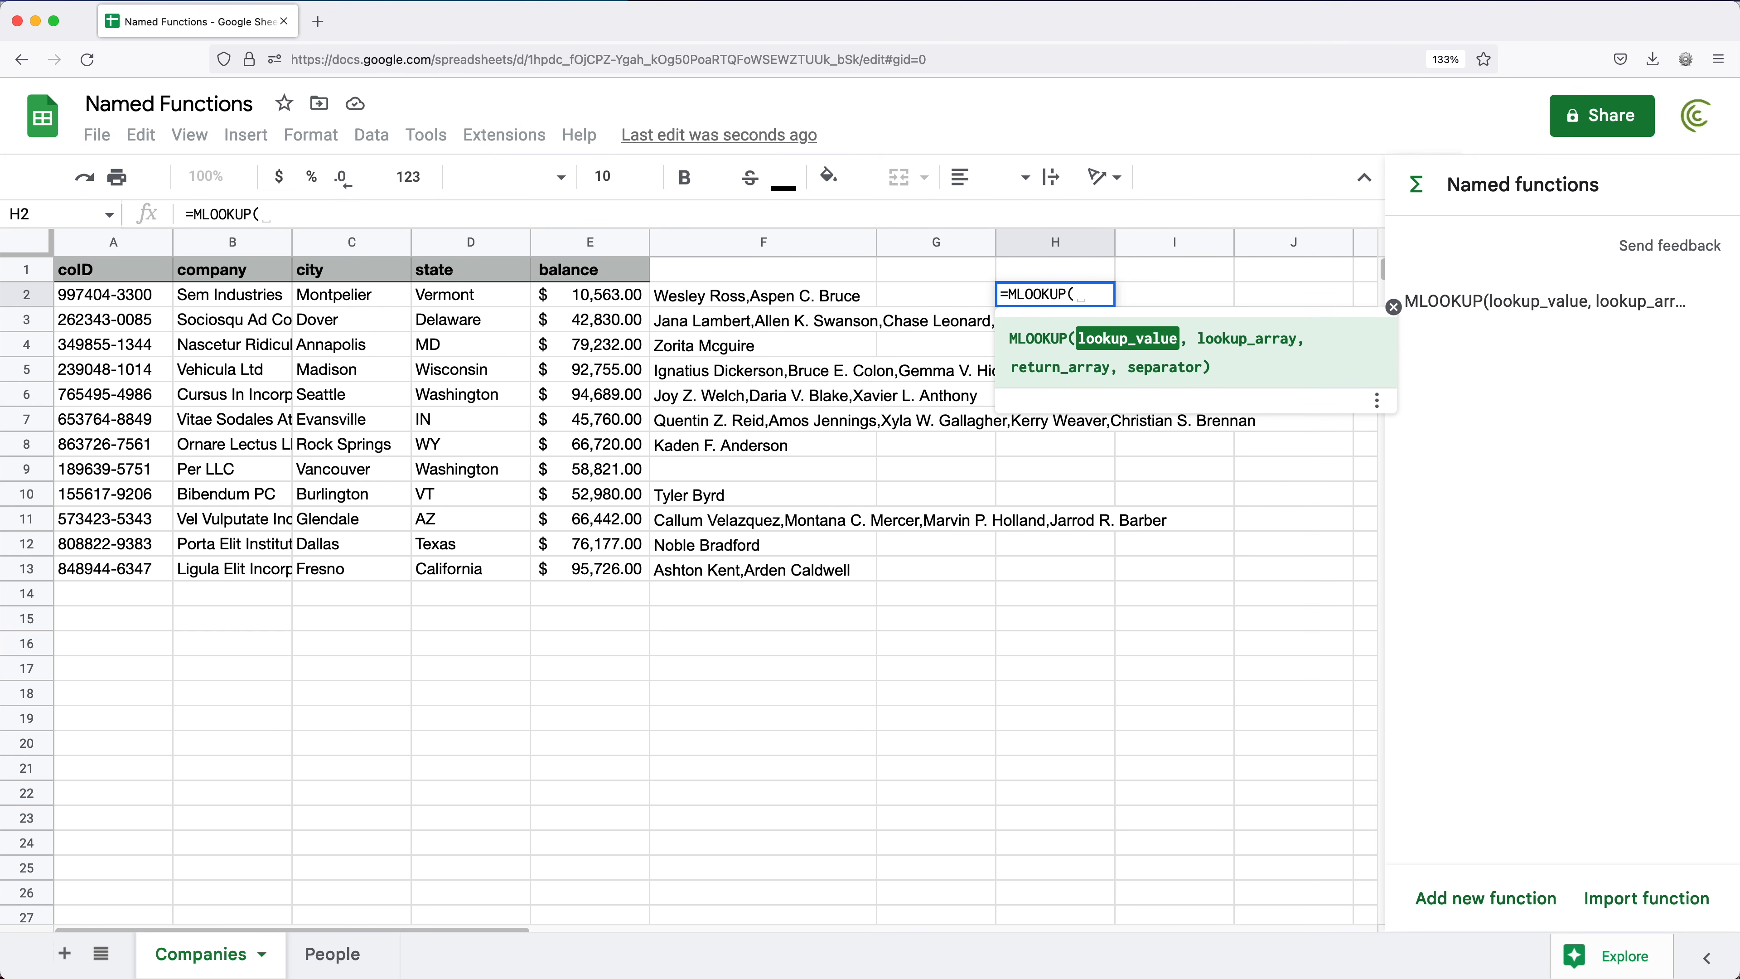
key(Escape)
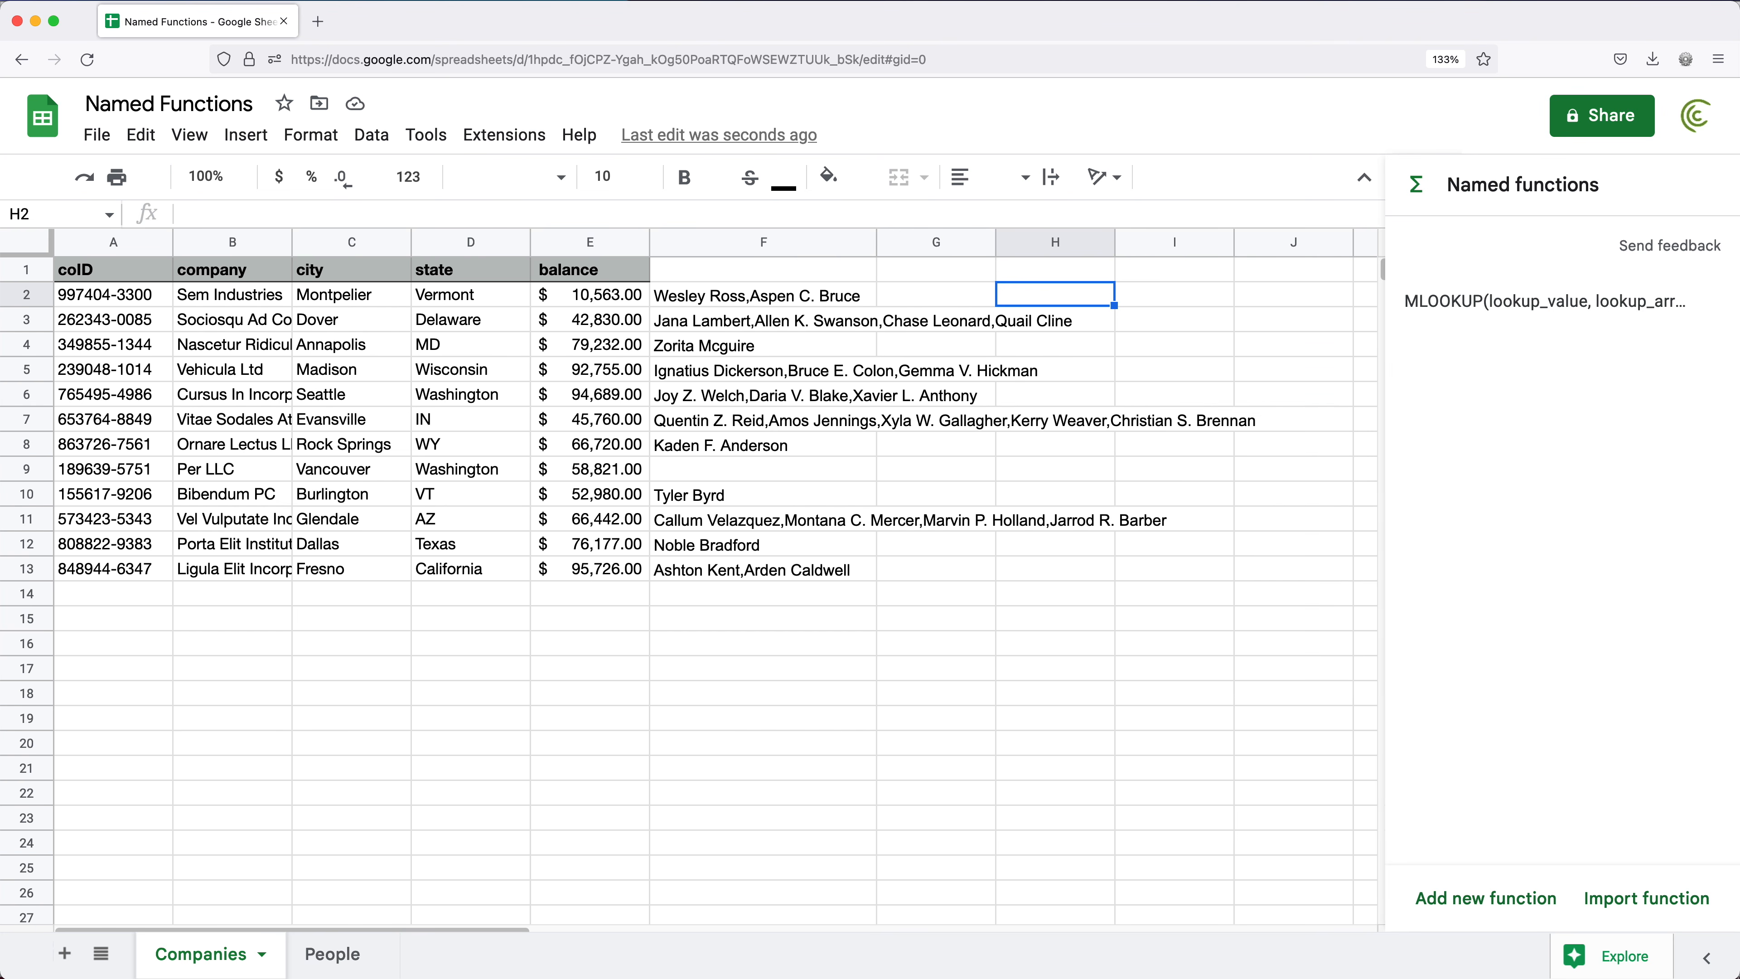
Step: Review the argument placeholders and formula definition of the MLOOKUP named function, and leave its editor without saving
click(381, 144)
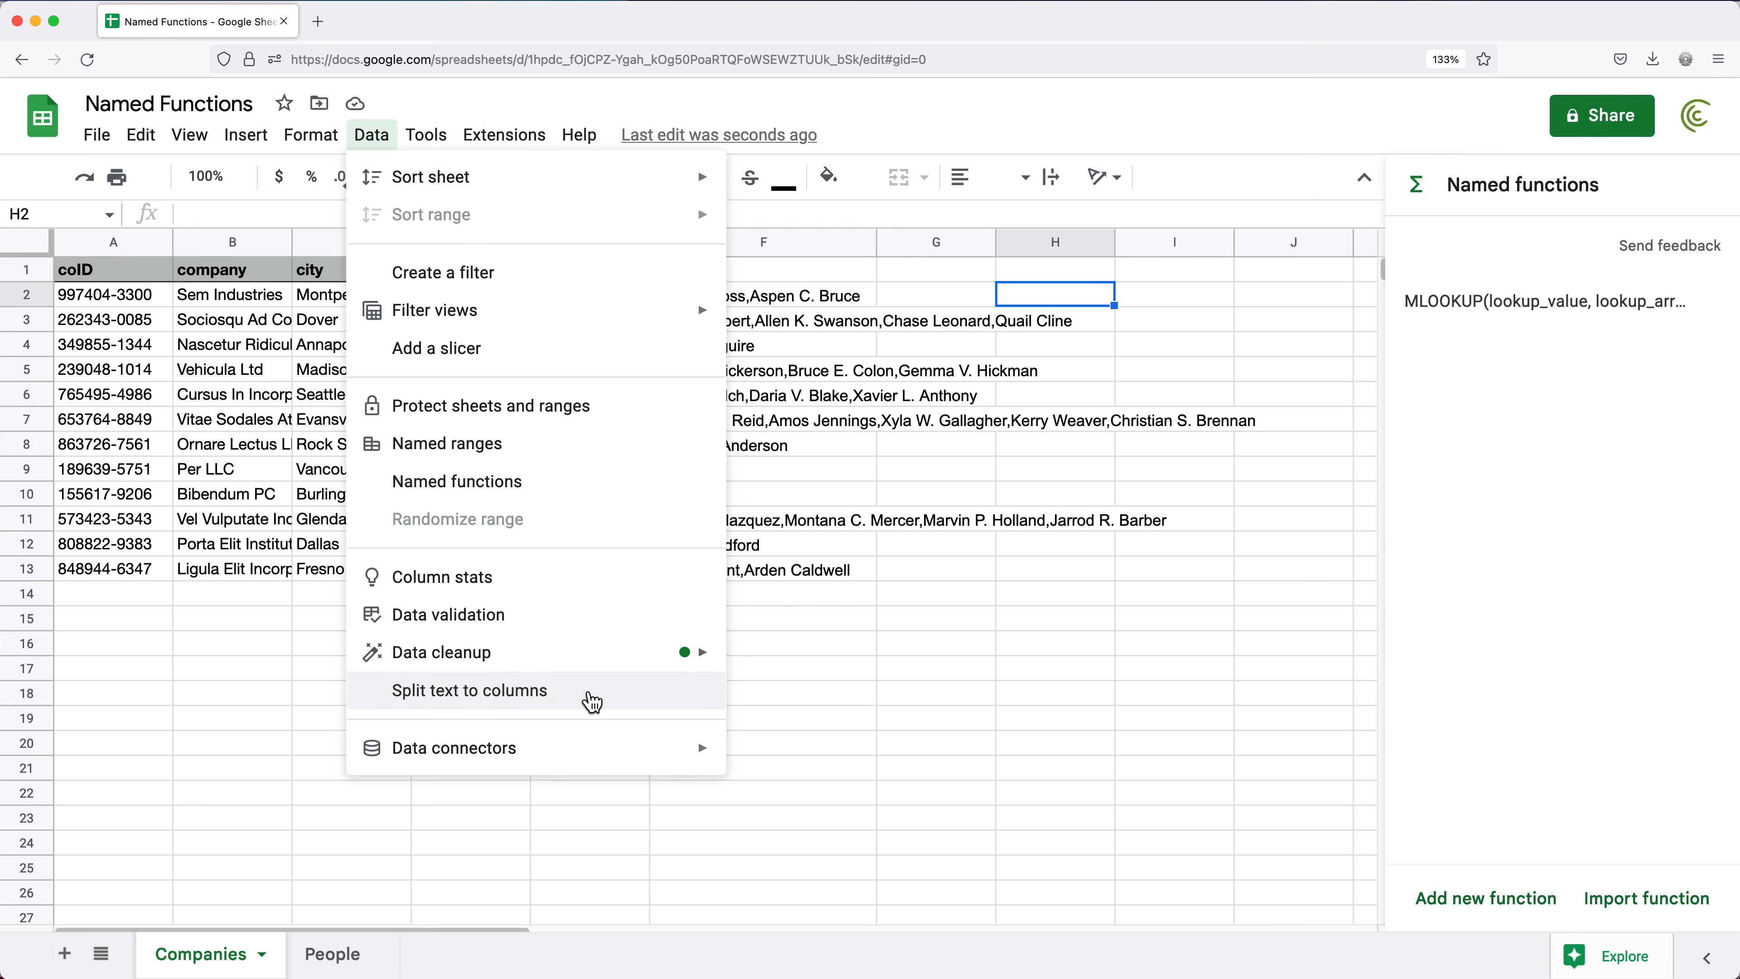
click(501, 487)
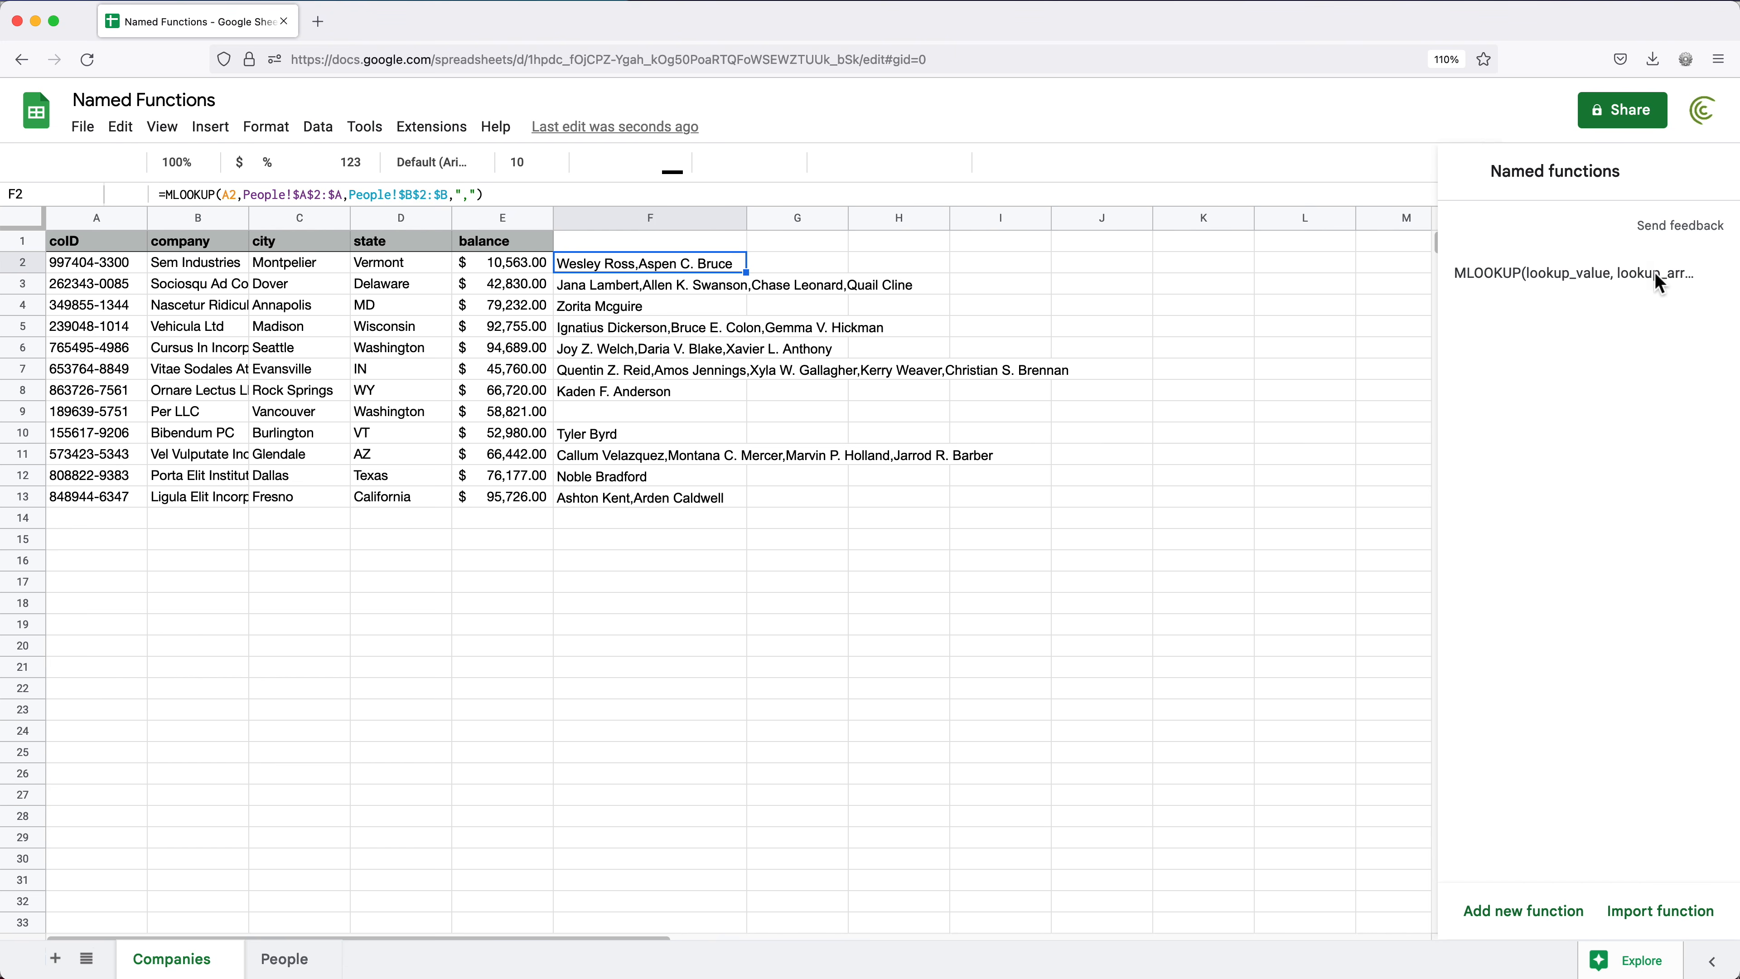
click(1717, 279)
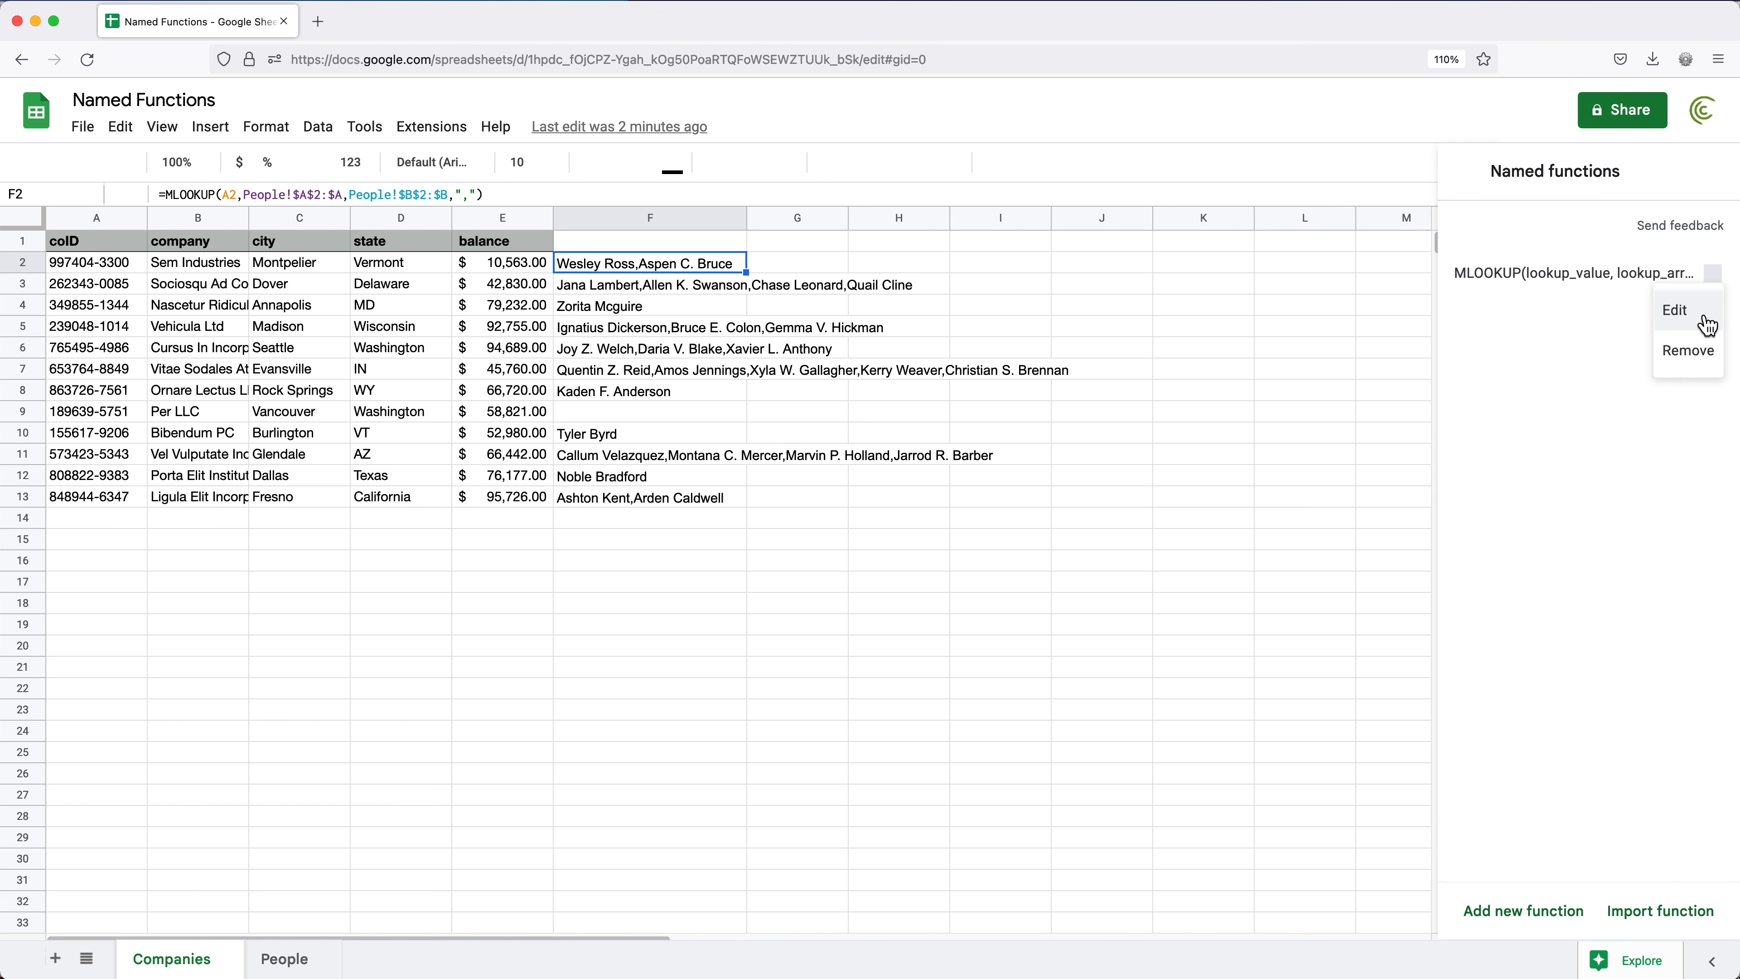
click(1675, 311)
scroll(1613, 854, down, 1)
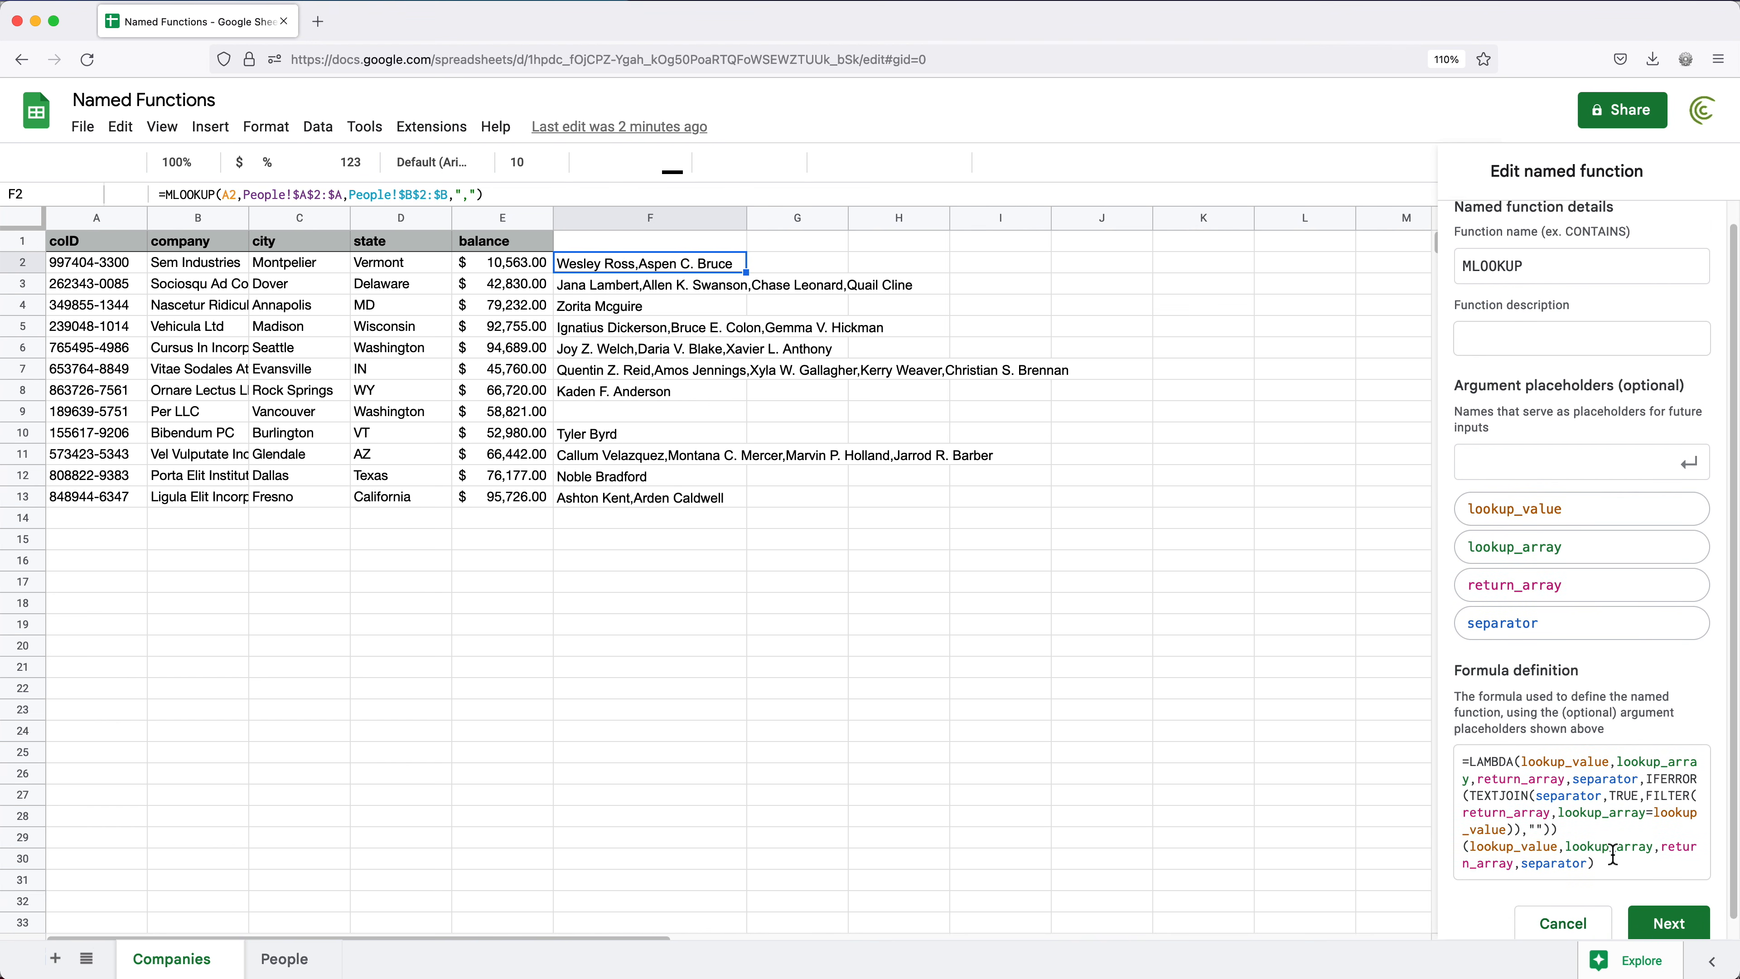
click(1588, 917)
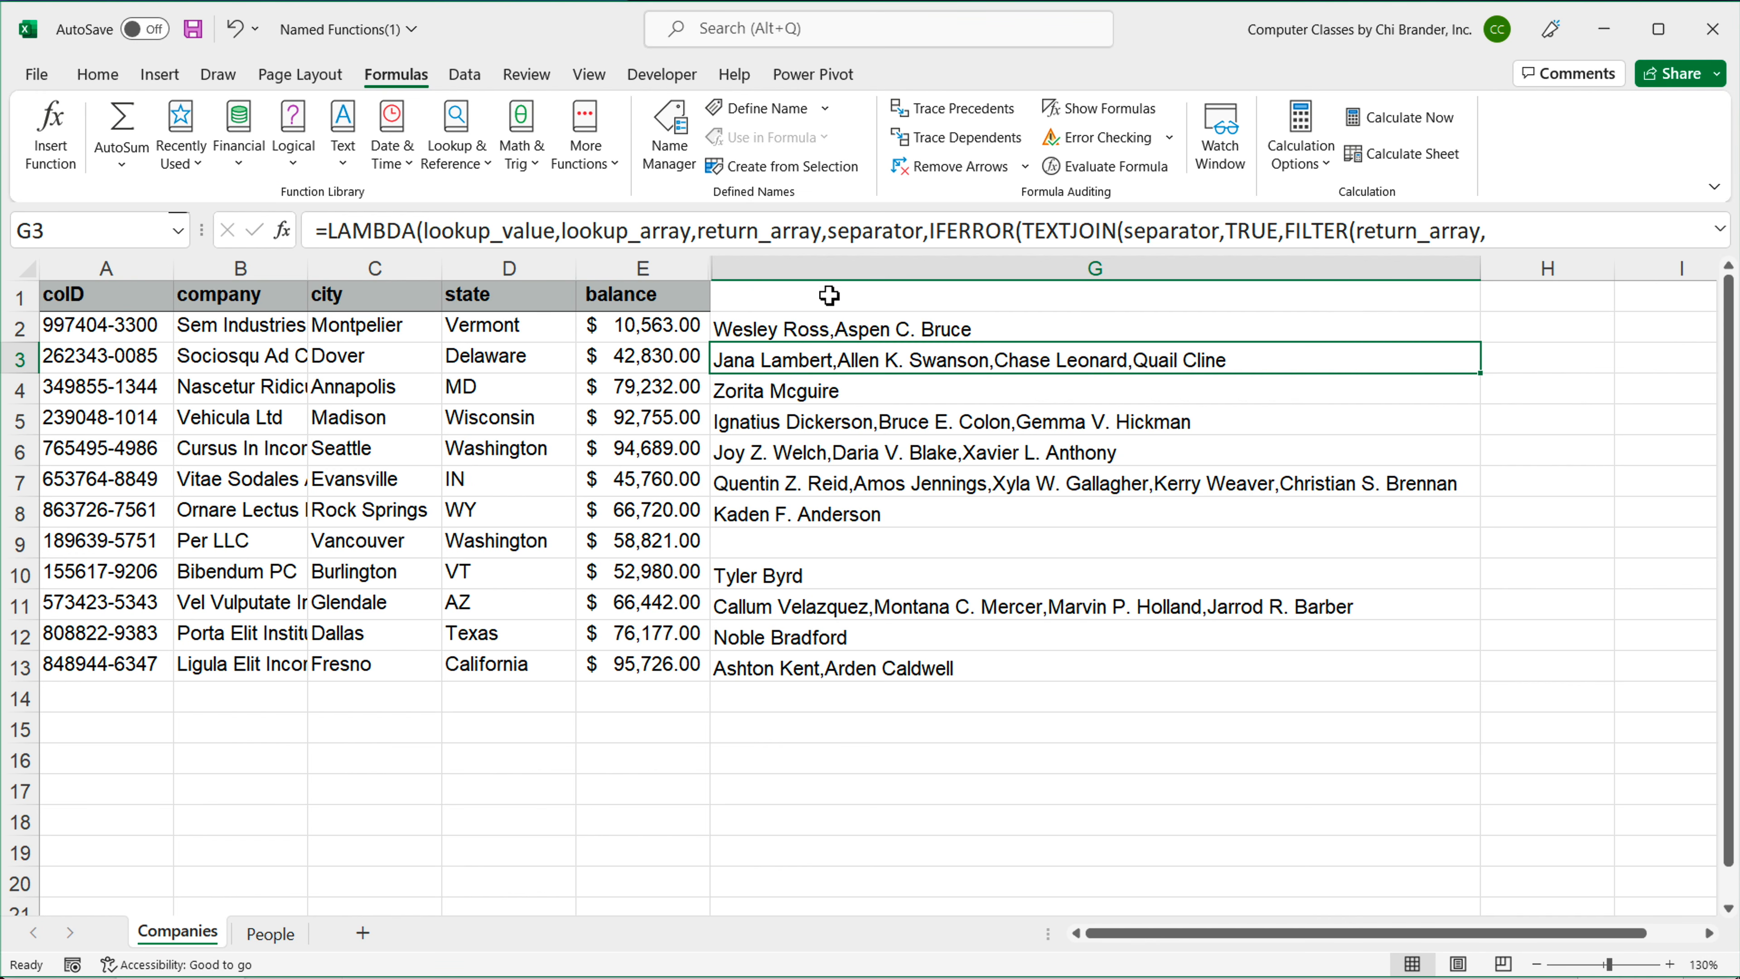
Step: Switch to the Excel workbook and select the LAMBDA formula in cell G2 of the Companies sheet
click(845, 336)
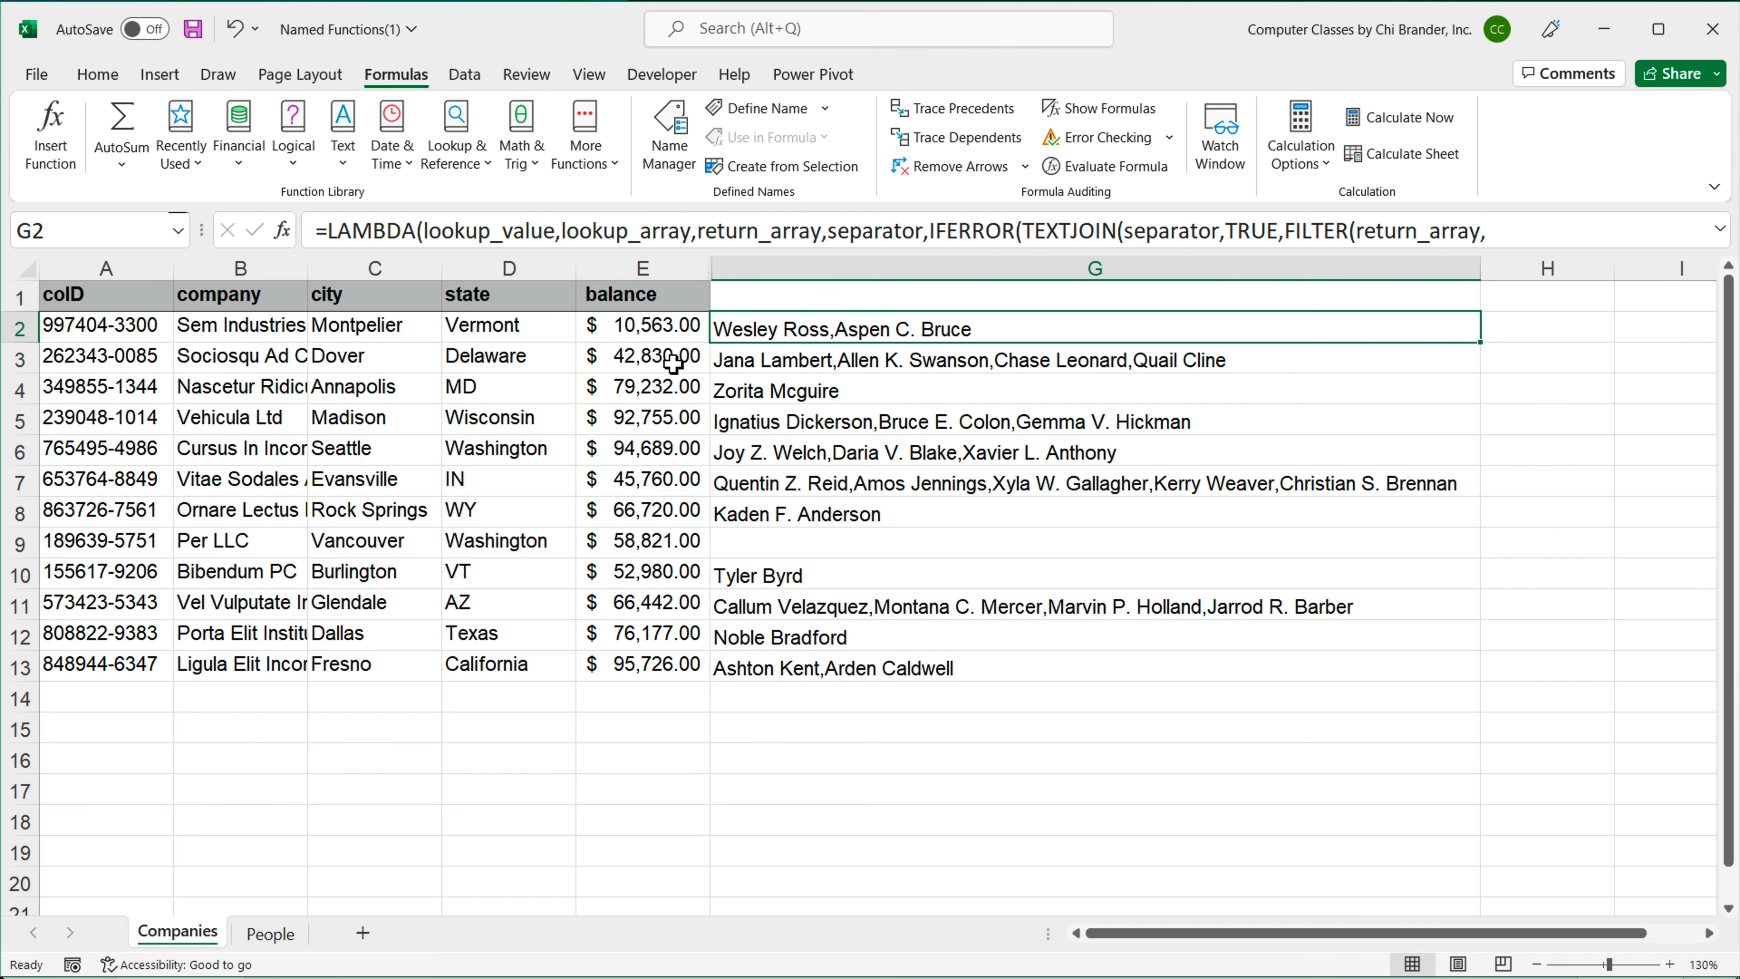